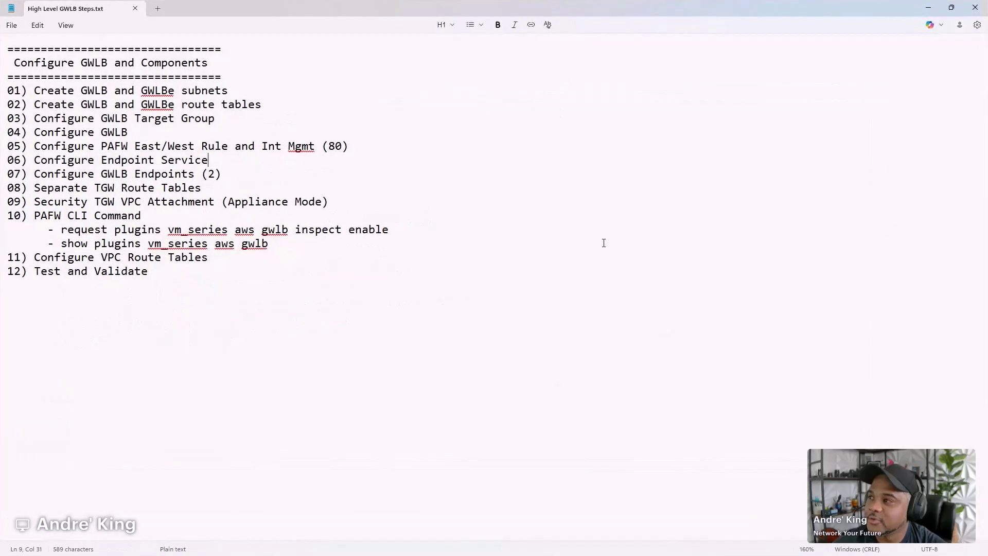
scroll(604, 243, "up", 2)
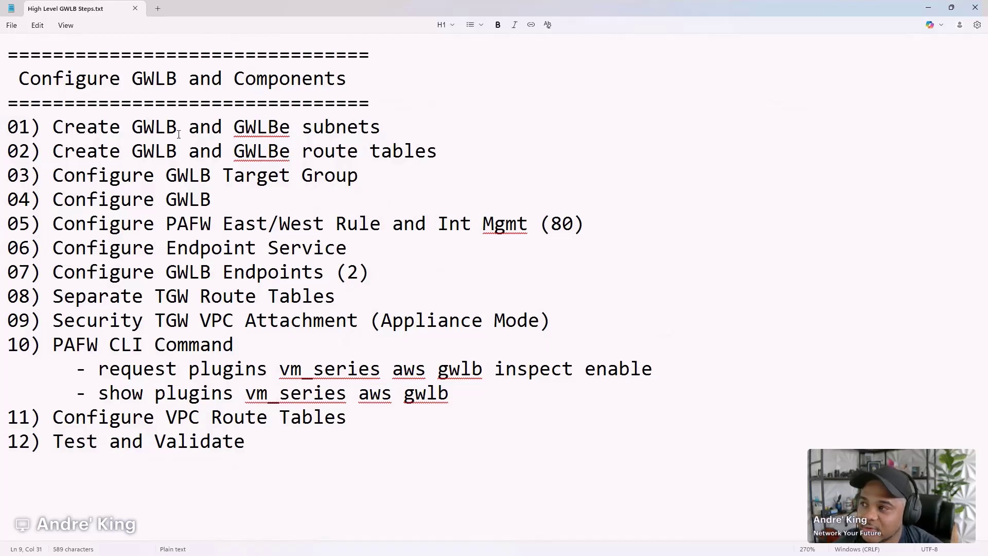
- Below step 12, Test and Validate, add a dashed line and a 'Notes' heading
left_click(391, 127)
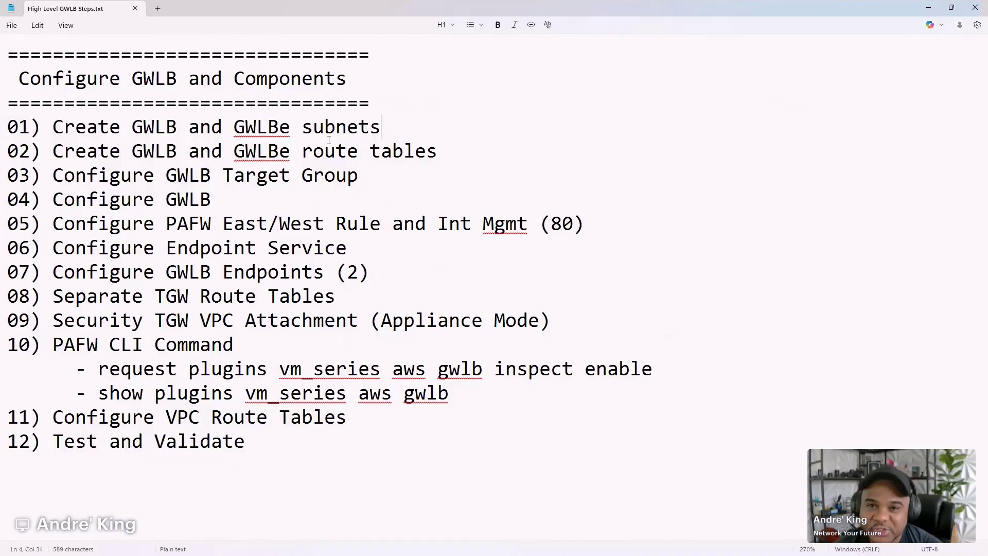
left_click(249, 471)
key("Return")
key("Return")
type("---------------")
key("Return")
type("Notes")
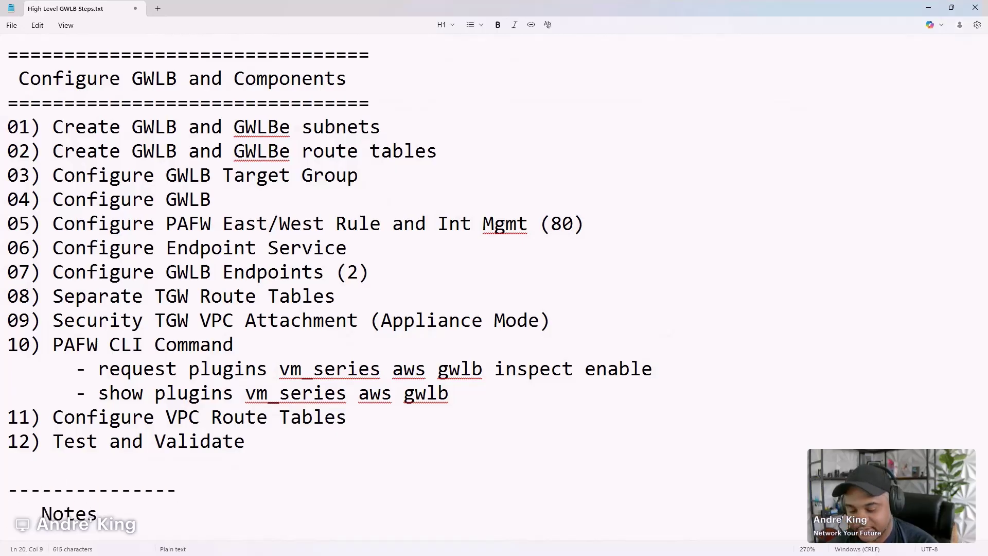
key("Return")
- Copy the dashed line and paste it beneath the Notes heading
triple_click(251, 447)
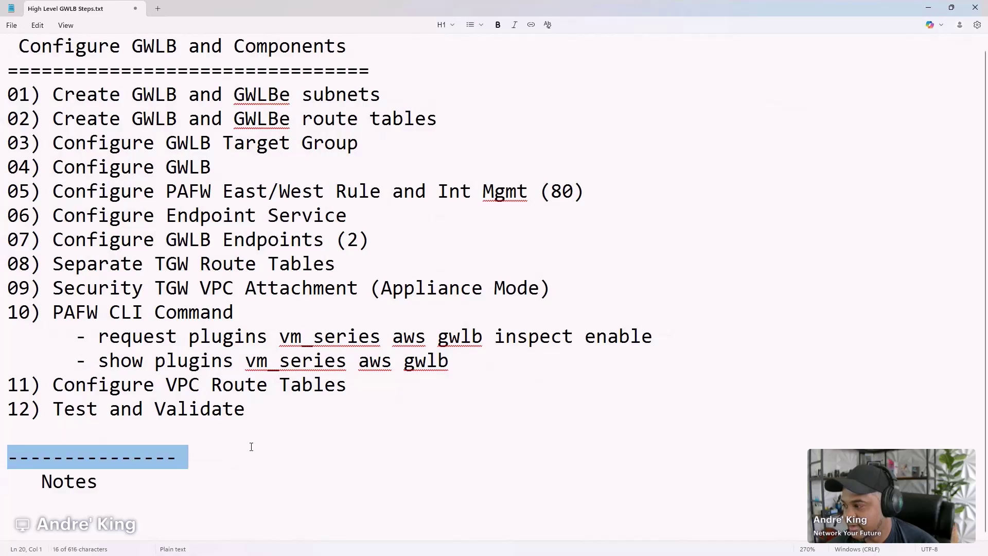
key("ctrl+c")
key("Down")
key("ctrl+v")
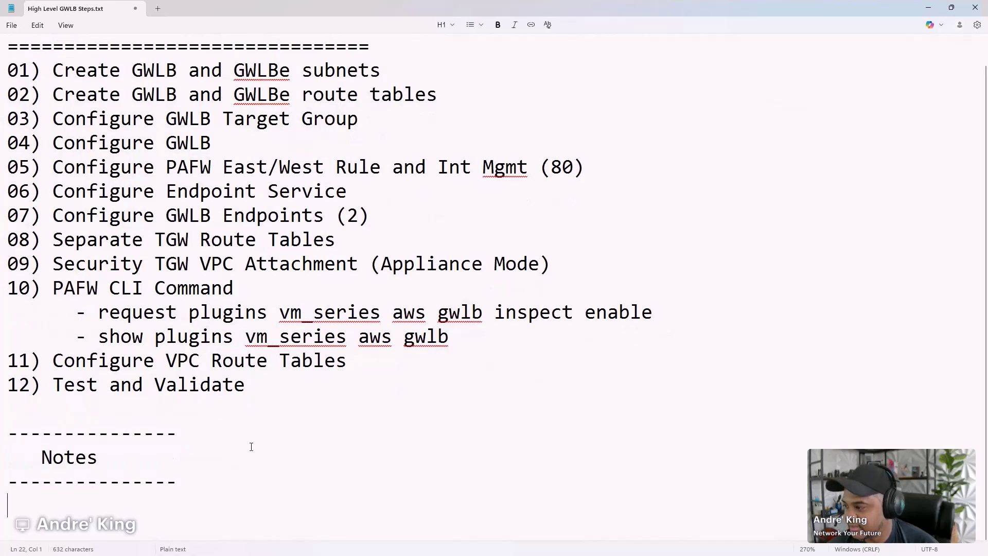
key("Down")
key("Down")
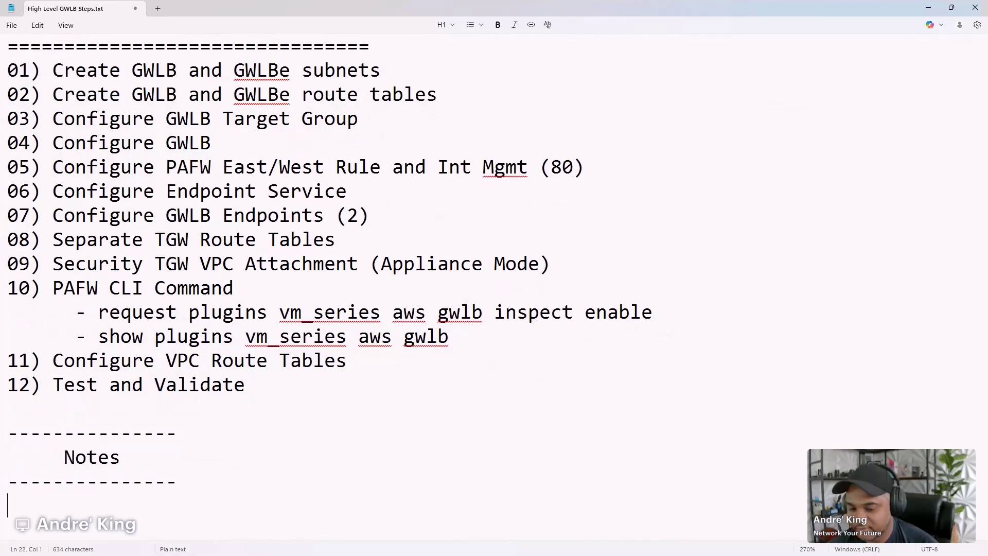
scroll(251, 438, "down", 3, "ctrl")
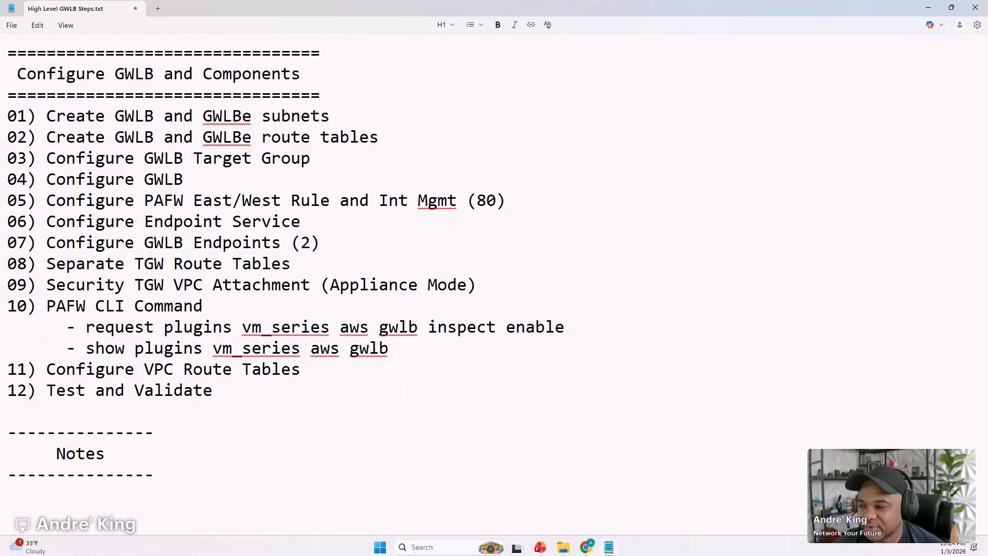
left_click(541, 544)
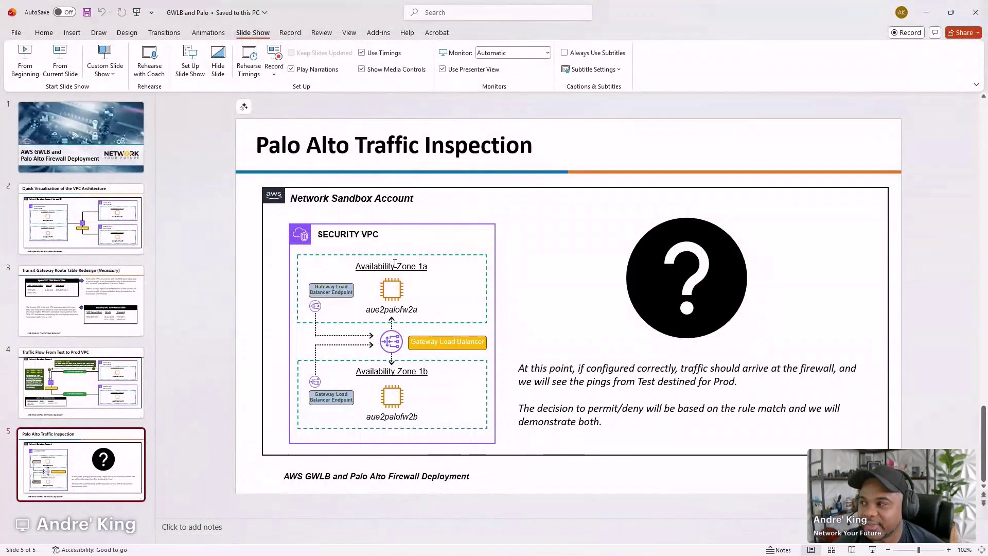
scroll(396, 267, "up", 2)
scroll(396, 267, "up", 1)
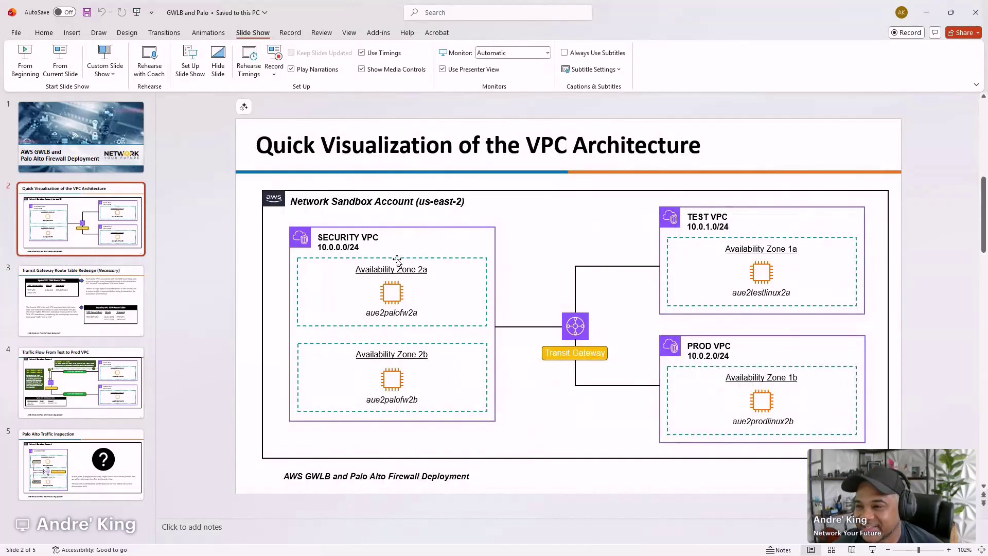
left_click(927, 19)
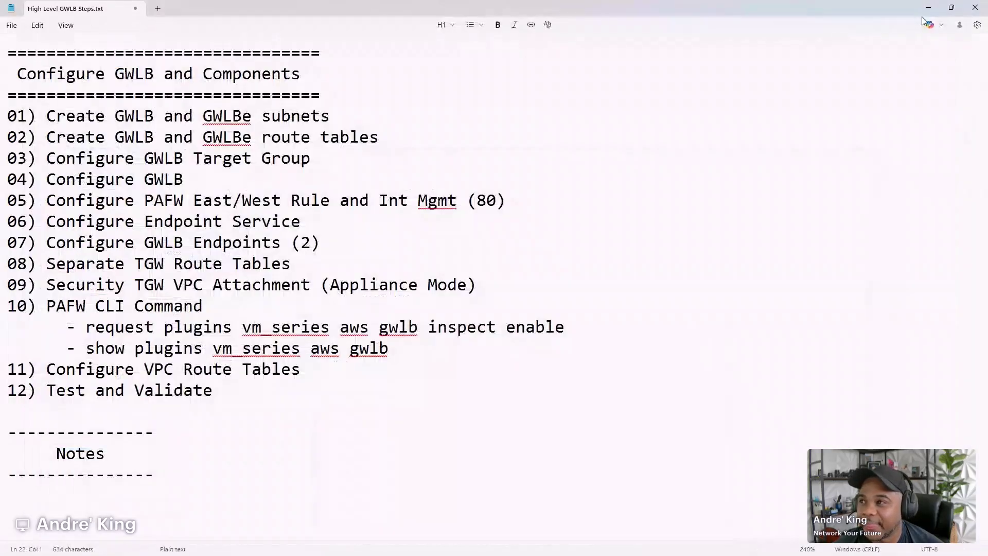
left_click(339, 121)
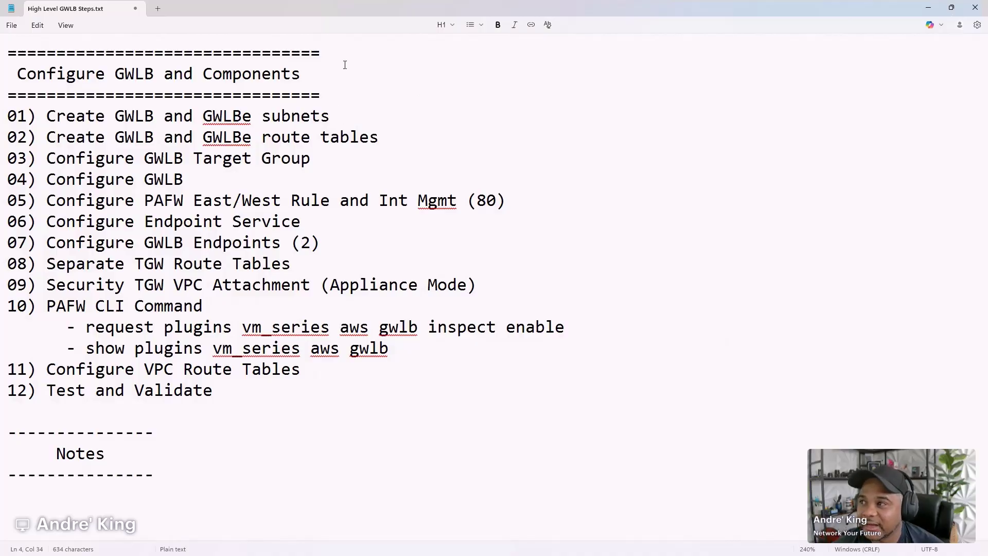
- Bring the VPC Console forward and select the Security VPC's 10.0.0.0/24 CIDR
left_click_drag(362, 7, 503, 106)
key("super+Down")
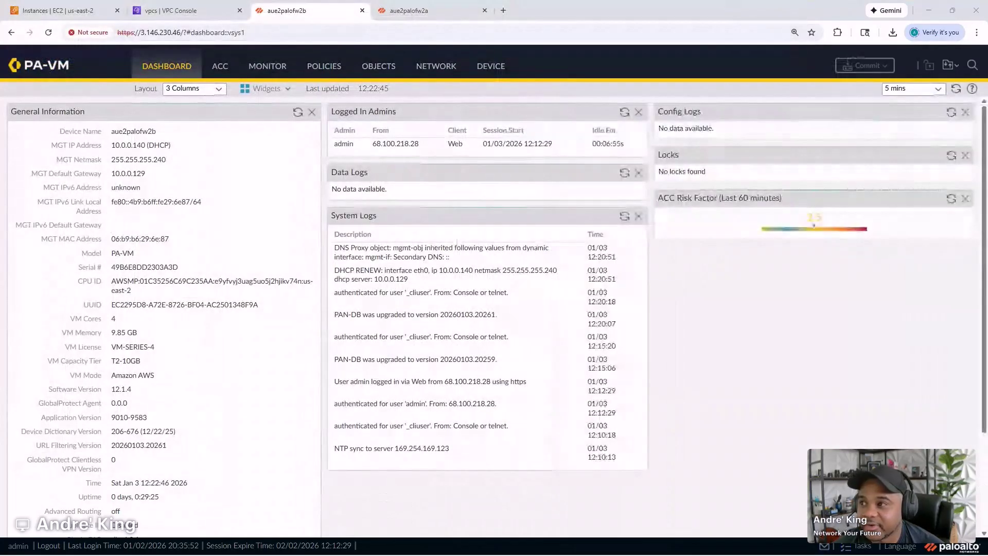
left_click(171, 18)
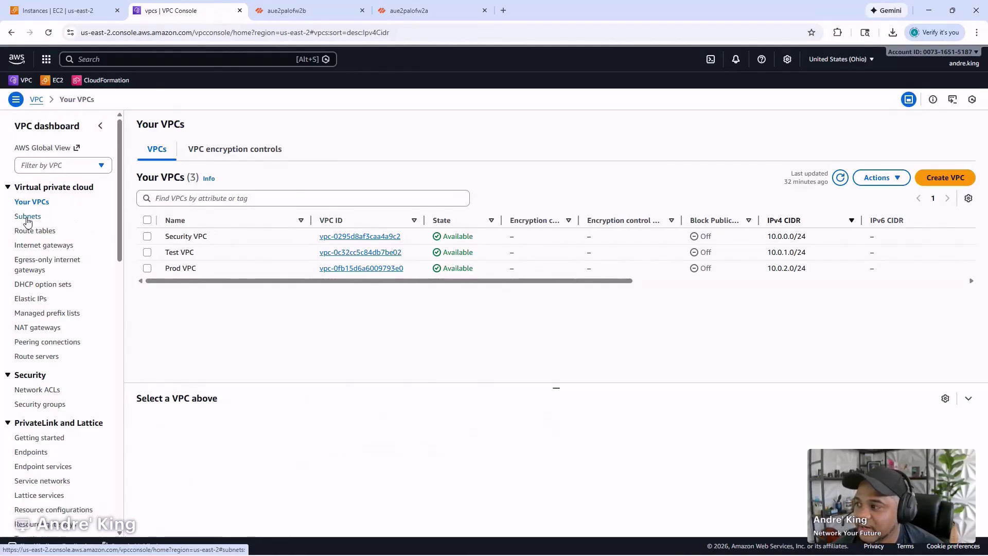
left_click_drag(770, 236, 807, 237)
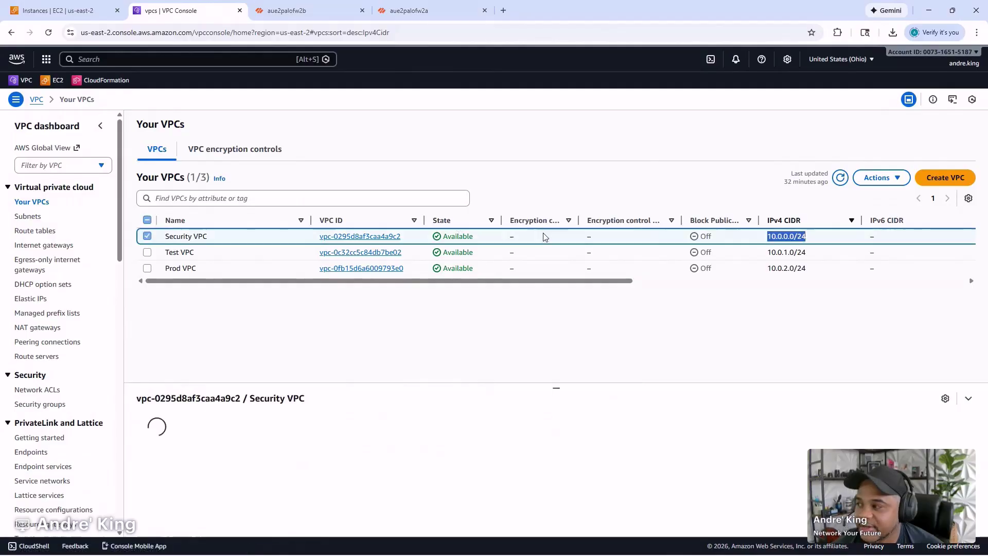
- List the subnets sorted by IPv4 CIDR, with the GWLB notes placed over them
left_click(28, 217)
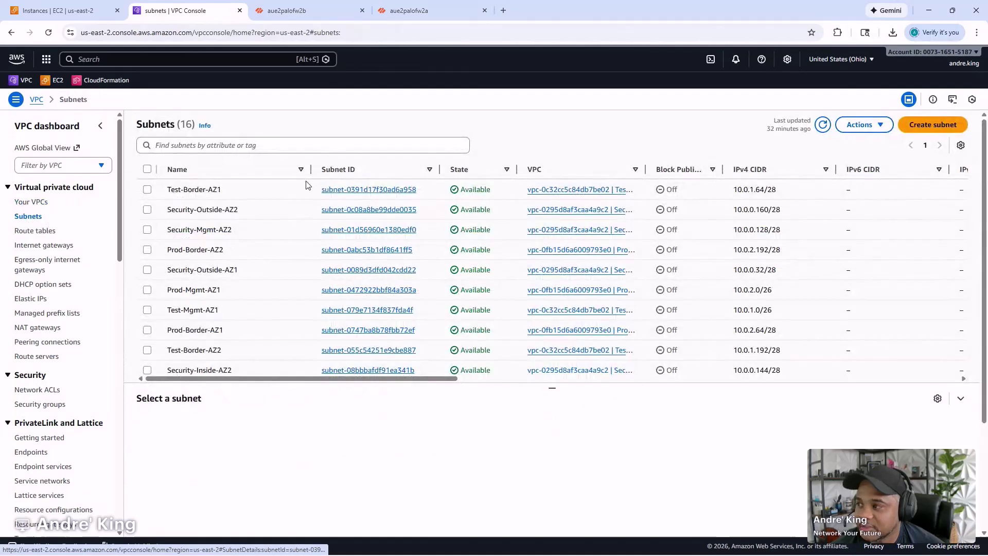
left_click(263, 171)
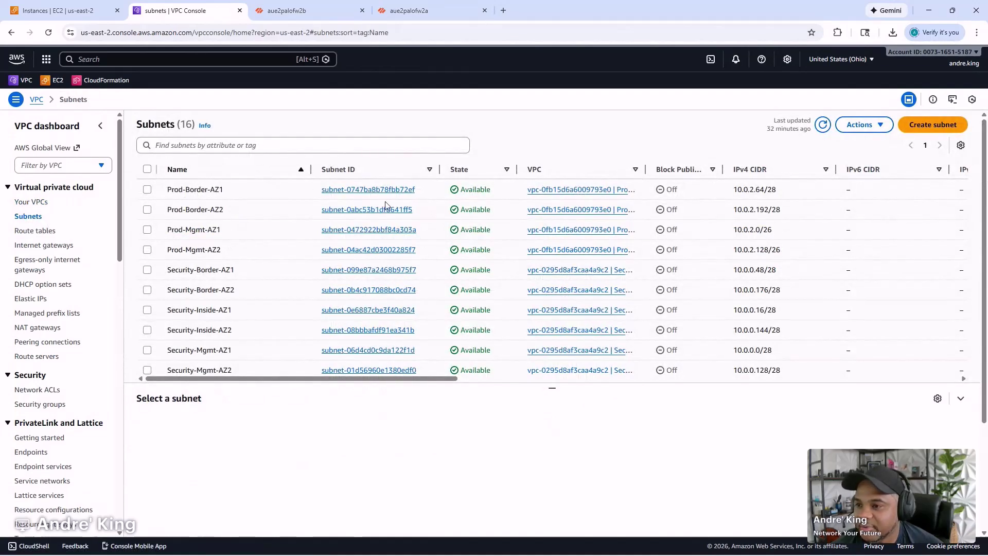
left_click(750, 171)
left_click(750, 171)
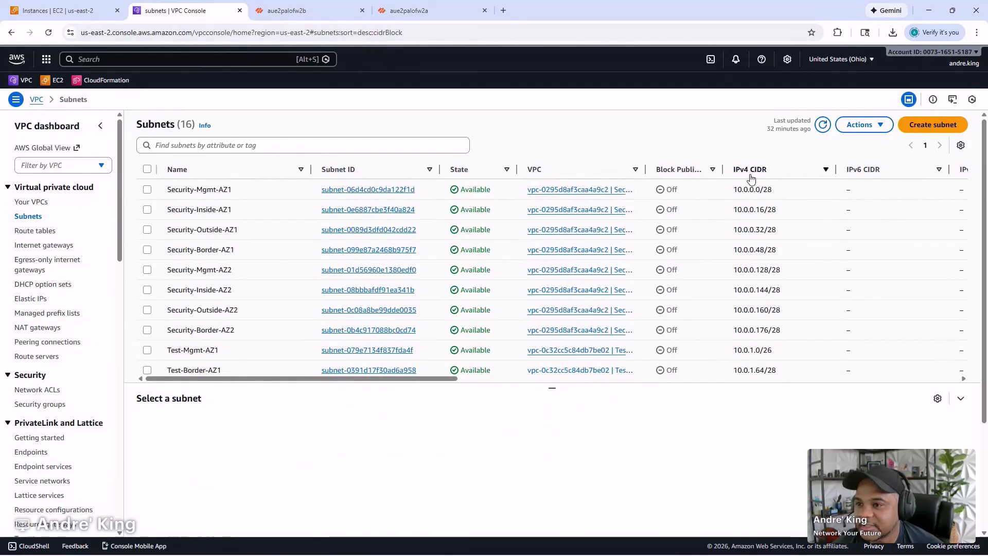
scroll(752, 193, "down", 1)
scroll(753, 193, "up", 1)
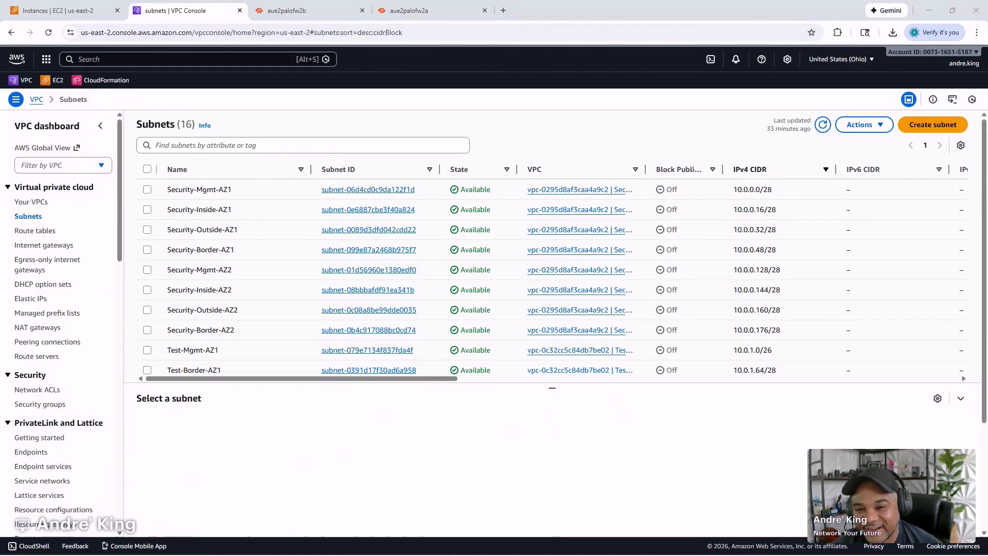
left_click_drag(987, 74, 270, 143)
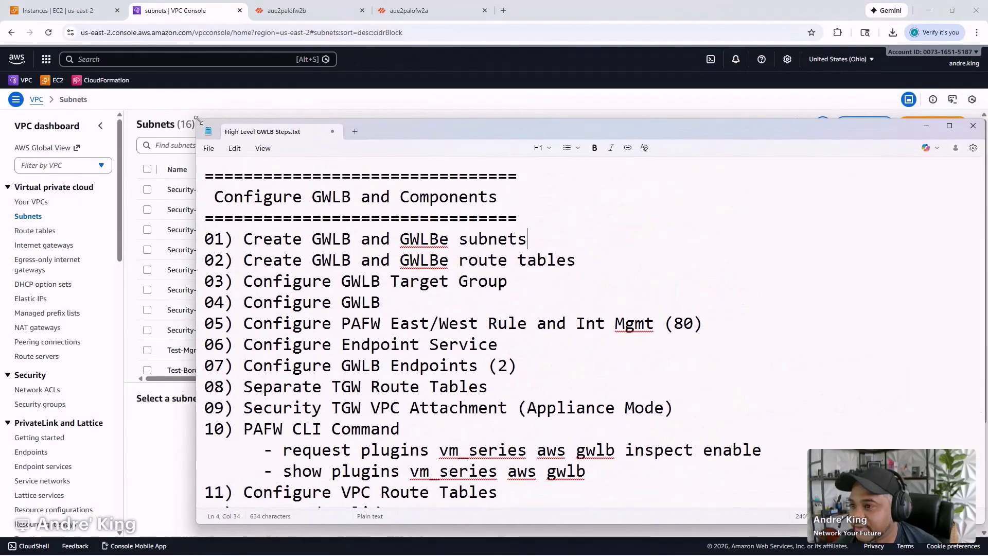
- Under Notes, list Security-GWLB-AZ1, Security-GWLB-AZ2, Security-GWLBe-AZ1 and Security-GWLBe-AZ2
scroll(670, 335, "down", 13)
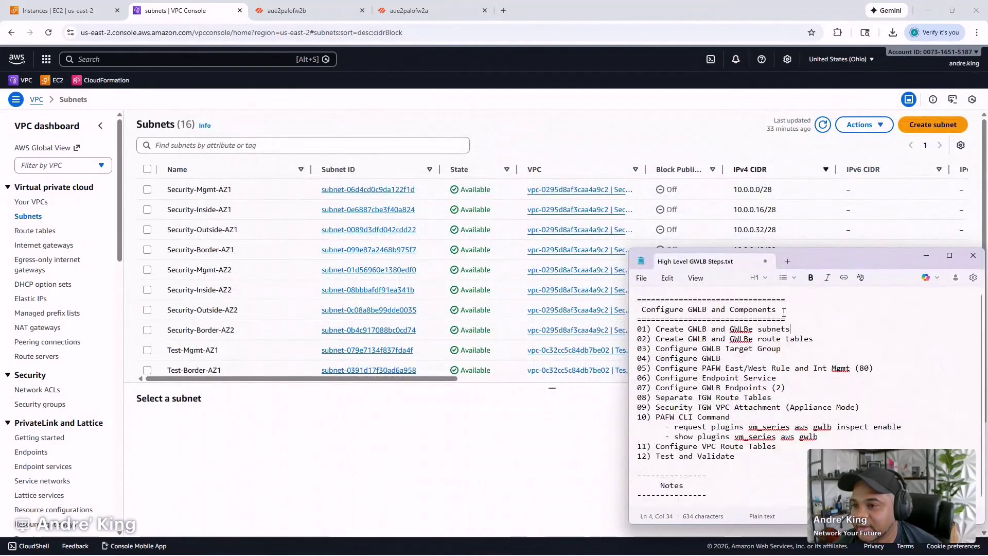
left_click_drag(847, 255, 495, 143)
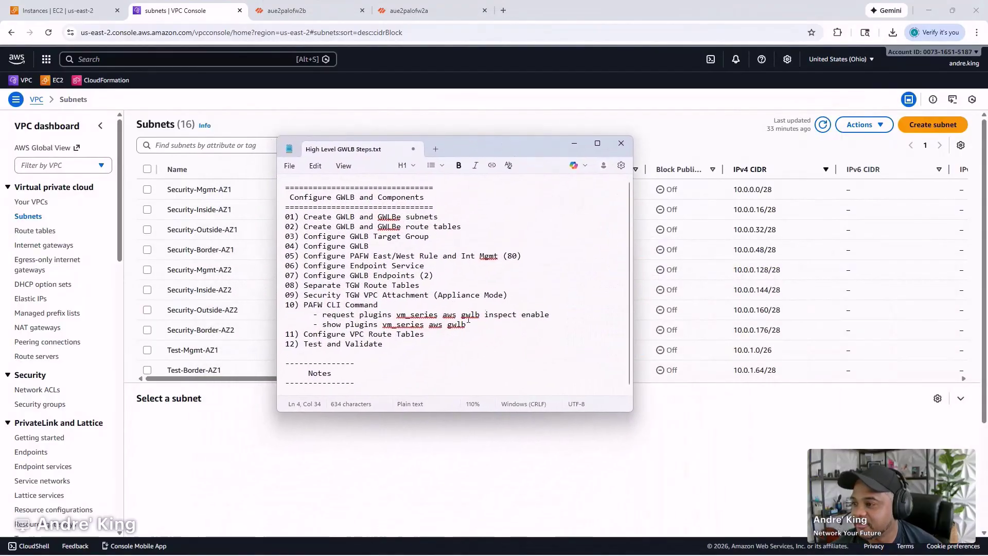
scroll(413, 343, "down", 1)
left_click(400, 385)
key("Return")
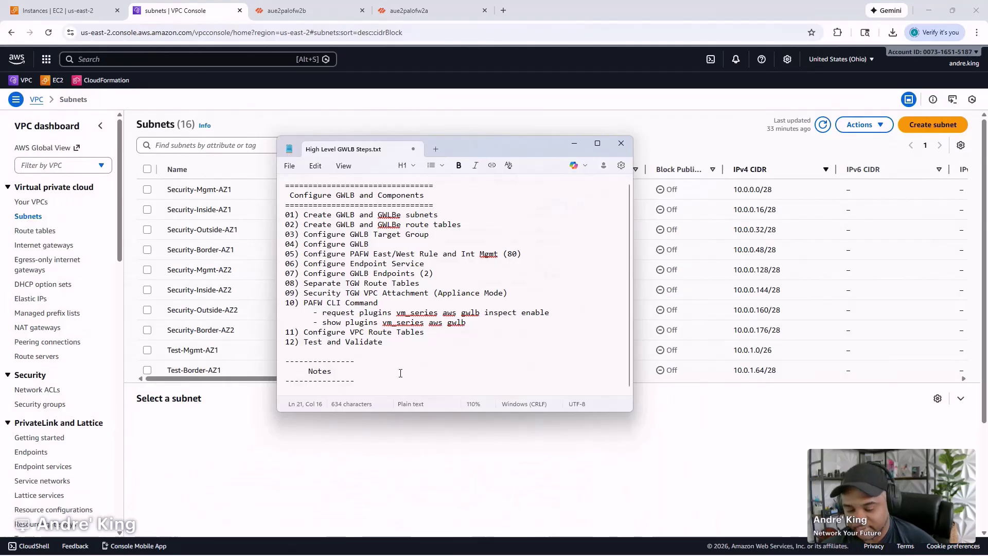
type("Security-G")
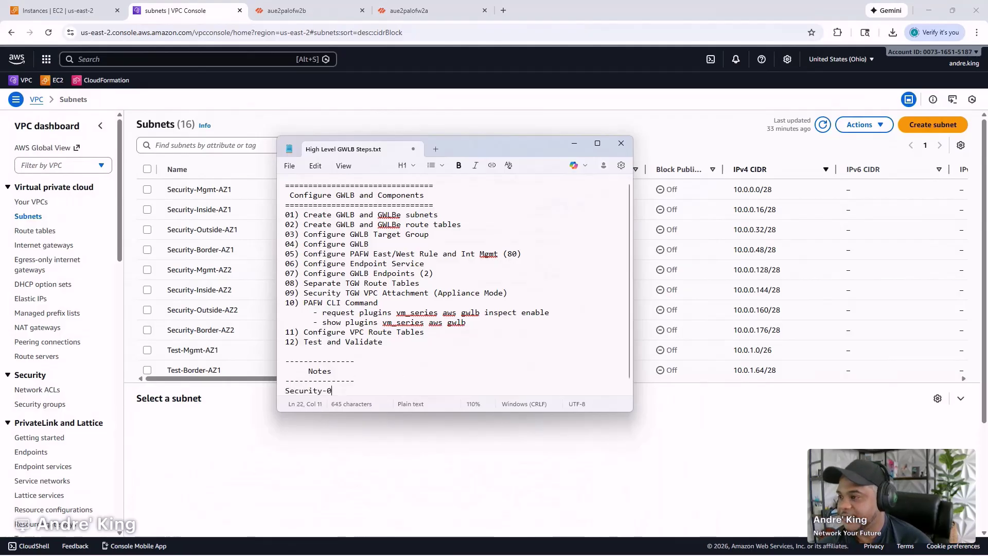
type("WLB-AZ1")
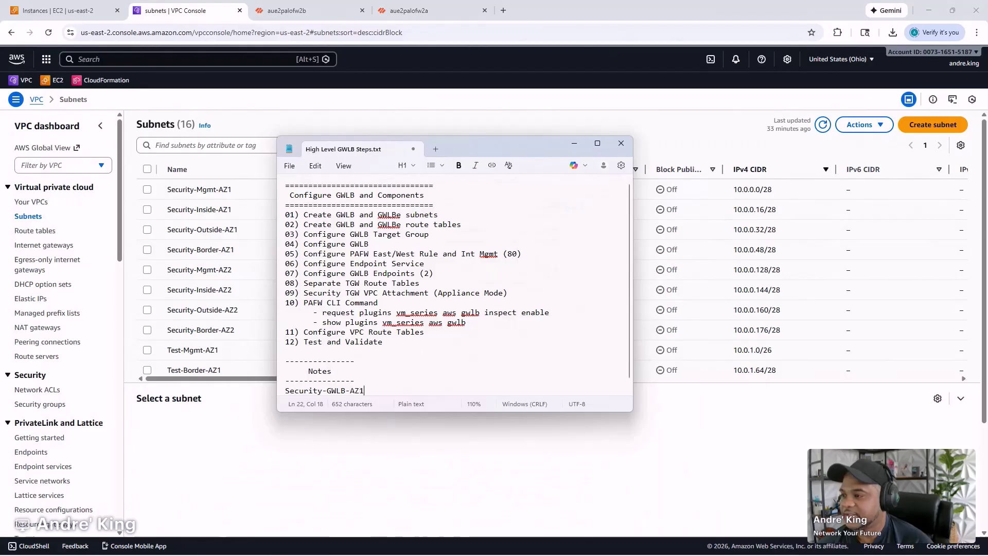
key("Return")
type("Security-GWLB")
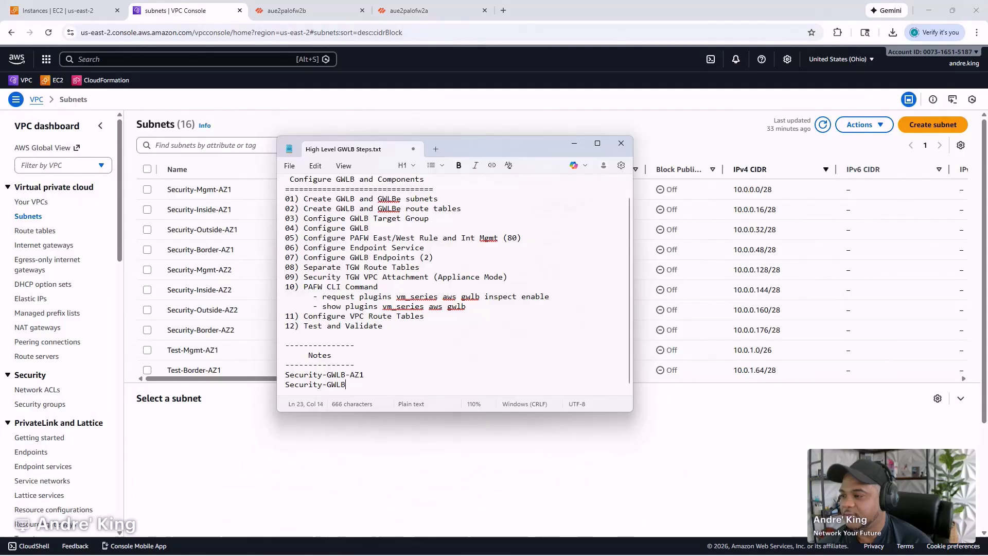
type("-AZ2")
key("Return")
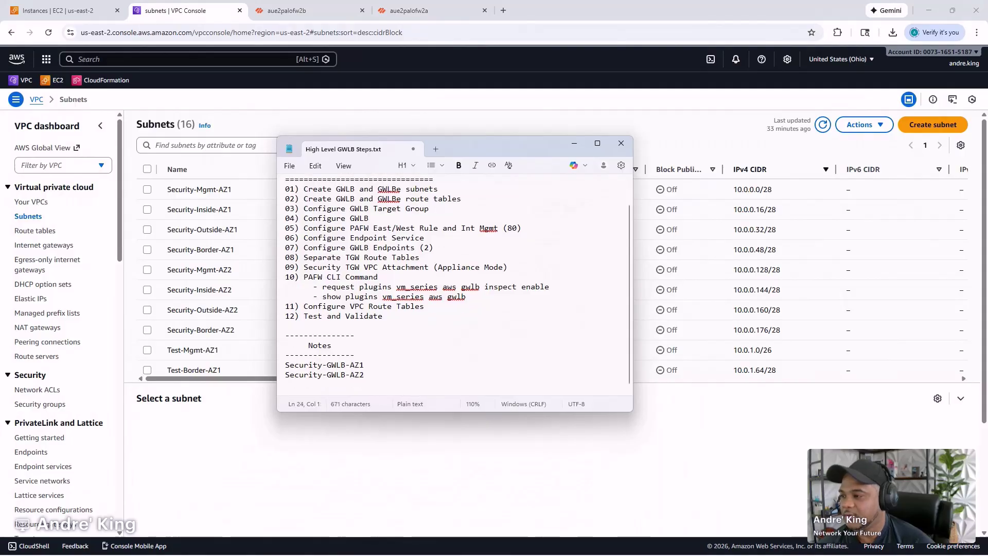
key("shift+Up")
key("shift+Up")
key("ctrl+c")
key("Down")
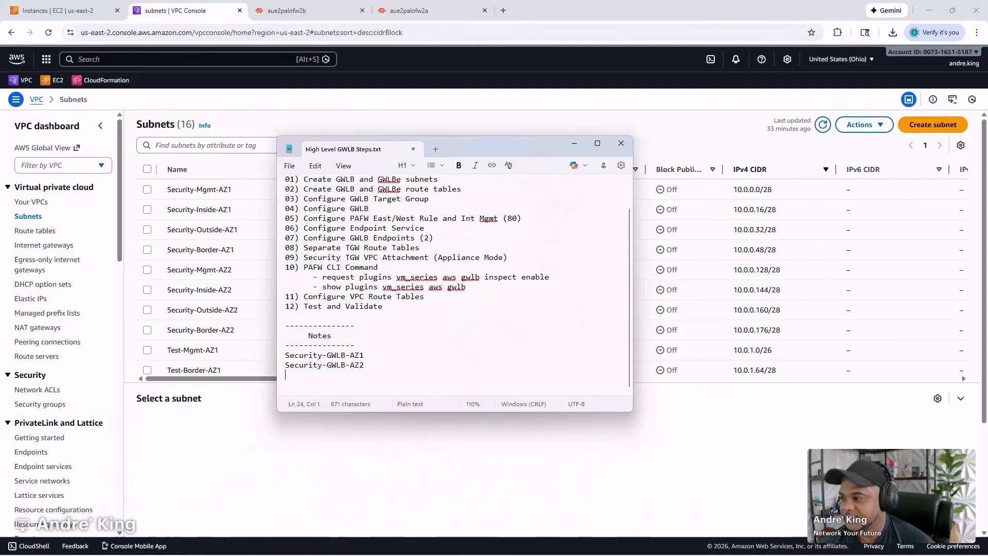
key("ctrl+v")
key("Right")
key("Right")
key("Right")
key("Right")
key("Right")
key("Right")
key("Right")
key("Right")
key("Right")
key("Right")
type("e")
key("Up")
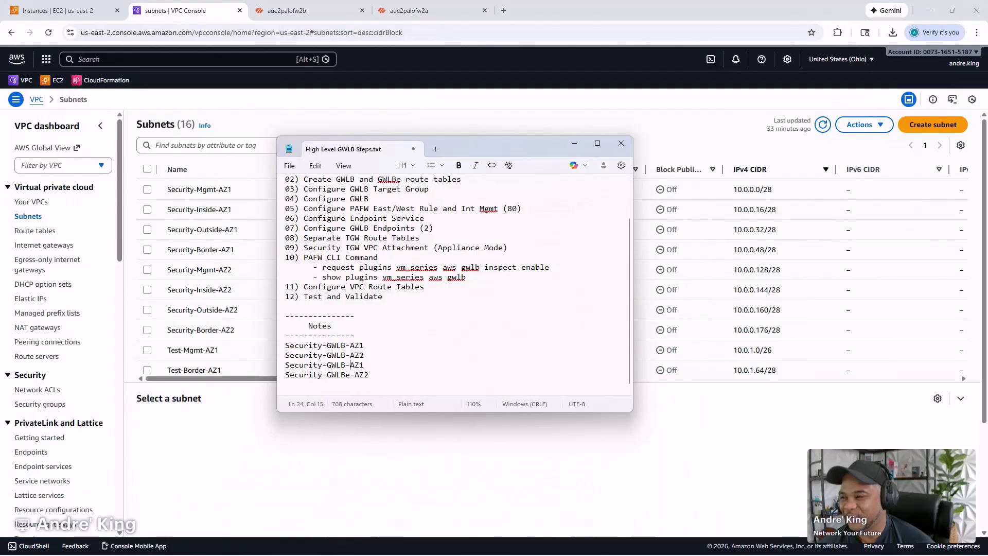
- Add CIDRs 10.0.0.64/28, 10.0.0.80/28, 10.0.0.192/28 and 10.0.0.208/28 beside the names, then minimize Notepad
type("e")
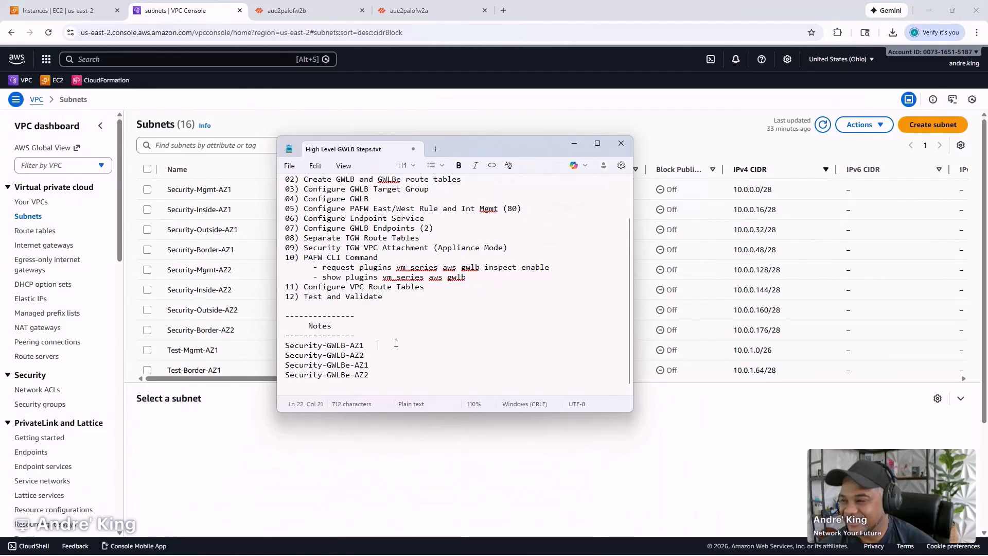
type("    610")
type("10.0.0")
type(".")
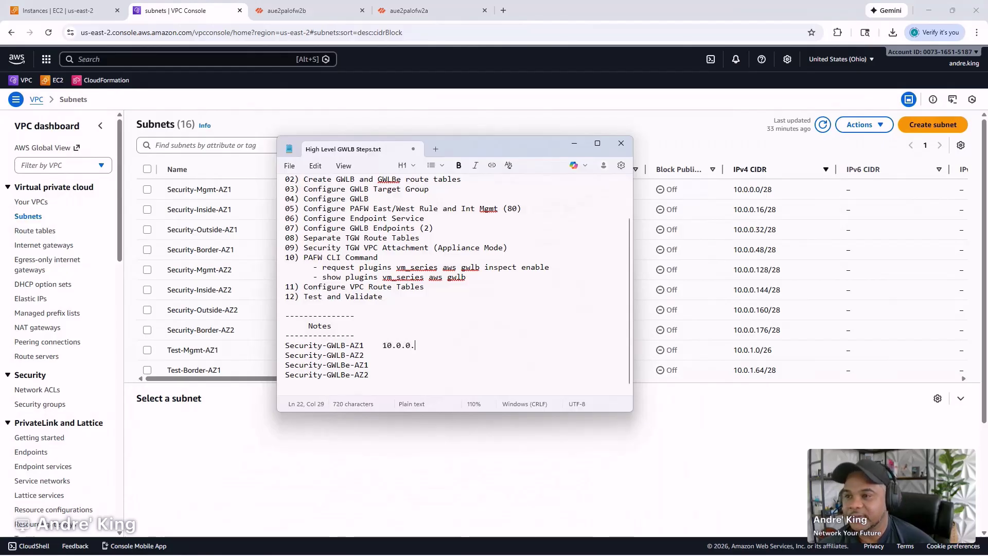
type("64/28")
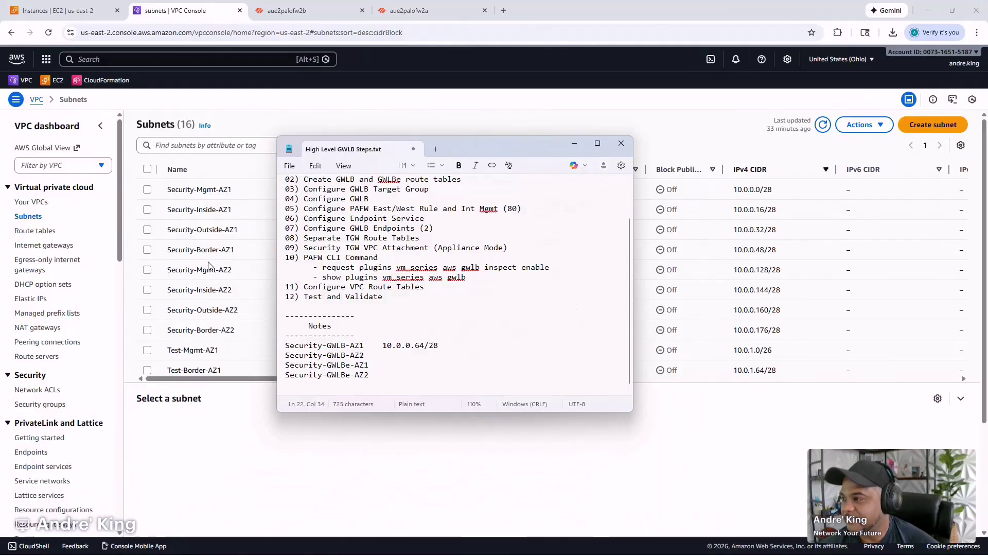
left_click(406, 365)
type("1")
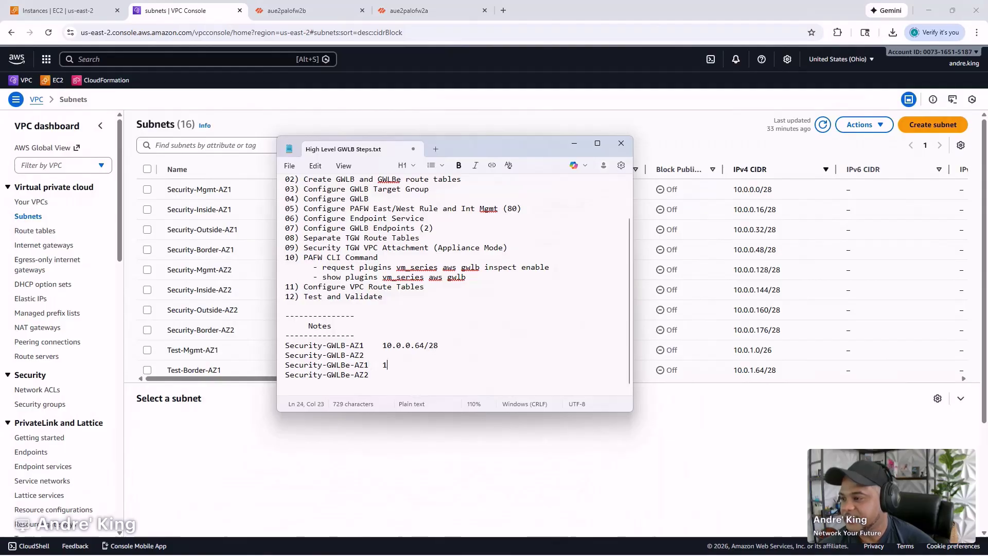
type("0.0.0")
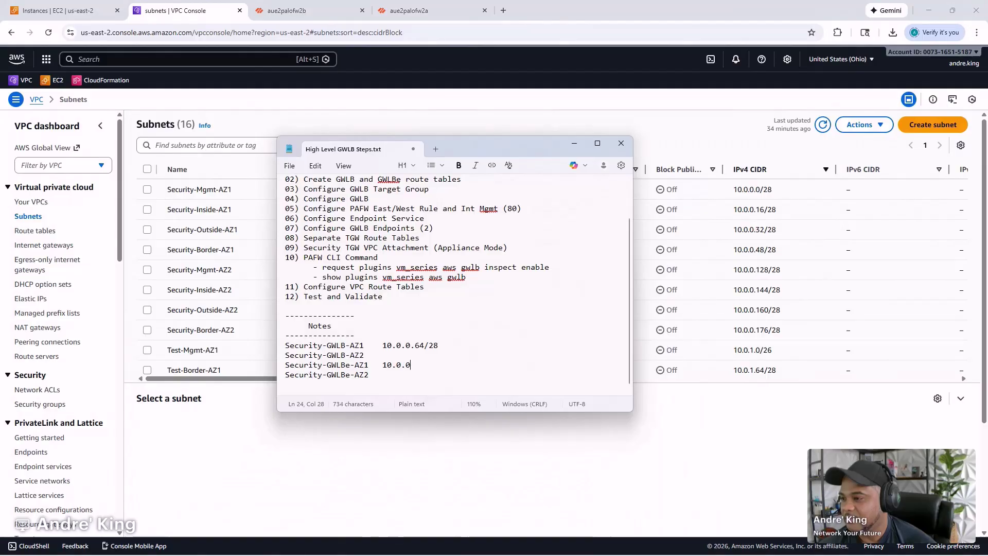
type(".80")
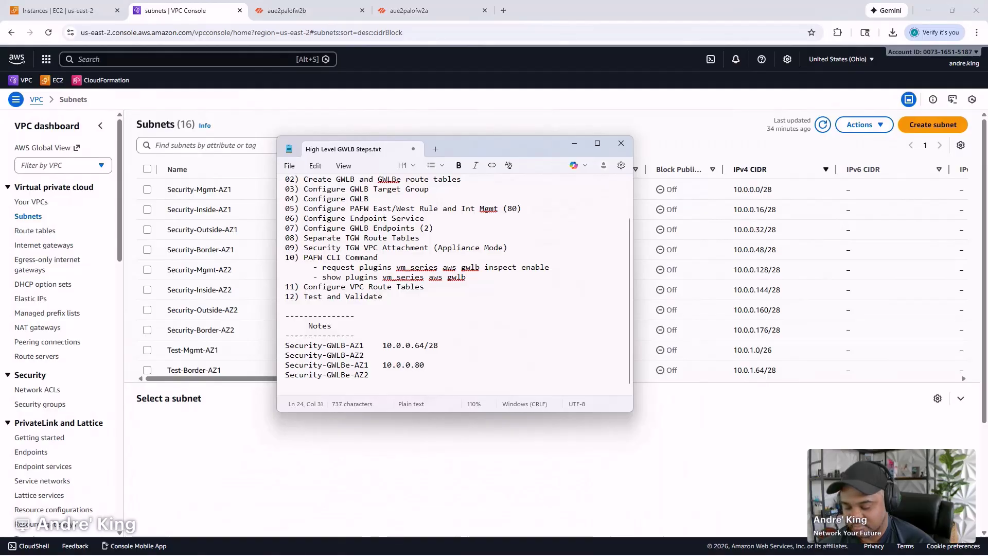
type("/28")
key("Up")
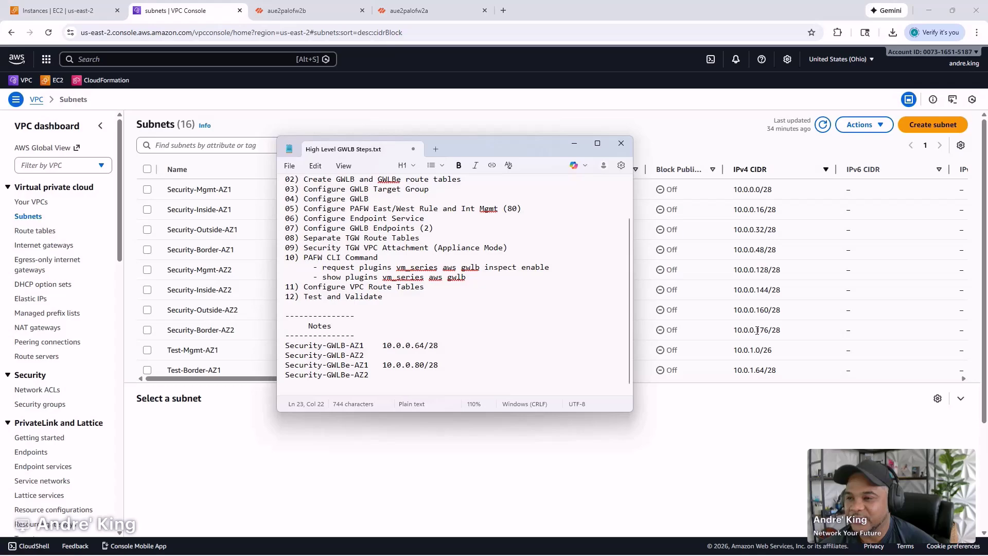
type("10")
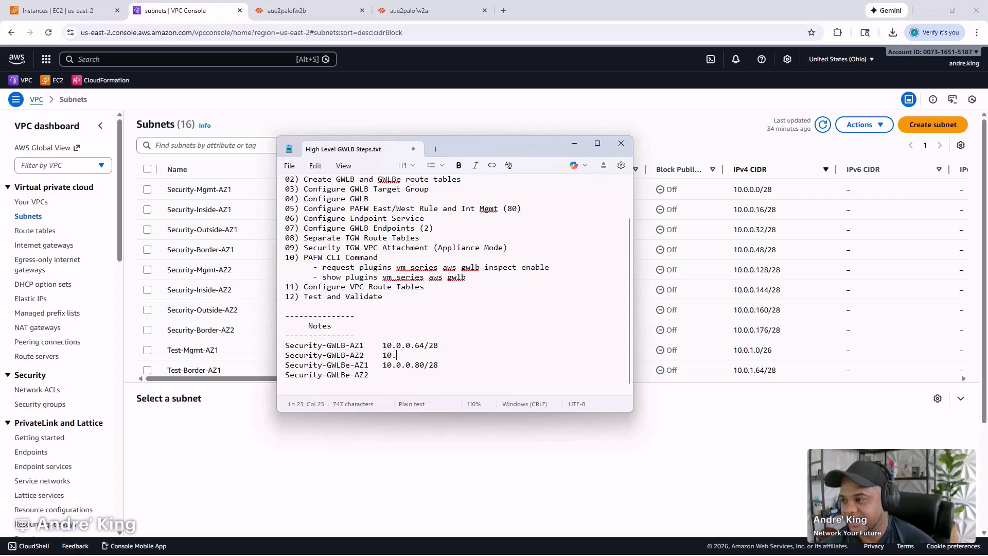
type(".0.0.")
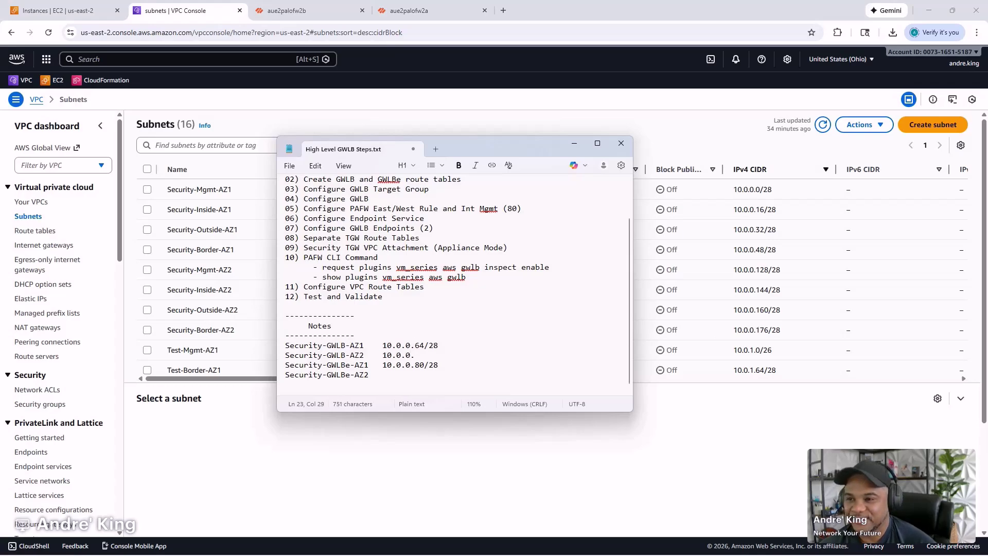
type("19")
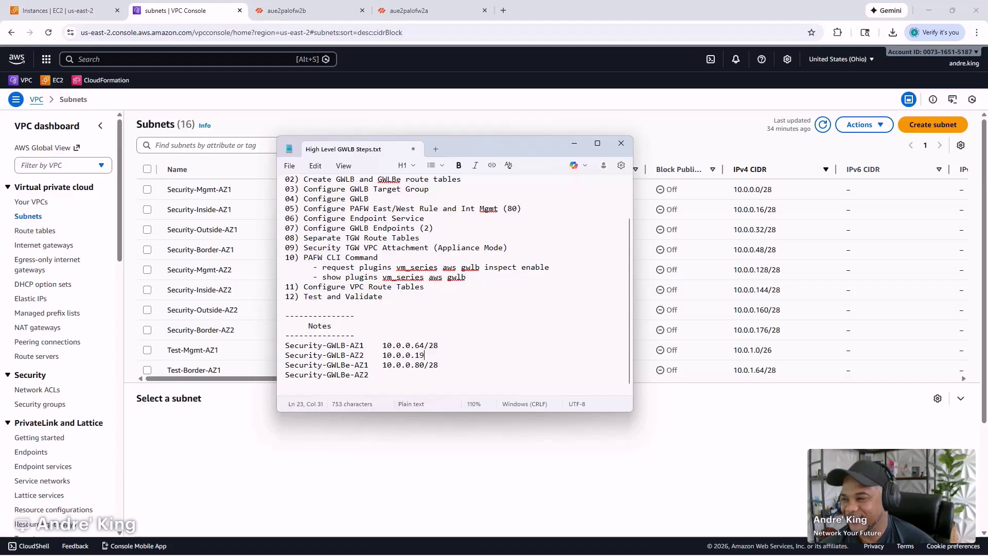
type("2/28")
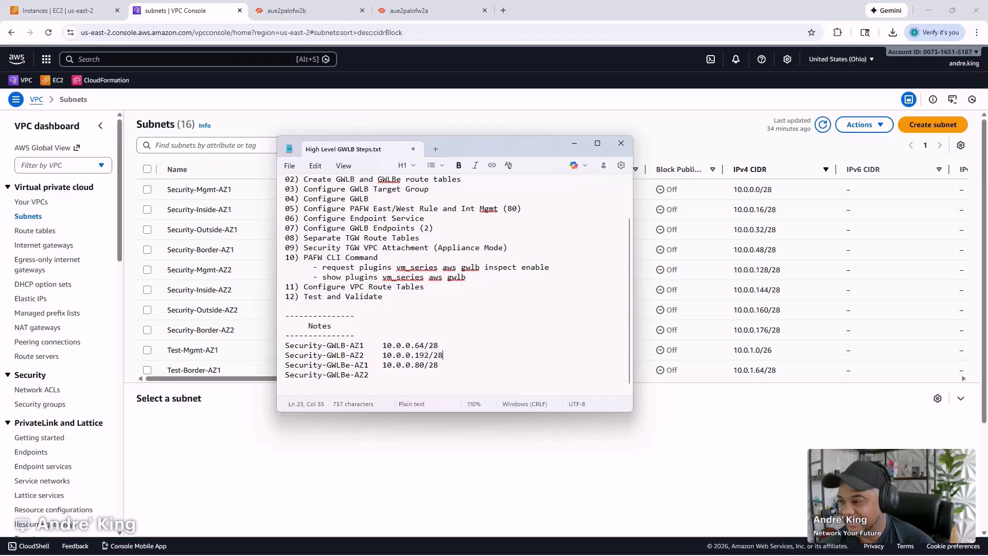
key("Down")
type("10.")
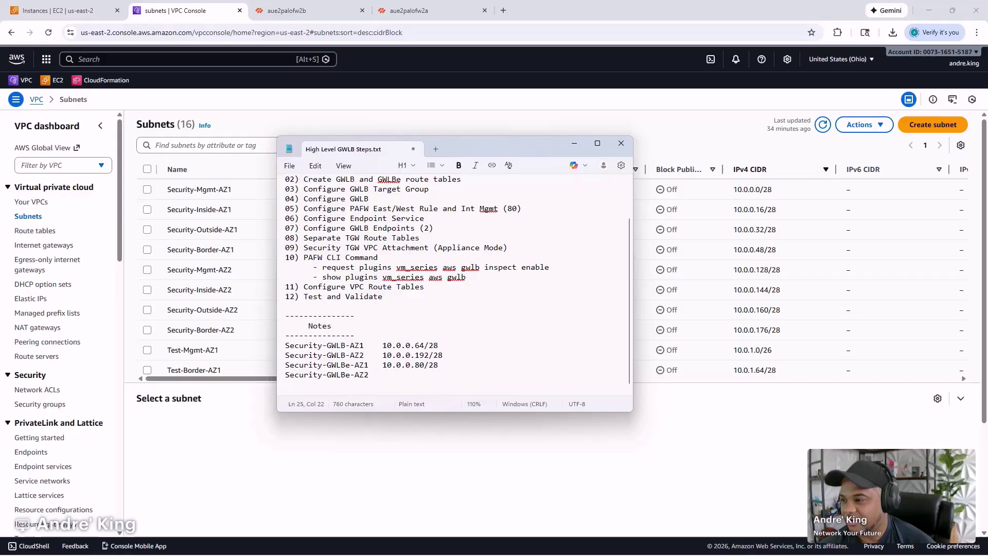
type("0.0")
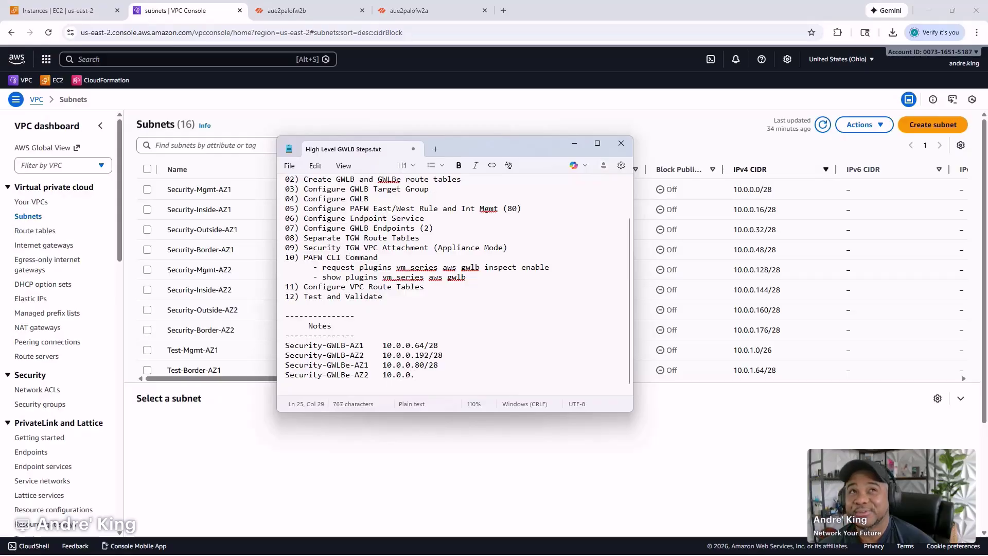
type(".208/28")
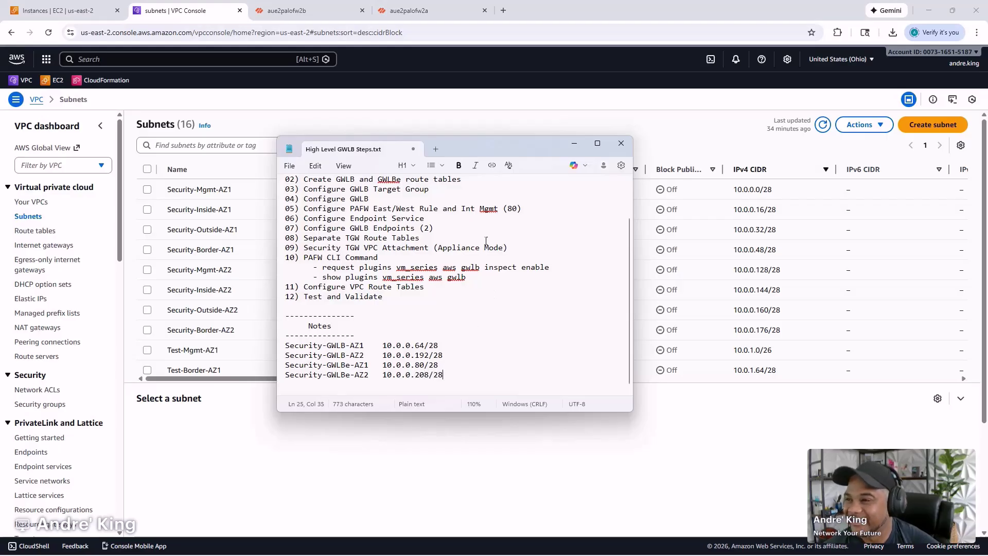
scroll(440, 268, "up", 2)
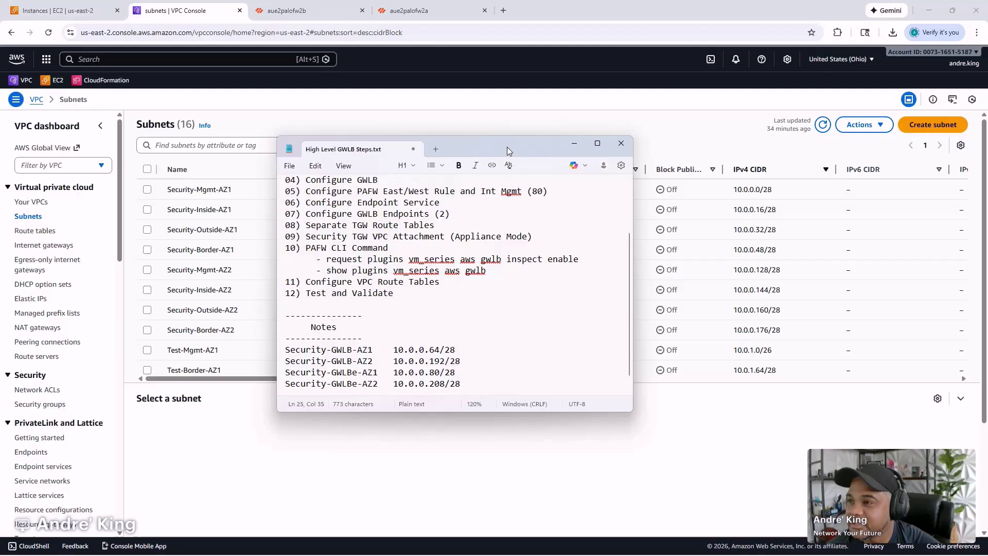
left_click(574, 143)
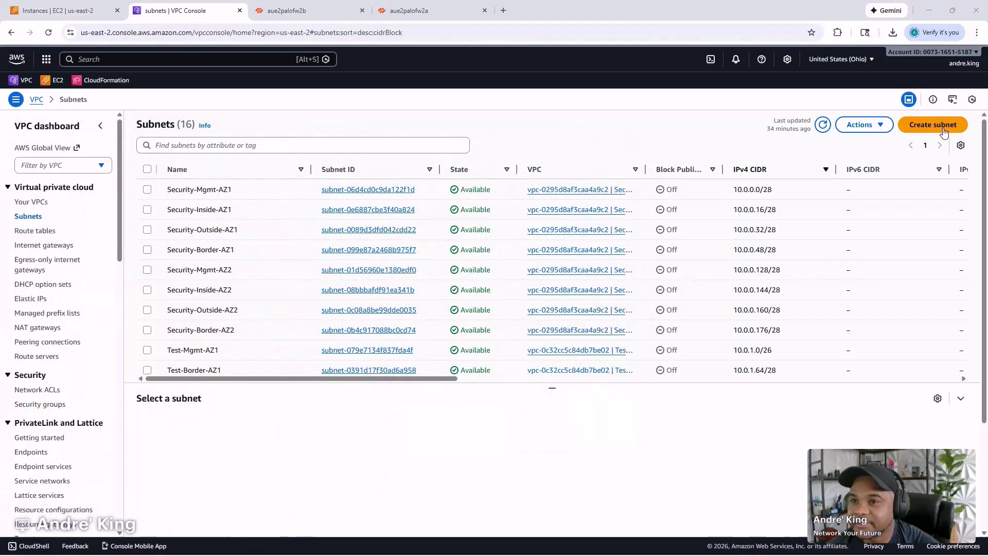
- Begin a Create subnet request in the Security VPC with four subnet entries
left_click(937, 128)
left_click(280, 197)
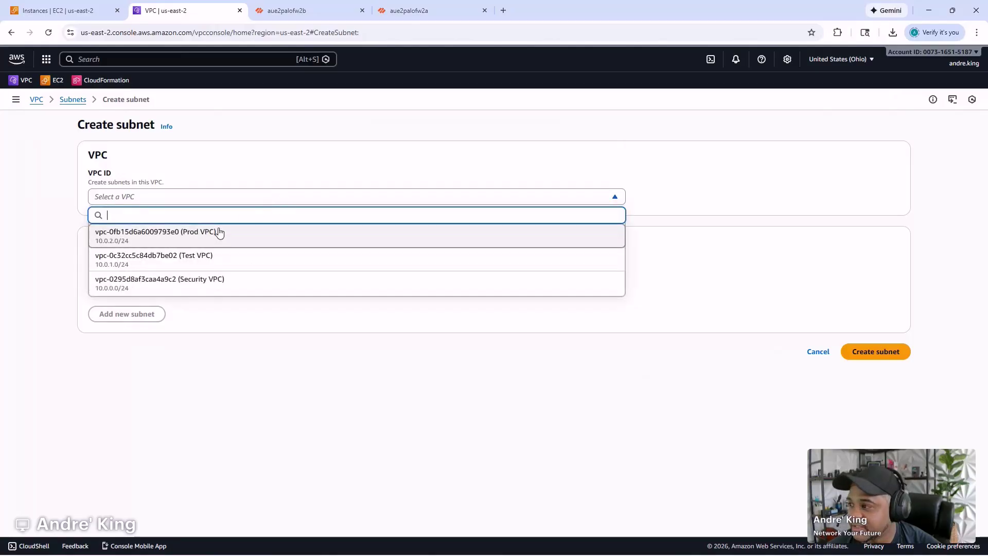
left_click(206, 282)
scroll(178, 286, "down", 4)
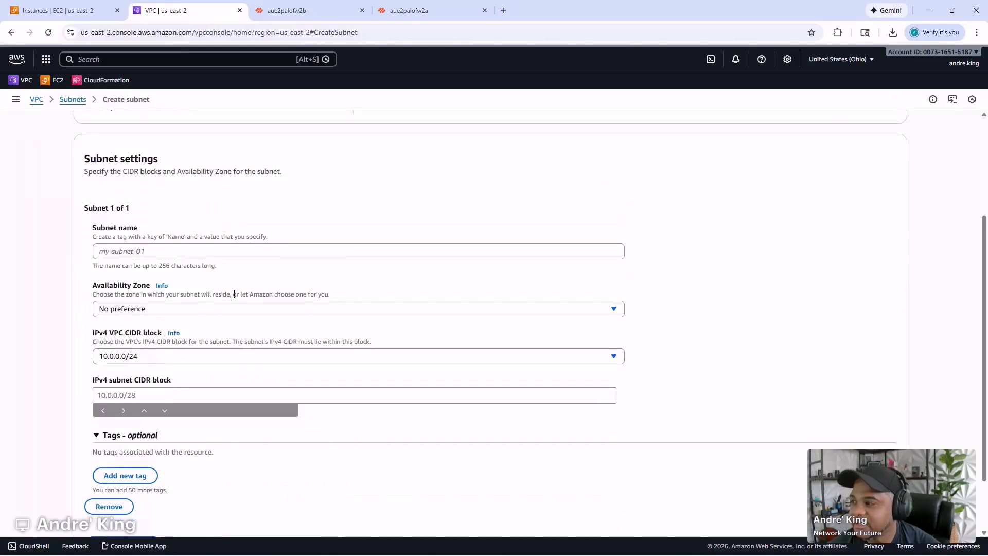
left_click(136, 473)
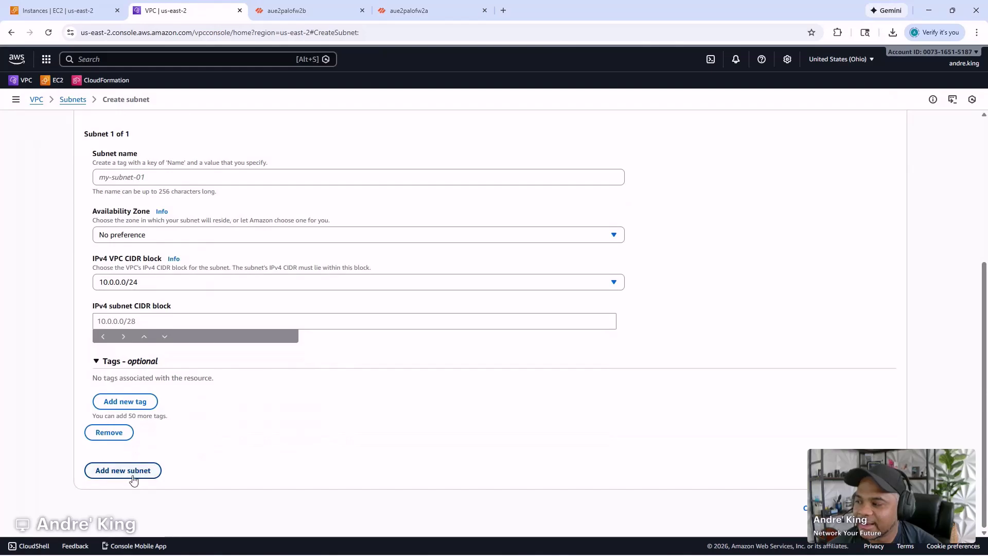
left_click(151, 469)
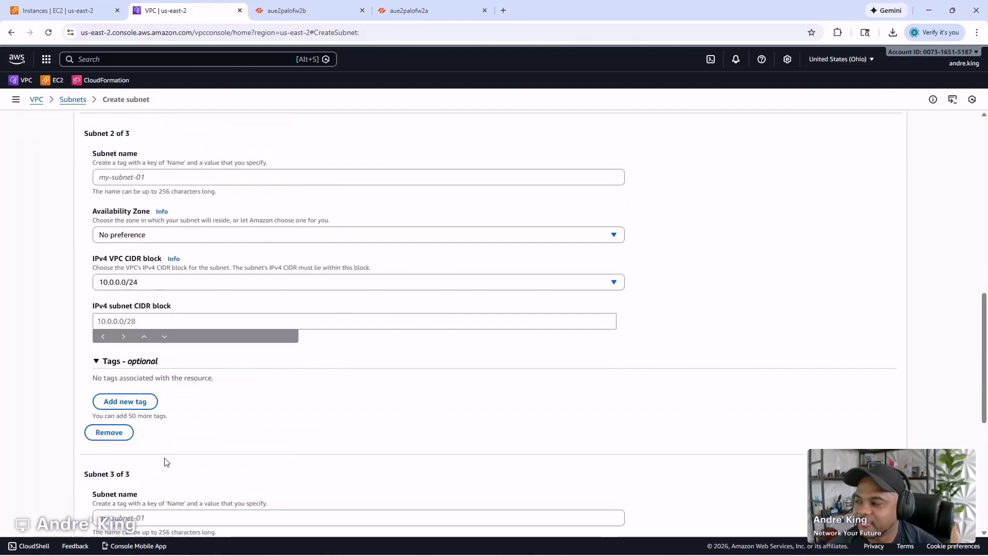
left_click(146, 471)
scroll(210, 431, "up", 13)
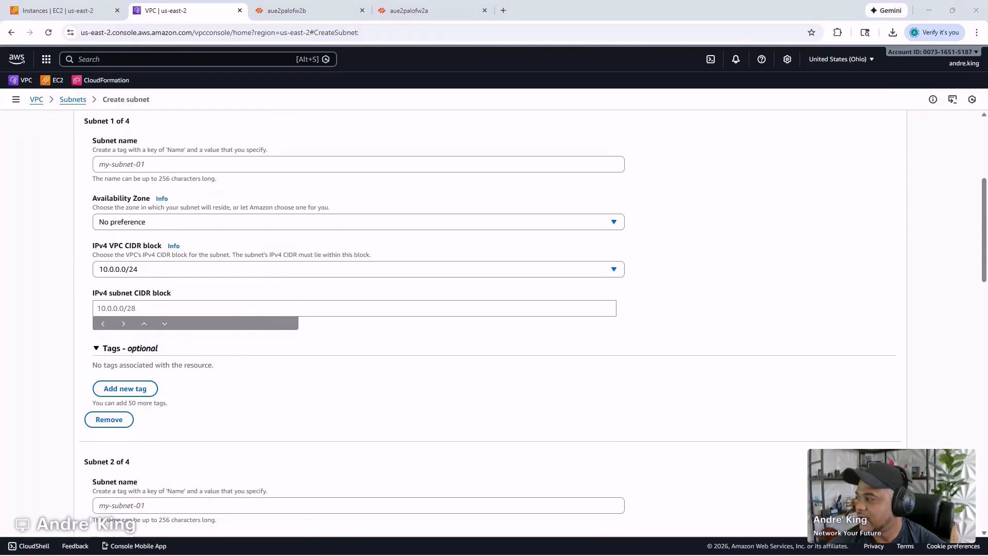
- Name subnets 1 and 2 Security-GWLB-AZ1 and Security-GWLB-AZ2
left_click(279, 166)
type("Security-GWLB-AZ1")
scroll(185, 201, "down", 2)
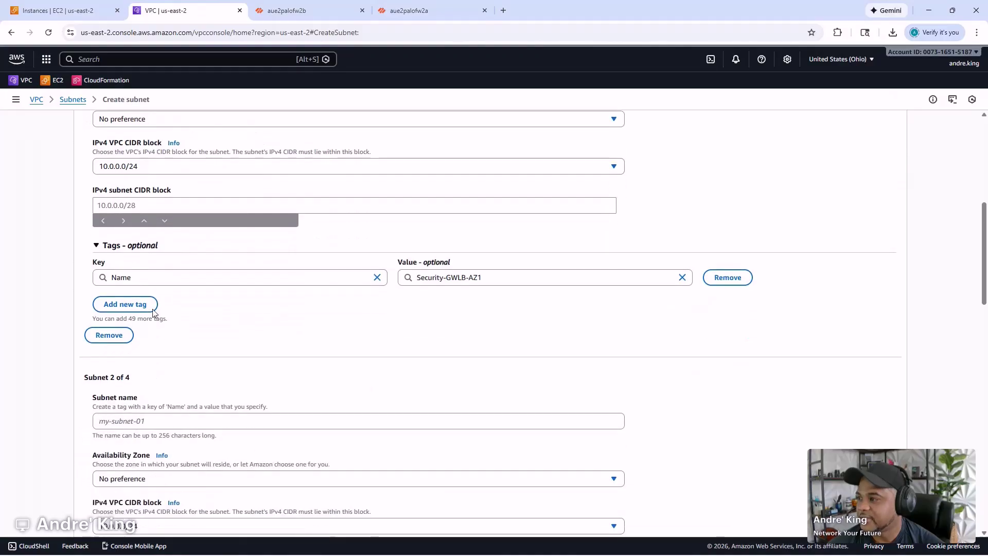
left_click(121, 421)
type("Security-GWLB-AZ1")
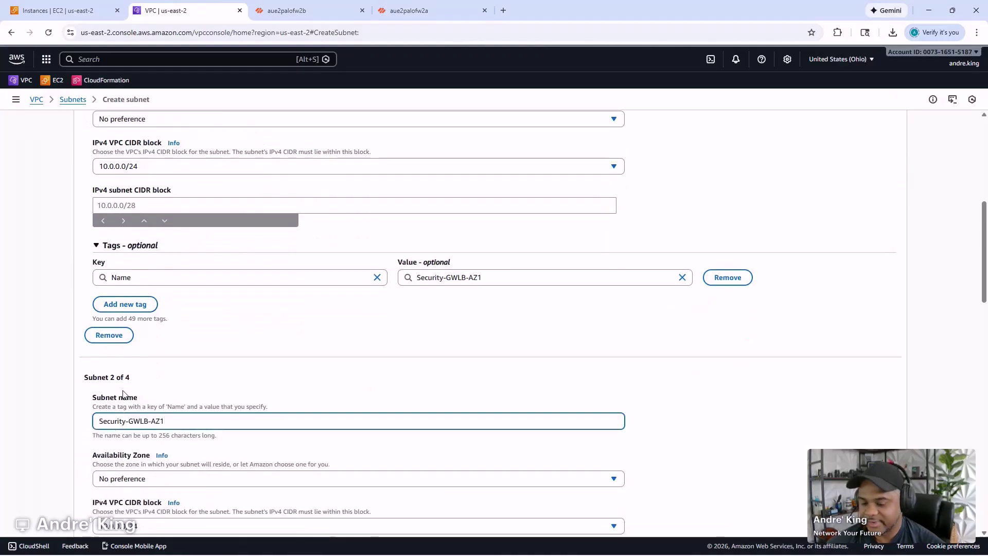
scroll(188, 421, "down", 4)
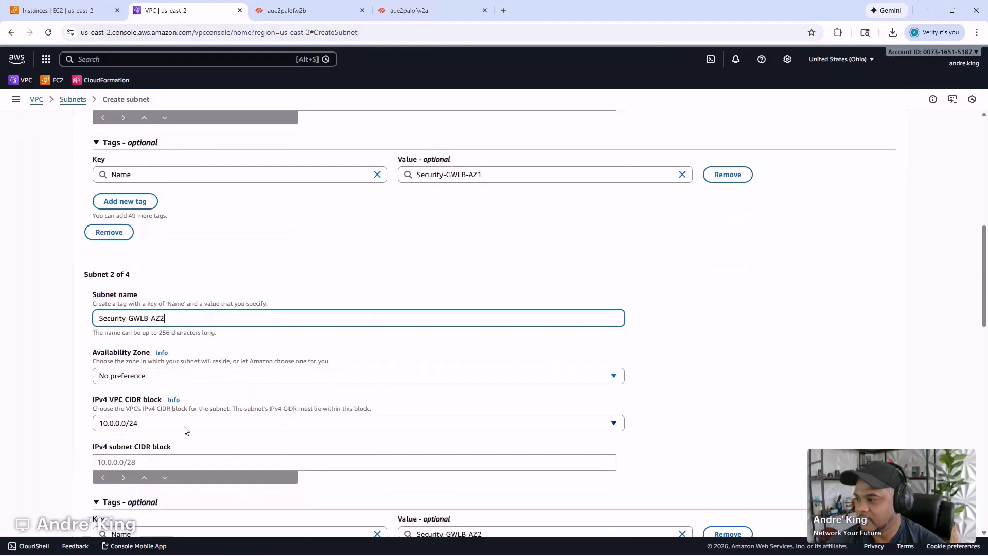
scroll(157, 435, "down", 4)
- Name subnet 3 Security-GWLBe-AZ1 and paste a name into subnet 4
left_click(160, 368)
type("Security-GWLB-AZ1")
left_click(148, 368)
type("e")
scroll(157, 434, "down", 3)
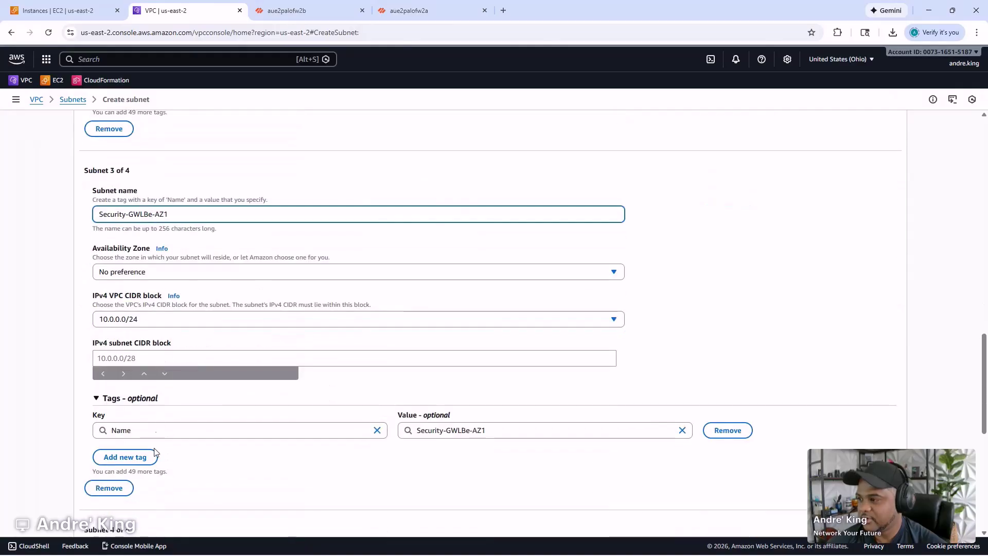
scroll(157, 435, "down", 2)
left_click(139, 468)
type("Security-GWLB-AZ1")
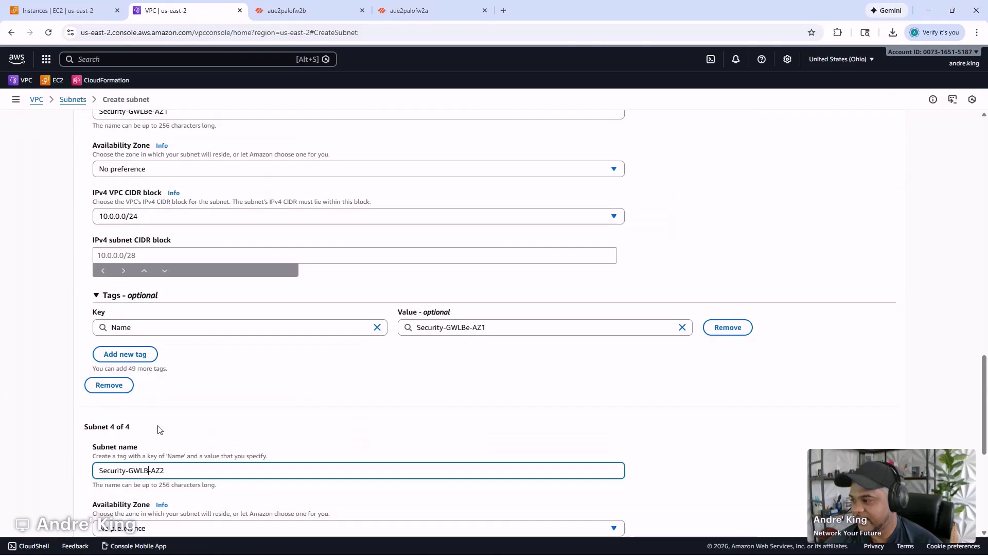
scroll(125, 304, "up", 6)
scroll(225, 283, "up", 11)
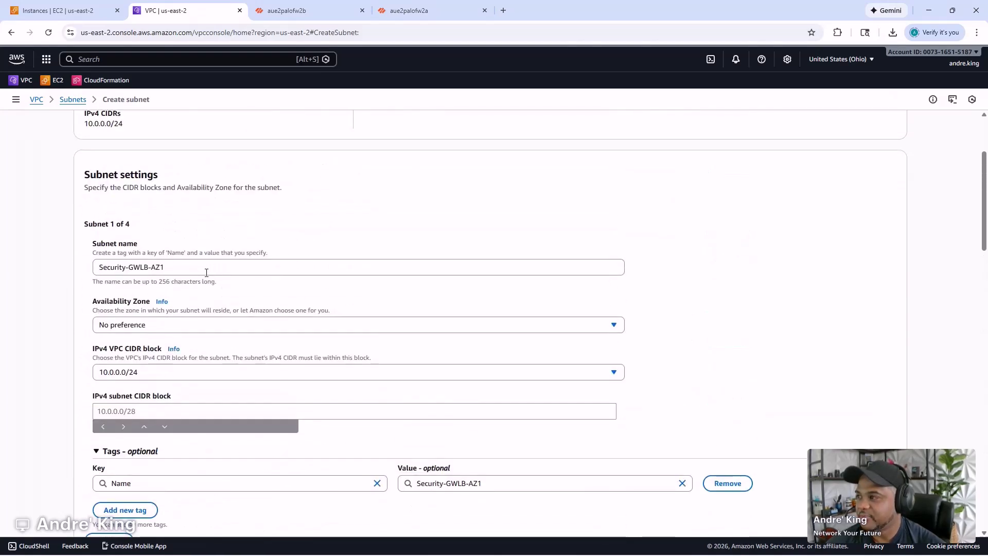
scroll(206, 272, "down", 1)
- Put subnets 1 and 3 in us-east-2a and subnets 2 and 4 in us-east-2b
left_click(148, 274)
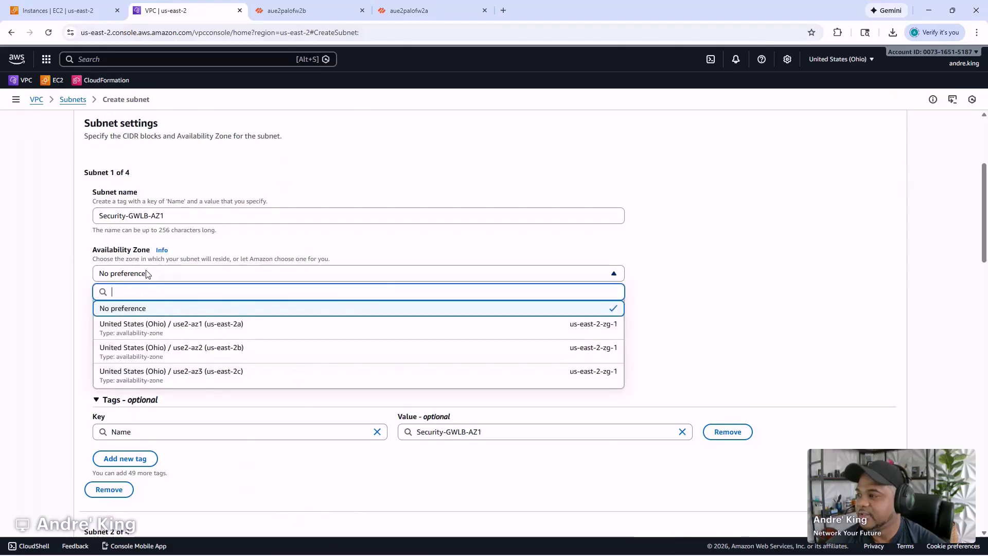
left_click(154, 329)
scroll(170, 304, "down", 2)
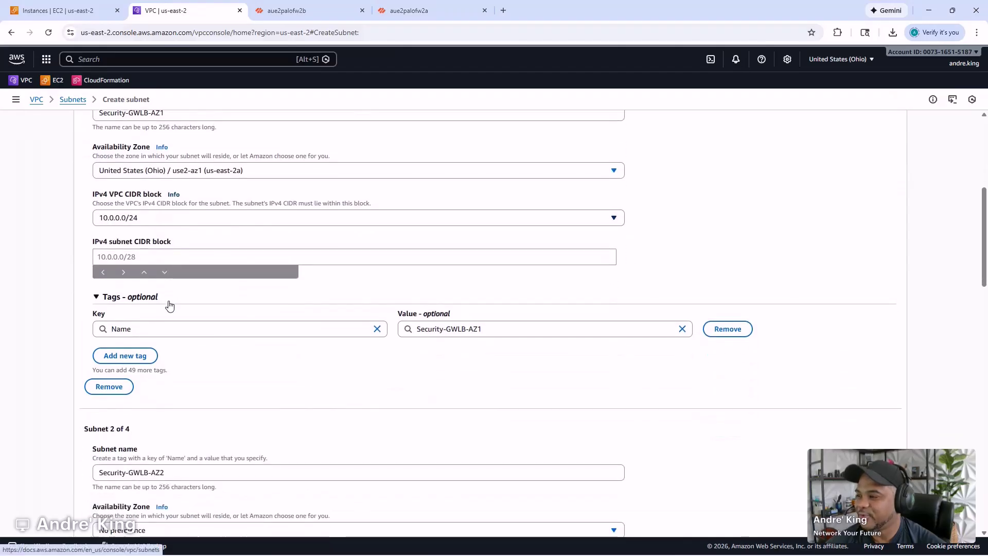
scroll(170, 305, "down", 2)
left_click(170, 428)
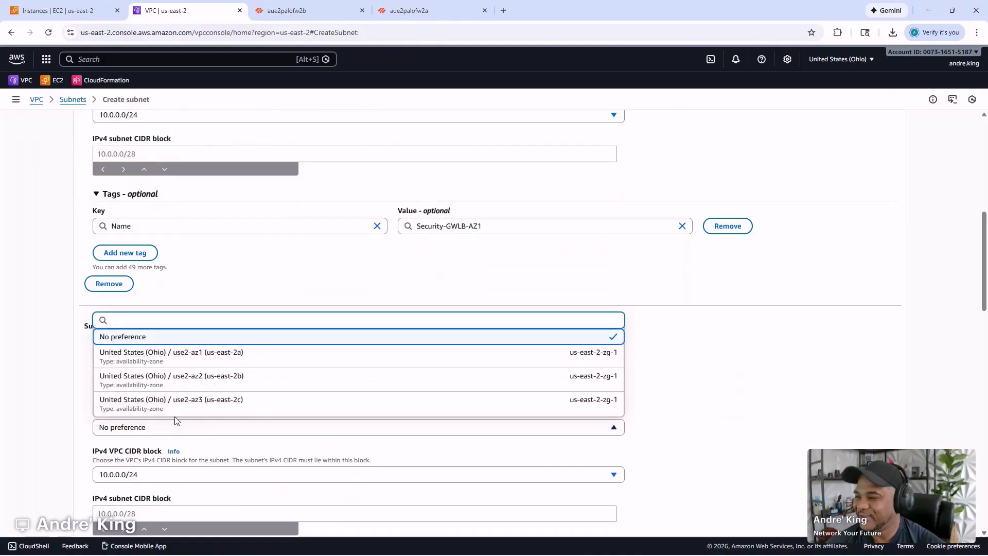
left_click(198, 381)
scroll(206, 363, "down", 4)
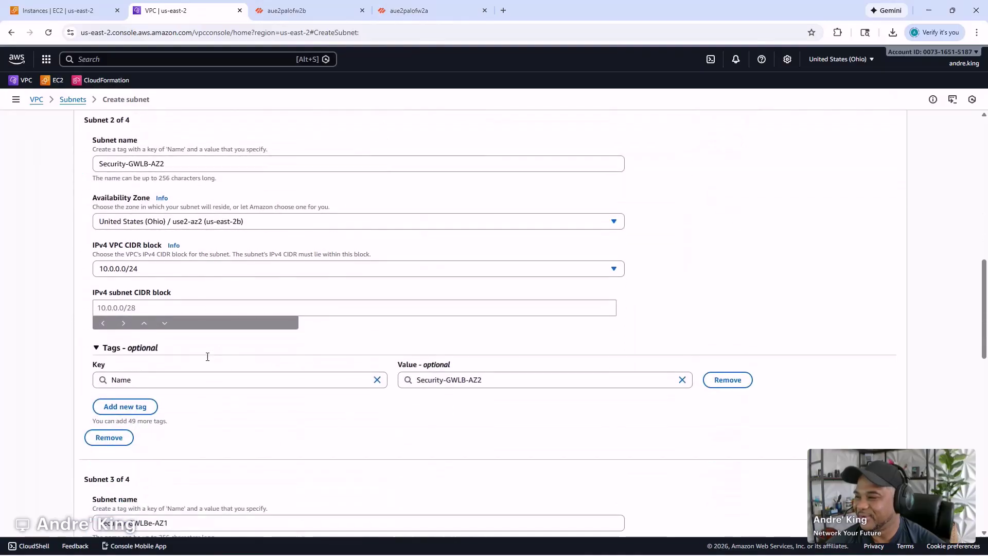
scroll(205, 359, "down", 5)
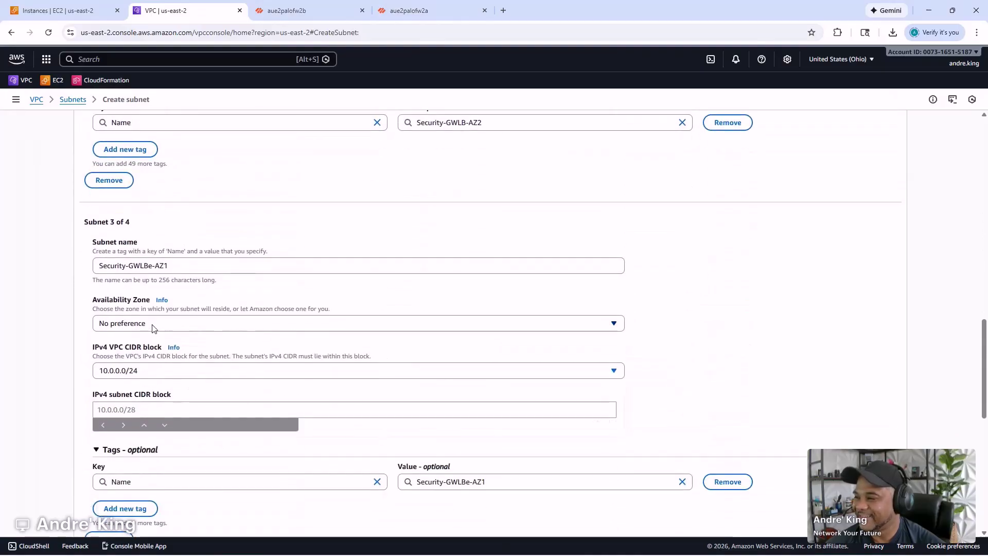
left_click(152, 328)
left_click(159, 375)
scroll(211, 325, "down", 5)
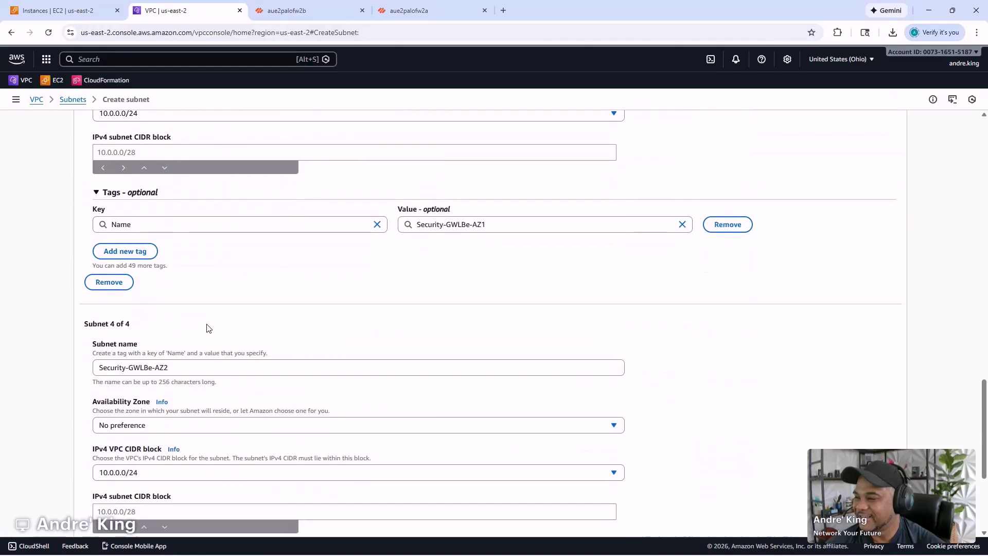
left_click(136, 426)
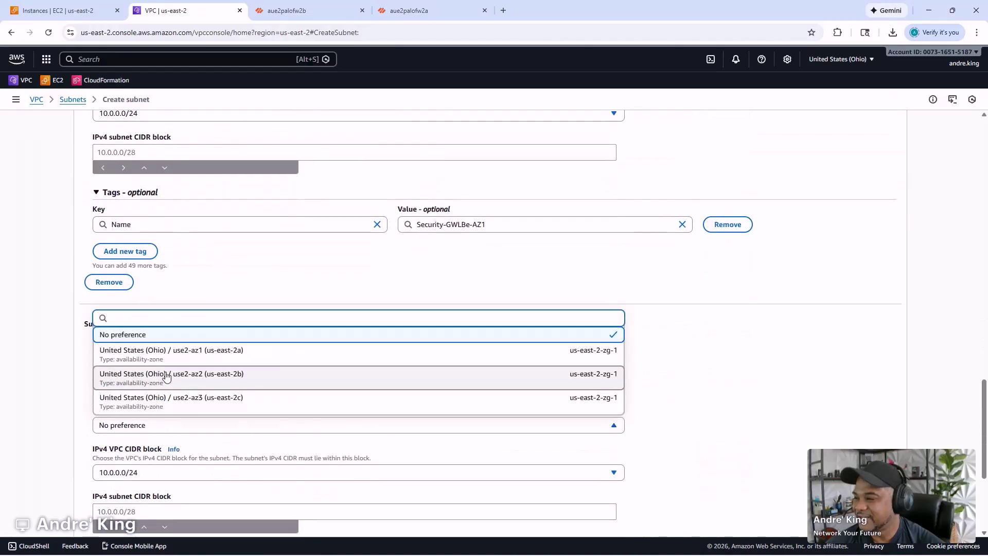
left_click(166, 376)
scroll(61, 265, "up", 10)
scroll(91, 265, "up", 7)
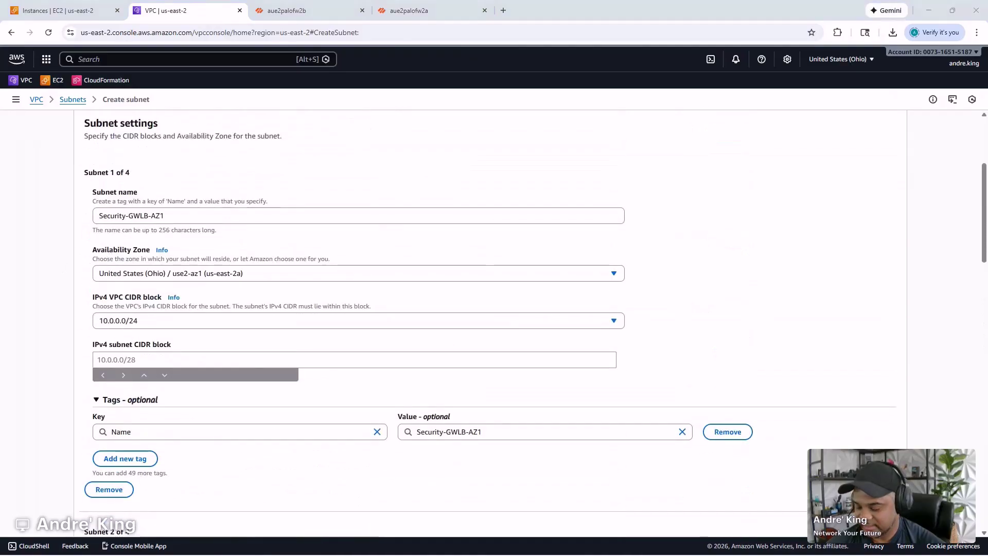
scroll(218, 293, "up", 1)
scroll(166, 195, "down", 2)
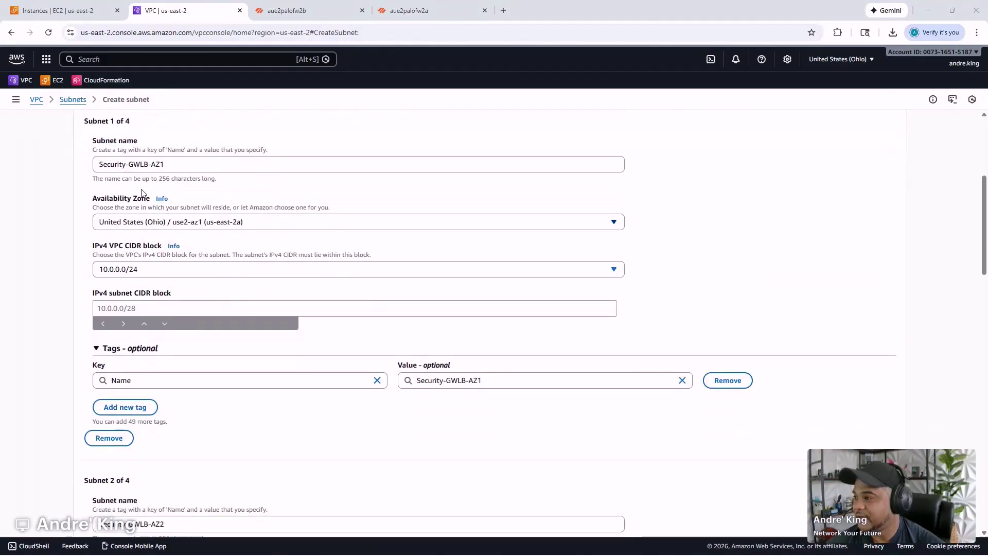
- Give the first two subnets CIDR blocks 10.0.0.64/28 and 10.0.0.192/28
left_click(150, 311)
type("10.0.0.64/28")
left_click(52, 313)
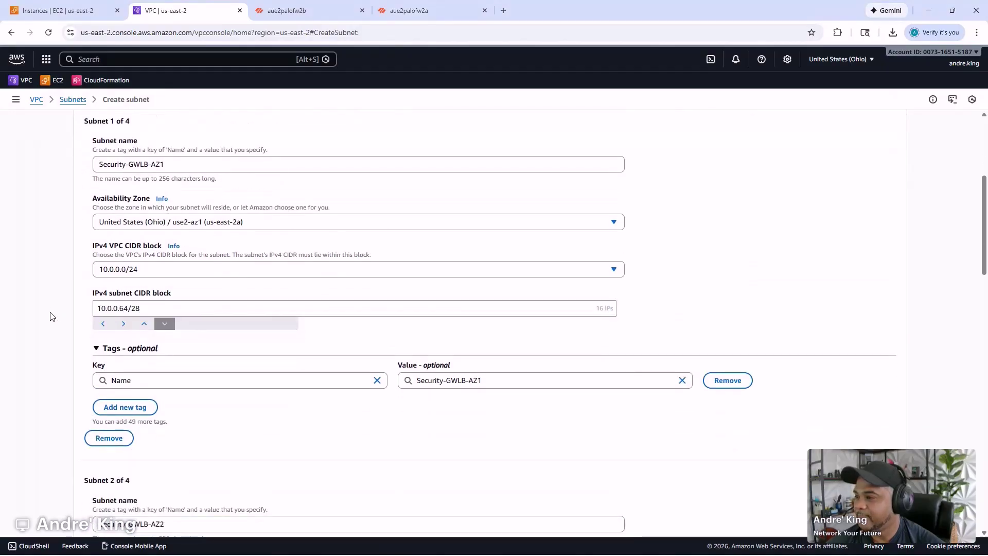
scroll(256, 375, "down", 3)
scroll(236, 376, "down", 2)
left_click(154, 410)
type("10.0.0.64/28")
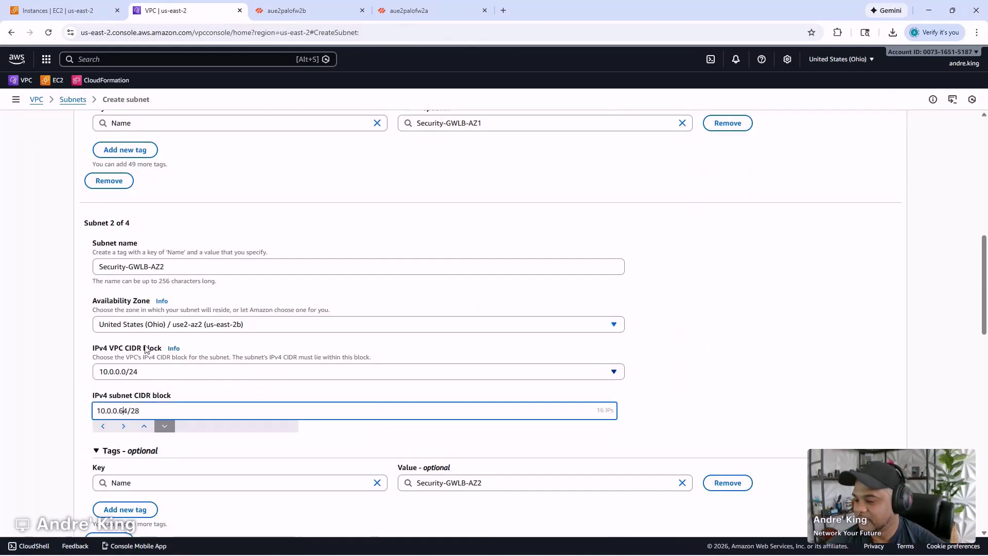
key("Delete")
key("BackSpace")
type("192")
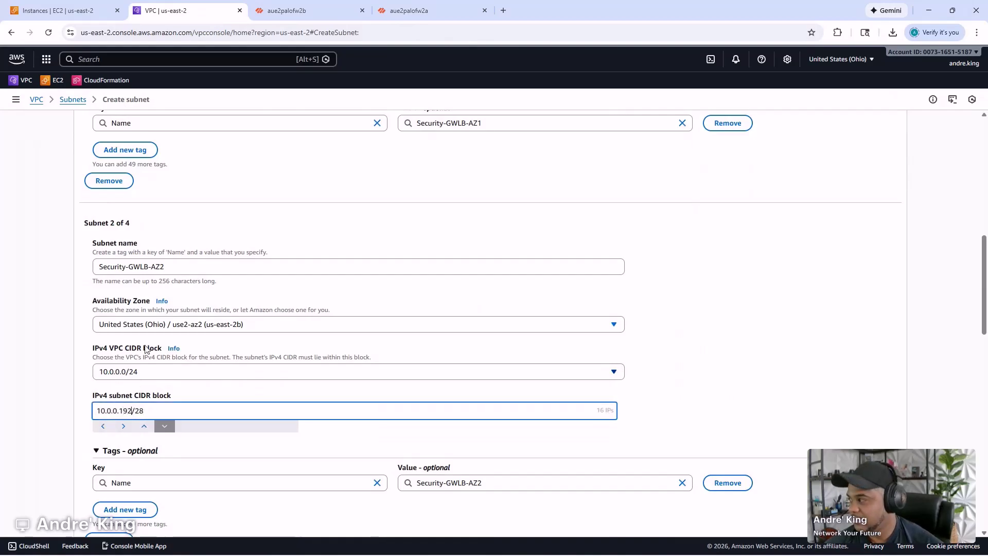
left_click(690, 293)
- Give the third and fourth subnets CIDR blocks 10.0.0.80/28 and 10.0.0.208/28
scroll(272, 351, "down", 6)
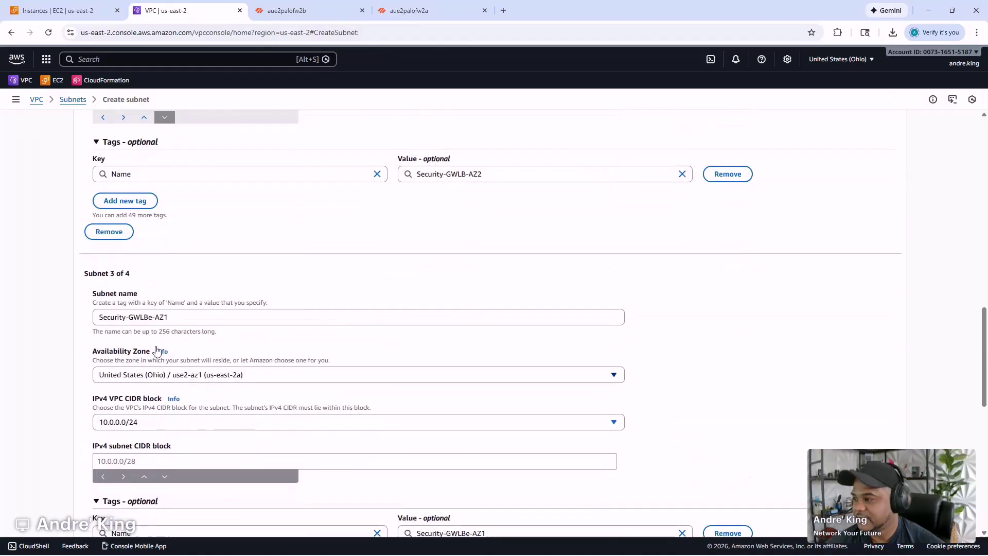
left_click(138, 461)
type("10.0.0.64/28")
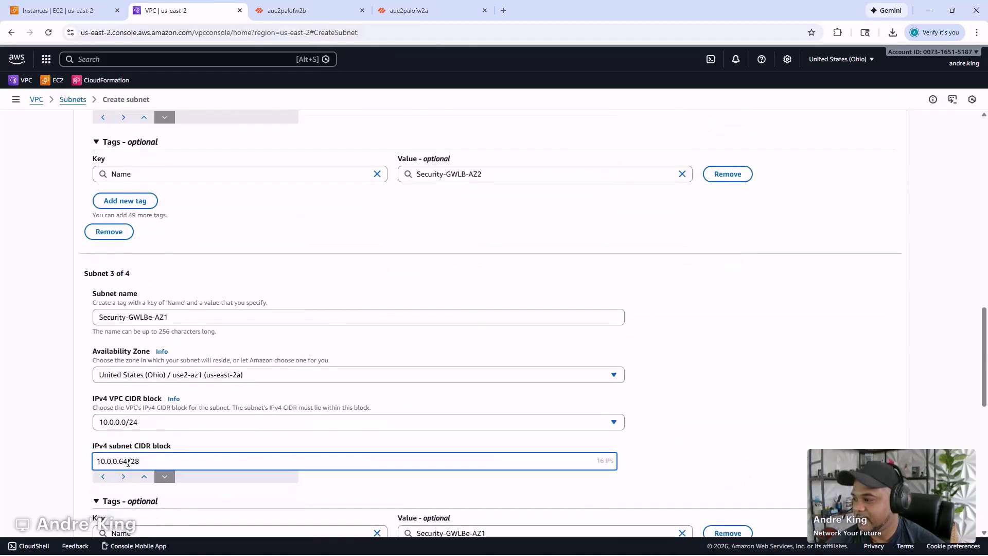
key("BackSpace")
key("BackSpace")
type("80")
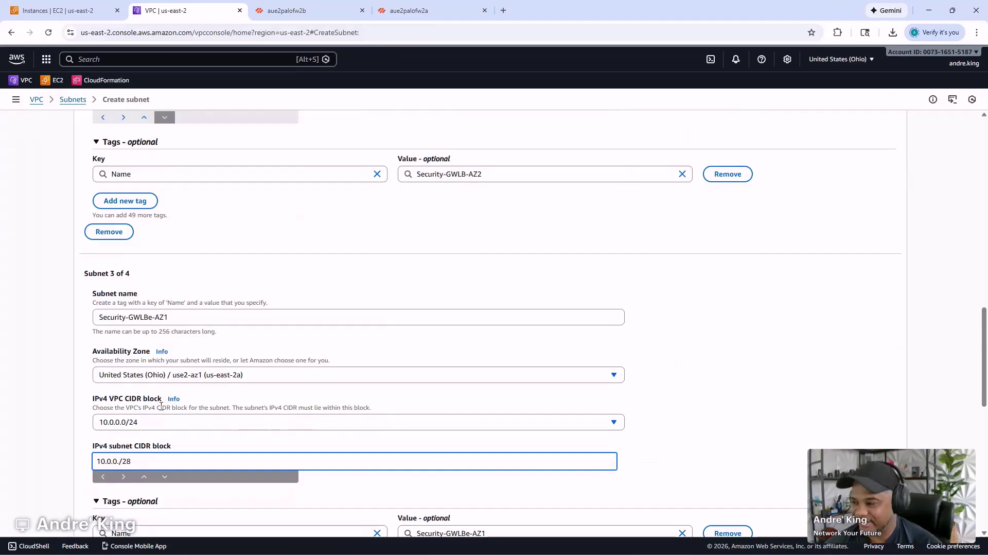
left_click(739, 333)
scroll(739, 333, "down", 4)
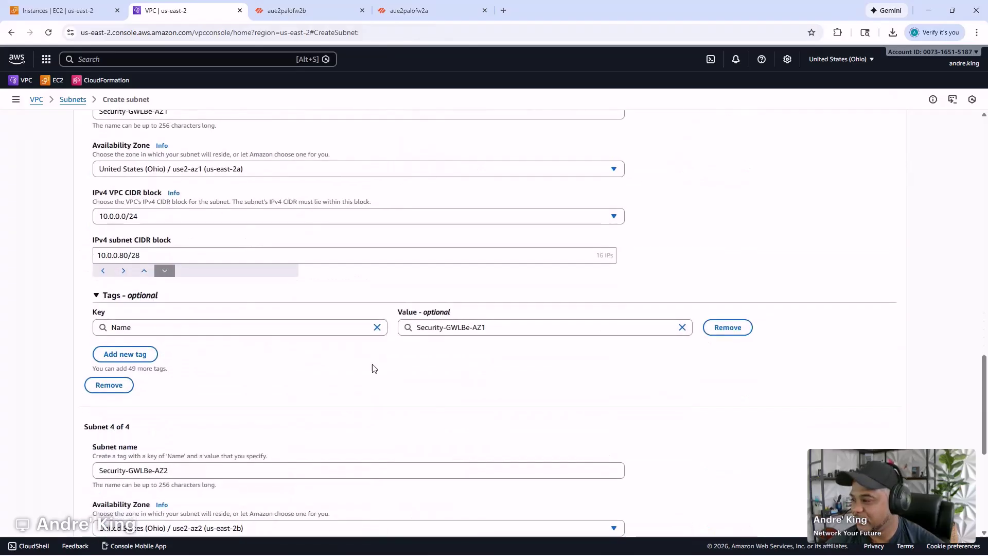
scroll(89, 359, "down", 2)
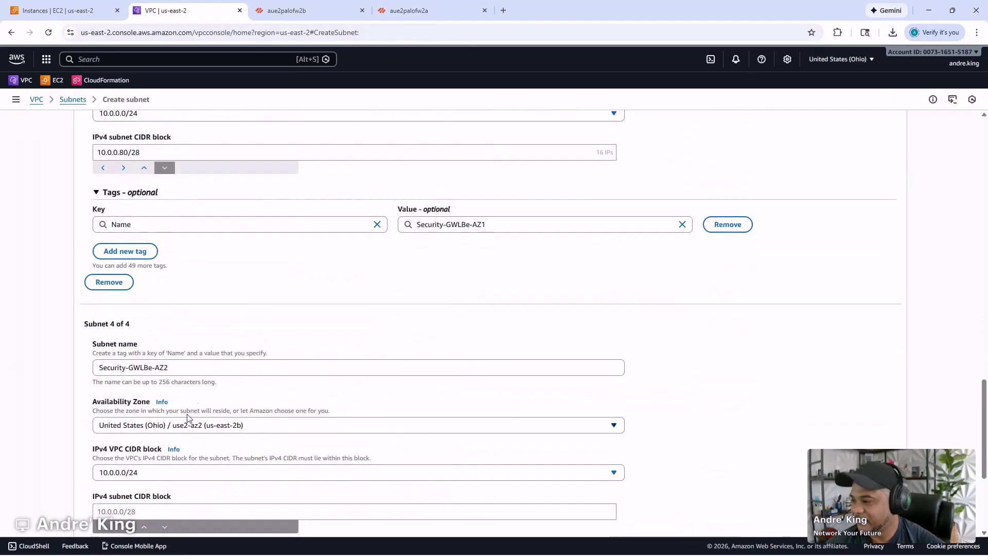
left_click(164, 508)
type("10.0.0.64/28")
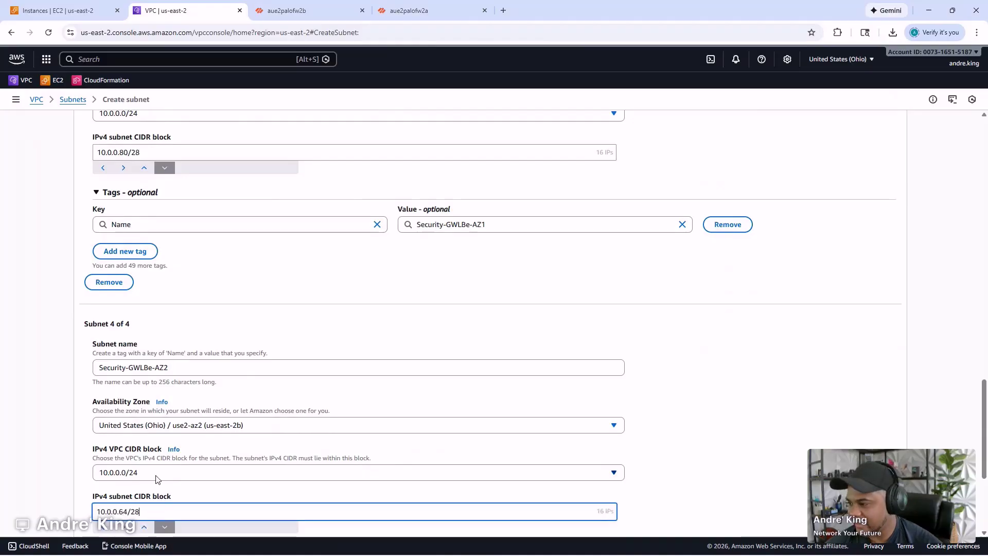
key("Left")
key("Left")
key("Left")
key("BackSpace")
key("BackSpace")
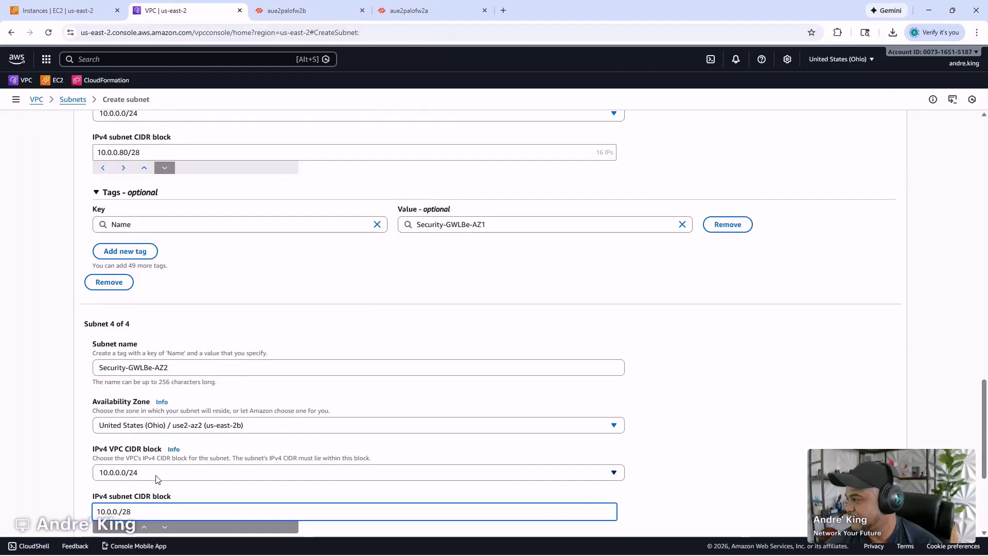
type("208")
left_click(642, 413)
scroll(550, 340, "up", 4)
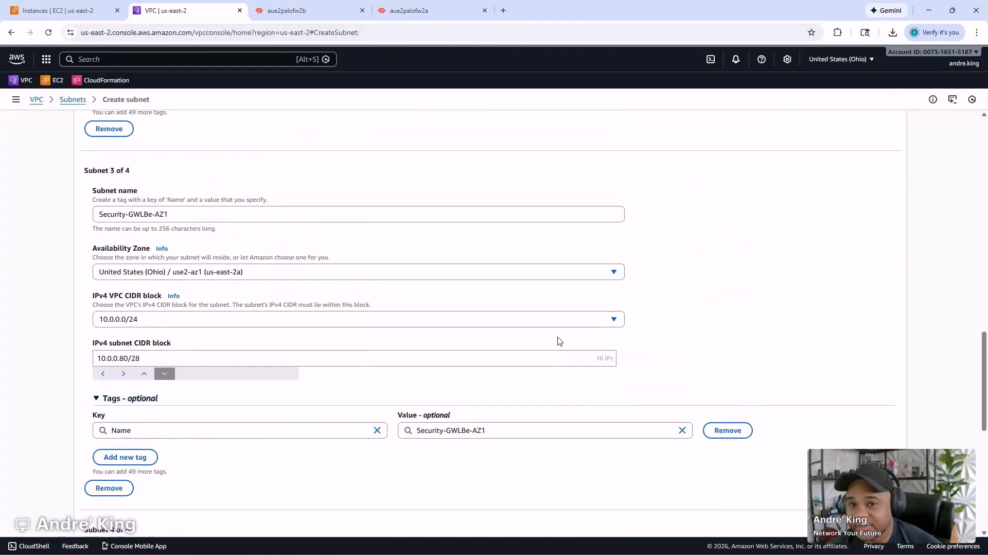
scroll(559, 342, "down", 6)
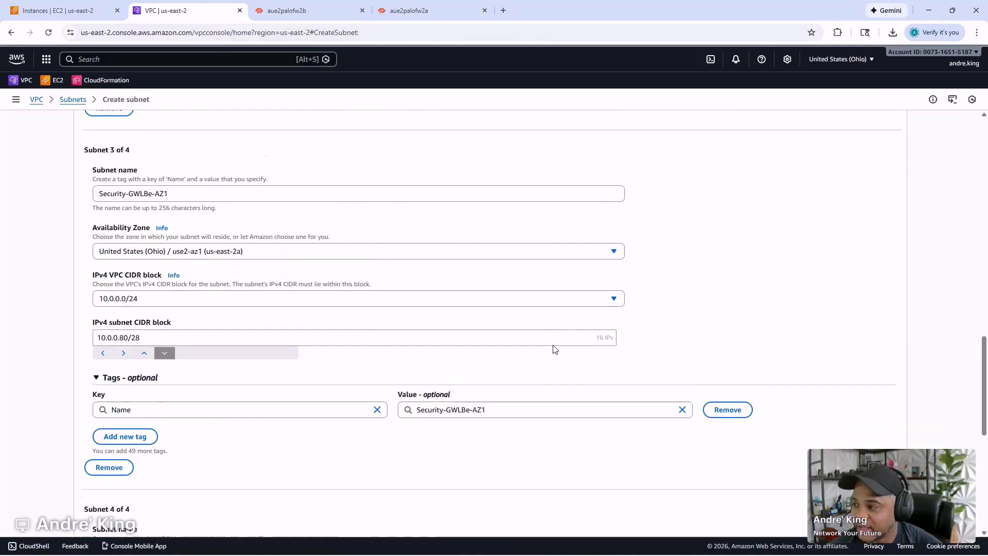
scroll(551, 350, "down", 2)
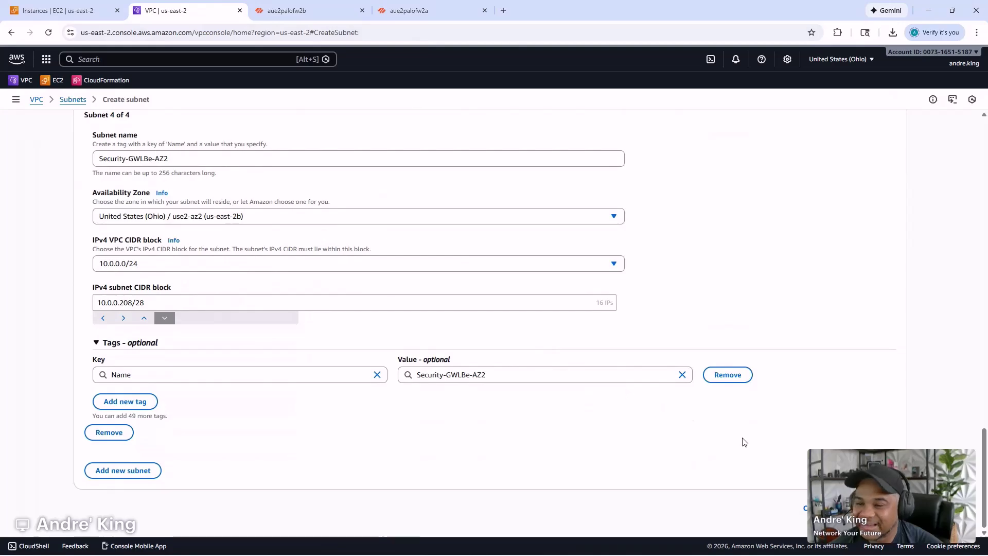
scroll(727, 427, "up", 8)
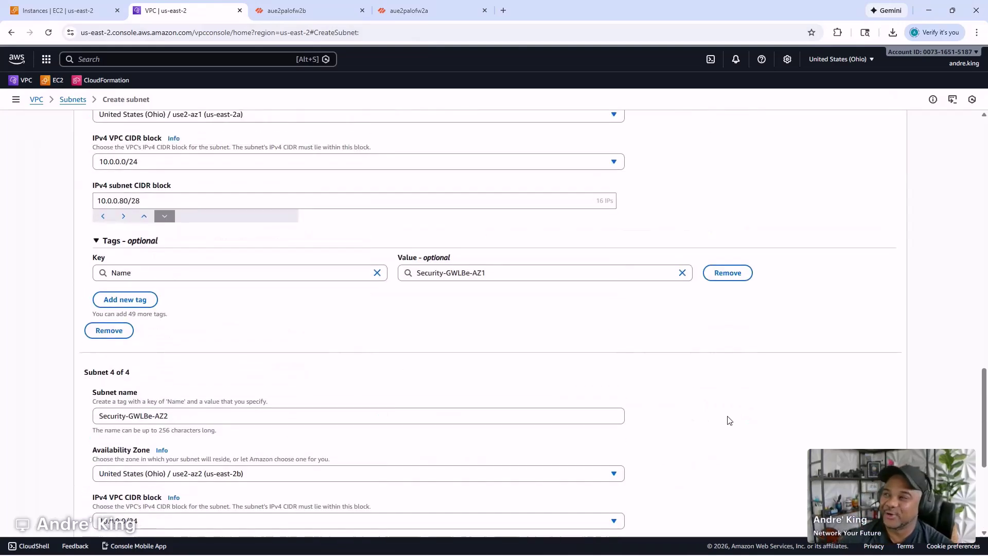
scroll(735, 430, "down", 8)
- Create the four Security GWLB subnets, clear the subnet filter, and list route tables by name
left_click(831, 508)
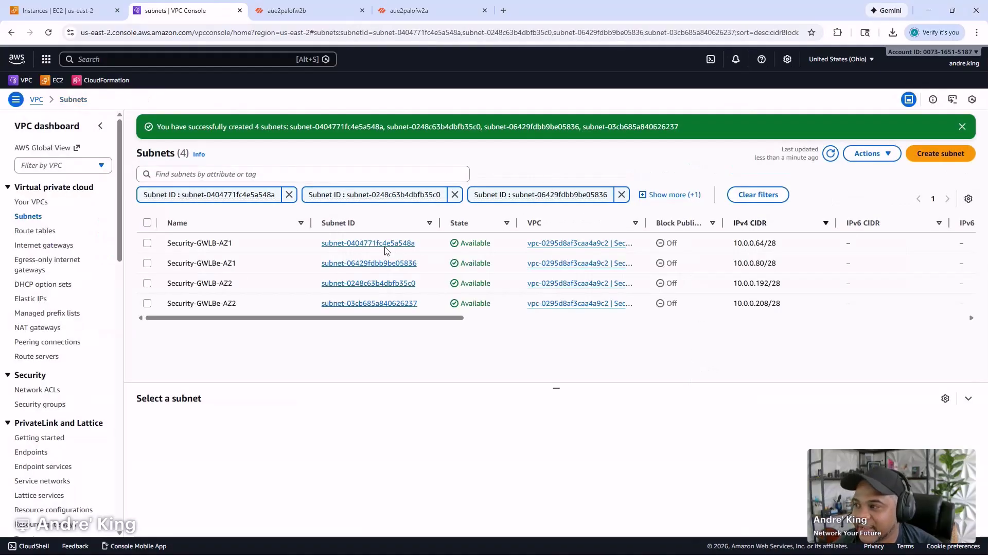
left_click(758, 194)
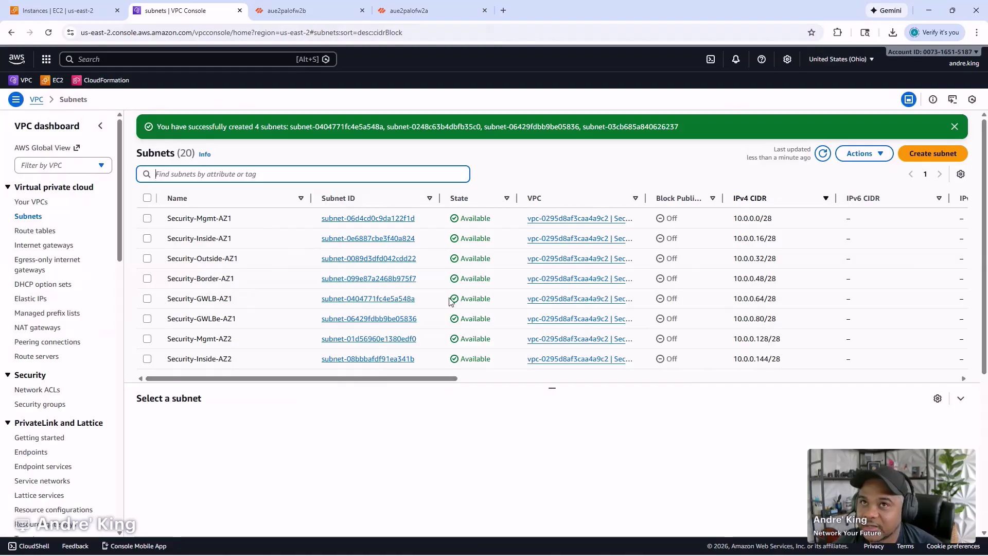
left_click(46, 233)
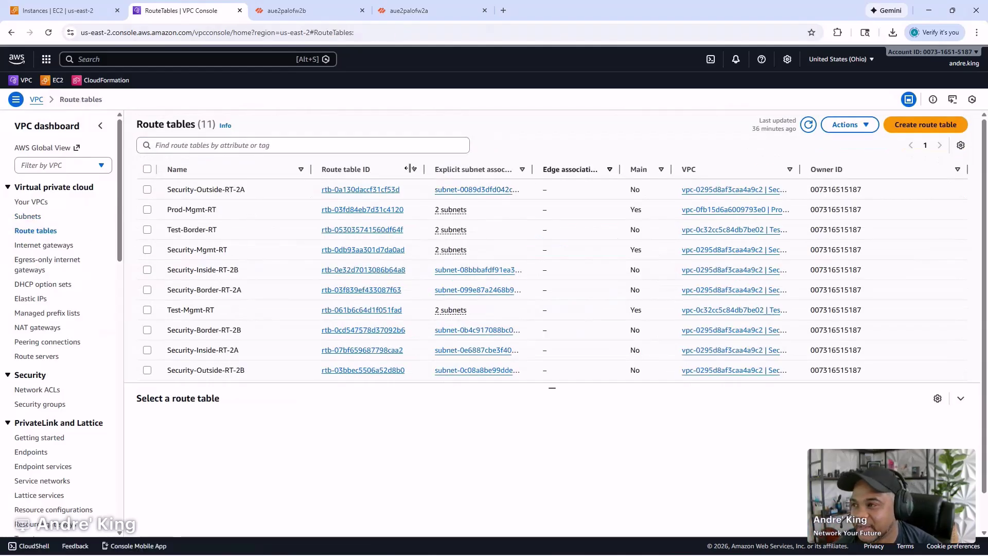
left_click(249, 174)
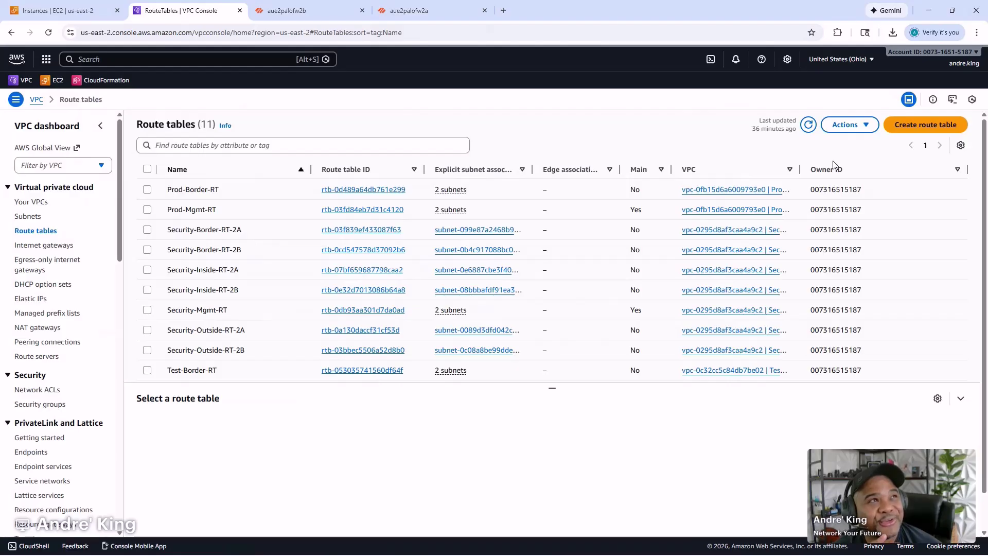
- Name a new route table Security-GWLB-RT, adapted from the copied Security-Border-RT-2B name
left_click(900, 128)
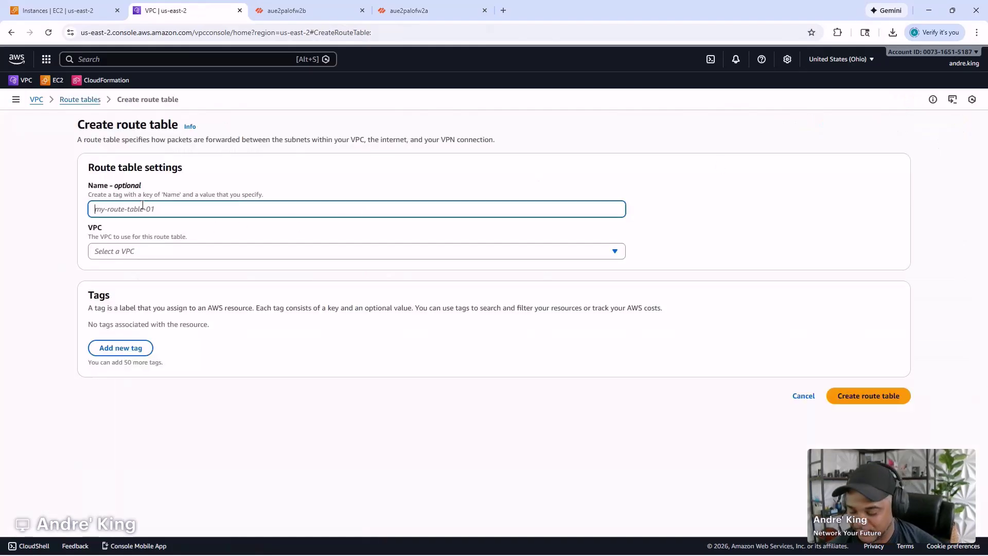
left_click(86, 99)
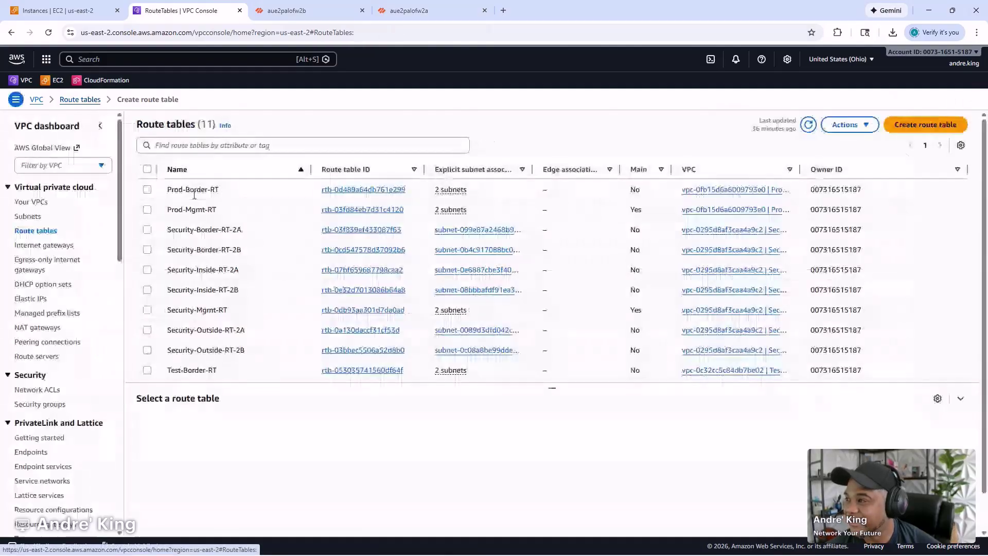
left_click(247, 251)
key("ctrl+c")
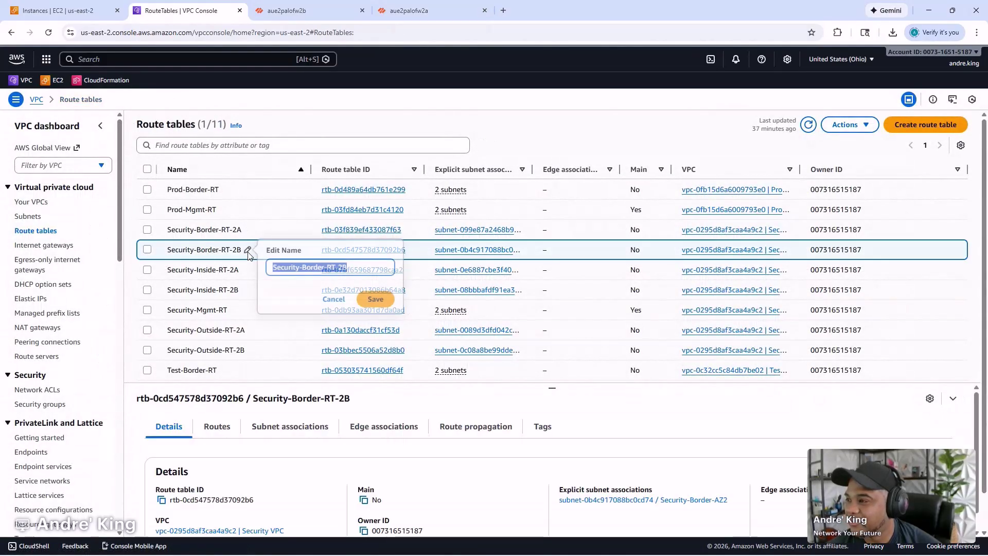
left_click(919, 124)
key("ctrl+v")
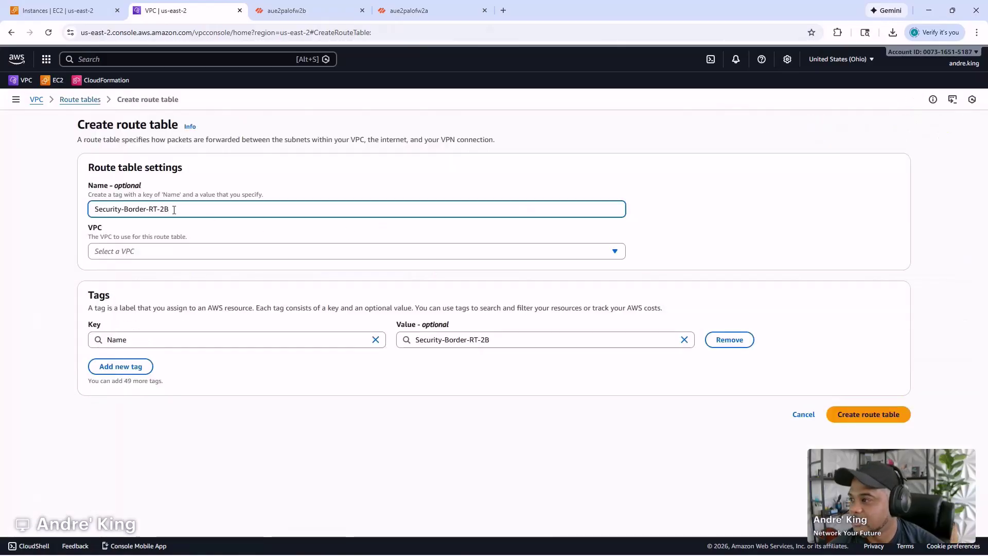
key("BackSpace")
key("BackSpace")
key("Left")
key("Left")
key("BackSpace")
key("BackSpace")
key("BackSpace")
key("BackSpace")
key("BackSpace")
key("BackSpace")
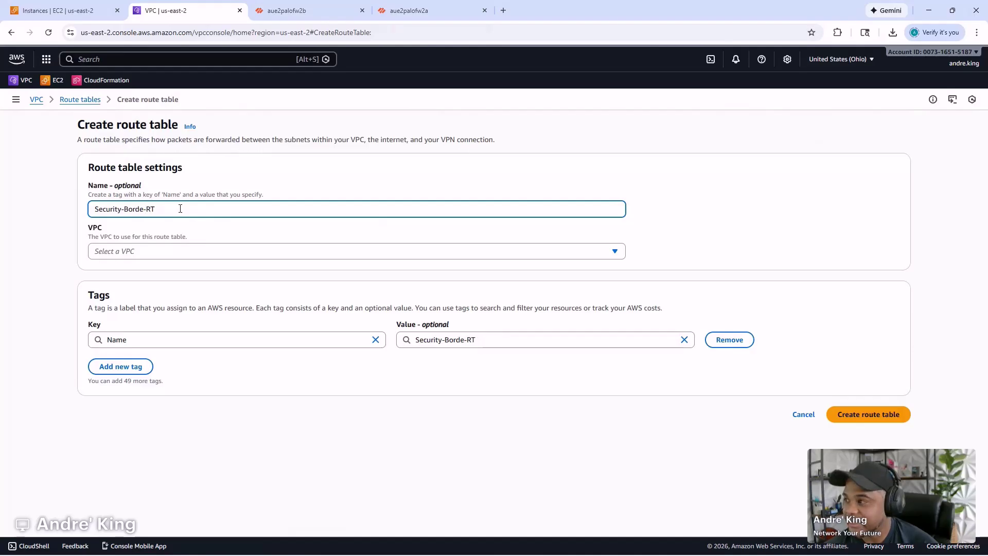
type("GWLB")
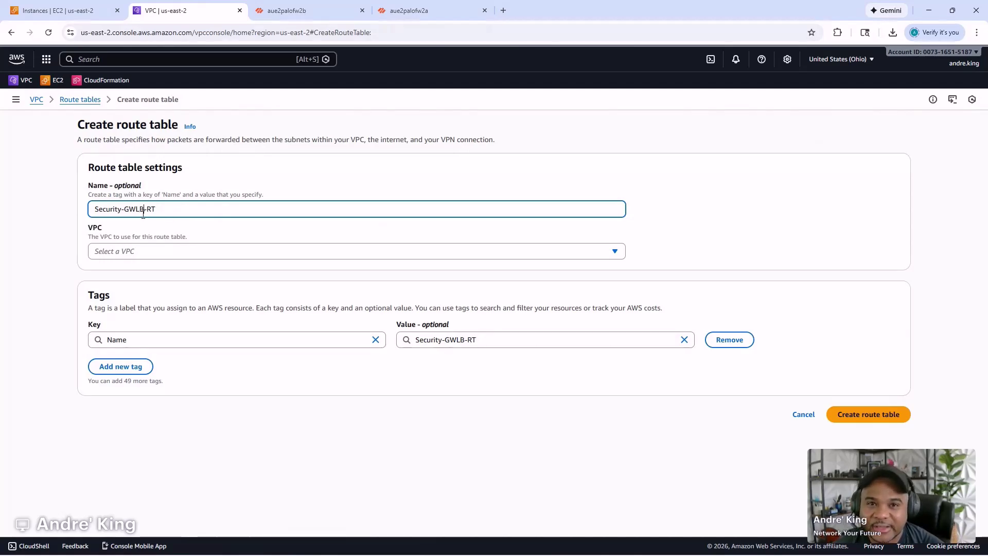
- Assign the route table to the Security VPC and create it
left_click(131, 252)
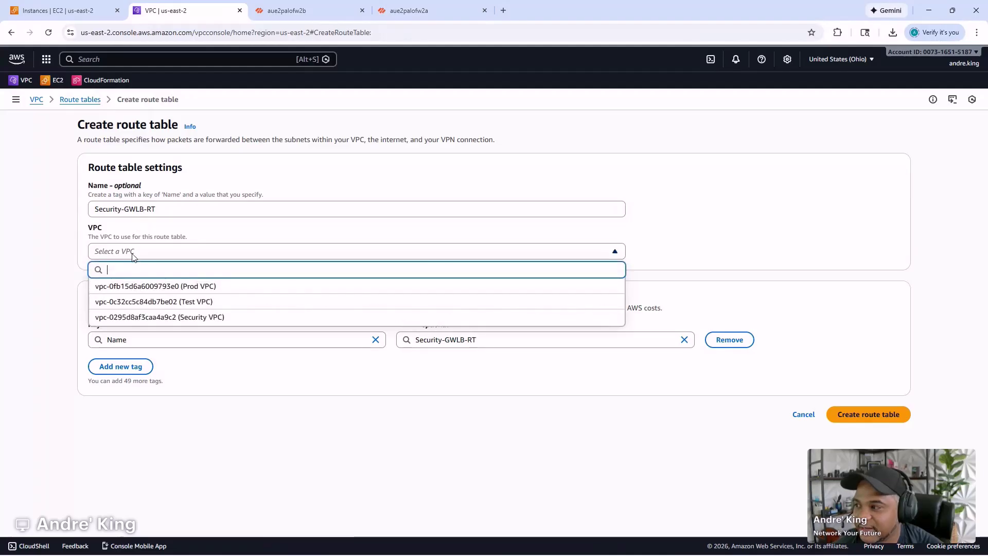
left_click(154, 317)
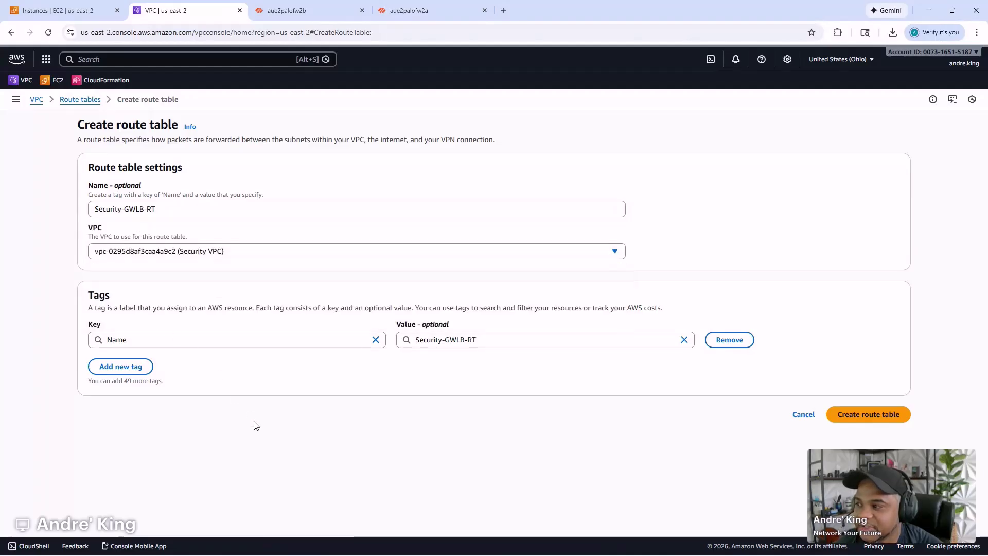
left_click(858, 413)
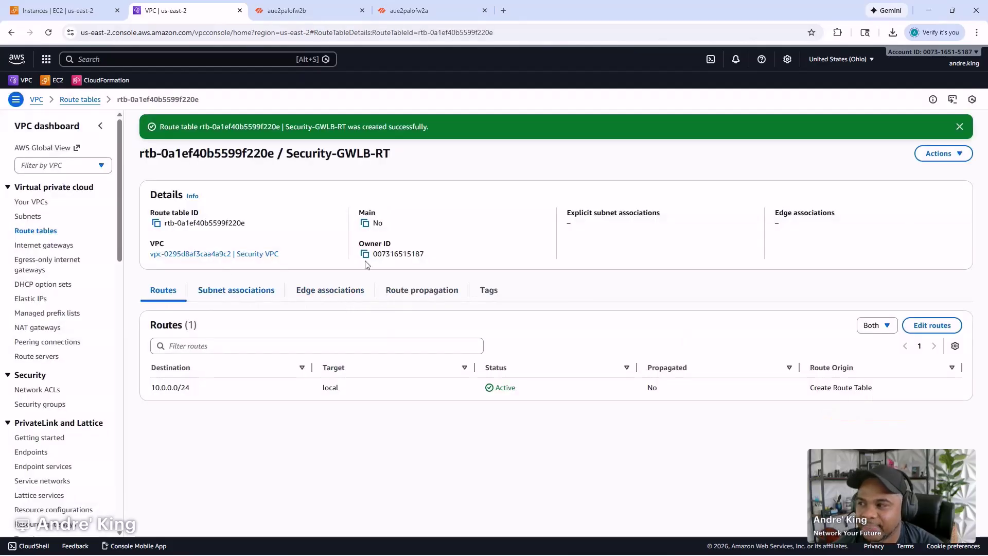
- Show Security-GWLB-RT's subnet associations and sort the unassociated subnets by name
left_click(236, 290)
scroll(426, 270, "down", 2)
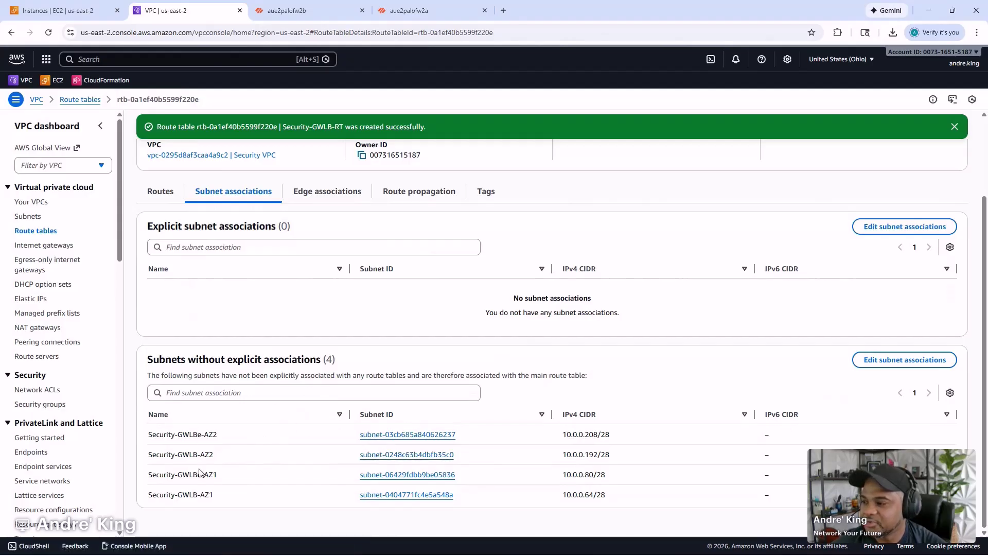
left_click(208, 415)
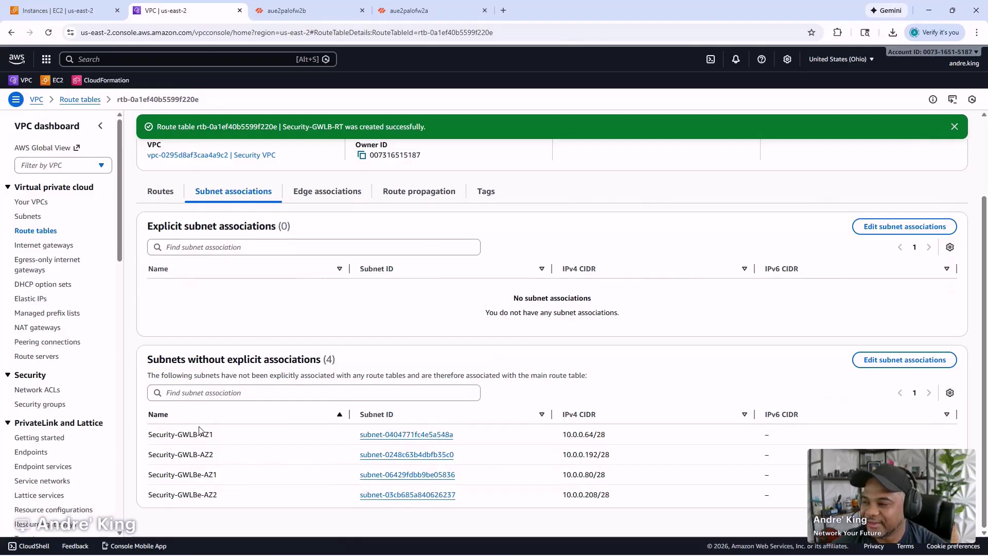
scroll(839, 278, "up", 1)
- Filter subnets by 'gwlb', associate Security-GWLB-AZ1 and Security-GWLB-AZ2, save, and return to Route tables
left_click(885, 278)
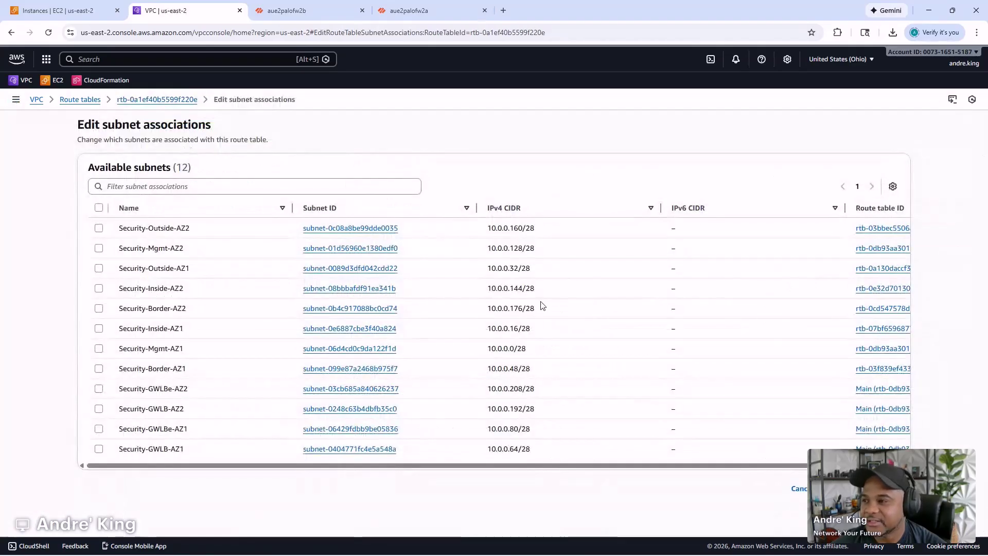
left_click(198, 192)
type("gwlb")
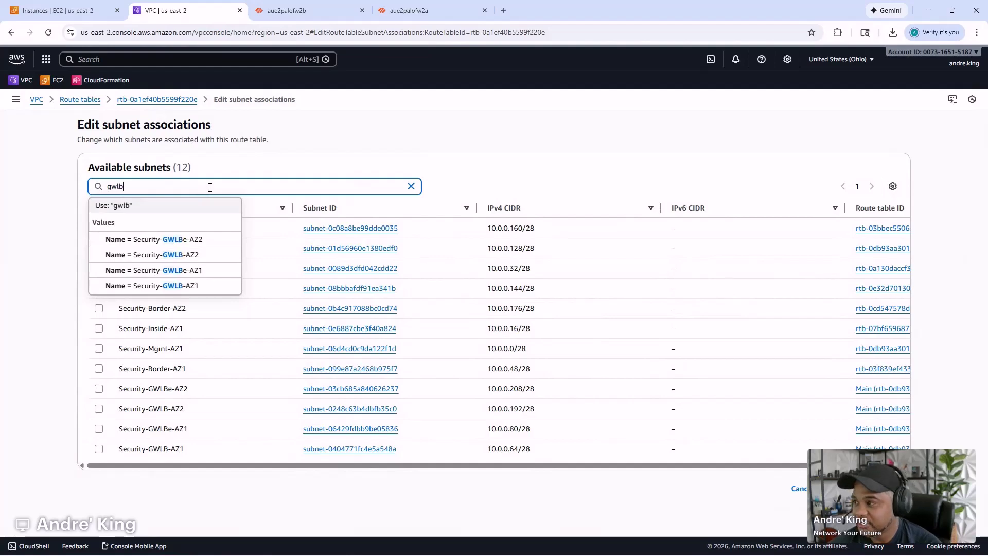
key("Return")
left_click(216, 234)
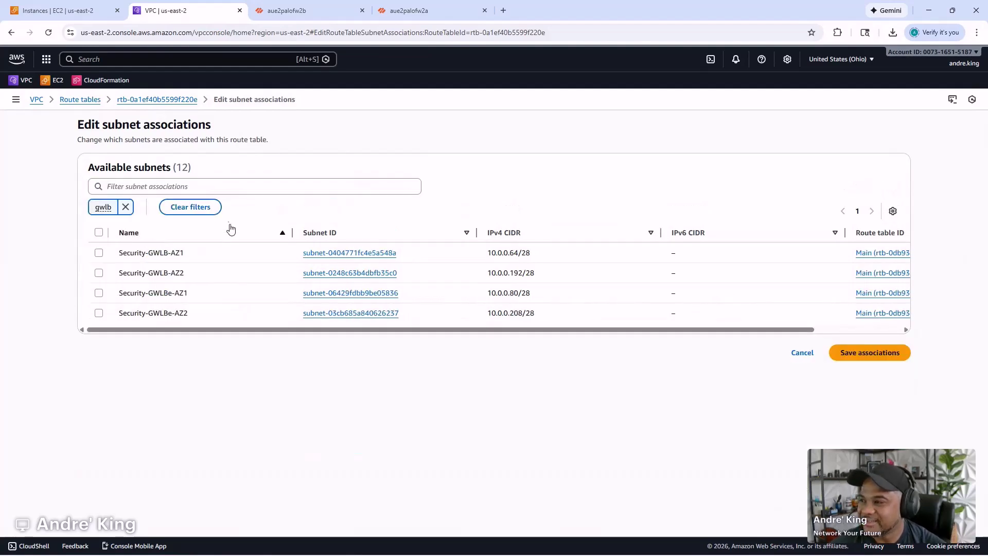
left_click(99, 253)
left_click(99, 273)
left_click(863, 422)
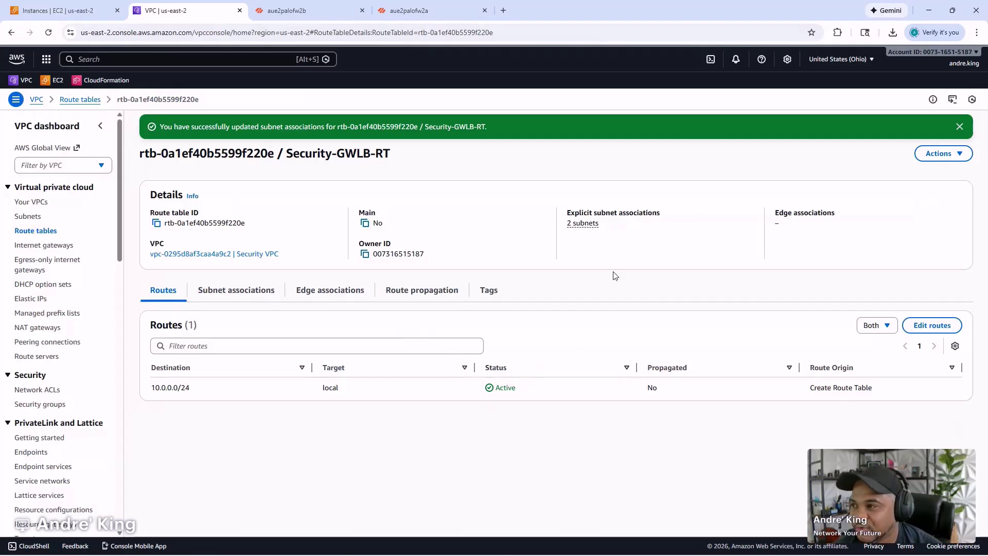
left_click(73, 105)
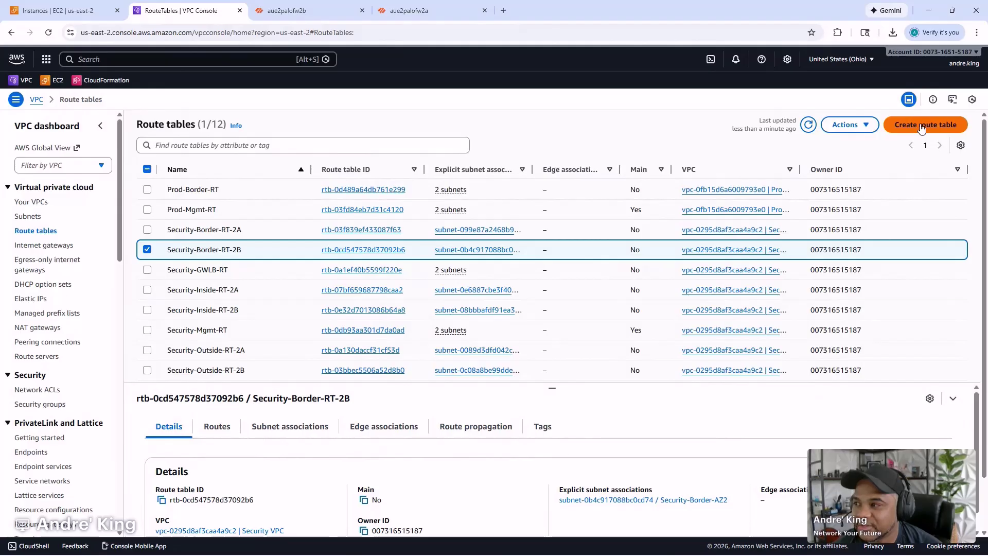
- Create route table Security-GWLBe-RT-2A in the Security VPC
left_click(236, 271)
key("ctrl+c")
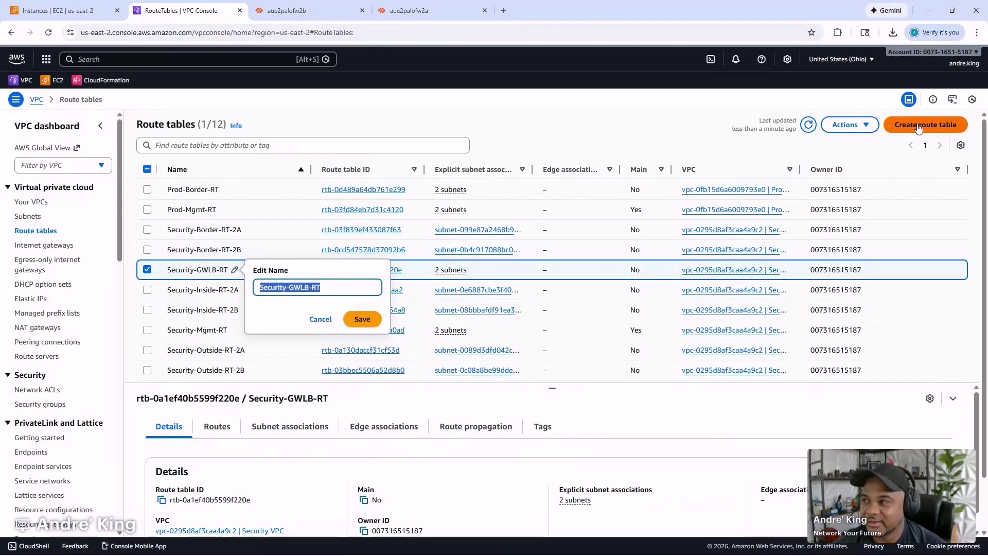
left_click(928, 128)
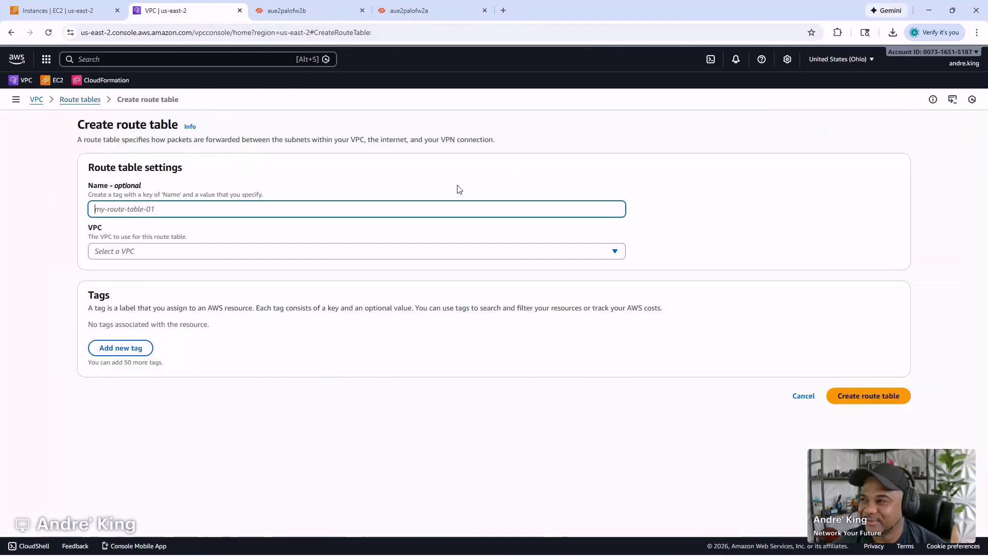
key("ctrl+v")
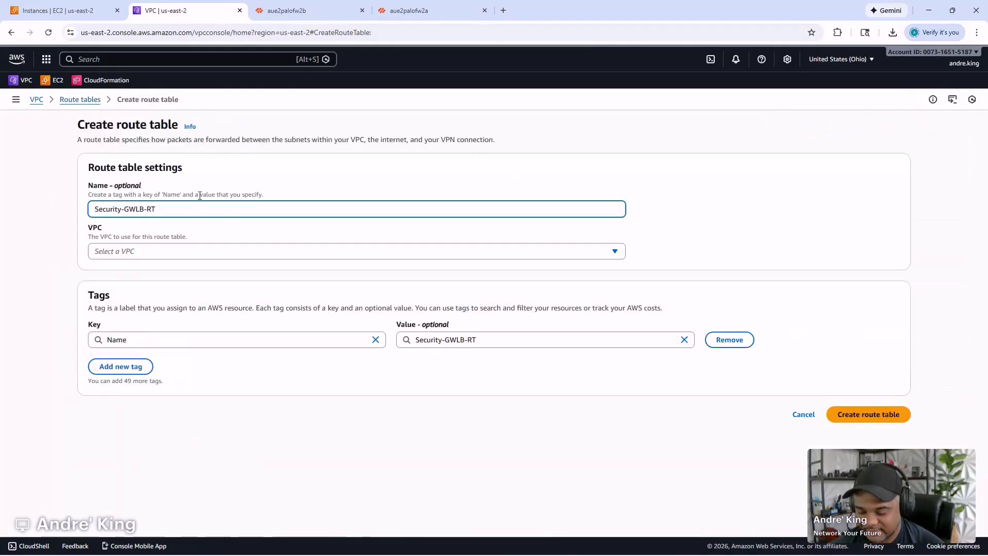
type("-2A")
key("Left")
key("Left")
key("Left")
key("Left")
type("e")
left_click(222, 250)
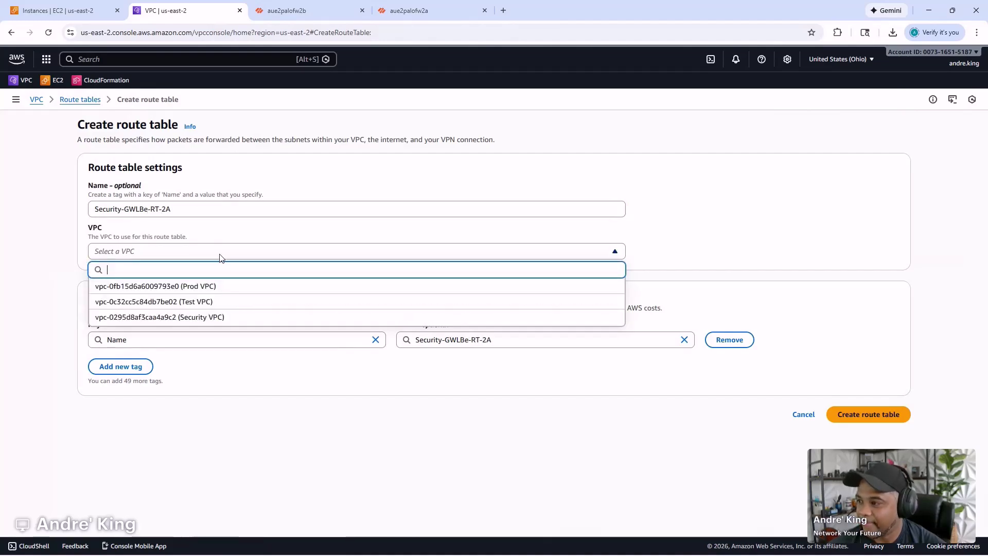
left_click(220, 315)
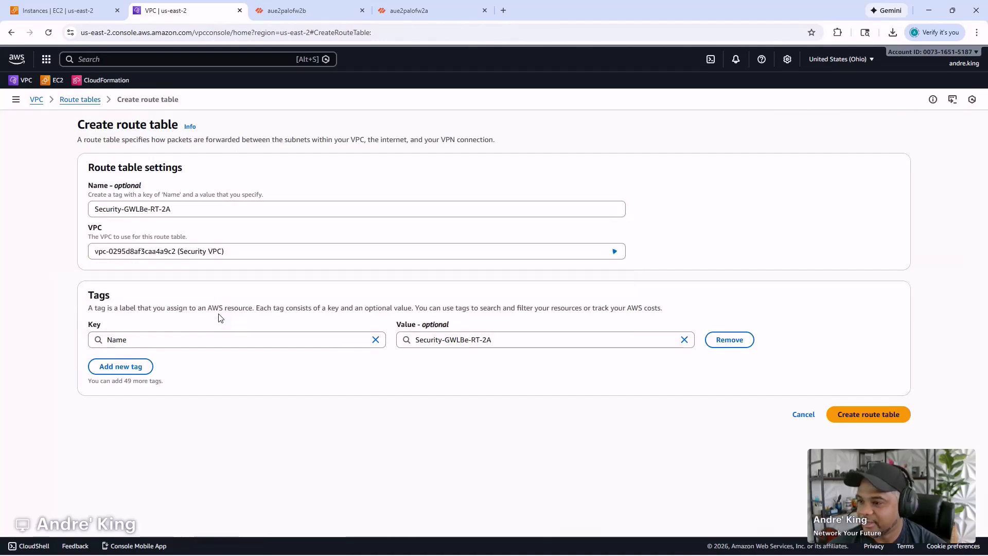
triple_click(231, 209)
key("ctrl+c")
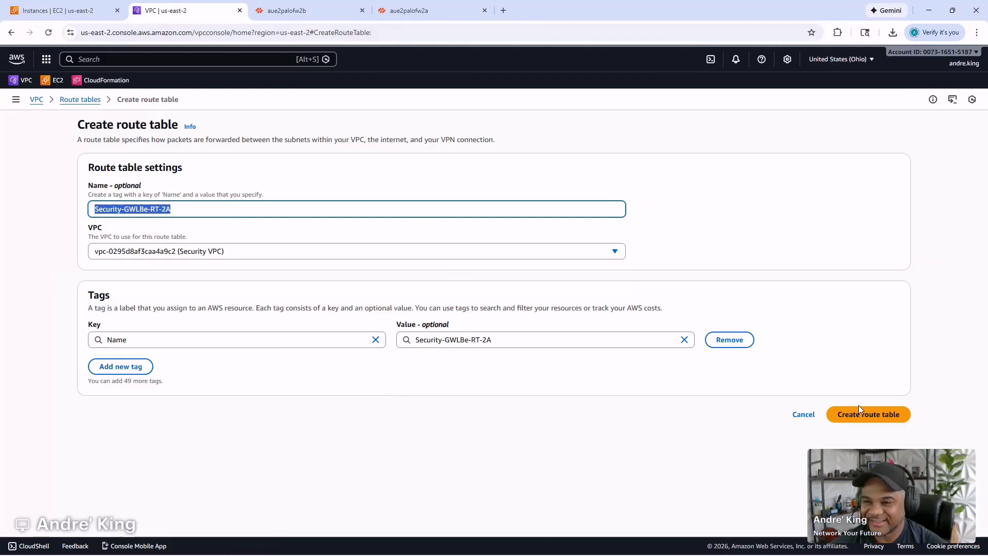
left_click(858, 408)
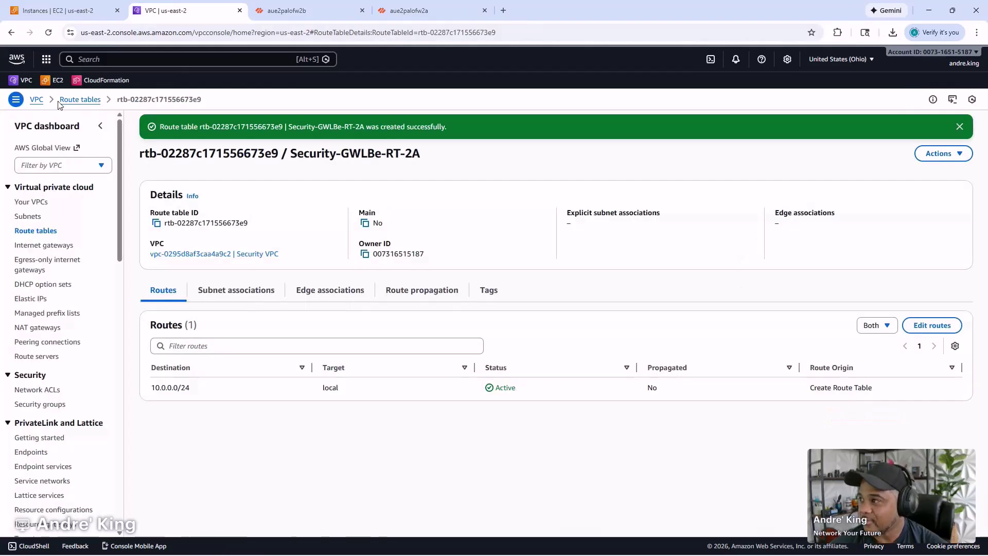
- Create route table Security-GWLBe-RT-2B in the Security VPC and return to the route tables list
left_click(72, 99)
left_click(898, 131)
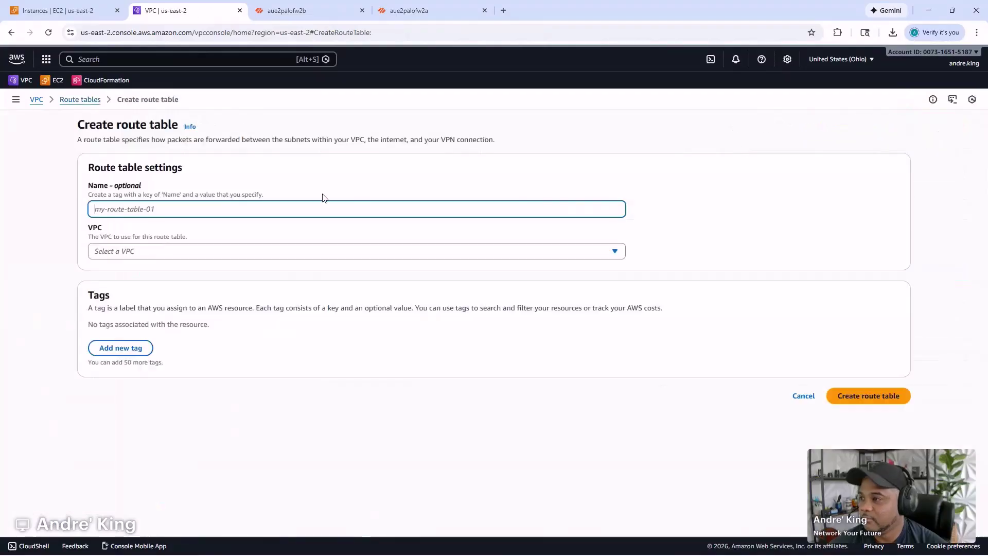
key("ctrl+v")
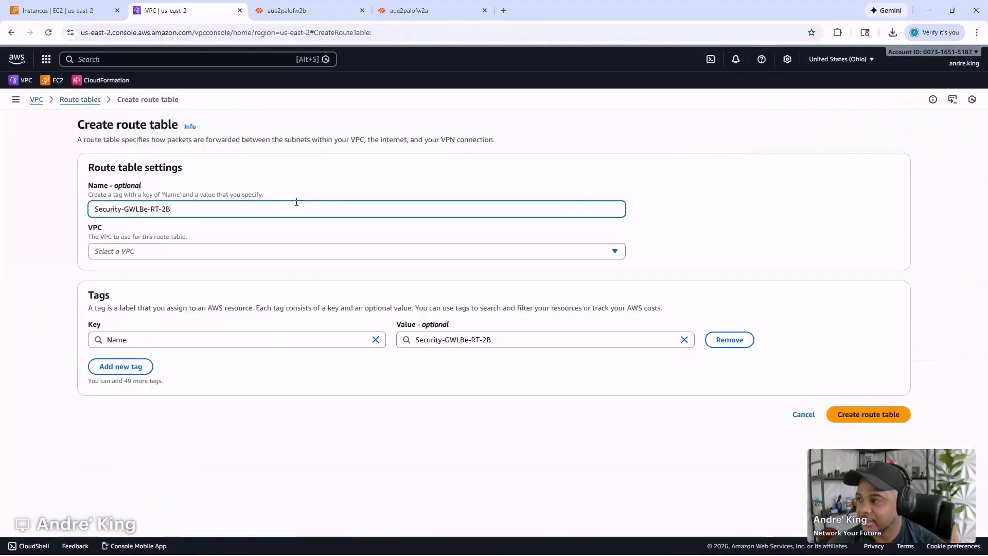
left_click(257, 252)
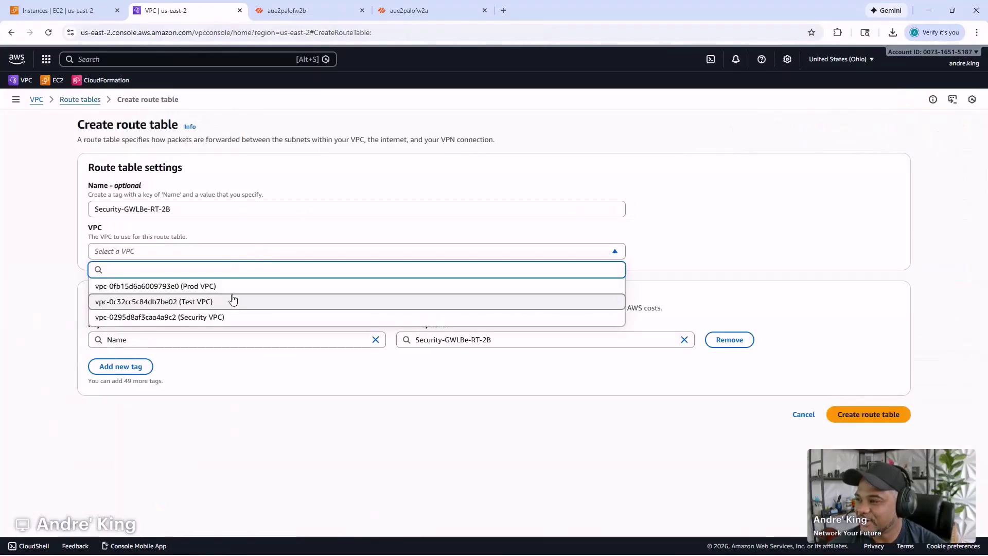
left_click(222, 317)
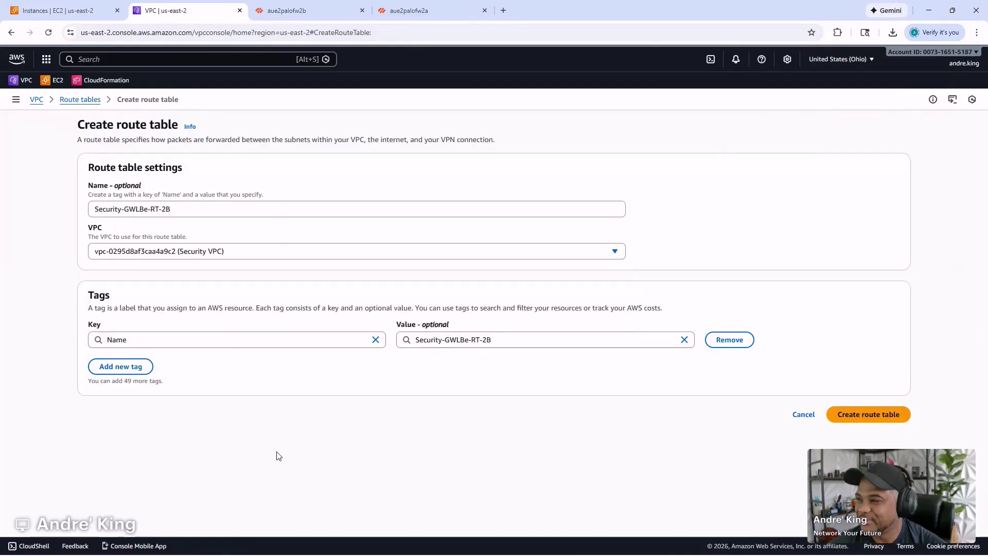
left_click(882, 417)
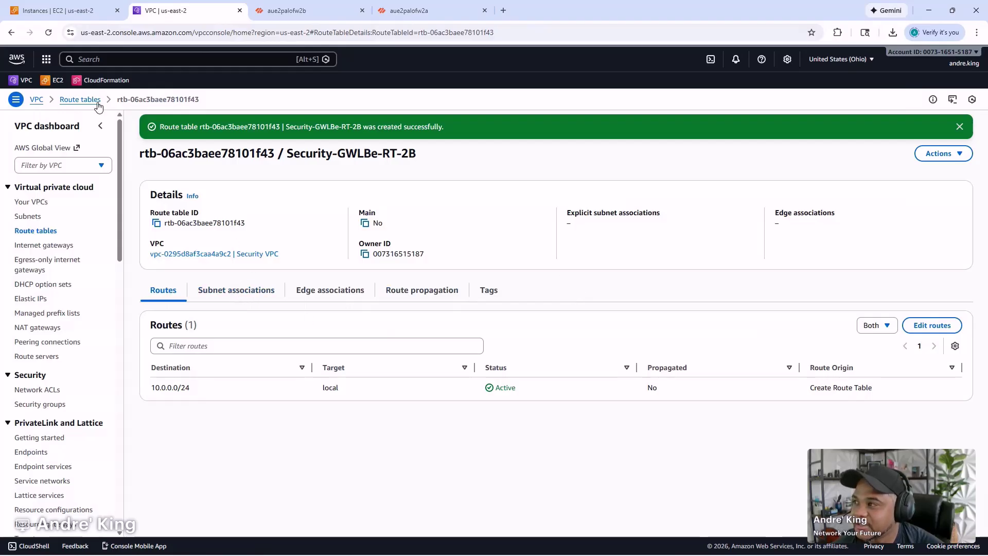
left_click(80, 99)
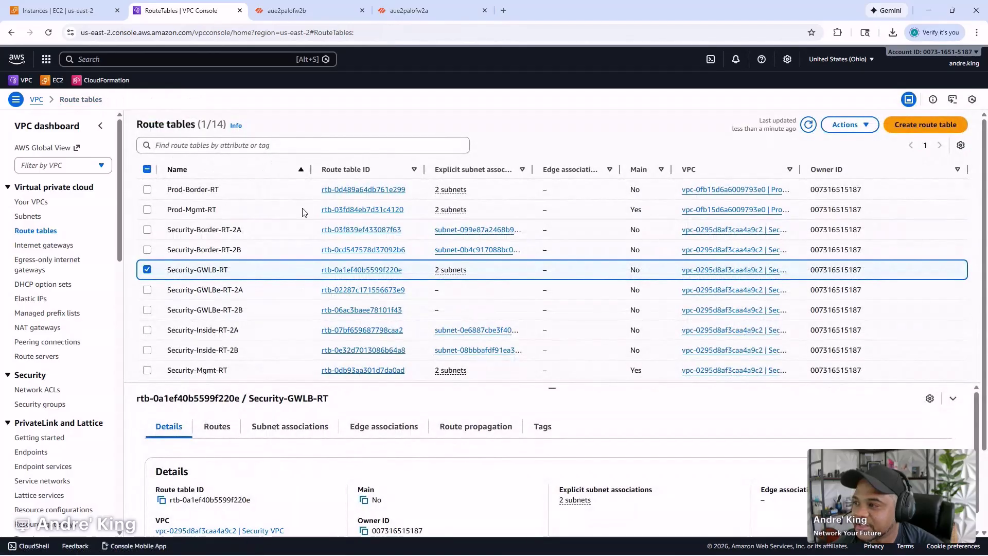
- Sort route tables by name and show Security-GWLBe-RT-2A's subnet associations
left_click(259, 169)
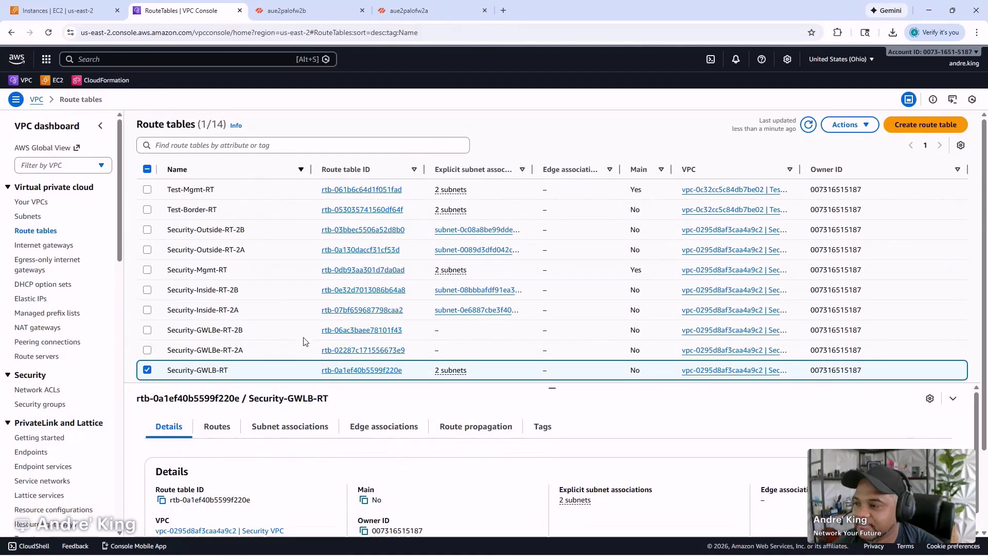
left_click(286, 351)
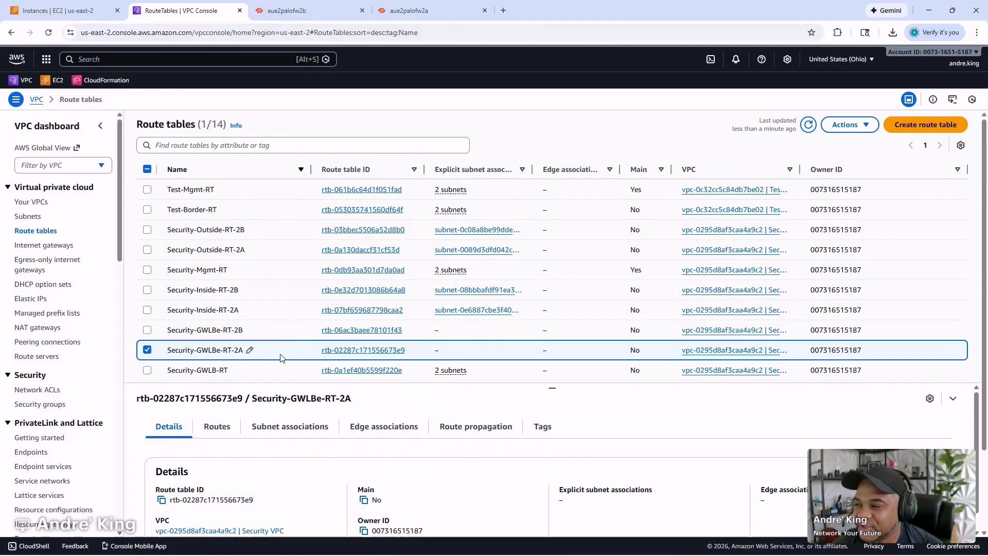
left_click(275, 427)
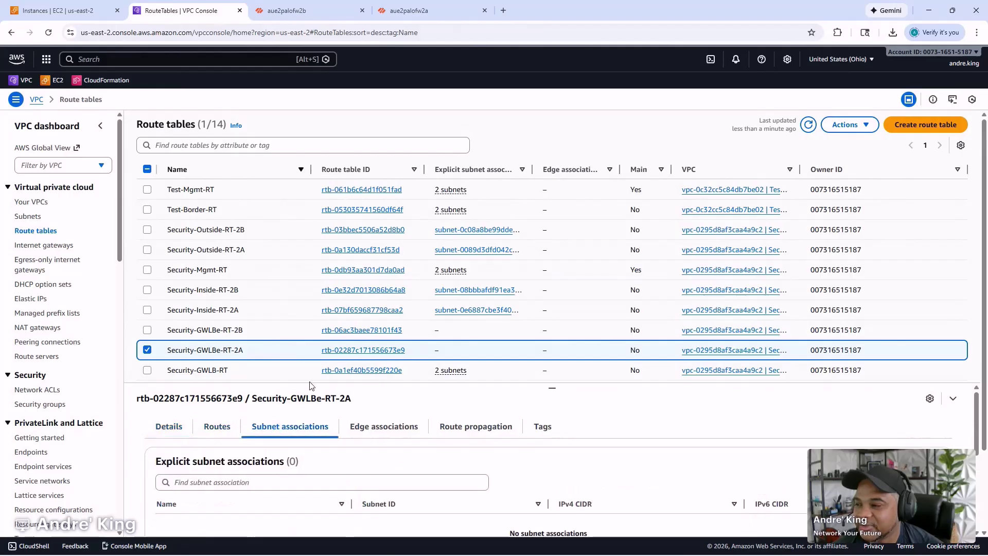
- Filter subnets by 'gwlb', check Security-GWLBe-AZ1, and save the association
left_click(850, 124)
left_click(828, 159)
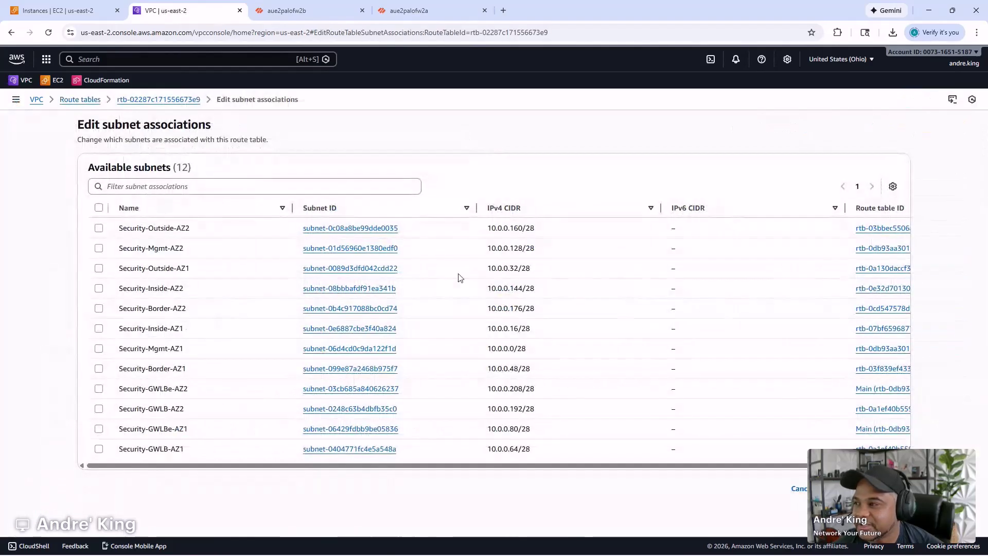
left_click(265, 187)
type("gwlb")
key("Return")
left_click(249, 236)
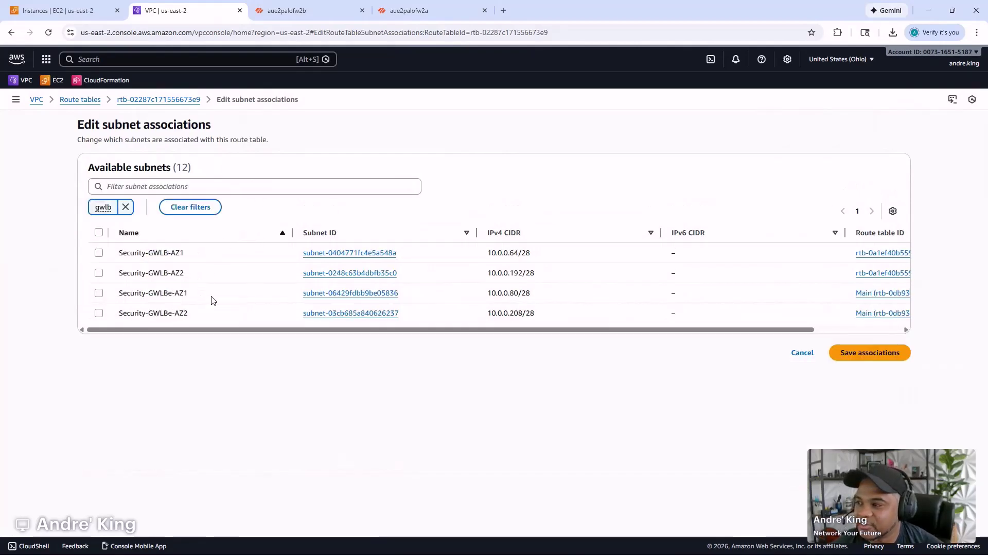
left_click(183, 294)
left_click(872, 423)
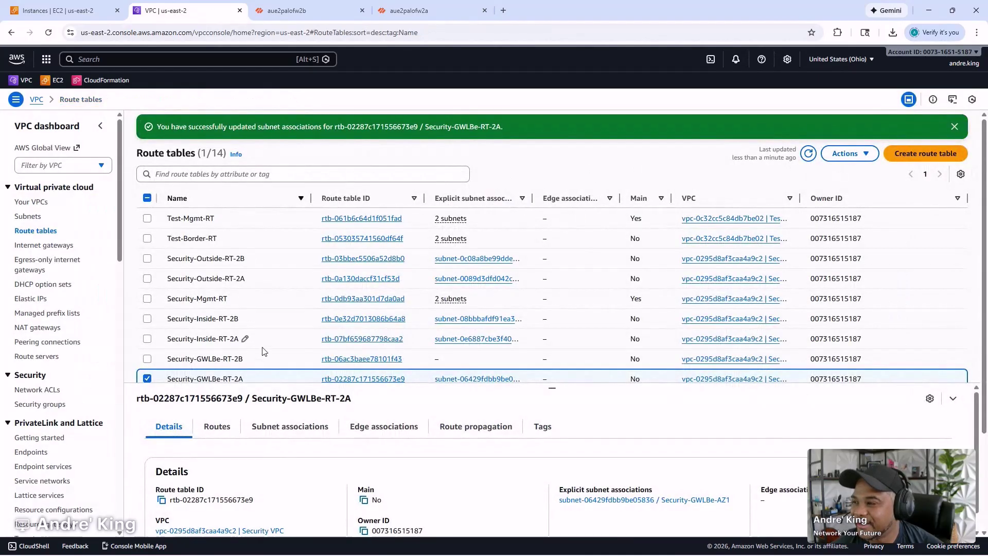
scroll(263, 335, "down", 1)
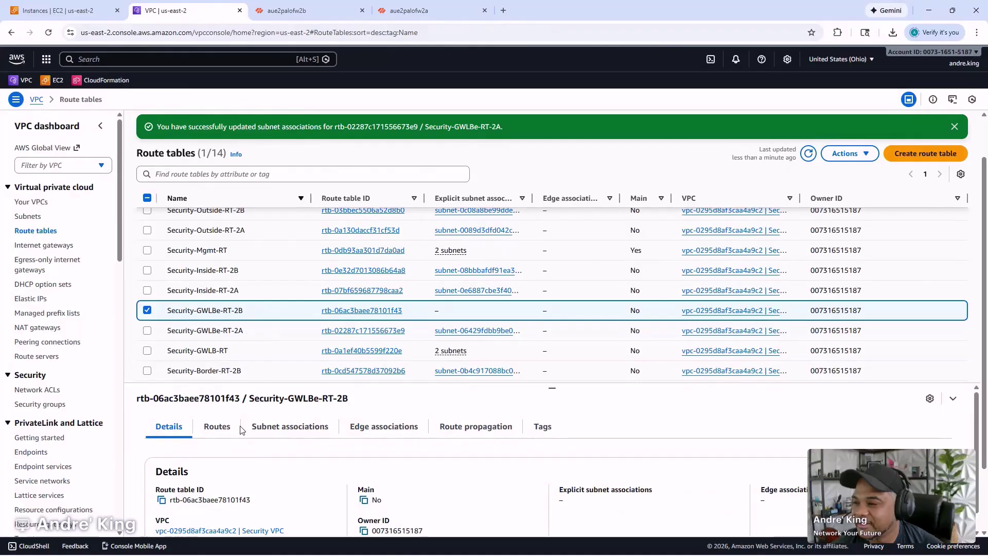
- For Security-GWLBe-RT-2B, filter subnets by 'gwlb', check Security-GWLBe-AZ2, and save the association
left_click(305, 428)
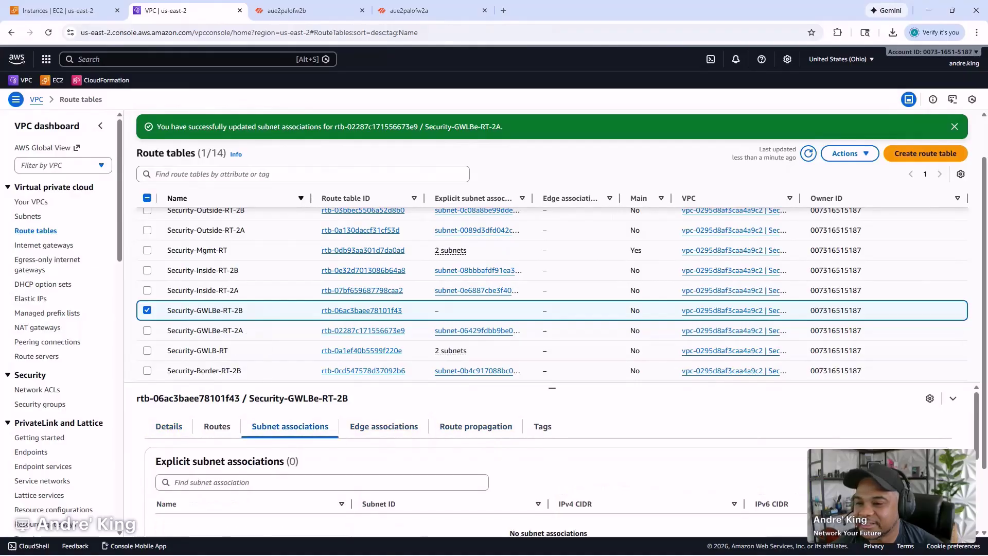
left_click(904, 461)
left_click(185, 186)
type("gwlb")
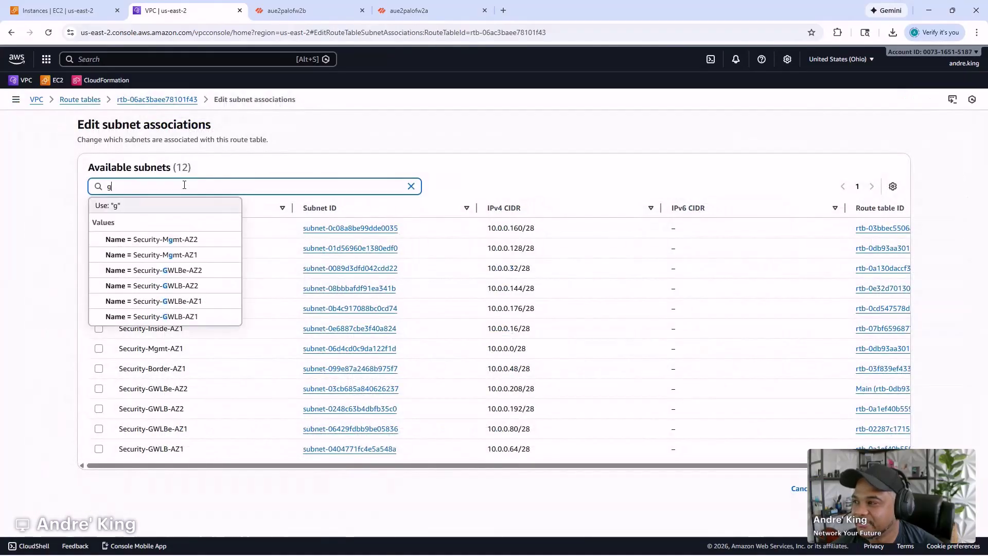
key("Return")
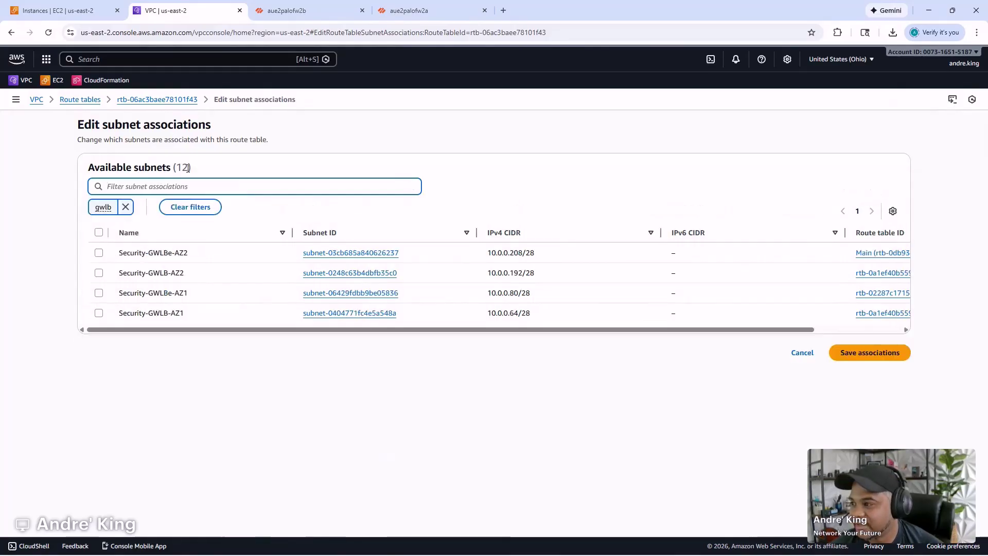
left_click(212, 239)
left_click(213, 238)
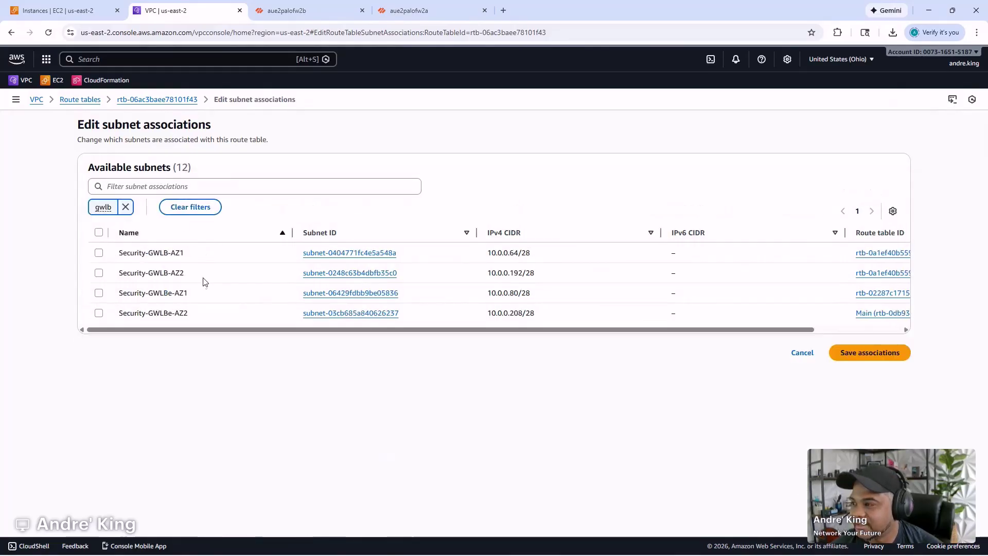
left_click(208, 315)
left_click(870, 353)
scroll(425, 343, "down", 3)
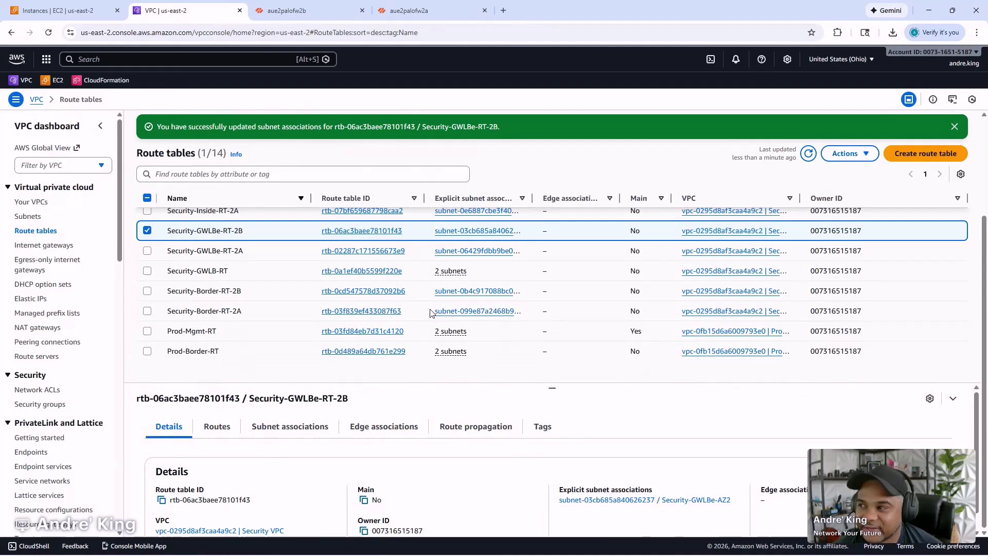
scroll(409, 305, "up", 3)
scroll(409, 305, "down", 3)
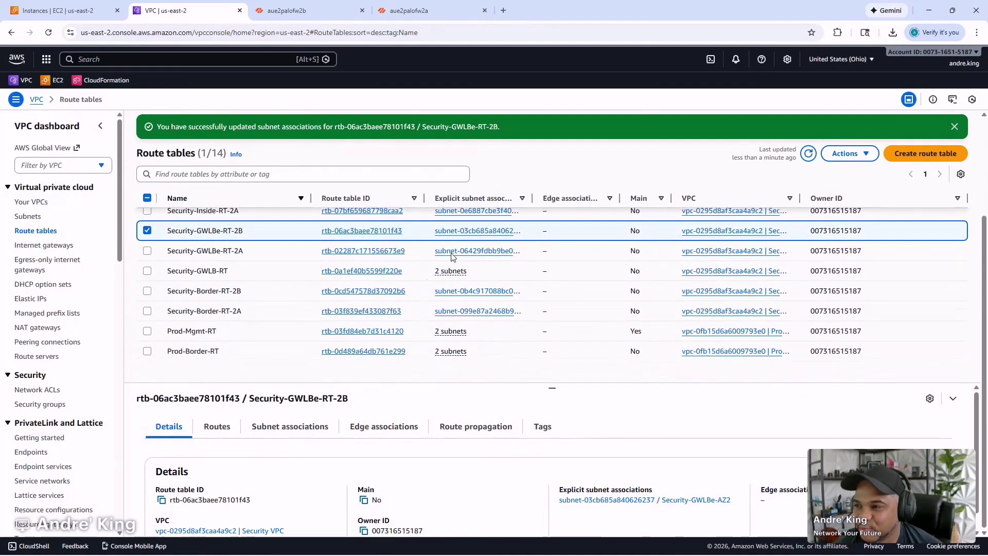
mouse_move(574, 552)
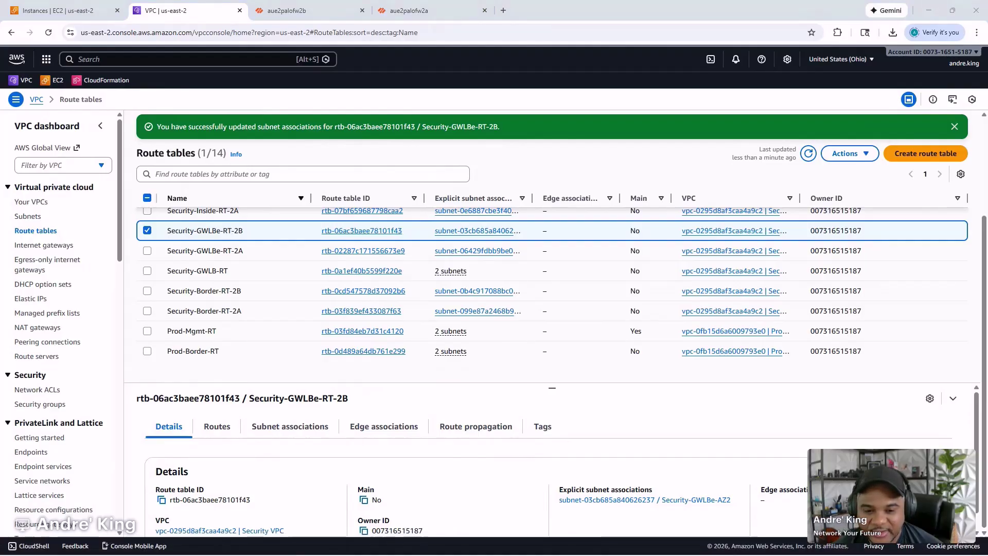
- Bring the Notepad window in and enlarge it to show the GWLB checklist
left_click_drag(0, 195, 533, 116)
scroll(572, 191, "up", 2)
scroll(574, 198, "up", 1)
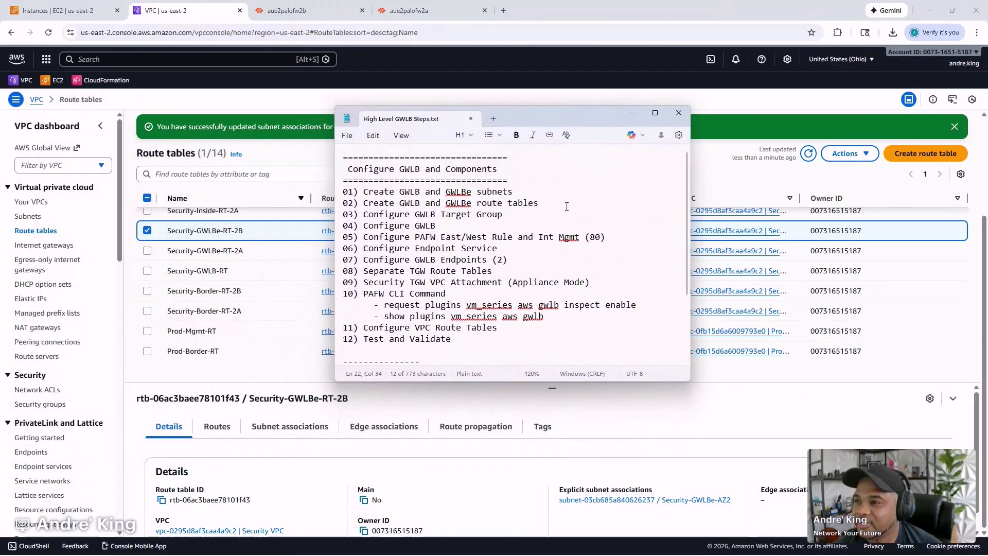
scroll(574, 203, "up", 2, "ctrl")
left_click_drag(688, 382, 868, 474)
scroll(525, 310, "up", 3, "ctrl")
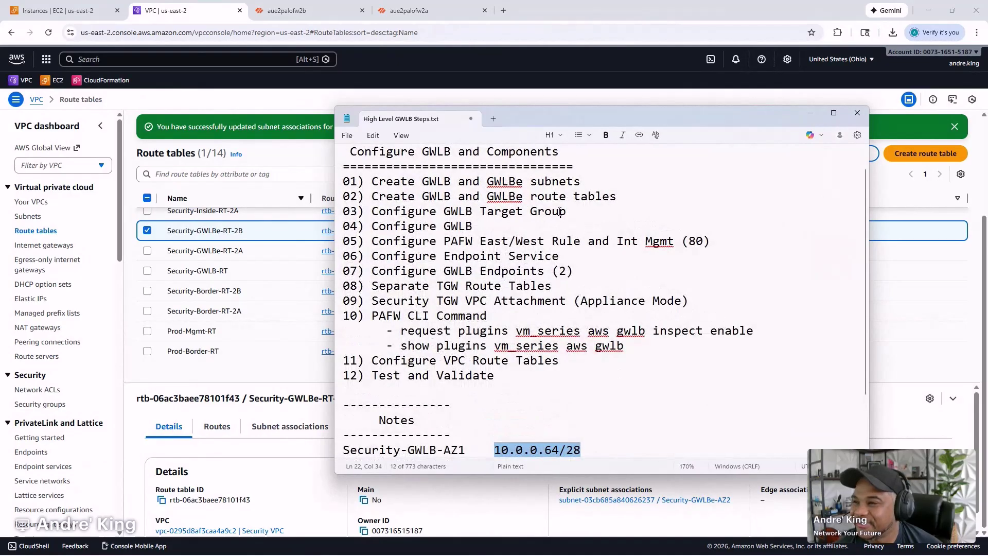
- Prefix steps 01 and 02 with 'x', then move Notepad aside for the browser
left_click(344, 182)
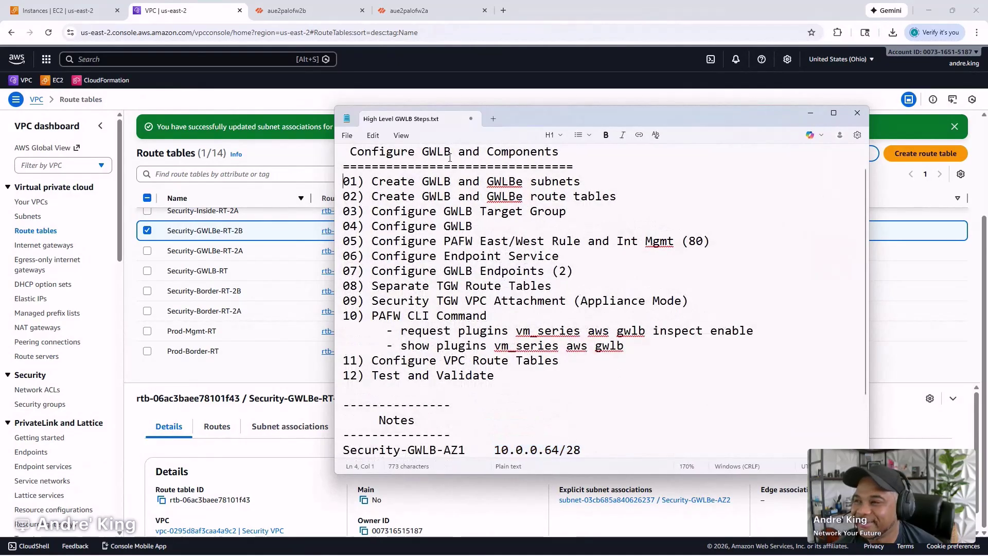
type("x")
key("Down")
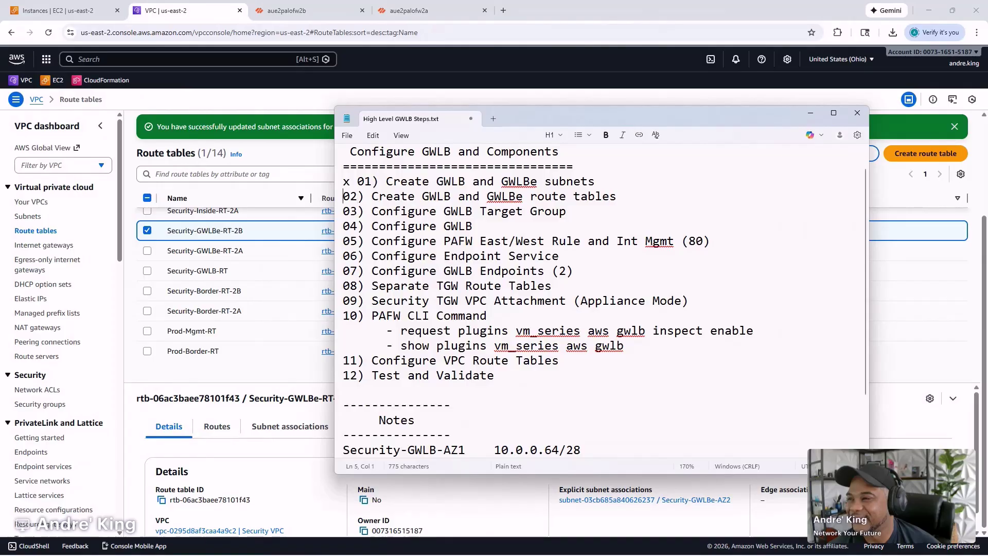
type("x")
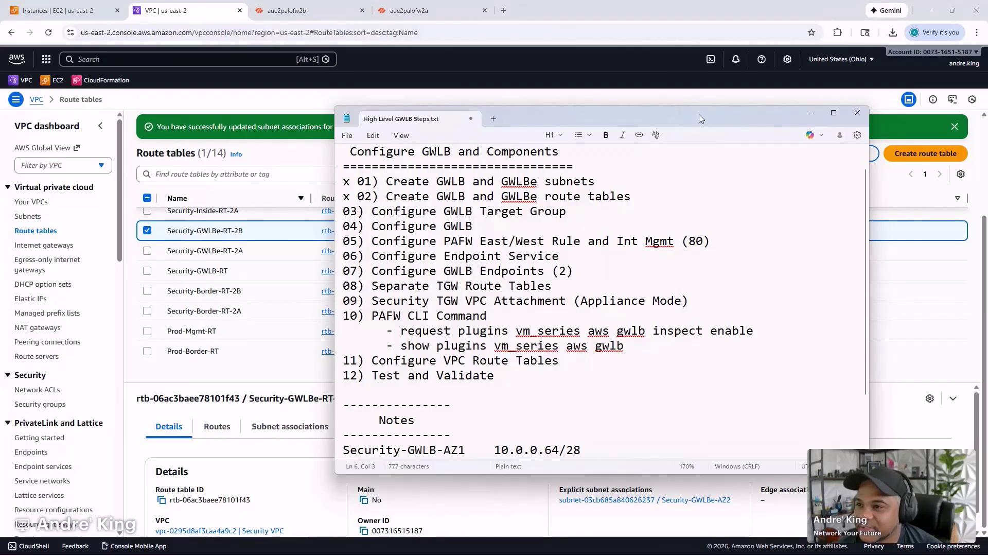
left_click_drag(699, 114, 237, 116)
left_click(434, 225)
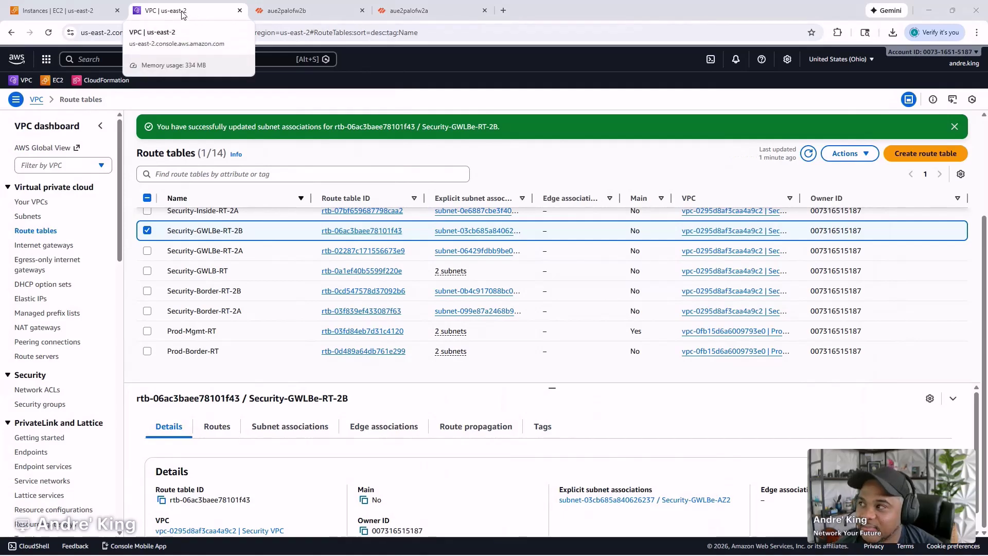
- Open Target Groups in a new browser tab from the EC2 Instances page and start Create target group
left_click(74, 12)
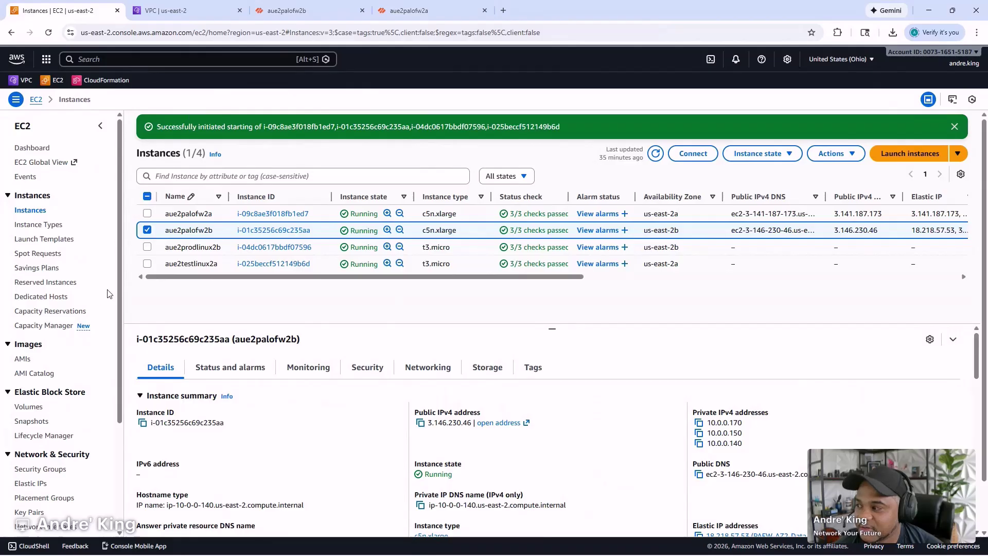
scroll(79, 327, "down", 3)
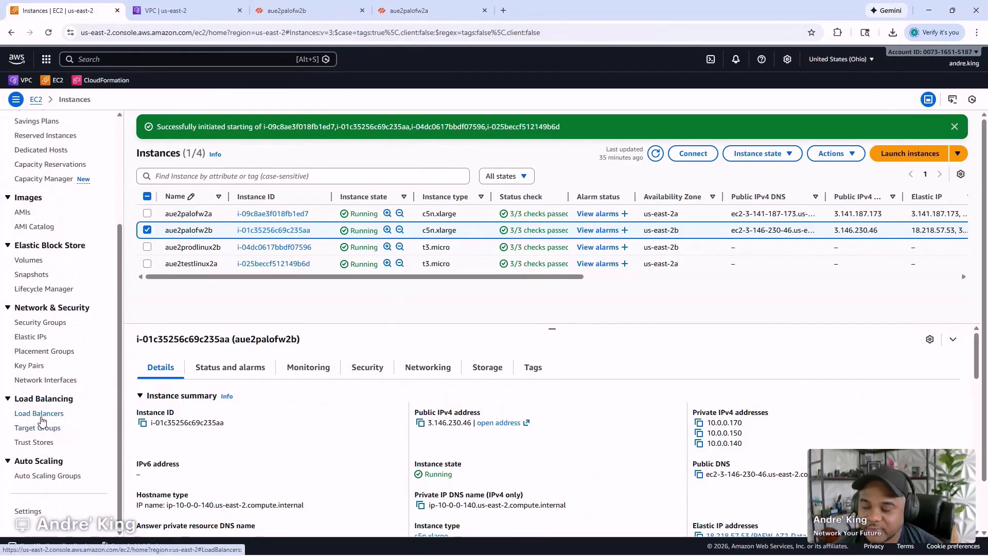
right_click(41, 427)
left_click(109, 303)
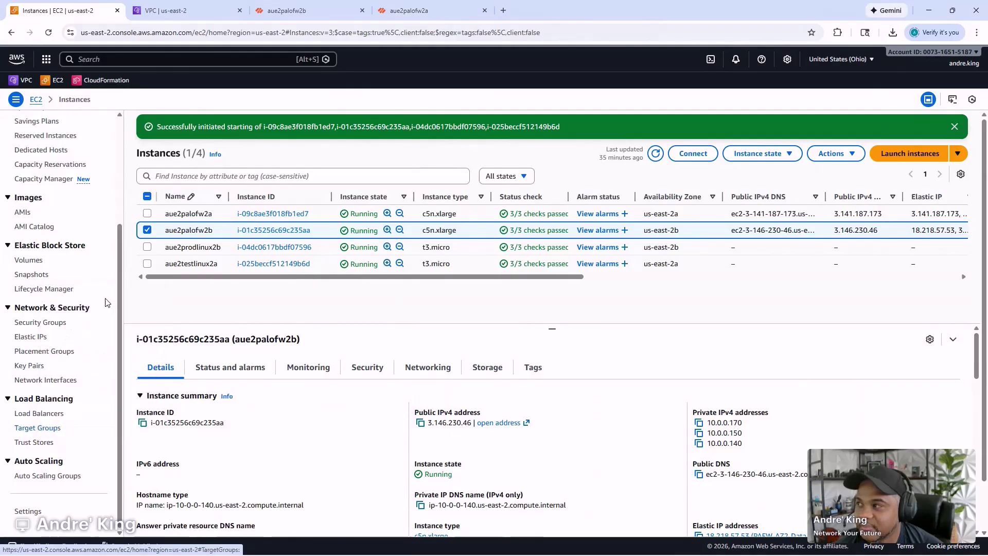
left_click(188, 11)
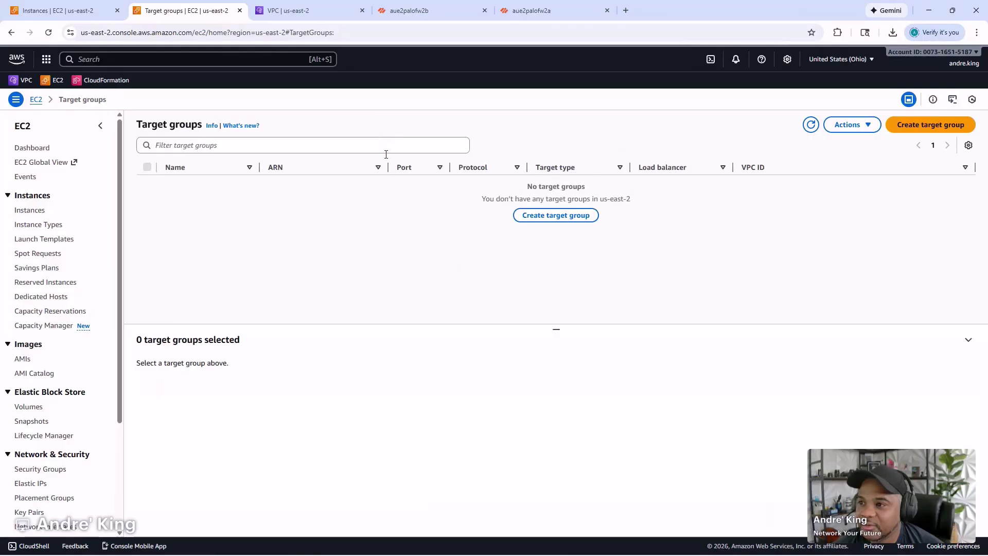
left_click(912, 125)
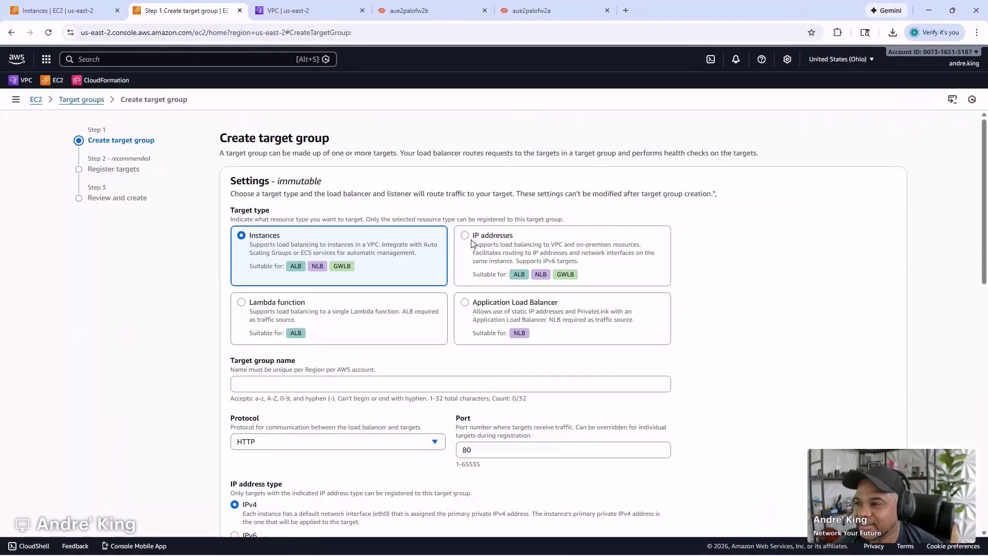
key("ctrl+plus")
key("ctrl+plus")
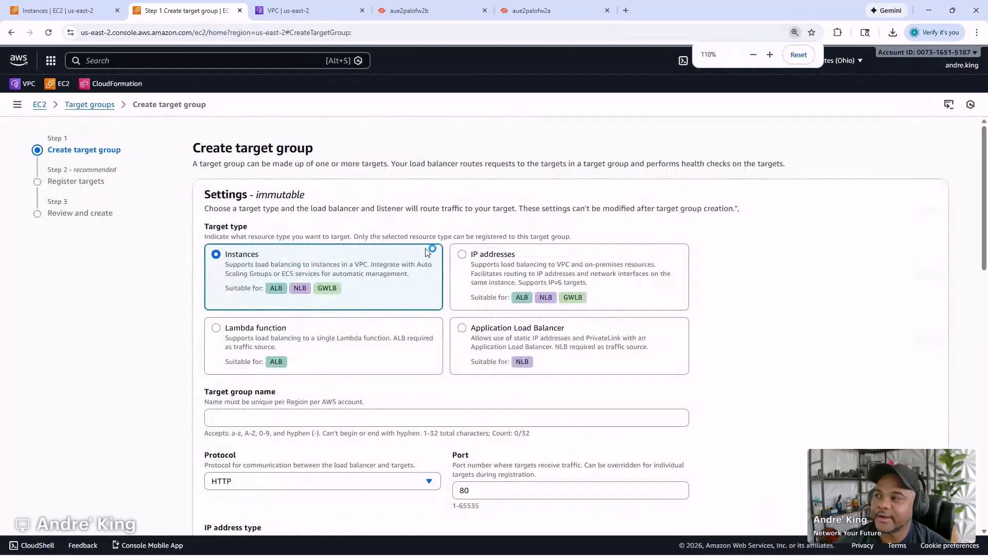
scroll(470, 247, "down", 1)
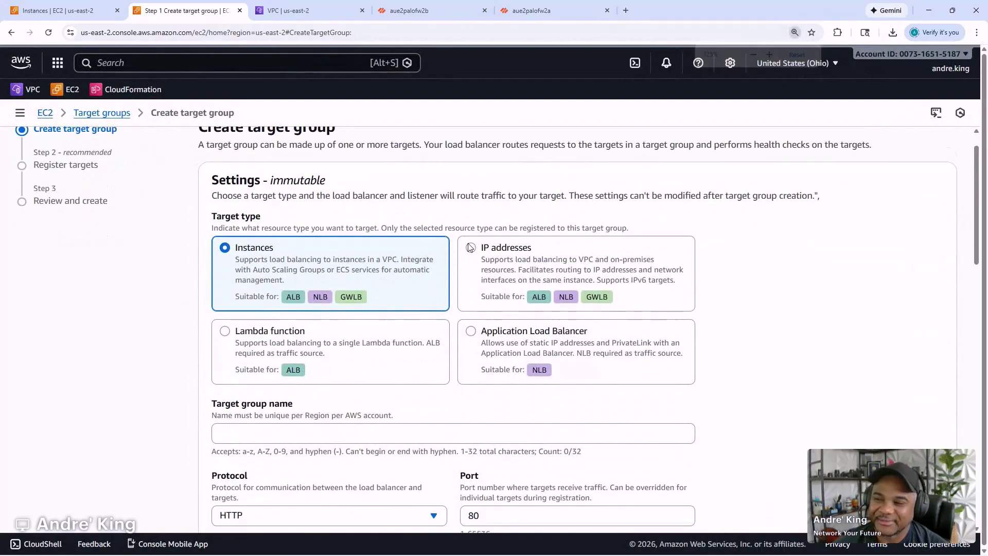
key("ctrl+minus")
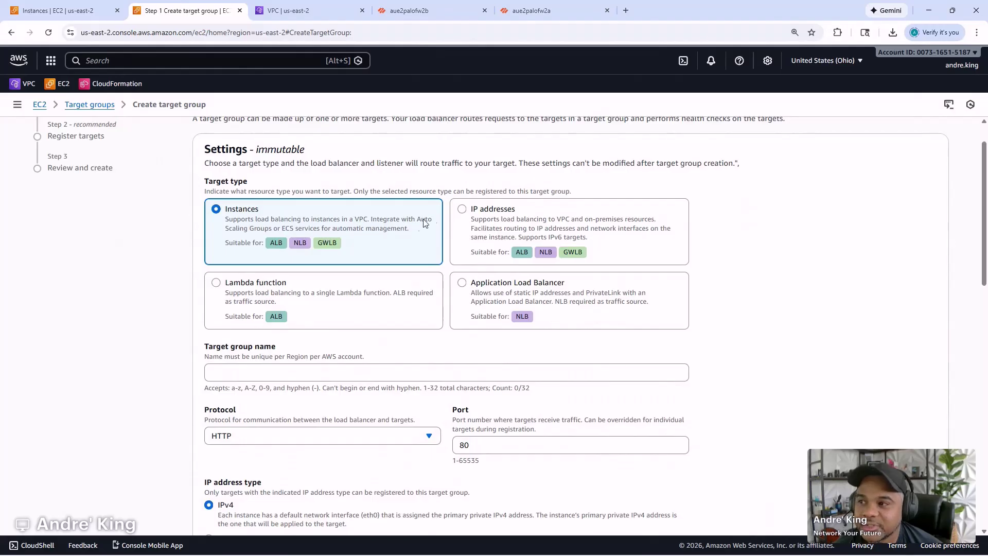
- Set target type to IP addresses, name palo-gwlb-tg, and protocol GENEVE on port 6081
left_click(463, 210)
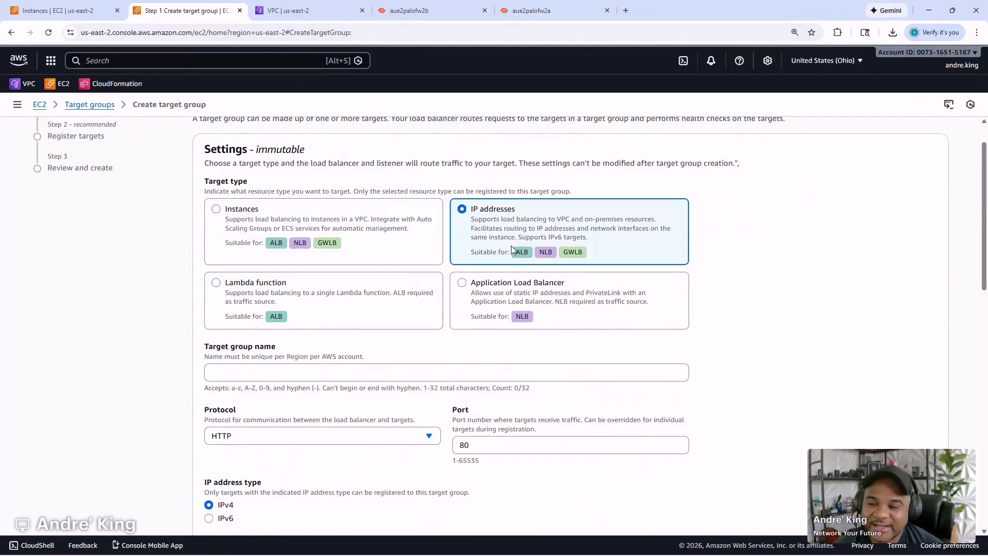
scroll(412, 258, "down", 2)
left_click(314, 271)
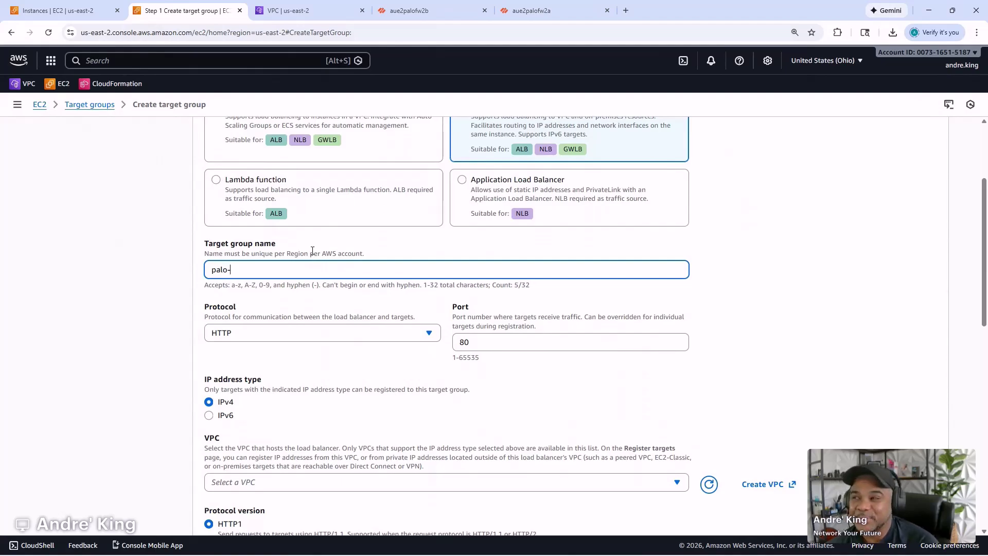
type("palo-gwlb-tg")
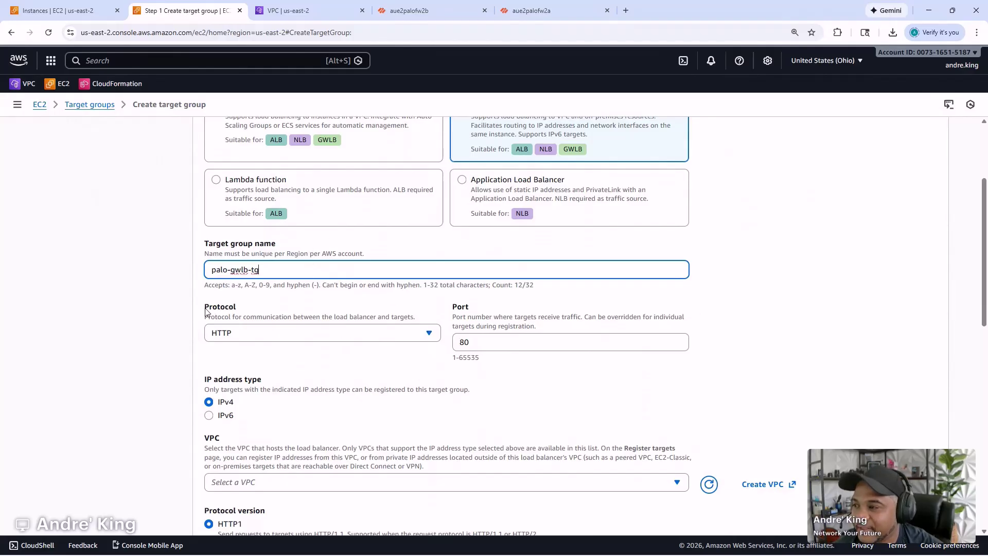
left_click(280, 337)
scroll(273, 247, "down", 2)
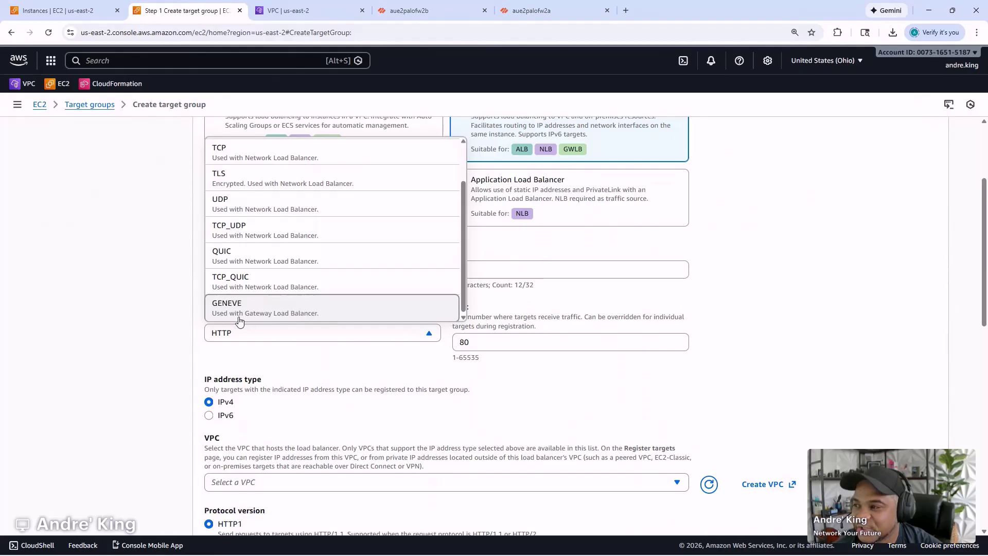
left_click(265, 313)
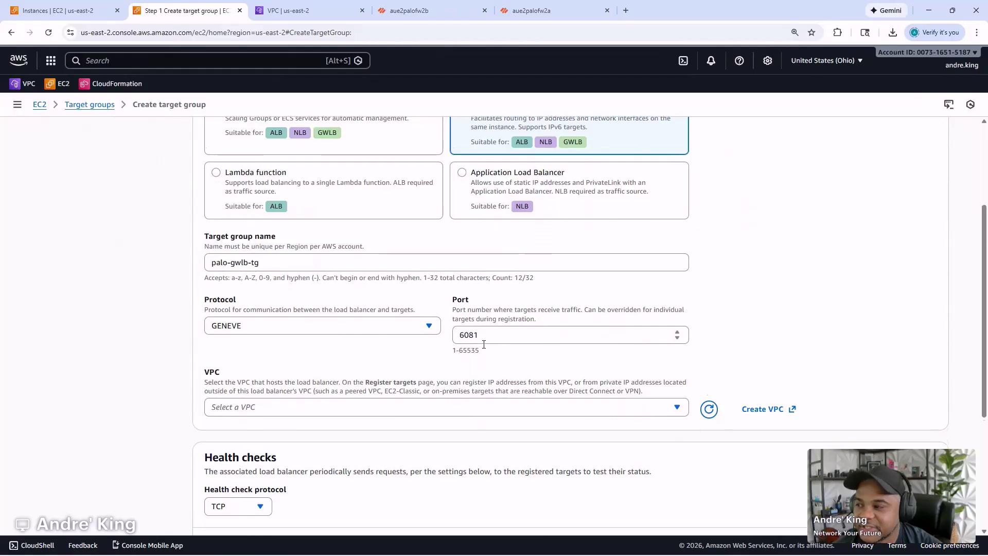
- Place the target group in the Security VPC and keep TCP health checks
scroll(479, 338, "down", 2)
left_click(395, 318)
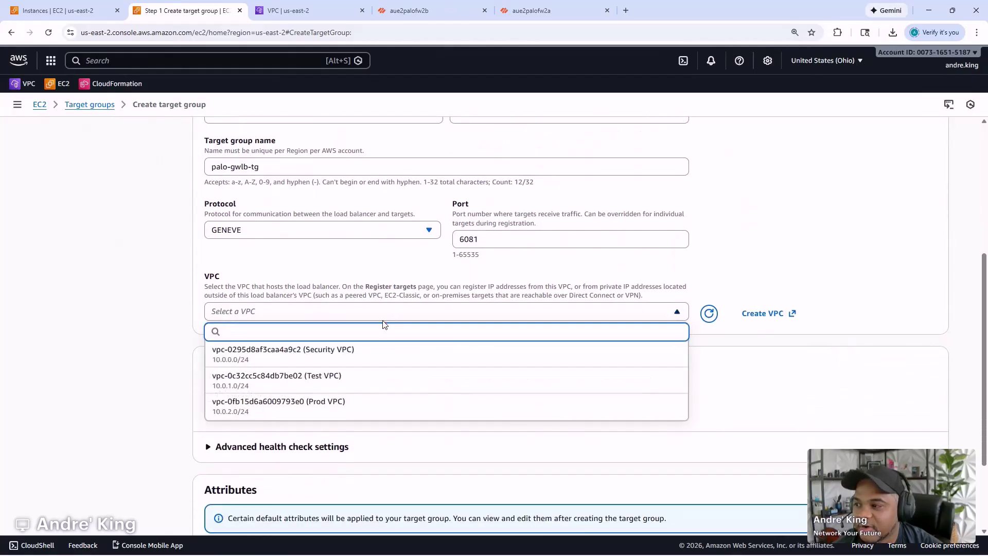
left_click(360, 355)
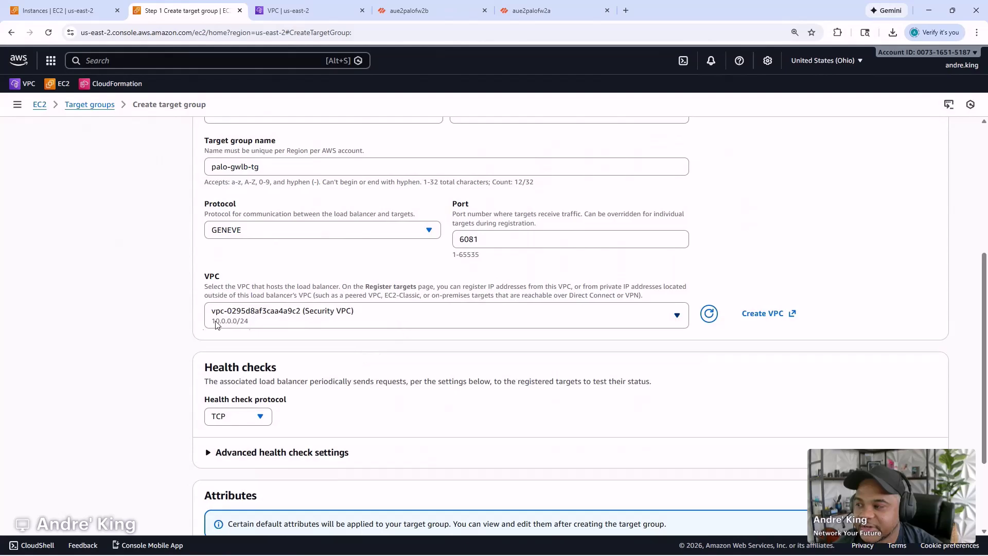
scroll(425, 331, "down", 2)
left_click(258, 294)
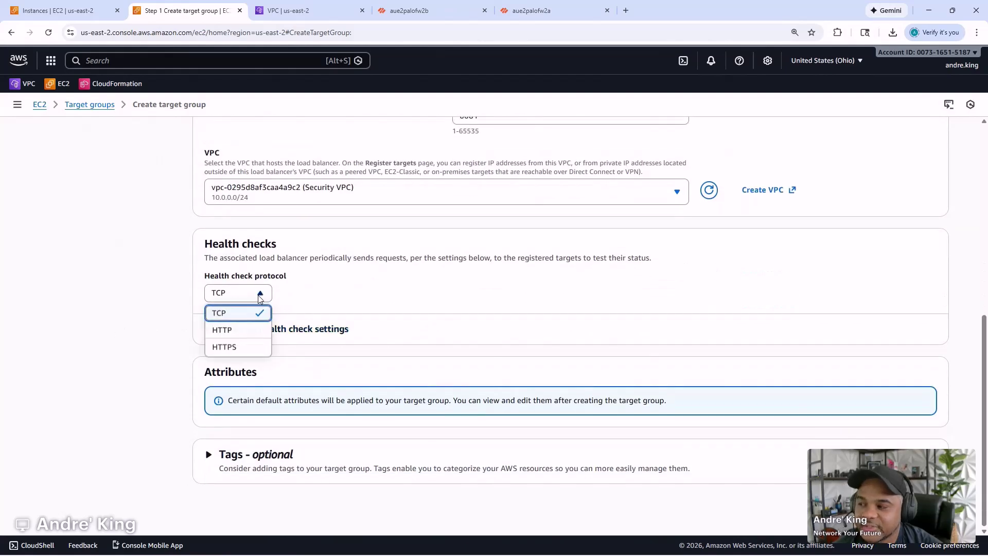
left_click(143, 302)
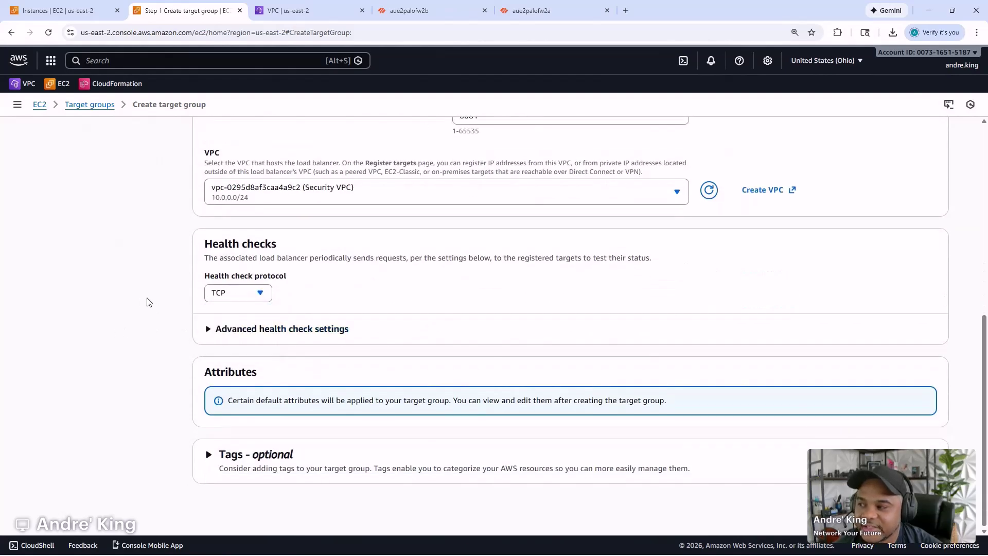
left_click(276, 329)
scroll(375, 282, "down", 3)
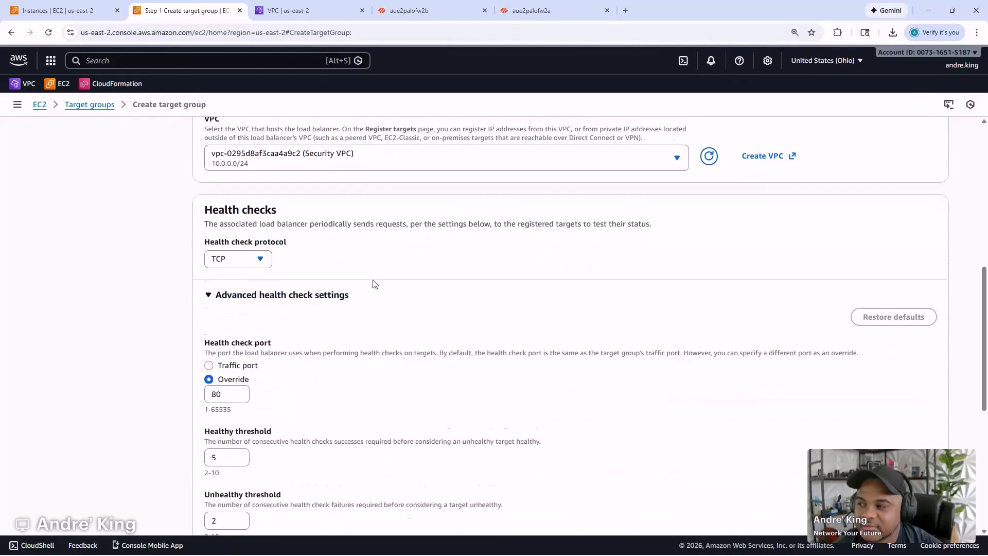
scroll(258, 280, "down", 1)
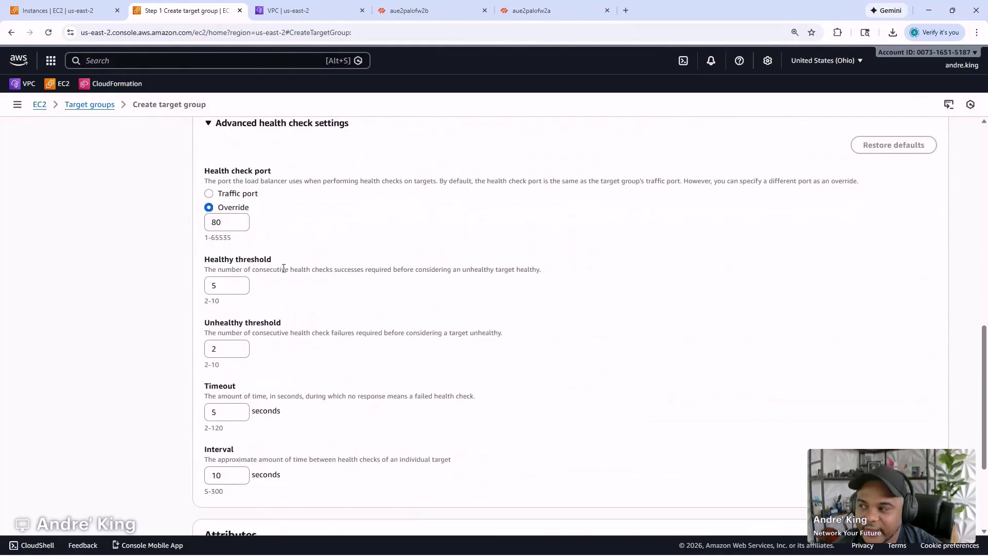
scroll(252, 283, "down", 1)
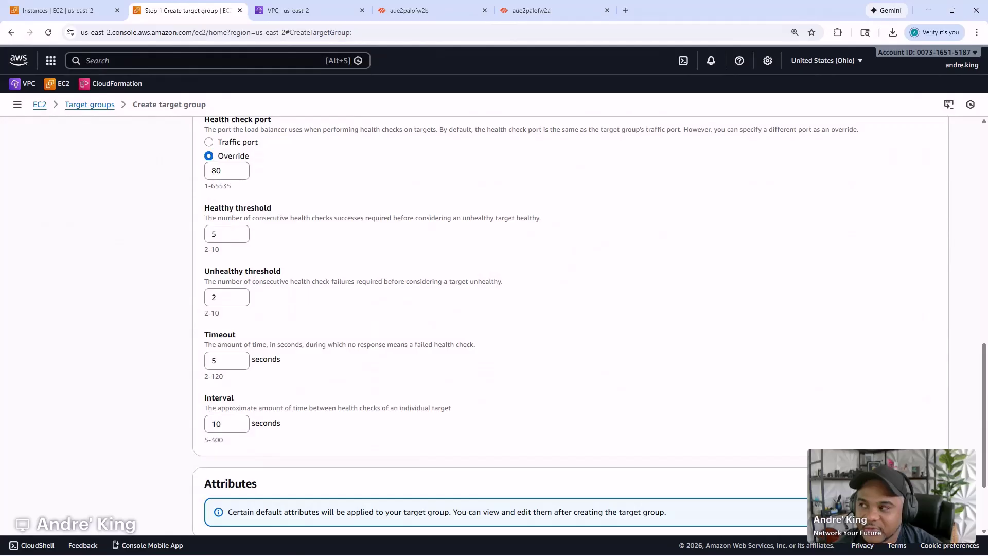
scroll(256, 281, "down", 2)
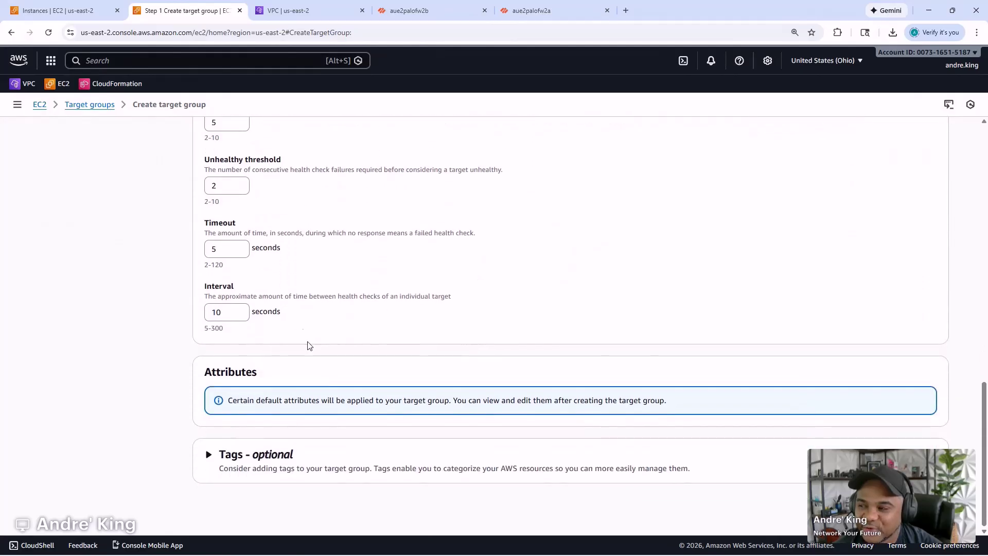
- Add a tag with key Name and value palo-gwlb-tg
left_click(261, 452)
scroll(261, 450, "down", 1)
left_click(249, 453)
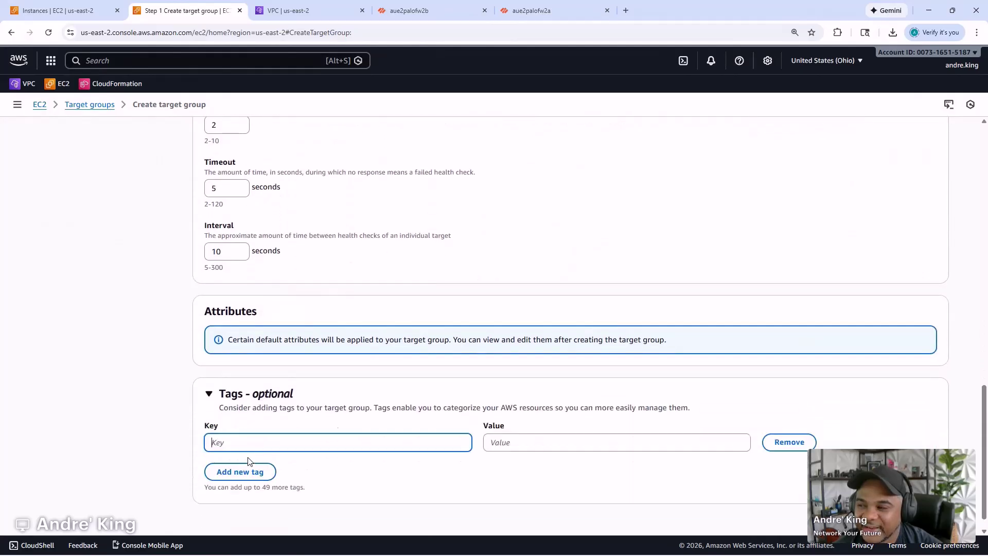
type("Name")
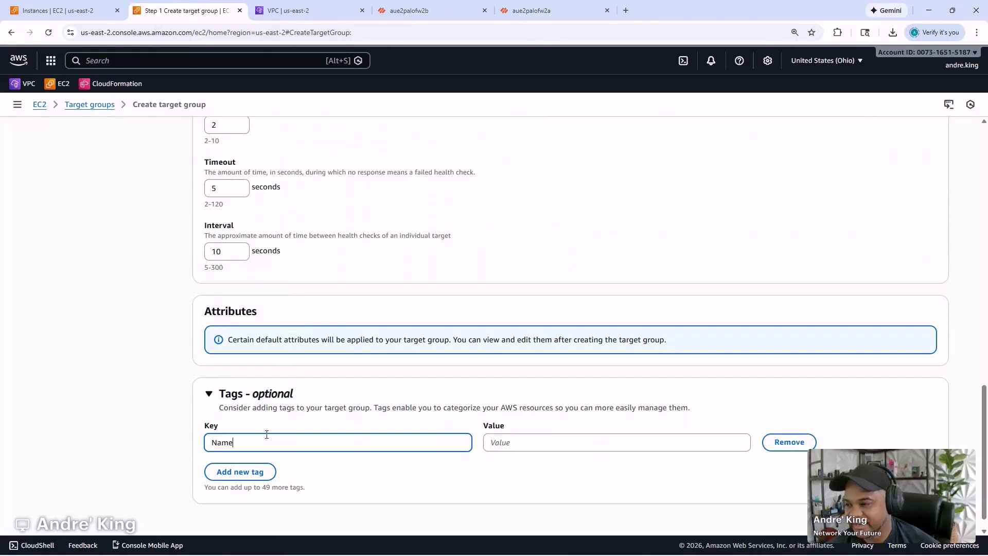
scroll(335, 417, "up", 15)
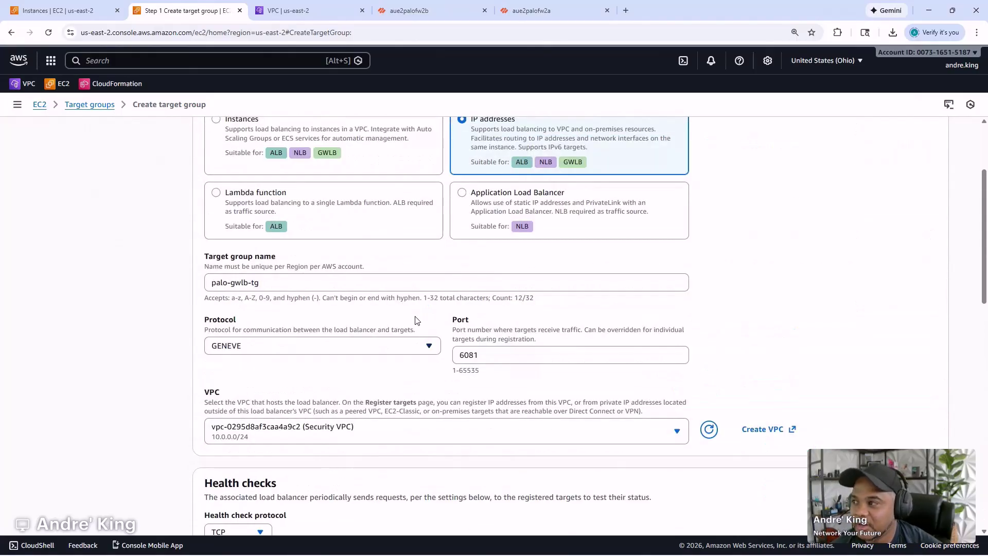
scroll(391, 273, "up", 2)
scroll(329, 257, "down", 3)
double_click(303, 212)
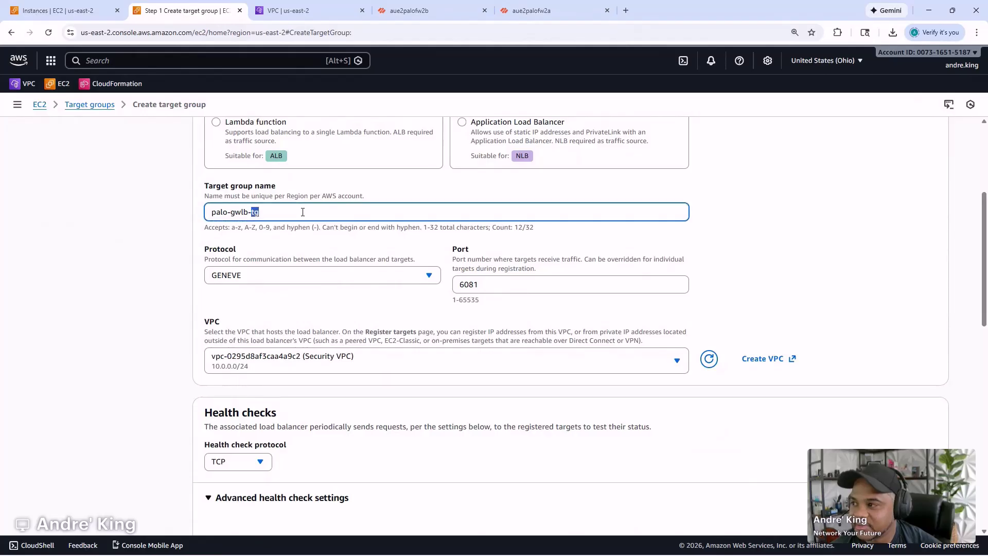
triple_click(303, 212)
key("ctrl+c")
scroll(515, 309, "down", 10)
left_click(593, 422)
key("ctrl+v")
left_click(870, 384)
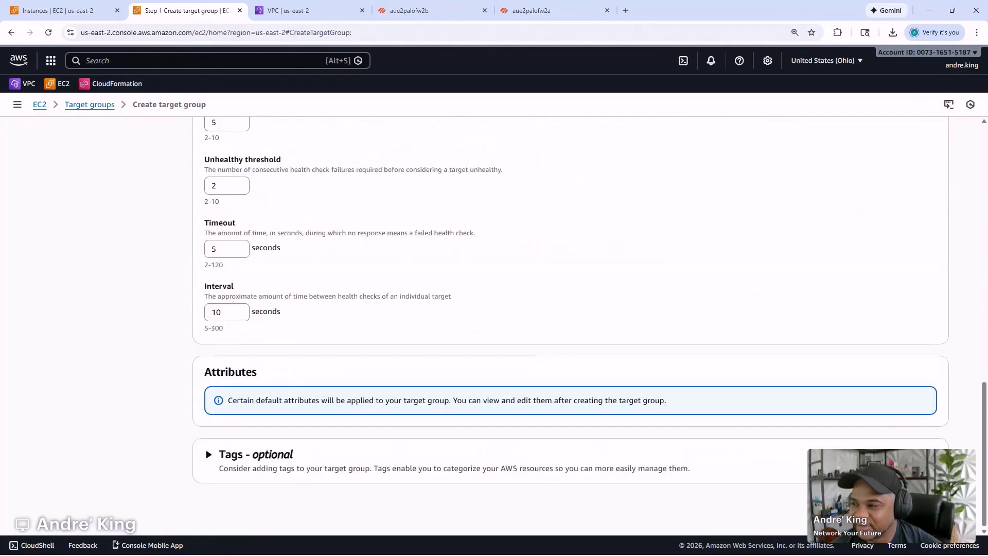
- Copy aue2palofw2a's inside interface IP 10.0.0.20 into the first target IP field
scroll(645, 346, "down", 2)
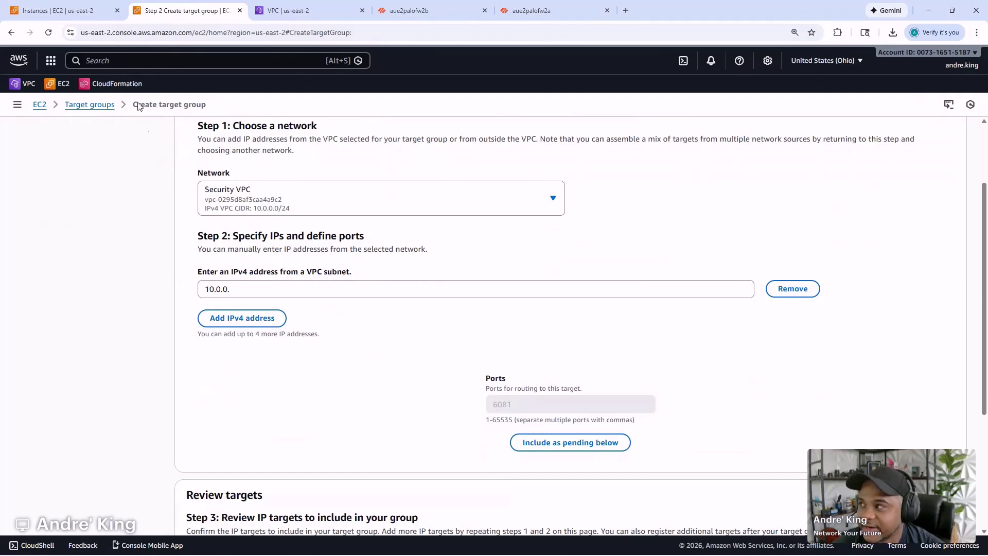
left_click(62, 10)
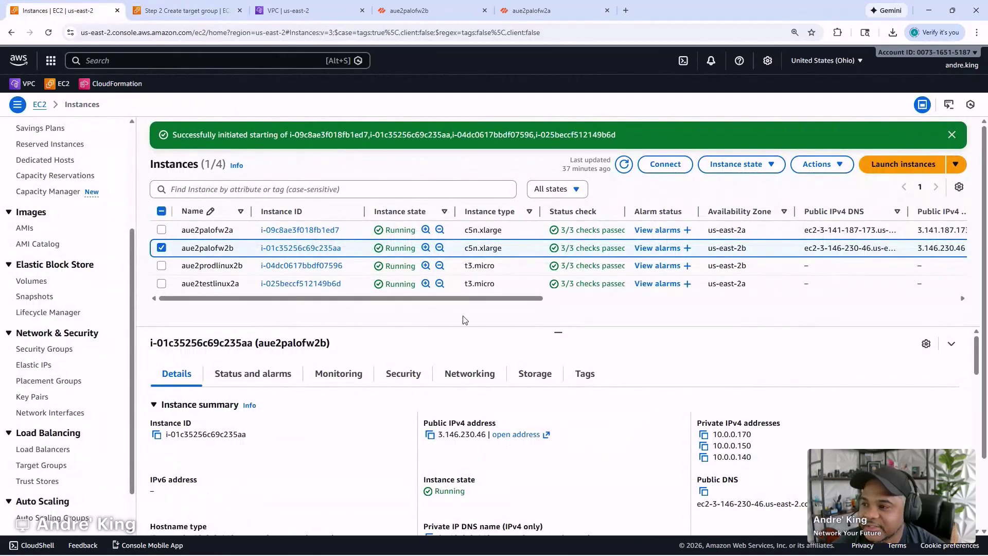
left_click(359, 231)
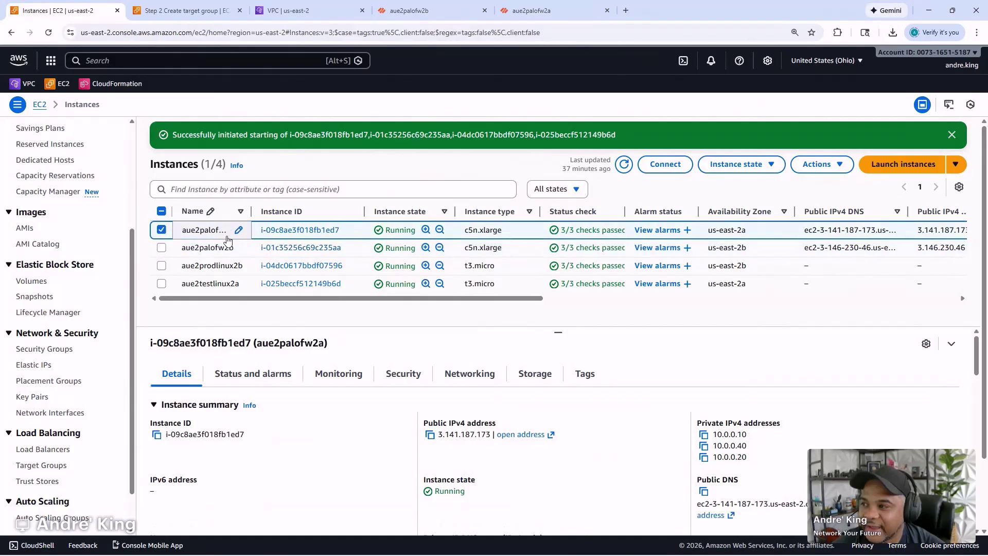
left_click(453, 374)
scroll(452, 367, "down", 3)
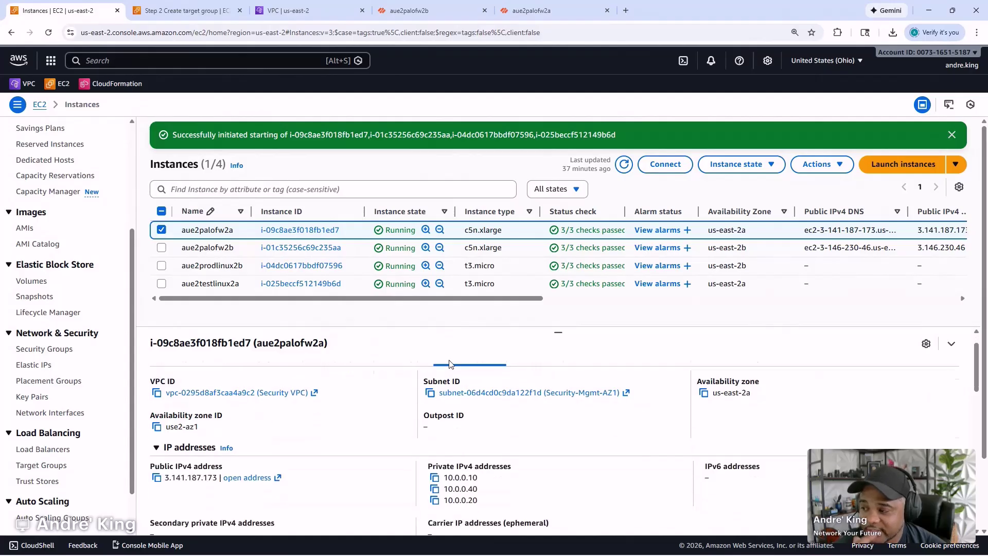
scroll(450, 364, "down", 5)
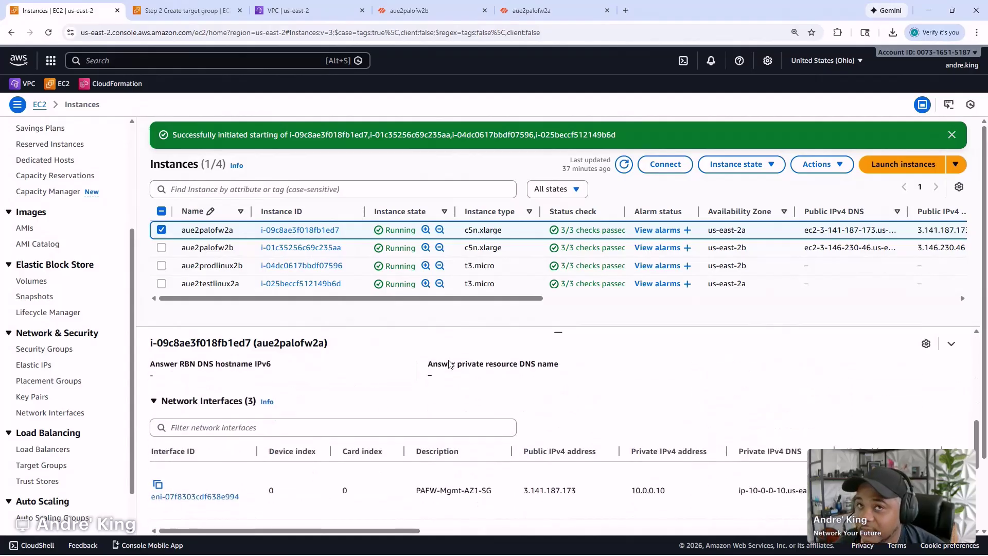
scroll(447, 365, "down", 3)
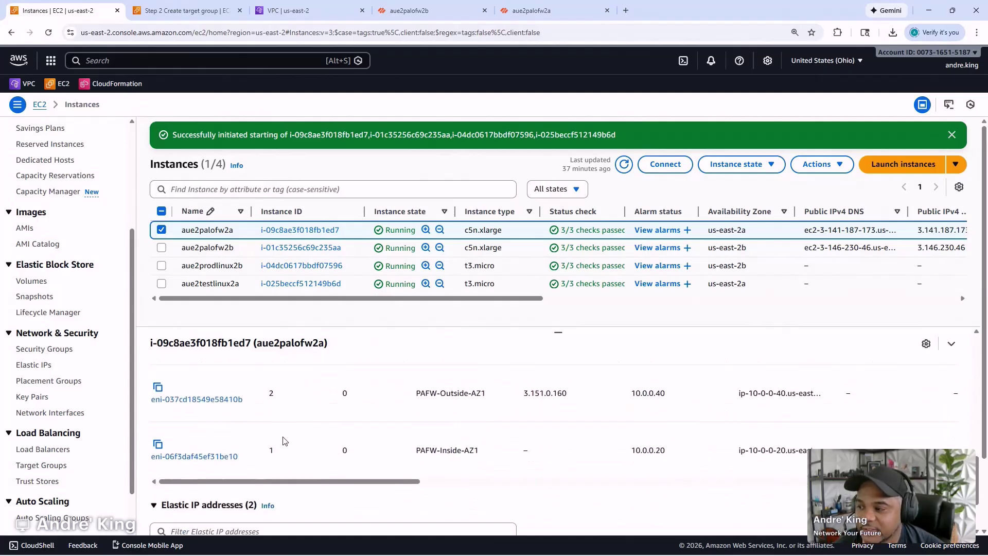
double_click(644, 450)
left_click(194, 5)
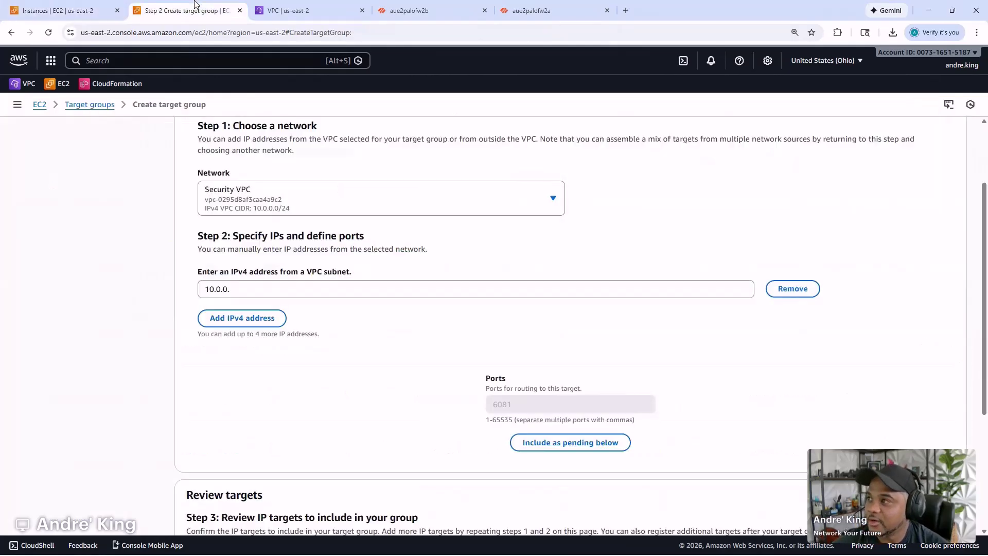
left_click(312, 294)
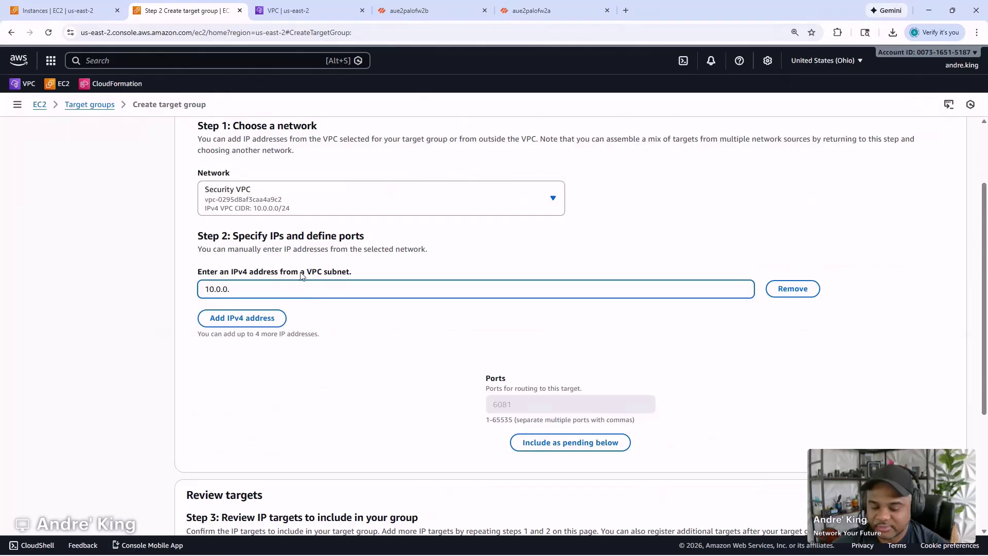
- Add aue2palofw2b's IP 10.0.0.150 and include both IPs as pending targets on port 6081
left_click(257, 318)
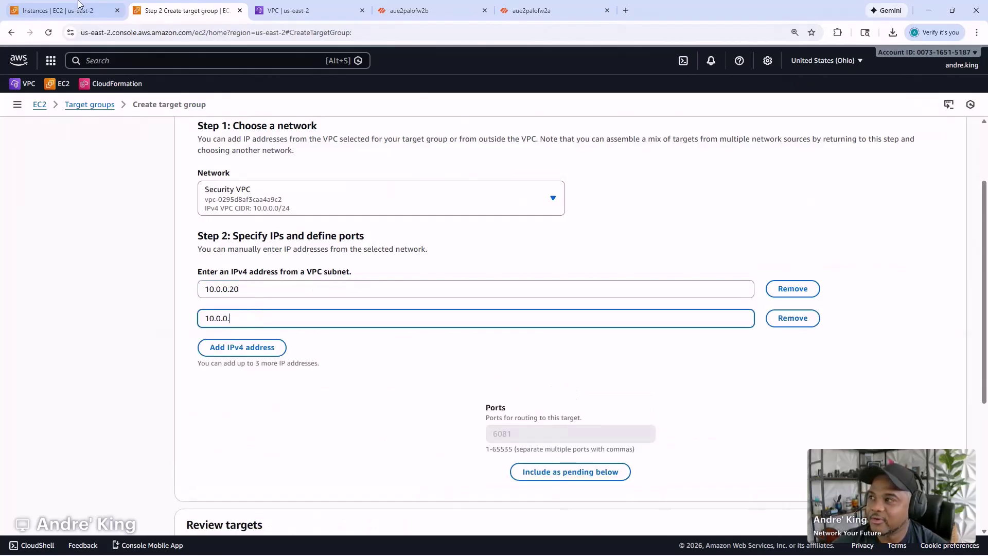
left_click(91, 4)
left_click(356, 249)
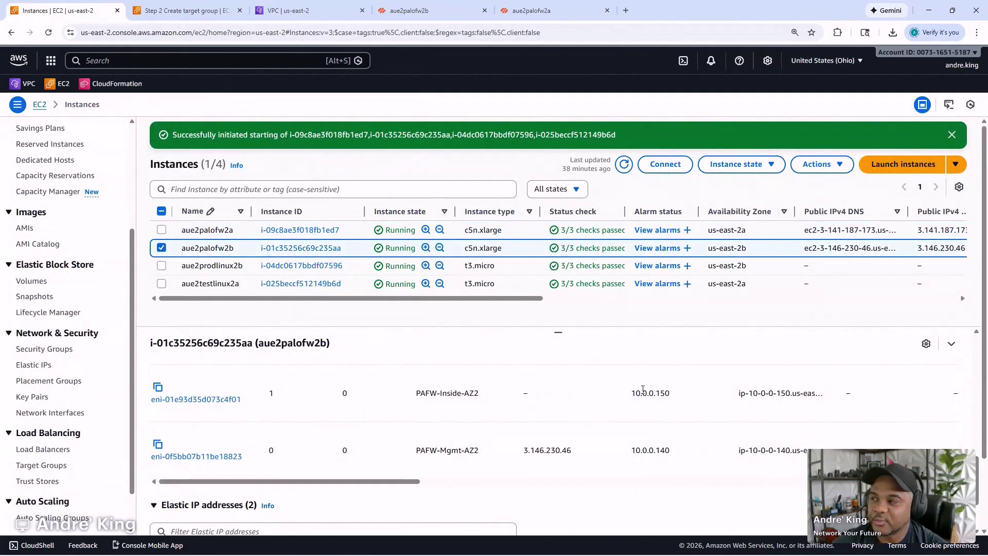
left_click(197, 11)
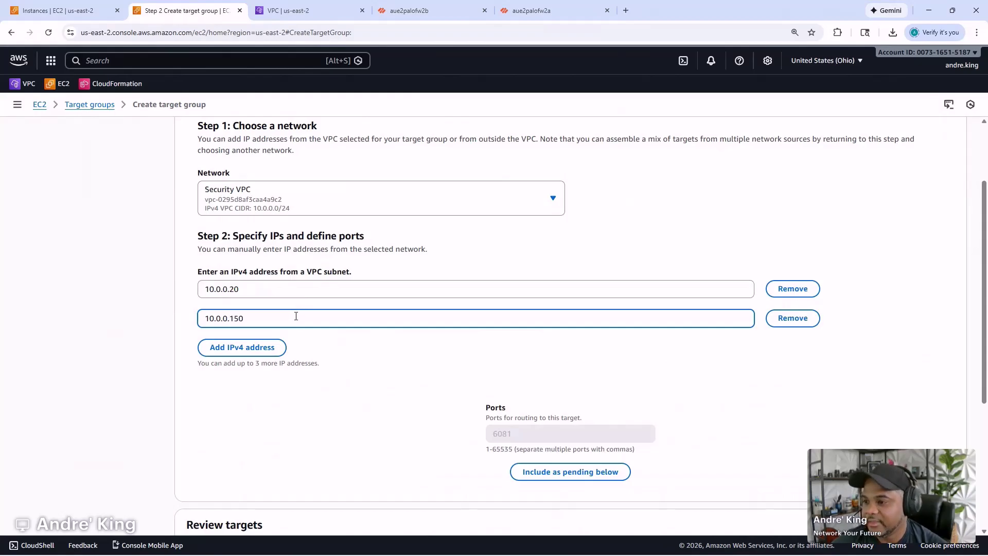
left_click(746, 420)
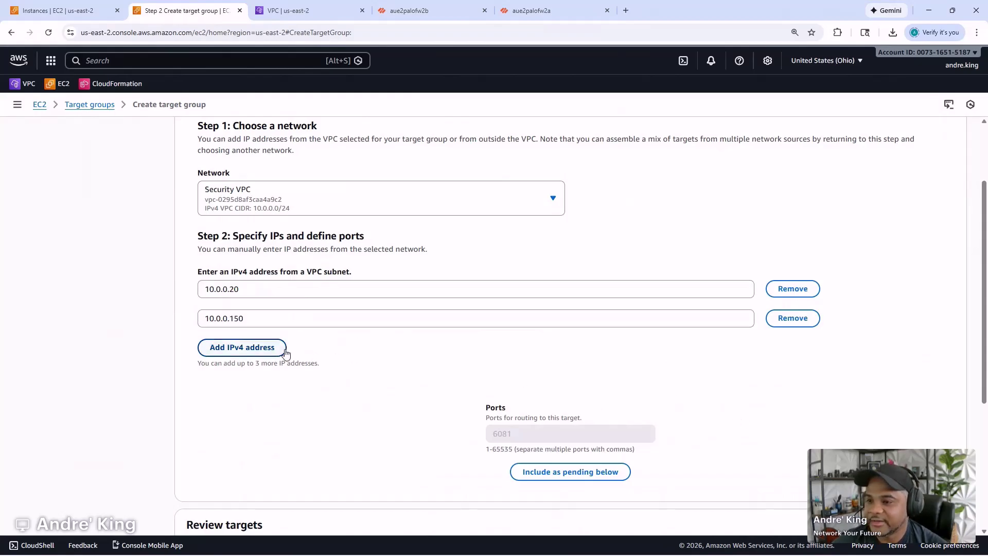
scroll(566, 407, "down", 2)
left_click(572, 374)
scroll(570, 360, "down", 2)
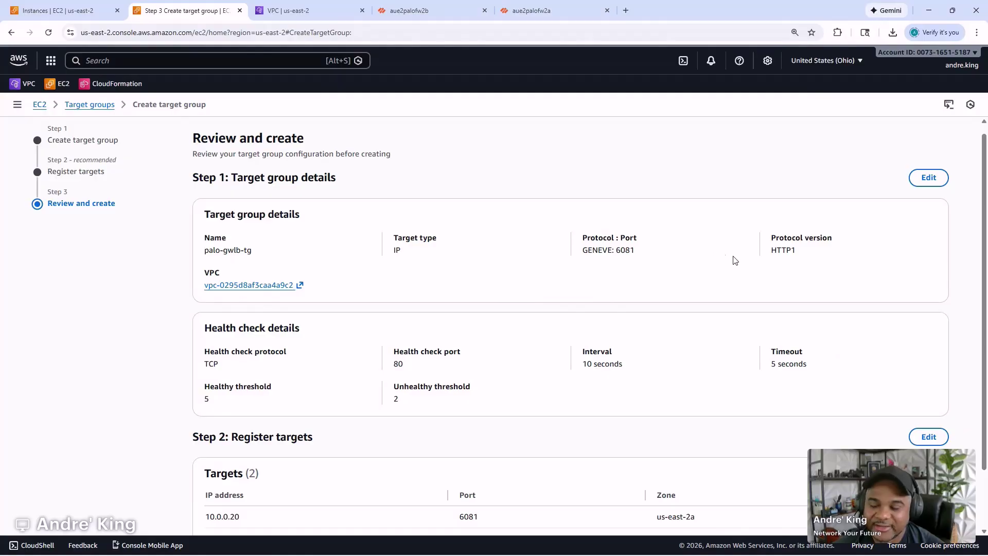
- Review the settings, create palo-gwlb-tg, and widen the targets table to show Health status details
double_click(785, 249)
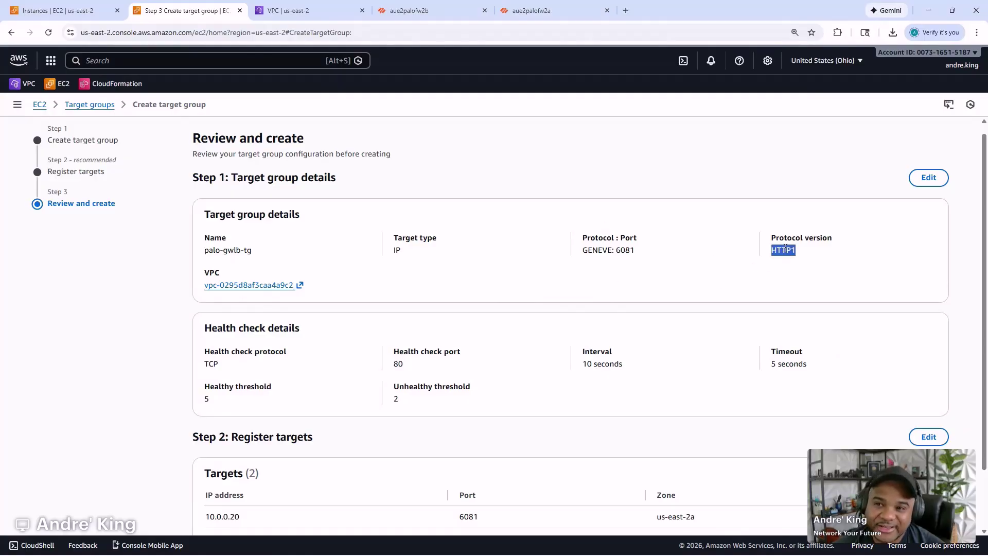
scroll(620, 269, "down", 3)
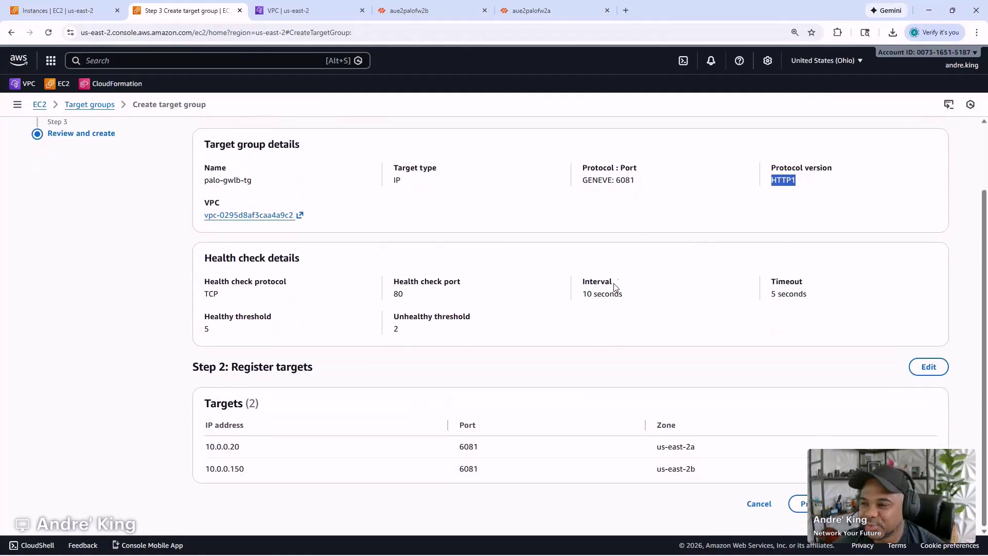
left_click(885, 504)
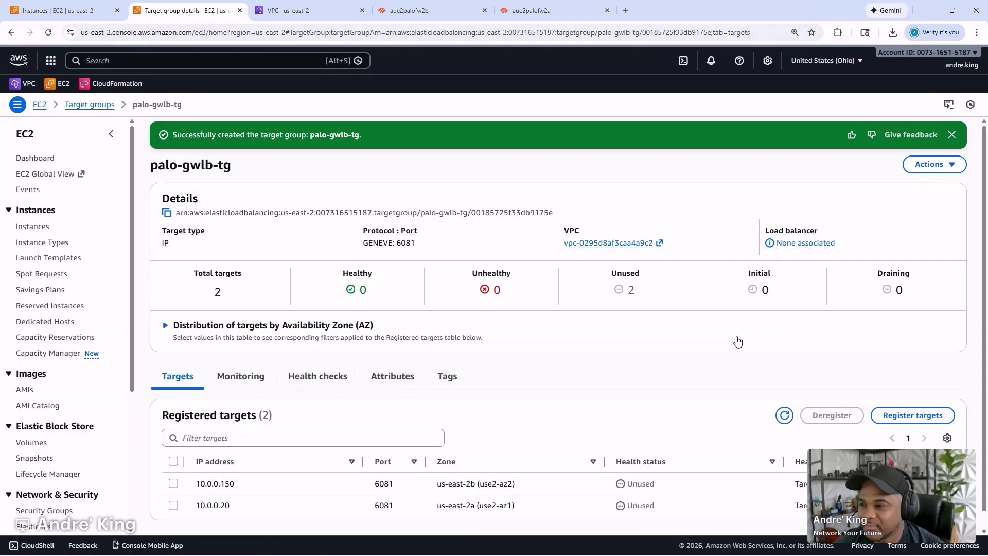
scroll(411, 322, "down", 1)
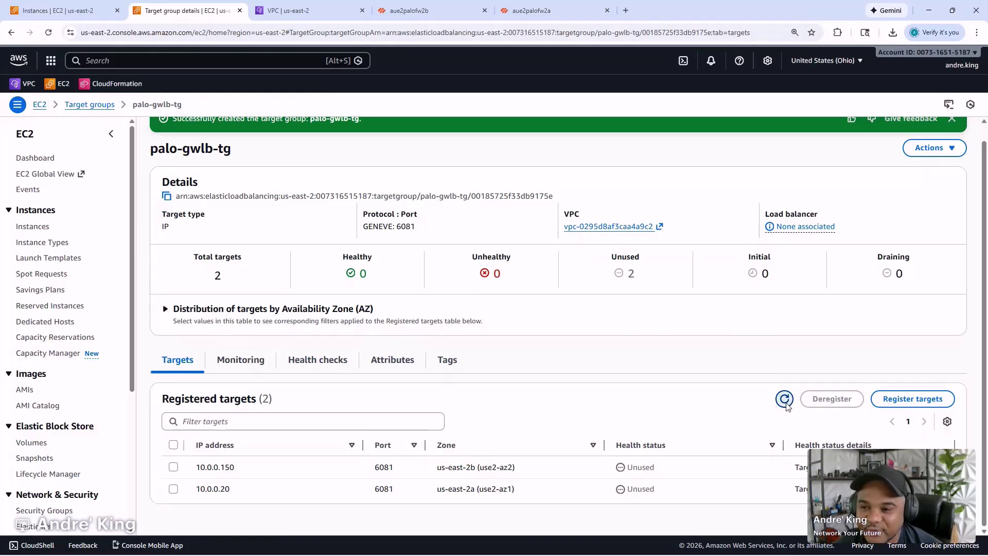
scroll(785, 415, "up", 1)
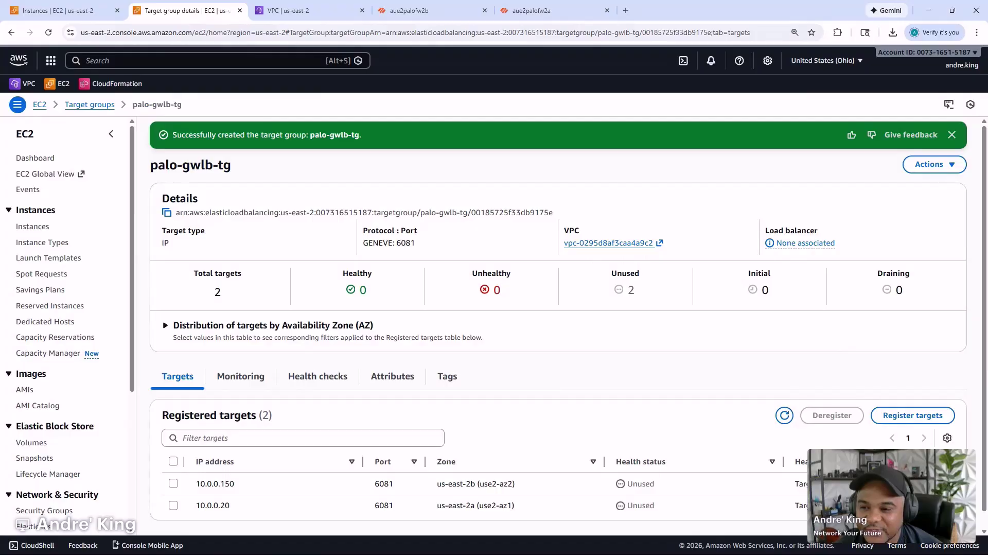
left_click_drag(789, 461, 673, 461)
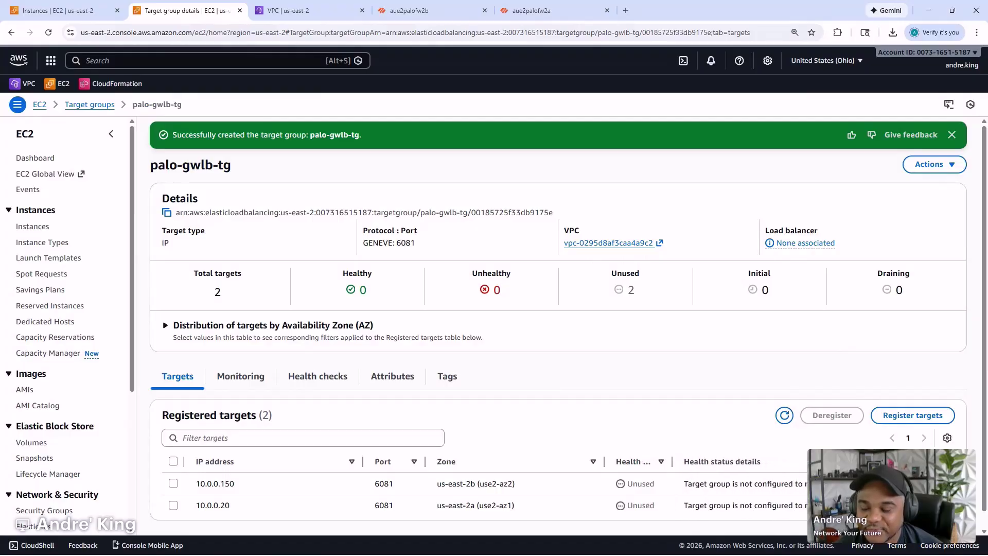
left_click_drag(0, 123, 650, 101)
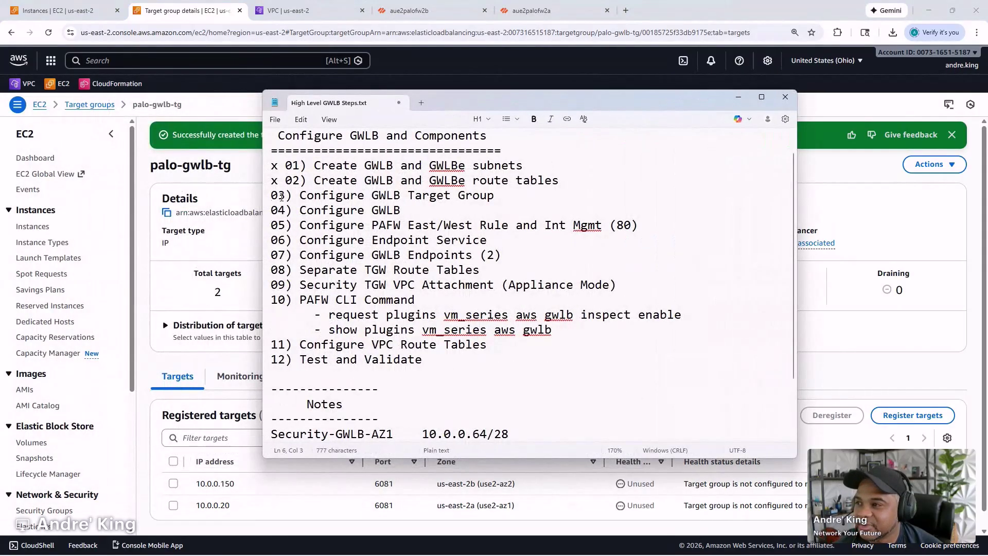
- Prefix step 03, Configure GWLB Target Group, with 'x' and move Notepad out of view
left_click(263, 198)
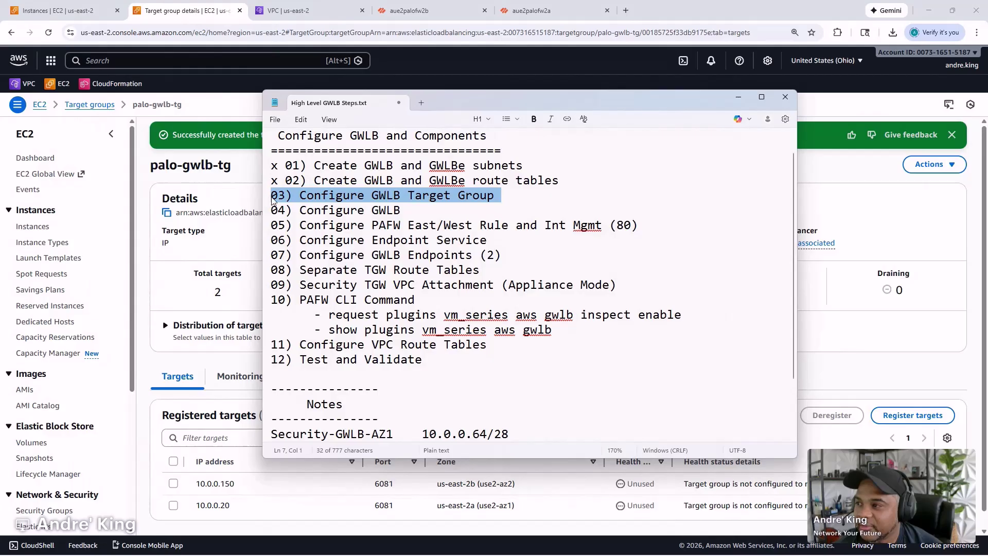
left_click(273, 199)
type("x")
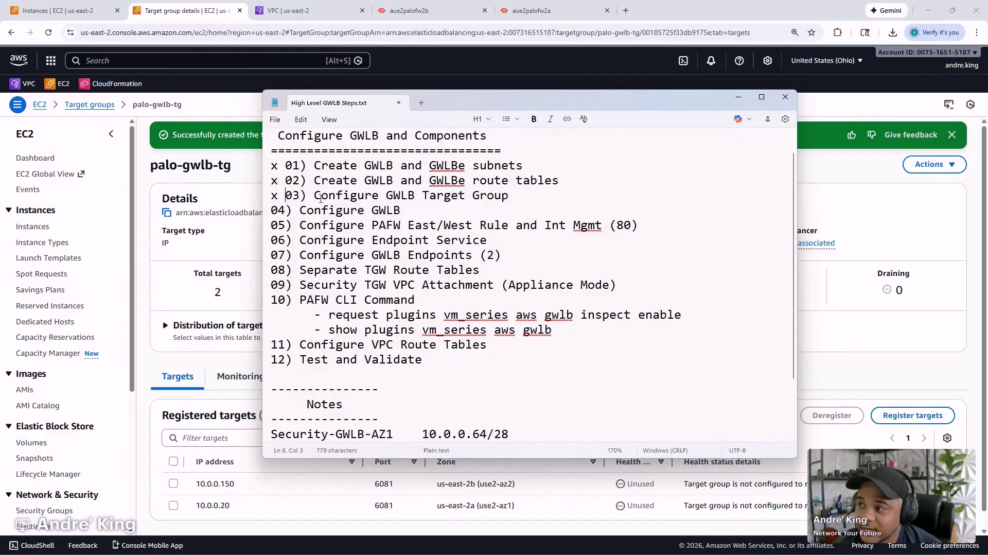
left_click_drag(561, 98, 0, 147)
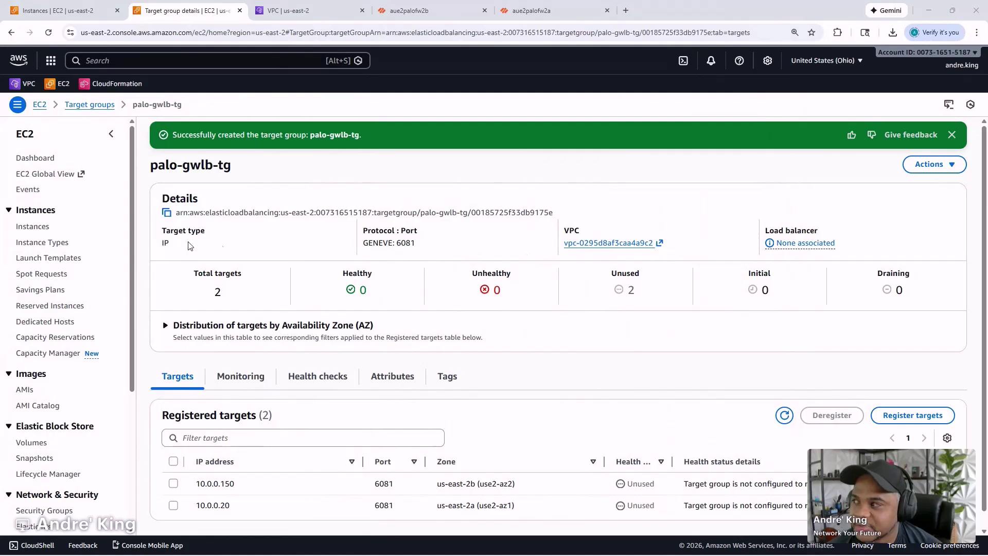
- Open the Load Balancers page in a new tab and begin creating a Gateway Load Balancer
scroll(49, 381, "down", 4)
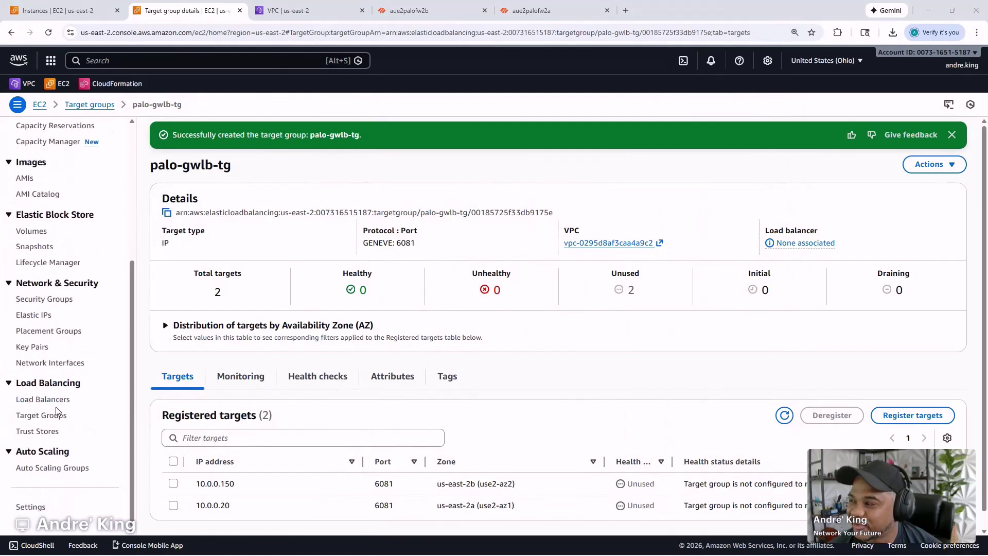
right_click(47, 400)
left_click(100, 410)
left_click(303, 10)
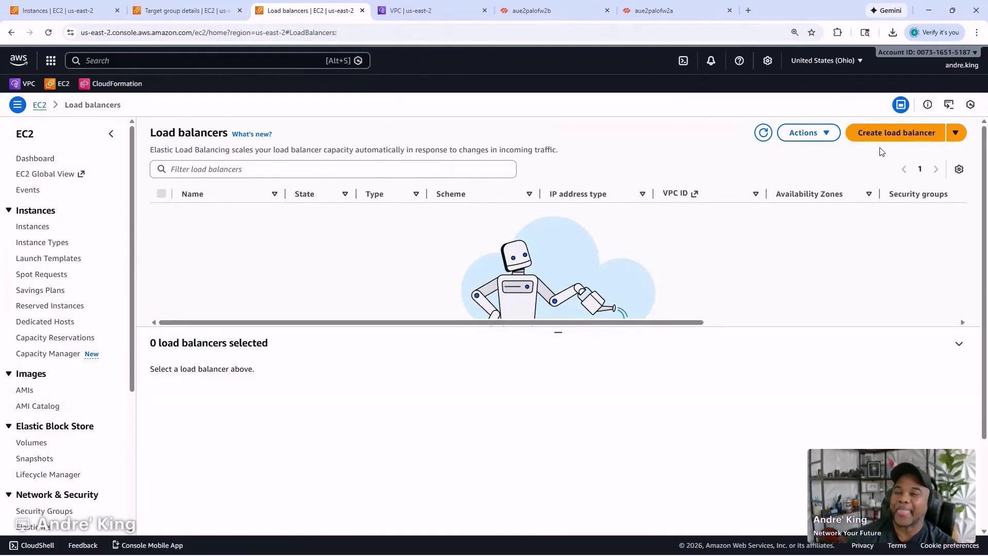
left_click(900, 138)
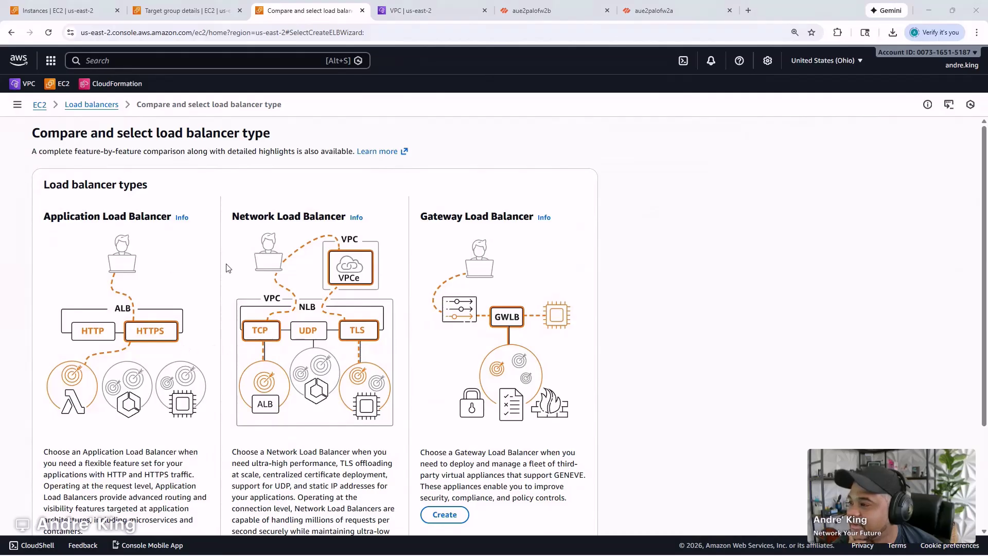
scroll(495, 258, "down", 2)
left_click(445, 411)
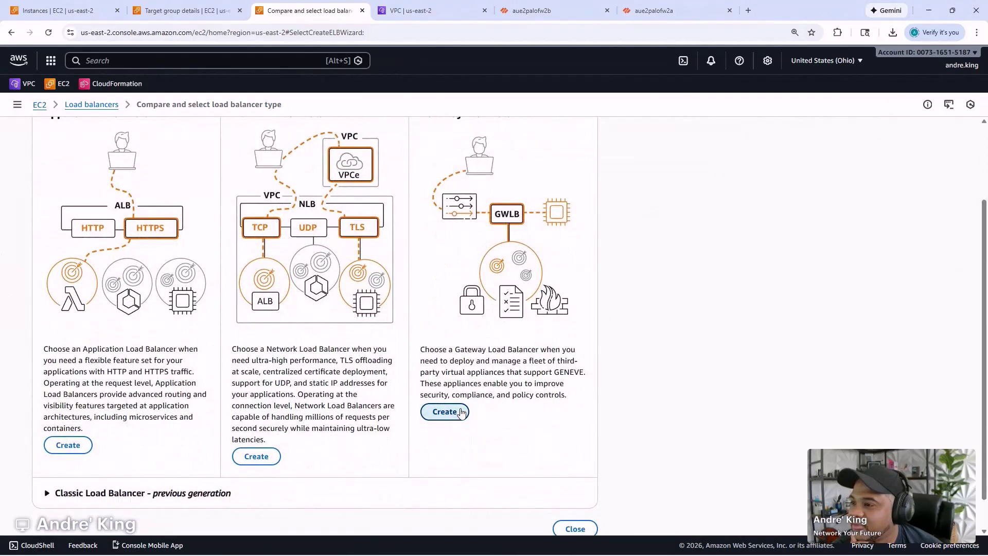
- Name the load balancer palo-gwlb and place it in the Security VPC
left_click(320, 282)
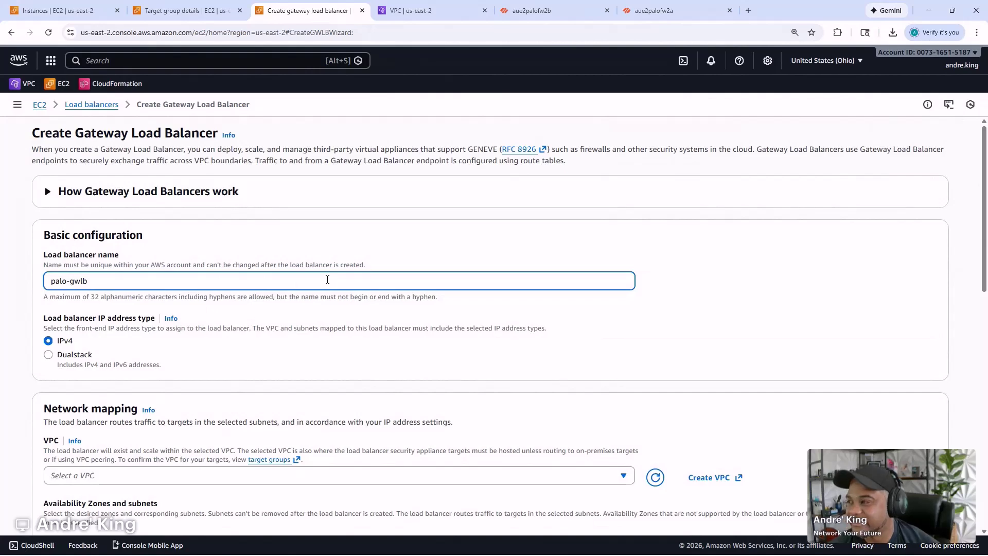
scroll(341, 312, "down", 1)
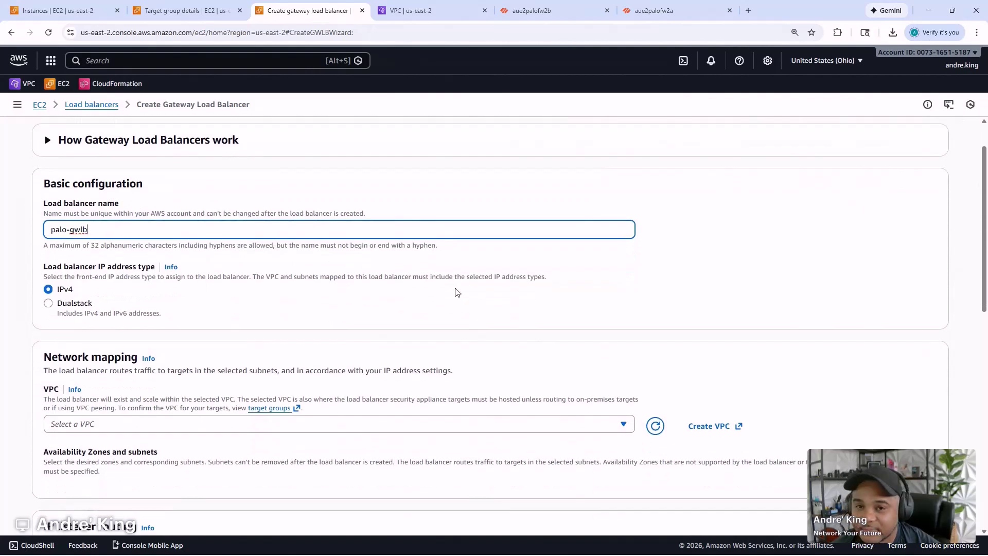
scroll(449, 295, "down", 2)
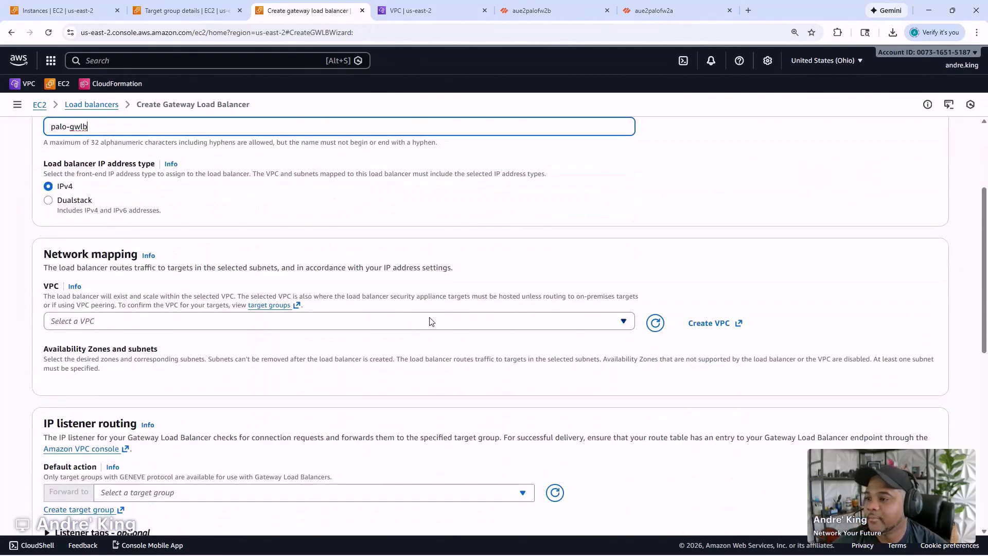
left_click(266, 325)
left_click(181, 359)
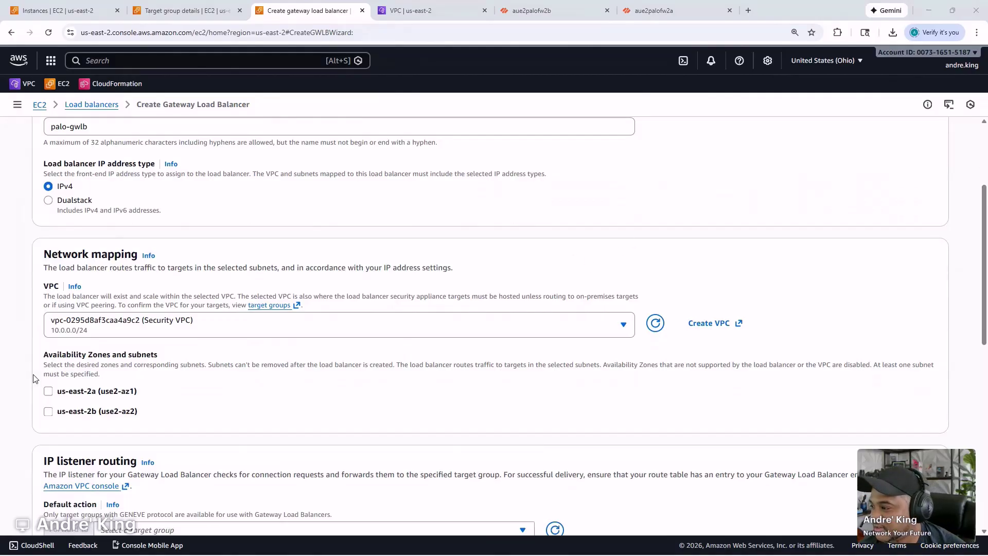
- Enable us-east-2a with subnet Security-GWLB-AZ1 and us-east-2b with Security-GWLB-AZ2
scroll(101, 354, "down", 1)
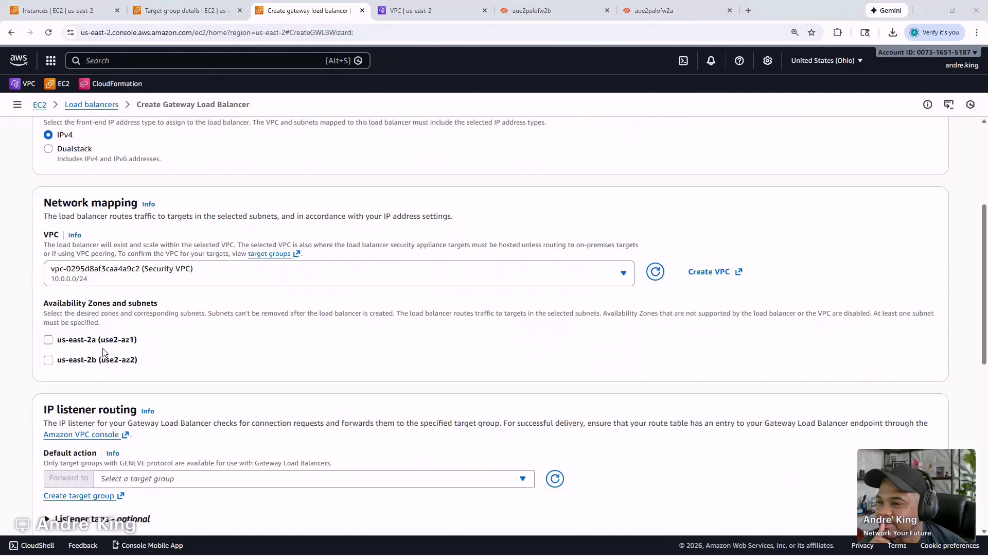
scroll(104, 353, "down", 2)
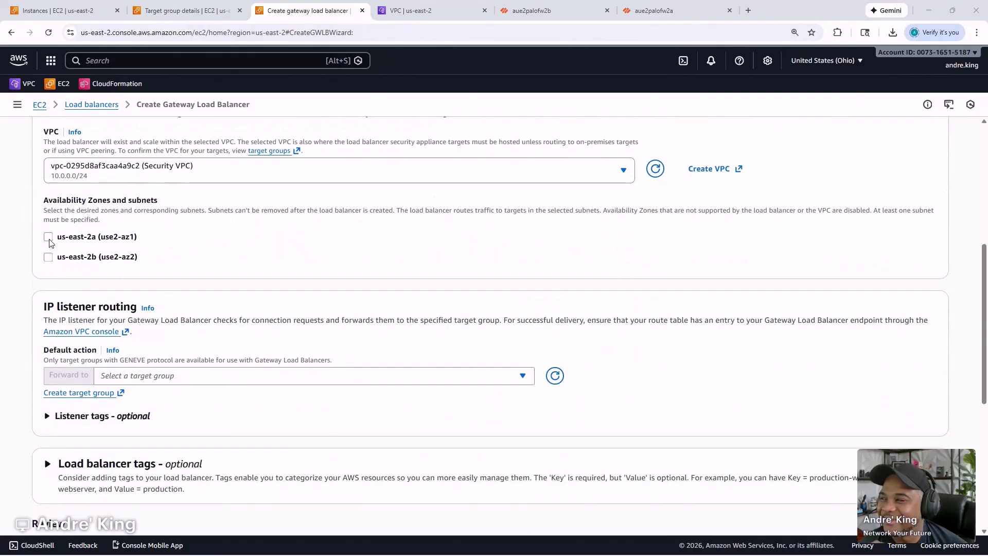
left_click(48, 237)
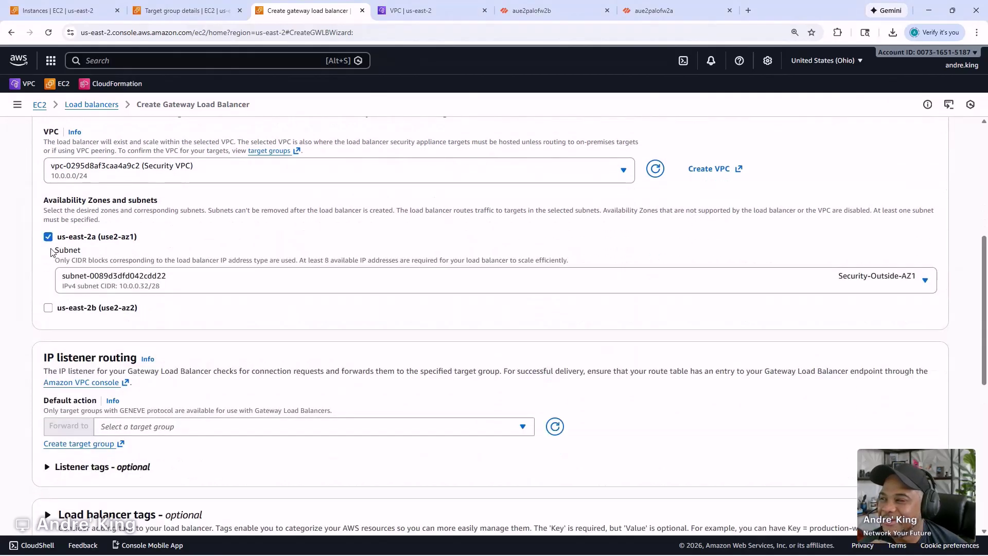
left_click(48, 308)
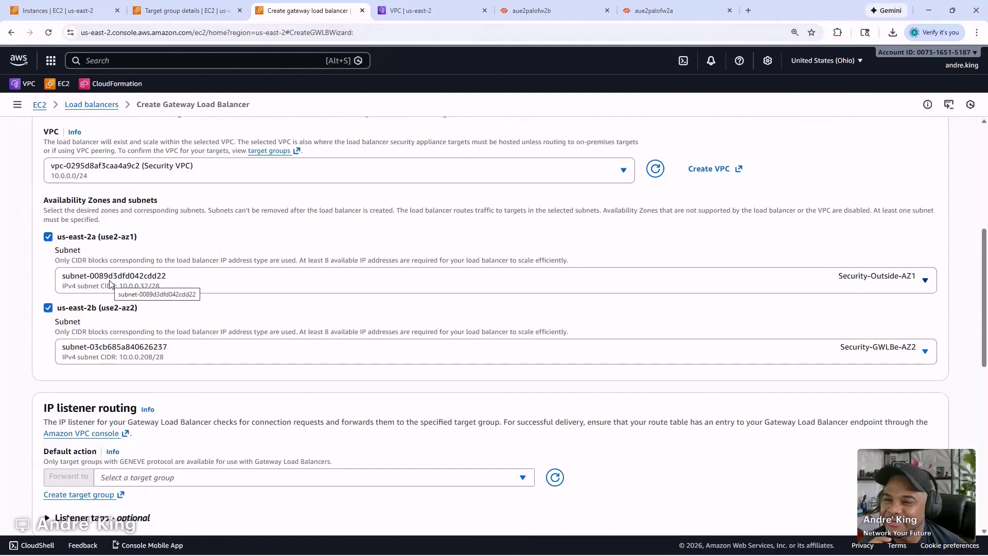
scroll(134, 278, "up", 4)
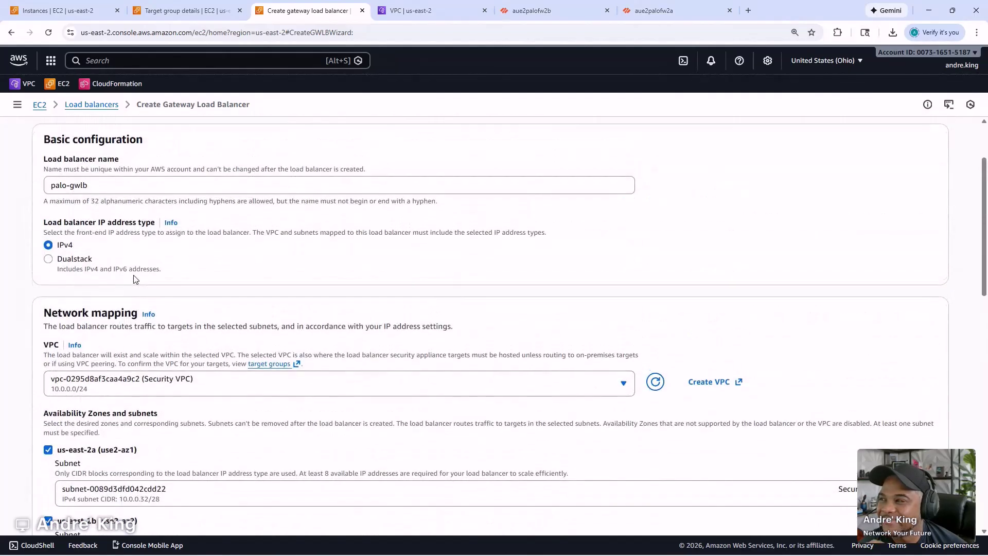
scroll(171, 372, "down", 2)
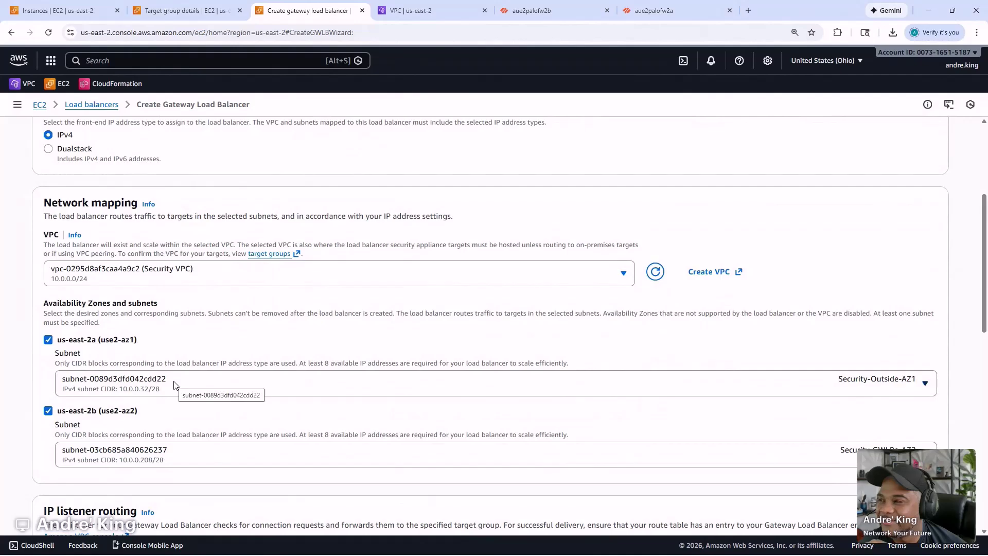
left_click(174, 384)
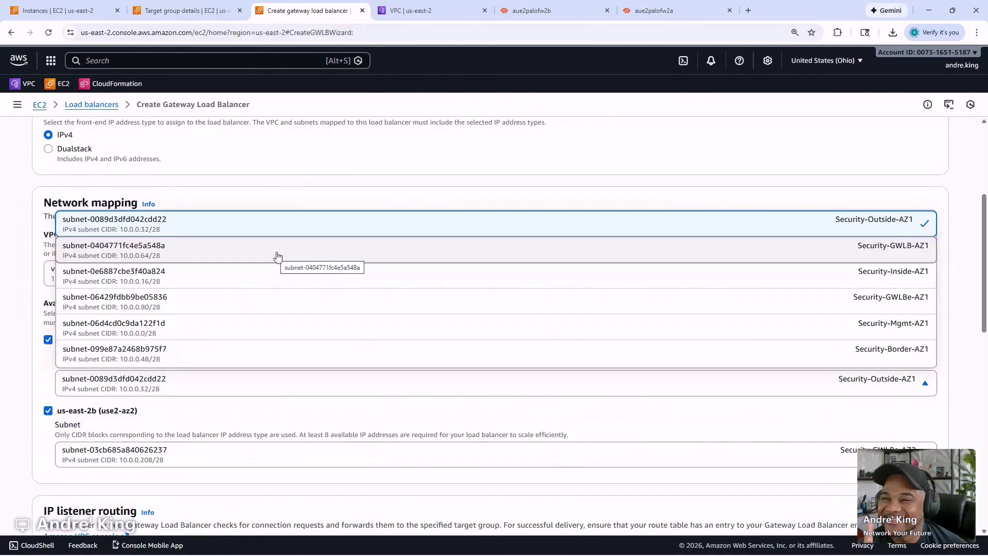
left_click(277, 256)
scroll(438, 379, "down", 1)
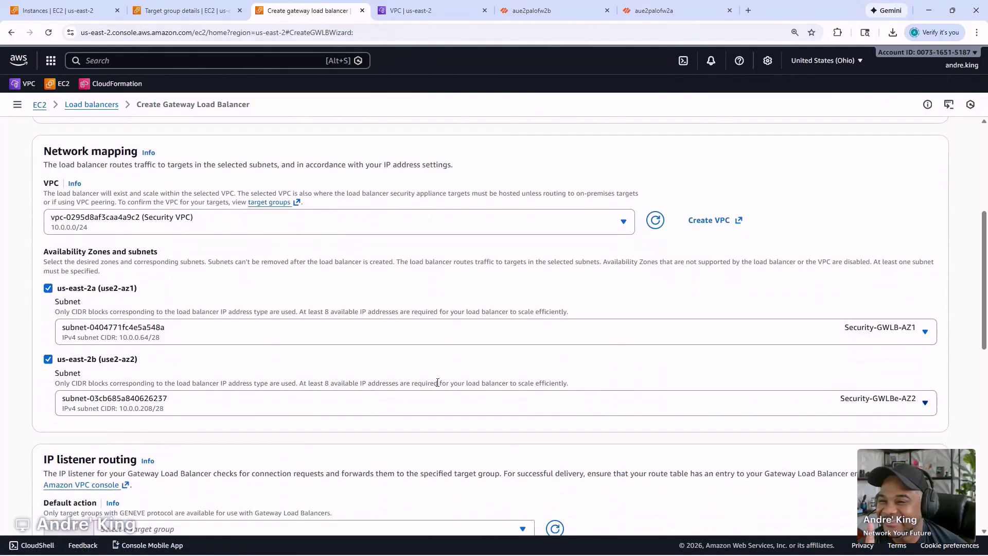
left_click(431, 406)
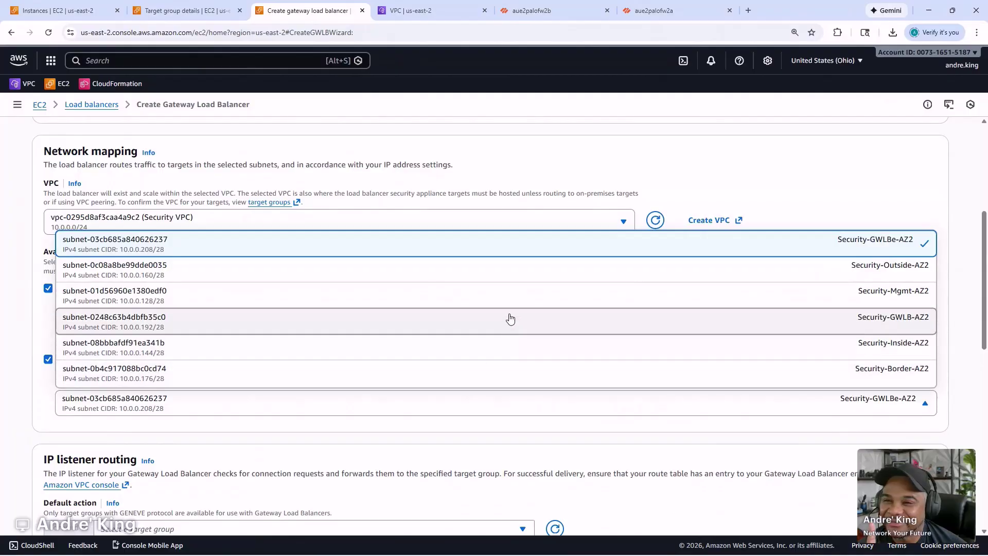
left_click(563, 332)
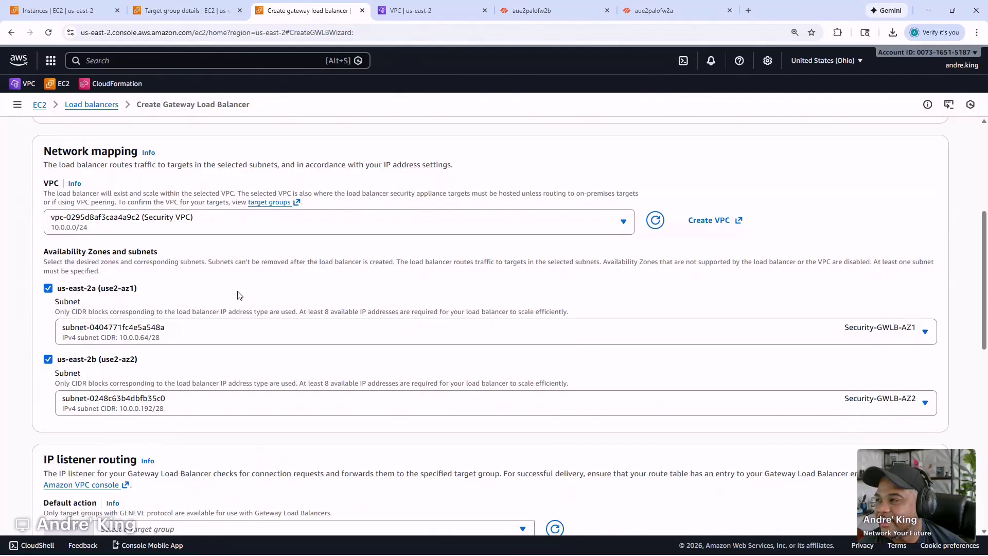
scroll(238, 294, "down", 2)
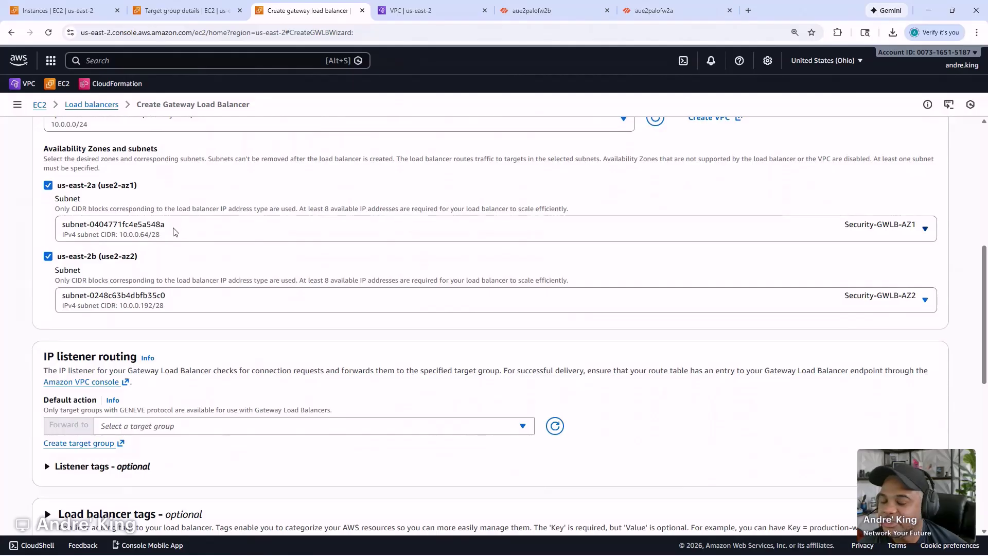
scroll(174, 250, "down", 2)
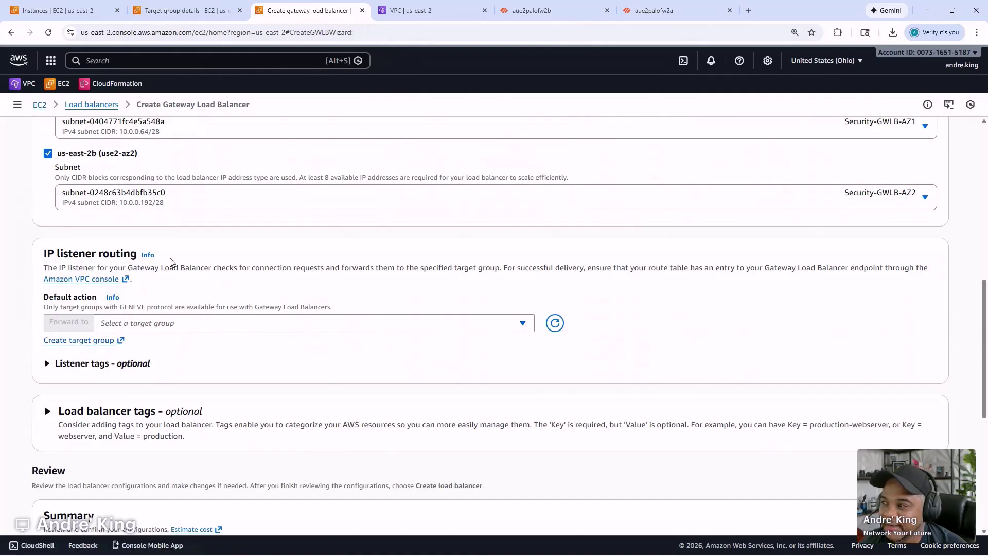
- Set the listener's default action to forward to the palo-gwlb-tg target group
left_click(164, 325)
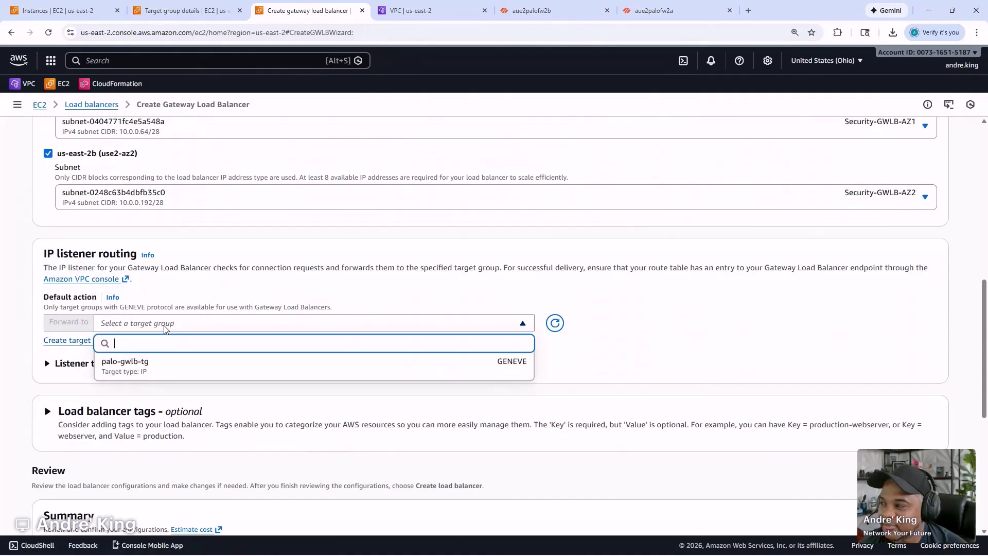
left_click(141, 367)
scroll(520, 323, "down", 4)
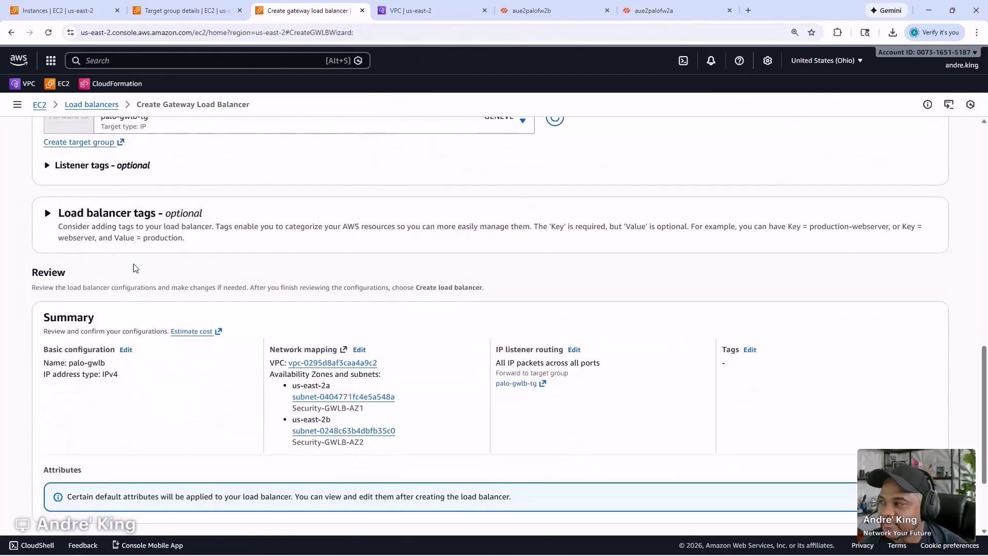
- Add a load balancer tag with Key Name and Value palo-gwlb
left_click(63, 215)
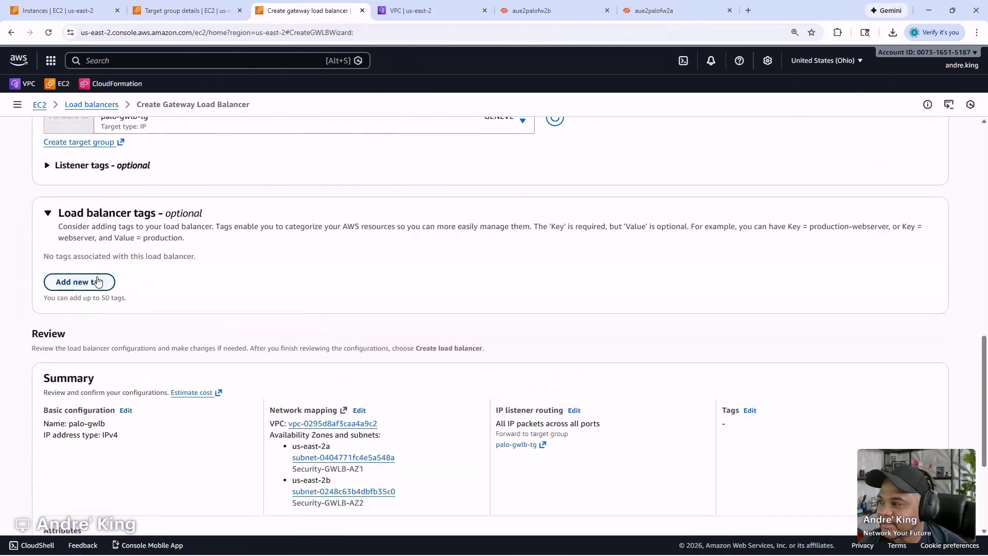
left_click(101, 280)
type("Name")
key("Tab")
type("palo-gwlb")
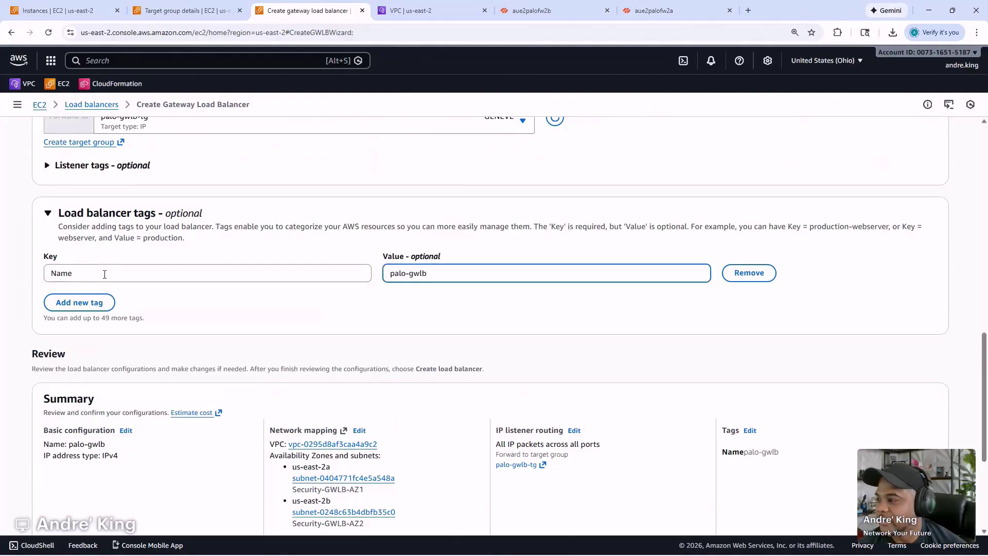
scroll(105, 273, "down", 4)
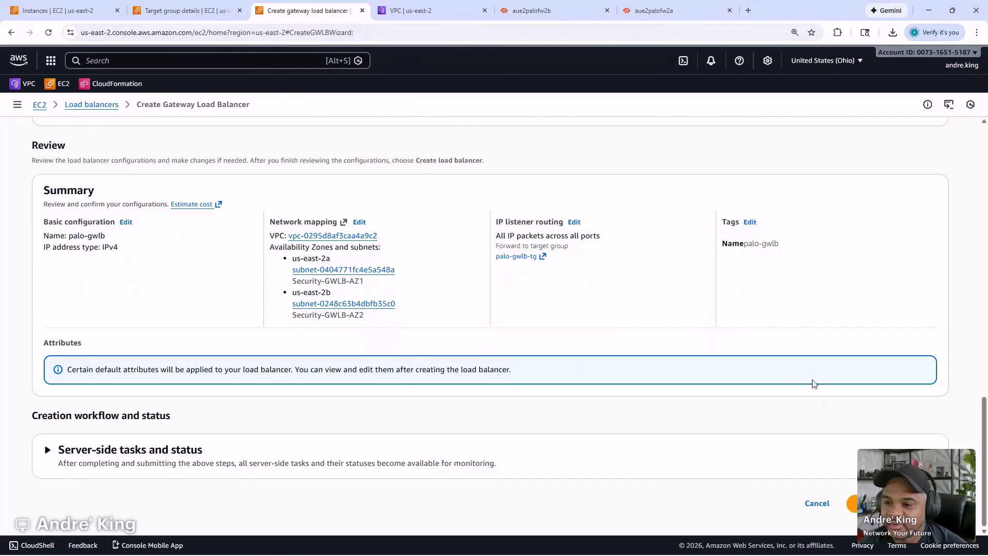
- Create the palo-gwlb gateway load balancer
left_click(875, 503)
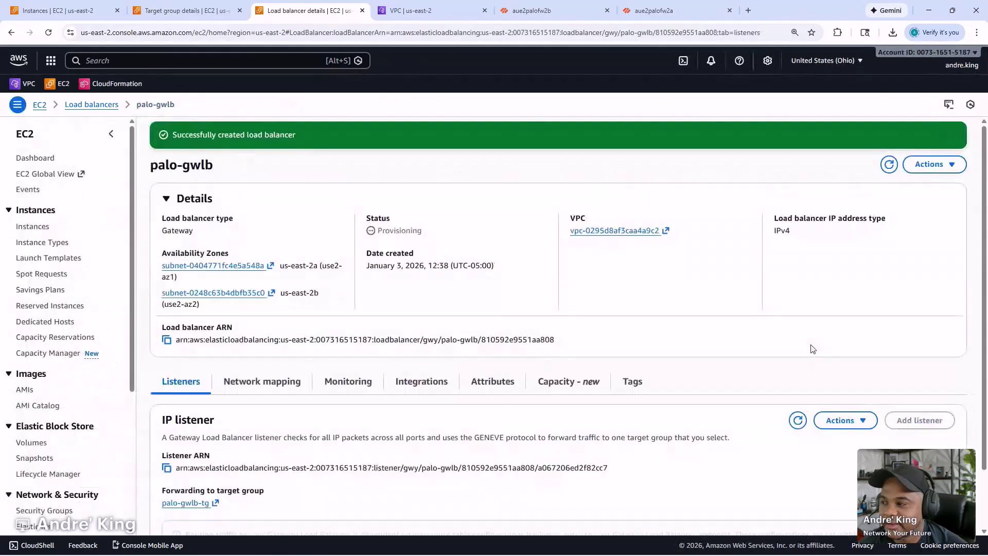
scroll(746, 343, "down", 1)
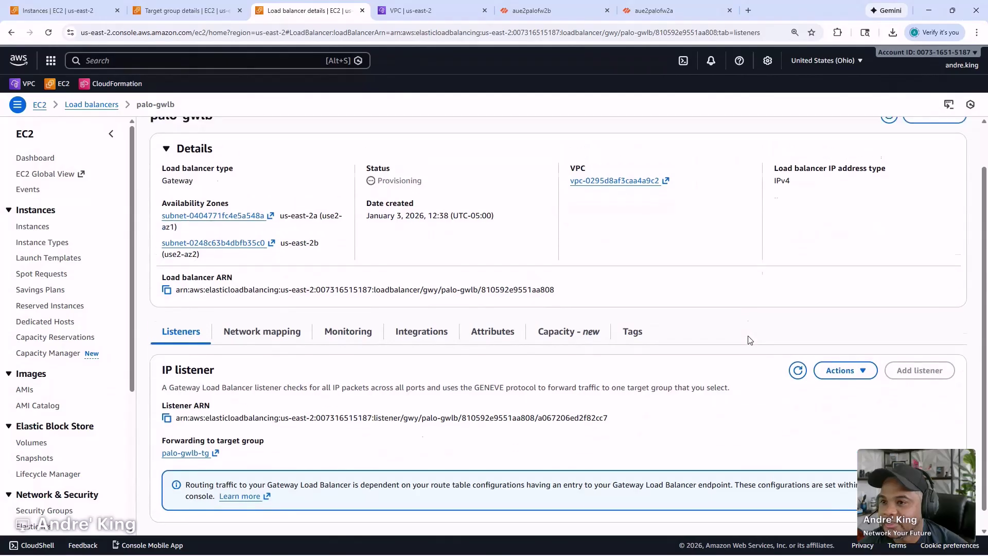
scroll(749, 342, "up", 1)
scroll(66, 363, "down", 4)
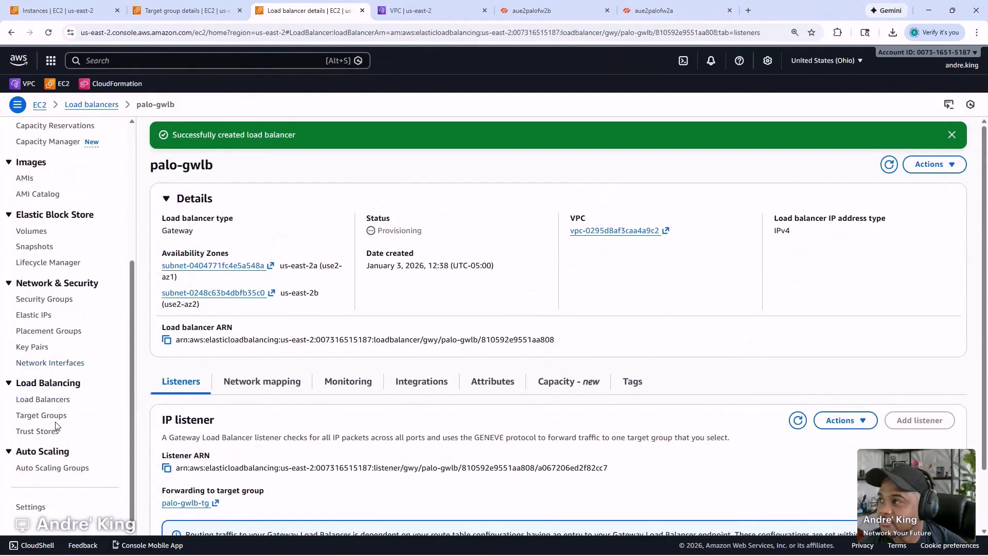
- Refresh the palo-gwlb-tg target health, then switch to the aue2palofw2b firewall tab
left_click_drag(192, 12, 309, 12)
left_click(784, 414)
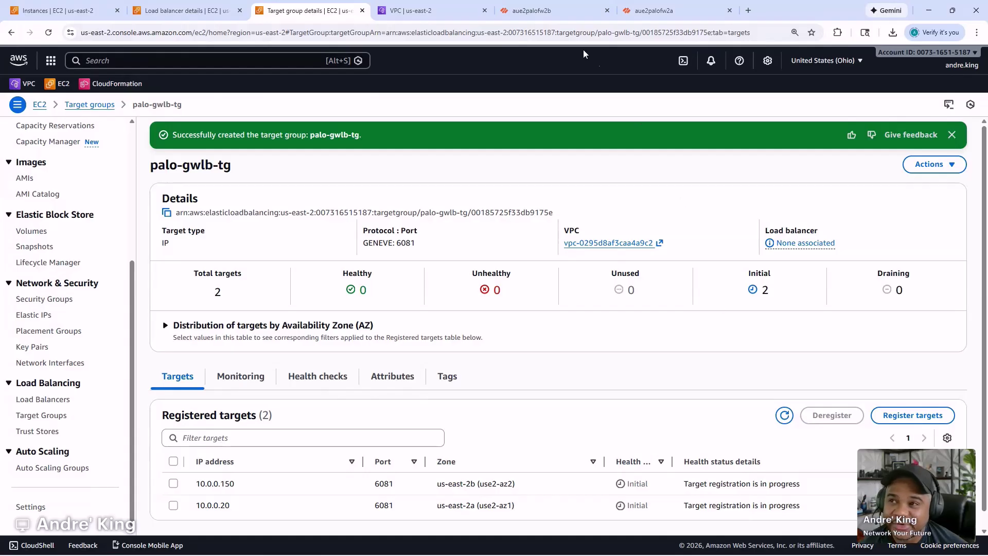
left_click(533, 11)
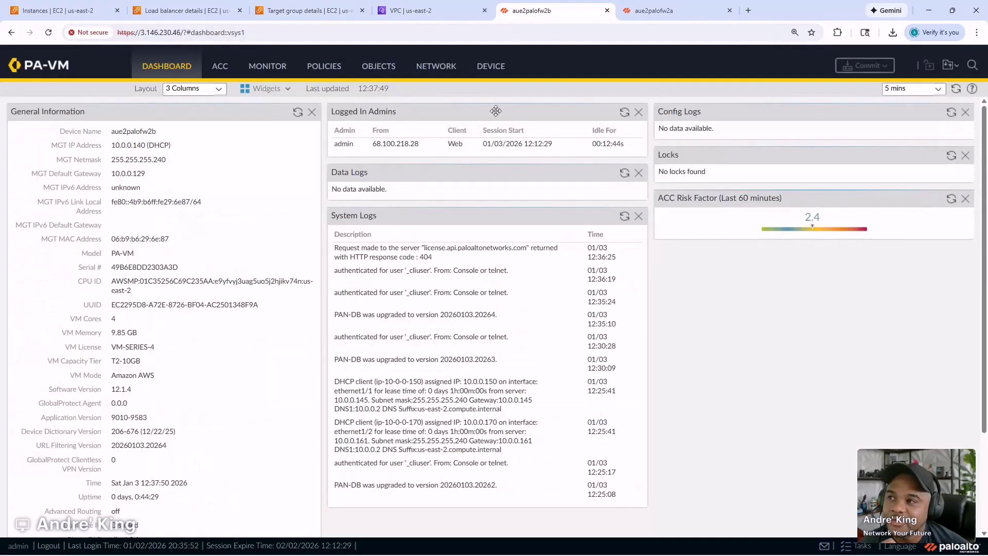
- Switch to the aue2palofw2a firewall, move its tab first, and show its Security policy rules
left_click(319, 72)
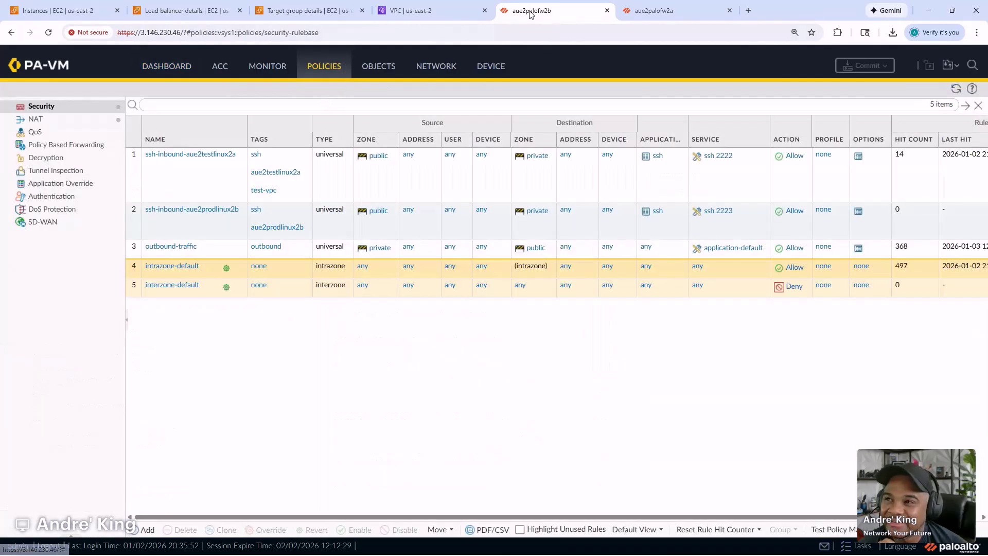
left_click(661, 13)
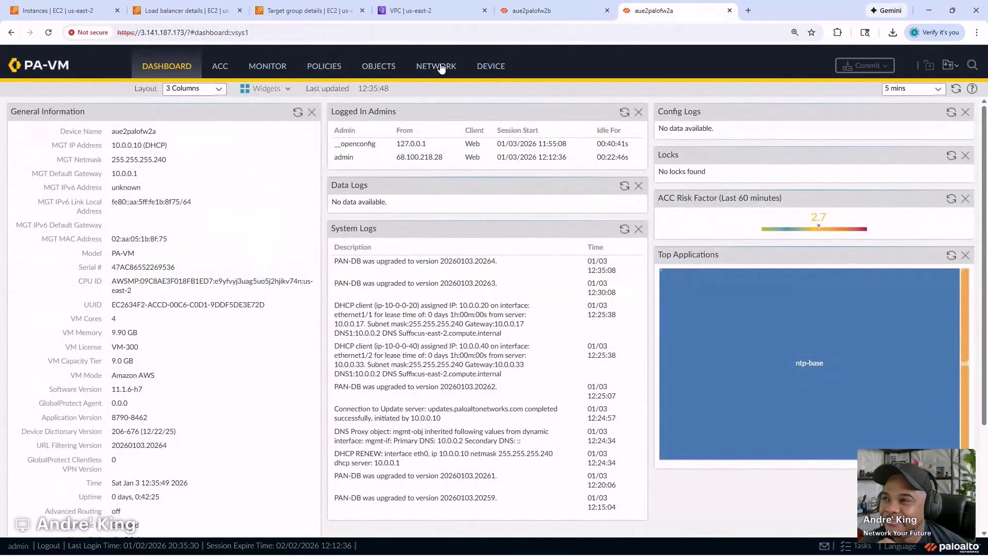
left_click(487, 69)
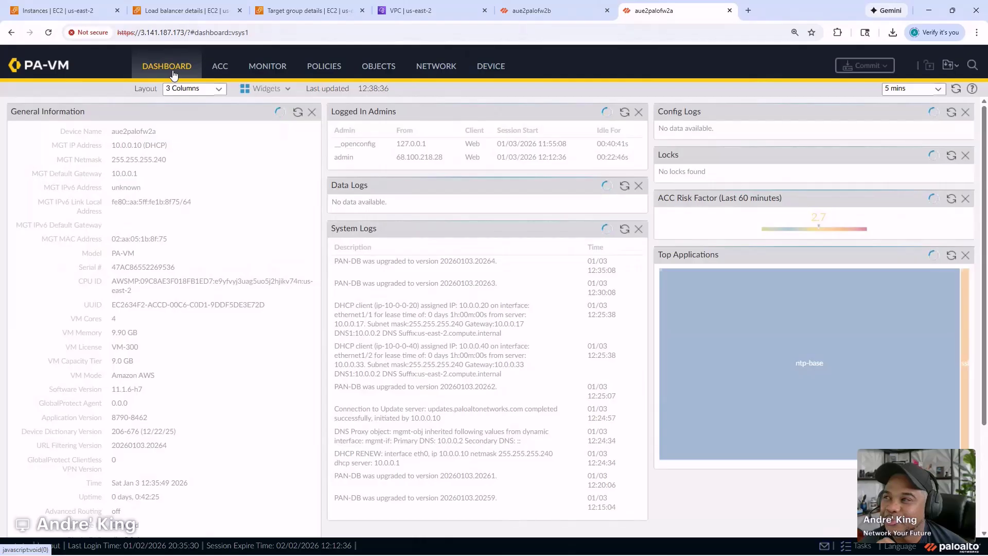
left_click_drag(679, 14, 555, 14)
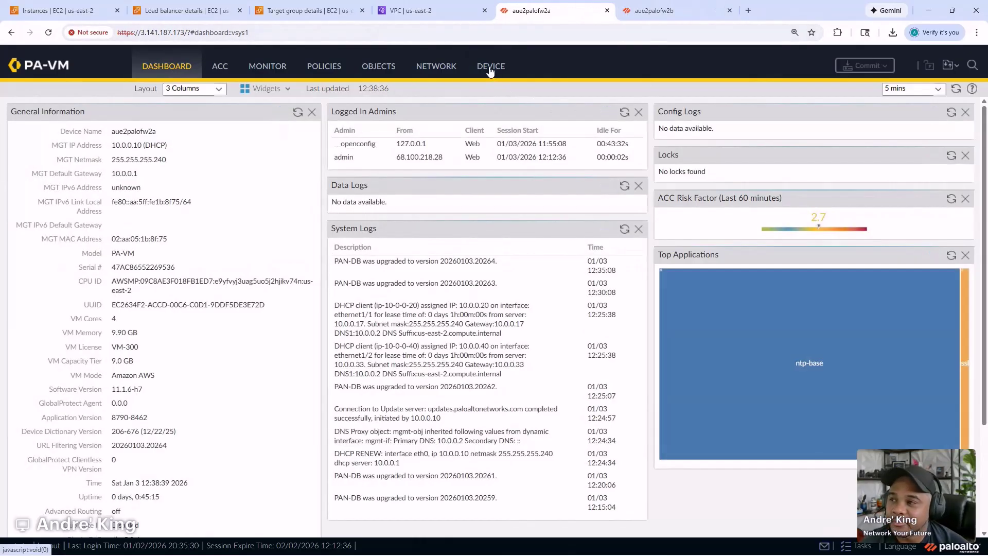
left_click(320, 72)
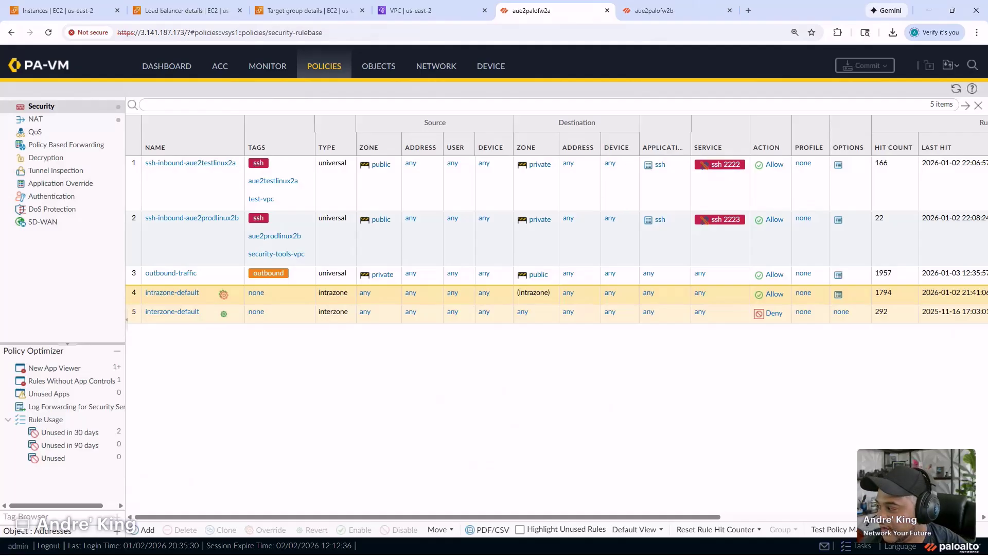
- Mark step 04) Configure GWLB with an x in the Notepad checklist, then move Notepad aside
left_click_drag(480, 307, 646, 107)
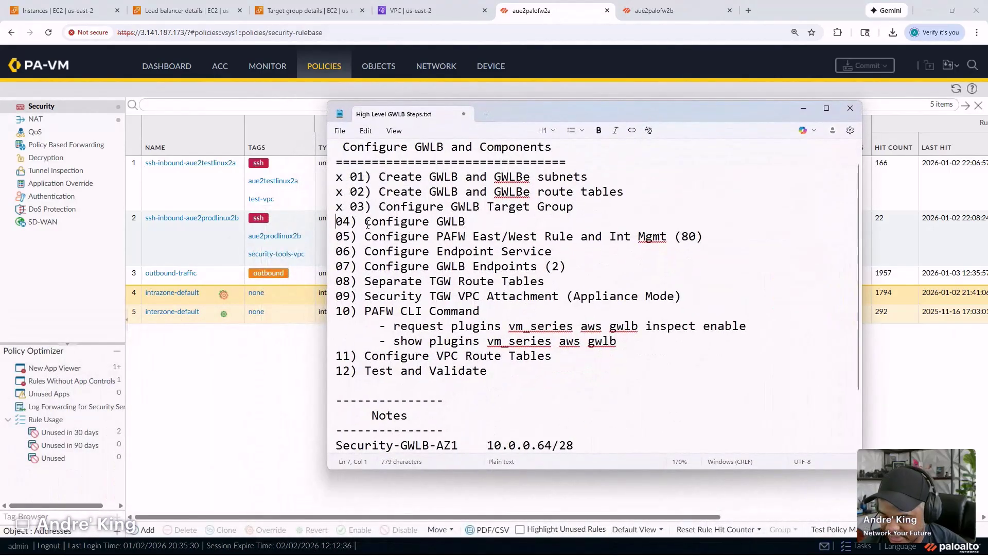
type("x")
left_click_drag(616, 110, 0, 175)
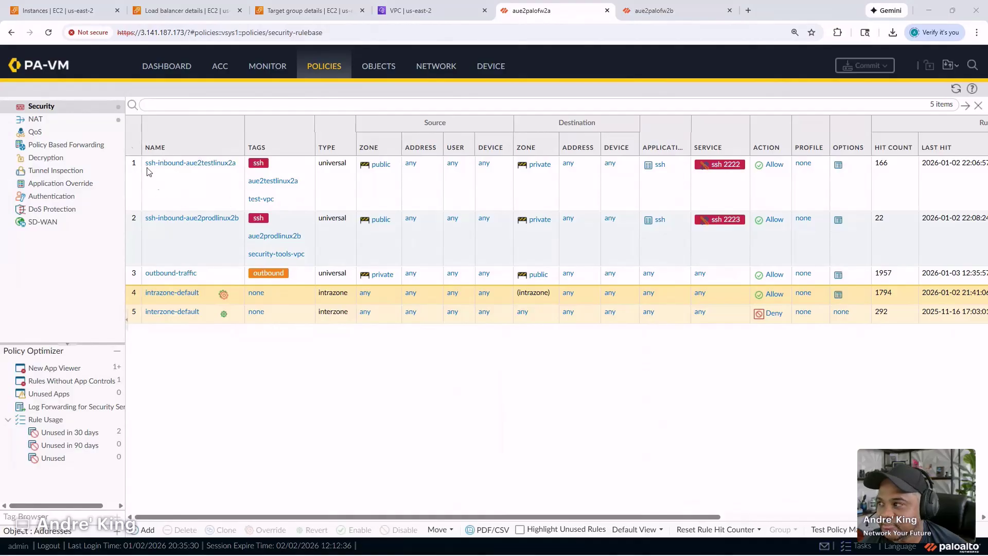
- Start a new rule permit-internal-lan-traffic with source zone private and source address all-vpcs
left_click(148, 529)
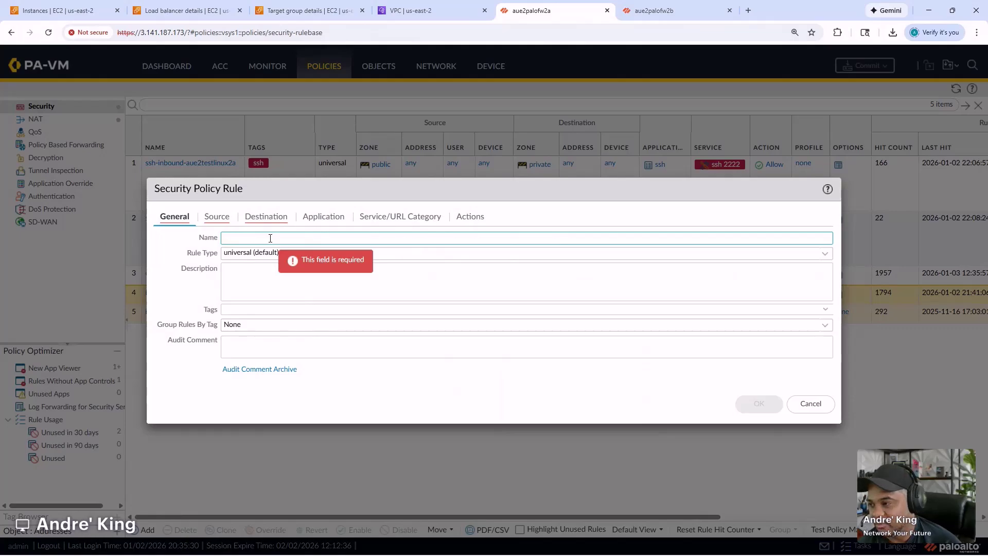
type("permi")
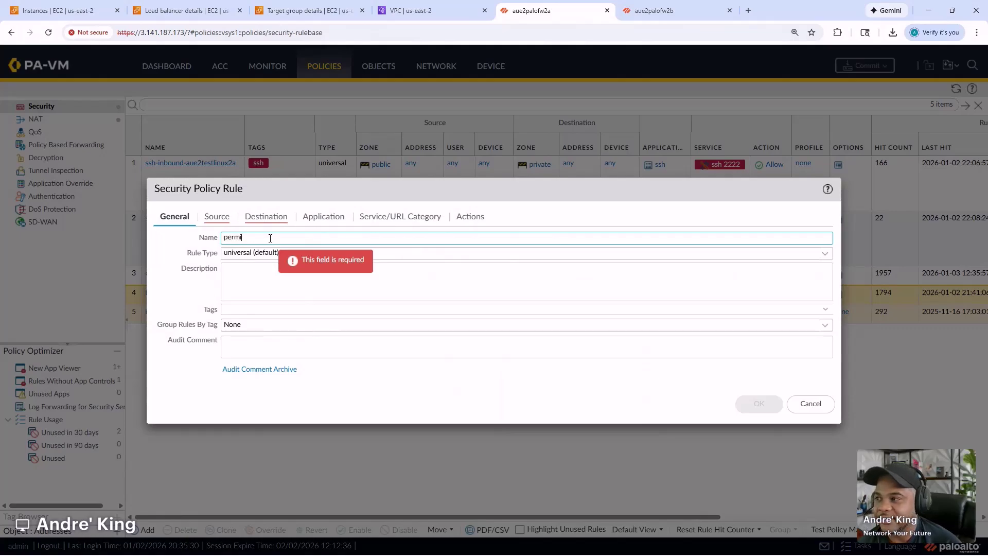
type("t-in")
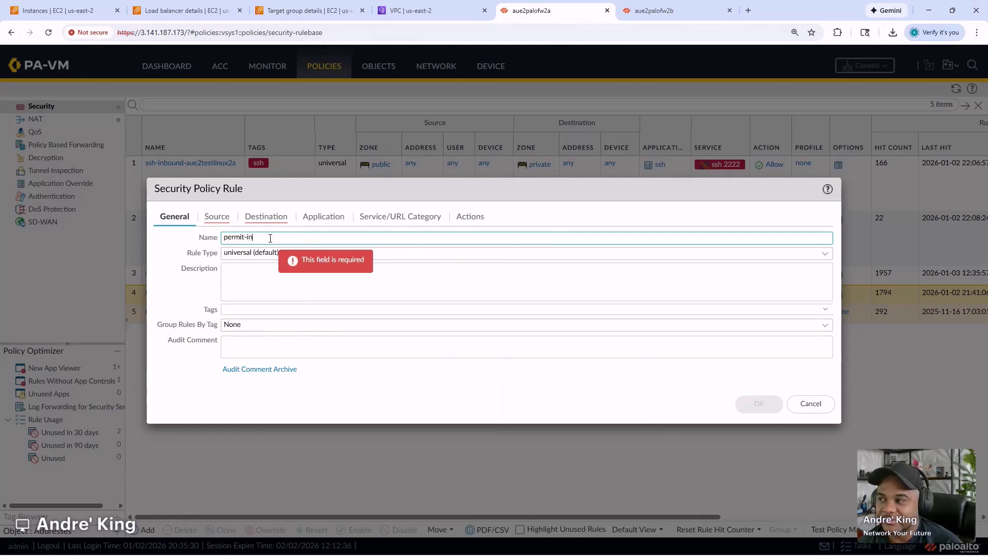
type("ternal-lan-traffic")
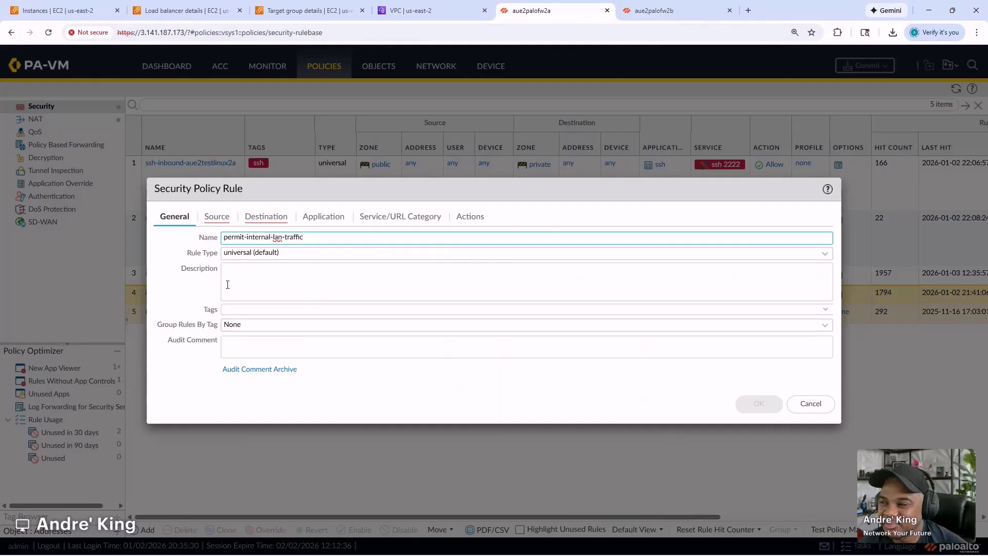
left_click(216, 217)
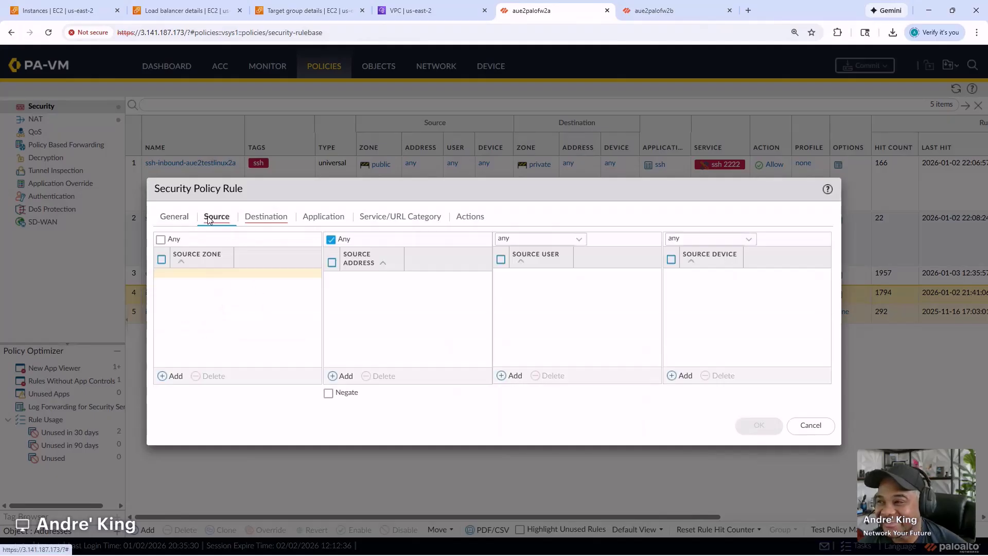
left_click(175, 377)
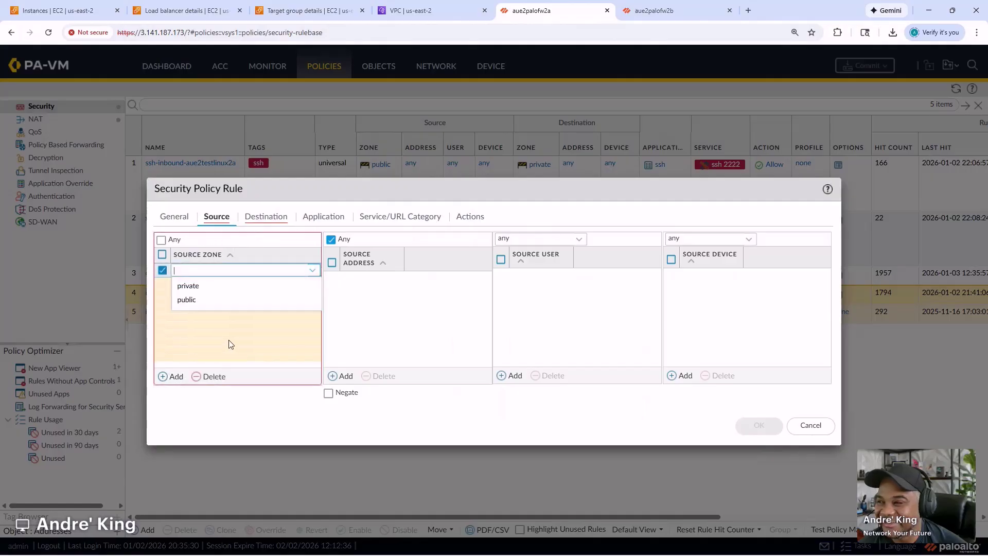
left_click(210, 286)
left_click(355, 308)
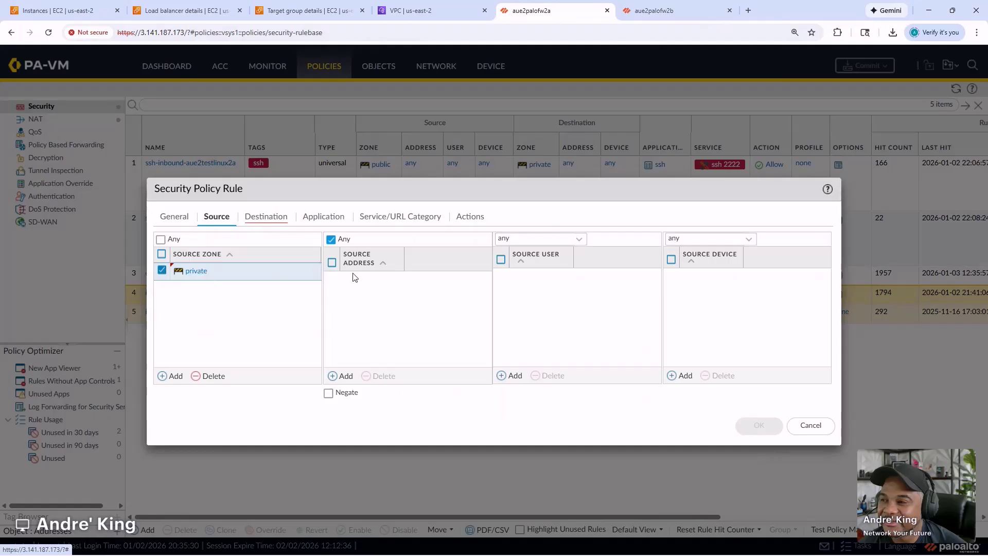
left_click(344, 376)
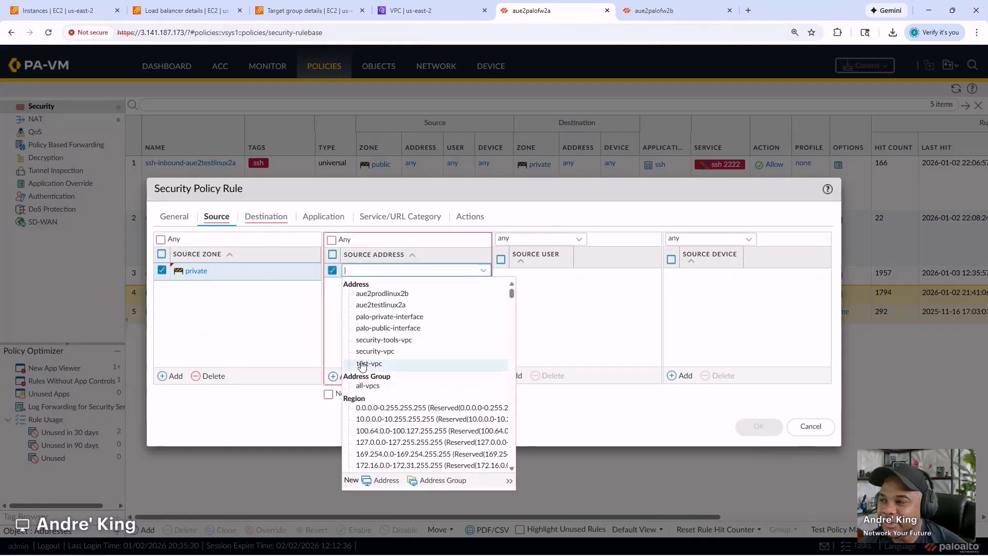
left_click(377, 390)
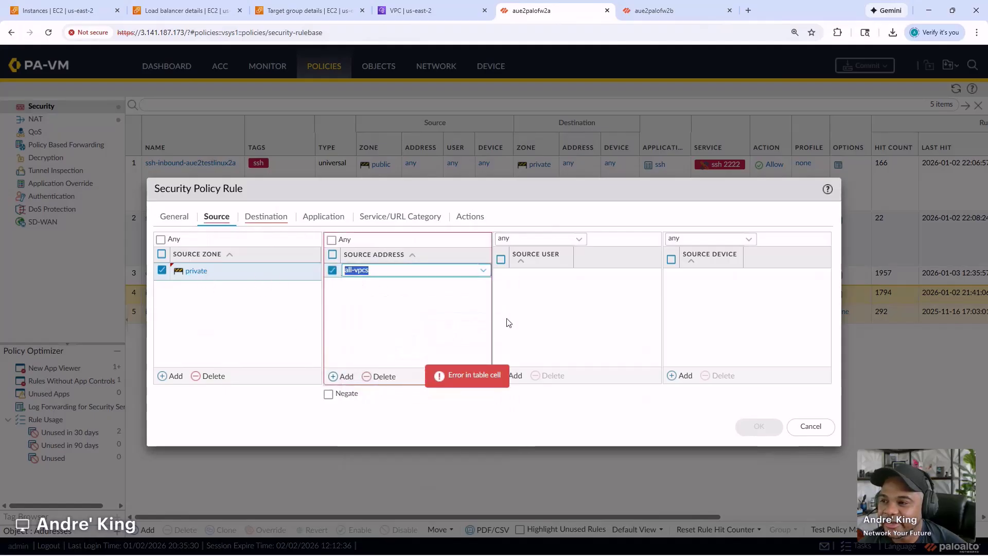
left_click(523, 306)
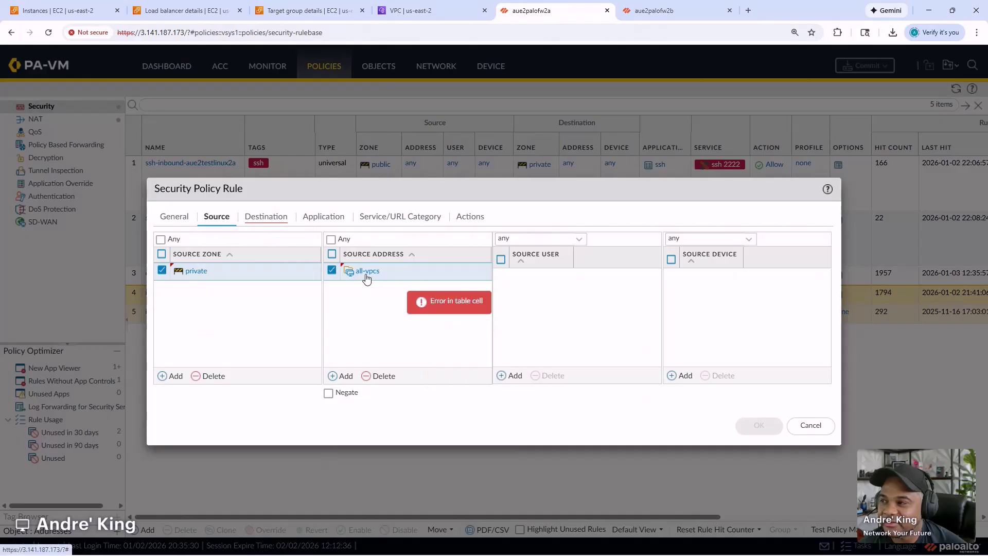
- Set destination zone private and address all-vpcs, service any, action Allow, and save the rule
left_click(254, 219)
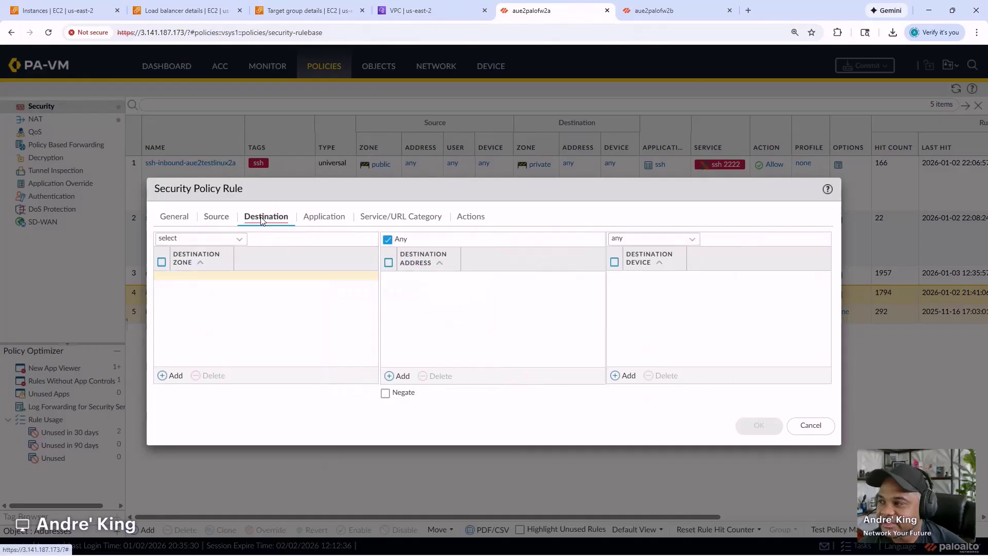
left_click(175, 376)
left_click(188, 286)
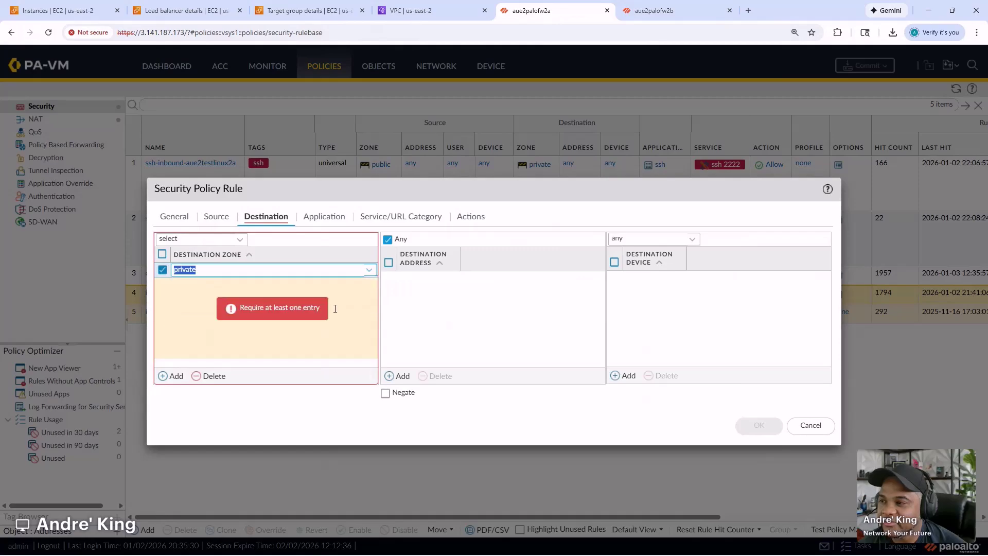
left_click(401, 376)
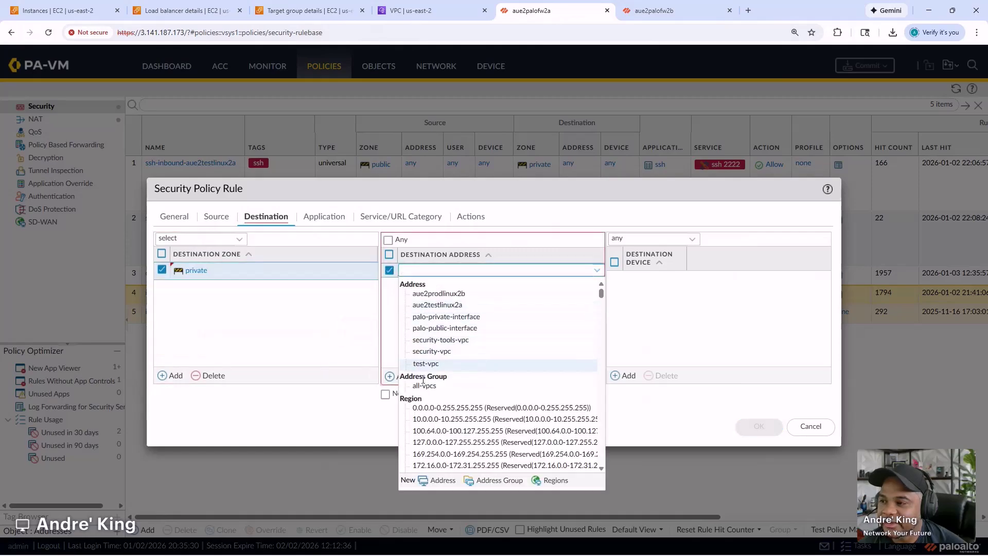
left_click(425, 386)
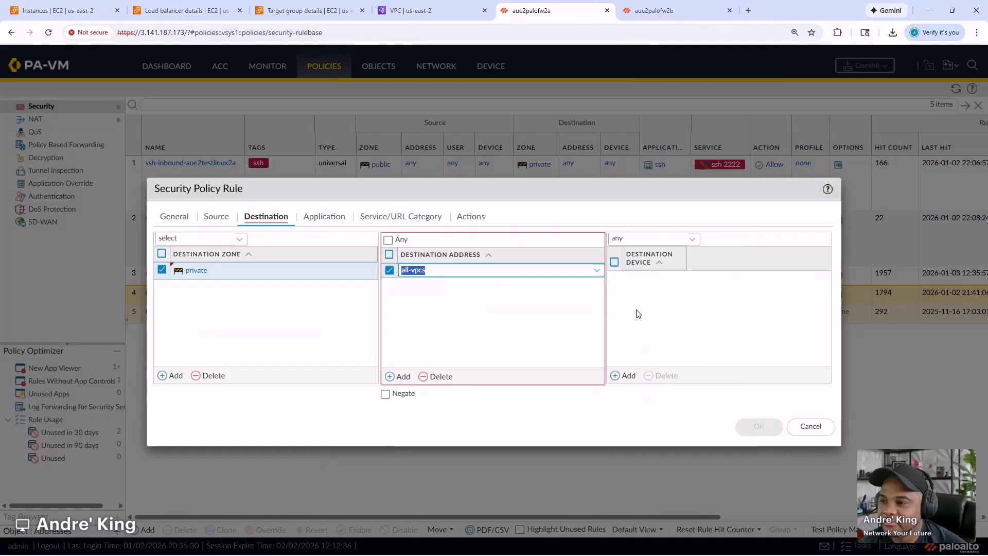
left_click(324, 217)
left_click(409, 217)
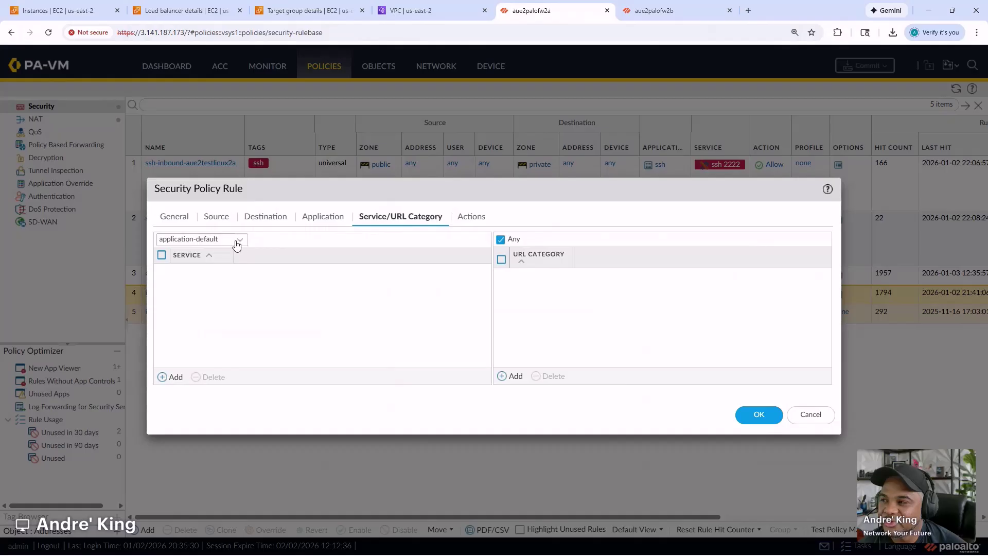
left_click(242, 244)
left_click(194, 270)
left_click(469, 217)
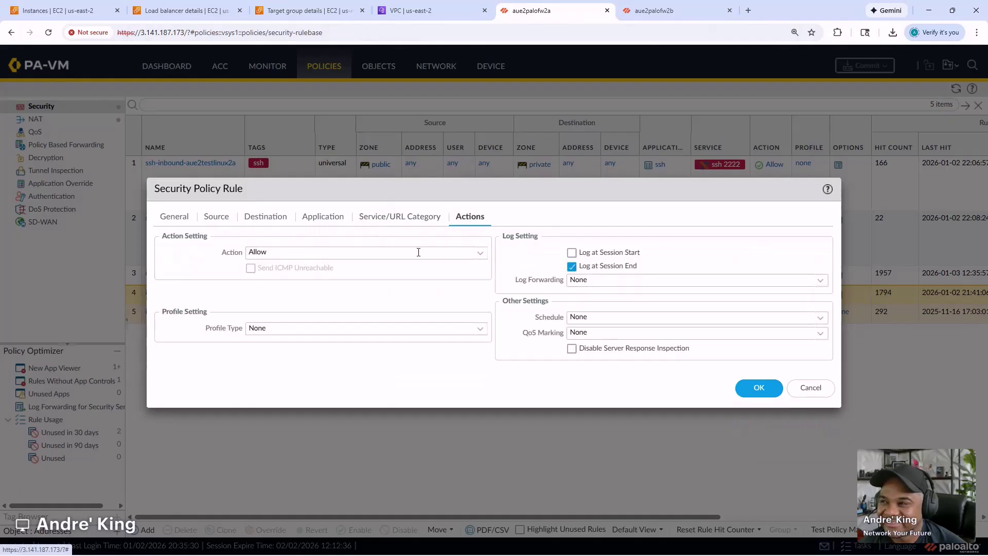
left_click(759, 388)
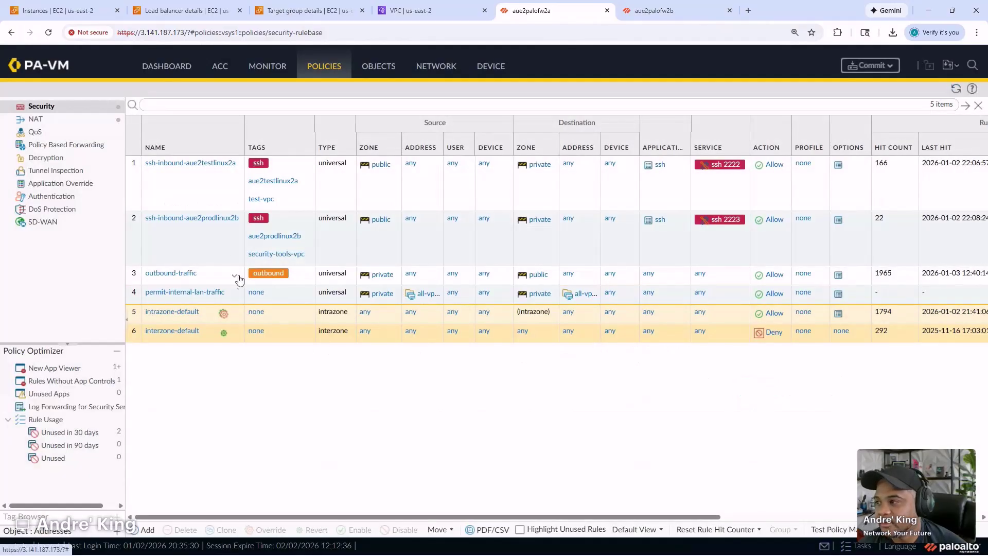
- Drag permit-internal-lan-traffic above outbound-traffic so it becomes rule 3
mouse_move(302, 297)
left_mouse_down()
mouse_move(300, 269)
mouse_move(302, 280)
mouse_move(277, 281)
mouse_move(287, 283)
mouse_move(285, 271)
left_mouse_up()
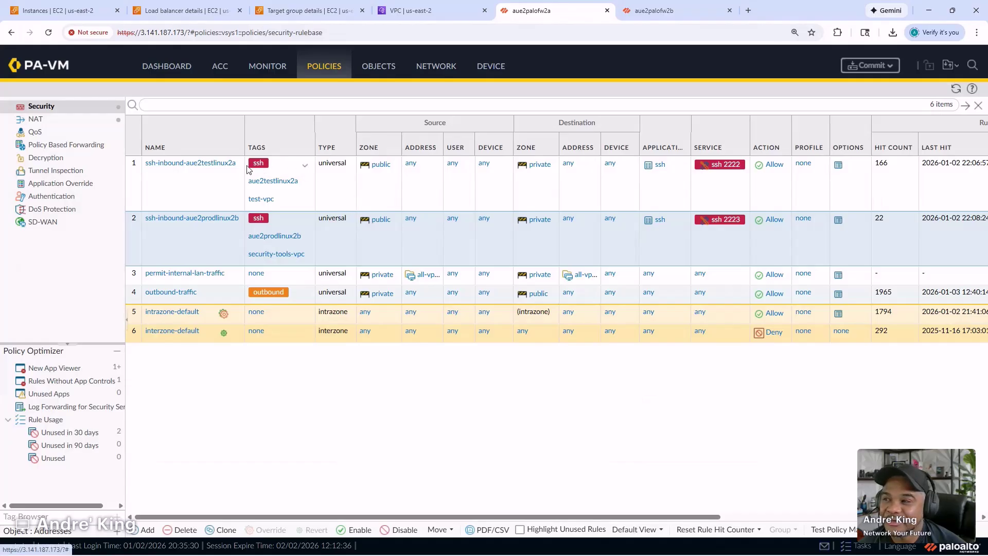
- Go to NETWORK > Network Profiles > Interface Mgmt to list the eth1-1 and eth1-2 profiles
left_click(367, 74)
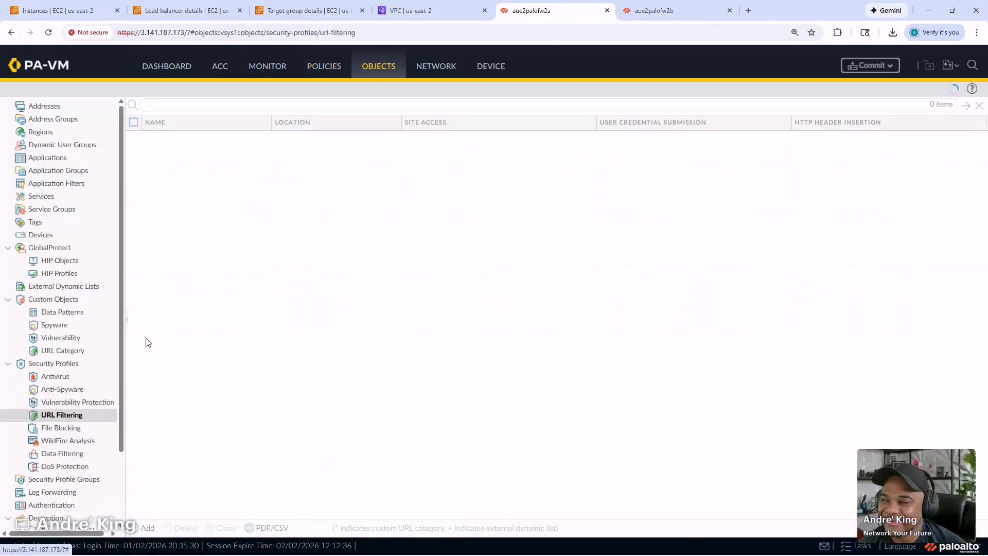
scroll(67, 381, "down", 3)
scroll(69, 387, "down", 1)
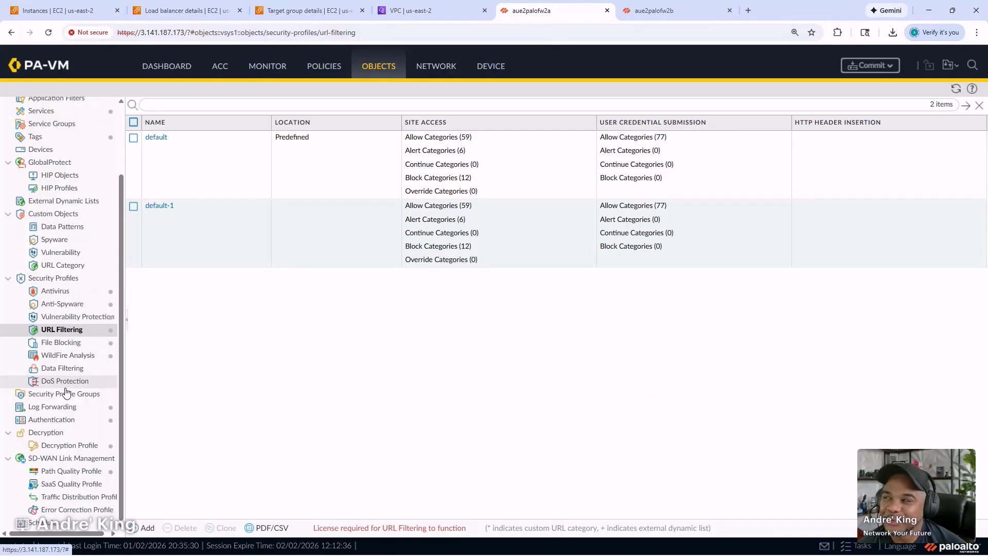
scroll(62, 395, "up", 4)
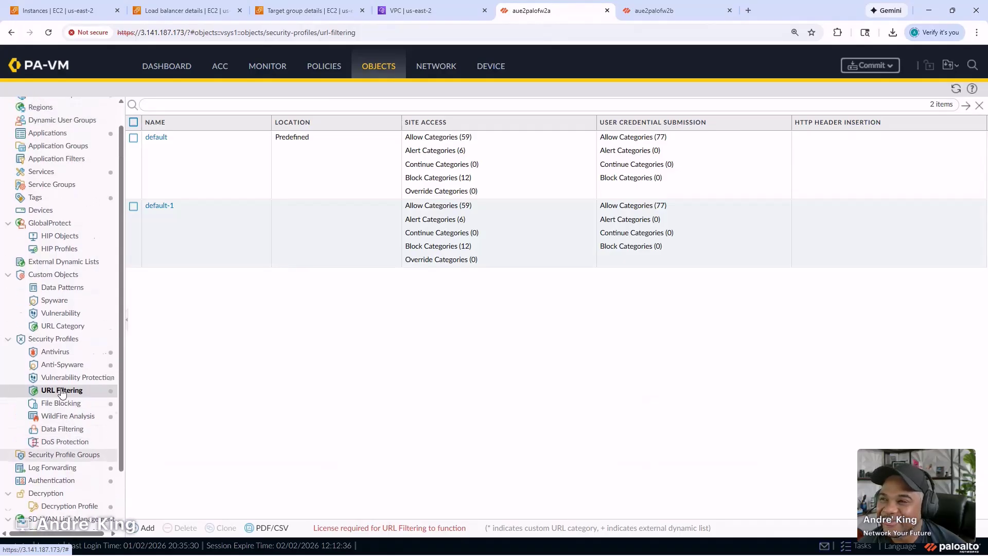
left_click(436, 67)
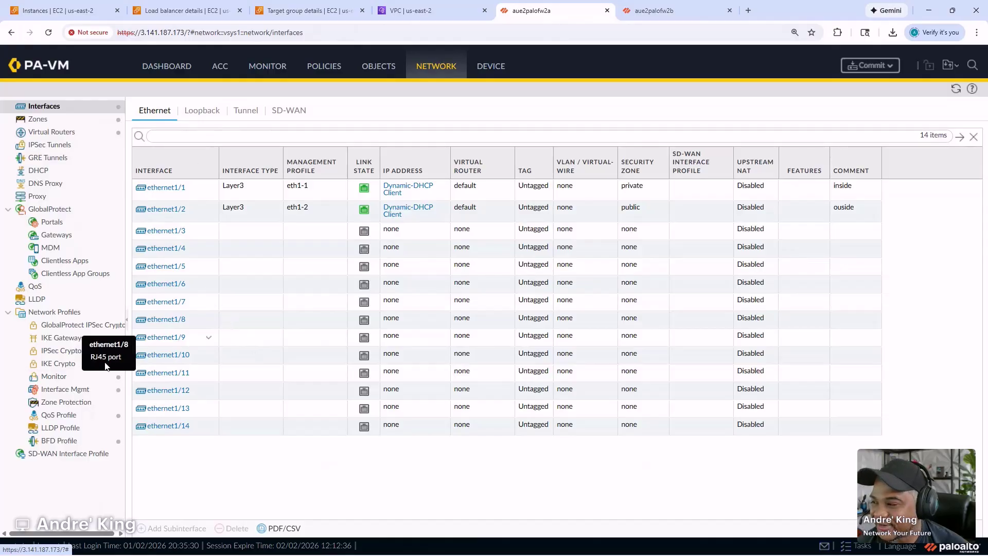
left_click(65, 390)
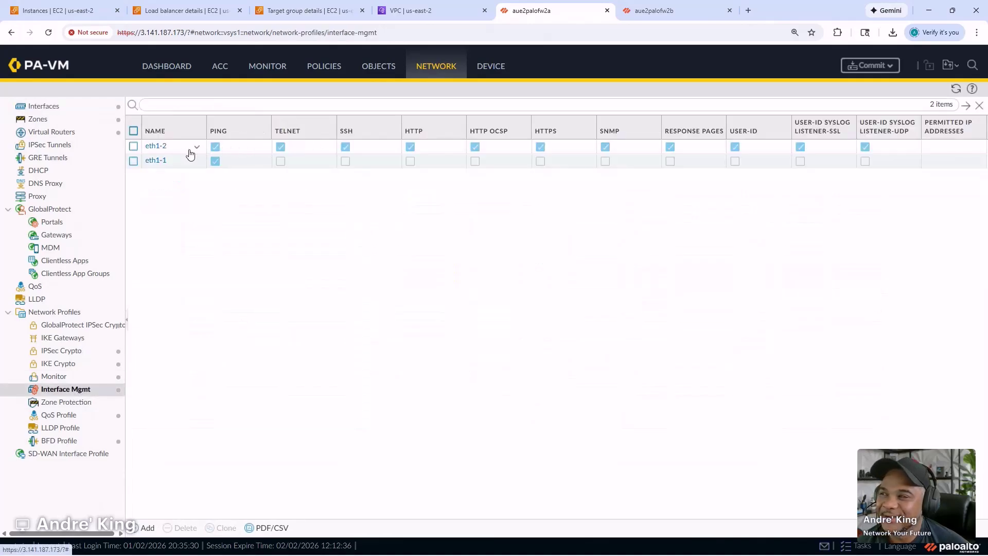
- Uncheck every management service in the eth1-2 profile and save it
left_click(157, 147)
left_click(319, 199)
left_click(318, 213)
left_click(318, 227)
left_click(318, 241)
left_click(318, 277)
left_click(319, 290)
left_click(318, 303)
left_click(318, 317)
left_click(318, 331)
left_click(318, 345)
left_click(318, 358)
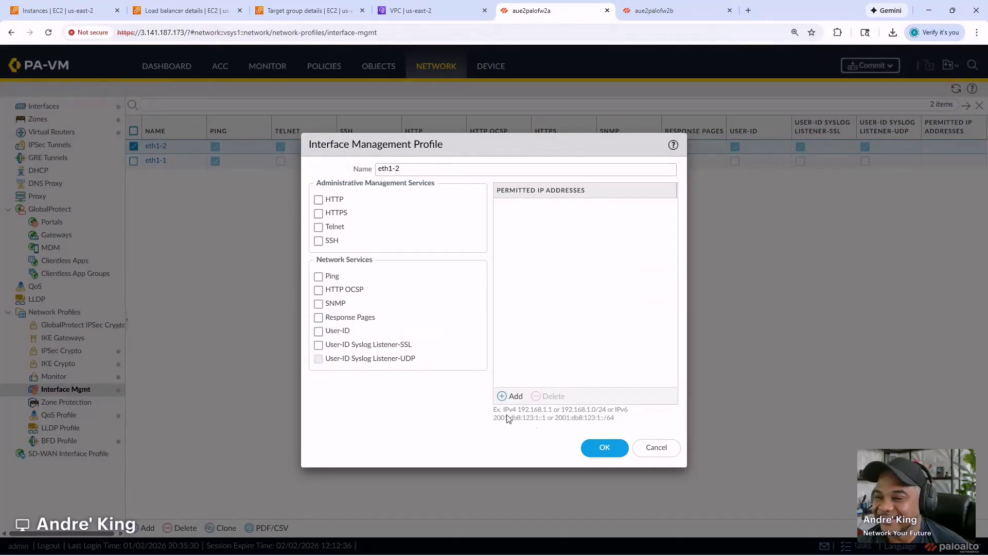
left_click(604, 447)
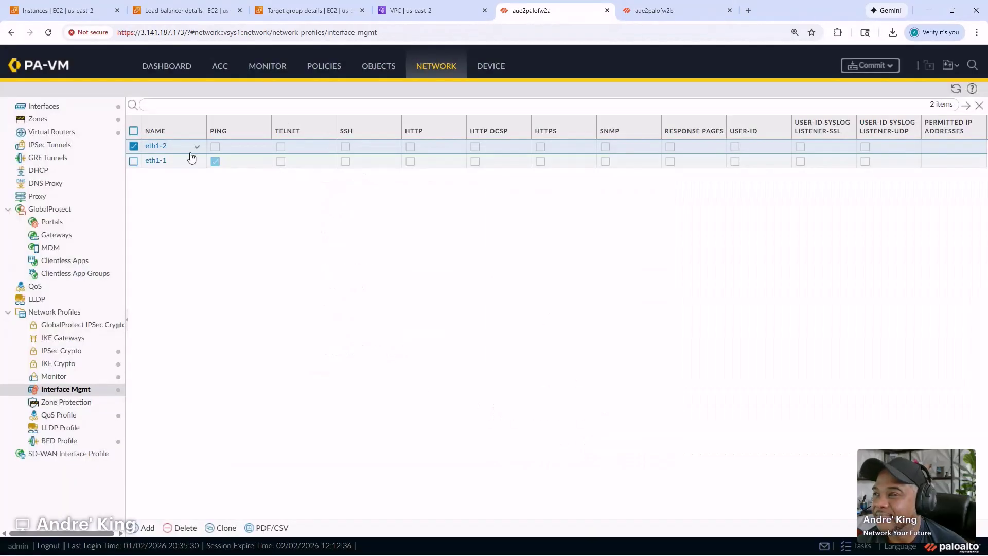
- Rename eth1-1 to gwlb-health-check, allow HTTP, and permit only 10.0.0.0/24
left_click(162, 161)
triple_click(400, 169)
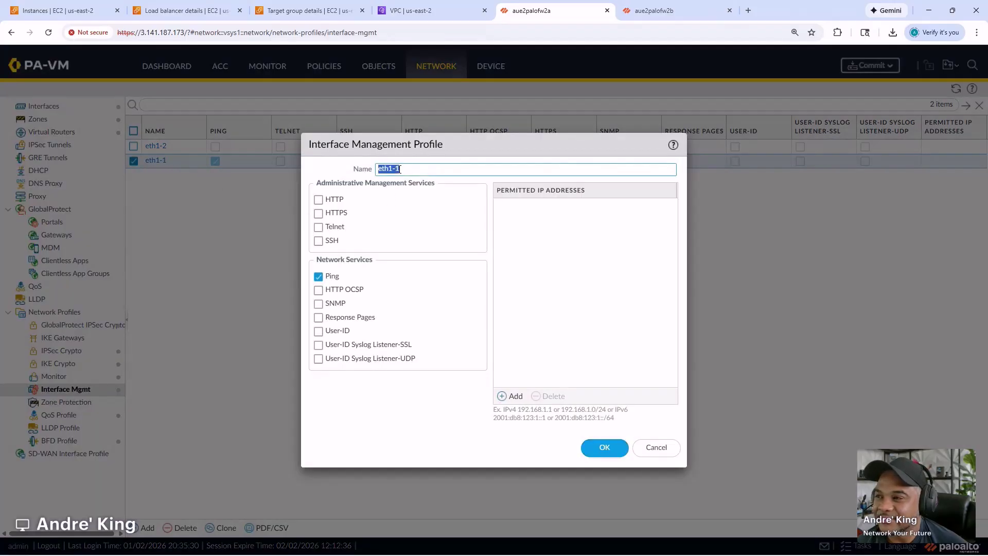
type("gwlb-heal")
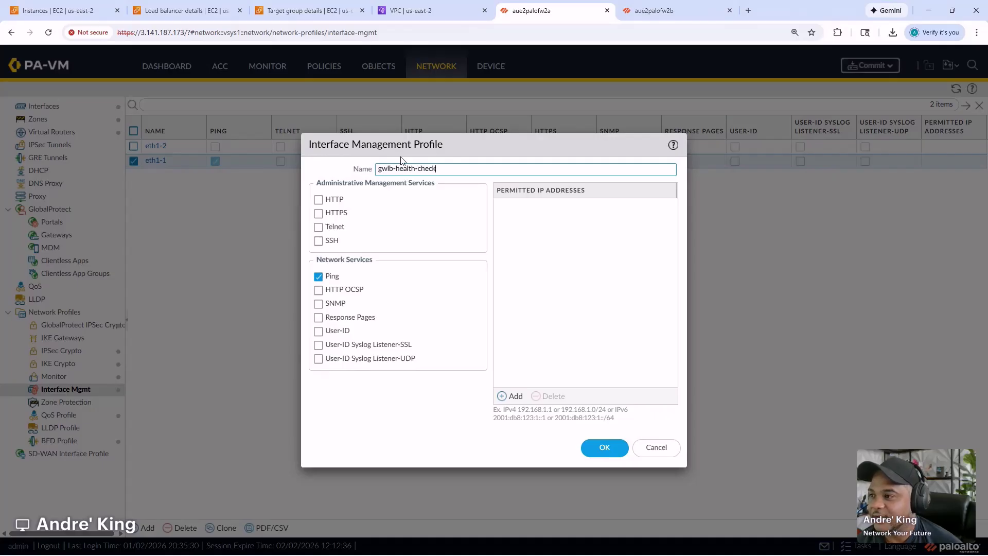
left_click(319, 199)
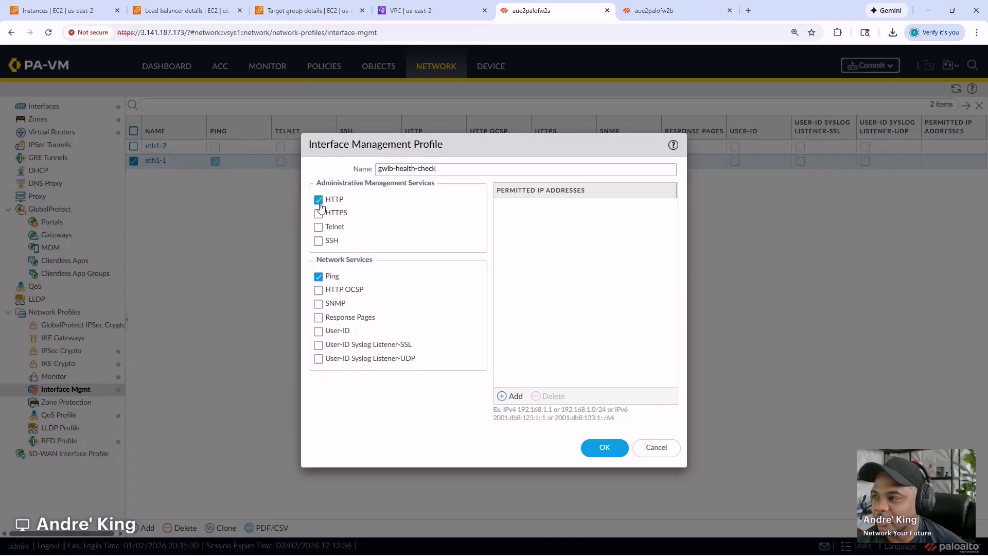
left_click(512, 396)
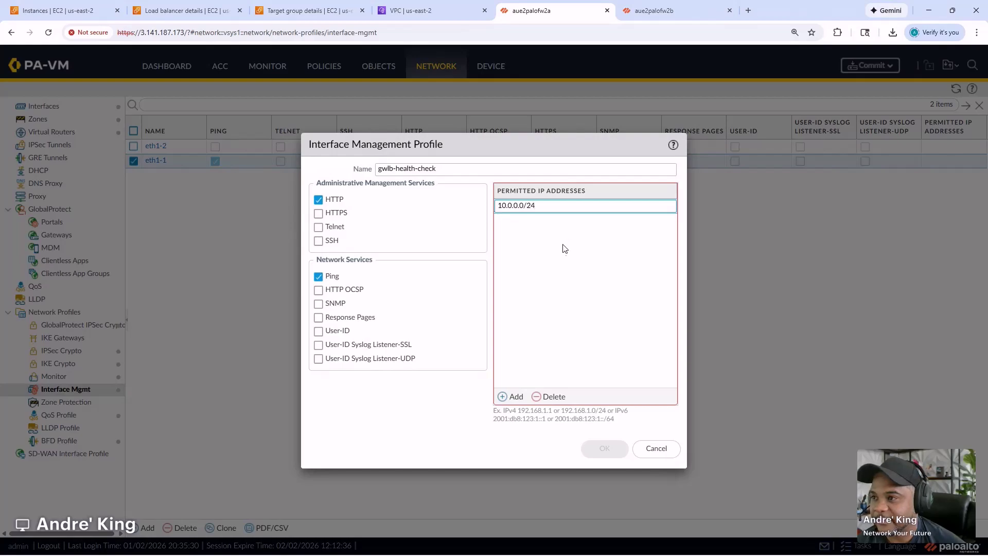
left_click(571, 405)
left_click(604, 448)
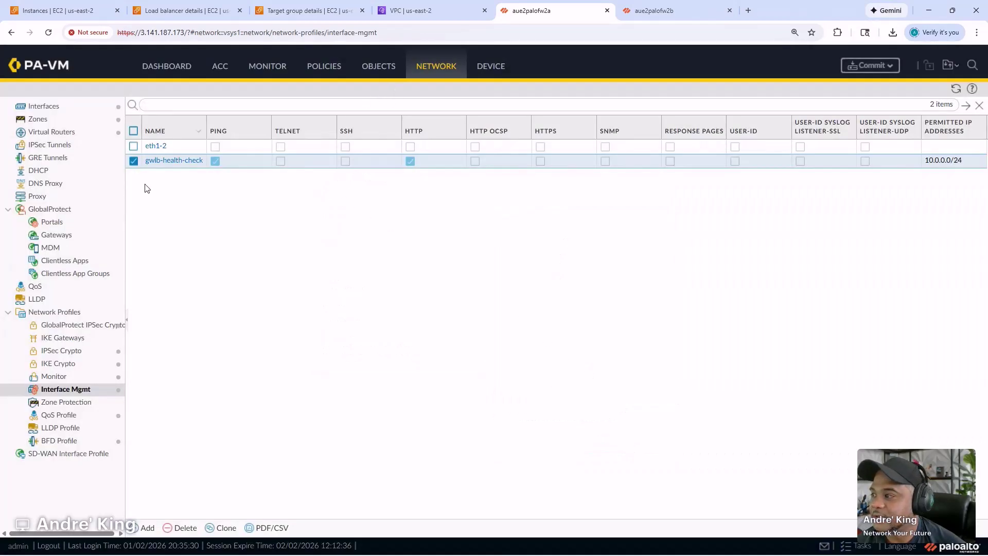
- Commit the PA-VM firewall changes and refresh palo-gwlb-tg to see both targets in Initial health checks
left_click(882, 65)
left_click(607, 458)
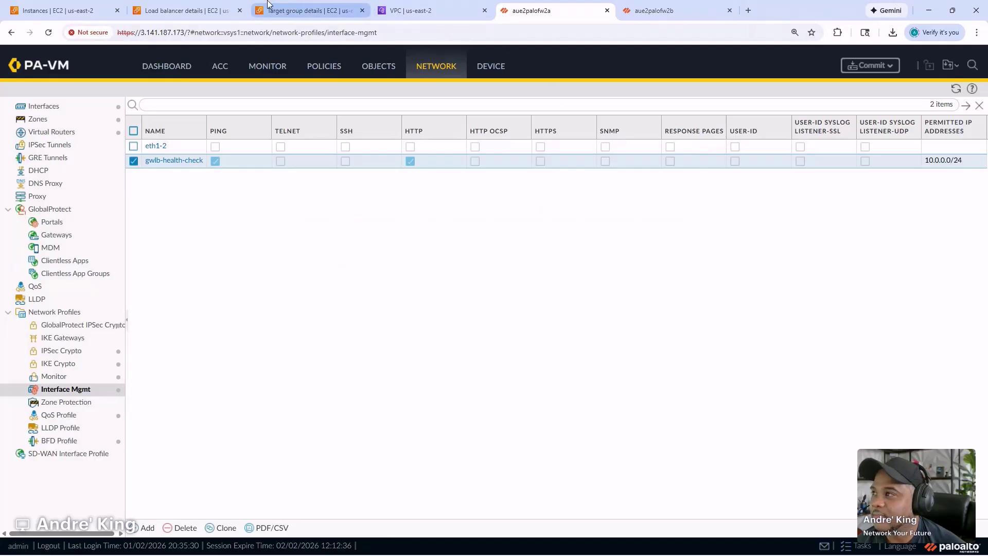
left_click(309, 9)
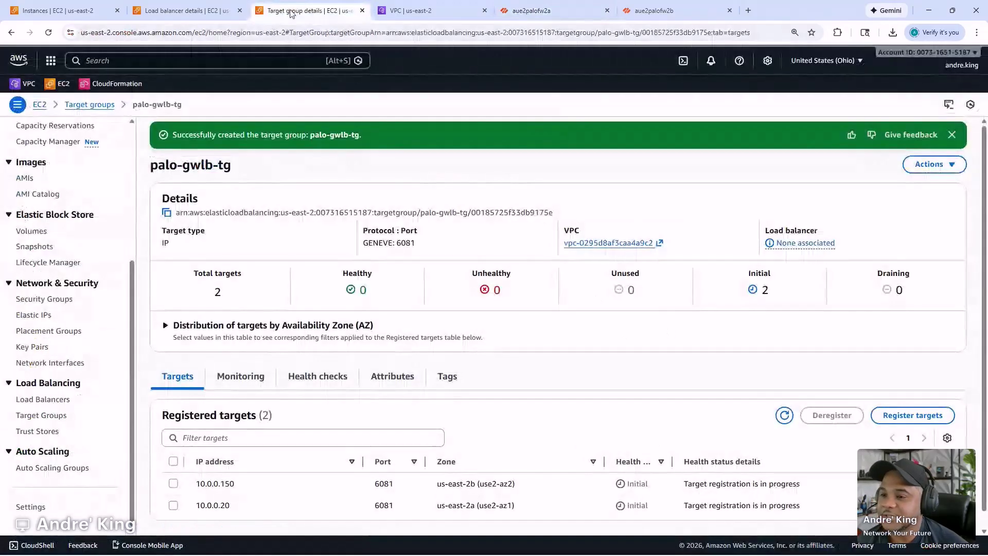
left_click(792, 419)
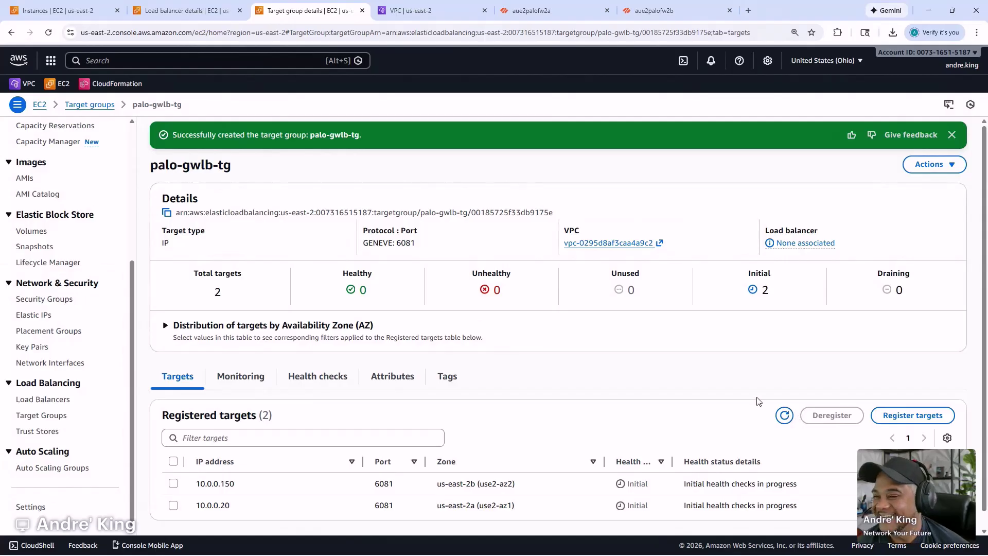
- Copy the name permit-internal-lan-traffic from aue2palofw2a's existing rule for reuse on aue2palofw2b
left_click(655, 9)
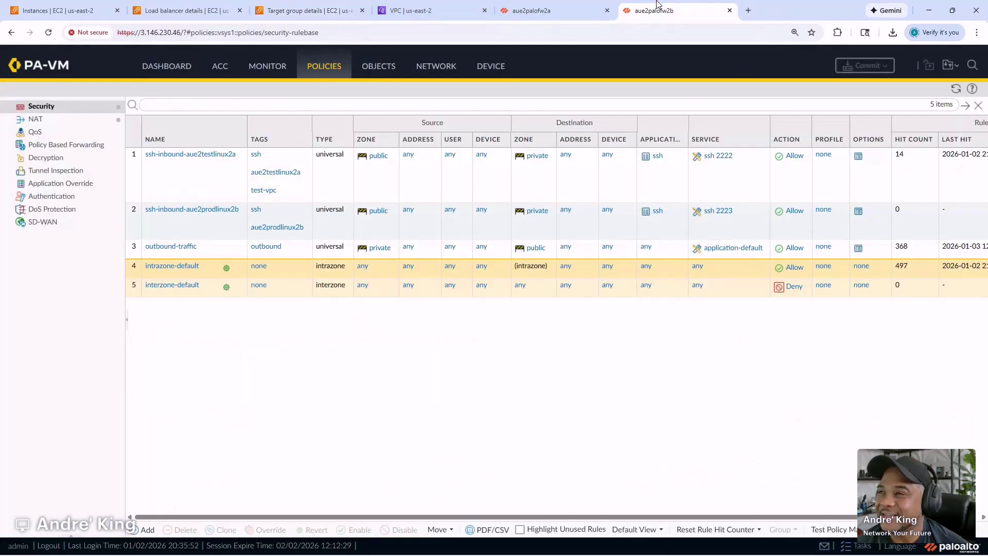
left_click(574, 6)
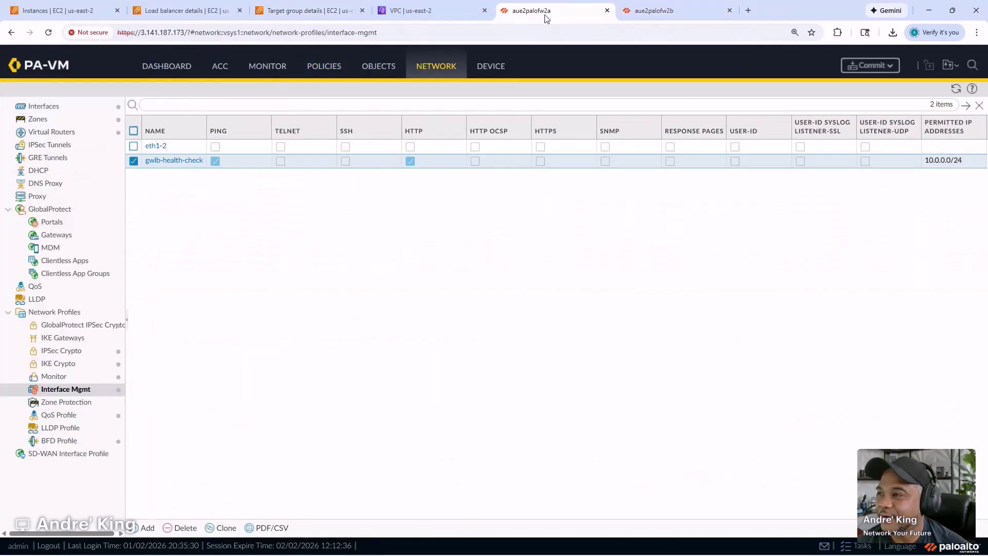
left_click(660, 7)
left_click(596, 6)
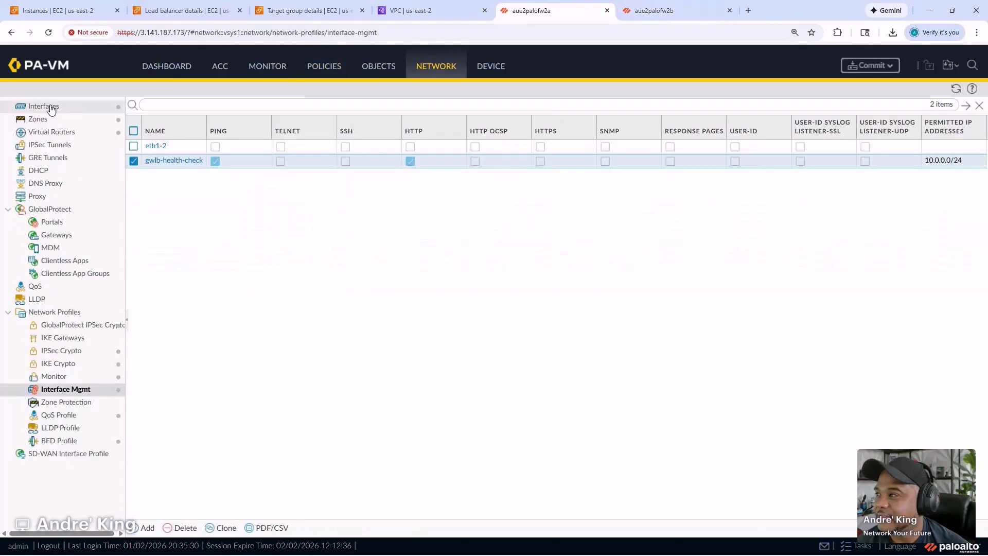
left_click(325, 70)
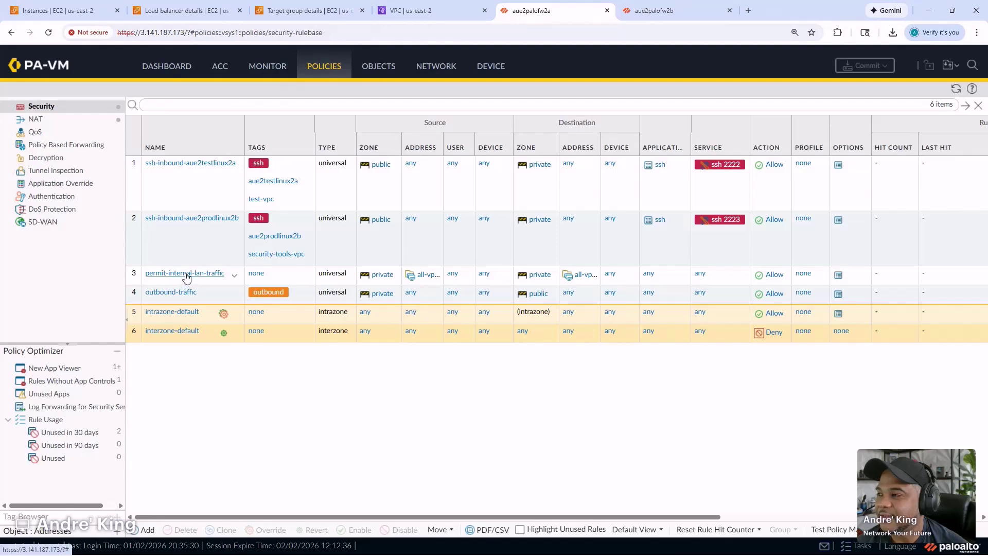
left_click(186, 276)
triple_click(305, 238)
key("ctrl+c")
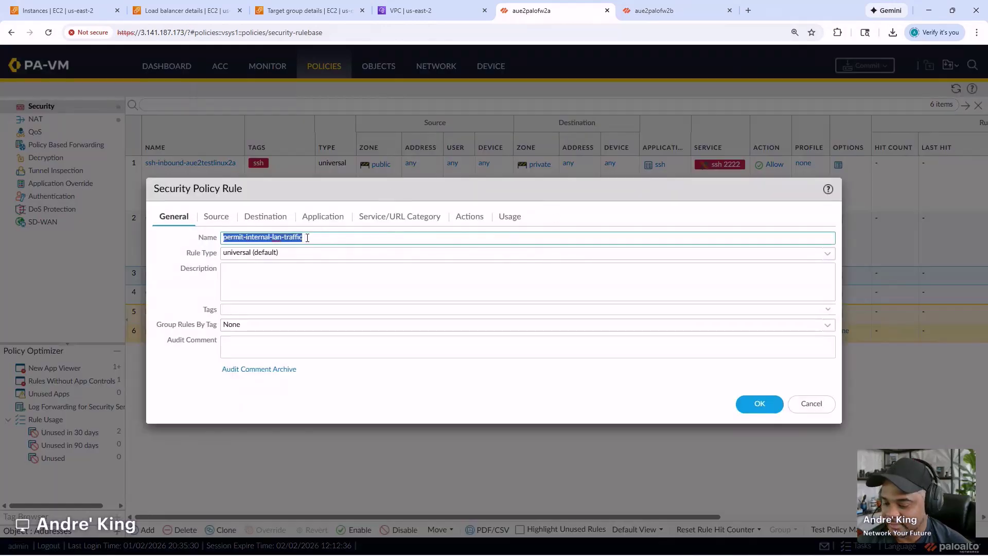
left_click(650, 8)
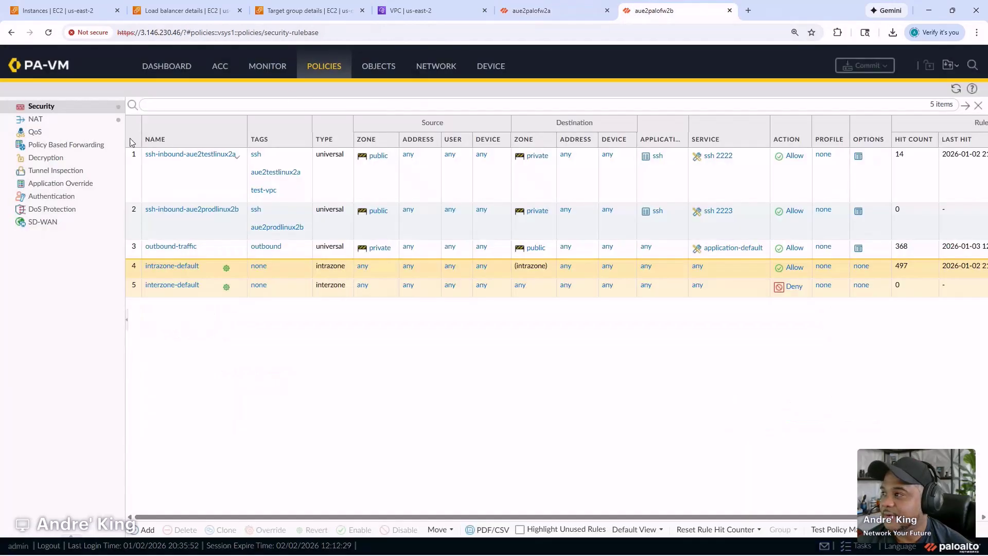
- Start rule permit-internal-lan-traffic after rule 2 with source zone private and source address all-vpcs
left_click(202, 224)
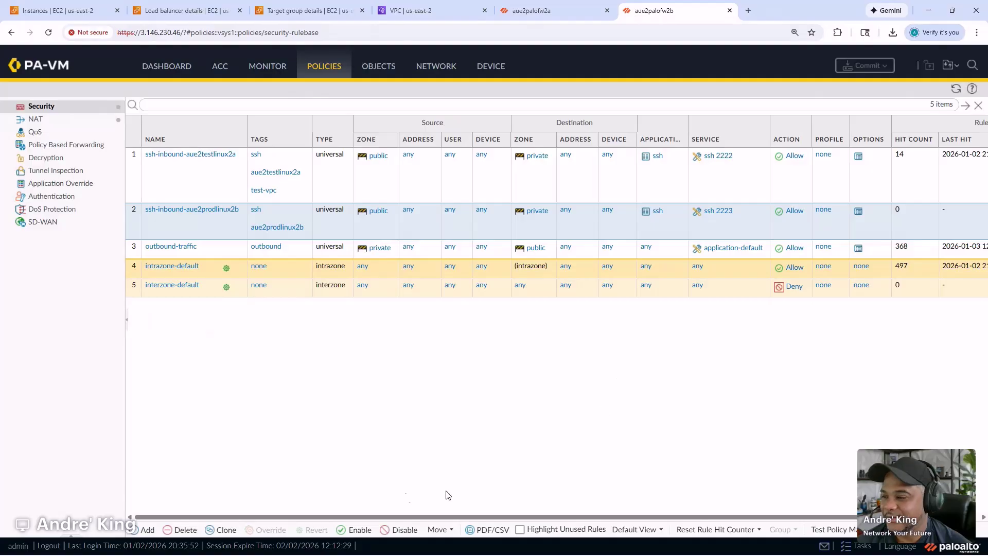
left_click(147, 530)
key("ctrl+v")
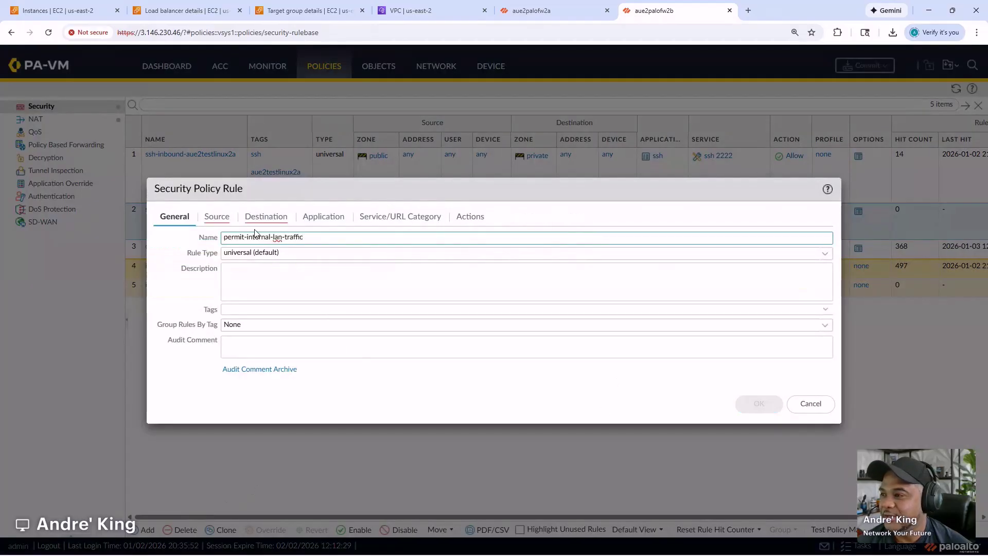
left_click(225, 219)
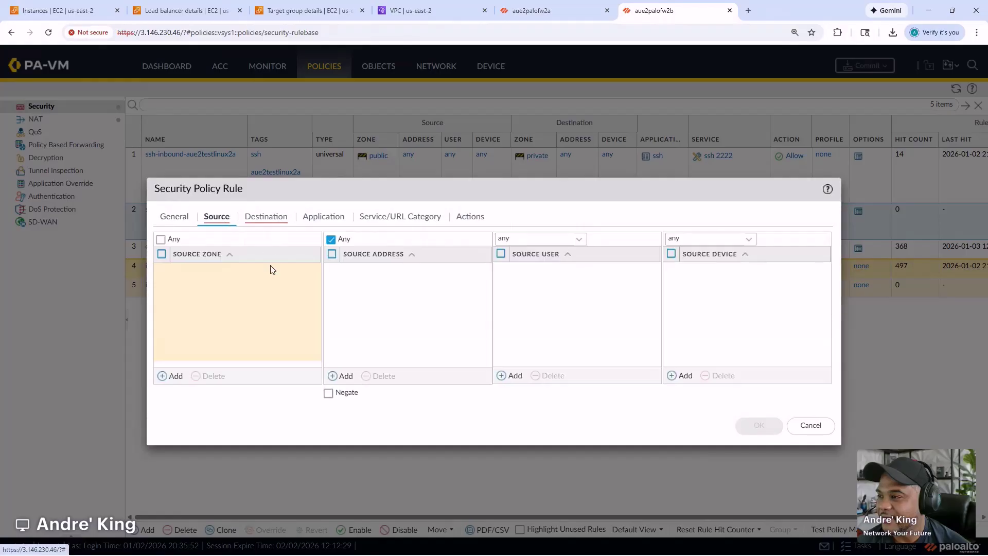
left_click(176, 376)
left_click(199, 286)
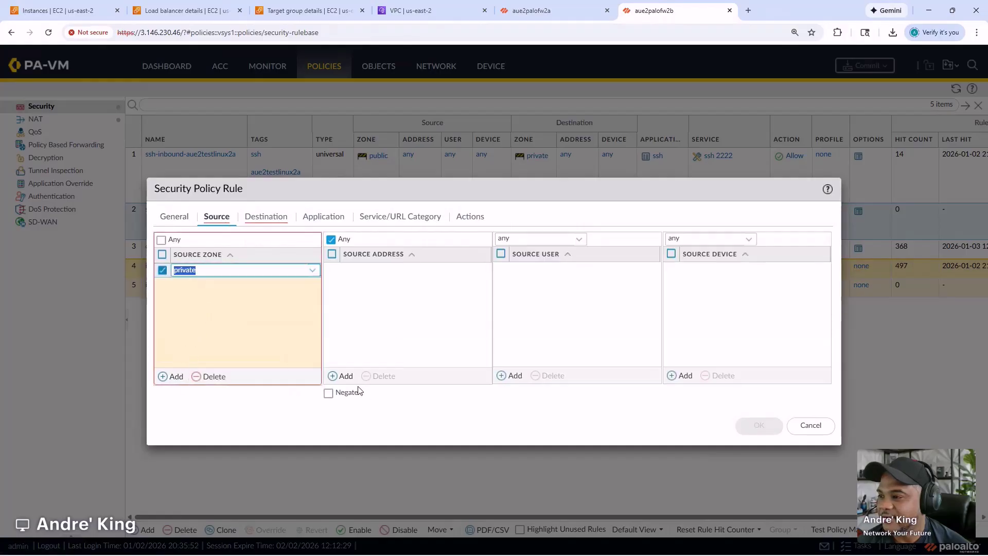
left_click(342, 376)
left_click(399, 385)
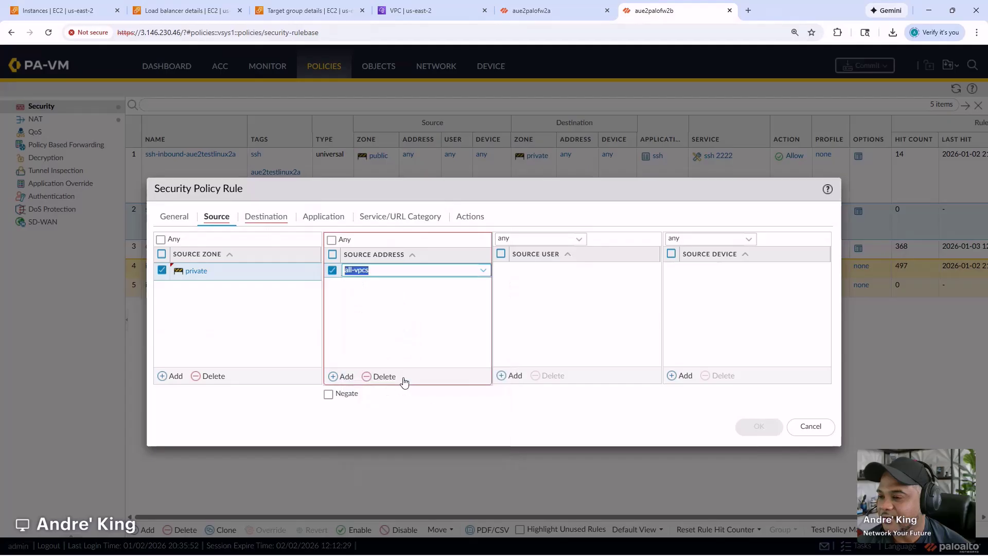
- Set destination zone private and address all-vpcs, service any, and save the rule
left_click(268, 218)
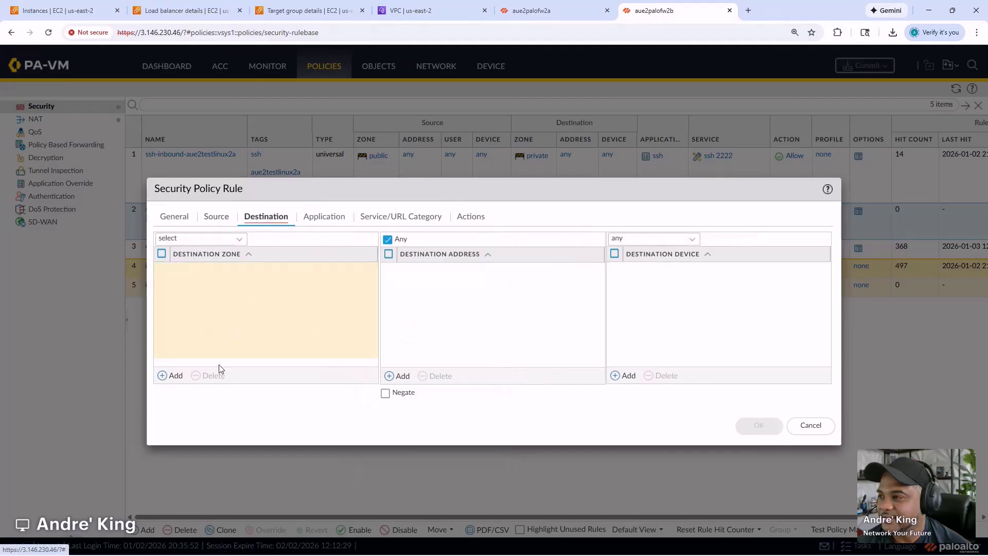
left_click(176, 376)
left_click(194, 285)
left_click(399, 376)
left_click(431, 387)
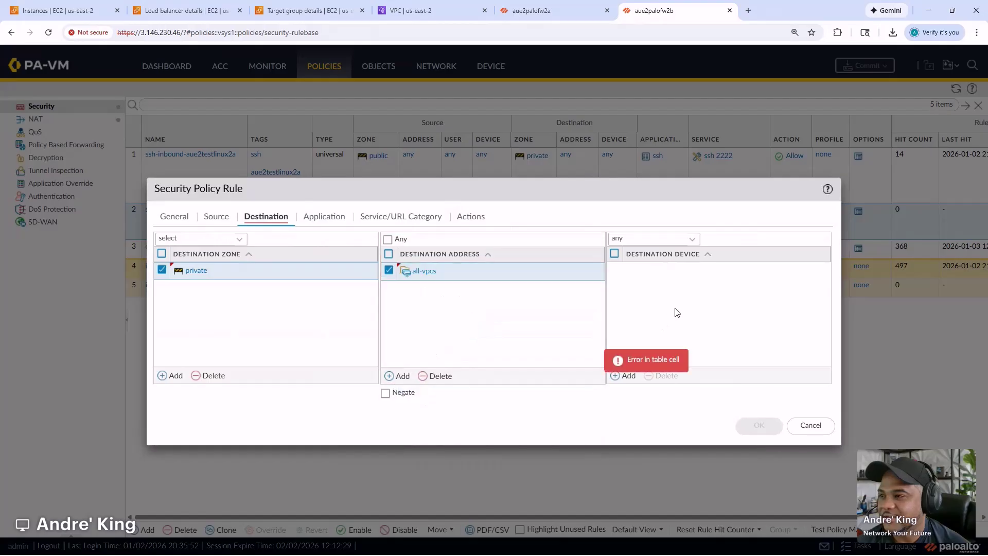
left_click(331, 217)
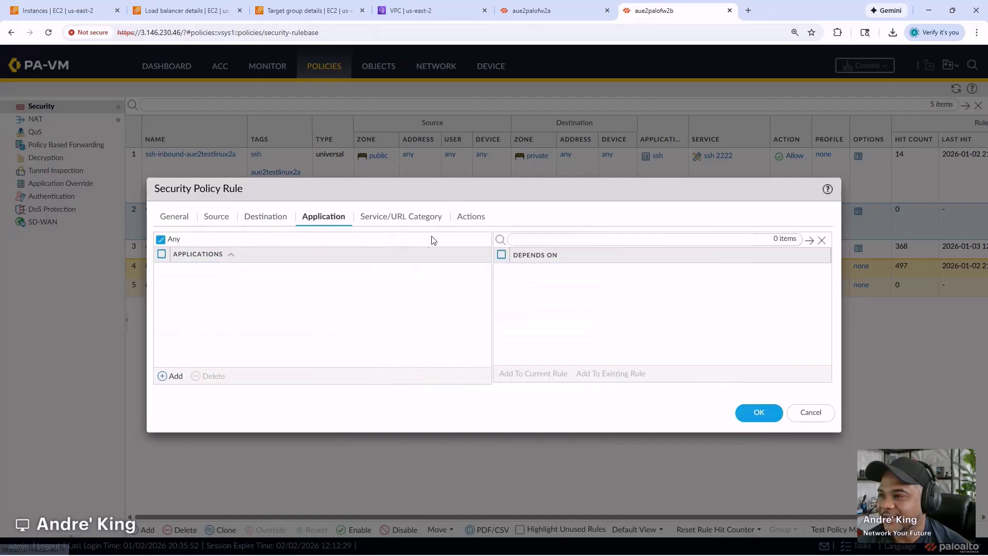
left_click(391, 217)
left_click(239, 241)
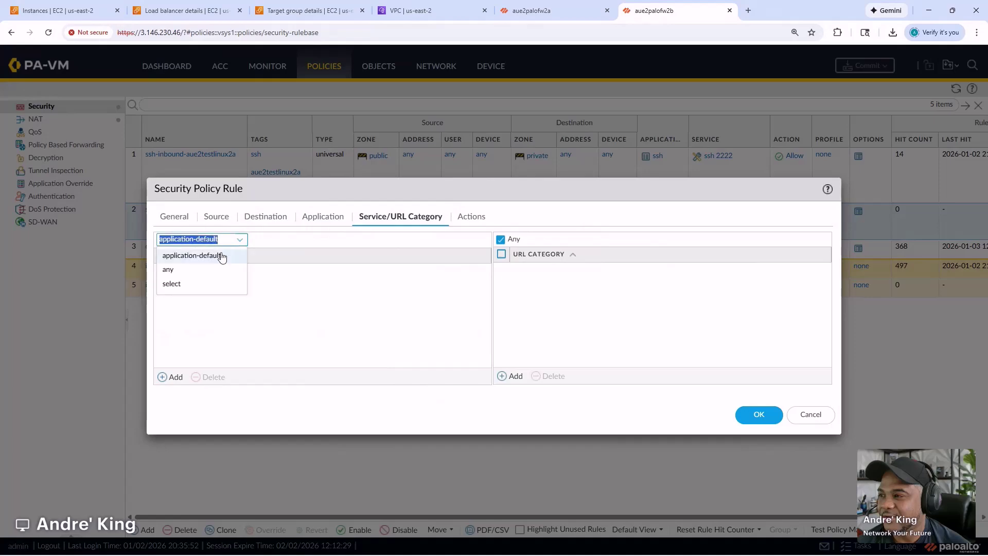
left_click(198, 270)
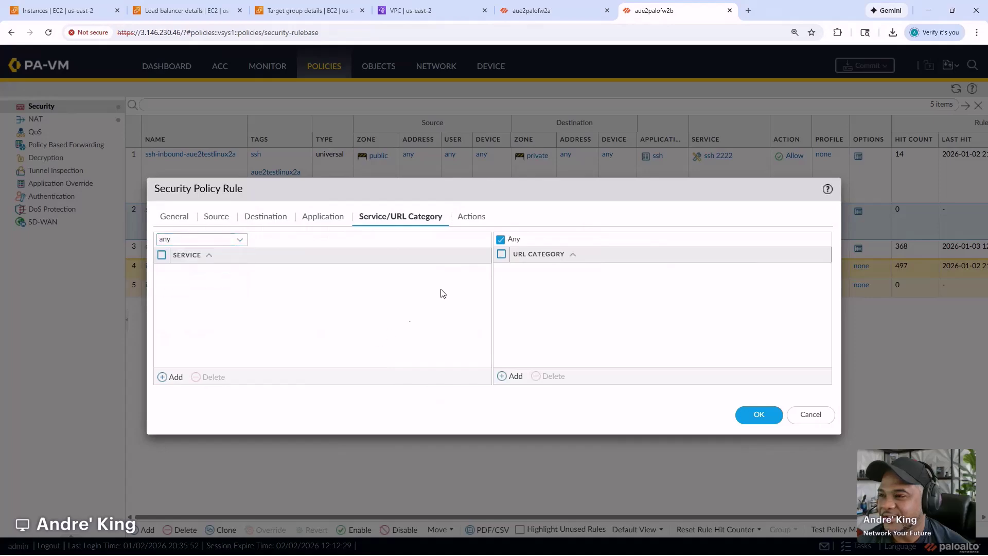
left_click(752, 415)
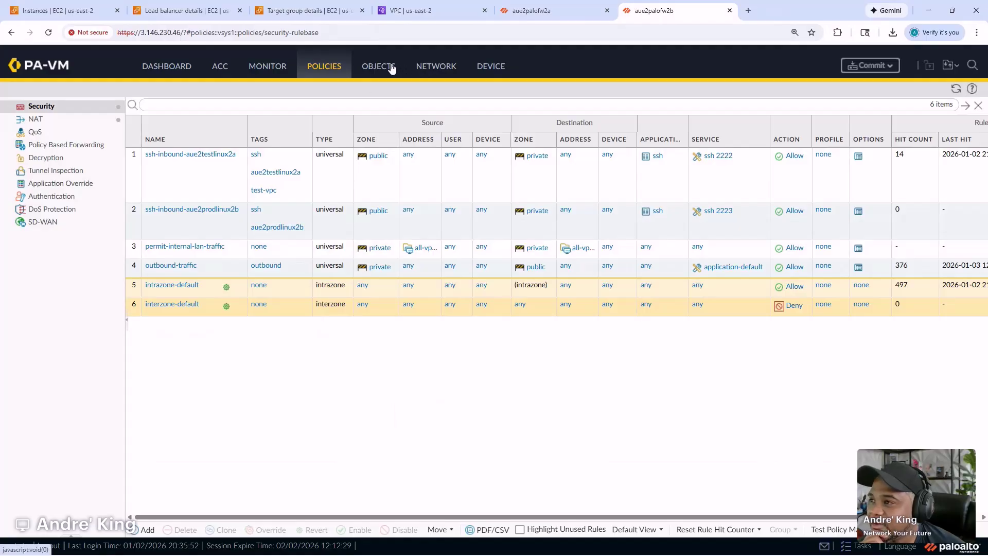
- Create interface management profile gwlb-health-check allowing HTTP and Ping from 10.0.0.0/24, then commit
left_click(427, 66)
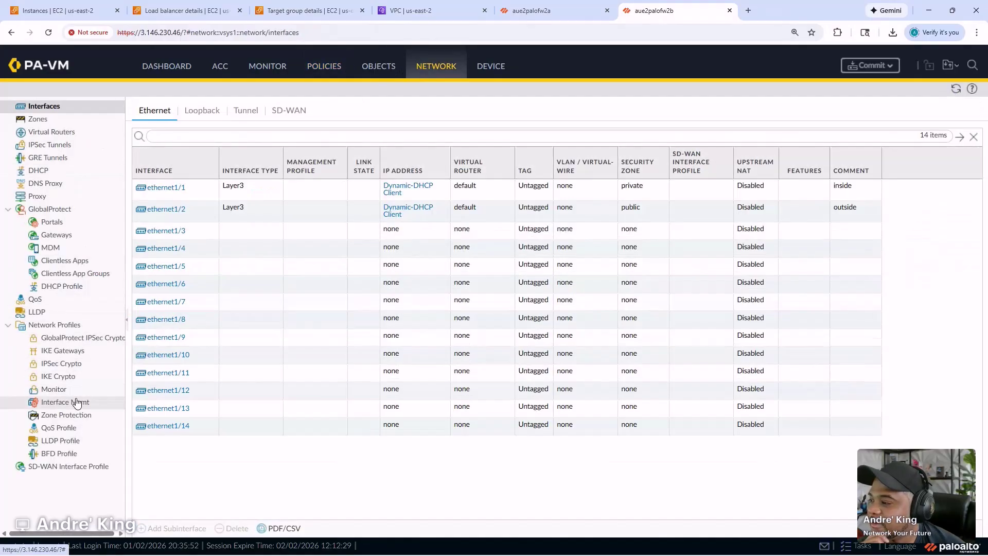
left_click(78, 401)
left_click(147, 527)
type("gw")
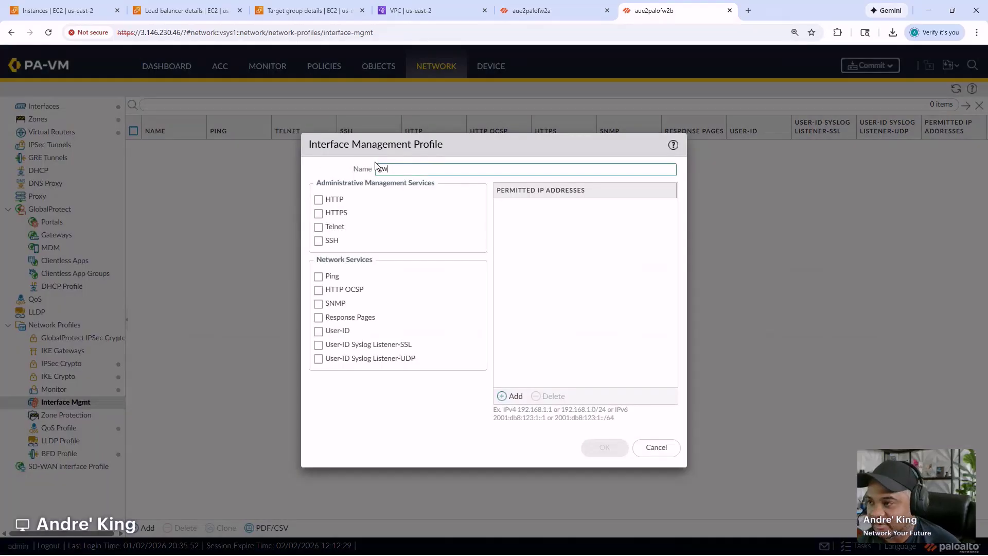
type("lb-health-check")
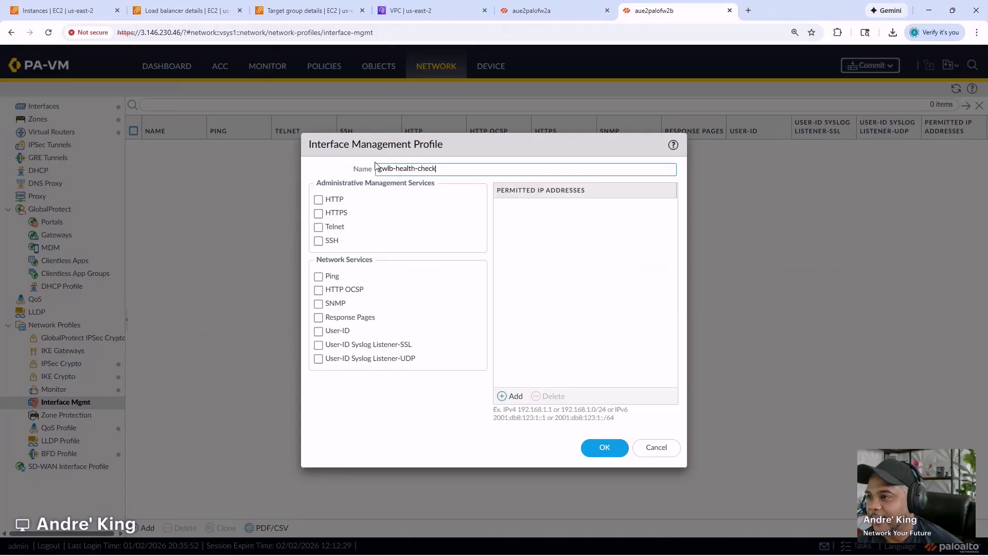
left_click(318, 200)
left_click(318, 276)
left_click(510, 397)
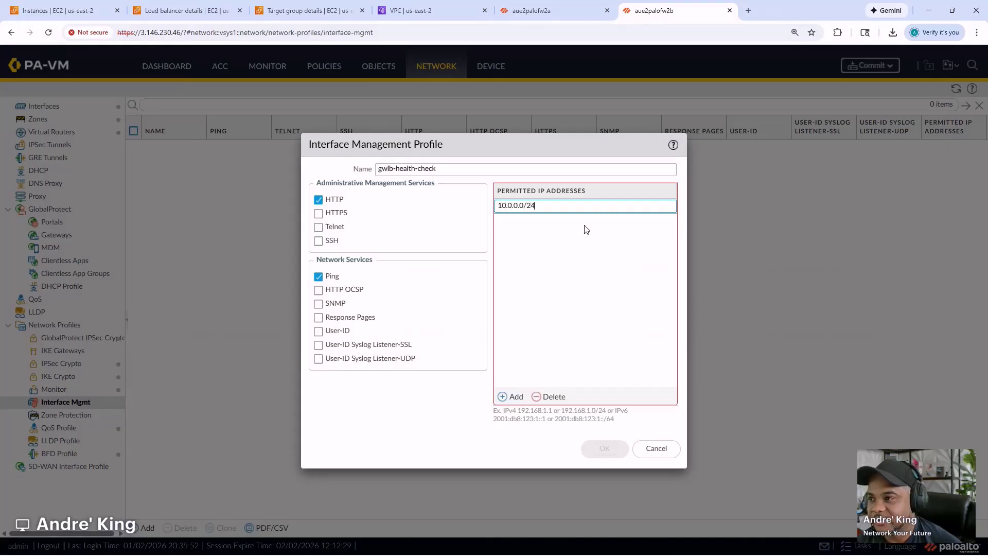
left_click(577, 277)
left_click(603, 449)
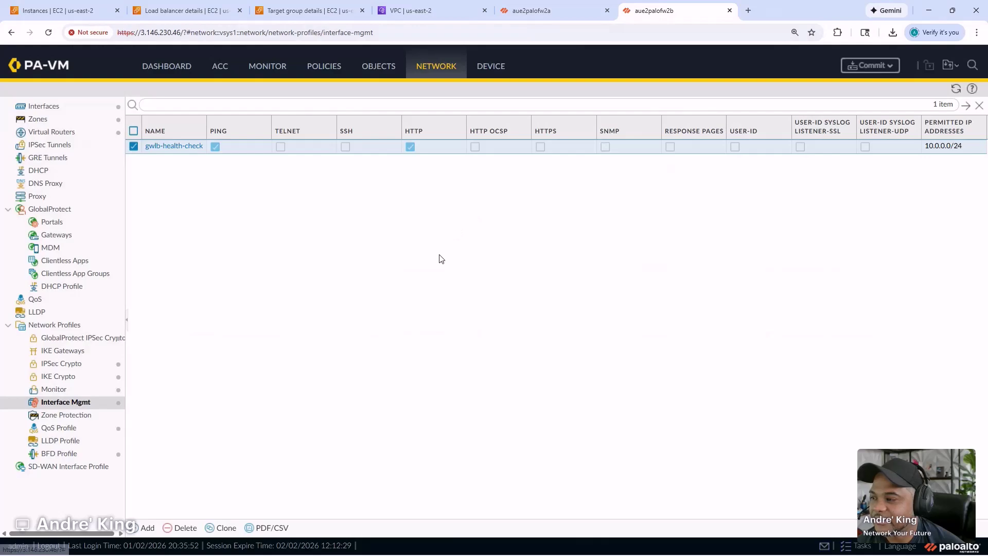
left_click(868, 66)
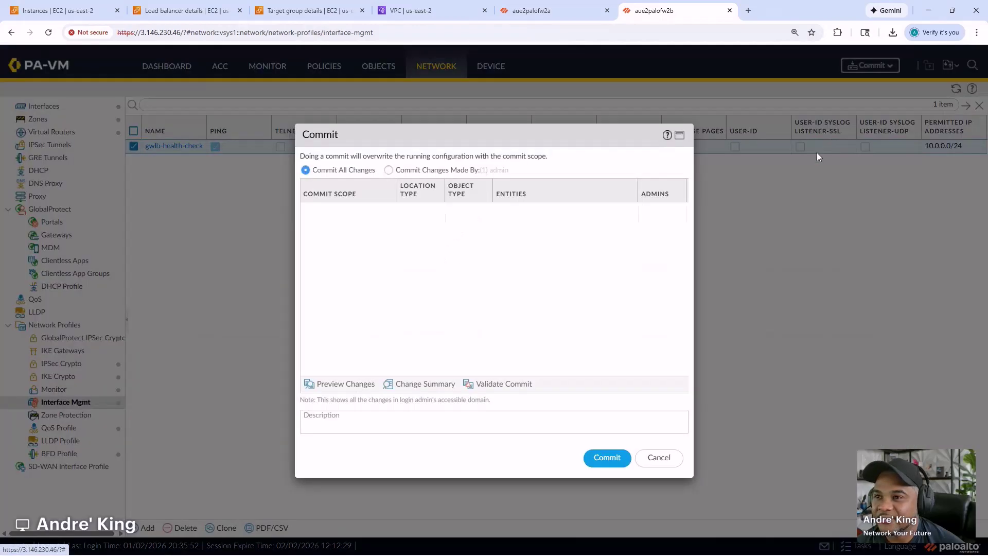
left_click(619, 459)
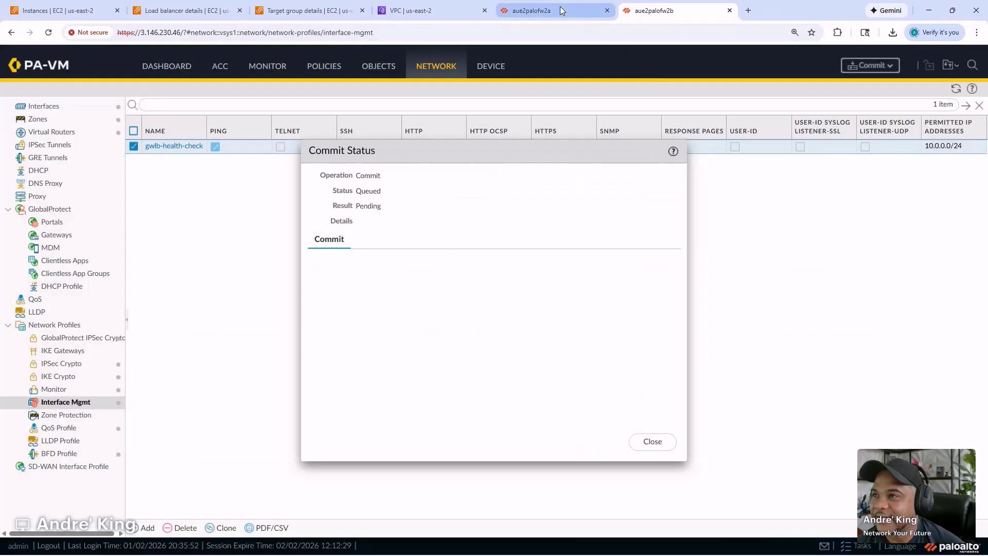
- On aue2palofw2a, view the unfiltered traffic log, then check the palo-gwlb load balancer details
left_click(530, 10)
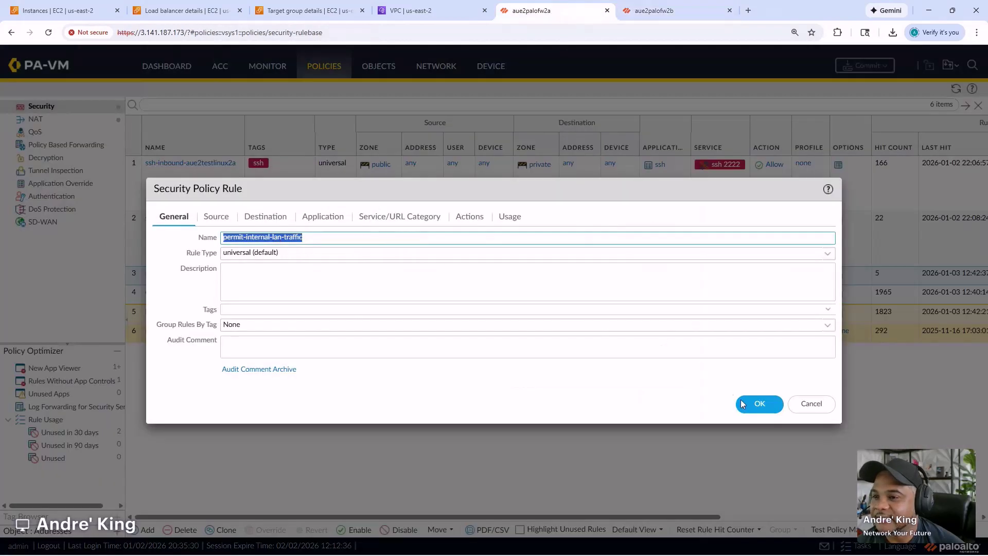
left_click(811, 410)
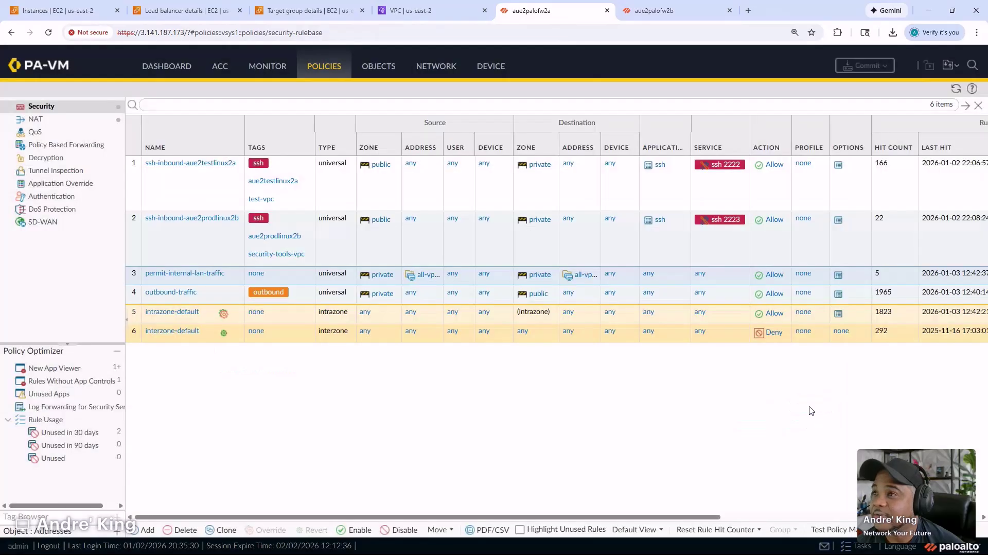
left_click(278, 74)
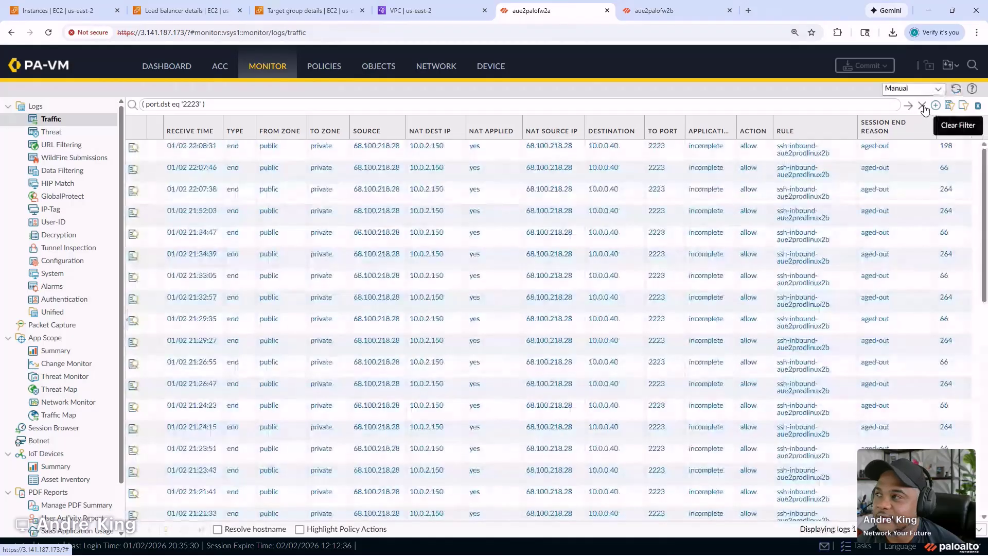
left_click(922, 107)
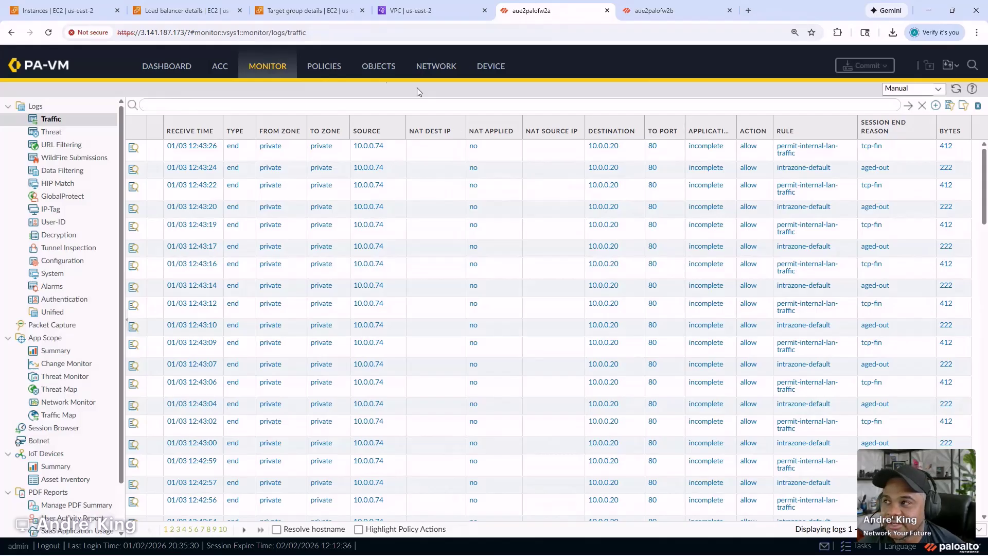
left_click(181, 10)
scroll(329, 309, "down", 1)
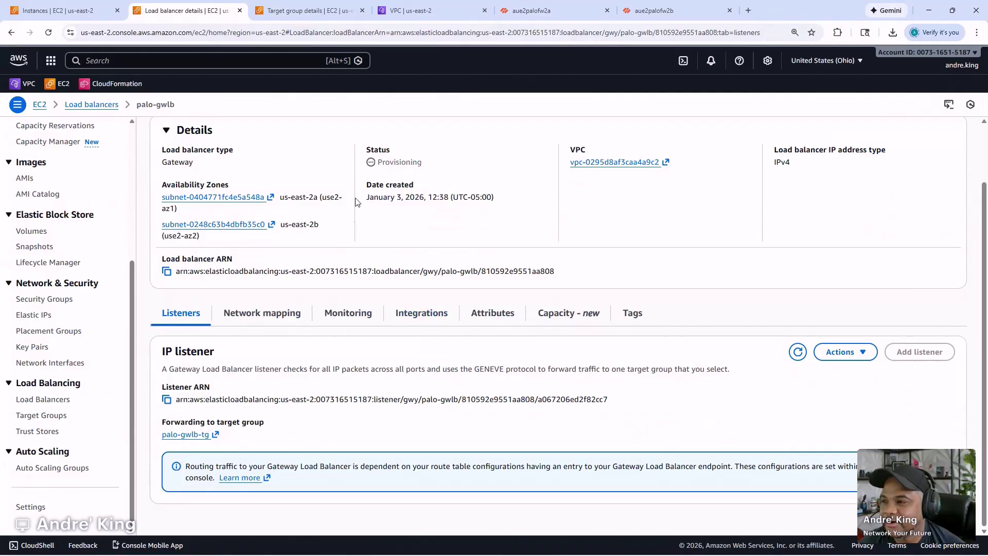
- Review palo-gwlb's monitoring and network mapping, then palo-gwlb-tg's health check timeout and interval
left_click(354, 315)
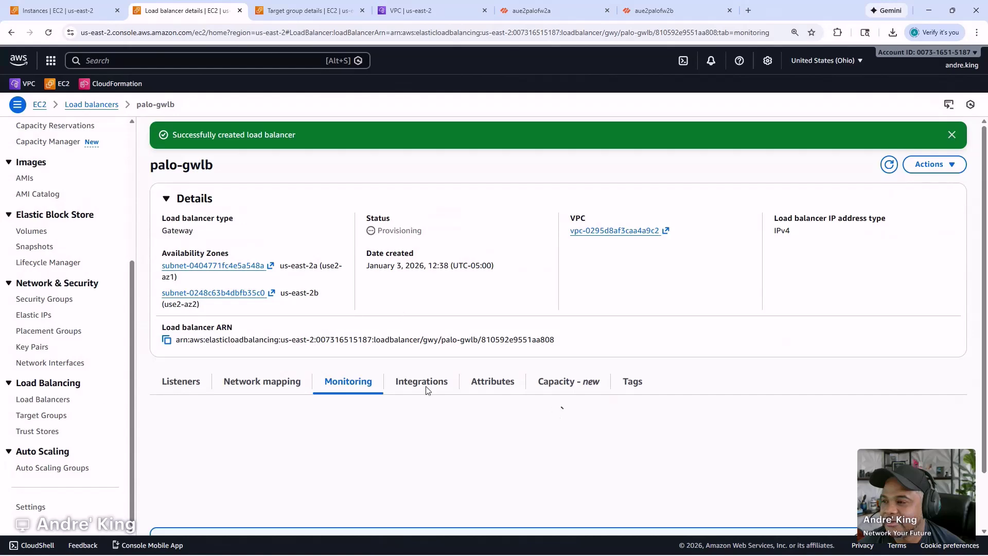
left_click(276, 390)
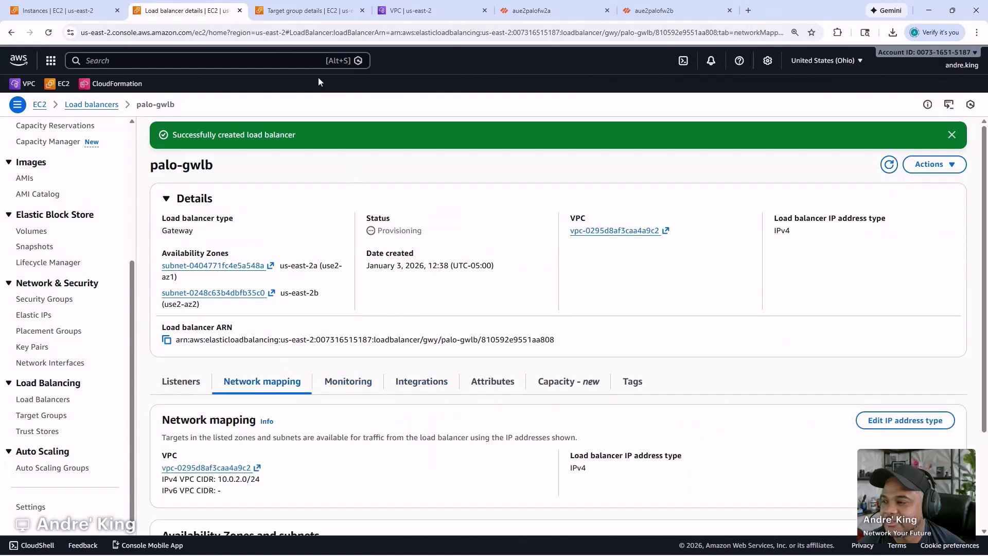
left_click(326, 10)
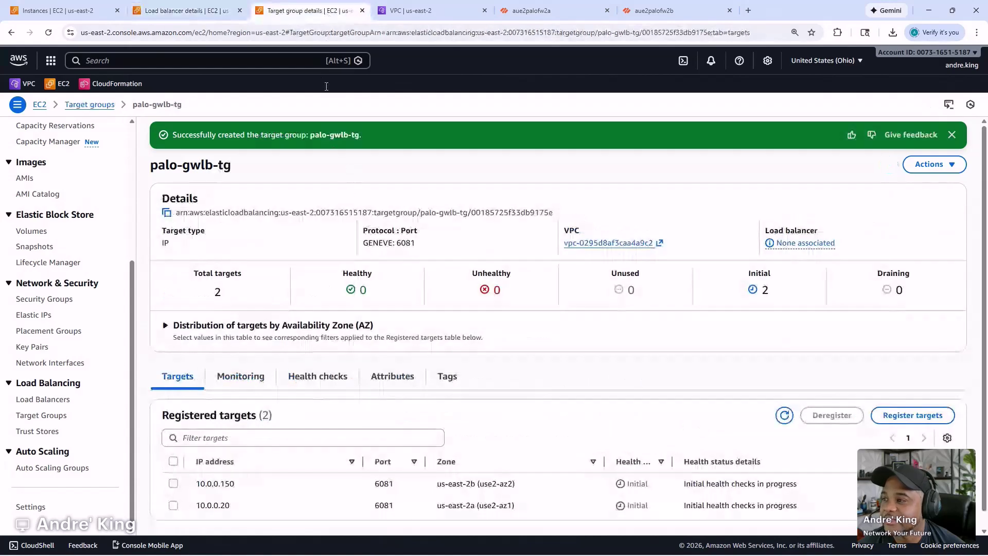
left_click(341, 382)
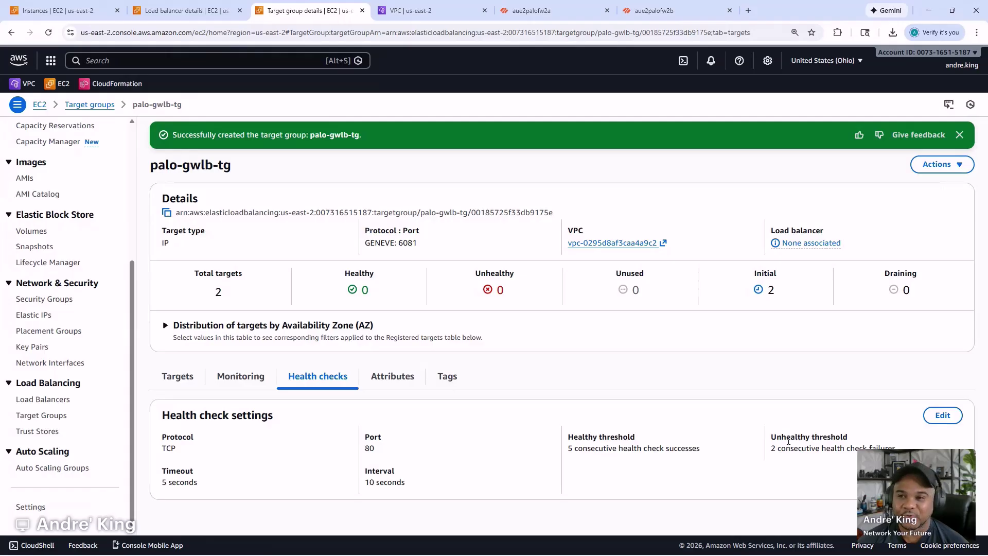
left_click_drag(895, 447, 375, 486)
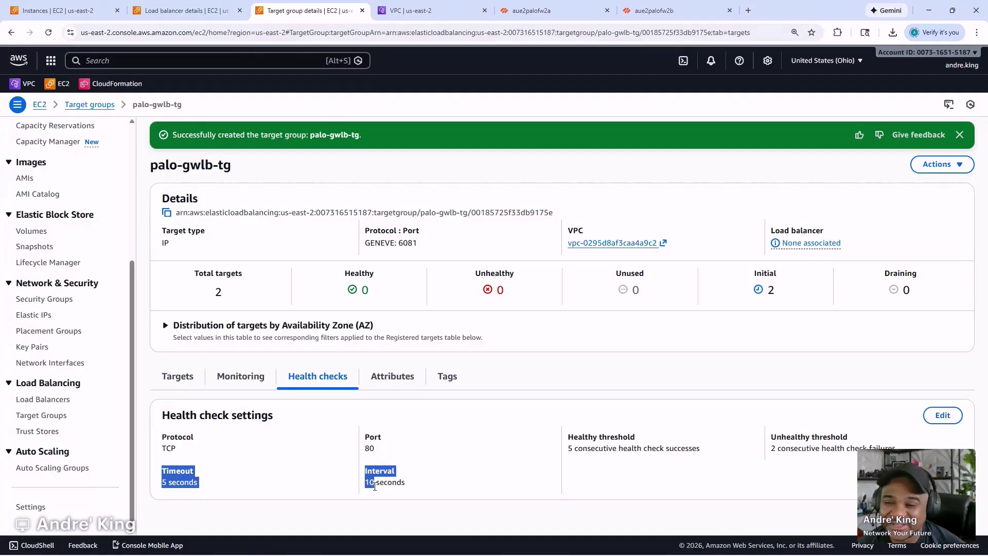
left_click(632, 483)
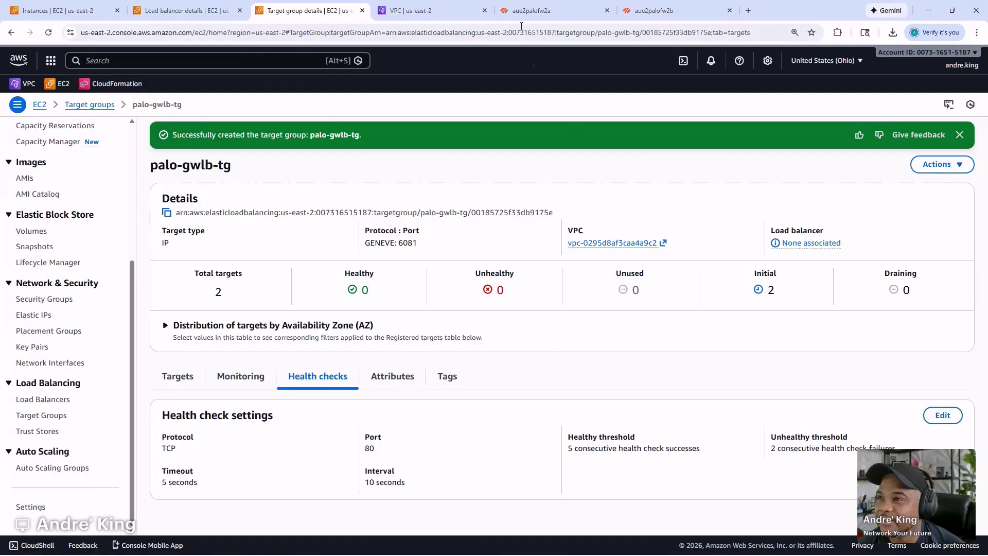
- Recheck the aue2palofw2a traffic log, then refresh palo-gwlb-tg's registered targets' health status
left_click(532, 9)
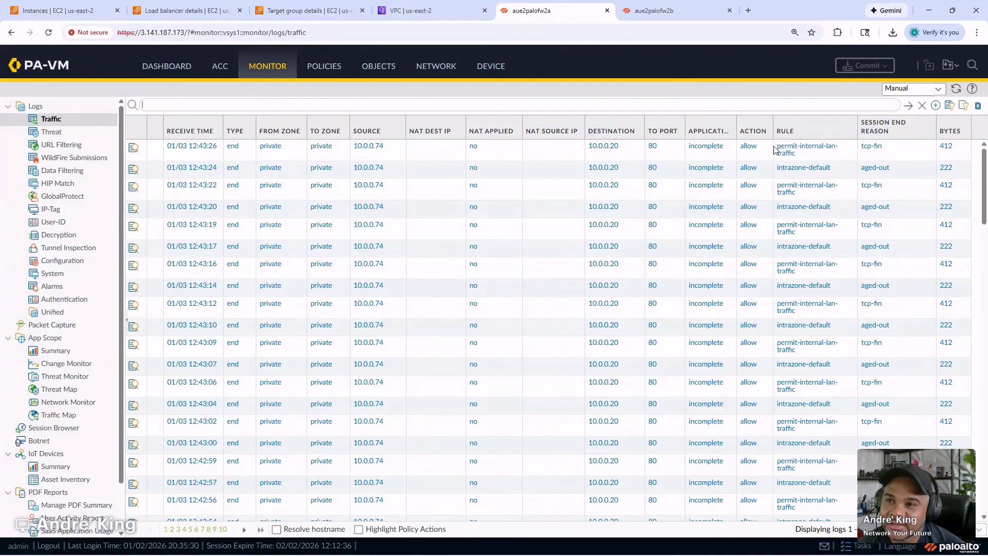
left_click(281, 6)
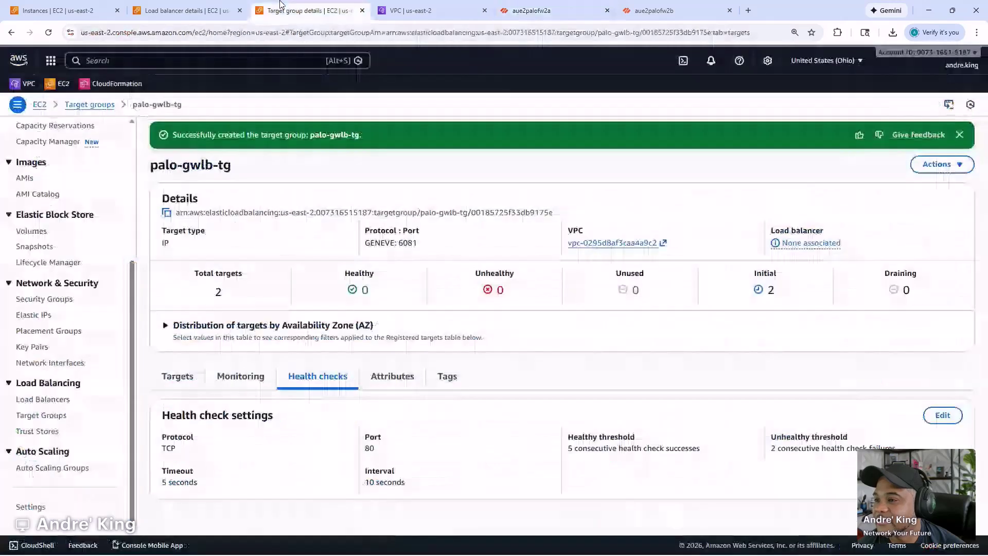
left_click(186, 379)
left_click(783, 416)
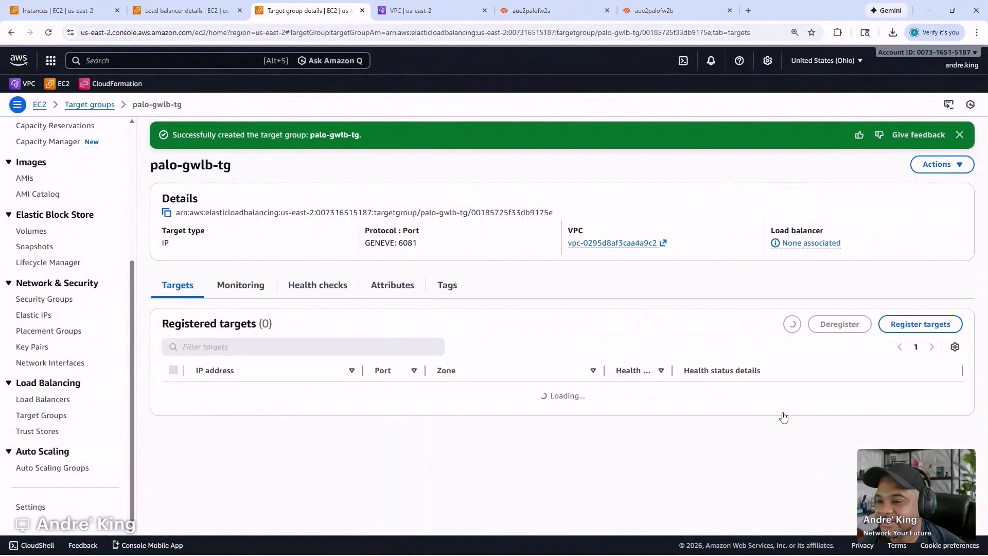
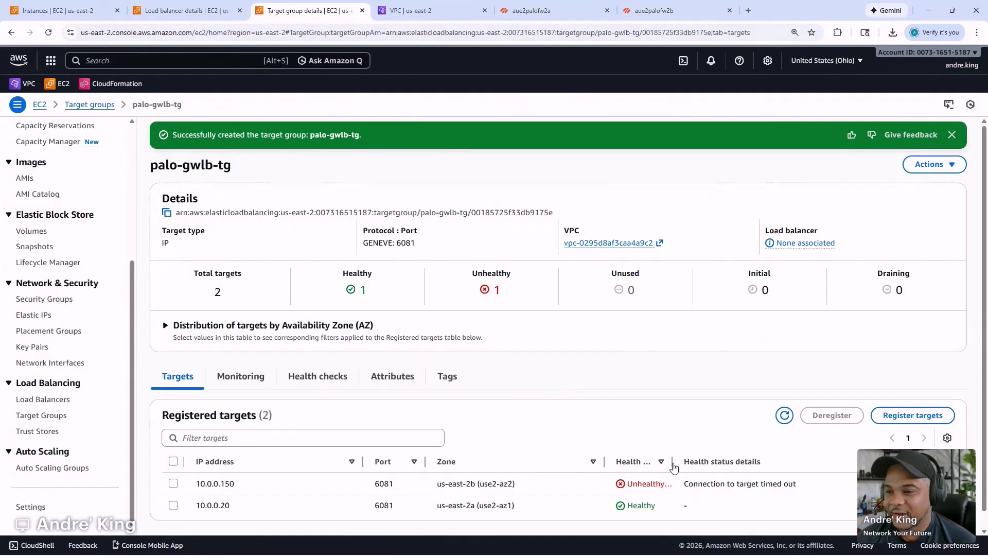
- Refresh palo-gwlb-tg's targets and prefix step 05 with 'x' in the GWLB steps notes
left_click(784, 417)
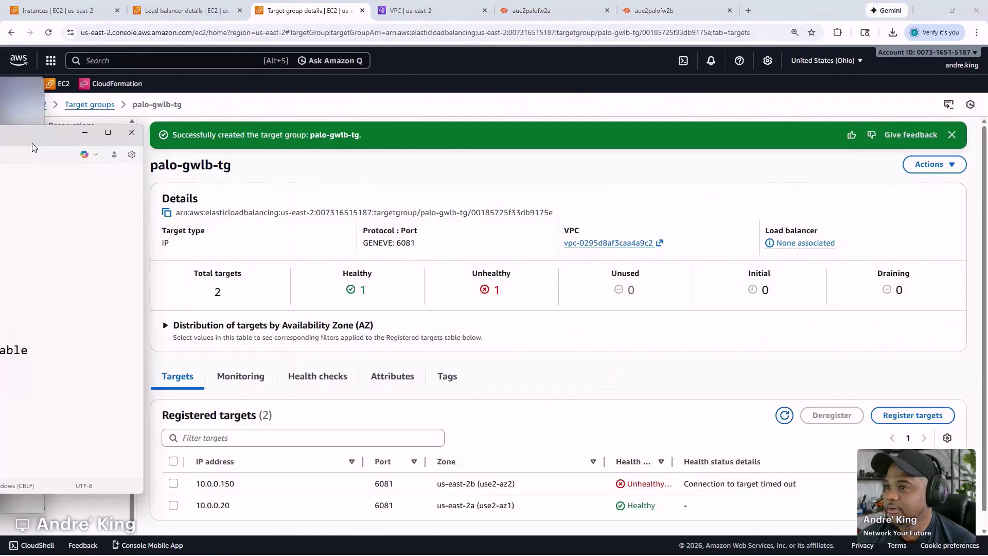
key("alt+Tab")
type("x")
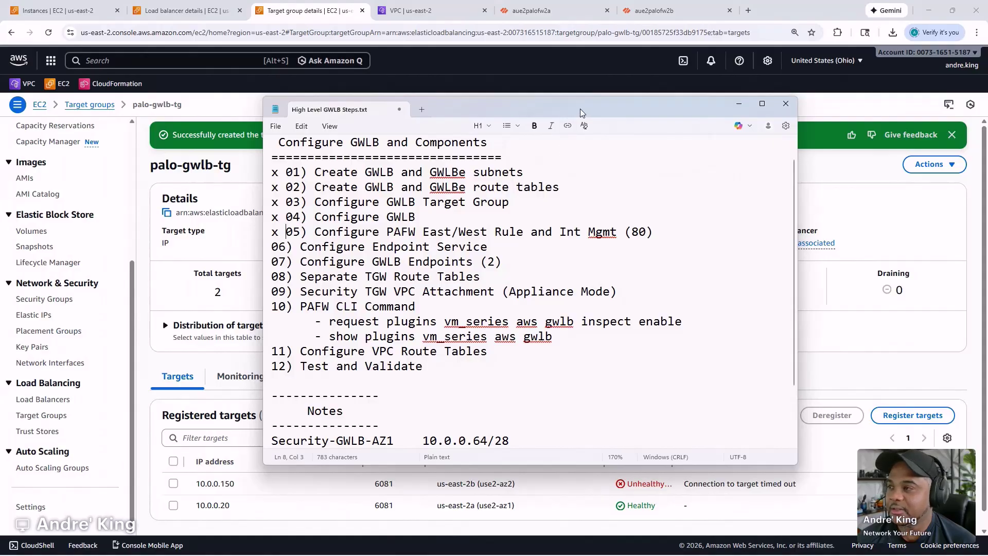
left_click(739, 104)
mouse_move(448, 544)
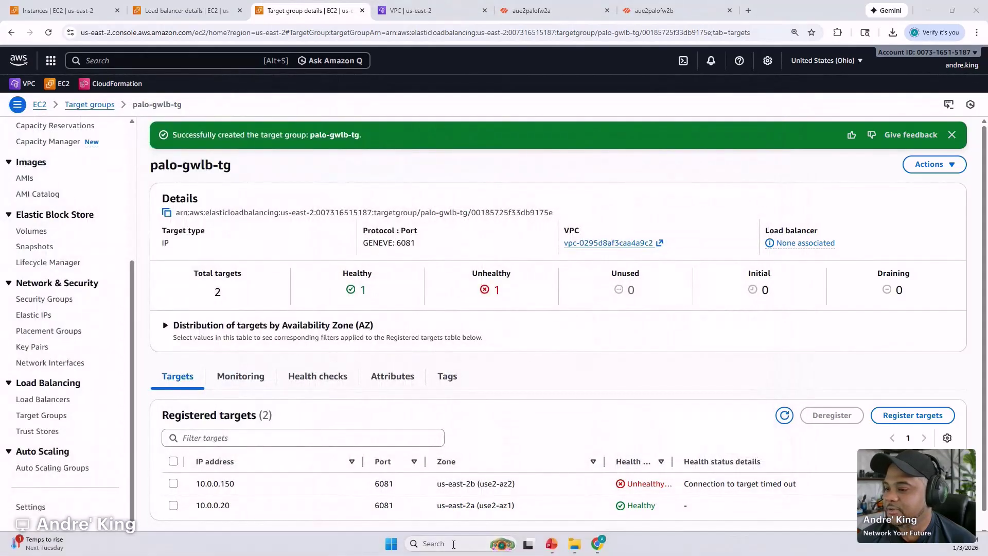
left_click(551, 544)
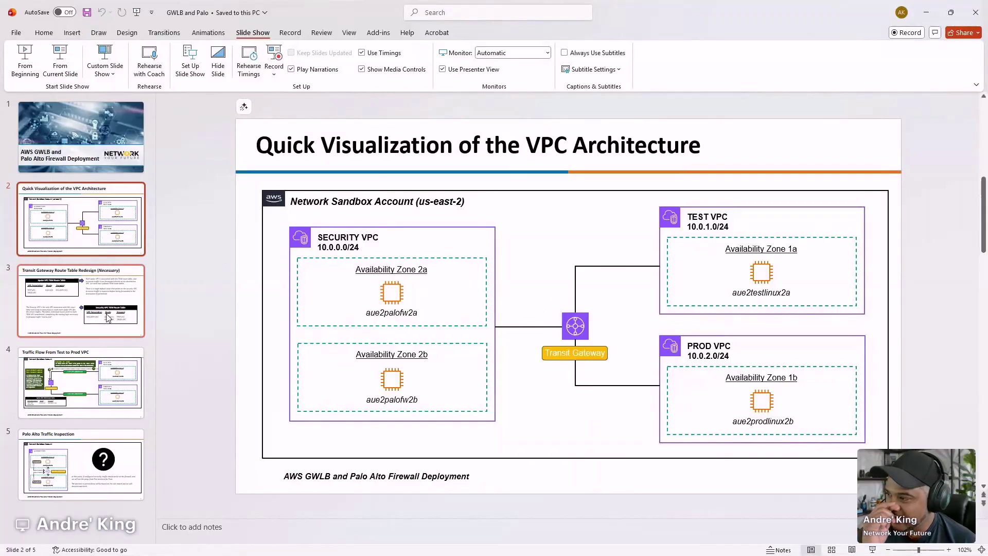
left_click(123, 369)
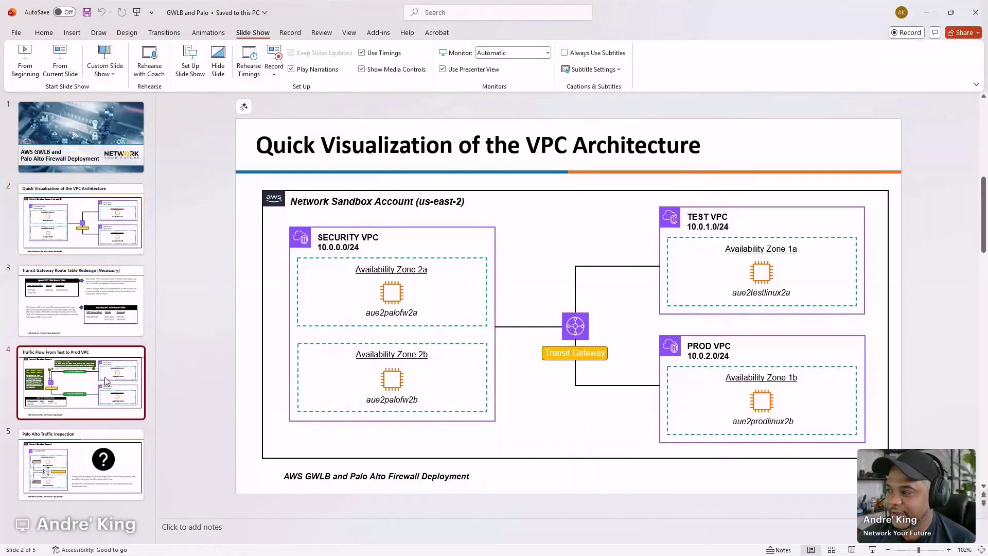
left_click(94, 438)
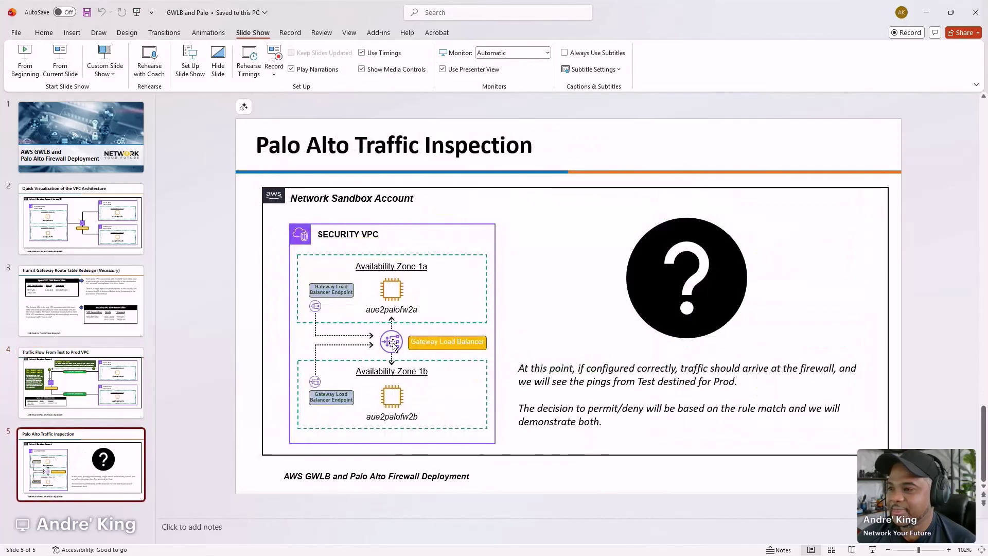
scroll(393, 365, "up", 10, "ctrl")
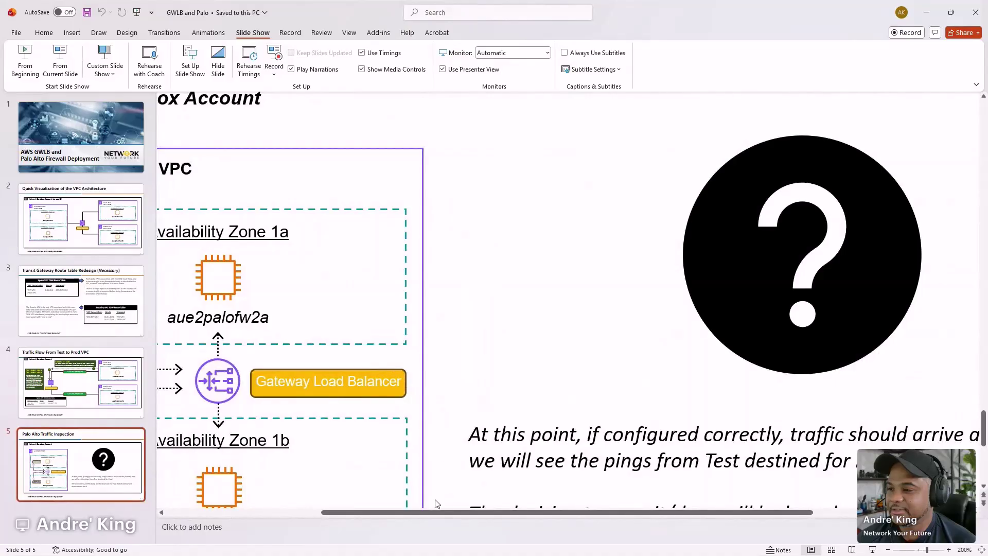
left_click_drag(437, 512, 278, 513)
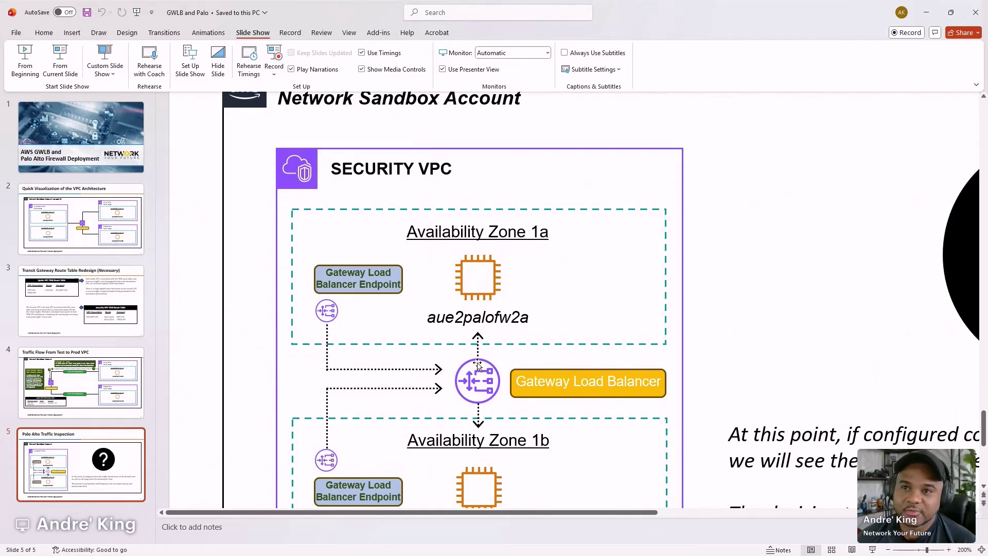
left_click(926, 12)
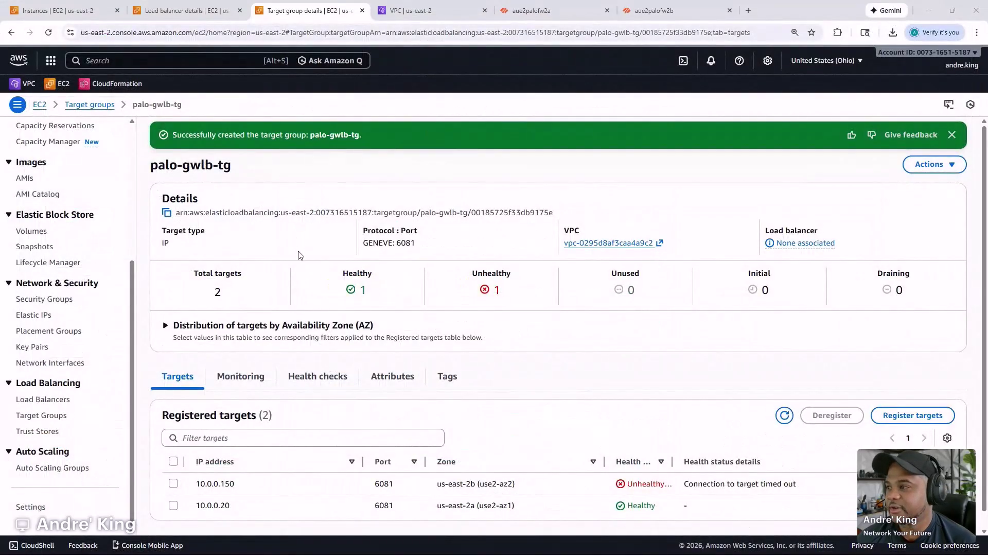
- From the VPC console sidebar, open Endpoint services in a new browser tab
key("ctrl+minus")
left_click(412, 10)
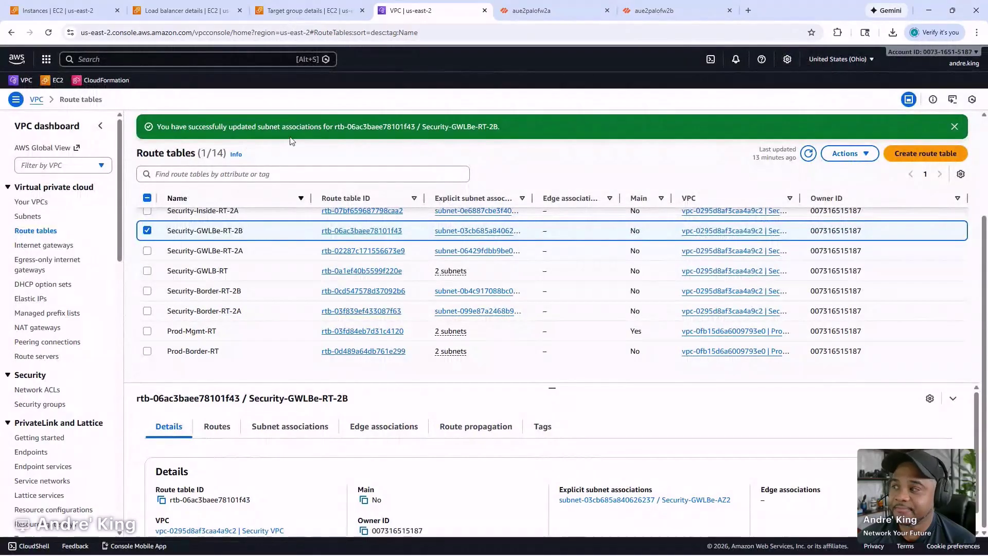
scroll(61, 330, "down", 3)
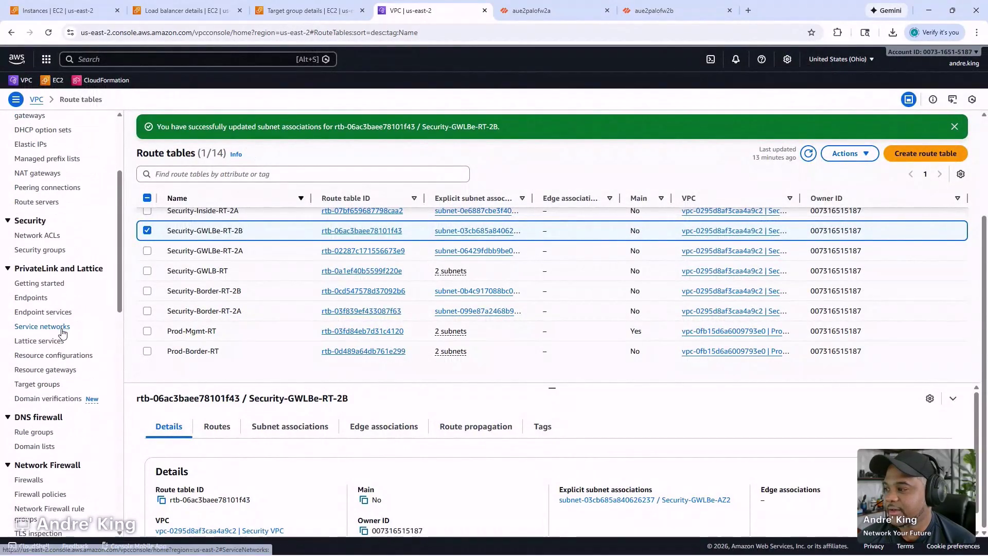
scroll(65, 331, "up", 3)
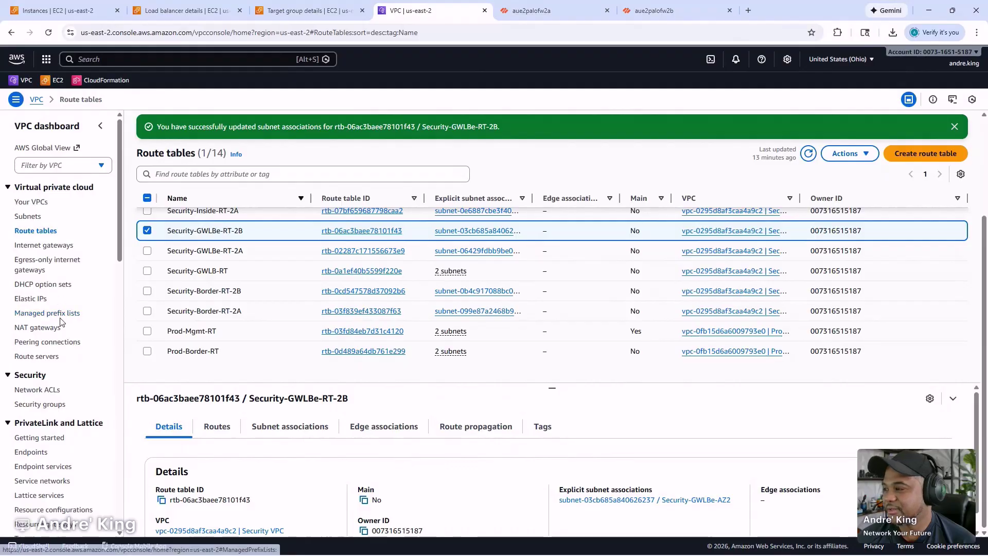
scroll(59, 350, "down", 1)
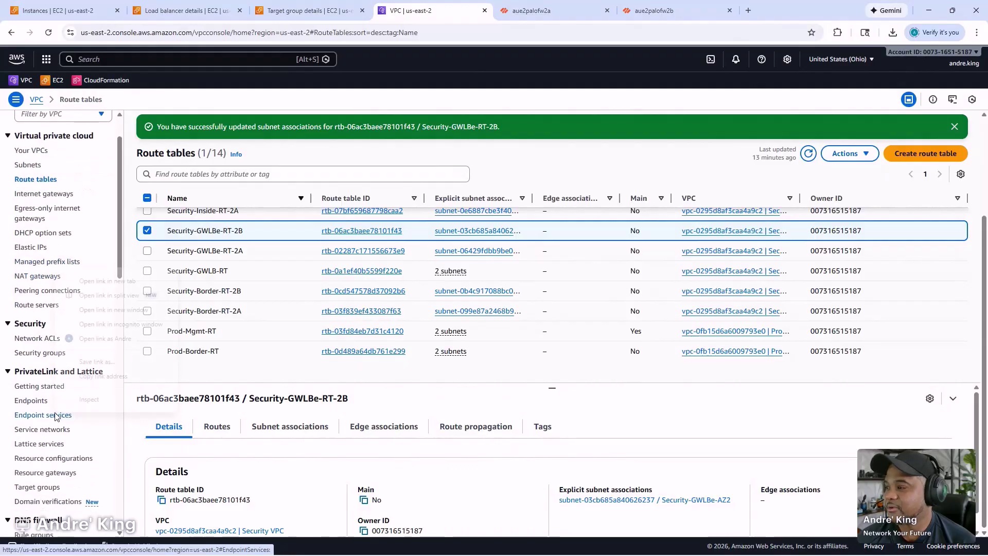
right_click(55, 418)
left_click(138, 283)
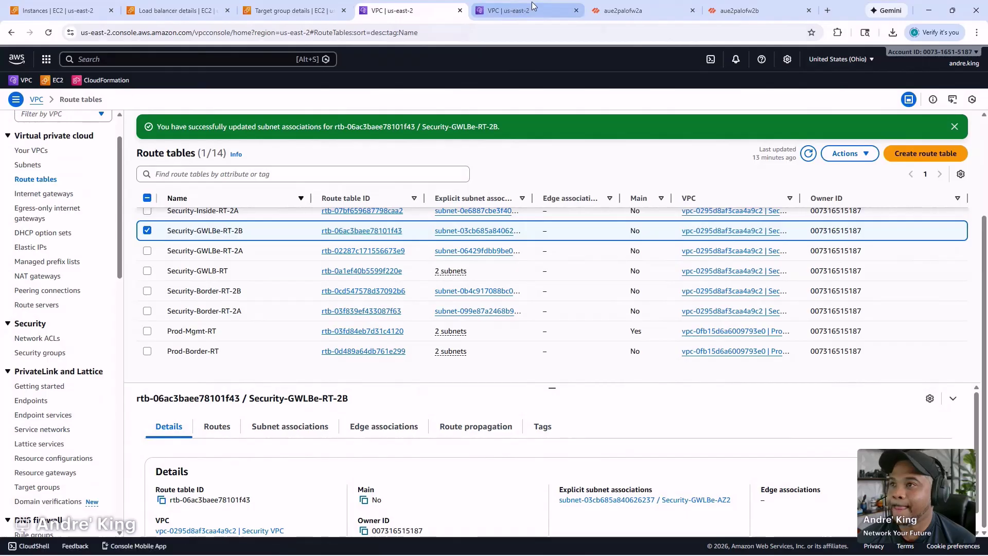
left_click(524, 10)
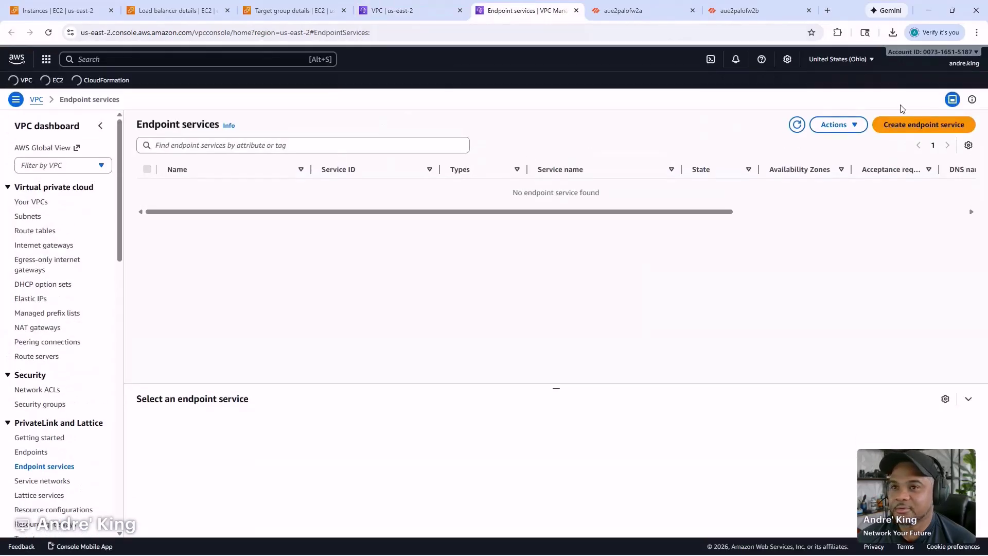
- Start a new endpoint service named palo-gwlb-es using Gateway load balancer palo-gwlb
left_click(910, 123)
left_click(203, 200)
type("palo-gwlb-es")
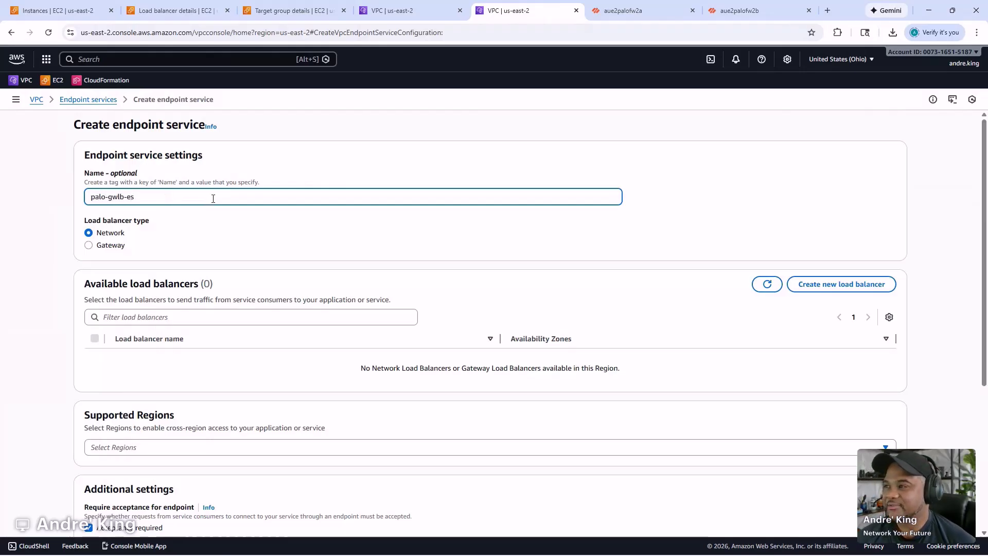
left_click(121, 246)
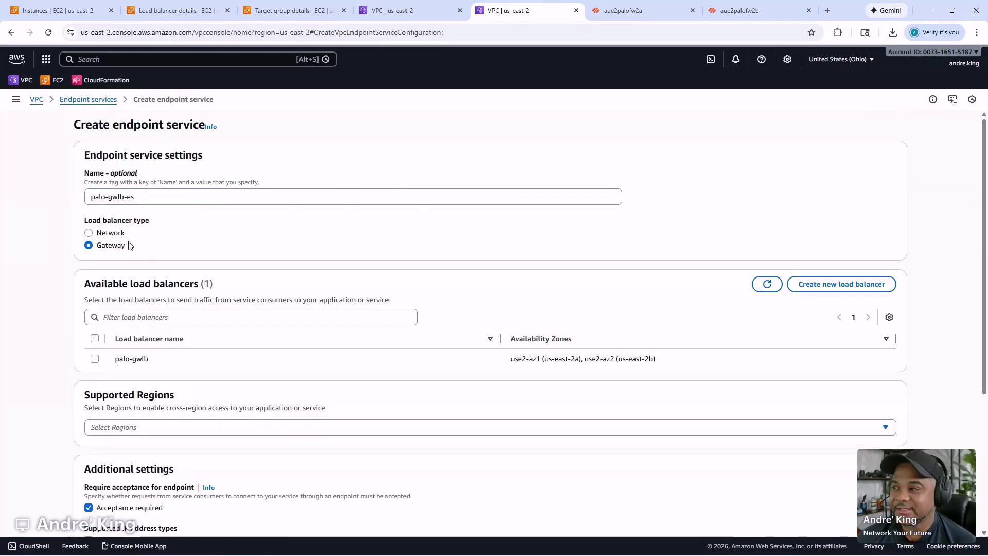
left_click(94, 359)
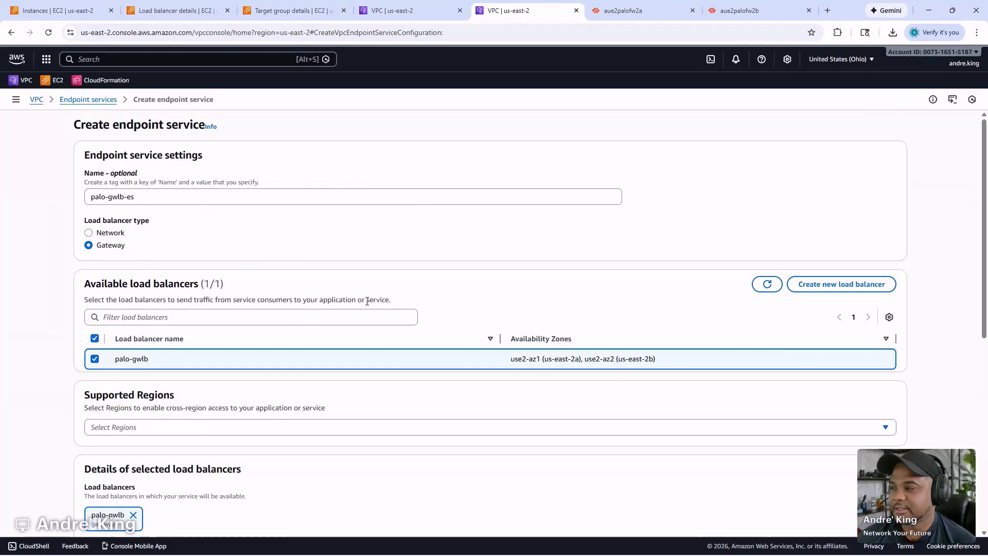
- Enable IPv4 as a supported IP address type and create the endpoint service
scroll(309, 315, "down", 3)
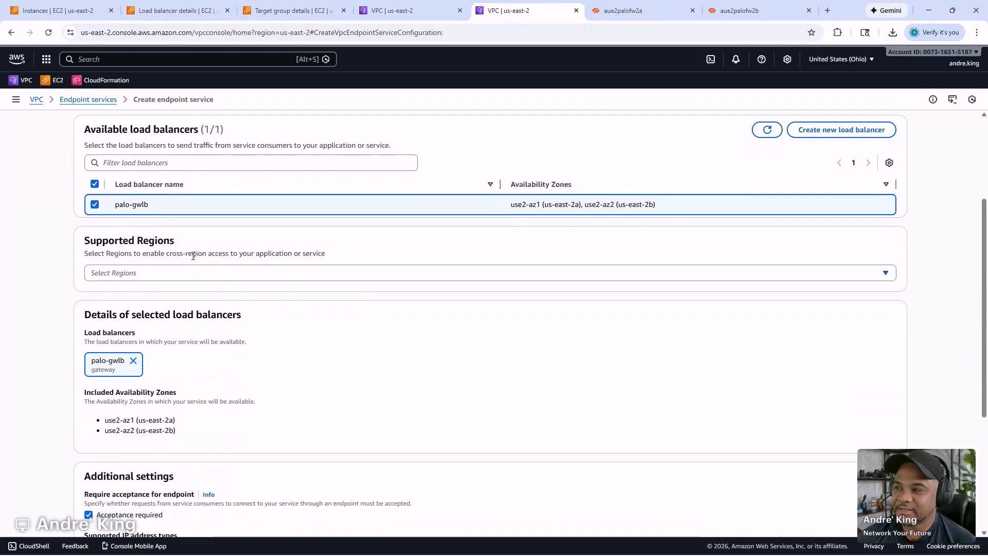
scroll(222, 277, "down", 3)
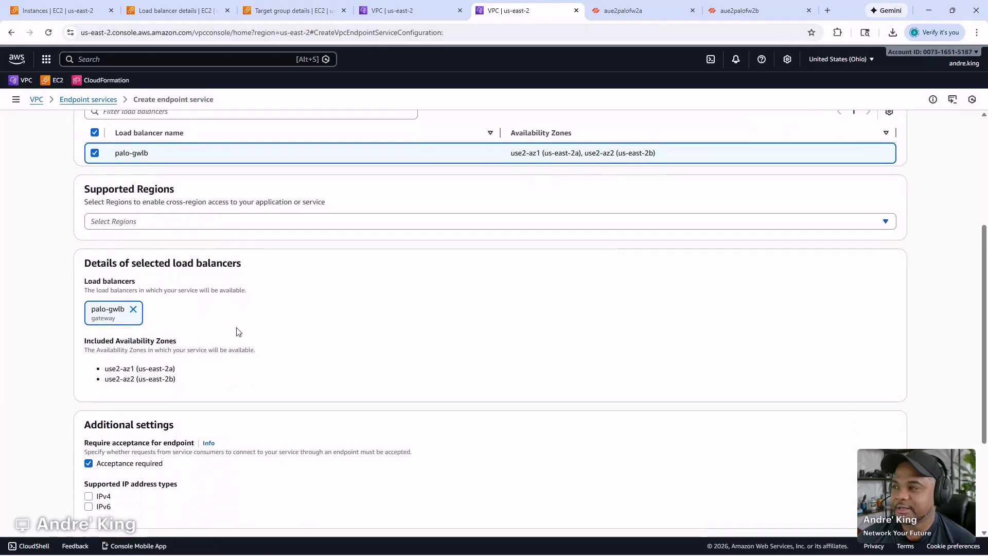
scroll(238, 332, "down", 2)
left_click(89, 334)
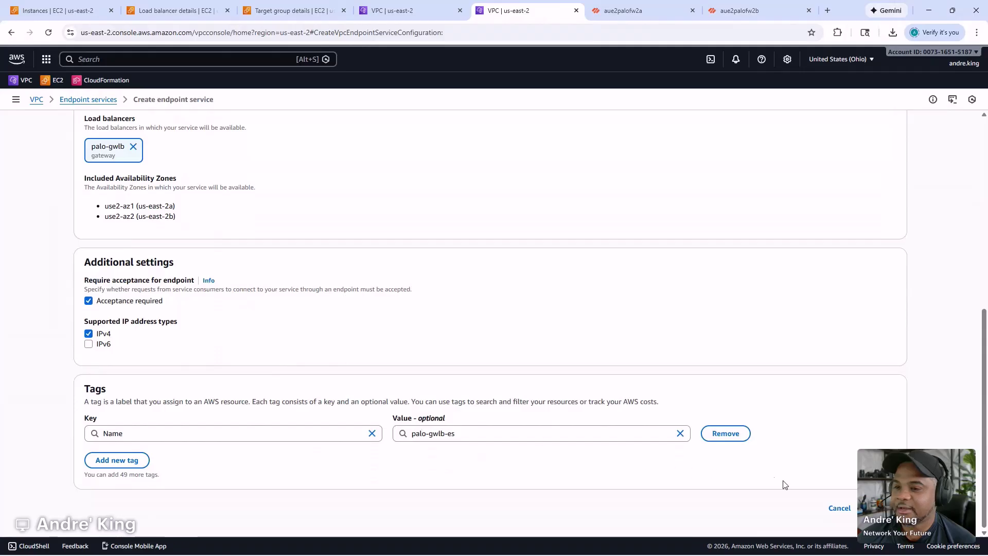
left_click(906, 508)
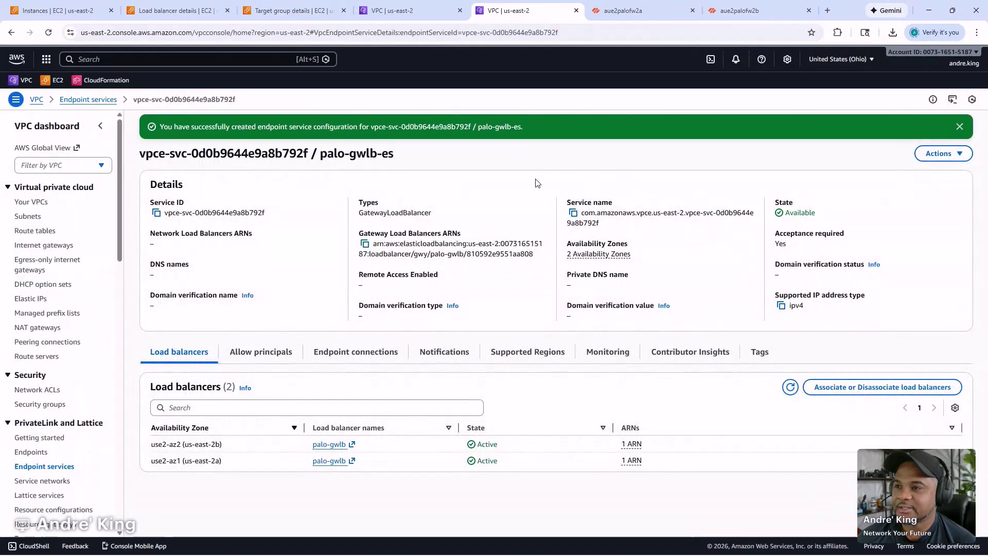
- Copy palo-gwlb-es's service name and go to the VPC Endpoints list
left_click(573, 214)
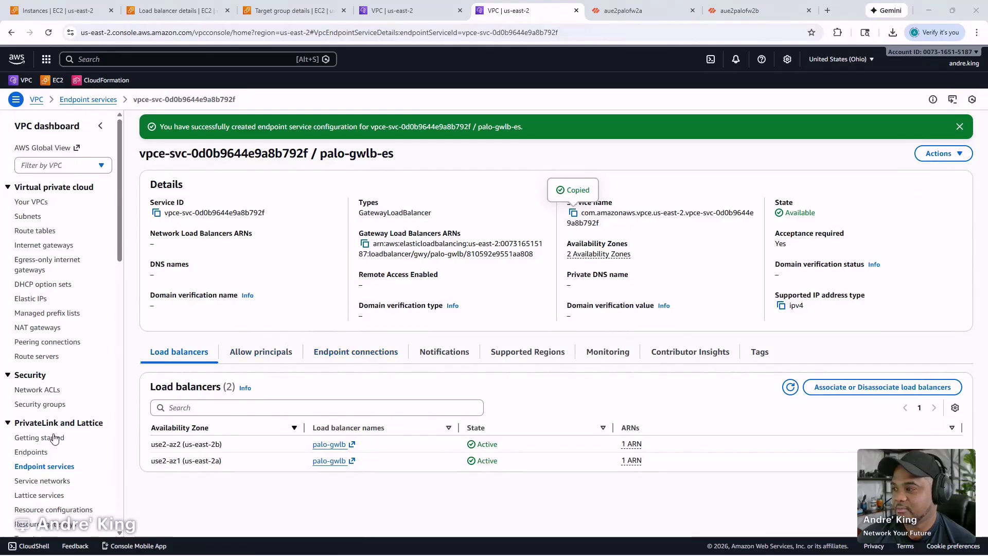
left_click(32, 454)
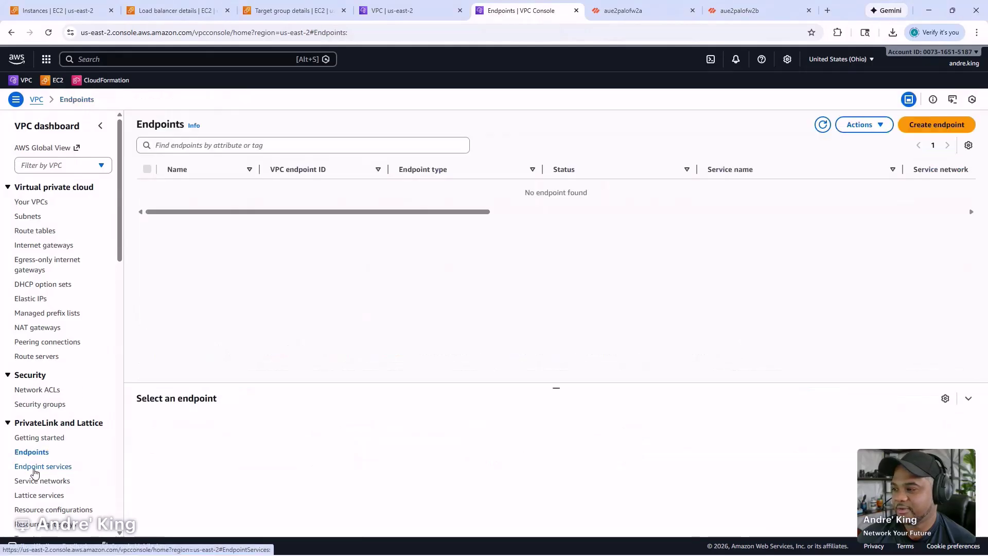
left_click(34, 469)
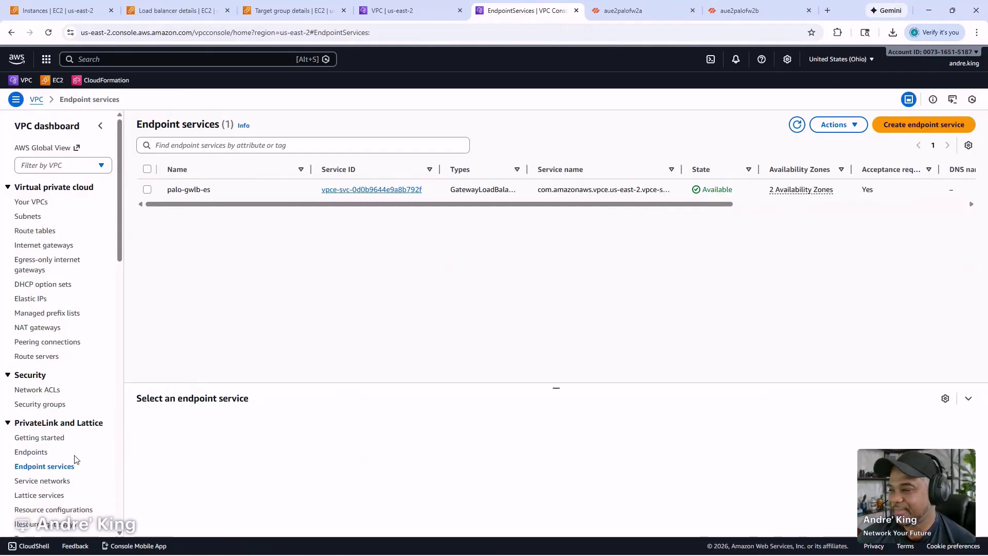
left_click(29, 453)
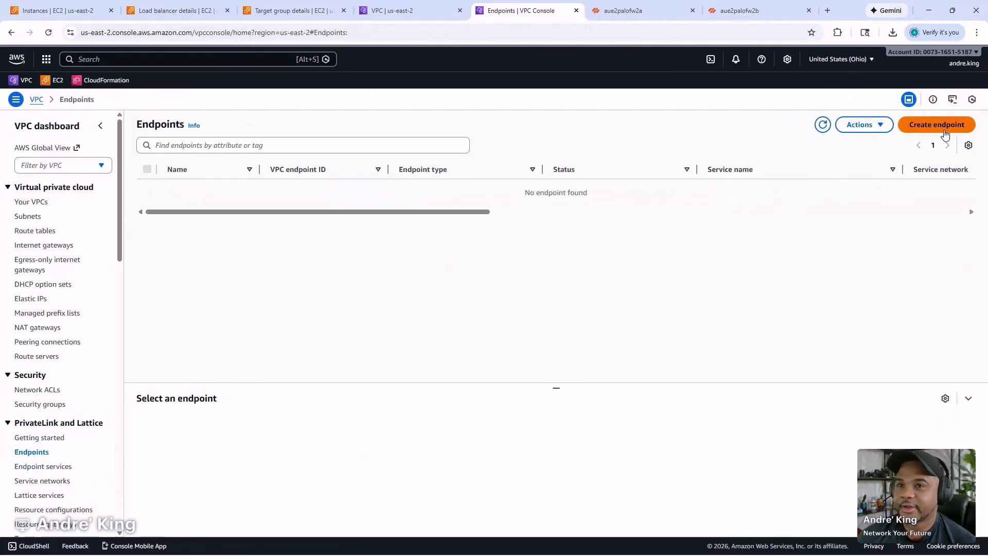
- Name a new endpoint palo-gwlbe-2a, choose NLB/GWLB endpoint services, then paste and verify the service name
left_click(941, 129)
left_click(147, 220)
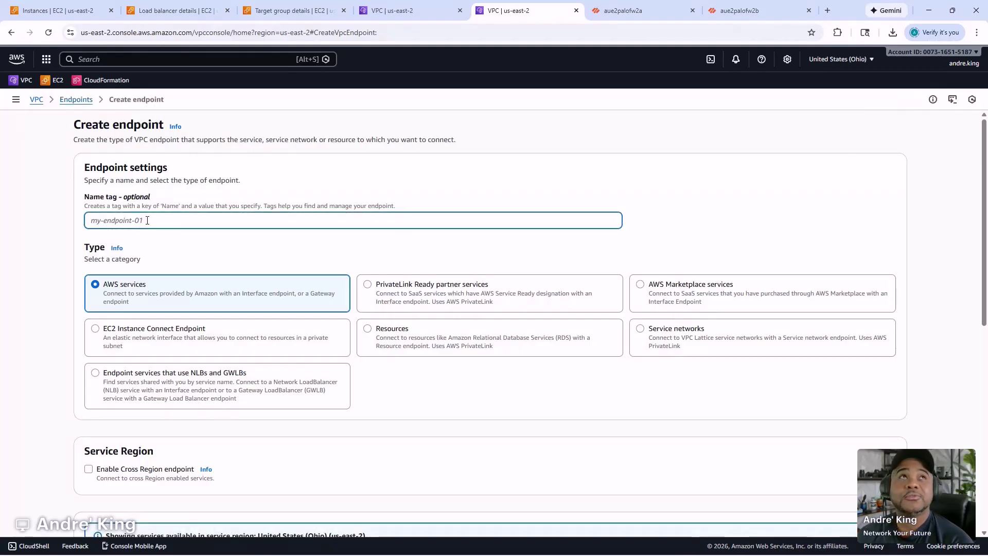
type("palo-gwlbe-")
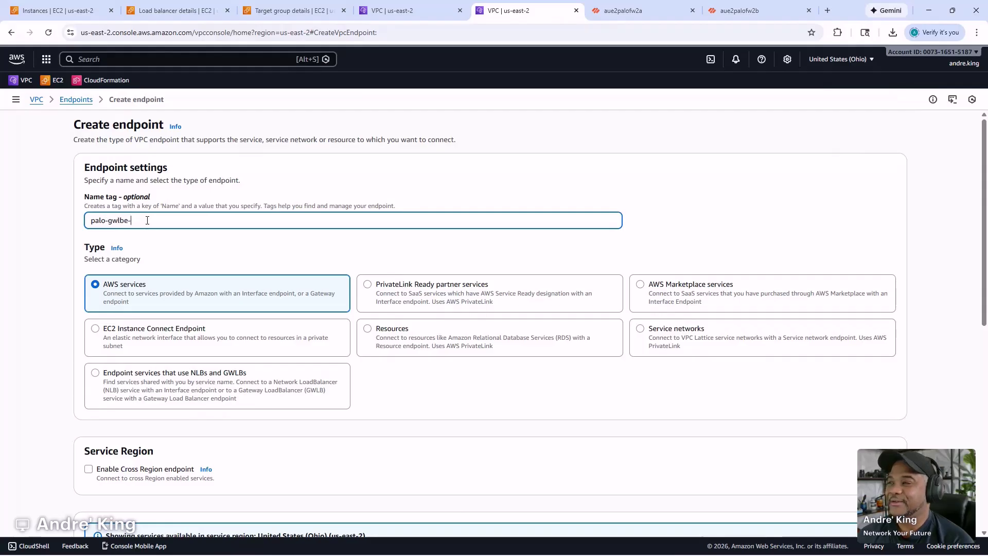
type("2a")
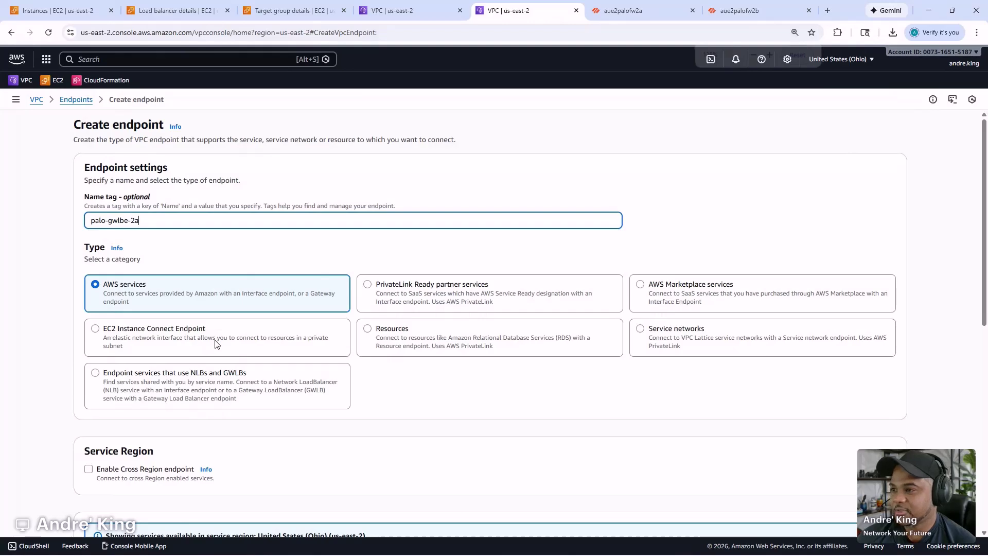
key("ctrl+plus")
key("ctrl+plus")
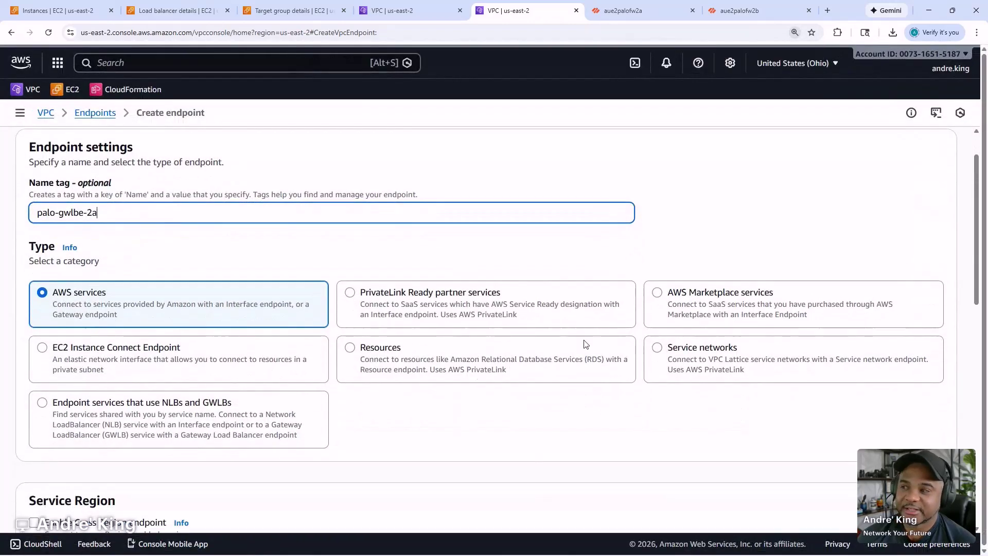
left_click(112, 409)
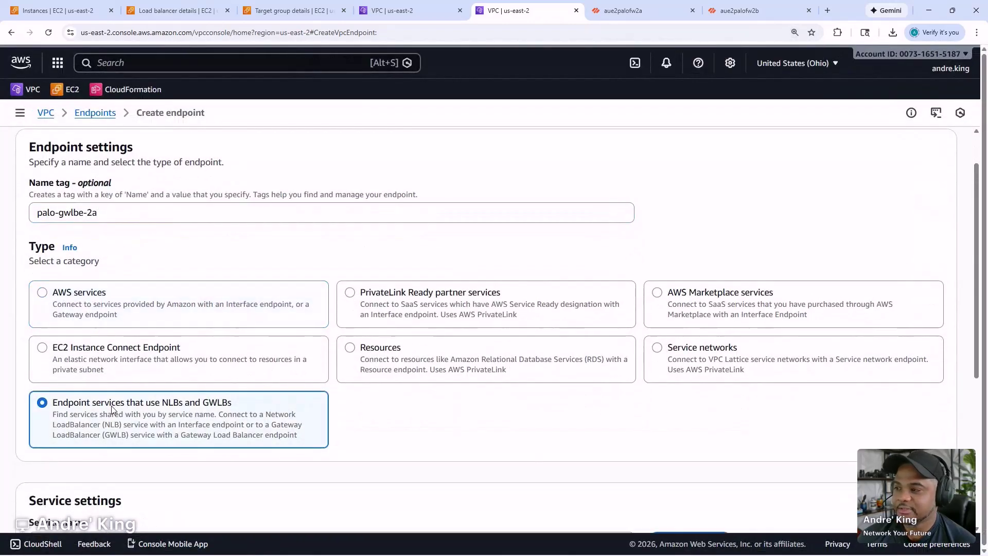
scroll(208, 358, "down", 5)
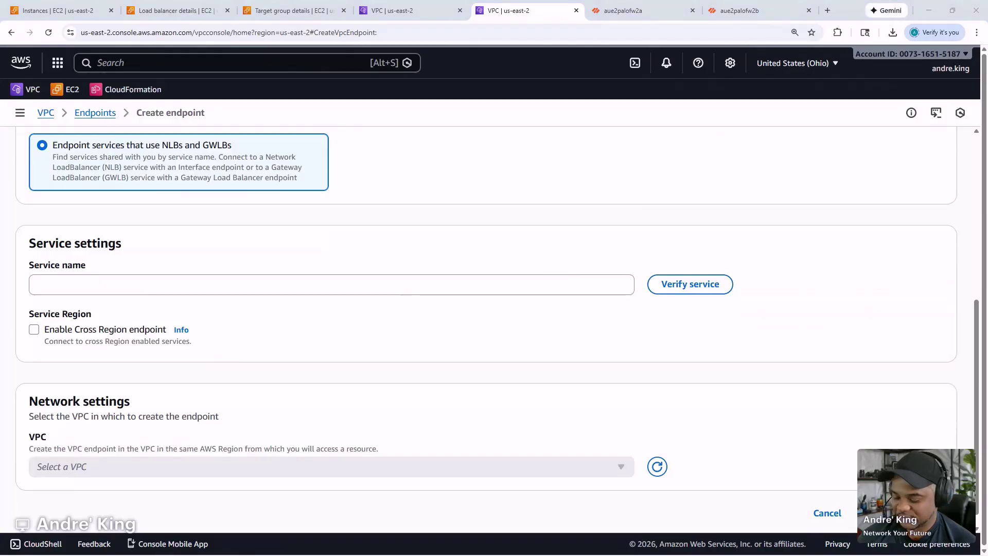
left_click(271, 287)
key("ctrl+v")
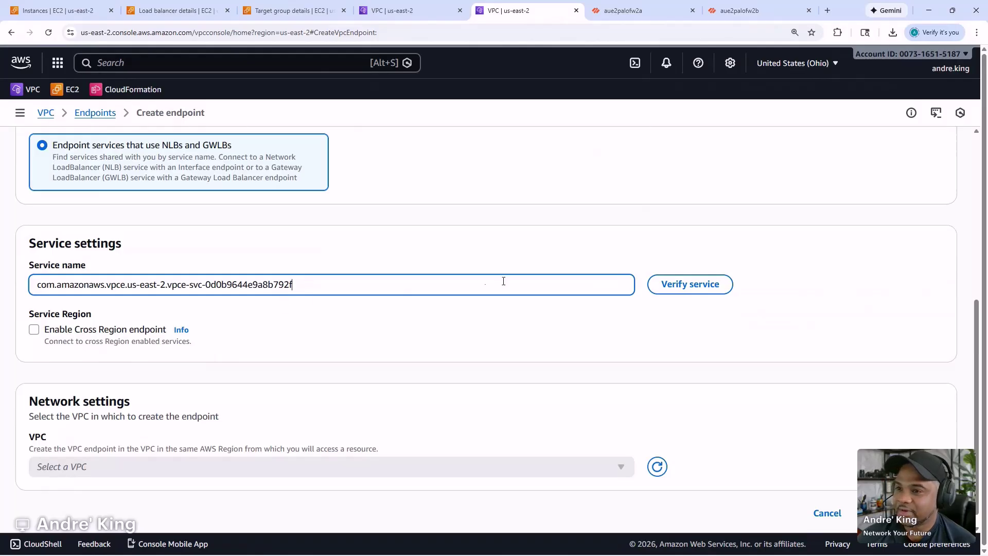
left_click(680, 283)
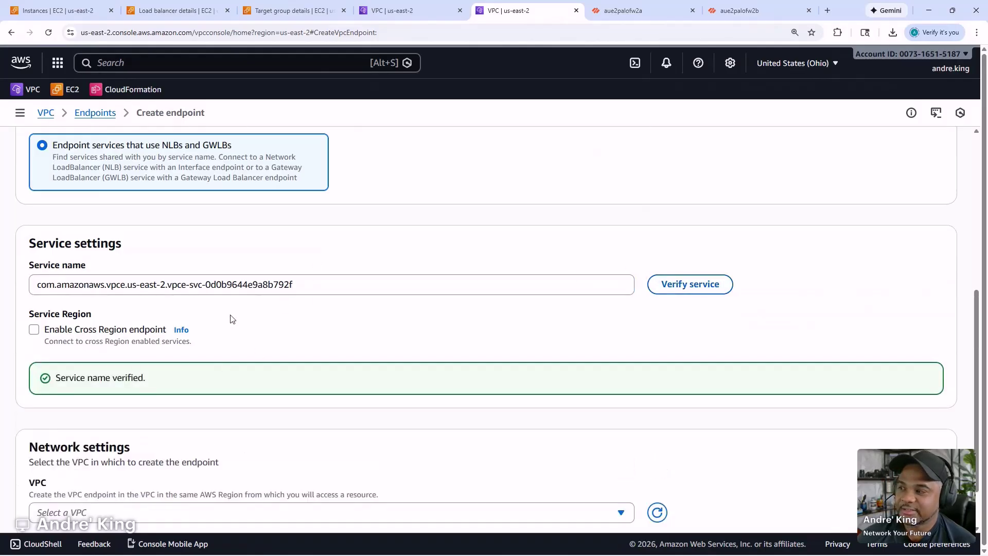
scroll(267, 384, "down", 1)
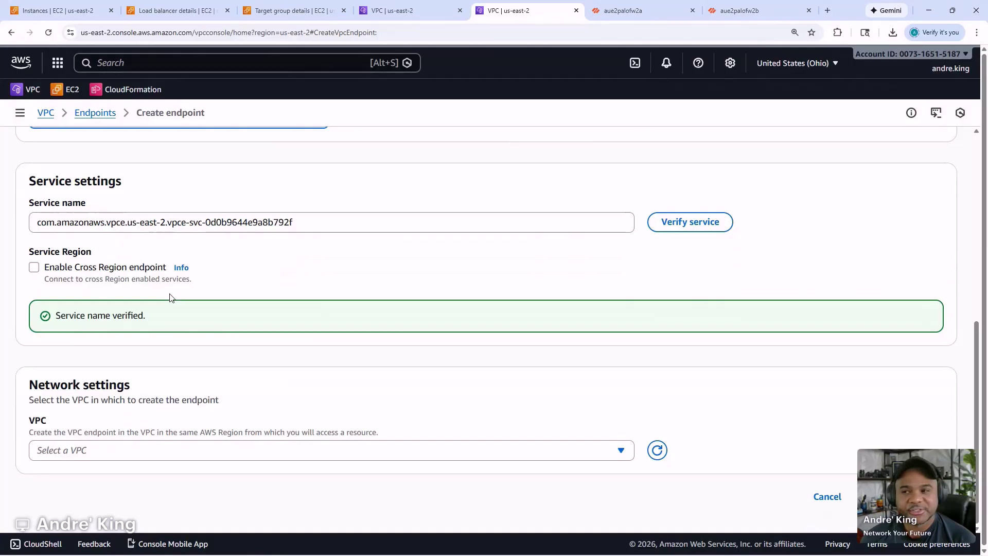
- Switch to PowerPoint and show slide 2, the VPC architecture visualization
mouse_move(147, 550)
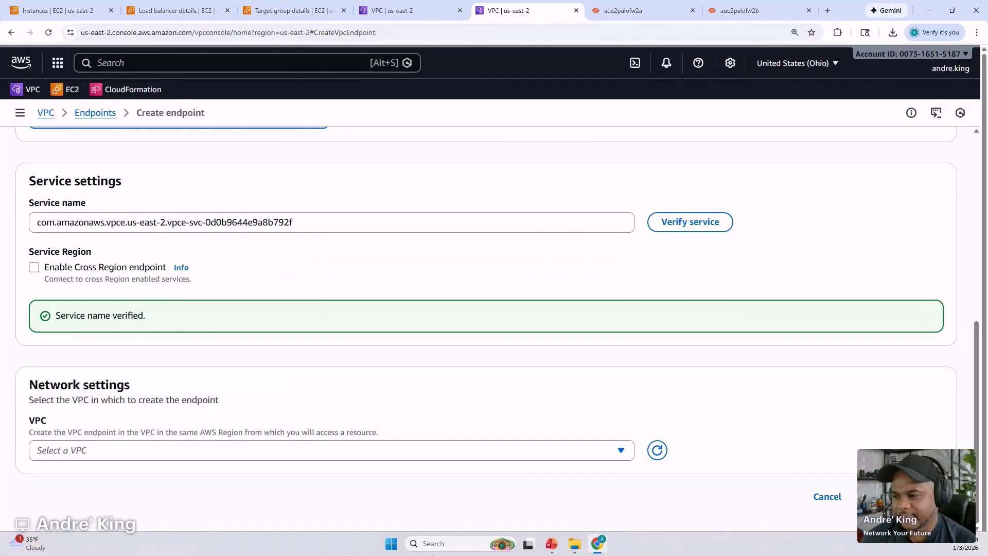
left_click(556, 549)
left_click(82, 222)
scroll(635, 324, "down", 8)
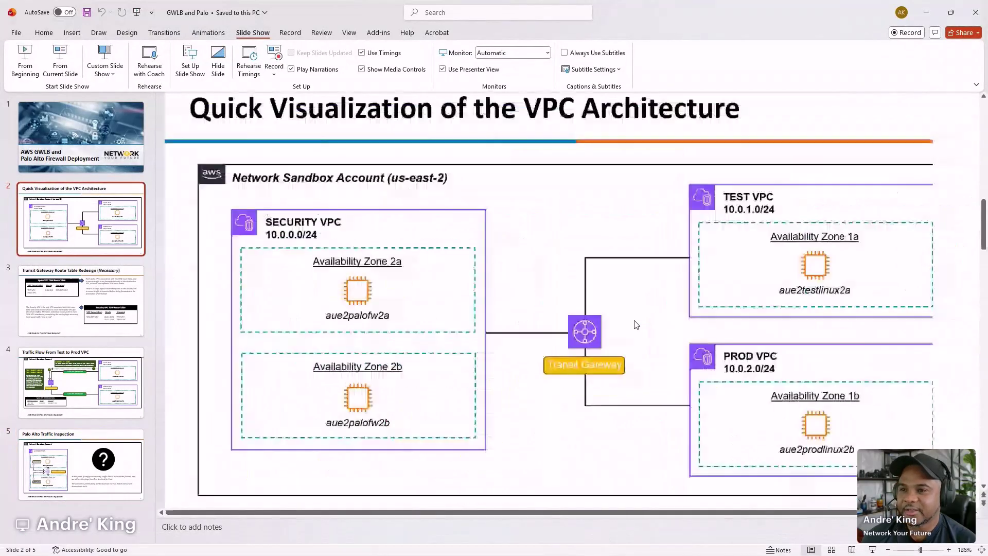
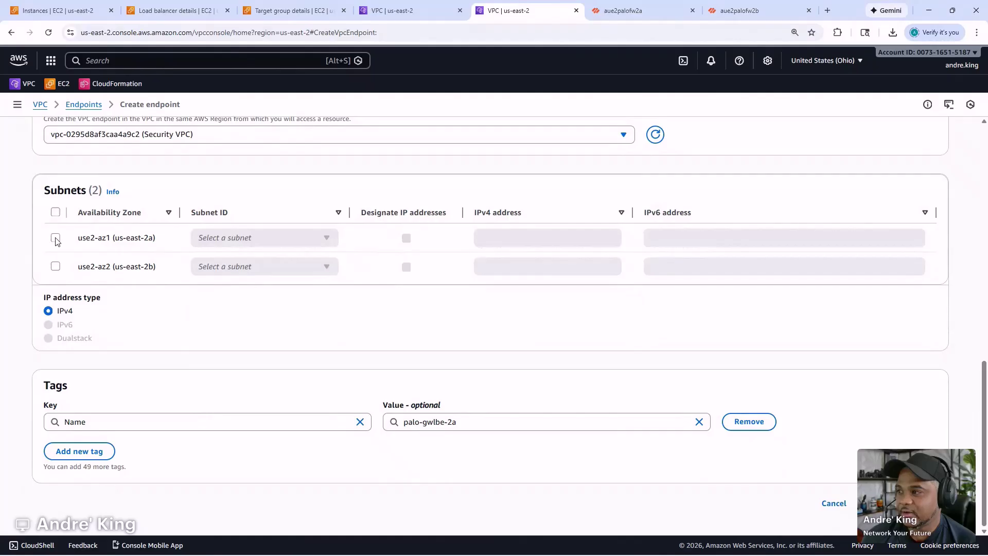
- Place palo-gwlbe-2a in us-east-2a subnet-06429fdbb9be05836 (Security-GWLBe-AZ1) and create the endpoint
left_click(327, 238)
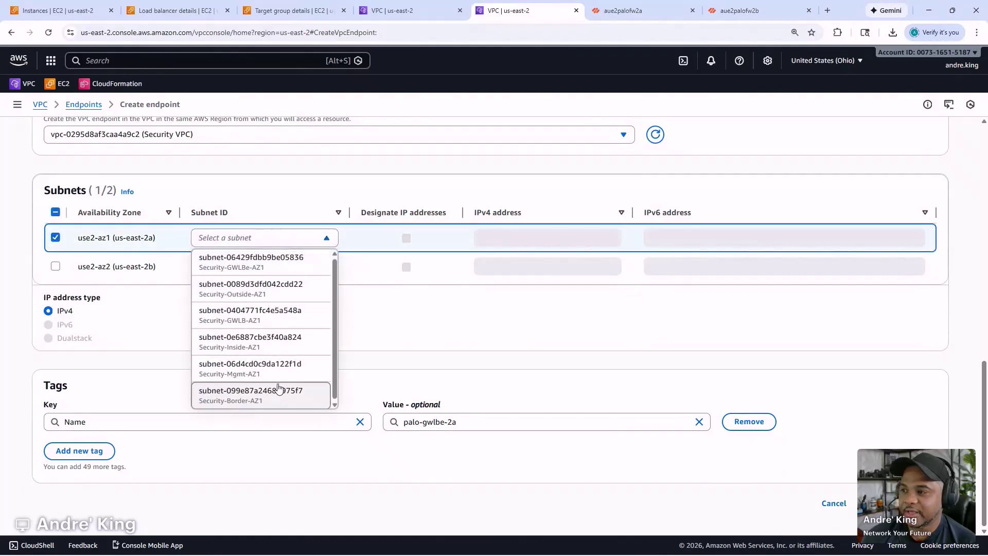
left_click(267, 269)
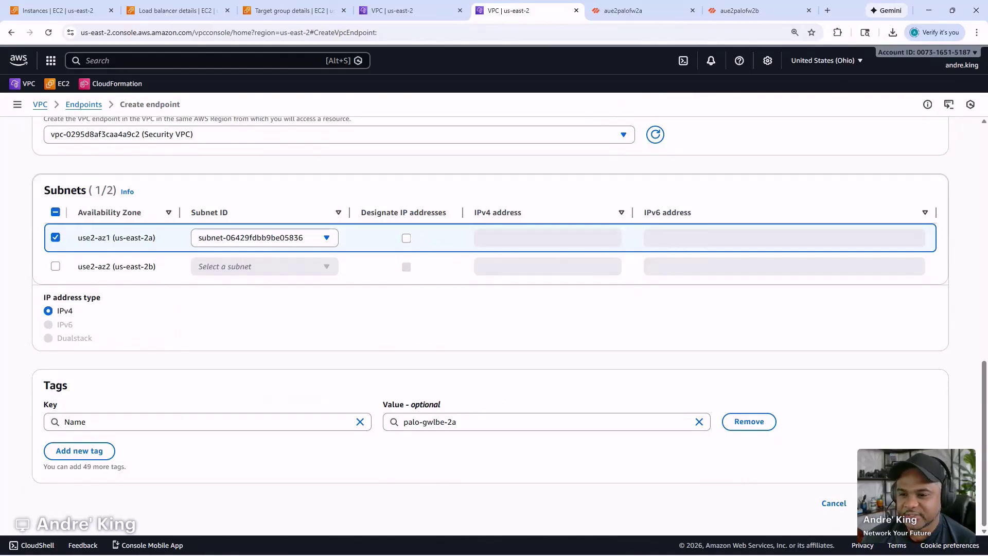
left_click(903, 503)
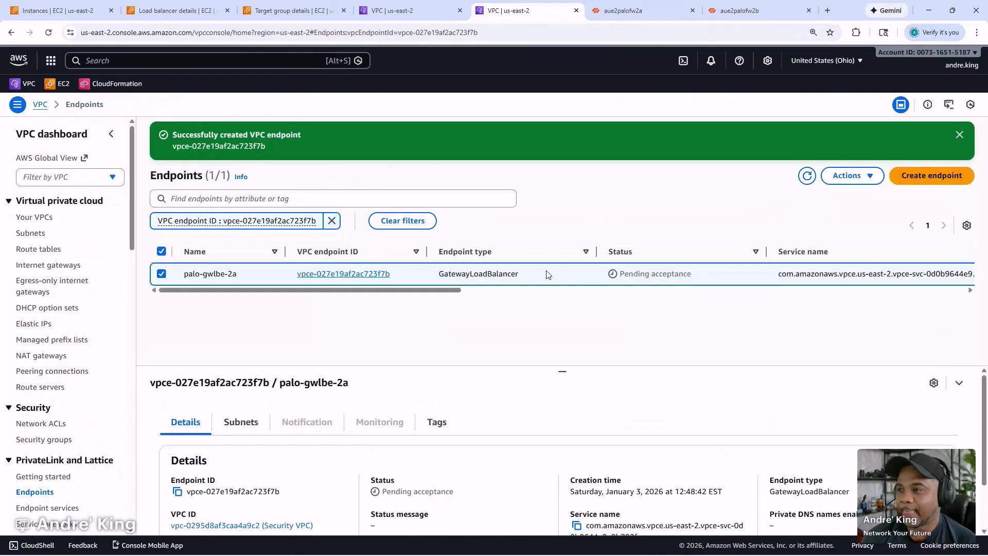
- Refresh the endpoints list to check palo-gwlbe-2a's status
left_click(808, 176)
left_click(807, 176)
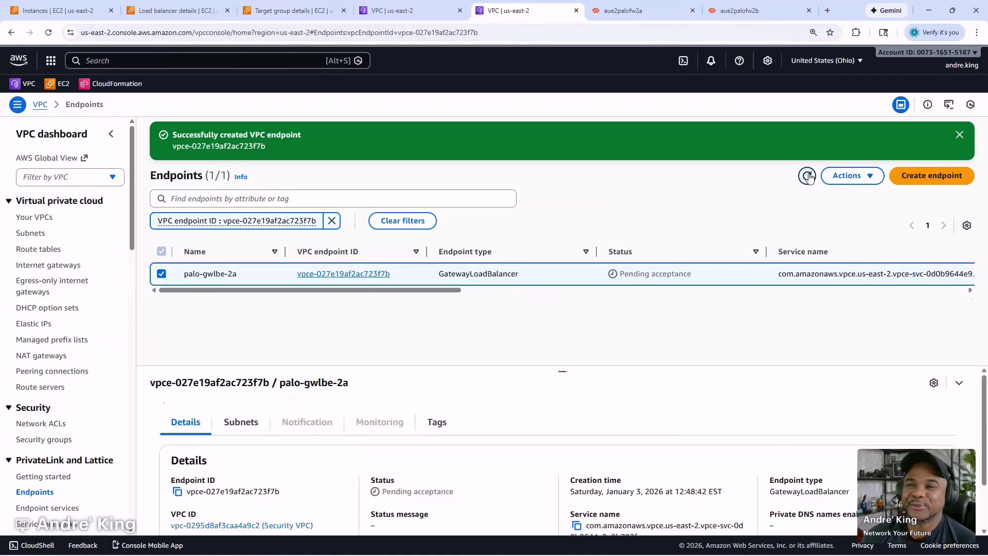
left_click(807, 176)
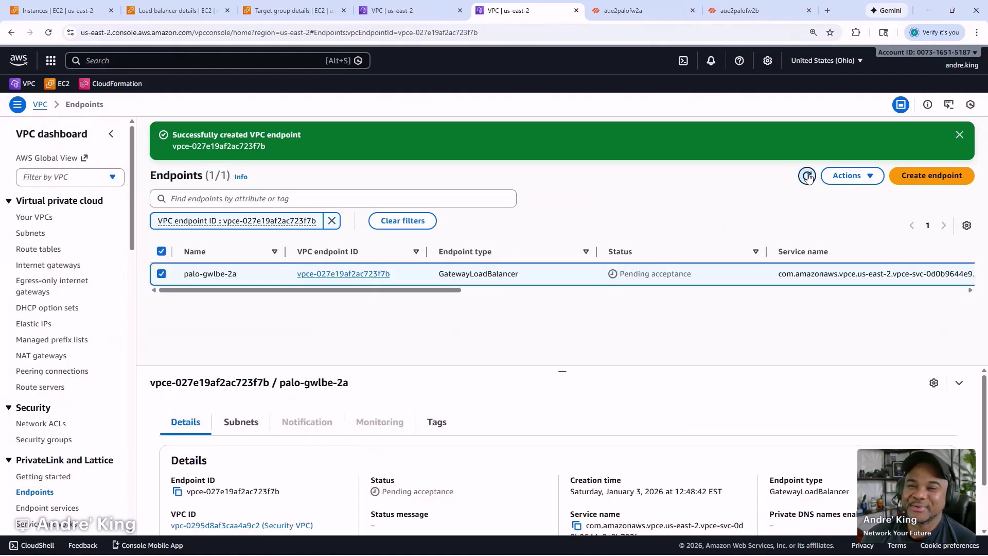
scroll(31, 435, "down", 1)
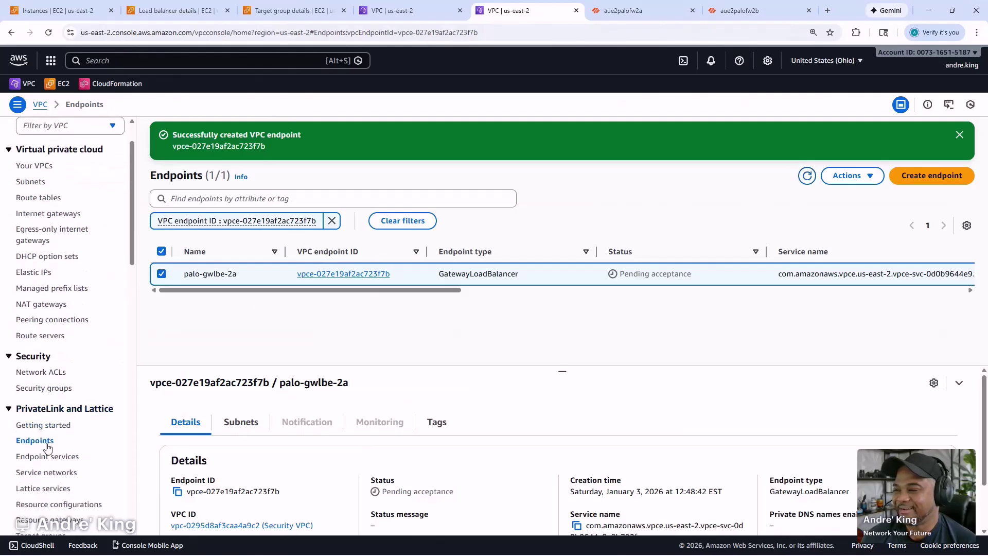
- Accept the pending connection on palo-gwlb-es by confirming with 'accept', then return to Endpoints
left_click(45, 457)
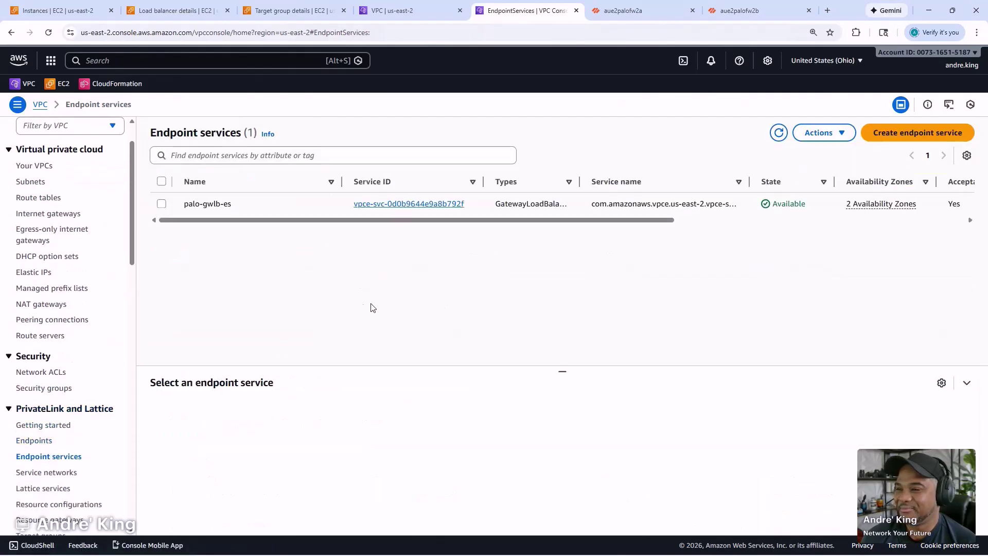
left_click(315, 204)
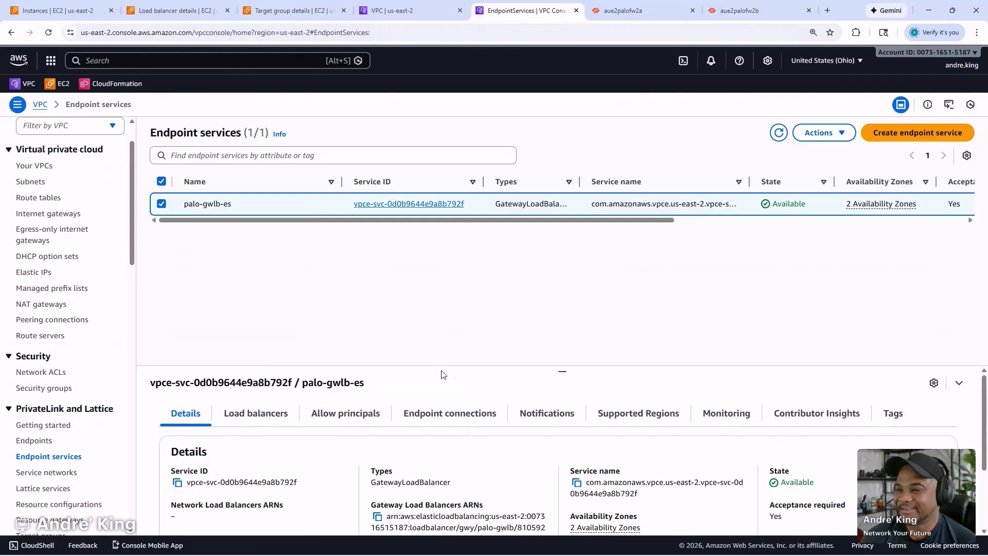
left_click(342, 415)
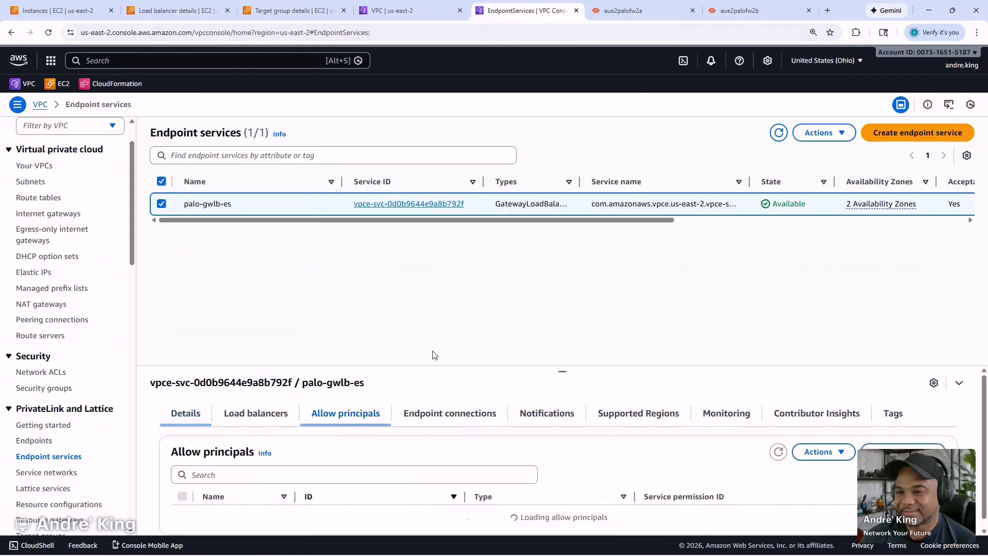
left_click(427, 419)
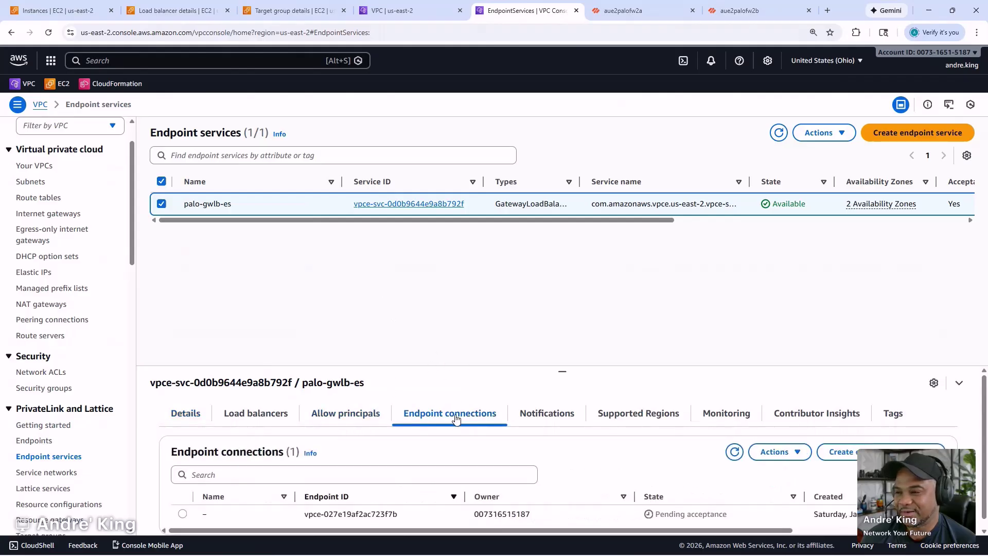
left_click(261, 516)
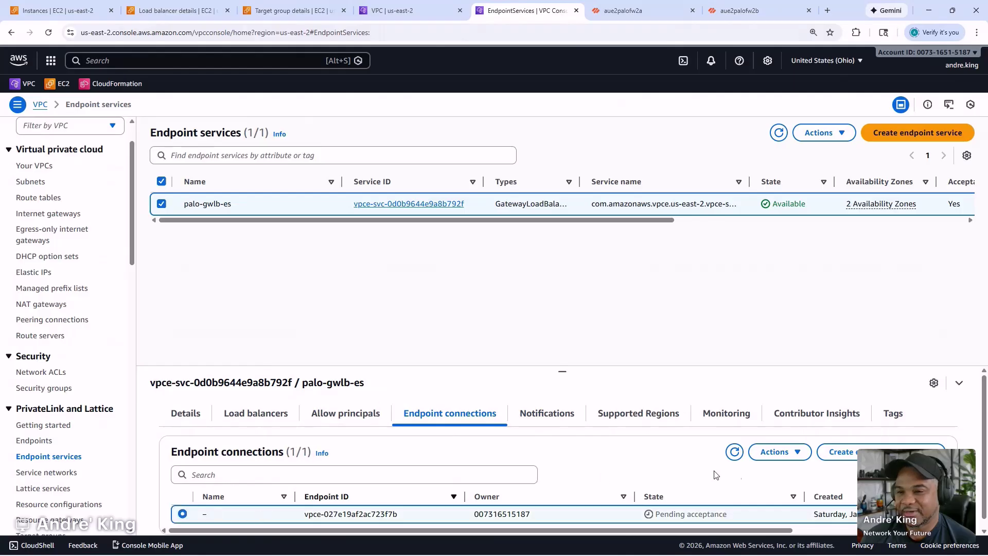
left_click(778, 452)
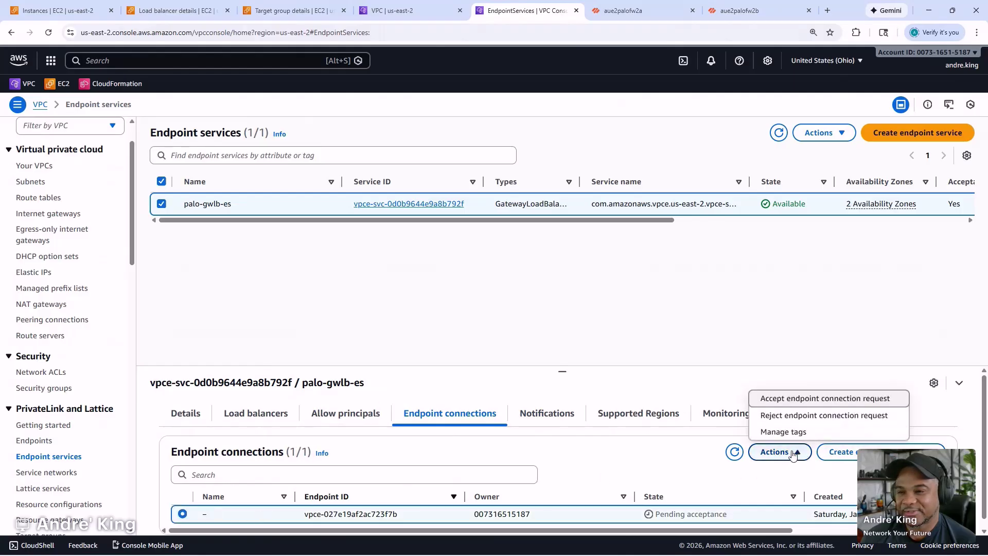
left_click(834, 401)
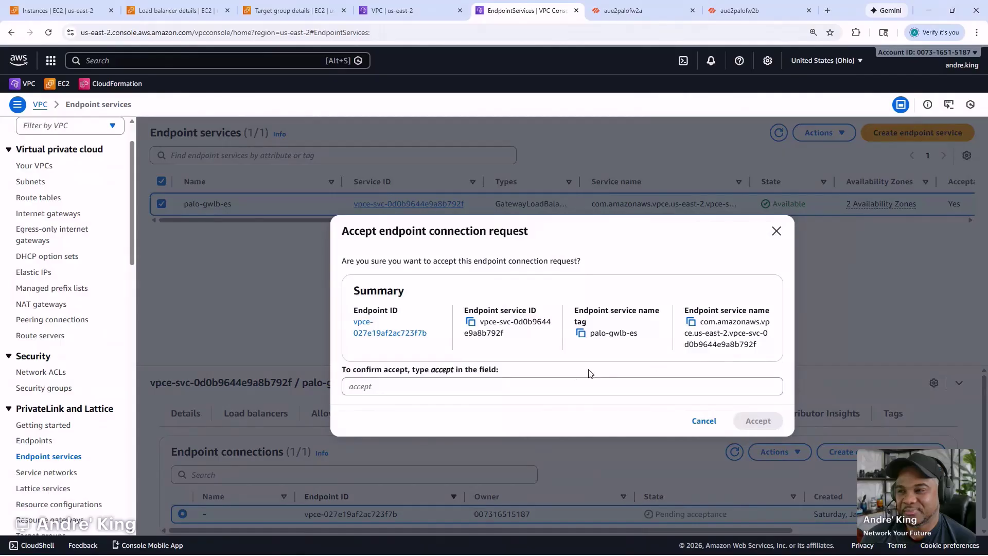
left_click(553, 386)
type("accep")
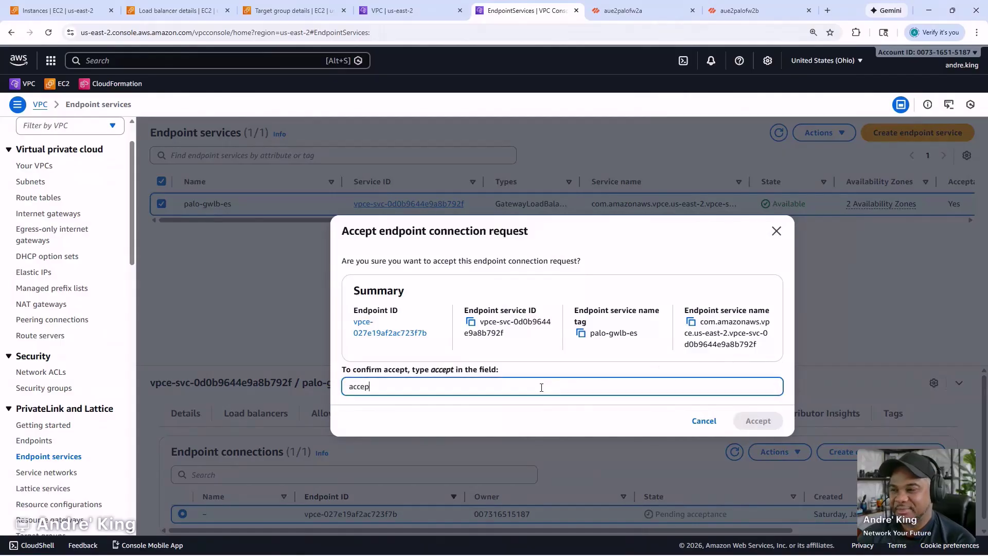
type("t")
key("Return")
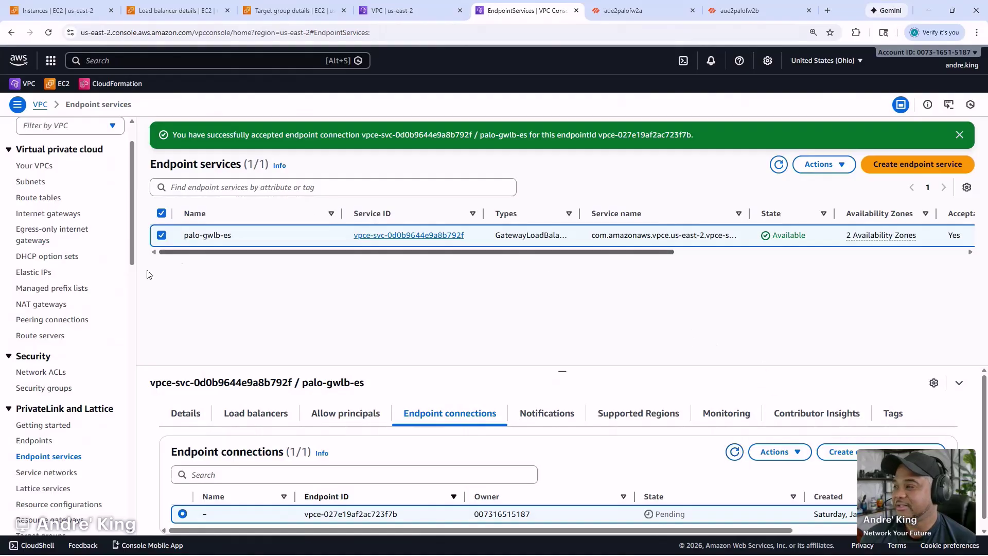
left_click(35, 440)
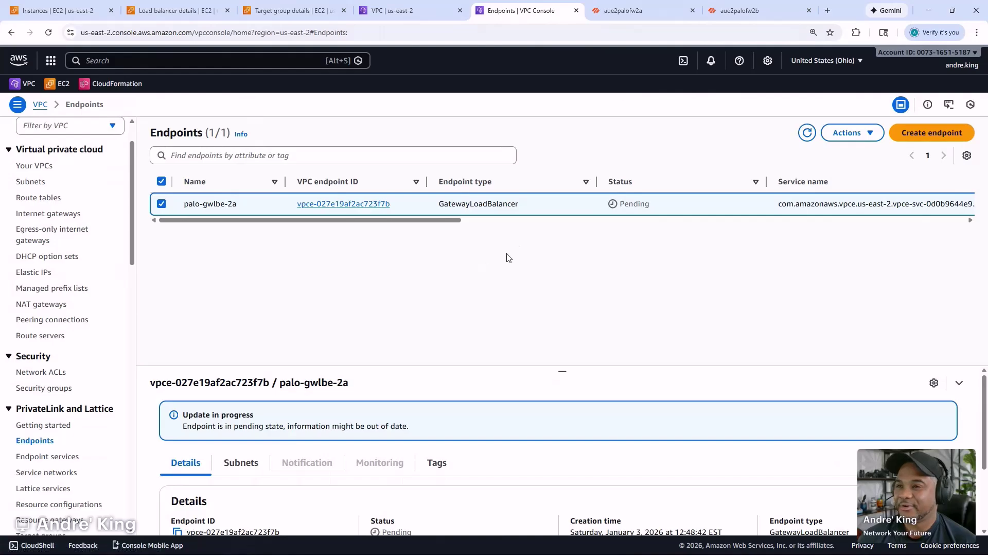
- Start endpoint palo-gwlbe-2b using NLB/GWLB endpoint services, pasting and verifying the palo-gwlb-es service name
left_click(807, 133)
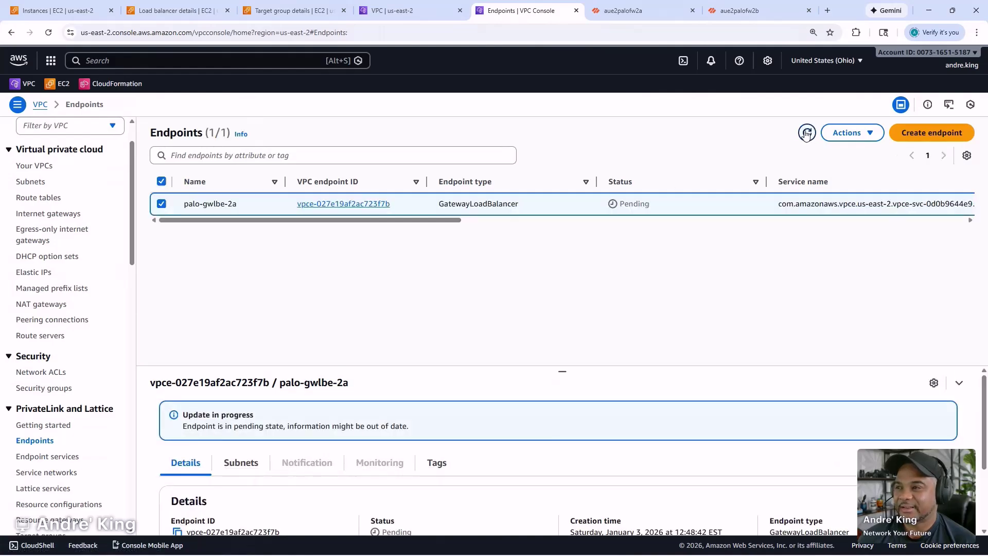
left_click(911, 134)
left_click(315, 239)
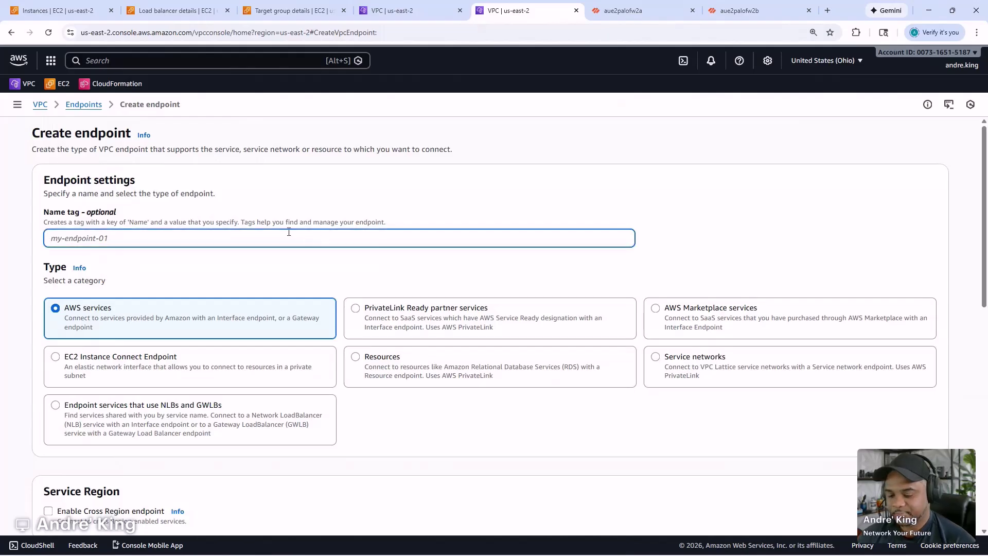
type("palo-gwlbe-2b")
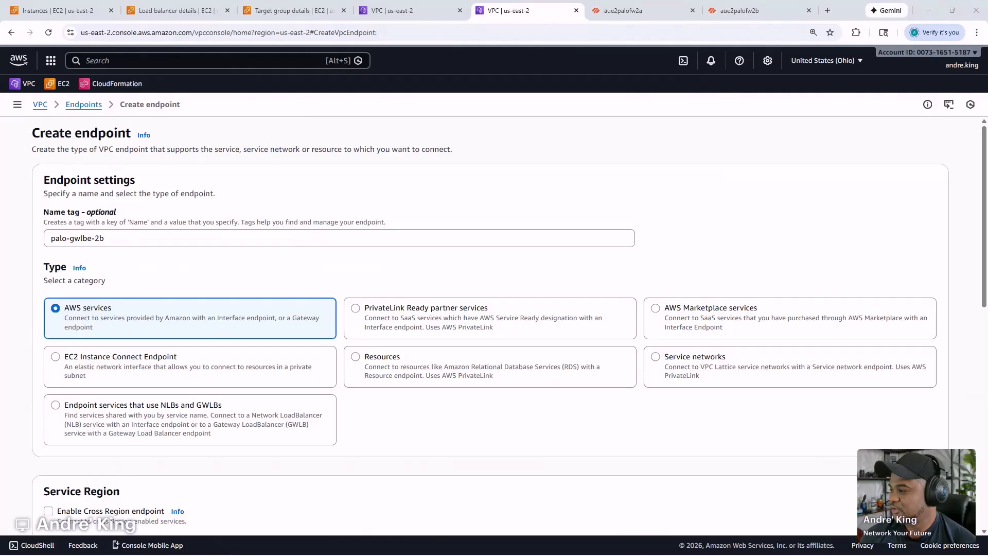
left_click(118, 411)
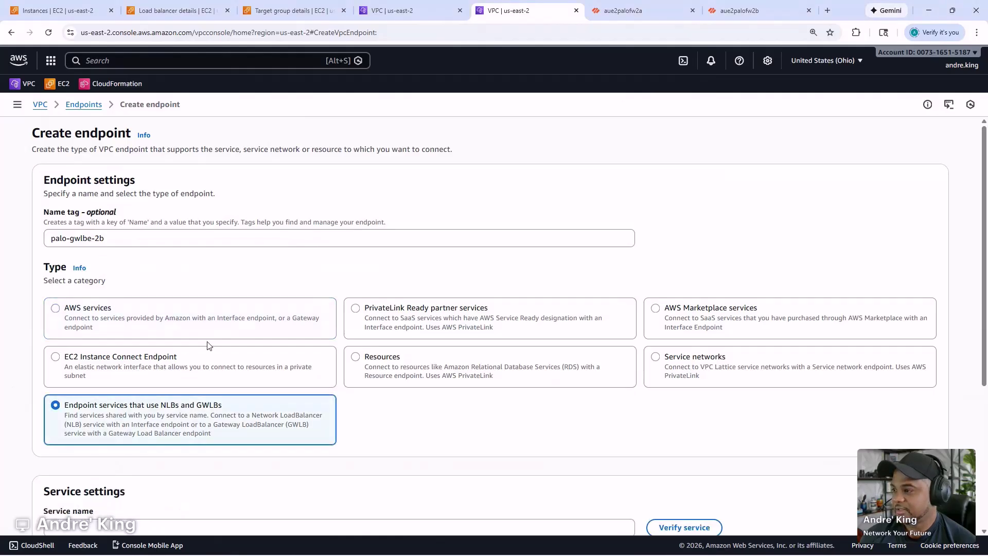
scroll(231, 326, "down", 4)
left_click(211, 325)
type("com.amazonaws.vpce.us-east-2.vpce-svc-0d0b9644e9a8b792f")
left_click(674, 322)
- Place it in the Security VPC, us-east-2b subnet-03cb685a840626237, and create the endpoint
scroll(403, 320, "down", 1)
left_click(66, 465)
left_click(95, 432)
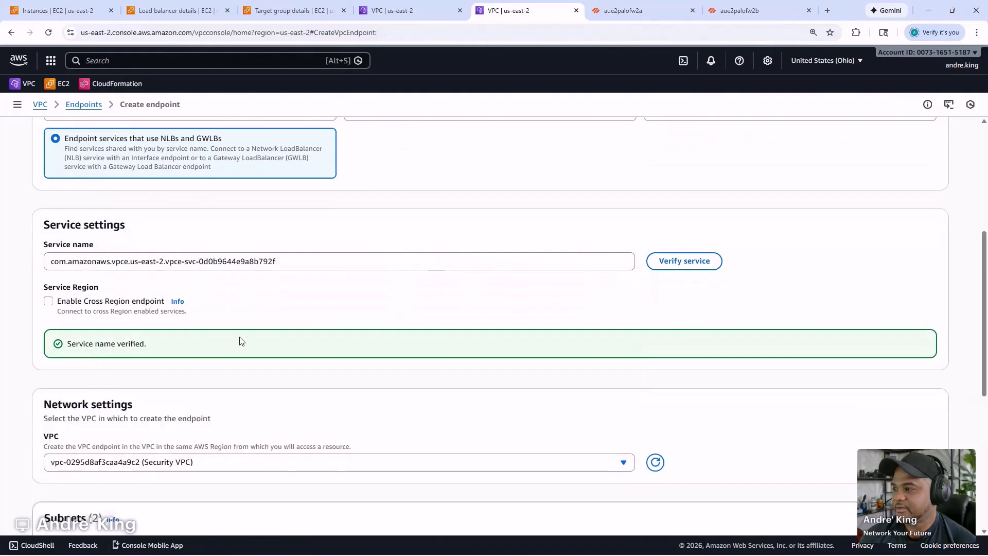
scroll(229, 342, "down", 5)
left_click(56, 285)
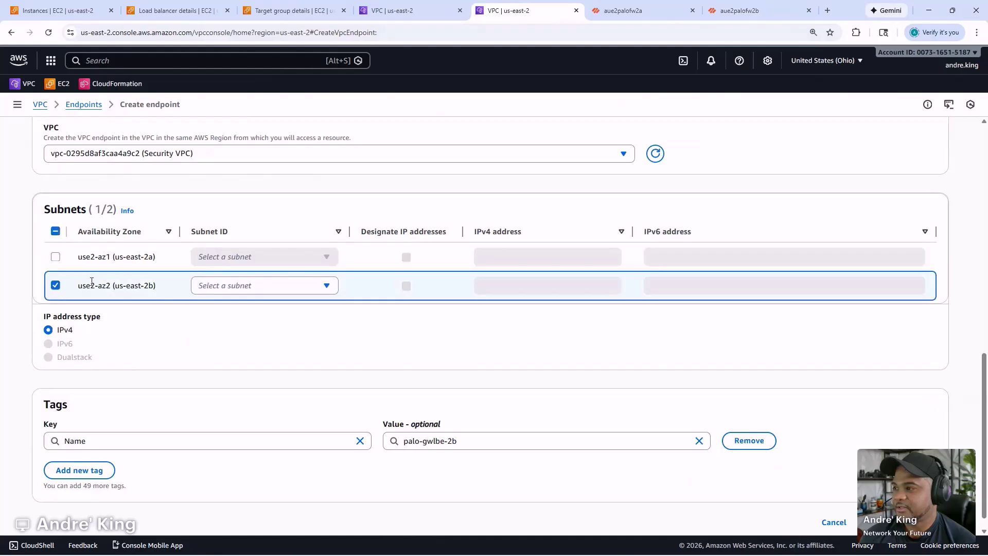
left_click(249, 287)
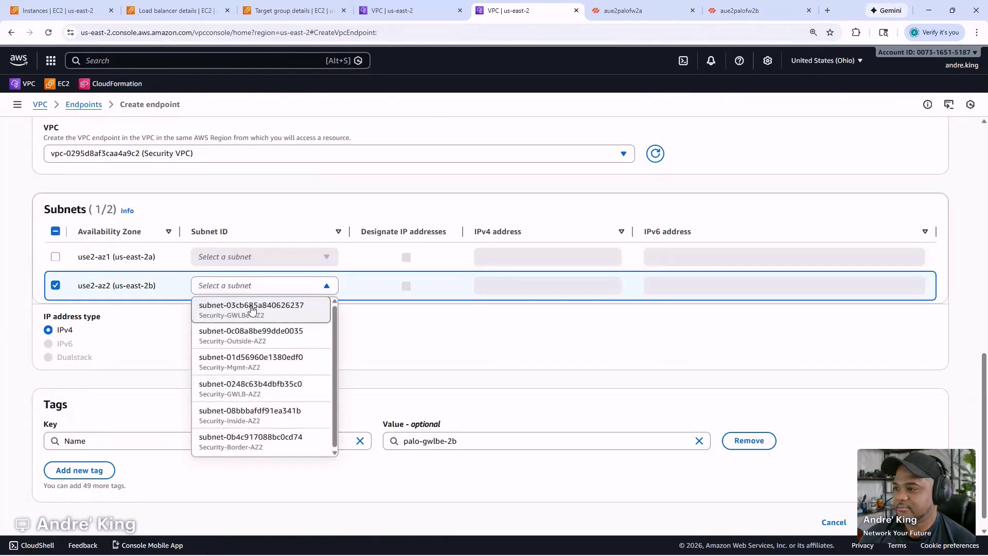
left_click(256, 323)
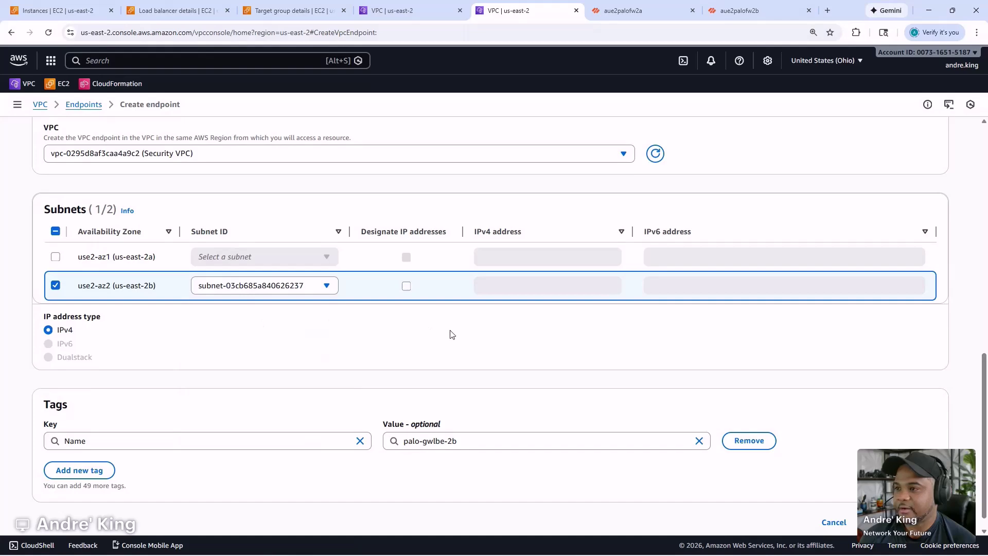
left_click(902, 522)
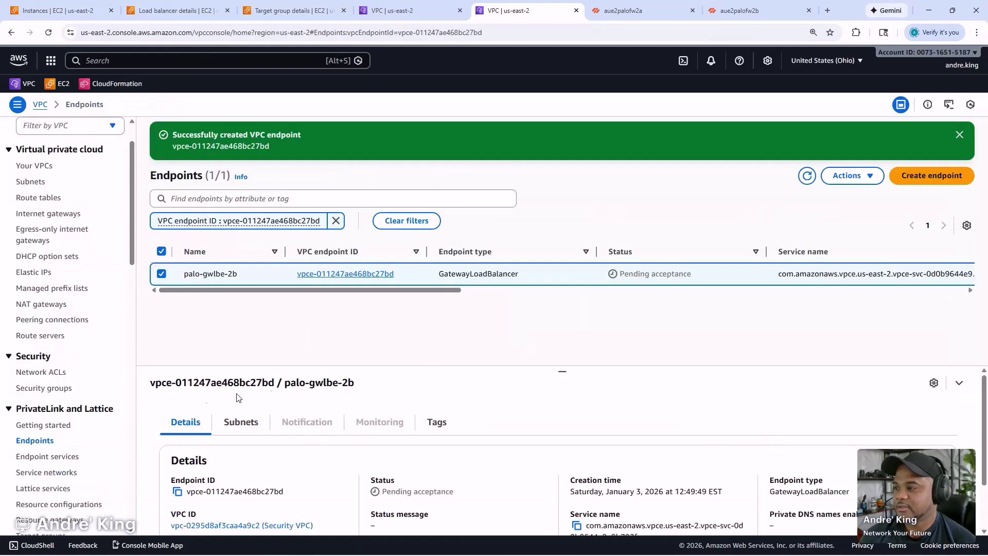
- Accept palo-gwlbe-2b's pending connection request on the palo-gwlb-es endpoint service
left_click(48, 456)
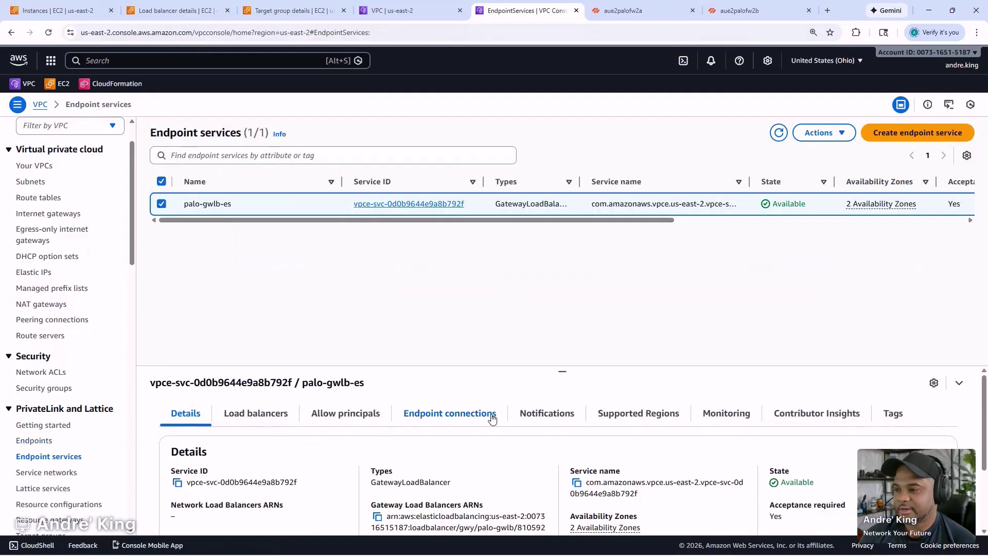
left_click(491, 419)
scroll(466, 427, "down", 1)
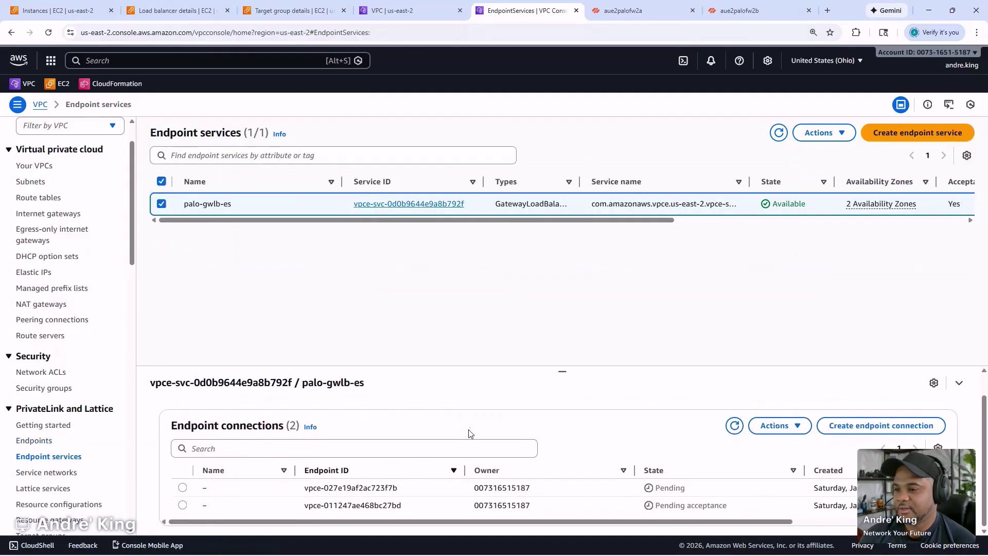
left_click(268, 505)
left_click(776, 425)
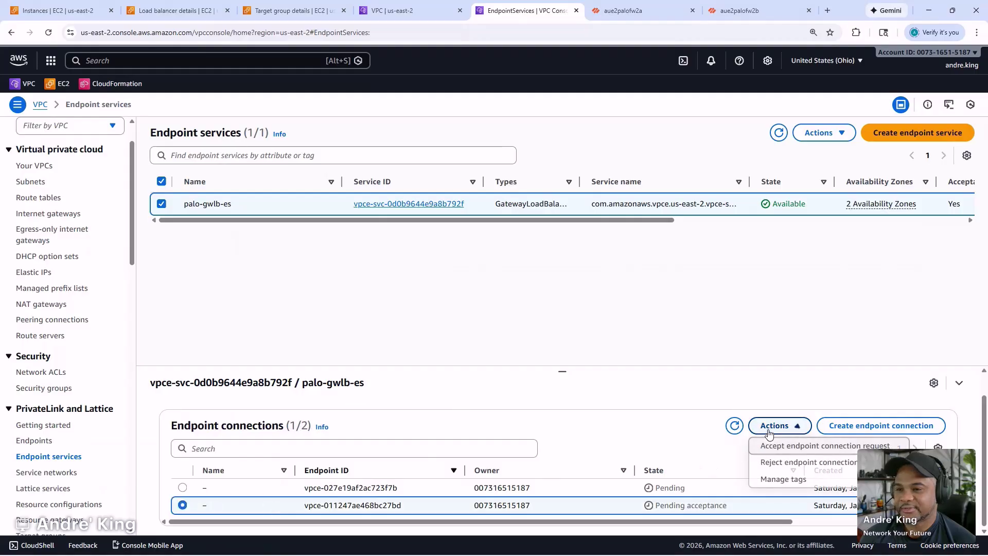
left_click(774, 446)
left_click(696, 393)
type("accept")
key("Return")
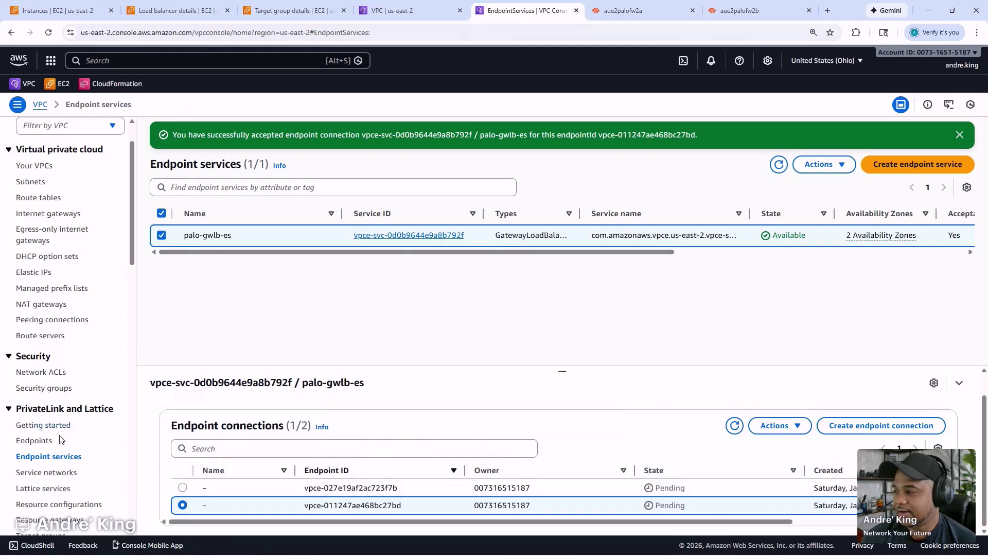
- Refresh the Endpoints list until palo-gwlbe-2a shows Available
left_click(44, 441)
left_click(809, 136)
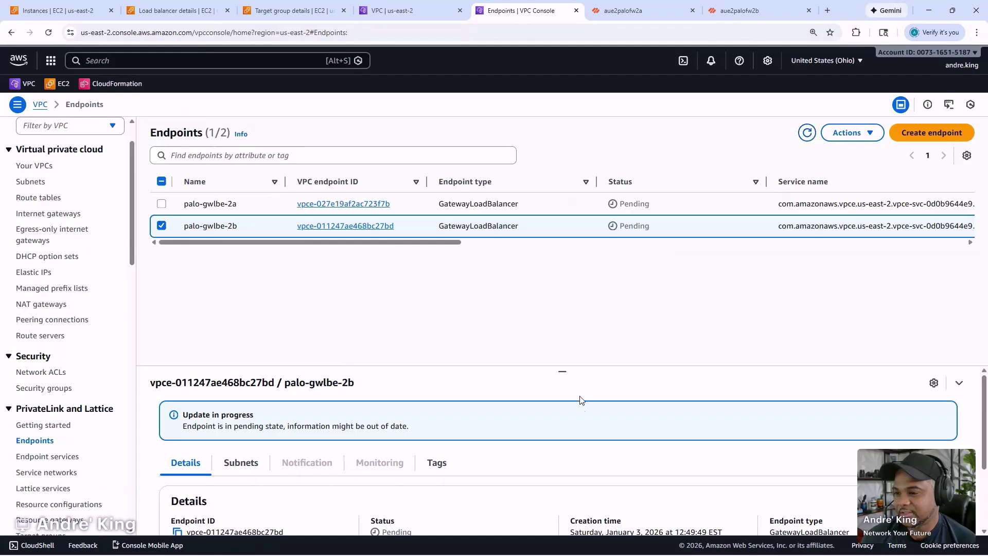
scroll(562, 502, "down", 3)
scroll(562, 502, "up", 3)
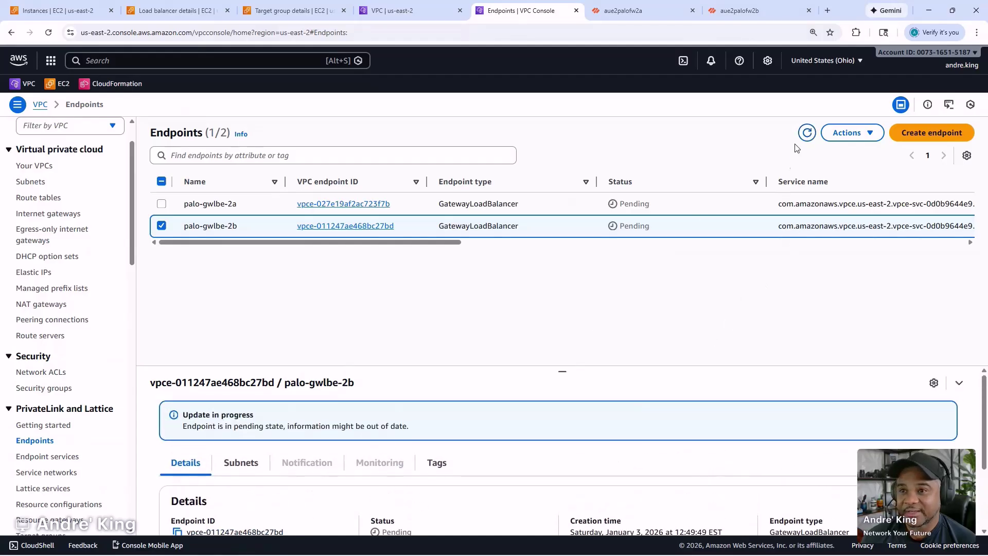
left_click(807, 134)
left_click(808, 134)
left_click(808, 134)
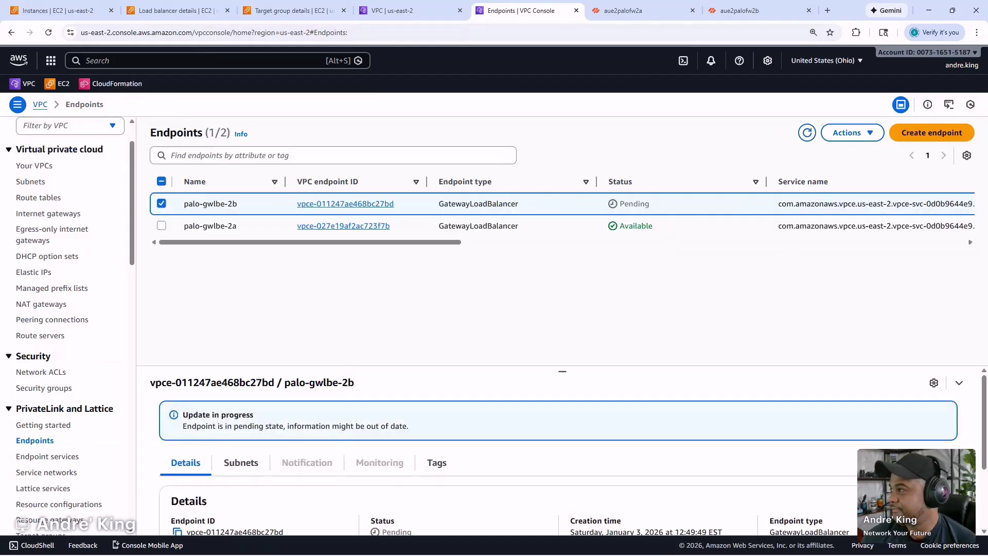
- Bring up the High Level GWLB Steps notes in Notepad
key("alt+Tab")
left_click_drag(400, 156, 688, 137)
scroll(344, 232, "up", 1)
scroll(343, 232, "up", 3)
- Mark step 06 Configure Endpoint Service and step 07 Configure GWLB Endpoints with x, then minimize Notepad
left_click(305, 293)
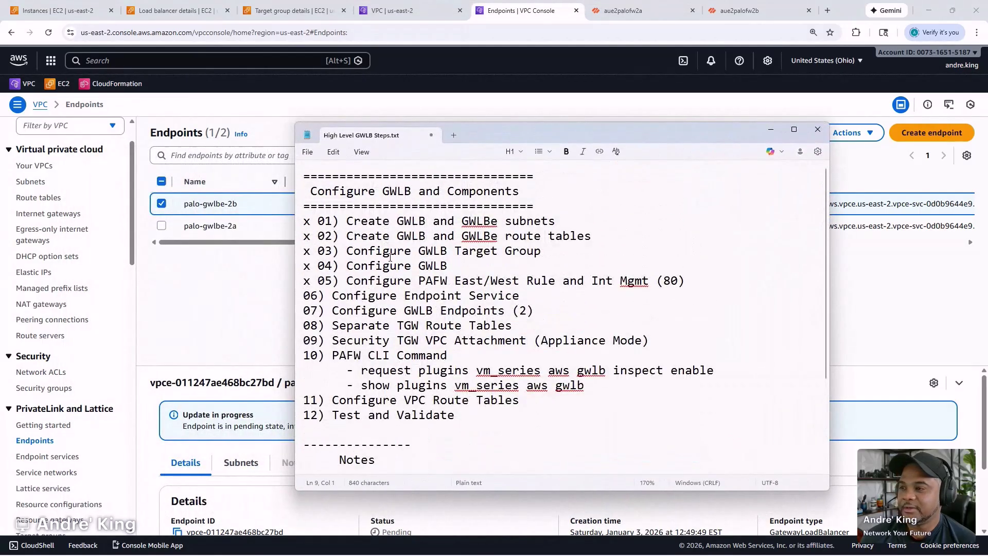
type("x")
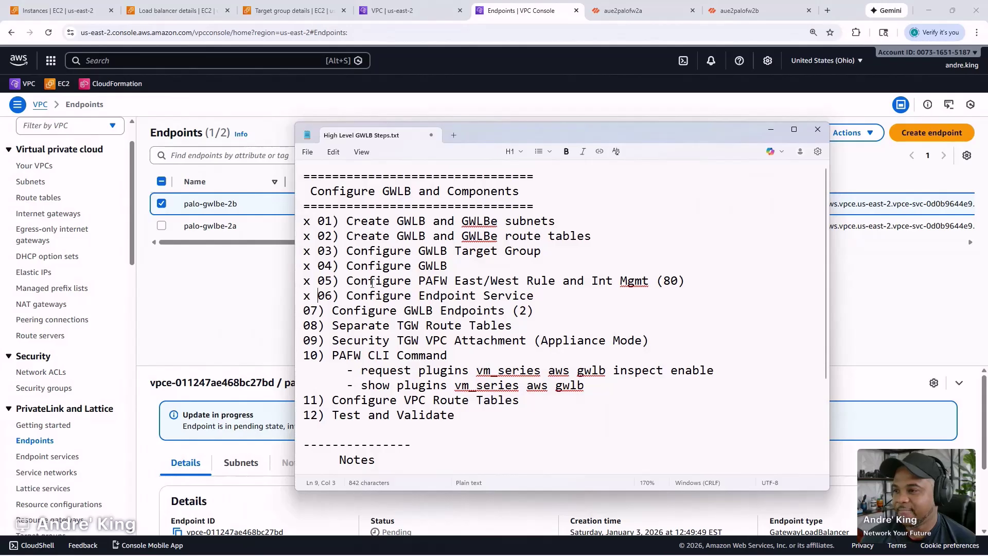
left_click(305, 310)
type("x")
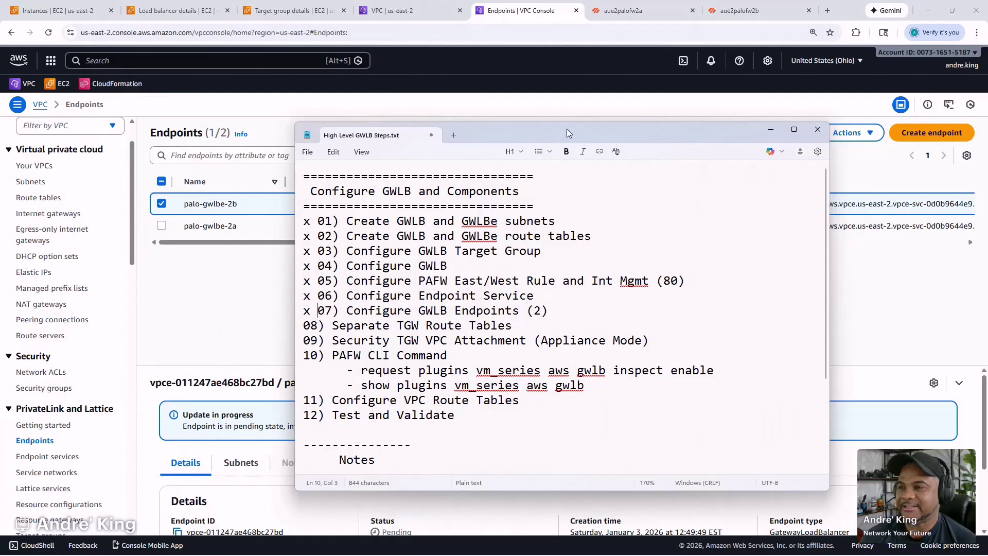
key("super+Down")
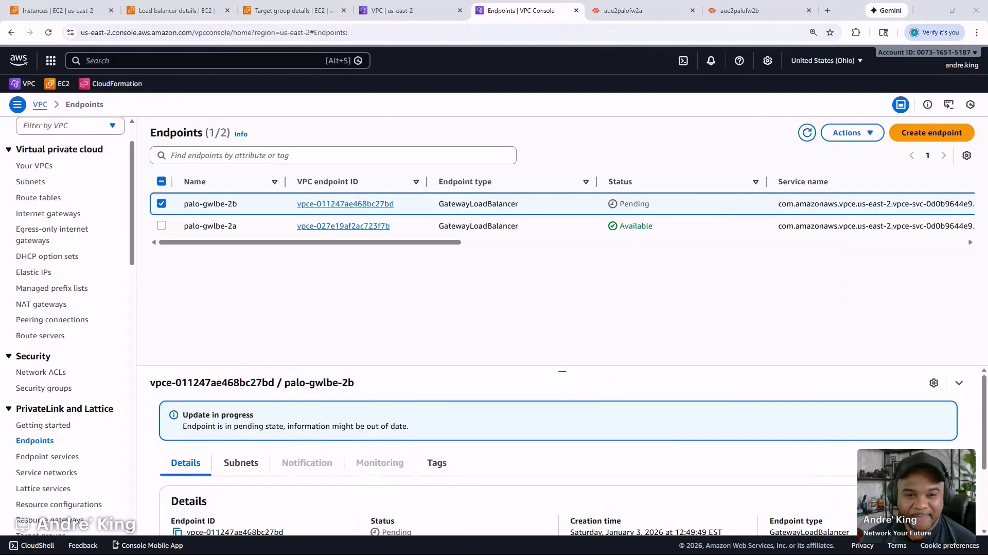
- Bring up a maximized Paint canvas with the Pencil tool in red
left_click_drag(987, 61, 422, 67)
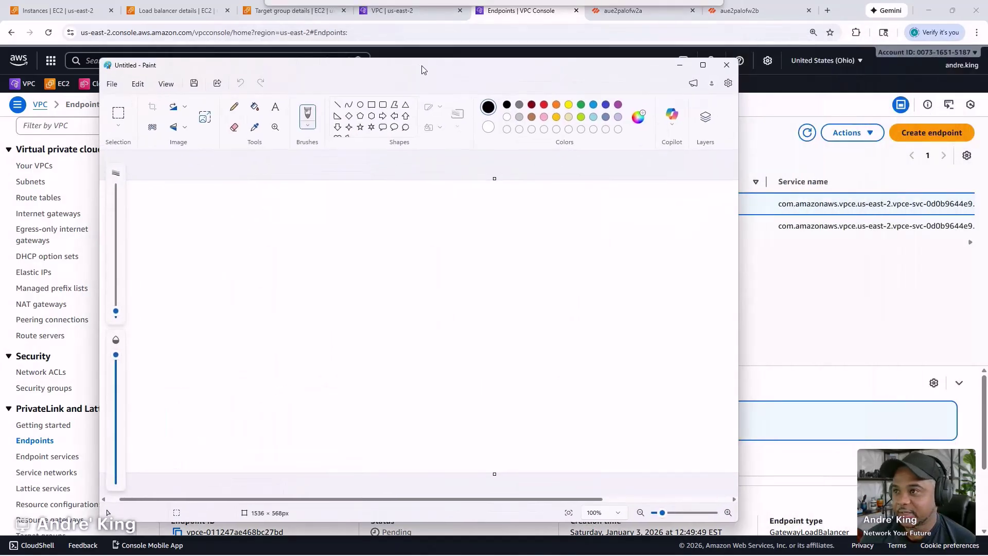
double_click(422, 67)
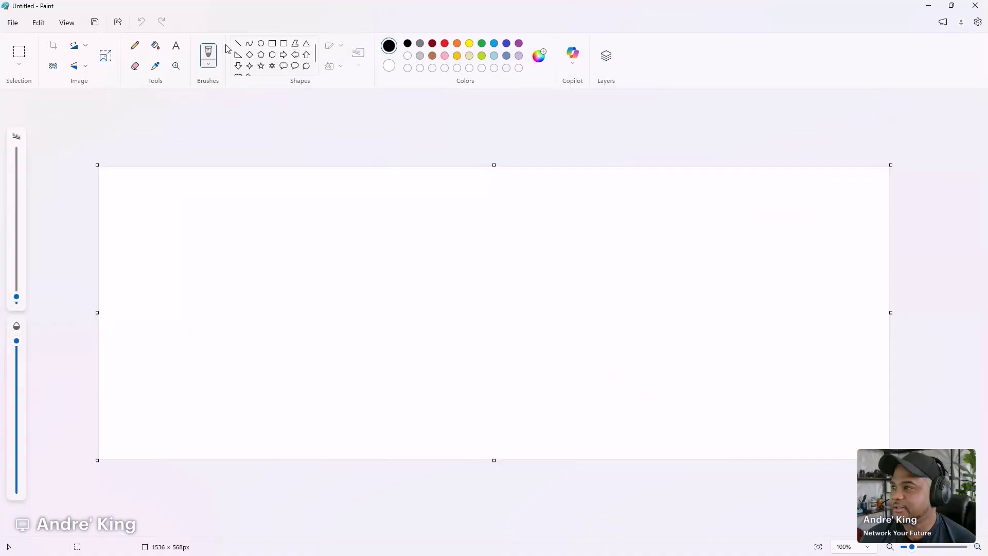
left_click(134, 46)
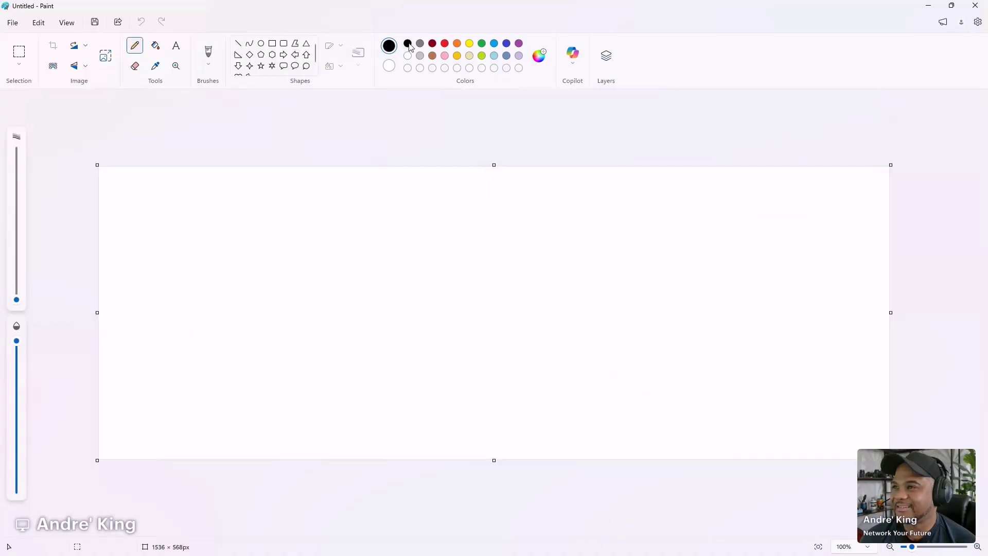
left_click(445, 43)
- Draw three circles lettered S, T and P, and label P local
mouse_move(722, 183)
left_mouse_down()
mouse_move(638, 180)
mouse_move(690, 286)
mouse_move(712, 181)
left_mouse_up()
mouse_move(648, 345)
left_mouse_down()
mouse_move(538, 438)
mouse_move(622, 326)
left_mouse_up()
mouse_move(320, 229)
left_mouse_down()
mouse_move(225, 257)
mouse_move(367, 274)
mouse_move(267, 209)
left_mouse_up()
mouse_move(250, 293)
left_mouse_down()
mouse_move(265, 324)
mouse_move(229, 343)
left_mouse_up()
left_click_drag(606, 226, 612, 263)
left_click_drag(584, 228, 646, 219)
left_click_drag(580, 367, 590, 407)
mouse_move(585, 360)
left_mouse_down()
mouse_move(608, 356)
mouse_move(588, 380)
left_mouse_up()
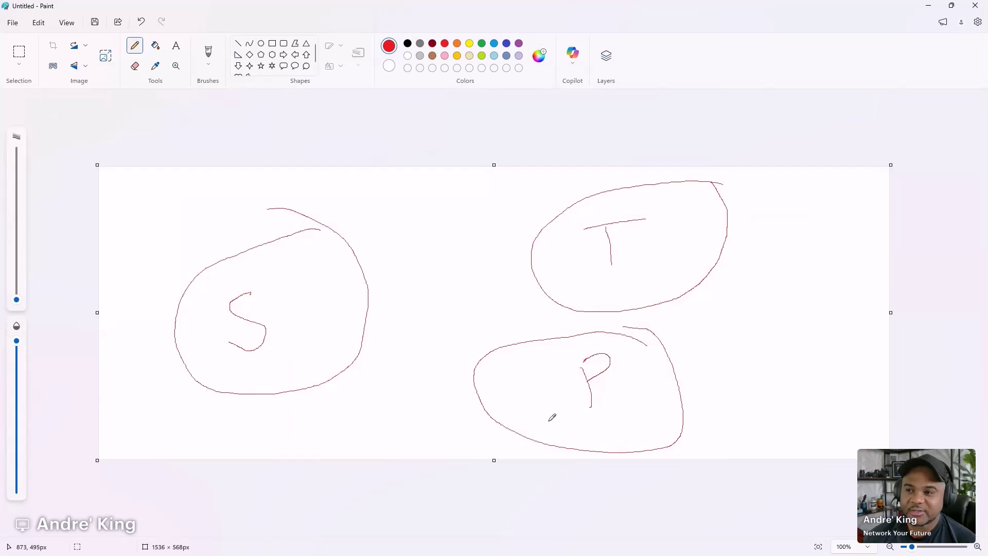
mouse_move(558, 419)
left_mouse_down()
mouse_move(555, 436)
mouse_move(599, 434)
left_mouse_up()
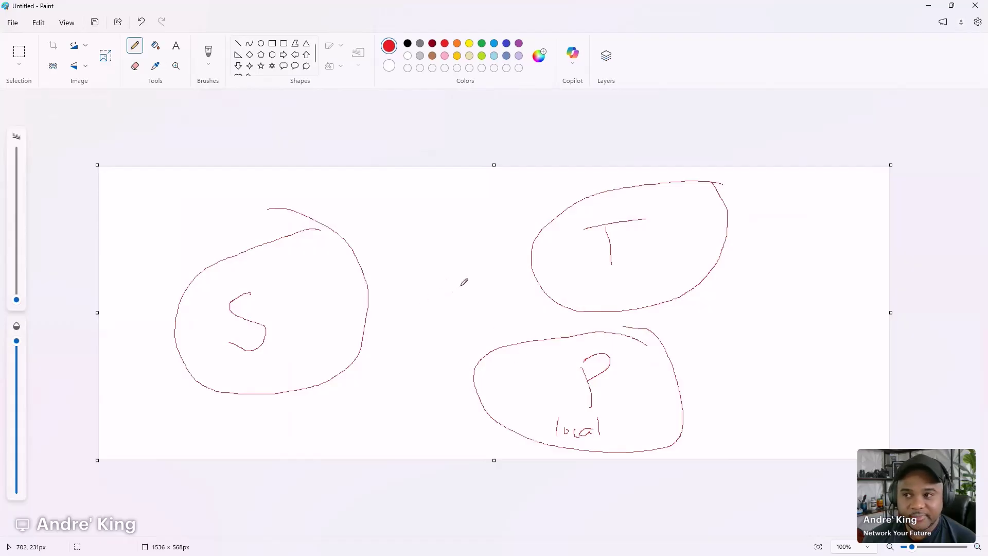
- Draw the central TGW hub boxed and connected to S, T and P, with RT labels and a loop
mouse_move(461, 278)
left_mouse_down()
mouse_move(438, 268)
mouse_move(405, 311)
mouse_move(461, 309)
mouse_move(460, 280)
mouse_move(432, 302)
mouse_move(452, 288)
left_mouse_up()
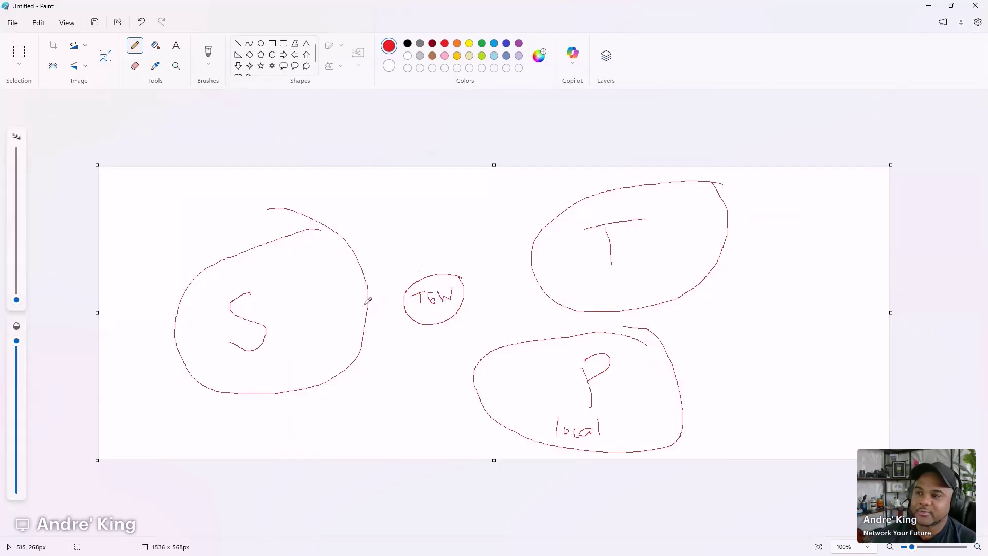
left_click_drag(367, 304, 408, 299)
left_click_drag(461, 281, 531, 255)
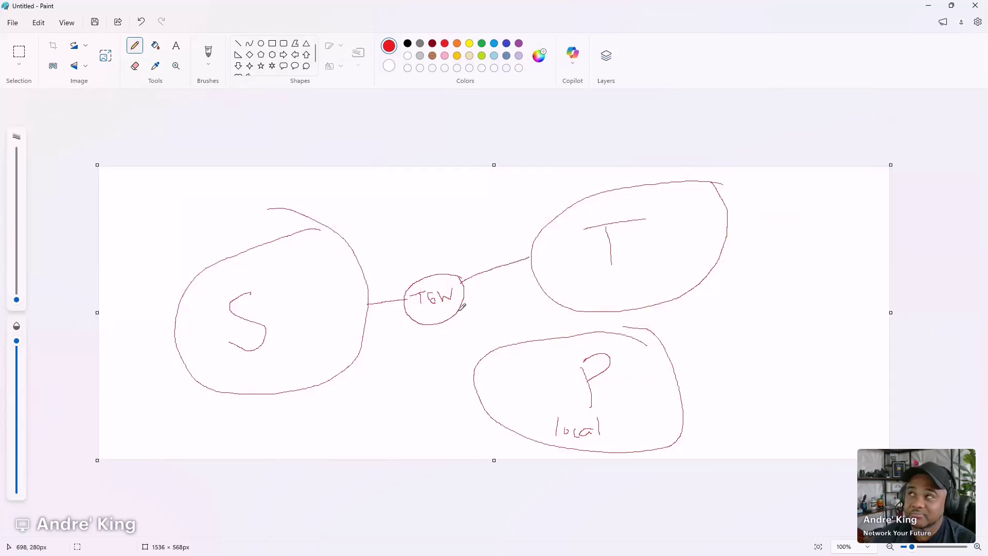
left_click_drag(455, 308, 483, 351)
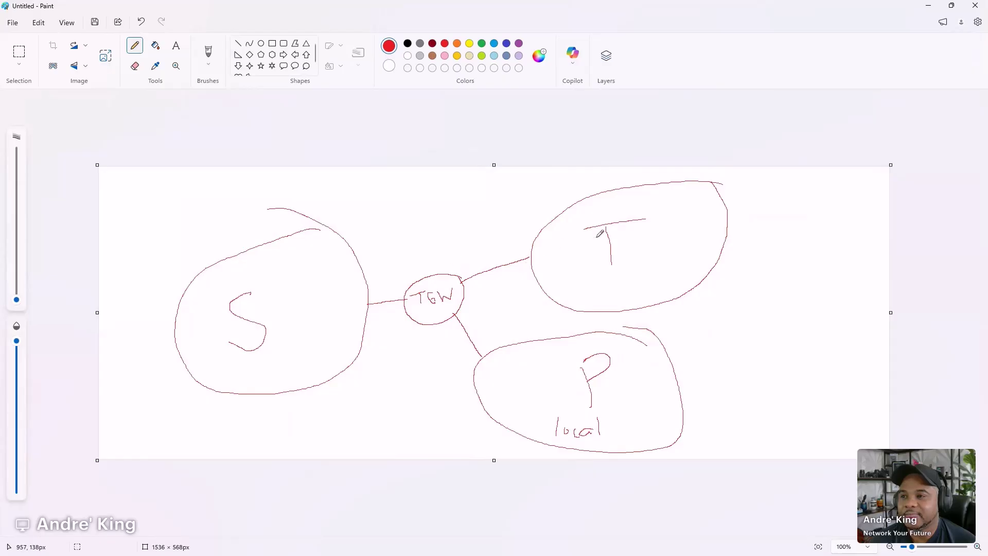
mouse_move(631, 392)
left_mouse_down()
mouse_move(635, 403)
mouse_move(657, 383)
mouse_move(749, 350)
mouse_move(748, 363)
mouse_move(761, 335)
mouse_move(776, 338)
mouse_move(793, 317)
left_mouse_up()
left_click_drag(513, 387, 456, 331)
mouse_move(464, 245)
left_mouse_down()
mouse_move(406, 269)
mouse_move(481, 336)
mouse_move(469, 230)
mouse_move(427, 233)
mouse_move(452, 211)
mouse_move(427, 199)
mouse_move(448, 191)
left_mouse_up()
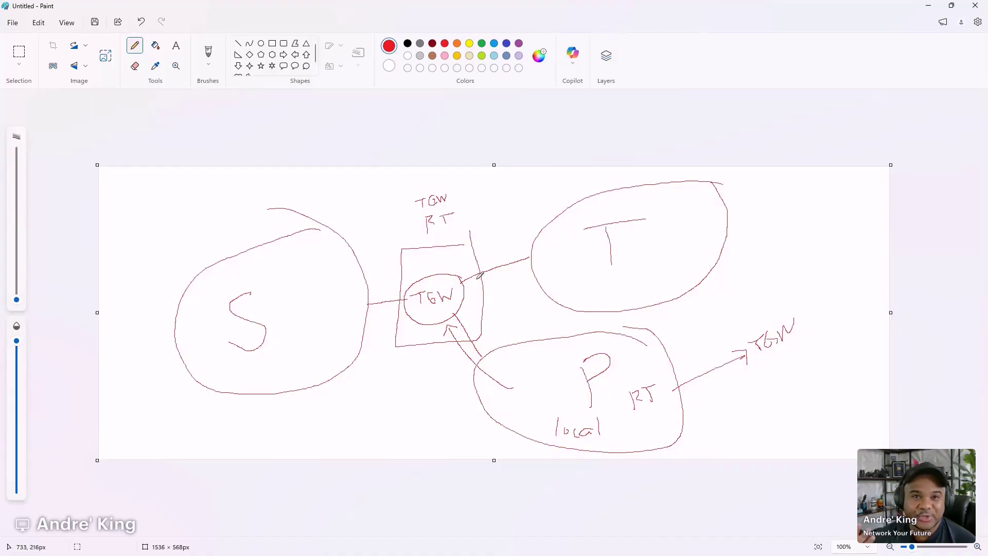
mouse_move(465, 297)
left_mouse_down()
mouse_move(481, 373)
mouse_move(497, 314)
left_mouse_up()
- Replace the last loop with a purple 10.0.2.0/24 route label and a return loop from TGW into P
key("ctrl+z")
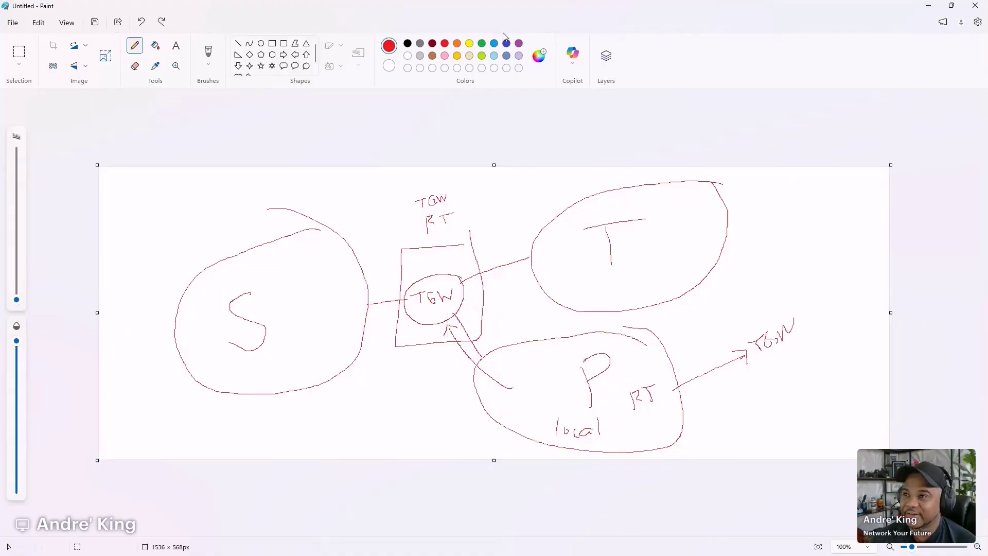
left_click(519, 44)
mouse_move(533, 320)
left_mouse_down()
mouse_move(533, 331)
mouse_move(606, 325)
left_mouse_up()
mouse_move(509, 340)
left_mouse_down()
mouse_move(495, 319)
mouse_move(441, 303)
mouse_move(470, 374)
mouse_move(498, 327)
left_mouse_up()
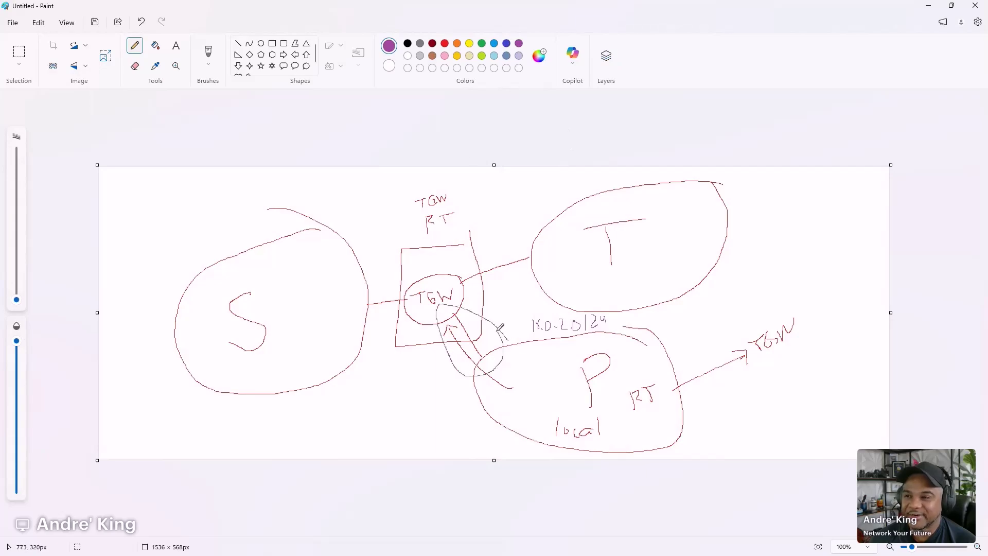
mouse_move(423, 305)
left_mouse_down()
mouse_move(431, 385)
mouse_move(574, 397)
left_mouse_up()
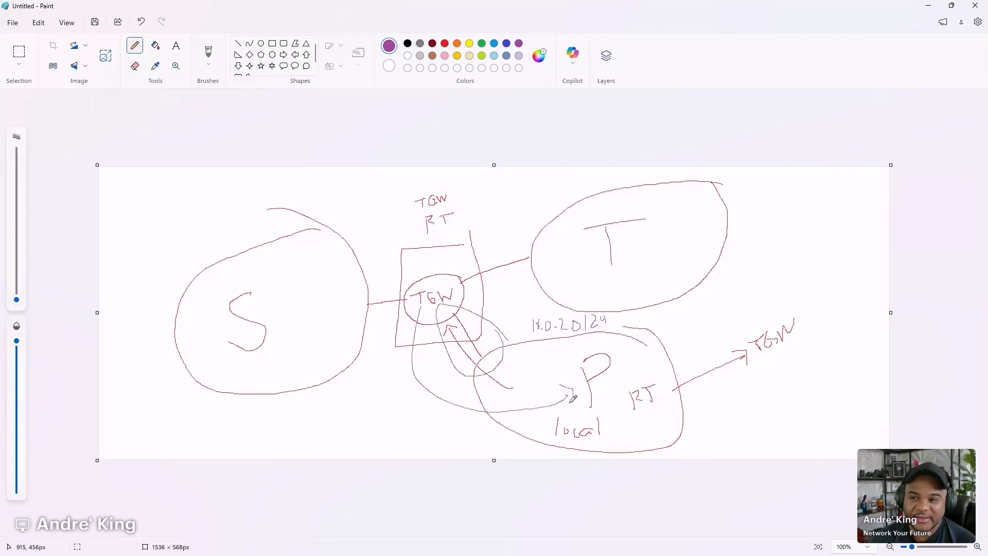
- Cross out the S circle with a red X and label it FW above
left_click(445, 43)
left_click_drag(174, 207, 350, 398)
left_click_drag(342, 204, 155, 429)
mouse_move(225, 210)
left_mouse_down()
mouse_move(229, 225)
mouse_move(236, 215)
left_mouse_up()
left_click_drag(238, 209, 268, 207)
mouse_move(492, 192)
left_mouse_down()
mouse_move(478, 188)
mouse_move(371, 283)
mouse_move(485, 355)
mouse_move(497, 210)
left_mouse_up()
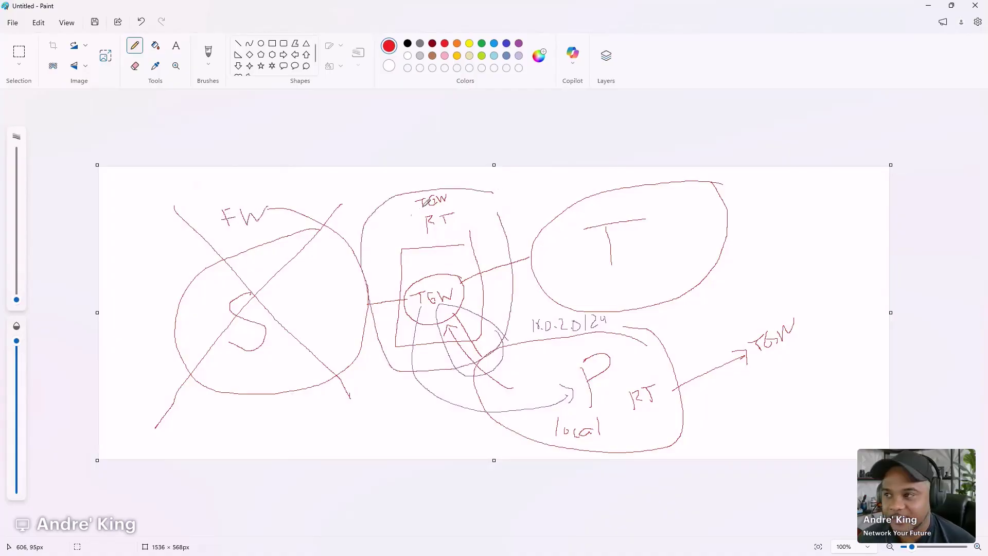
key("ctrl+z")
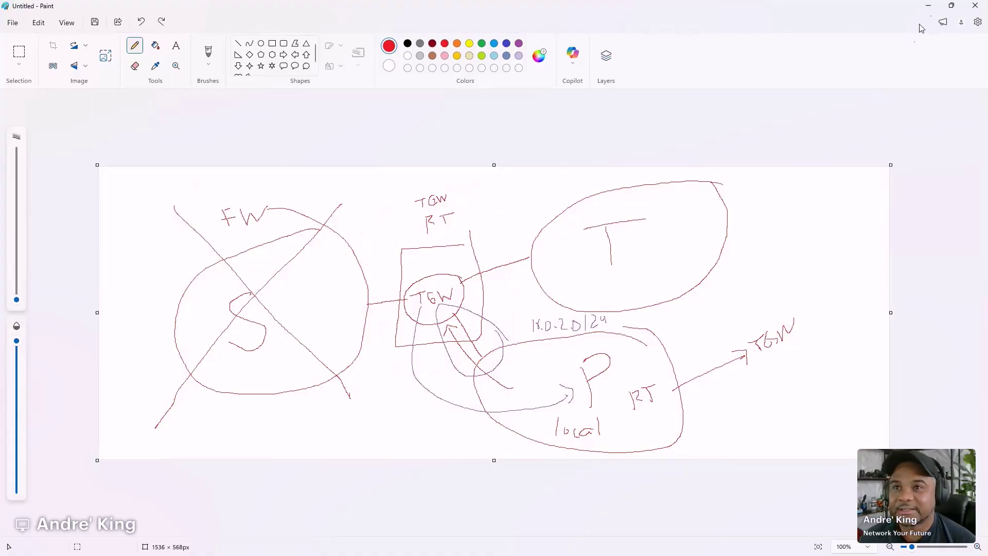
- Select the POC TGW RT transit gateway route table and view its associations
left_click(929, 6)
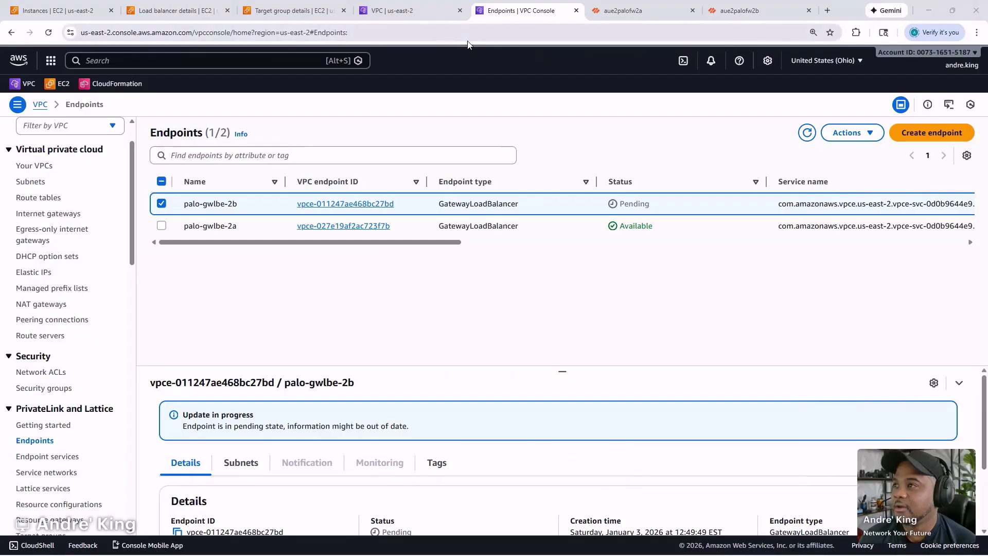
left_click(382, 6)
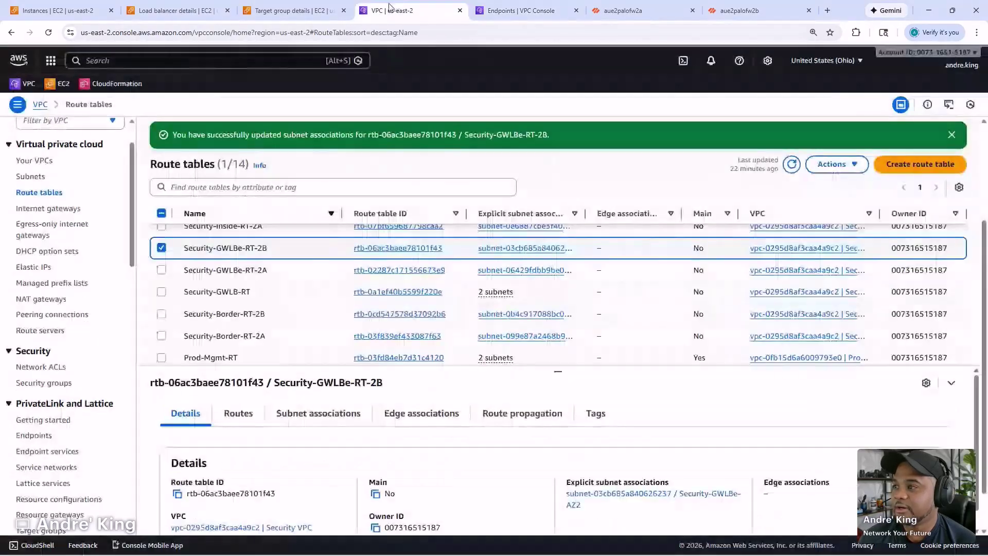
scroll(65, 334, "down", 5)
scroll(65, 355, "down", 8)
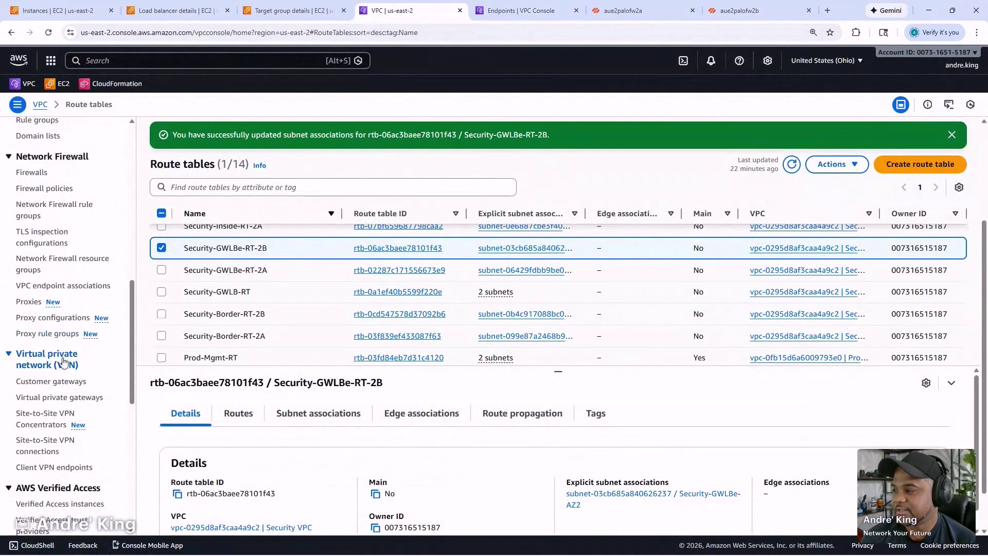
scroll(65, 368, "down", 2)
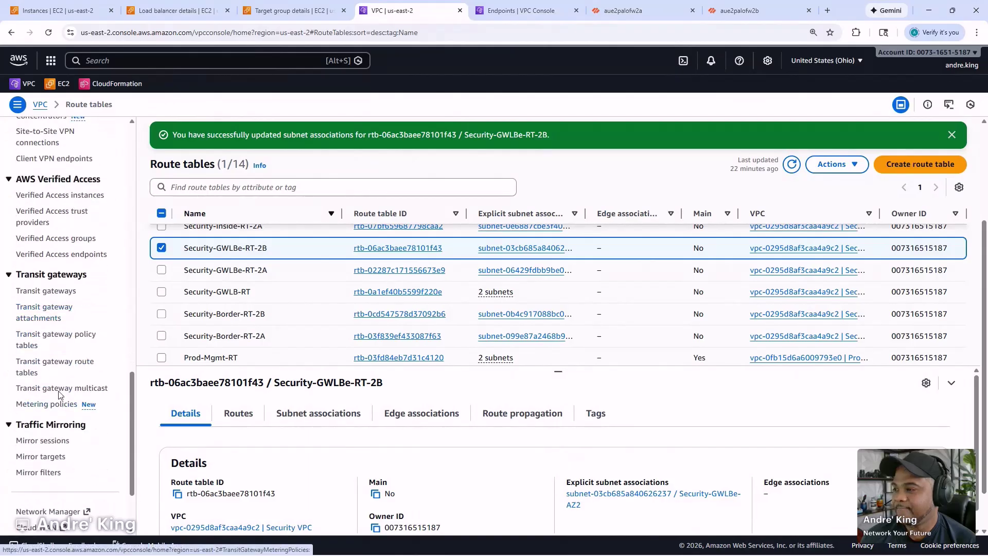
left_click(53, 365)
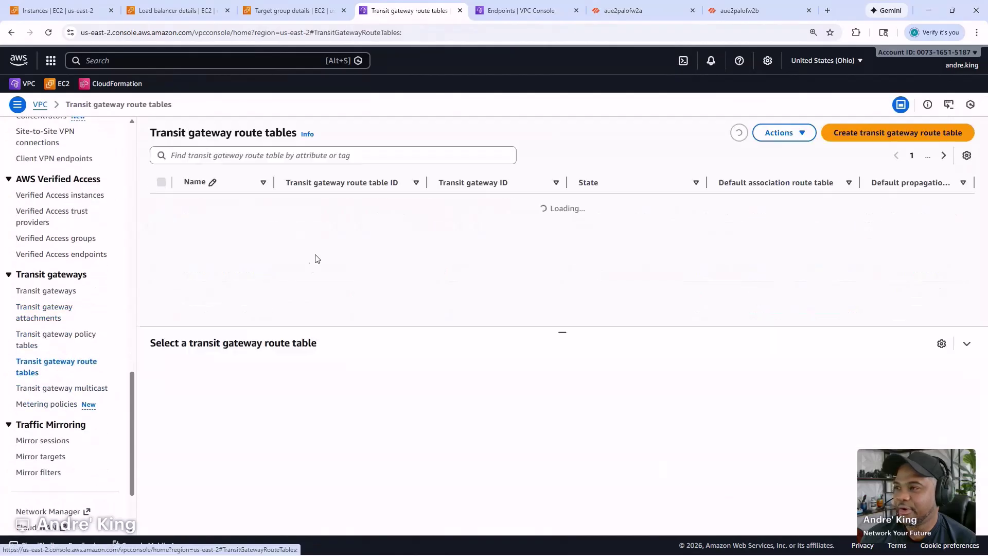
left_click(247, 209)
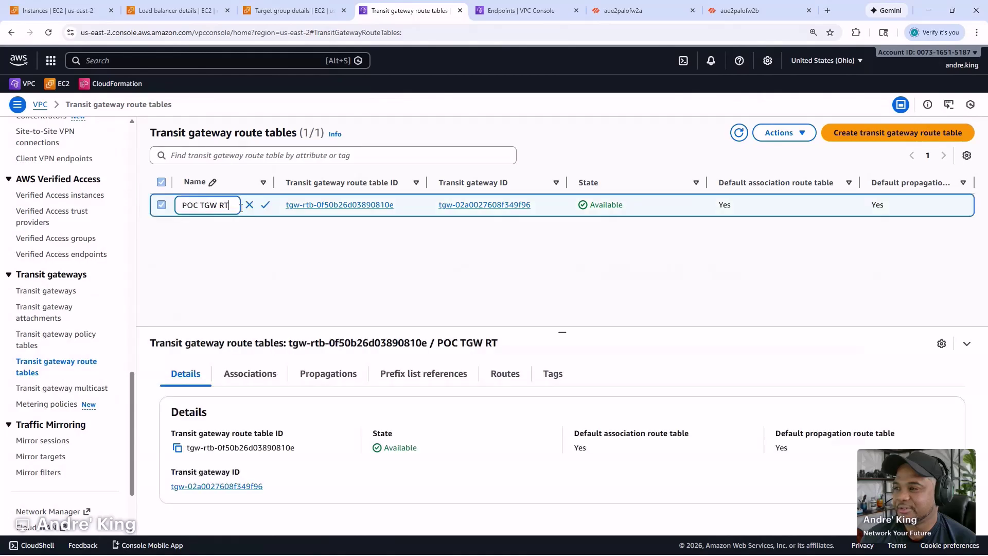
left_click(227, 382)
scroll(426, 474, "down", 1)
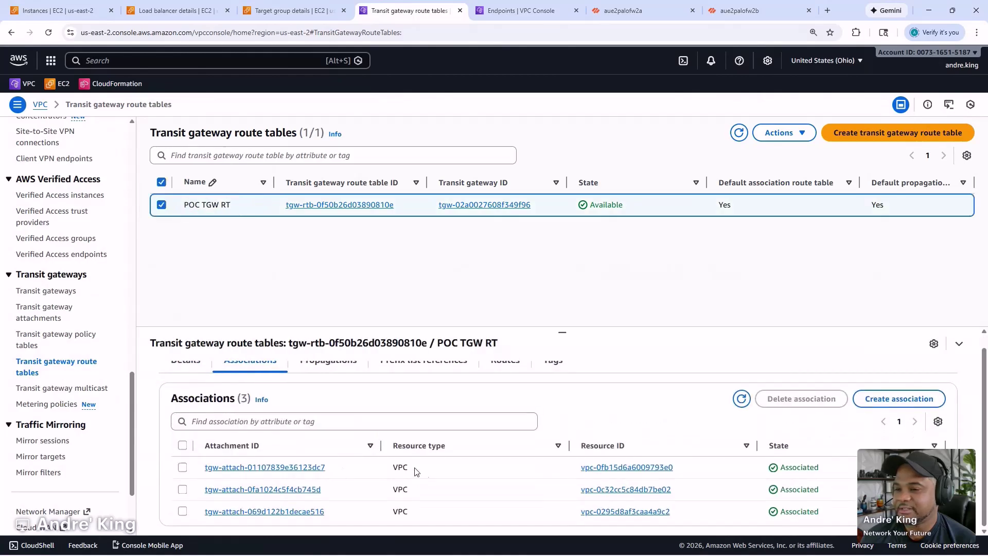
left_click_drag(559, 335, 554, 258)
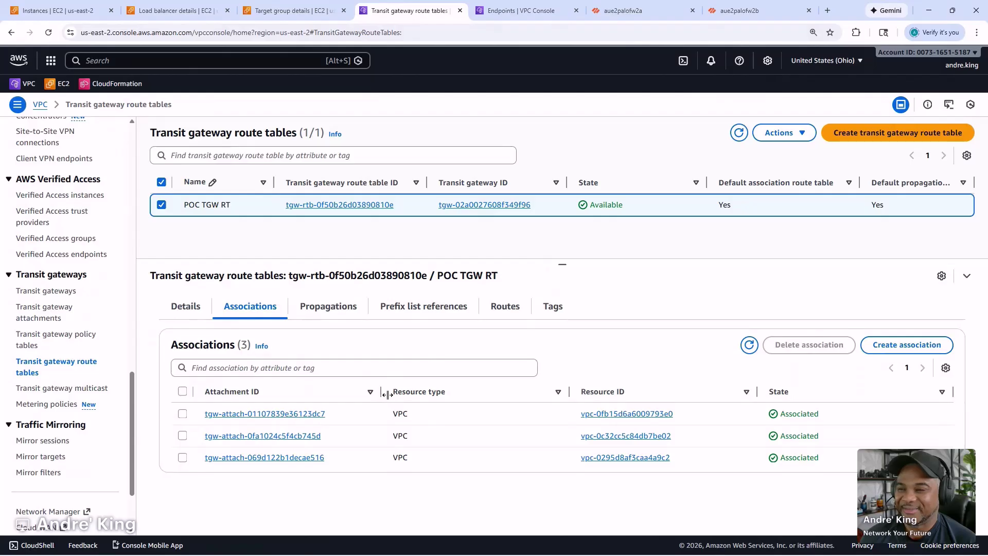
- Rename POC TGW RT to spoke-tgw-rt
left_click(249, 204)
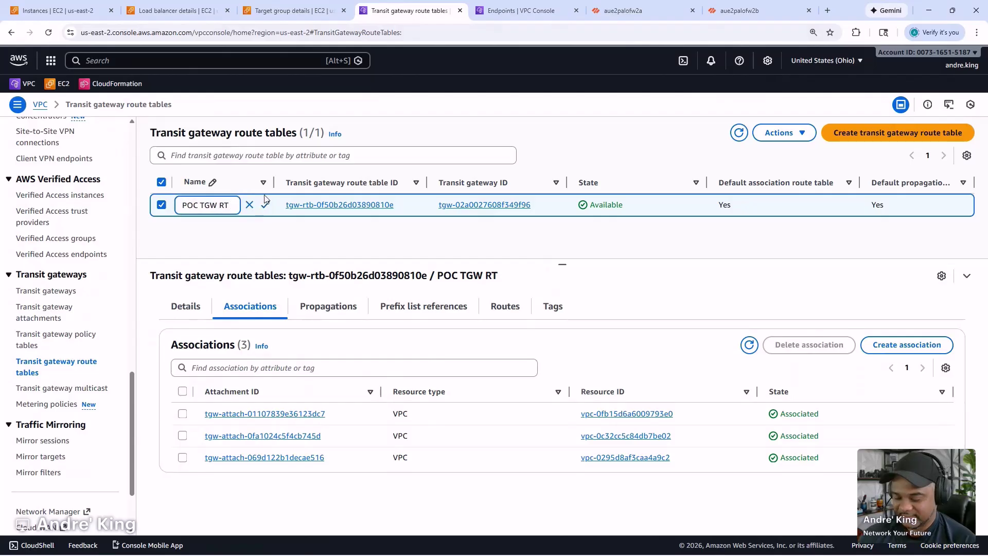
key("ctrl+a")
type("spok")
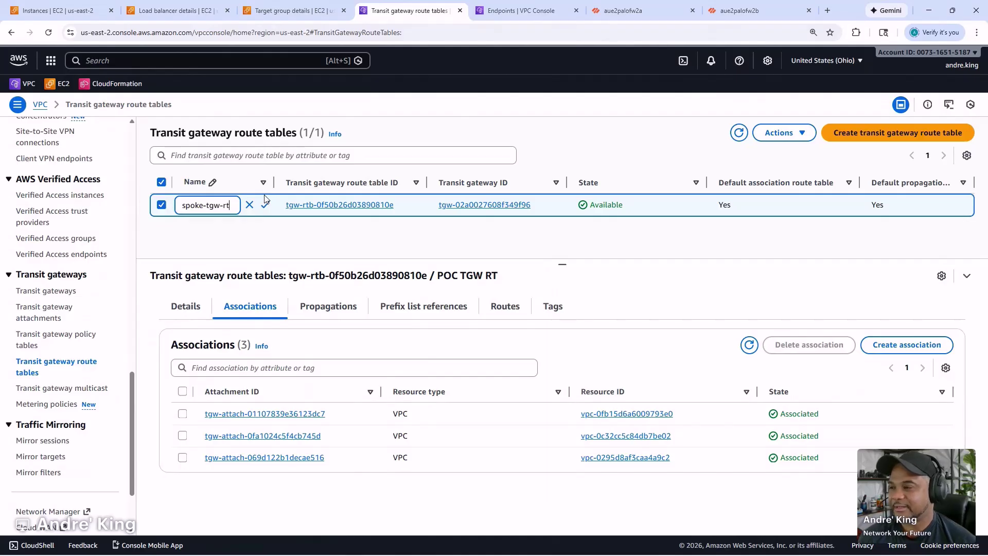
left_click(265, 204)
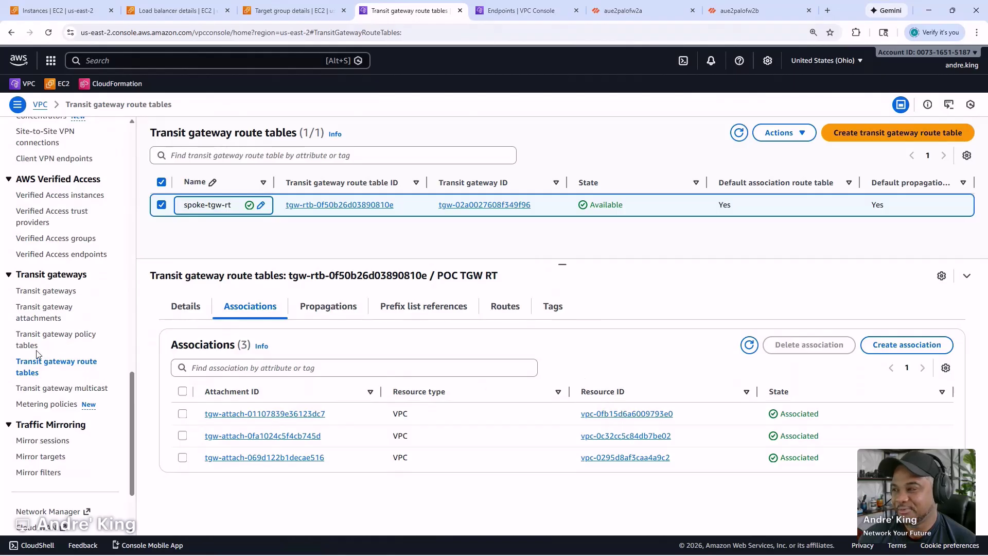
- Rename the Security Tools transit gateway attachment to prod-tgw-attachment
left_click(48, 319)
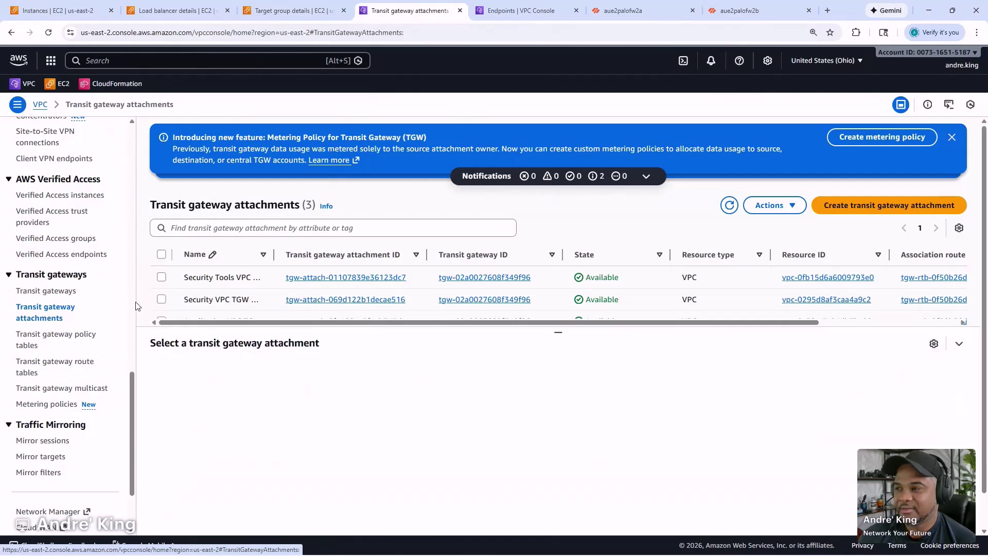
left_click_drag(560, 332, 558, 342)
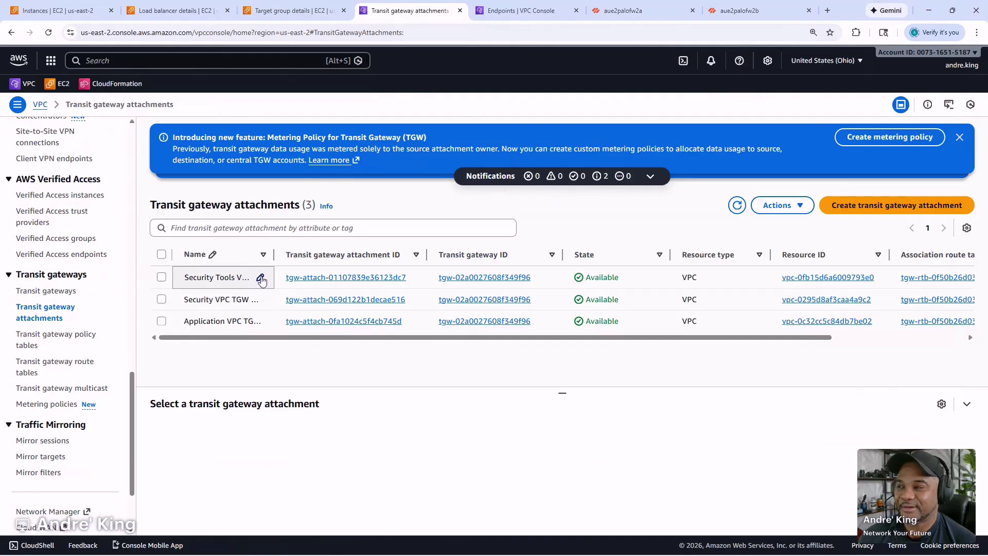
left_click(261, 279)
key("ctrl+a")
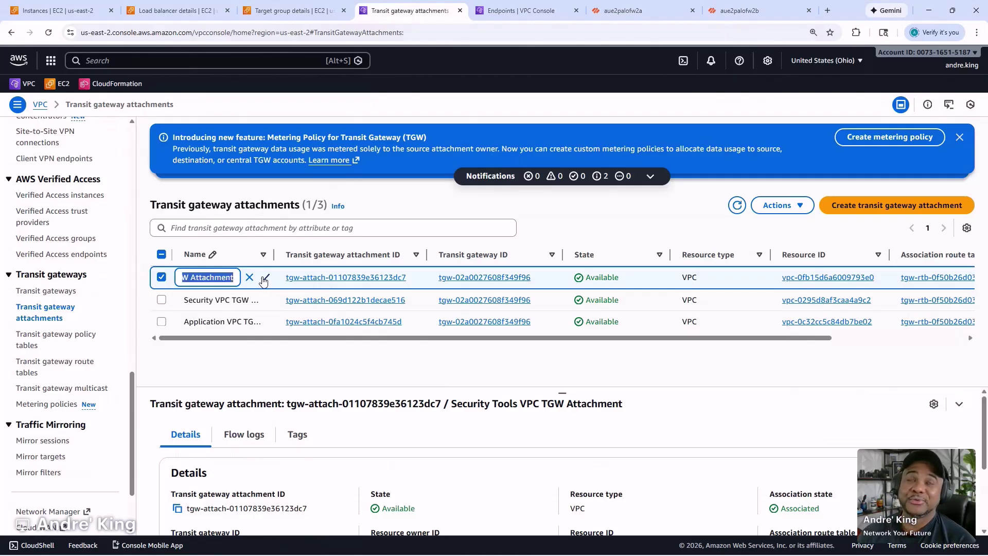
type("prod-tgw")
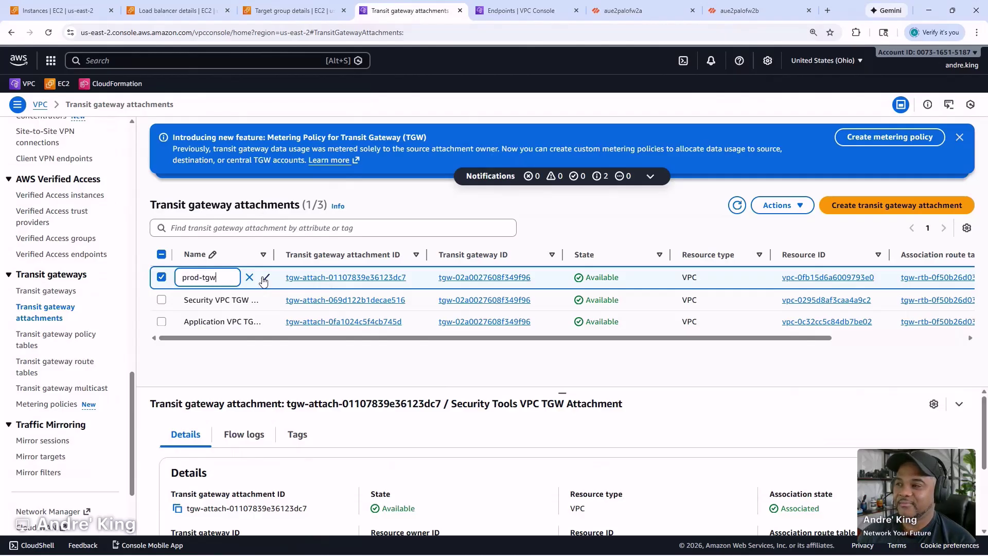
type("-attachment")
left_click(265, 277)
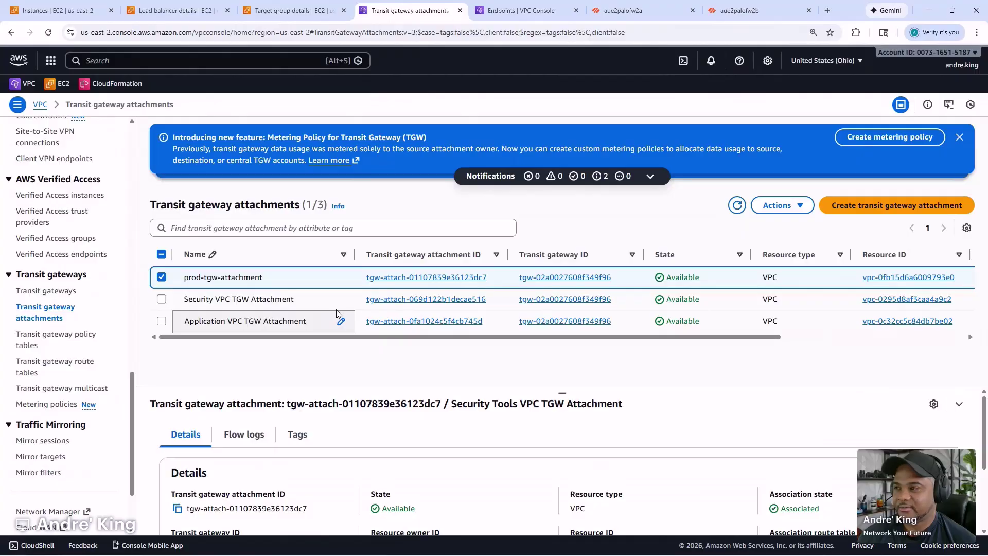
- Rename the Security VPC and Application VPC attachments to security-tgw-attachment and test-tgw-attachment
left_click(341, 300)
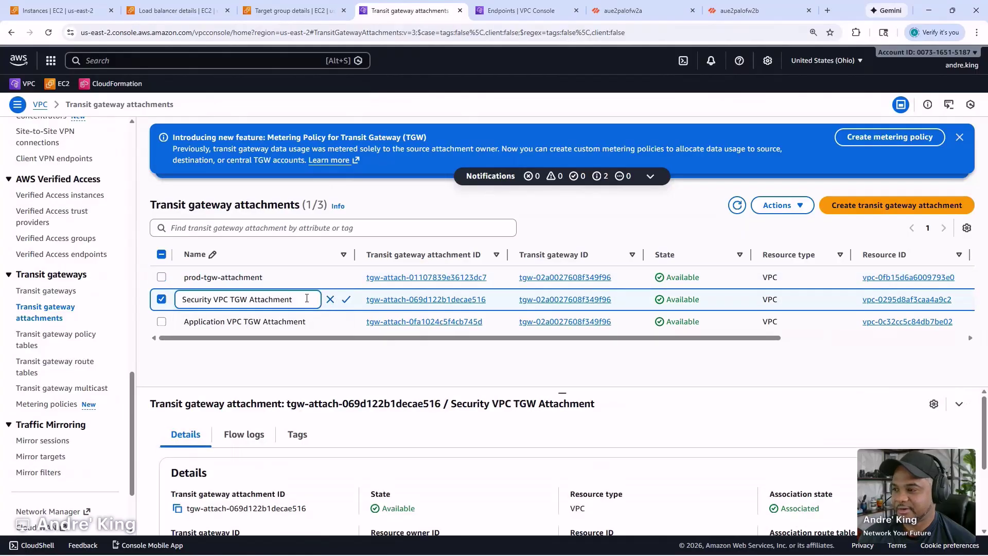
key("ctrl+a")
type("s")
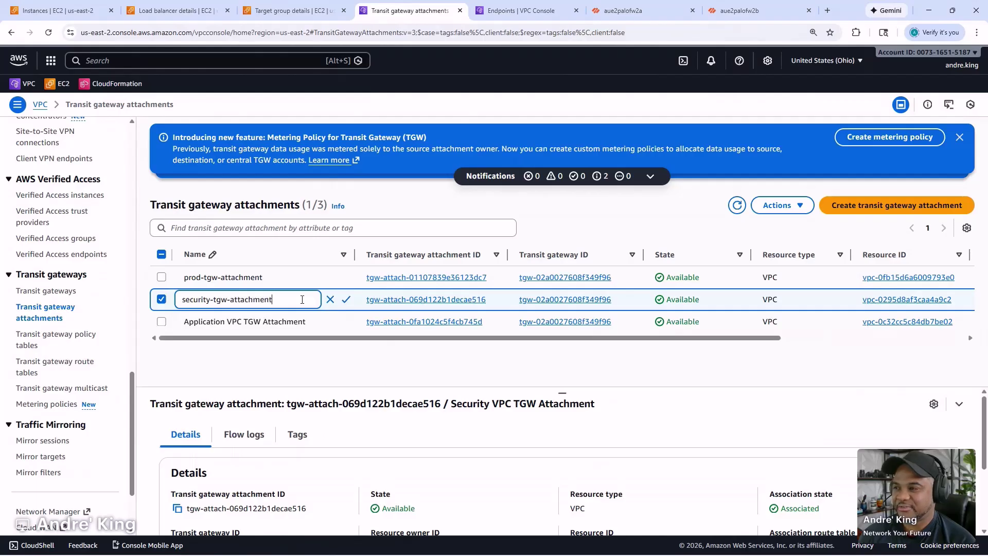
left_click(345, 299)
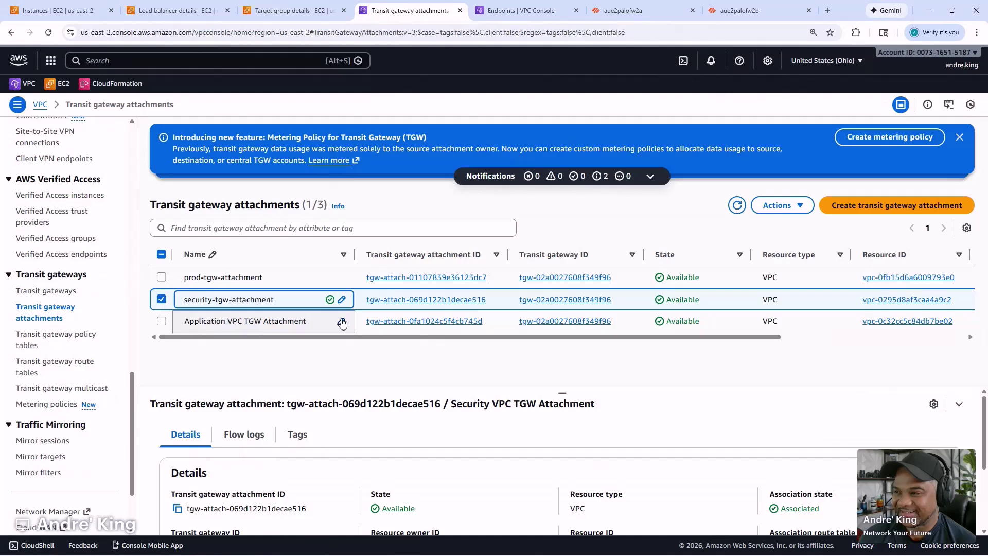
left_click(342, 323)
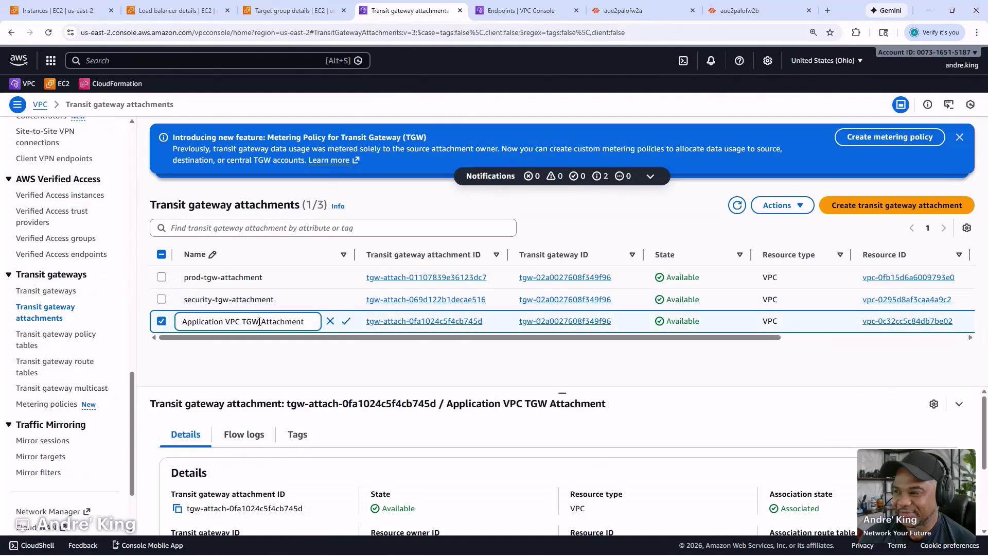
triple_click(260, 321)
type("test-t")
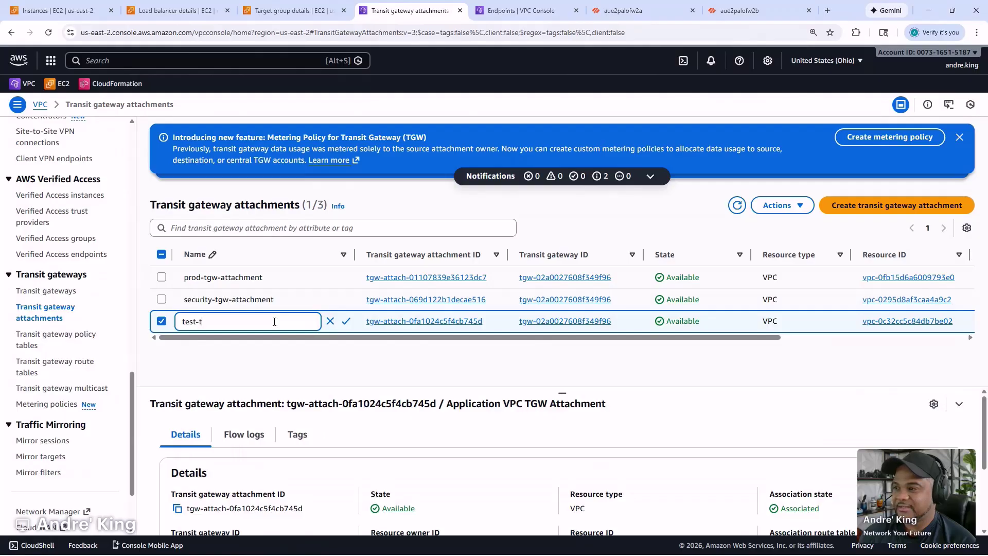
type("gw-attachment")
key("Return")
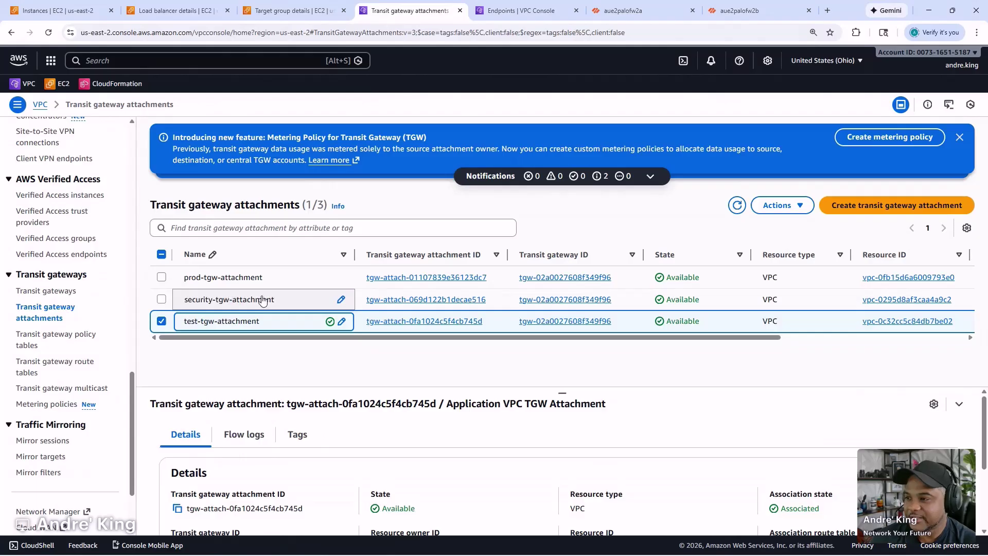
- Inspect the details of security-tgw-attachment
left_click(301, 302)
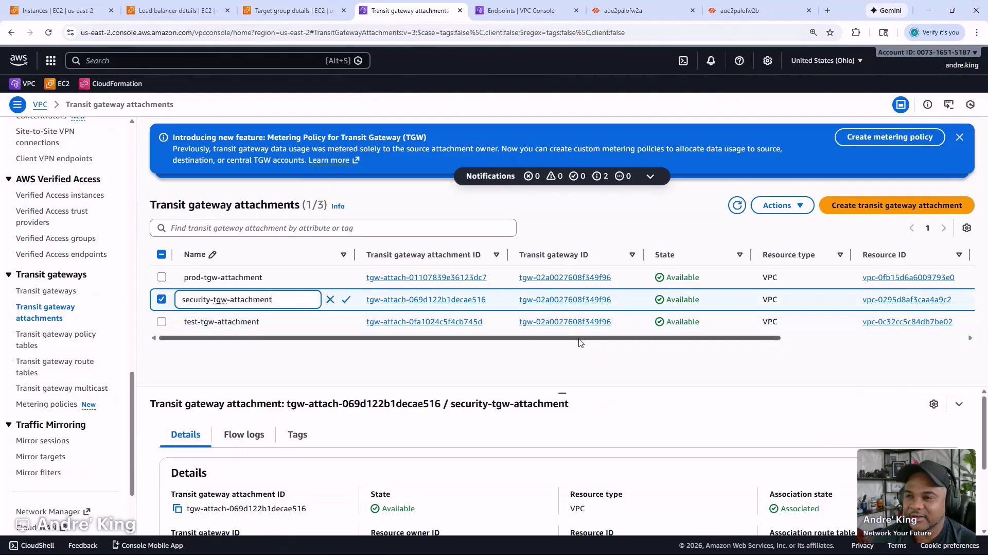
left_click_drag(575, 340, 670, 357)
scroll(637, 355, "left", 5)
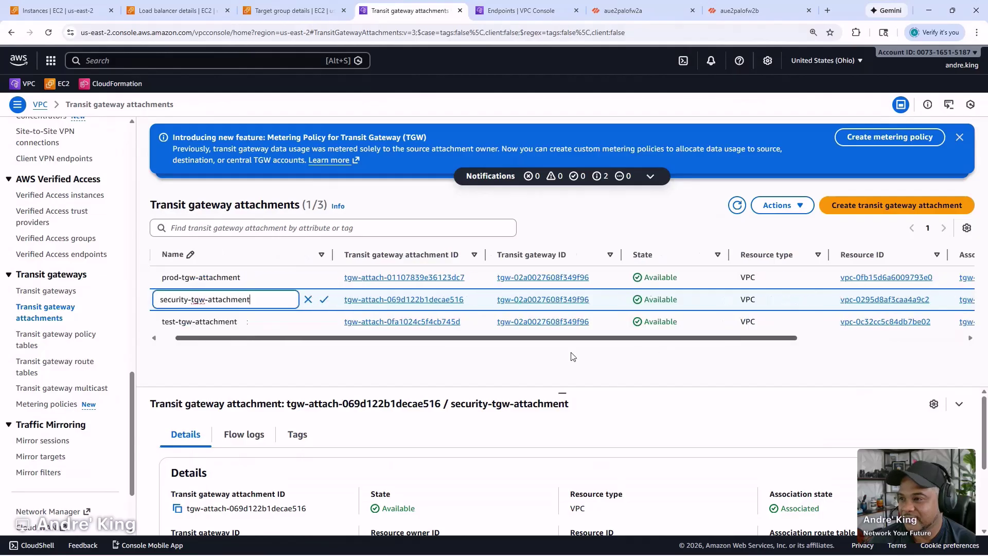
scroll(504, 455, "down", 2)
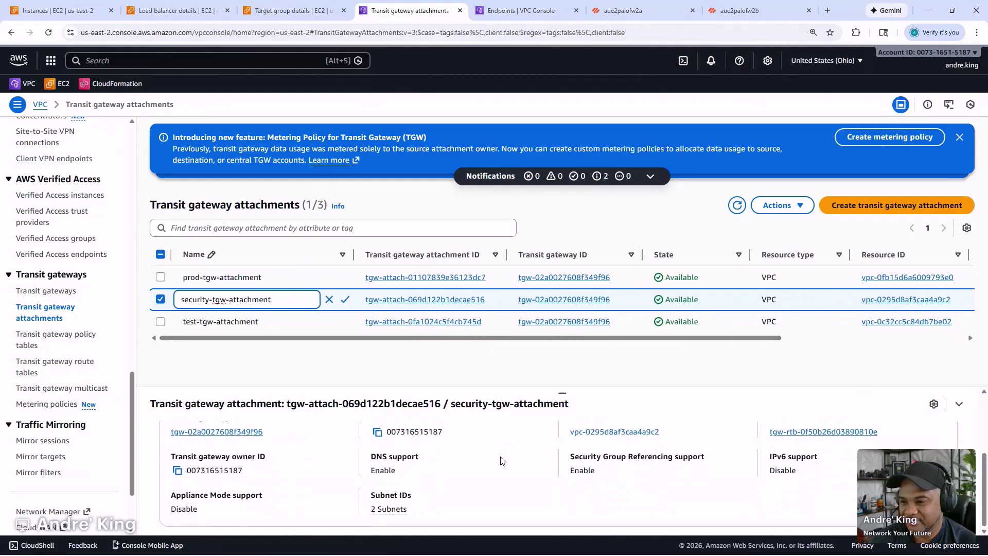
scroll(503, 460, "up", 2)
- Inspect the attachment's VPC, the Security VPC, in a separate browser tab, then close it
right_click(614, 486)
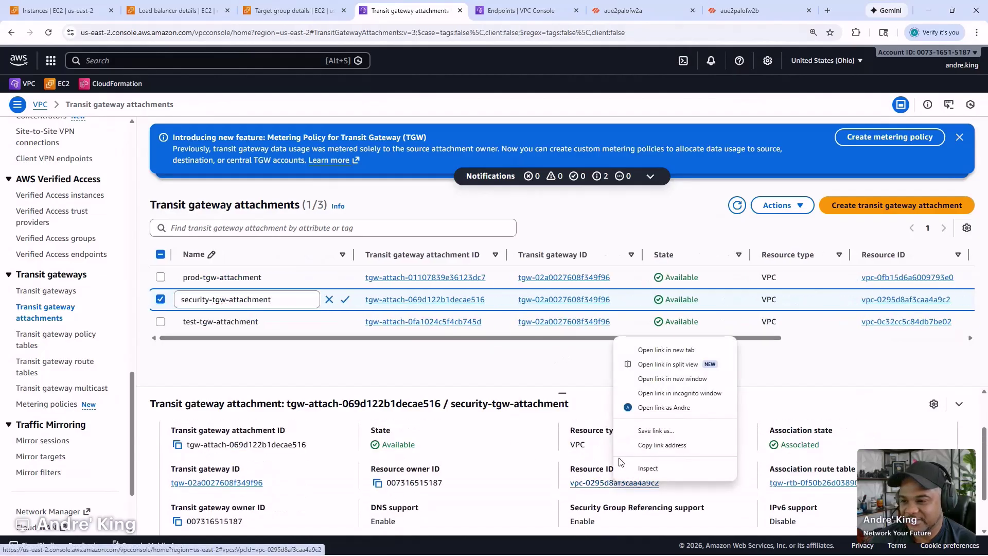
left_click(644, 348)
left_click(529, 17)
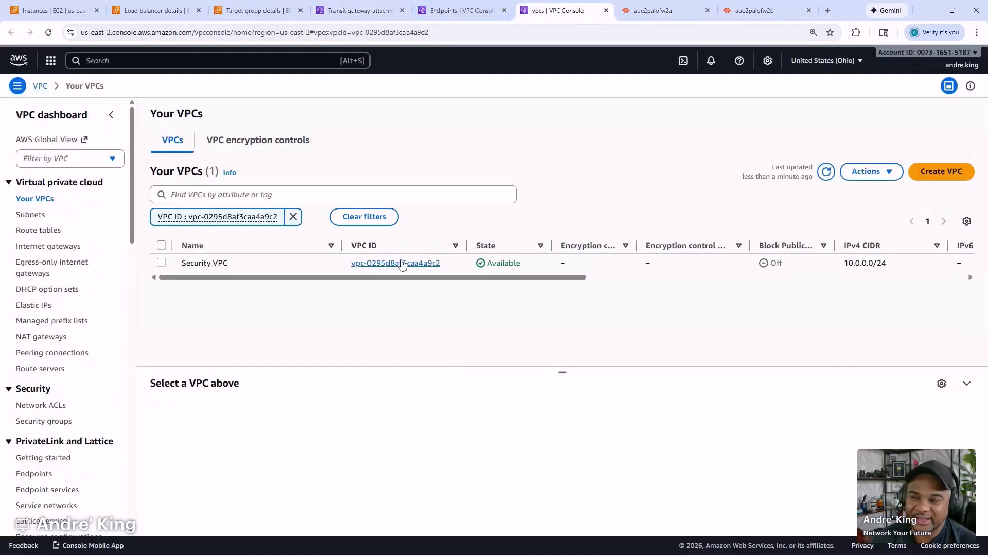
left_click(607, 11)
left_click(371, 9)
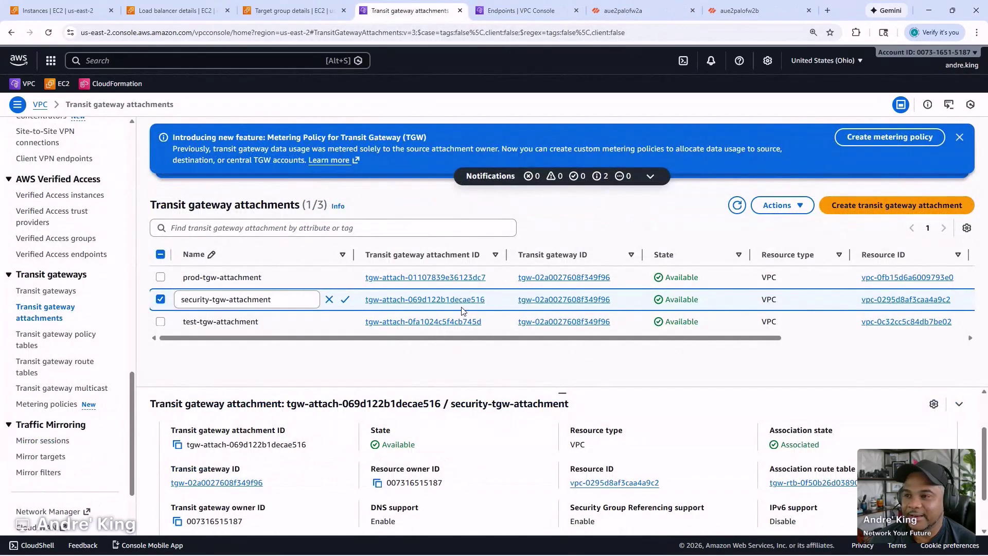
- Delete spoke-tgw-rt's association with tgw-attach-069d122b1decae516 from the transit gateway route tables list
right_click(61, 364)
left_click(110, 372)
left_click(483, 17)
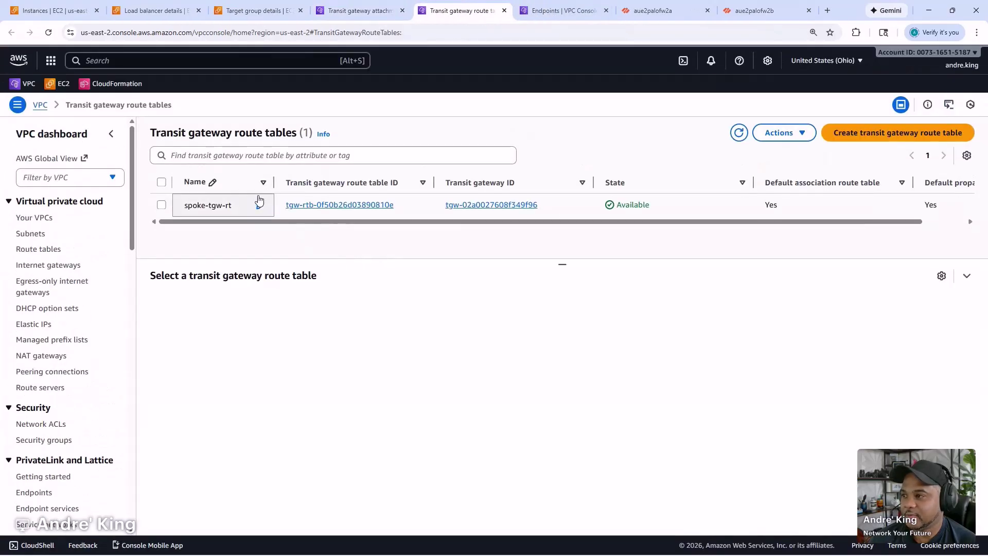
left_click(430, 208)
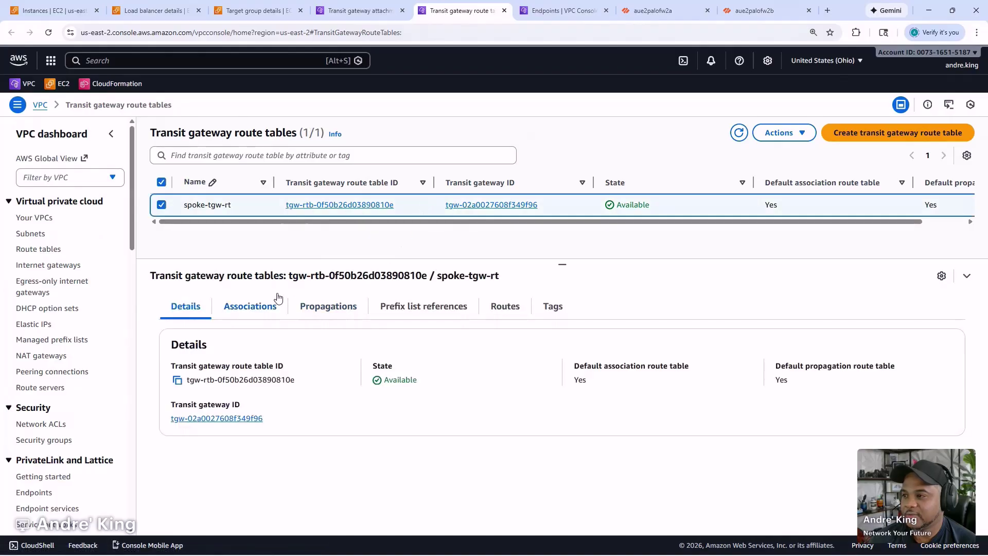
left_click(255, 307)
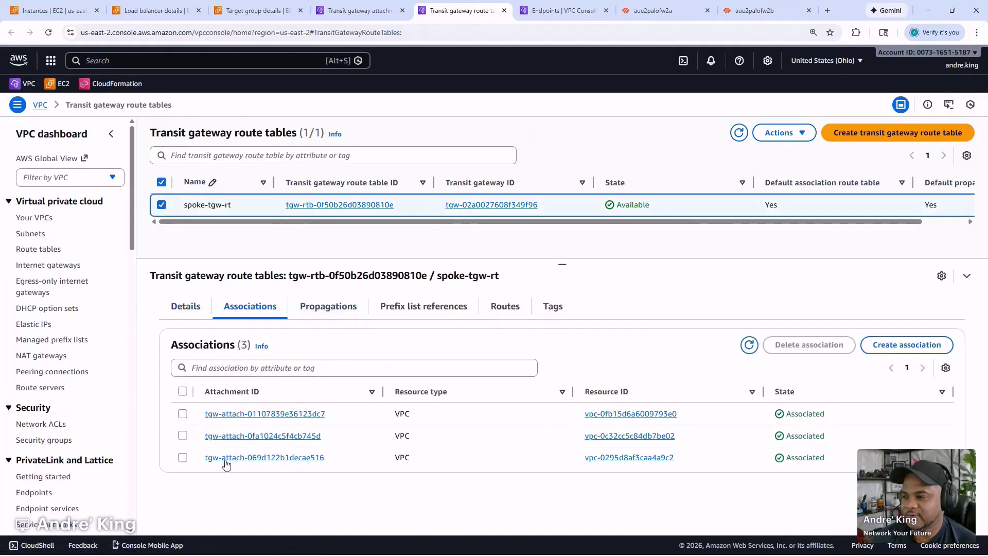
left_click(183, 458)
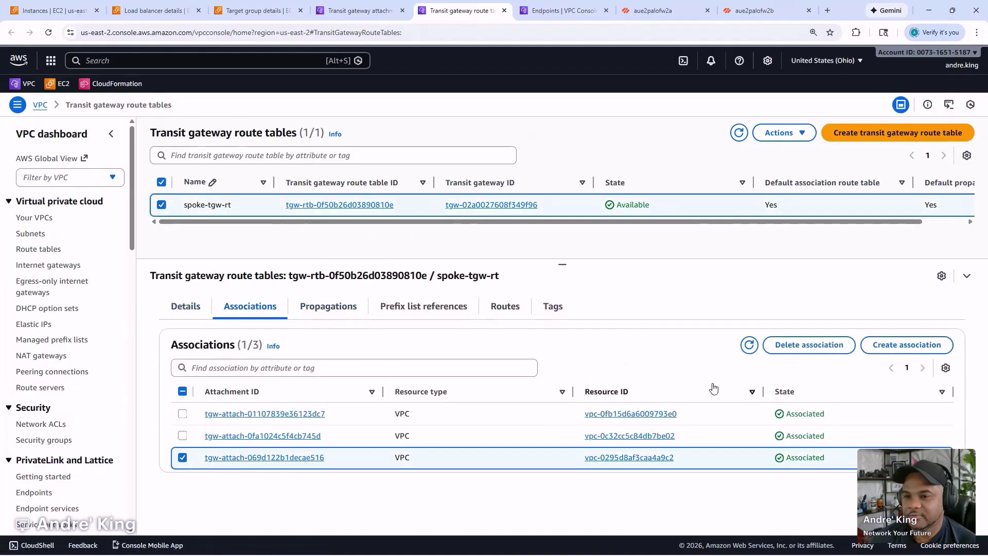
left_click(774, 347)
left_click(718, 395)
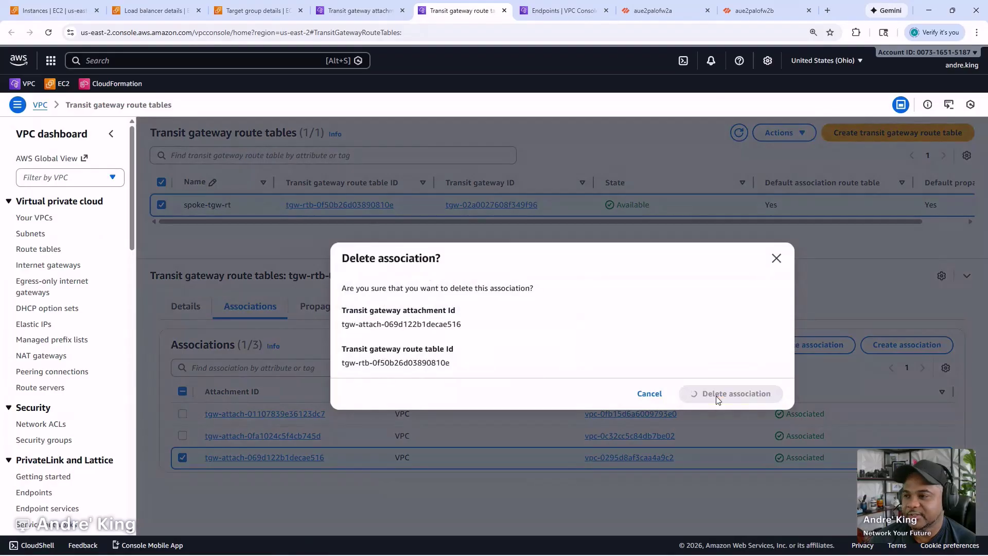
- Refresh the associations until the disassociating row disappears, glancing at slide 3 of the architecture deck
left_click(742, 345)
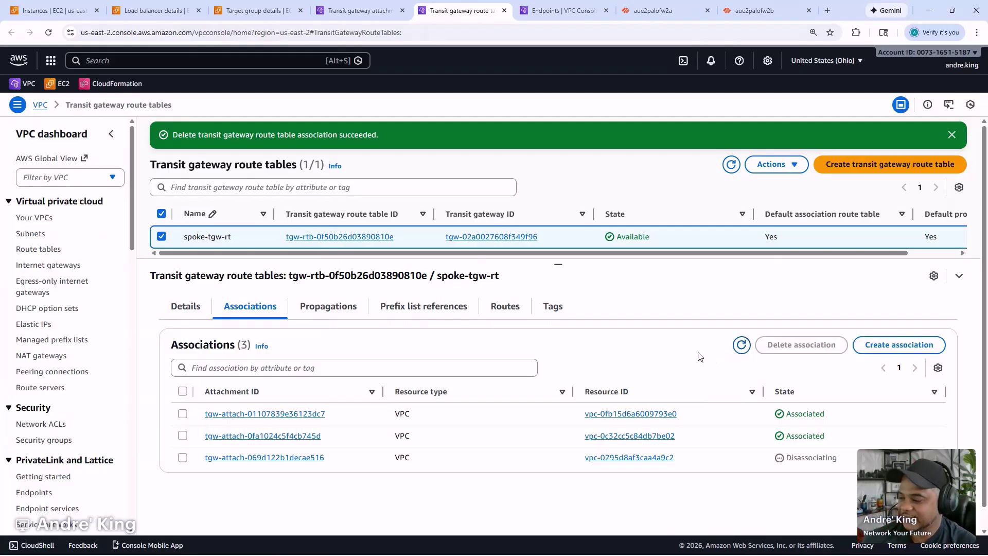
left_click(742, 350)
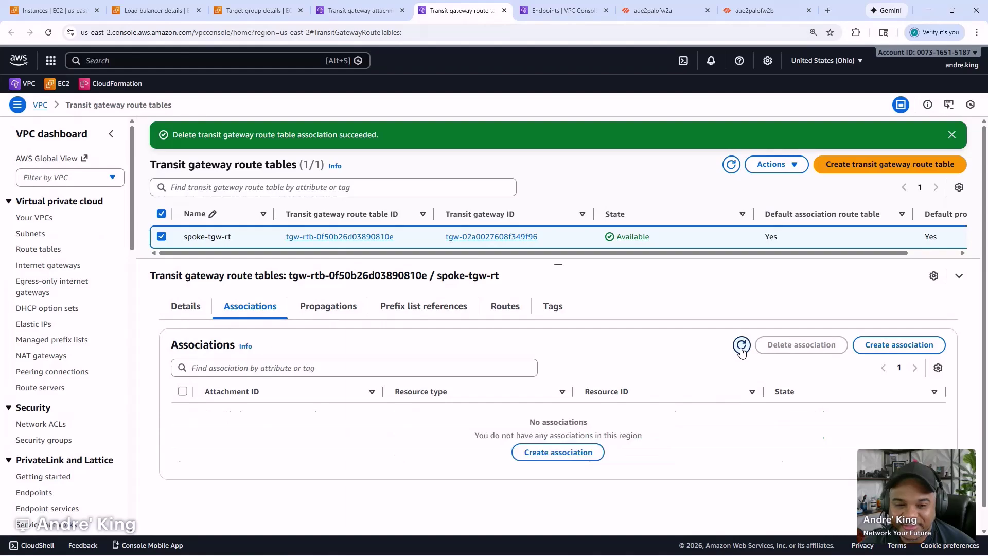
left_click(742, 349)
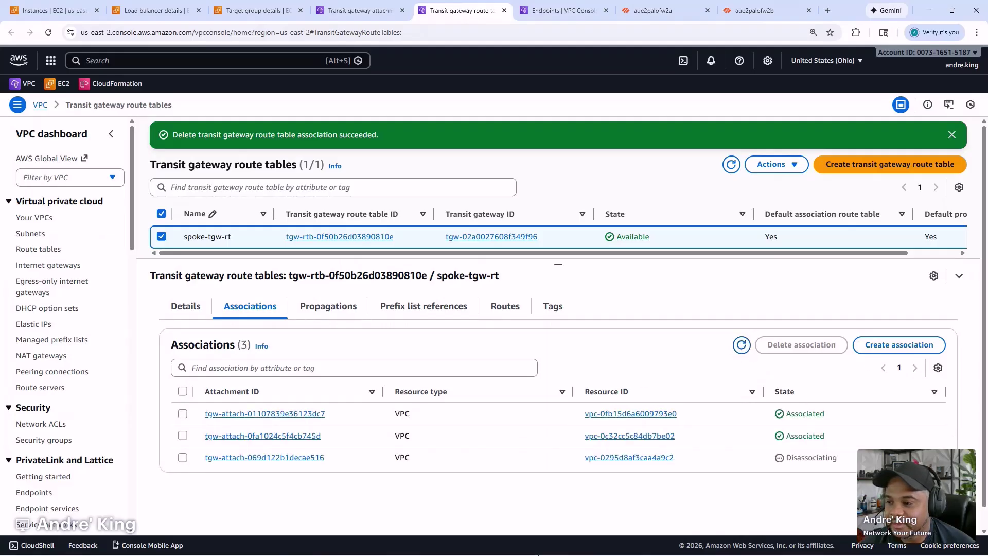
mouse_move(512, 554)
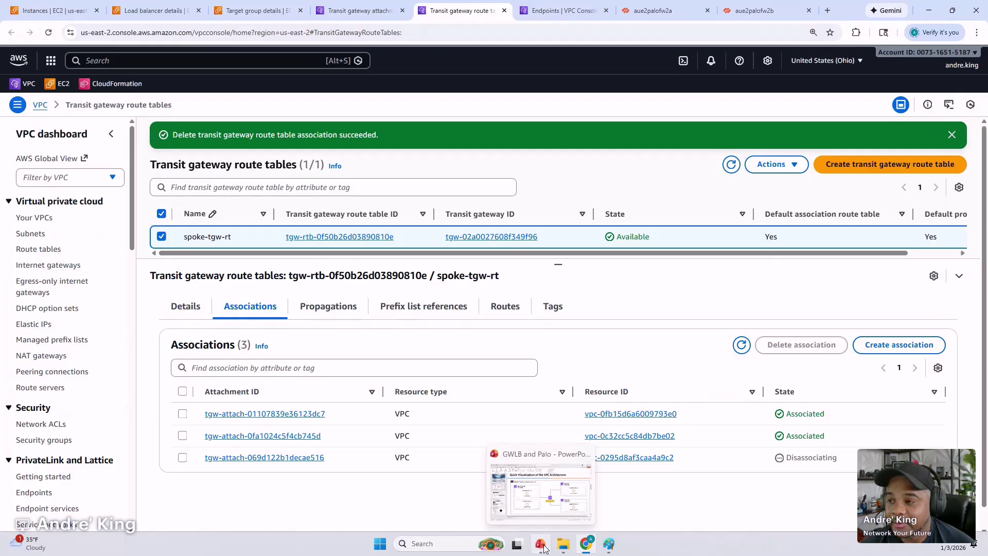
left_click(544, 548)
left_click(66, 304)
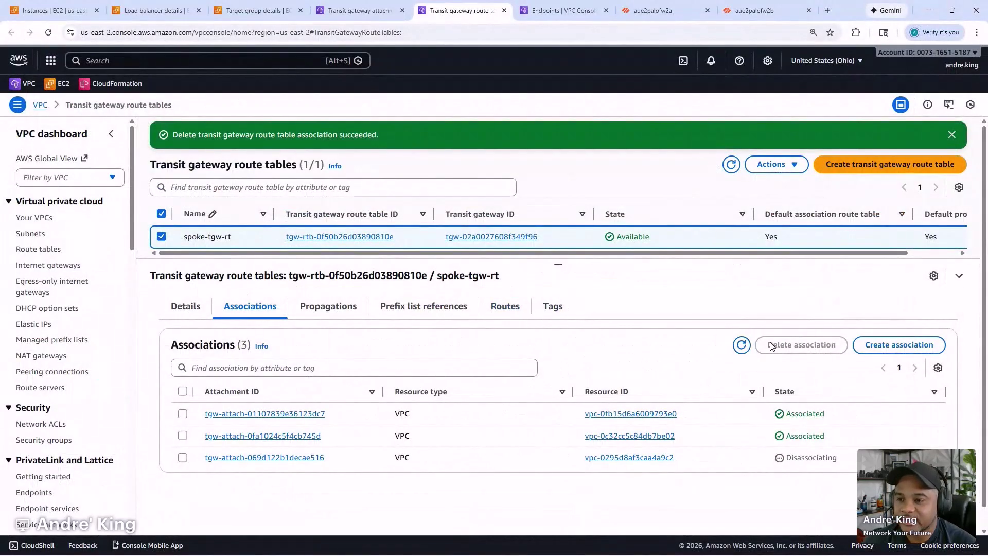
left_click(742, 345)
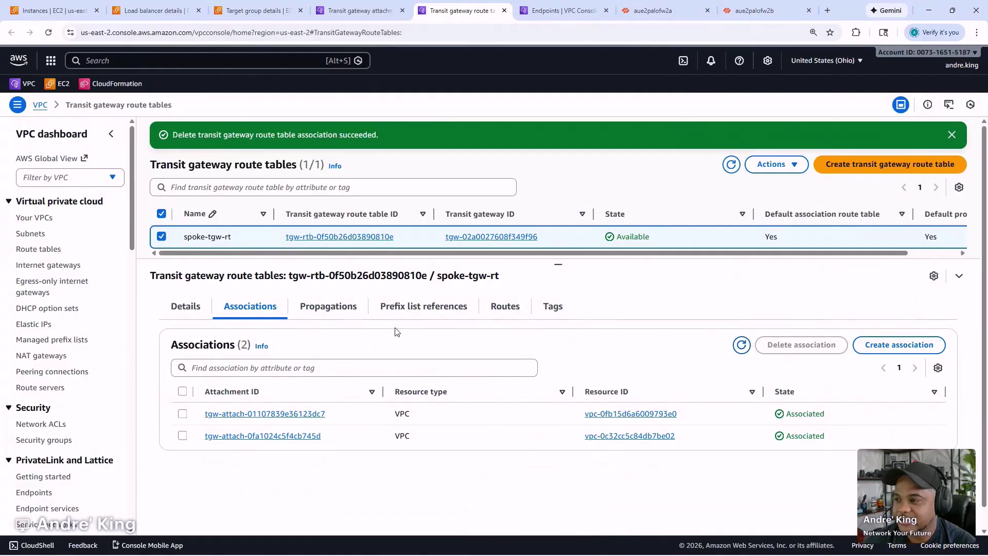
- Inspect spoke-tgw-rt's routes 10.0.0.0/24, 10.0.1.0/24 and 10.0.2.0/24 and their available actions
left_click(505, 307)
scroll(377, 434, "down", 2)
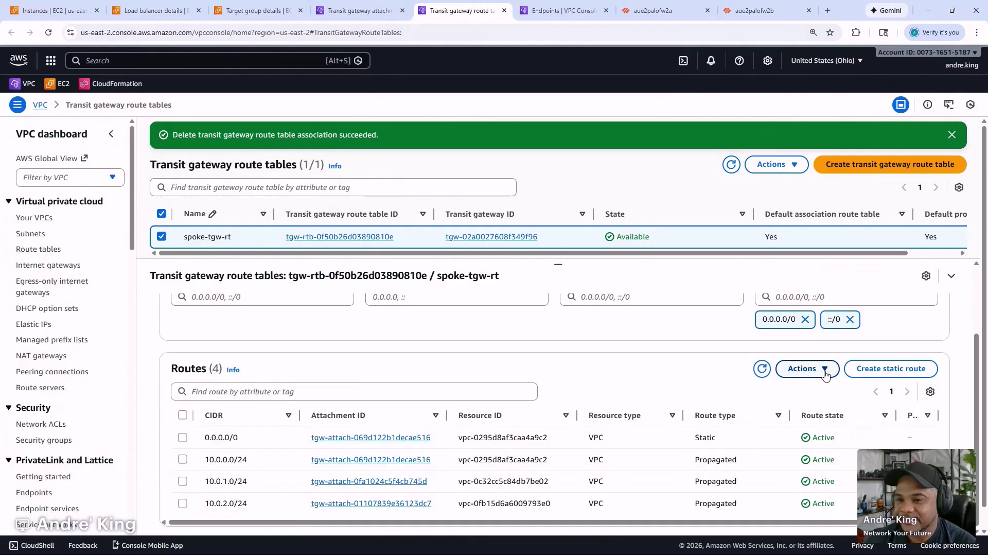
left_click(182, 459)
left_click(182, 481)
left_click(183, 503)
left_click(806, 368)
left_click(278, 474)
left_click(183, 503)
left_click(183, 481)
left_click(806, 374)
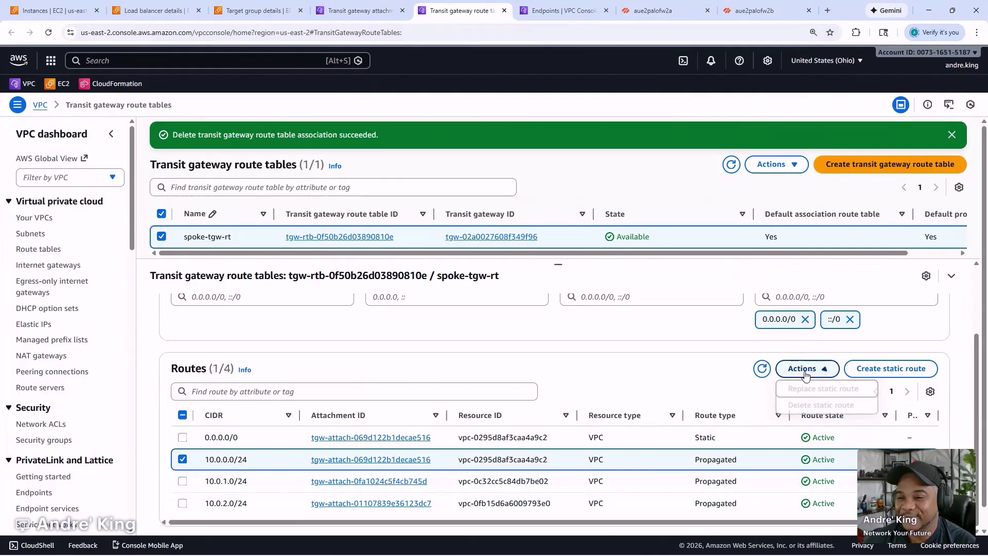
left_click(575, 399)
left_click(183, 459)
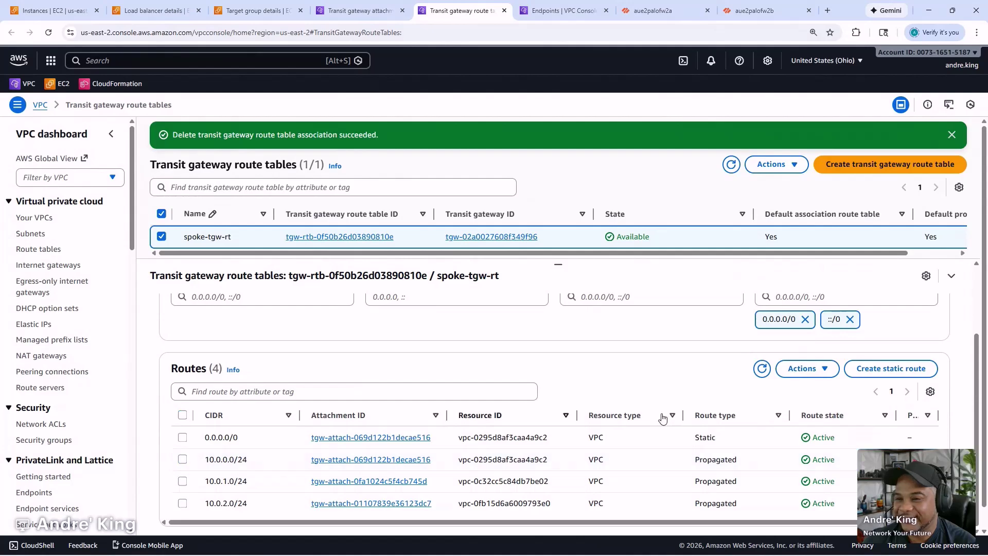
- Refresh the routes list and recheck actions for the 10.0.0.0/24 and 10.0.2.0/24 routes
left_click(762, 368)
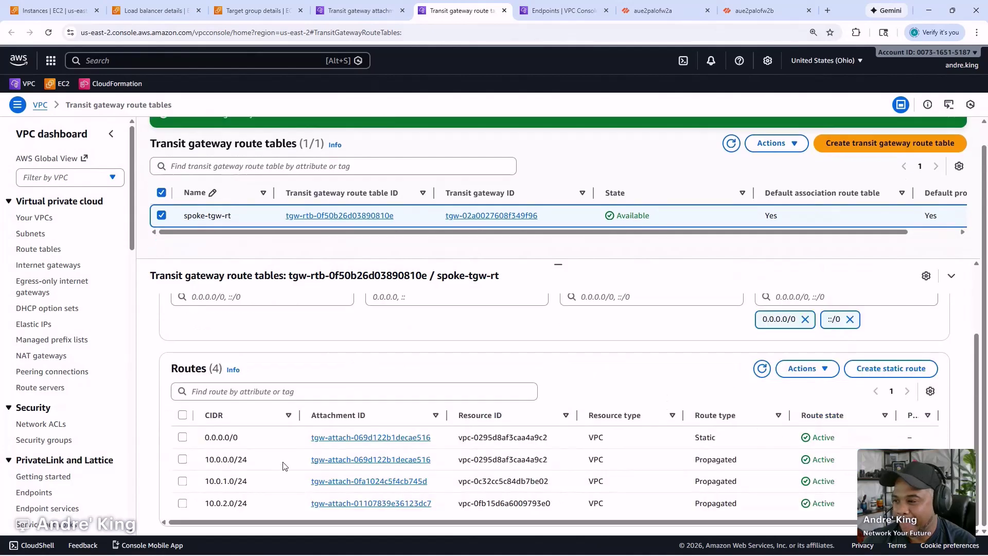
left_click(182, 459)
left_click(806, 368)
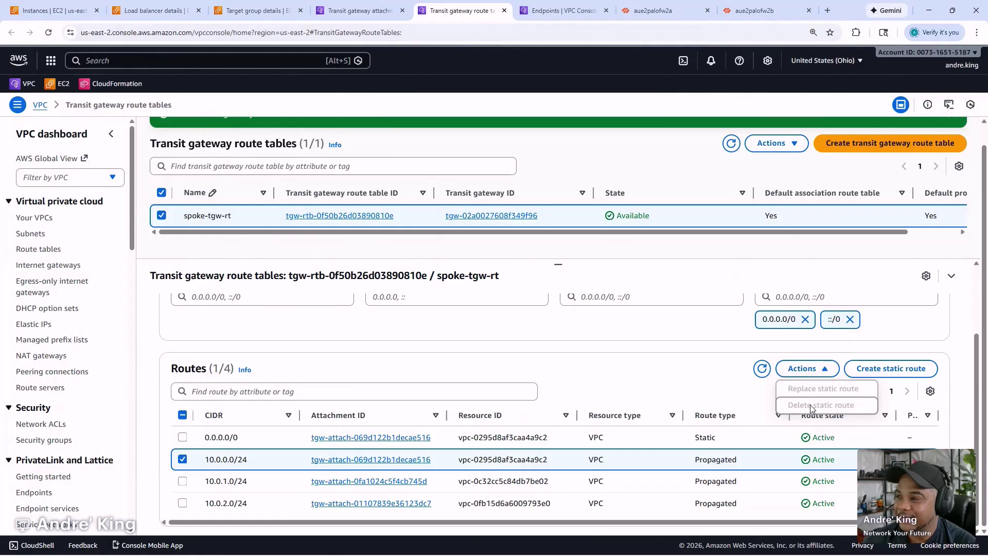
left_click(740, 389)
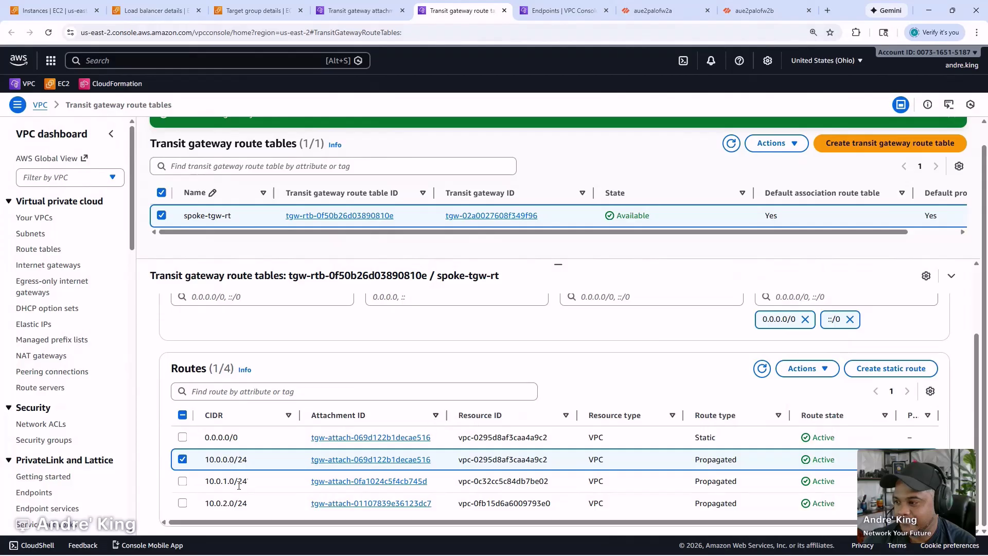
left_click(183, 504)
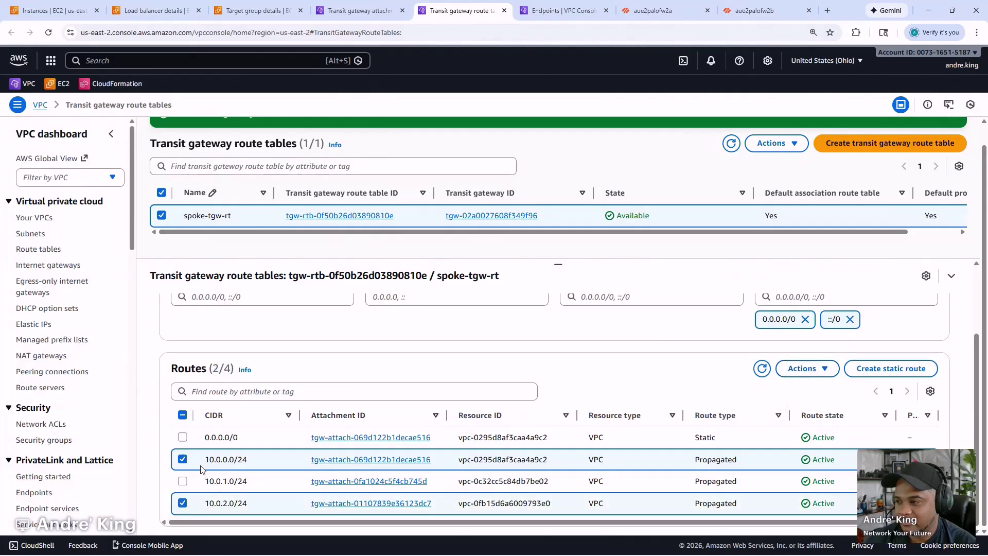
left_click(183, 459)
left_click(806, 369)
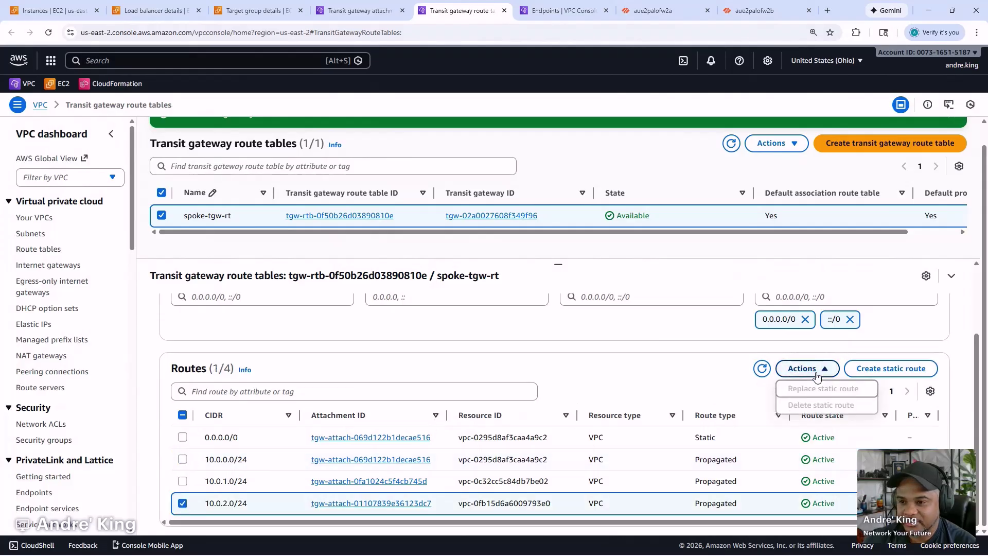
left_click(663, 396)
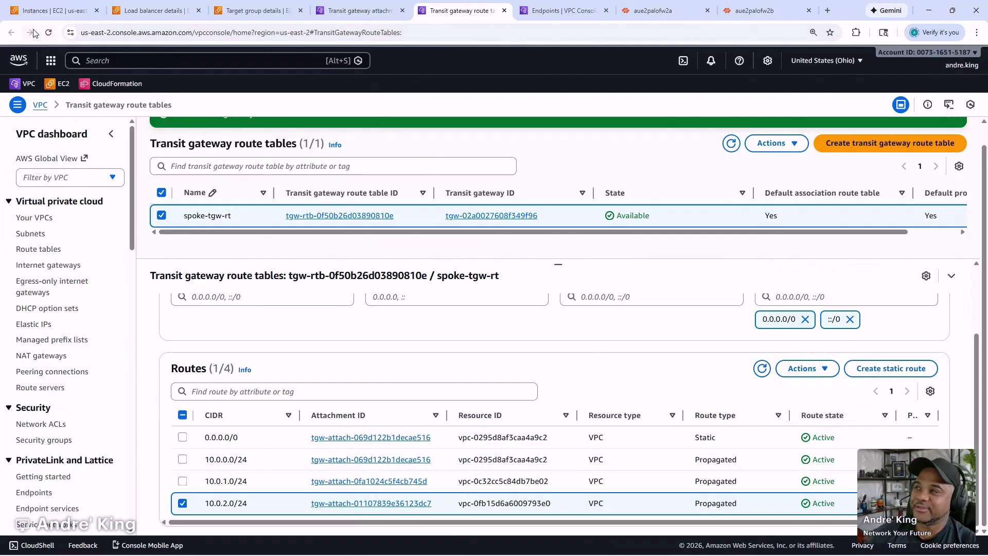
- Reload the console, check the 10.0.1.0/24 route, then try deleting the spoke-tgw-rt route table
left_click(48, 32)
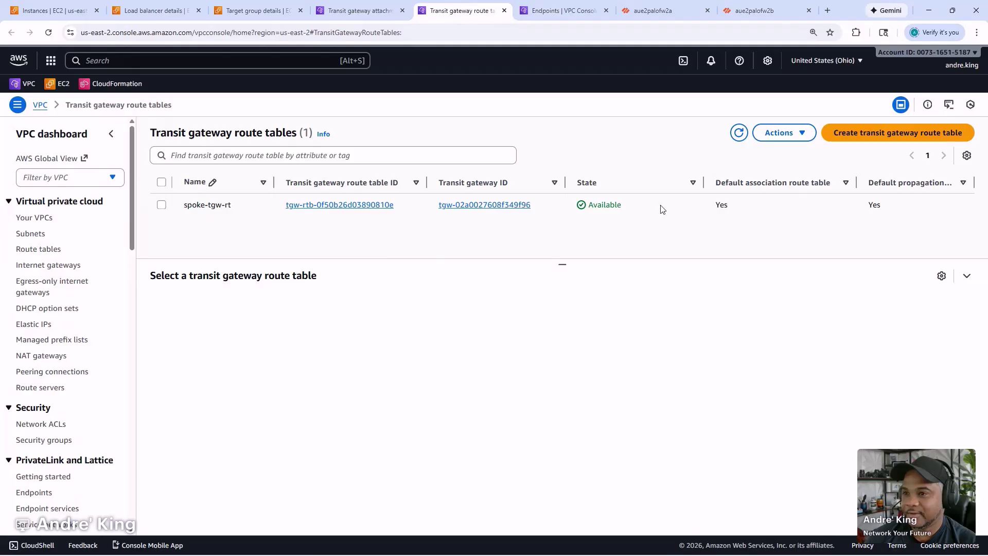
left_click(662, 208)
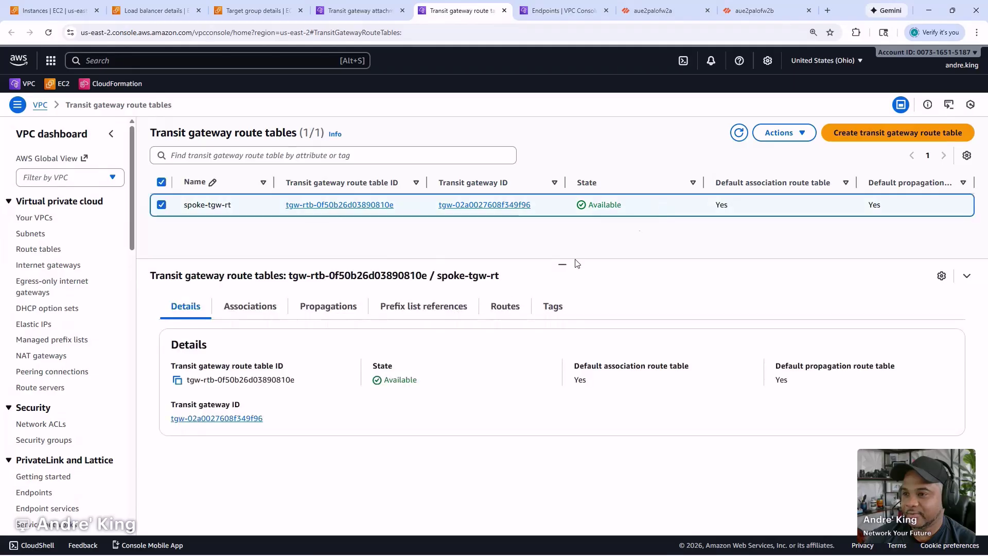
left_click(503, 308)
scroll(360, 407, "down", 3)
left_click(263, 489)
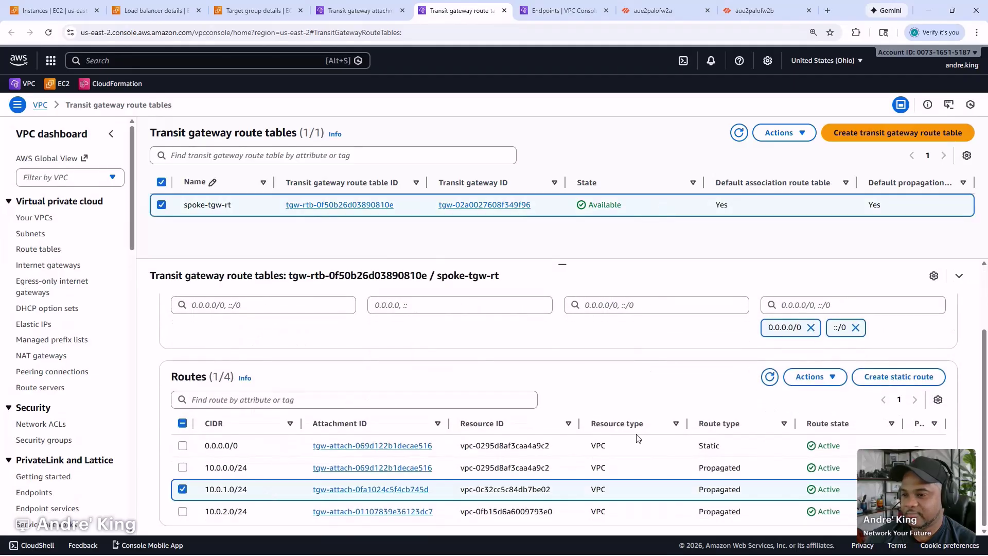
left_click(814, 376)
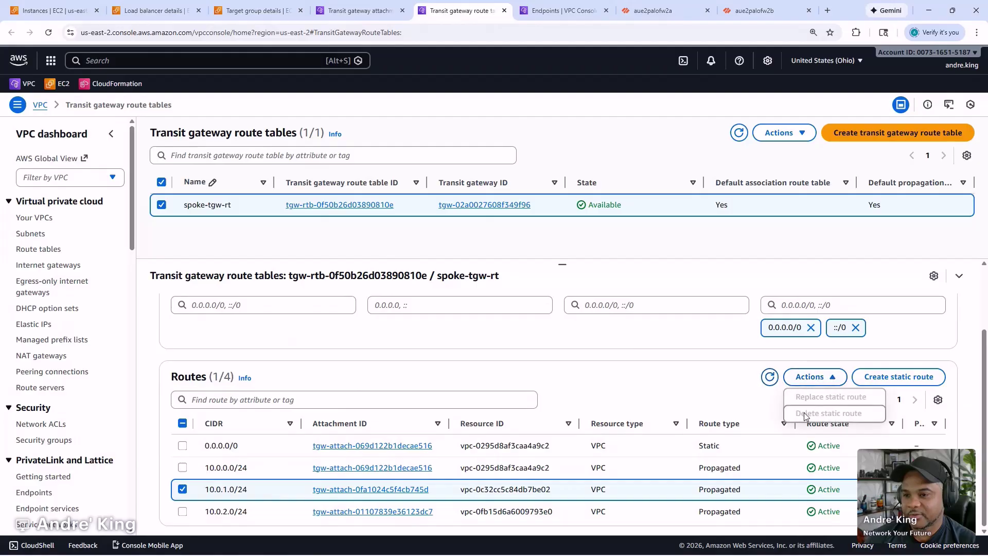
left_click(641, 386)
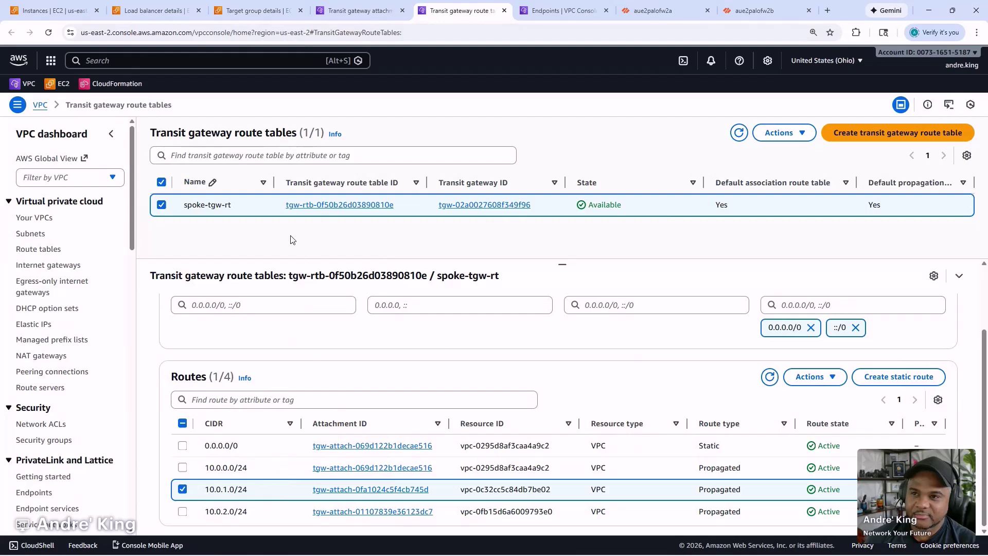
left_click(782, 133)
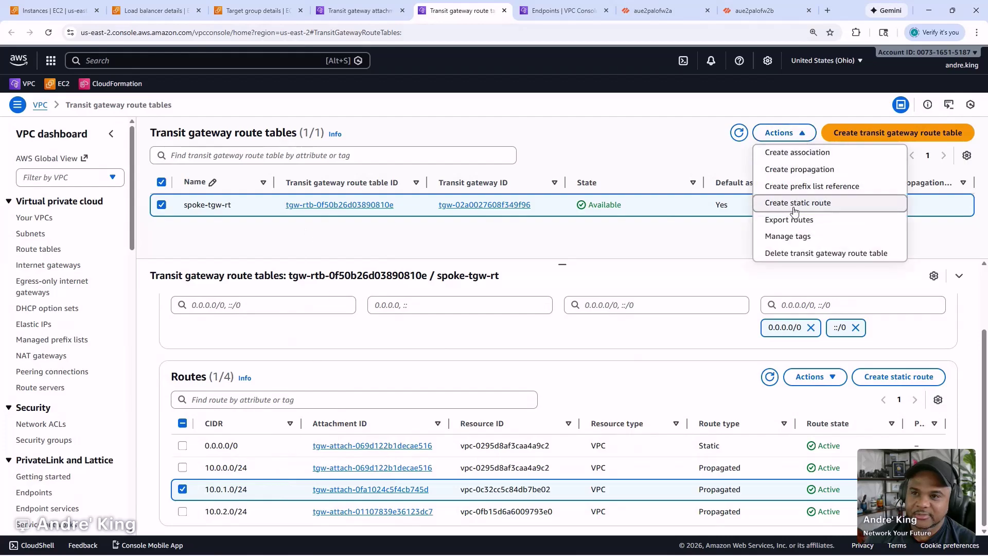
left_click(798, 253)
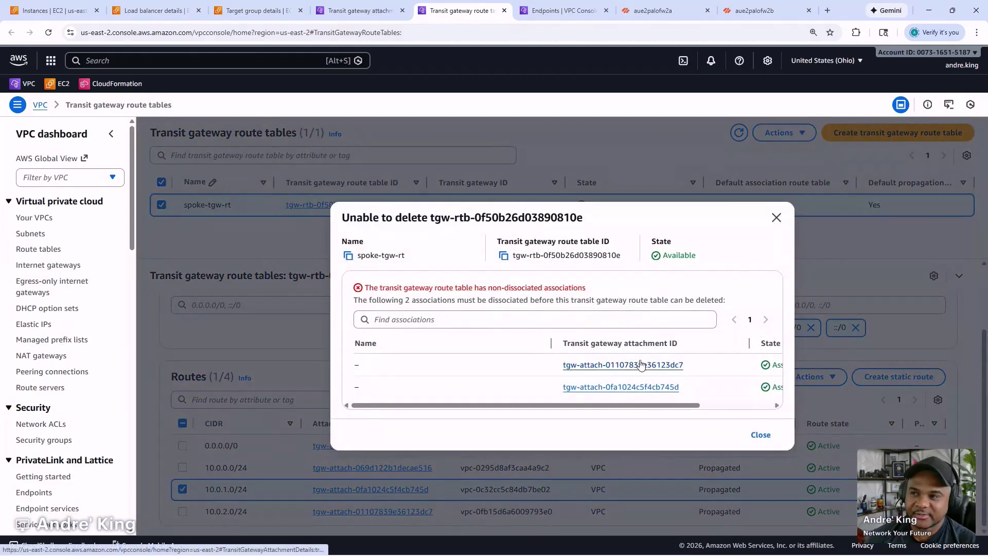
- Dismiss the unable-to-delete message and review the actions for the 10.0.1.0/24 route
left_click(760, 434)
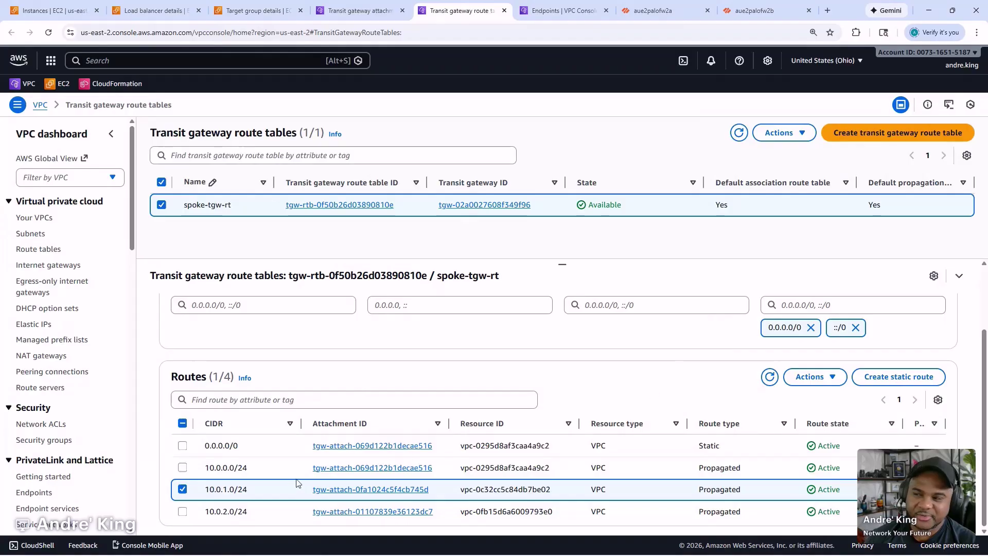
left_click(184, 489)
left_click(183, 489)
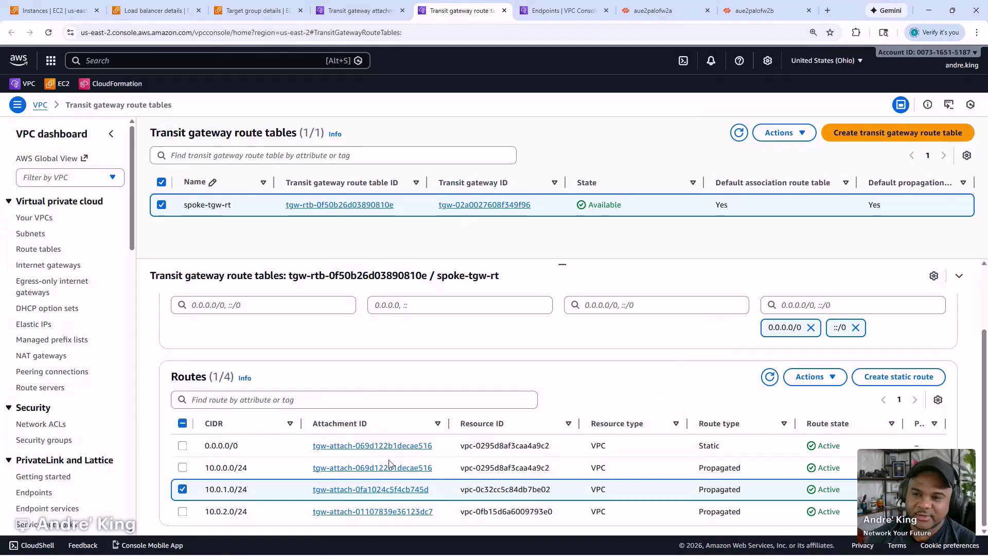
left_click(816, 377)
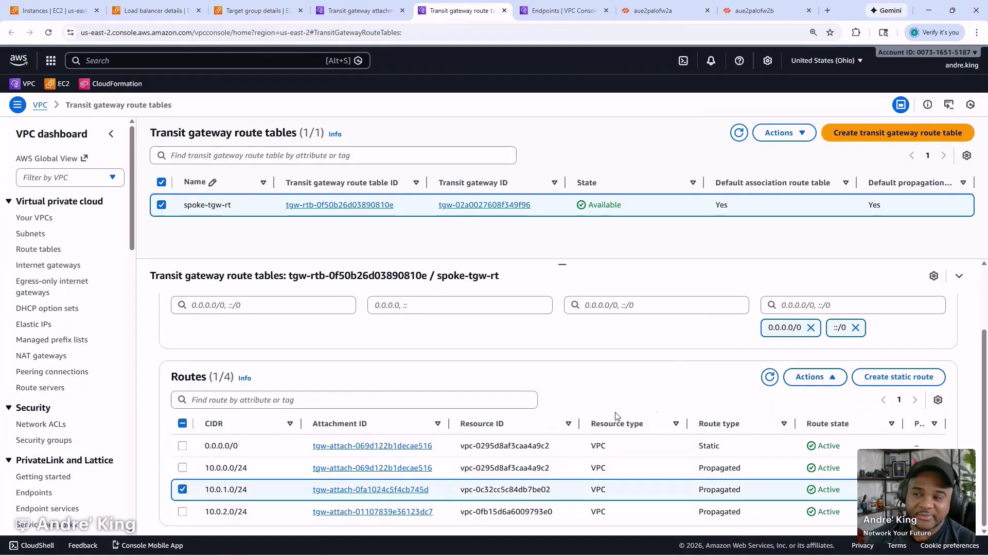
left_click(182, 489)
- Delete the 0.0.0.0/0 static route, then check the 10.0.0.0/24 route's available actions
left_click(182, 446)
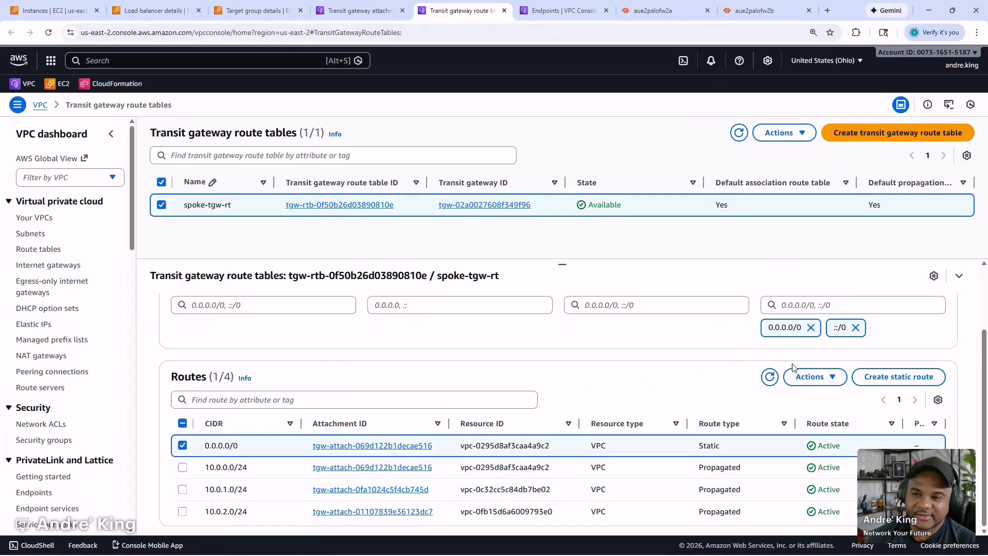
left_click(819, 380)
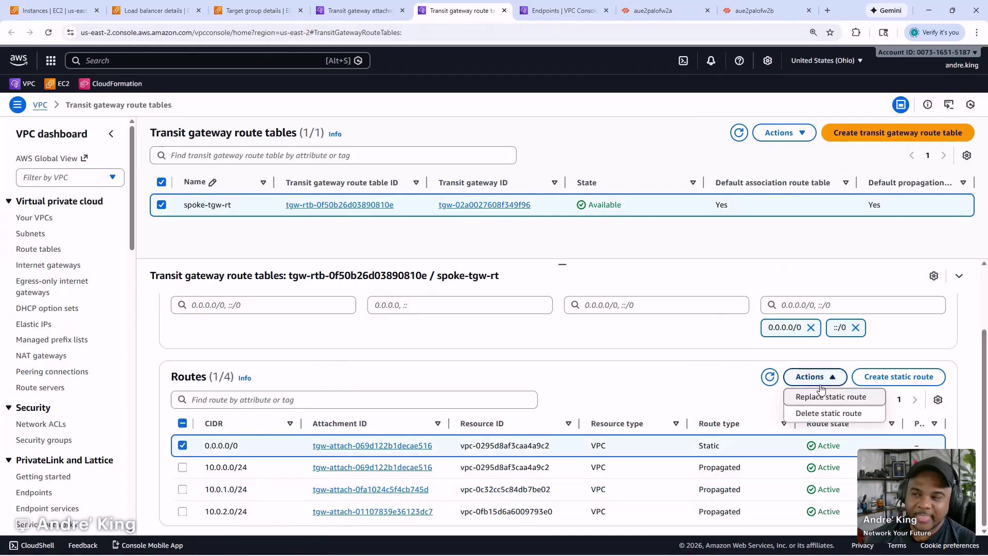
left_click(825, 413)
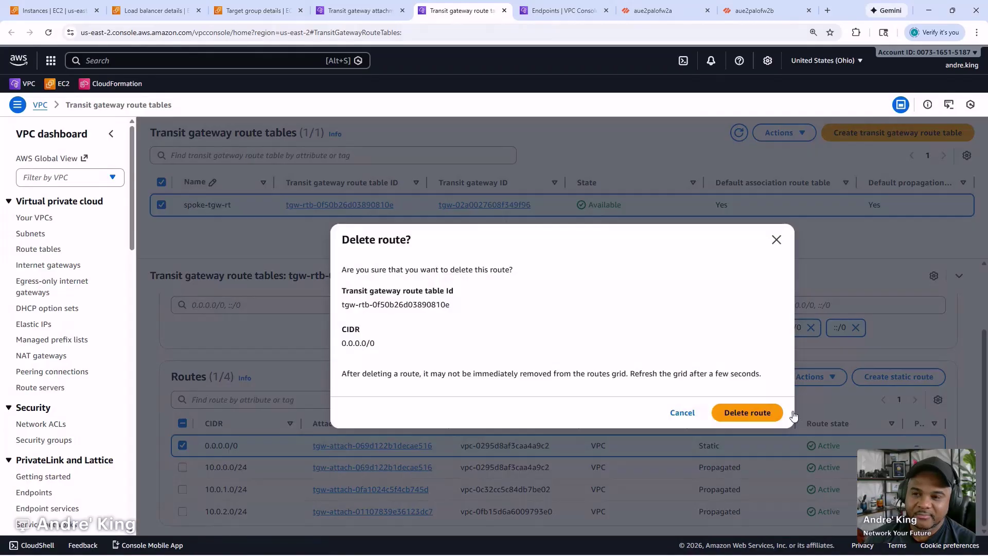
left_click(745, 413)
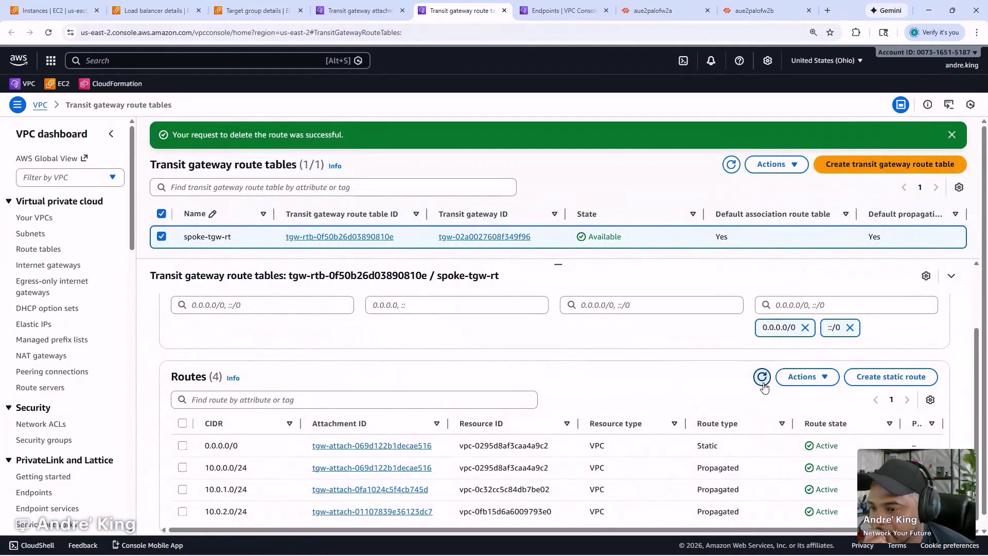
left_click(182, 467)
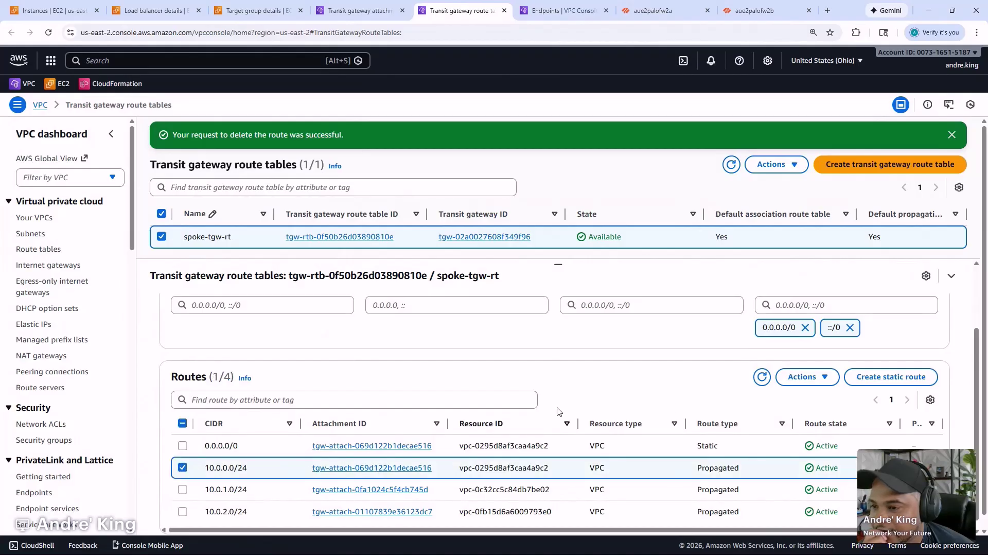
left_click(806, 377)
left_click(693, 392)
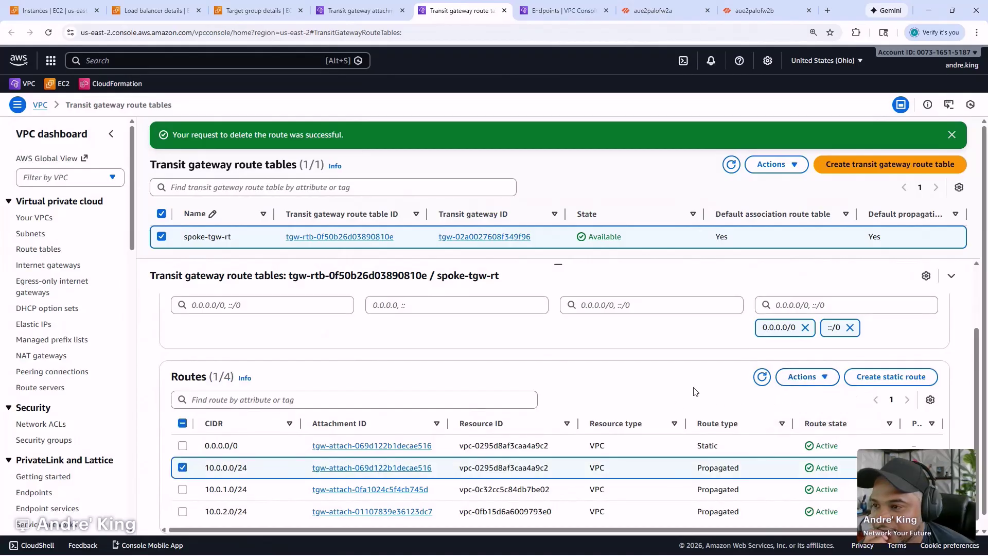
- Delete spoke-tgw-rt's associations with tgw-attach-01107839e36123dc7 and tgw-attach-0fa1024c5f4cb745d
scroll(263, 297, "up", 2)
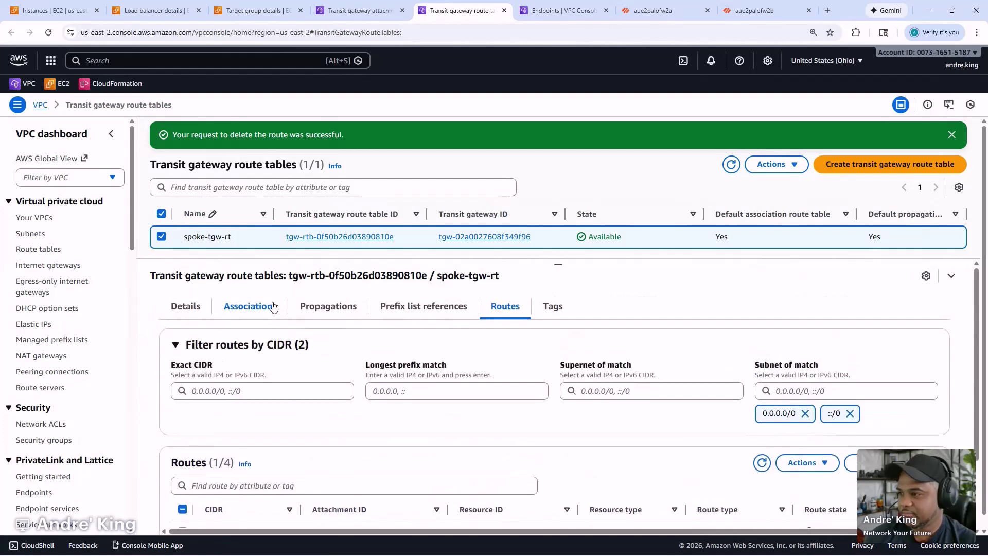
left_click(270, 307)
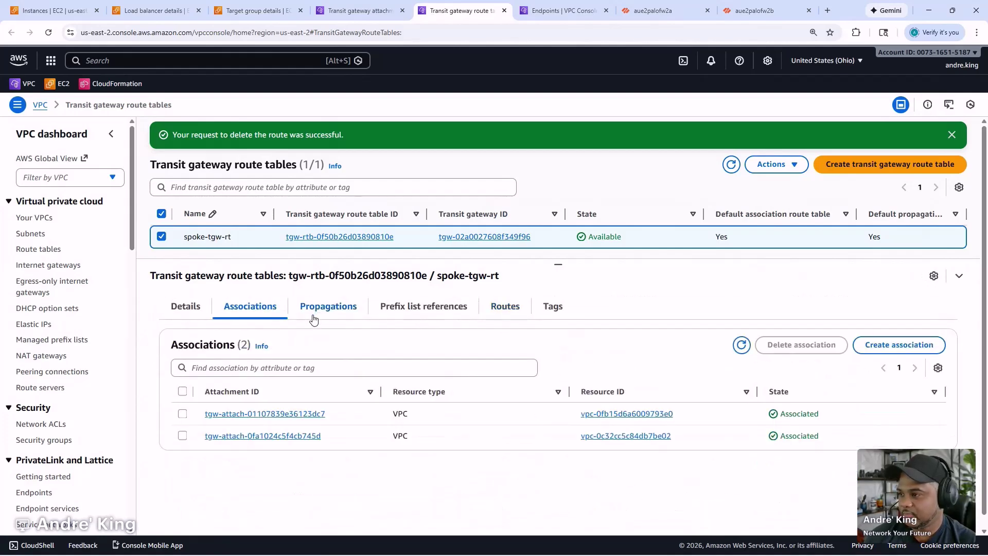
left_click(183, 414)
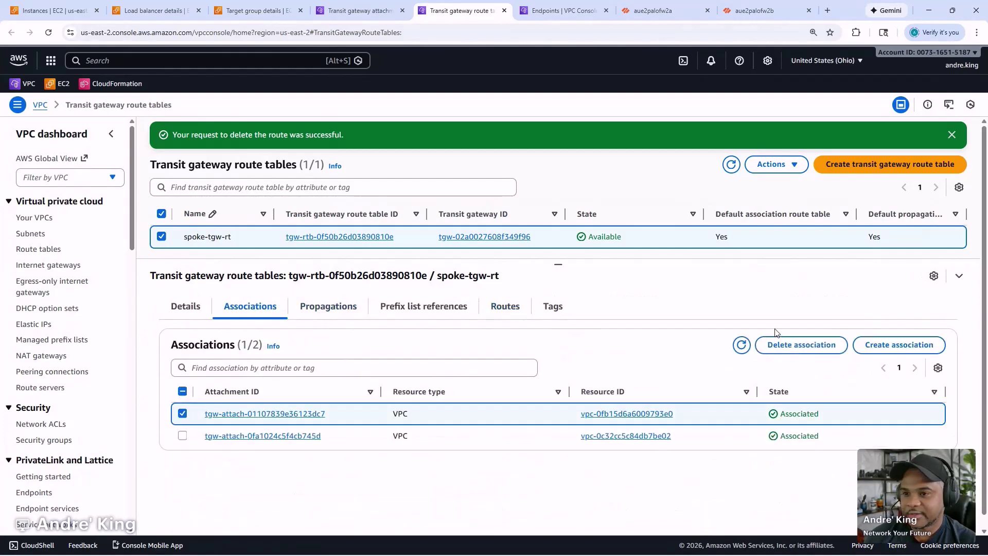
left_click(801, 344)
left_click(726, 393)
left_click(182, 435)
left_click(803, 344)
left_click(713, 397)
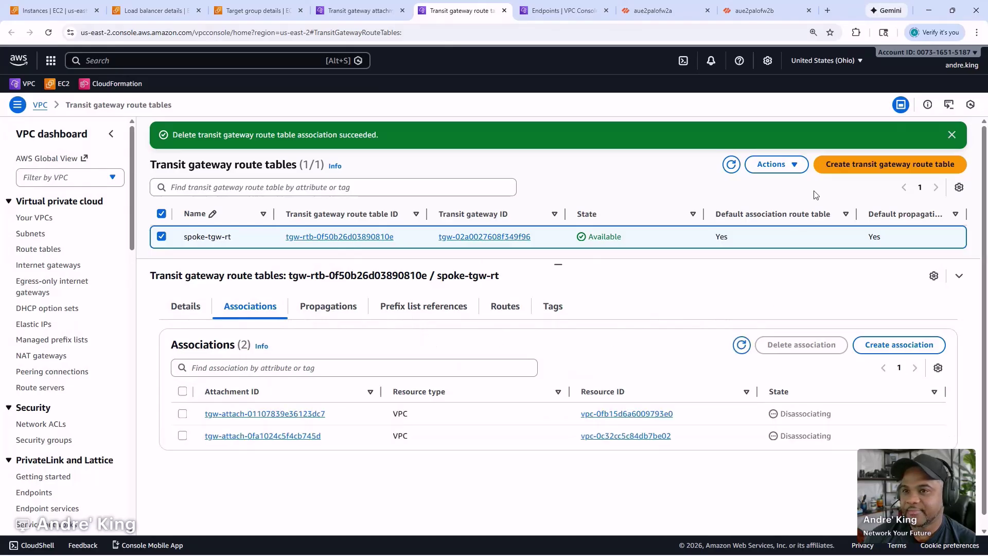
- Create a transit gateway route table named security-tgw-rt on the POC-TGW transit gateway
left_click(837, 171)
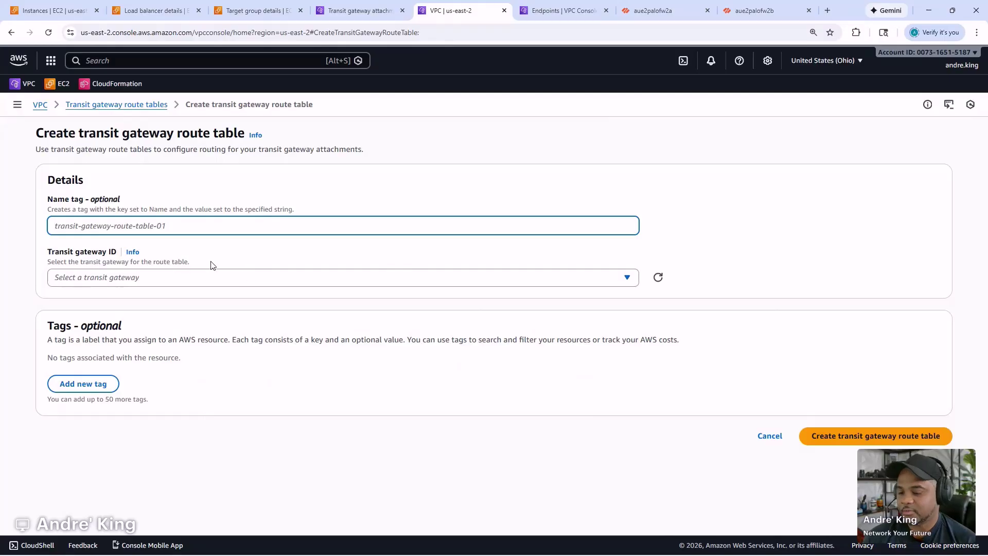
type("security-tgw-rt")
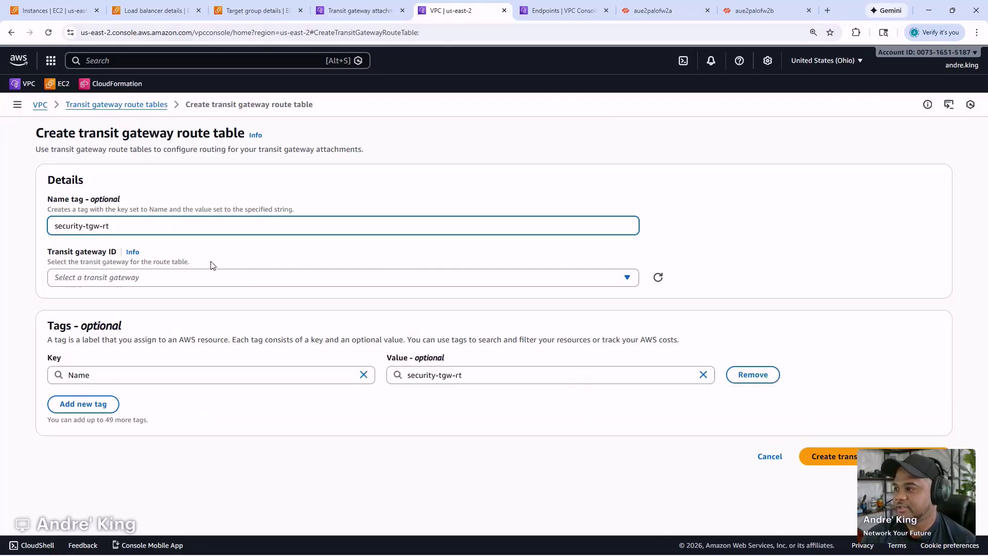
left_click(230, 281)
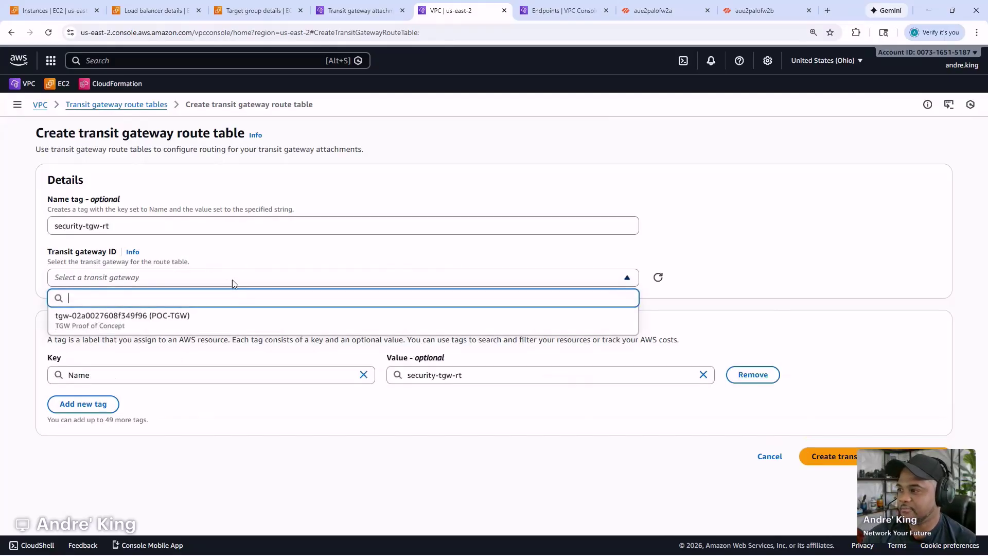
left_click(235, 318)
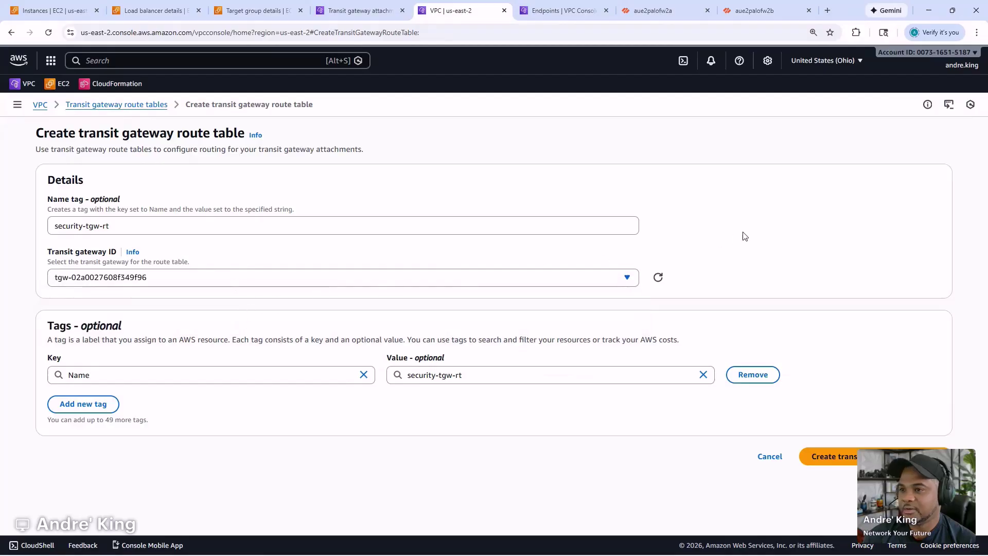
left_click(830, 460)
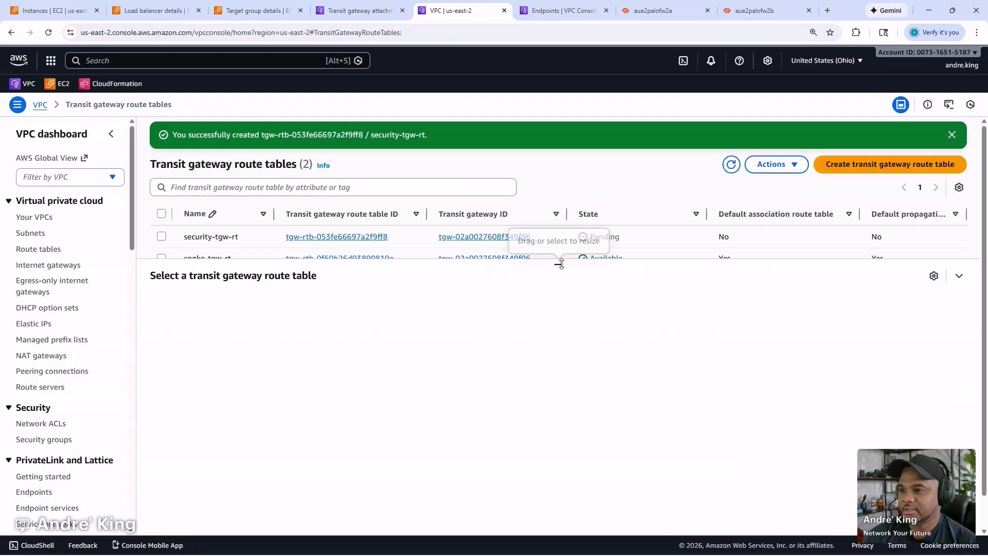
- Confirm spoke-tgw-rt now has no associations and review its routes, starting with 10.0.0.0/24
left_click(739, 164)
left_click(666, 266)
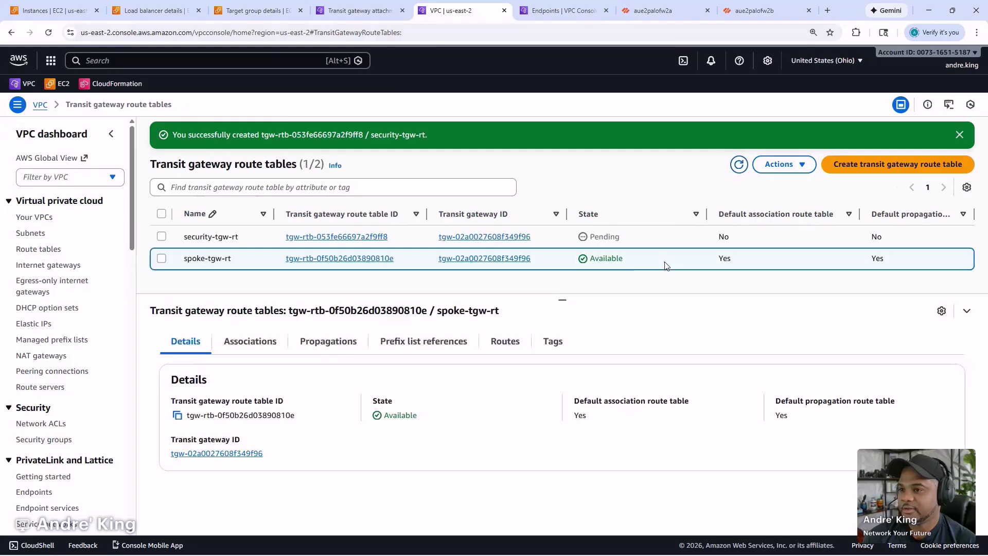
left_click(268, 342)
left_click(749, 380)
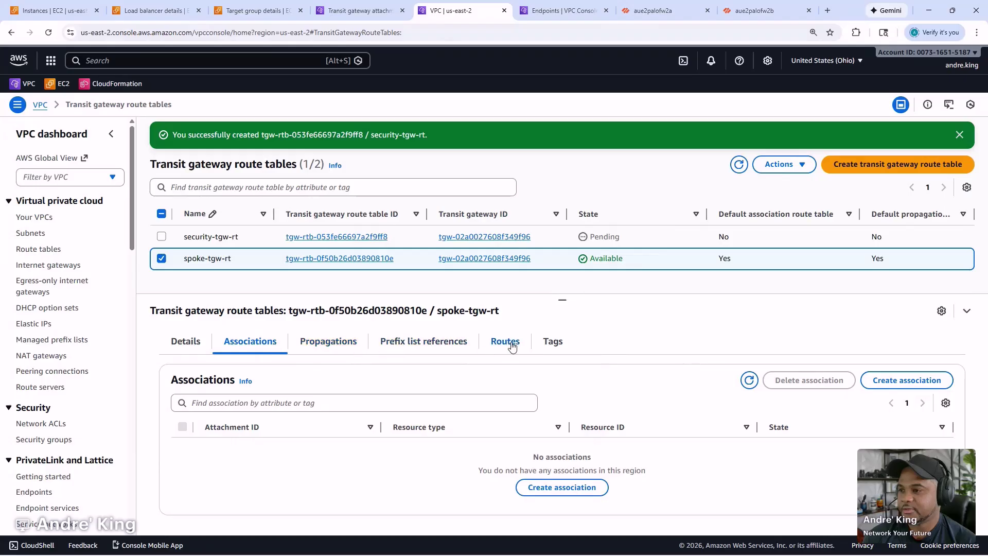
left_click(506, 342)
scroll(484, 402, "down", 3)
left_click(183, 467)
- Remove the ::/0 and 0.0.0.0/0 CIDR filters and inspect the 10.0.1.0/24 route's actions
left_click(803, 404)
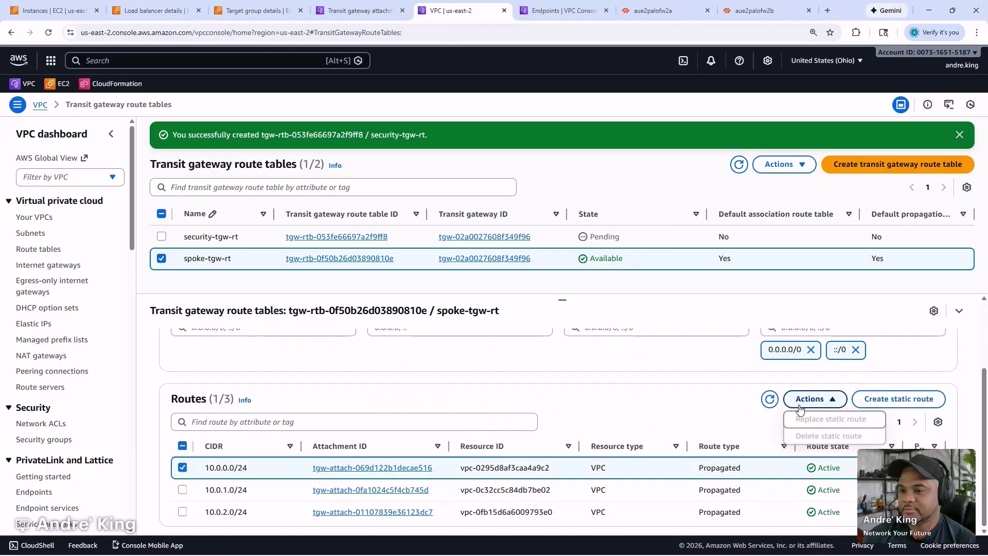
left_click(668, 407)
scroll(669, 407, "up", 2)
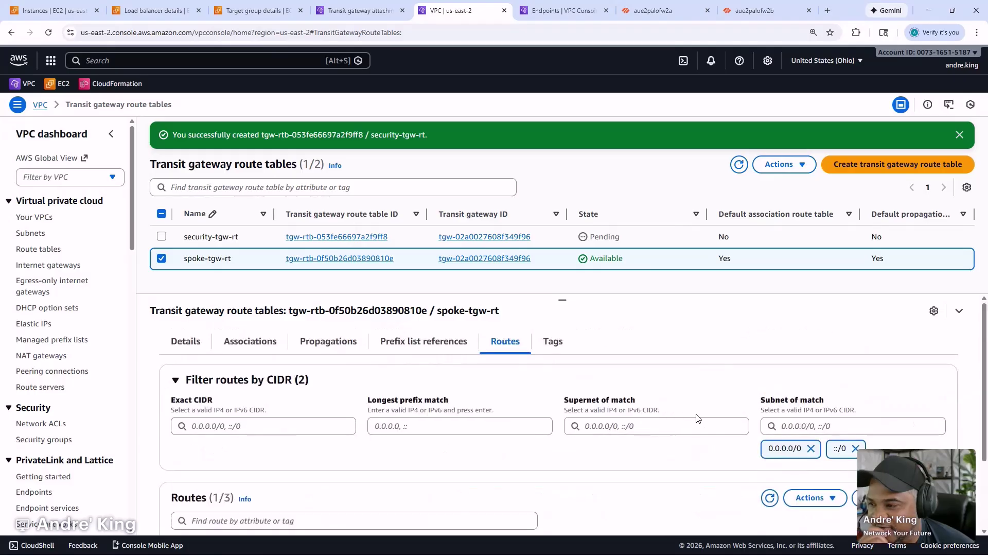
left_click(855, 448)
left_click(810, 448)
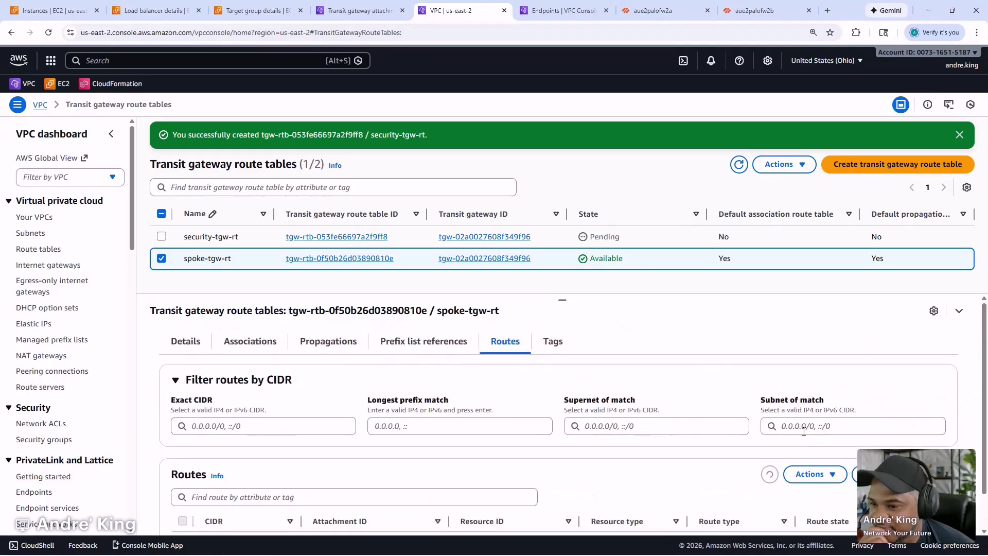
scroll(805, 433, "down", 3)
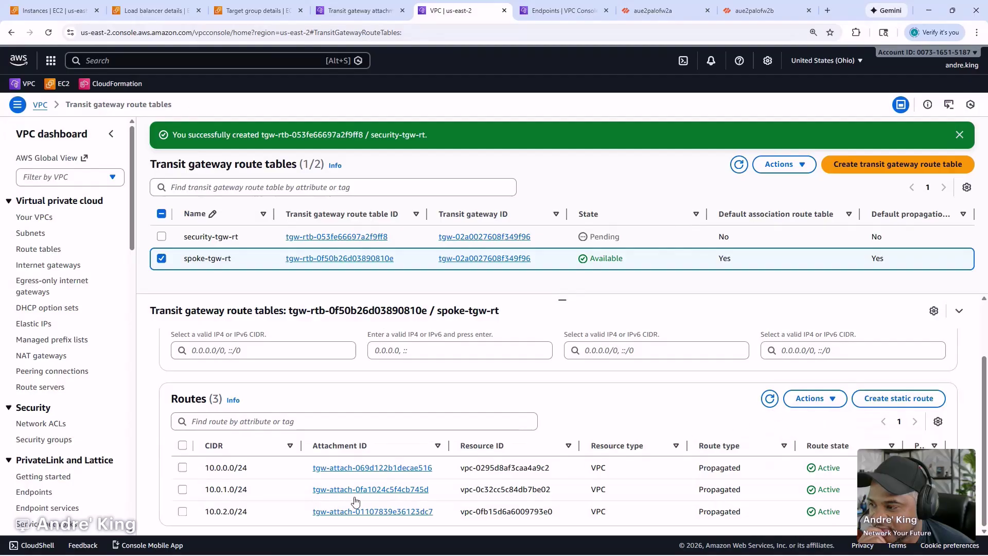
left_click(281, 492)
left_click(815, 398)
left_click(656, 422)
scroll(638, 415, "up", 2)
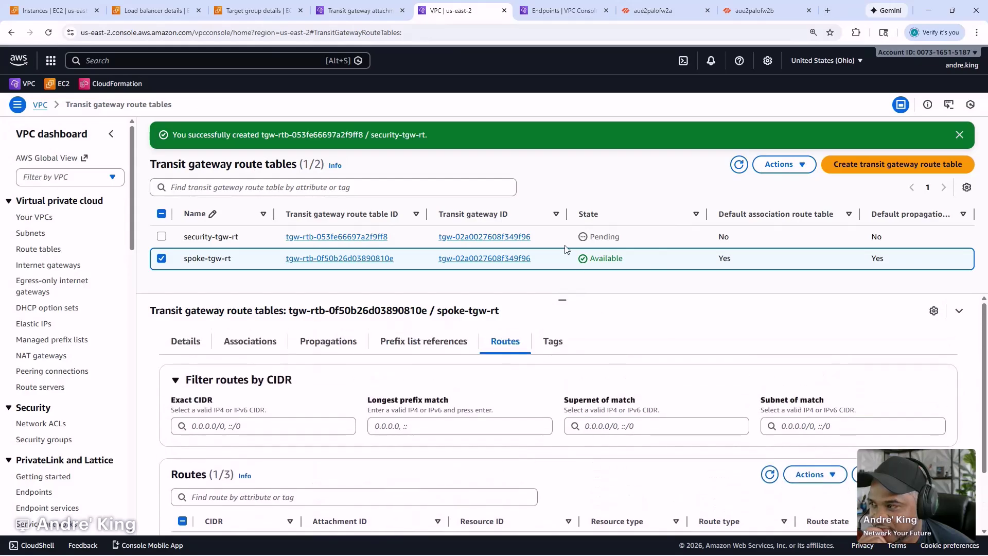
- Rename the spoke-tgw-rt route table to fubar
left_click(275, 345)
left_click(257, 258)
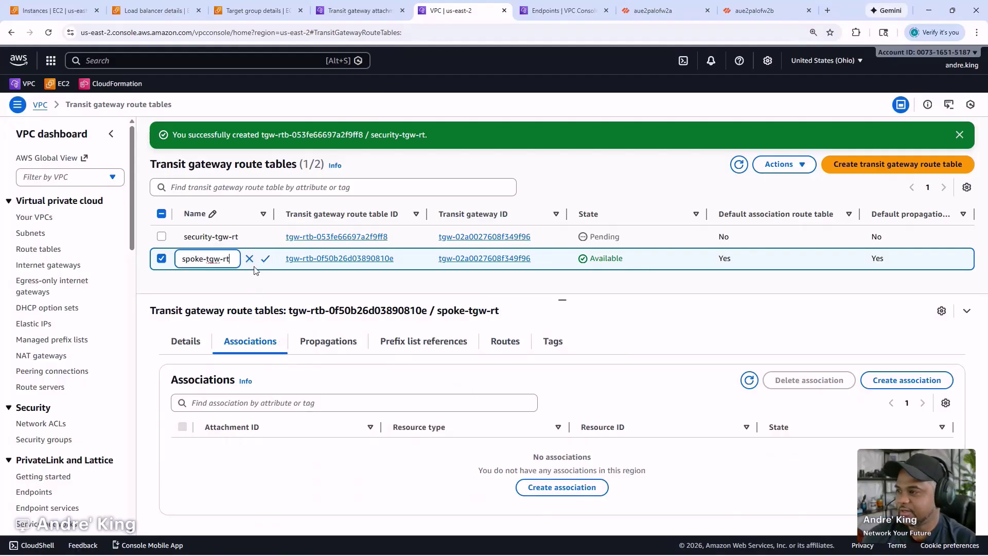
key("ctrl+a")
key("BackSpace")
type("fubar")
key("Return")
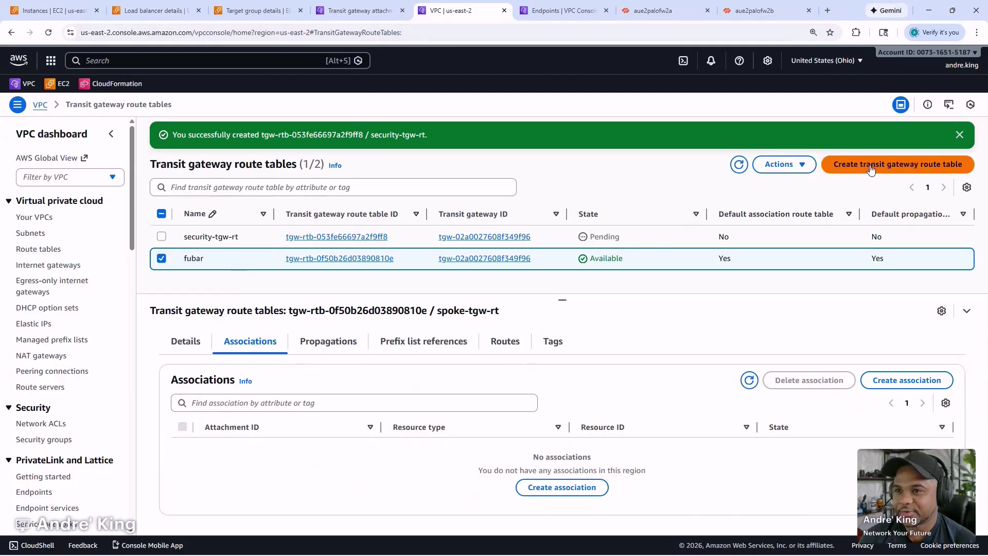
- Create a new spoke-tgw-rt route table on POC-TGW, then select security-tgw-rt
left_click(896, 164)
type("spo")
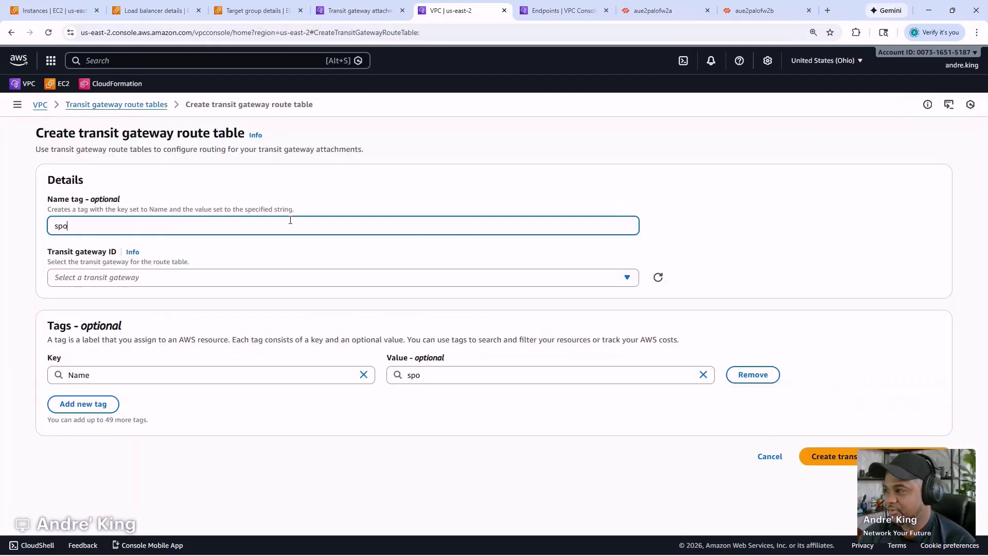
type("ke-tgw-rt")
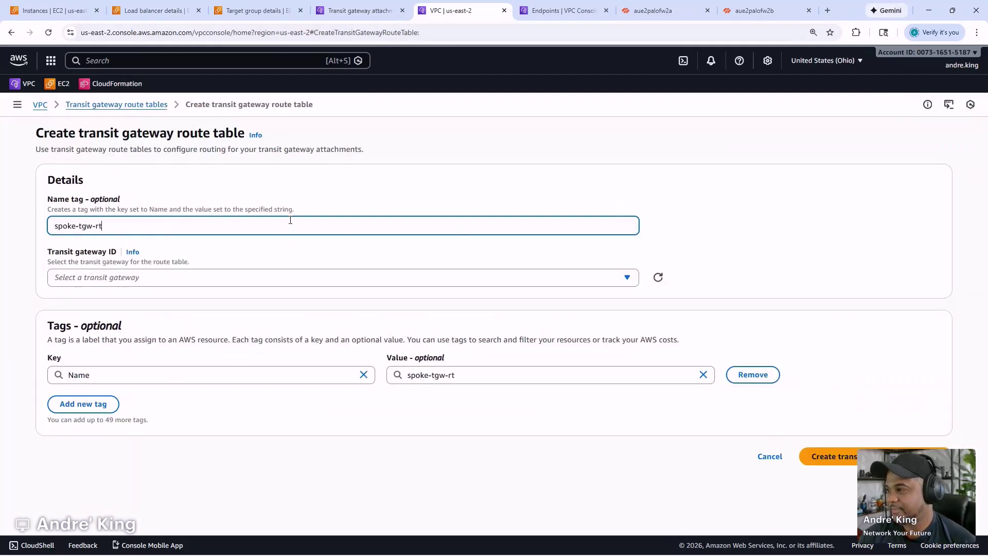
left_click(295, 278)
left_click(282, 316)
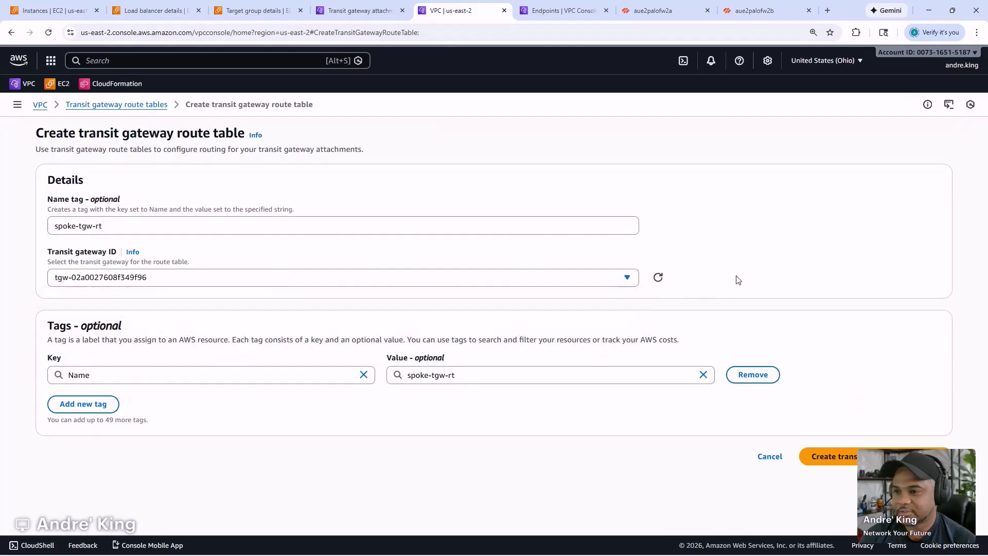
left_click(819, 452)
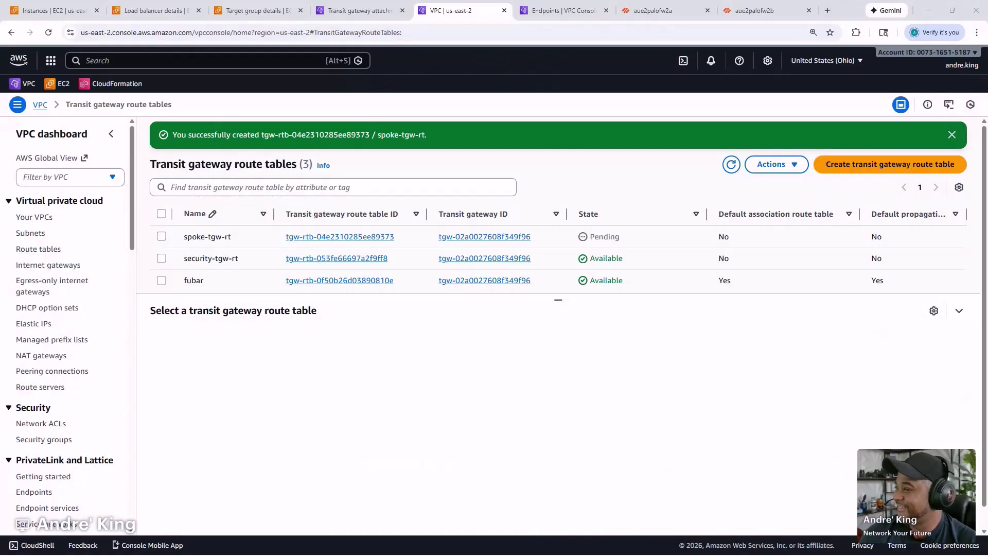
left_click_drag(0, 154, 0, 153)
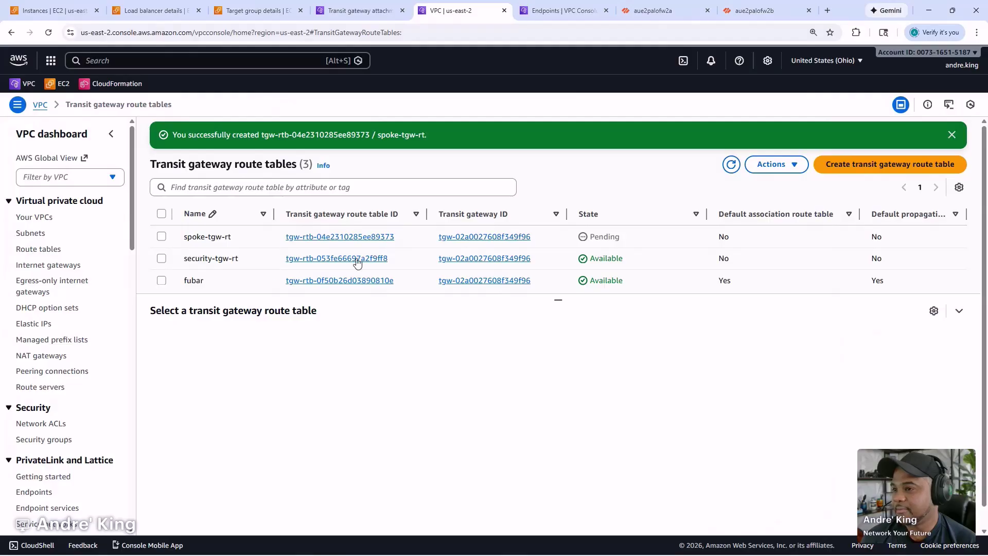
left_click(674, 260)
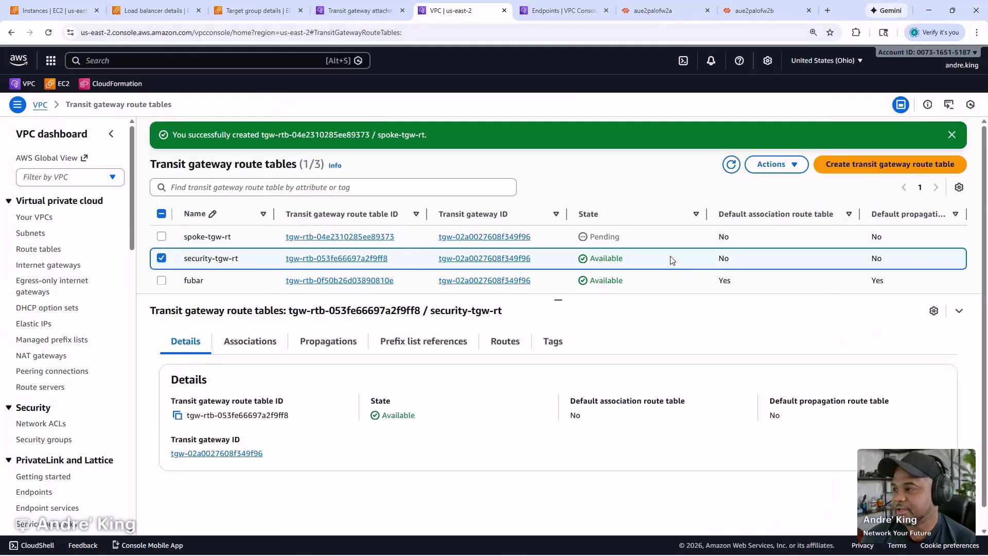
- Associate security-tgw-attachment with the security-tgw-rt route table
left_click(265, 342)
left_click(538, 489)
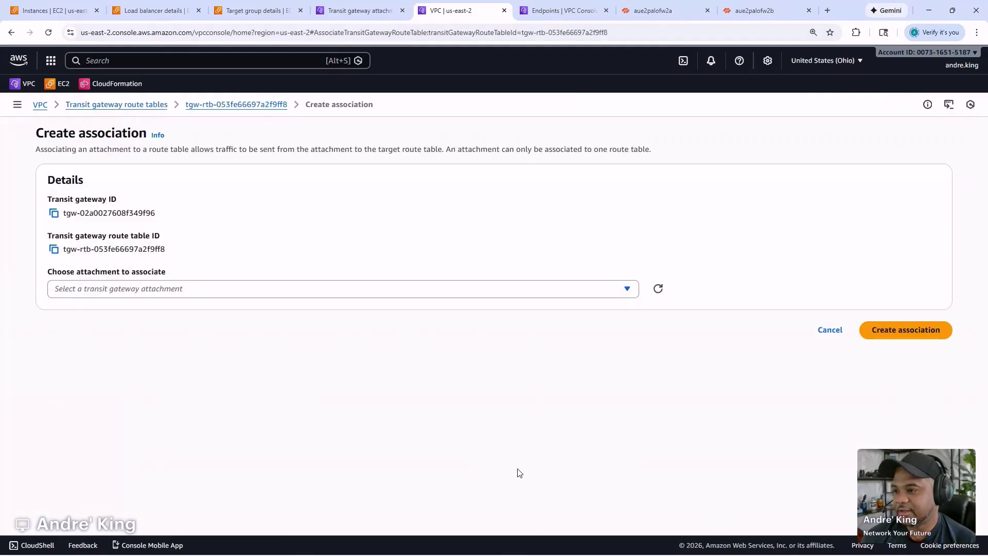
left_click(234, 290)
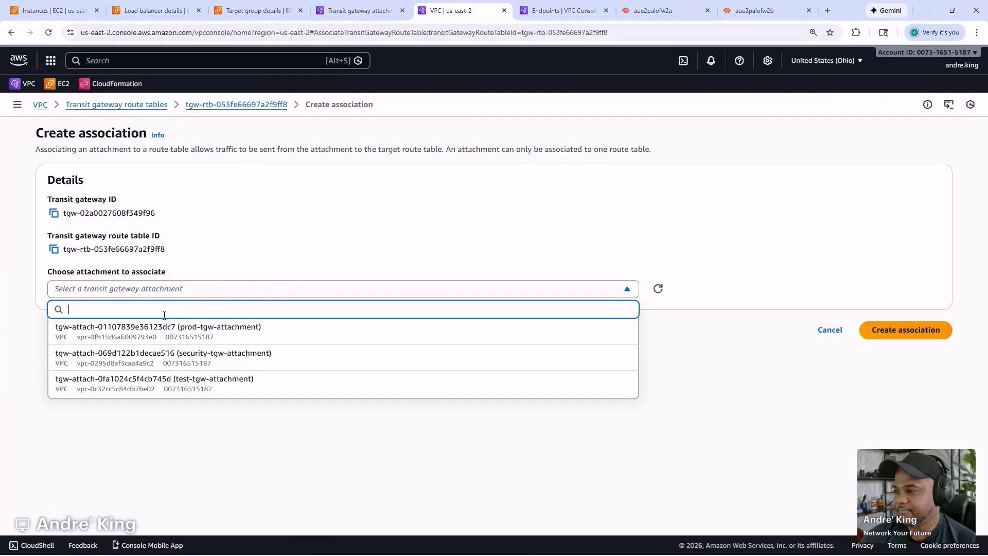
left_click(159, 360)
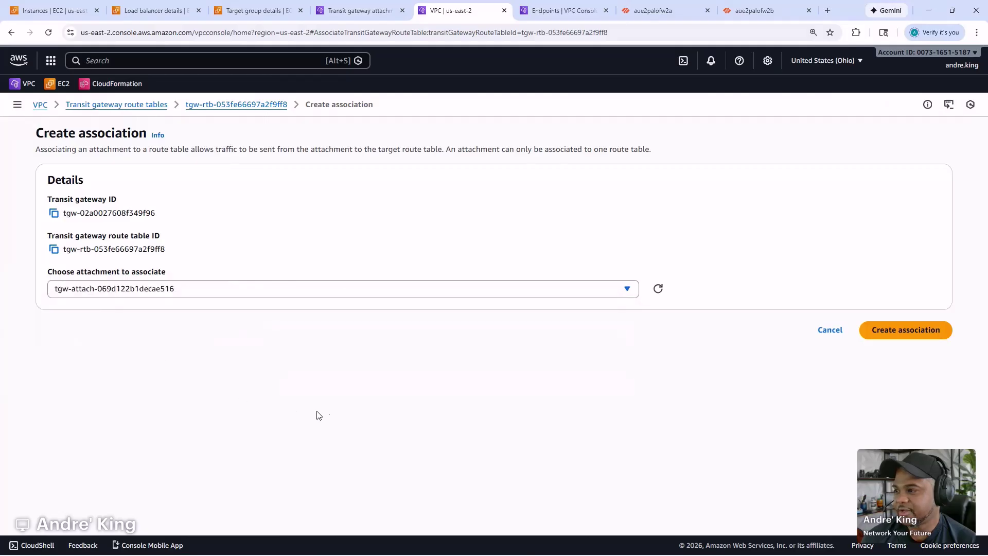
left_click(872, 331)
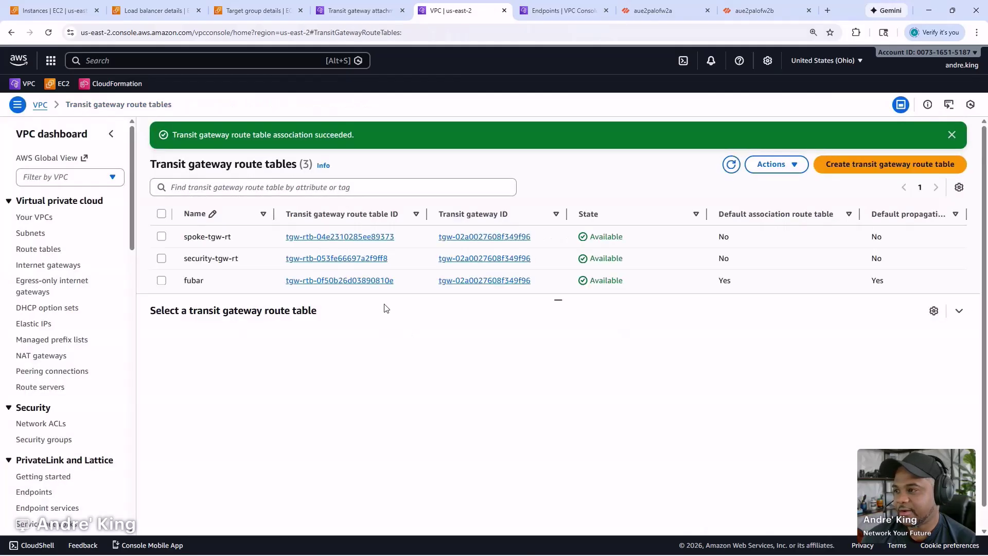
- Show security-tgw-rt's Routes tab, which has no routes yet
scroll(287, 376, "down", 1)
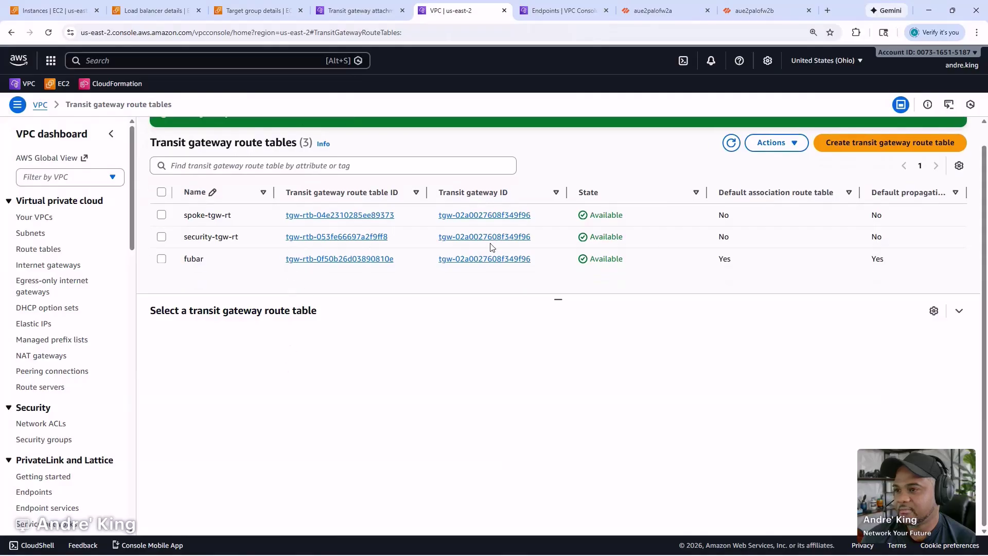
left_click(653, 242)
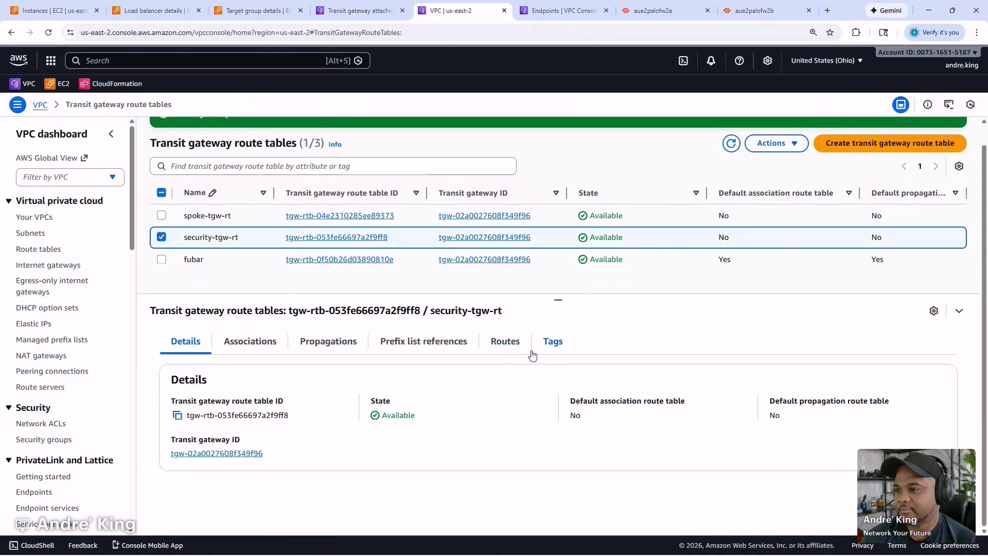
left_click(497, 341)
scroll(423, 472, "down", 2)
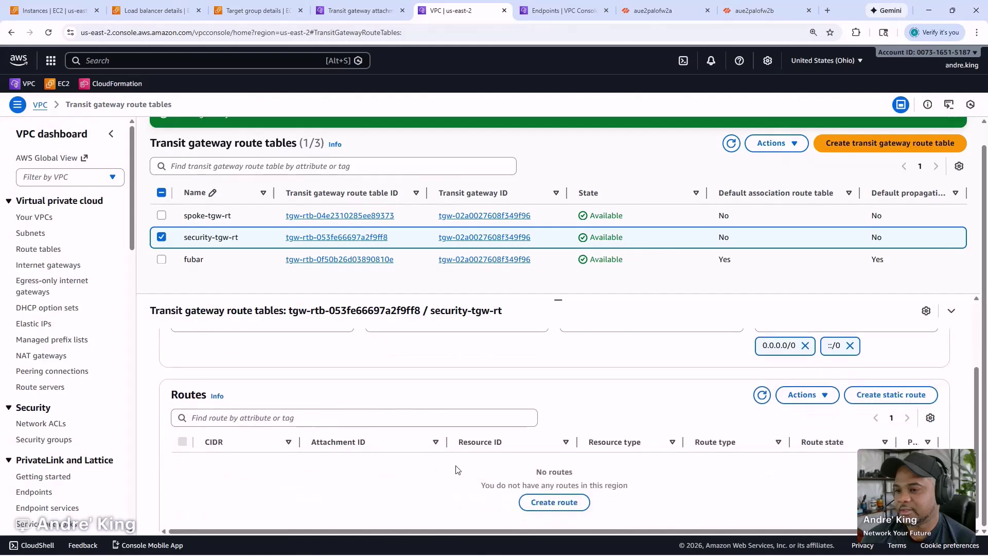
- Add static route 10.0.1.0/24 to security-tgw-rt targeting test-tgw-attachment
left_click(859, 396)
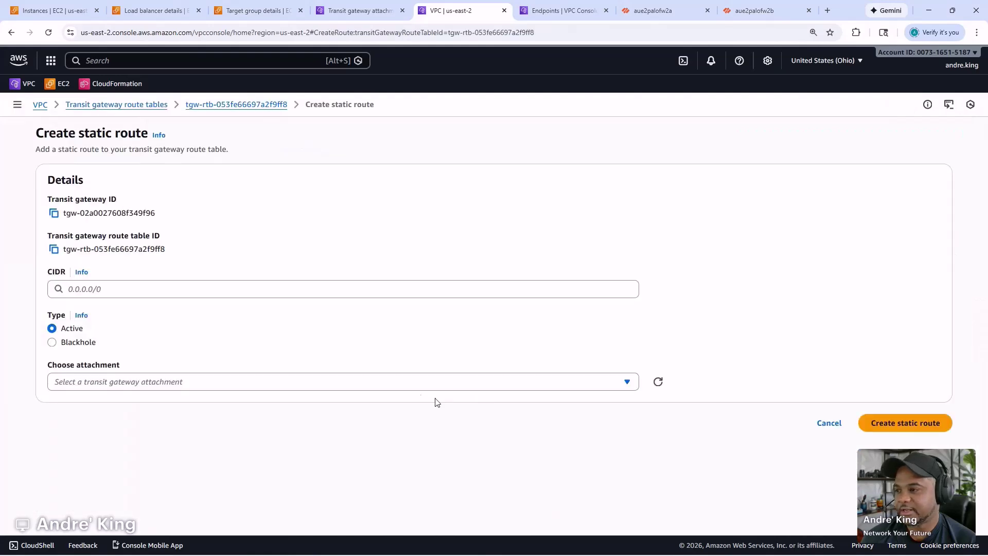
left_click(173, 287)
type("10.0.1")
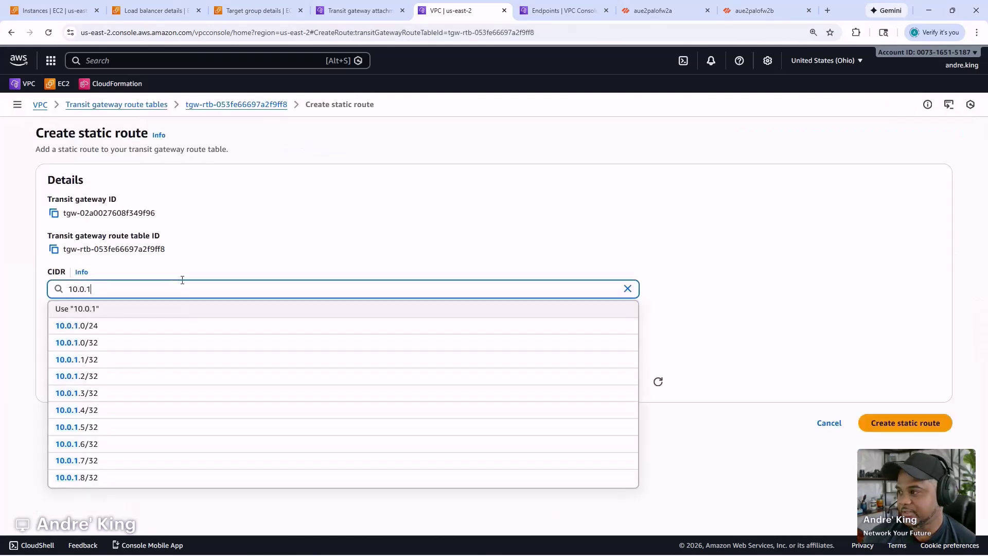
type(".0/24")
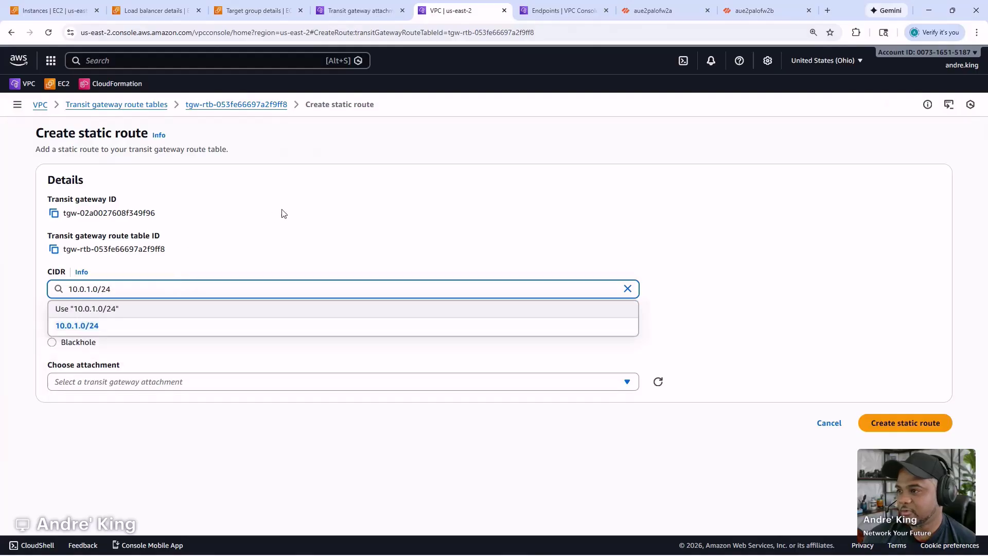
triple_click(269, 216)
left_click(103, 382)
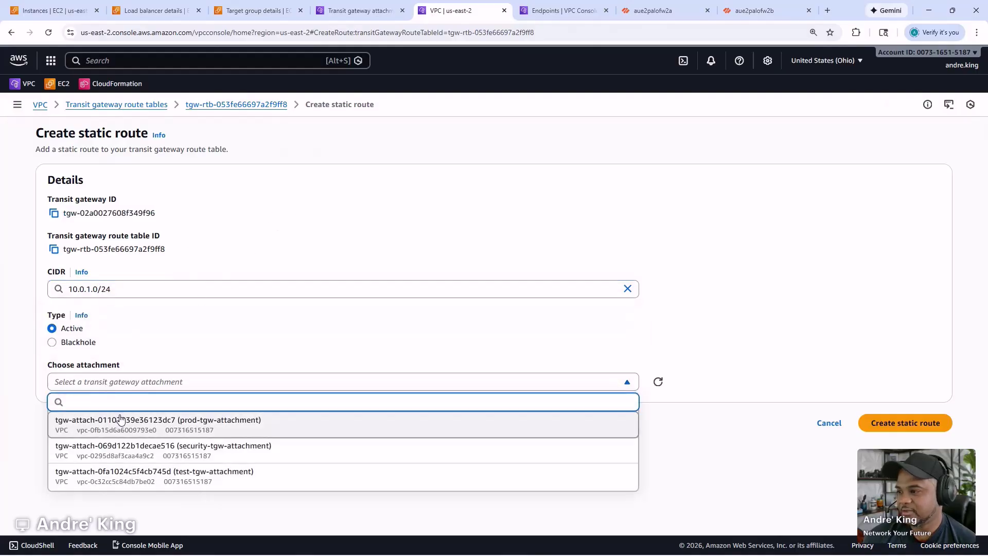
left_click(124, 471)
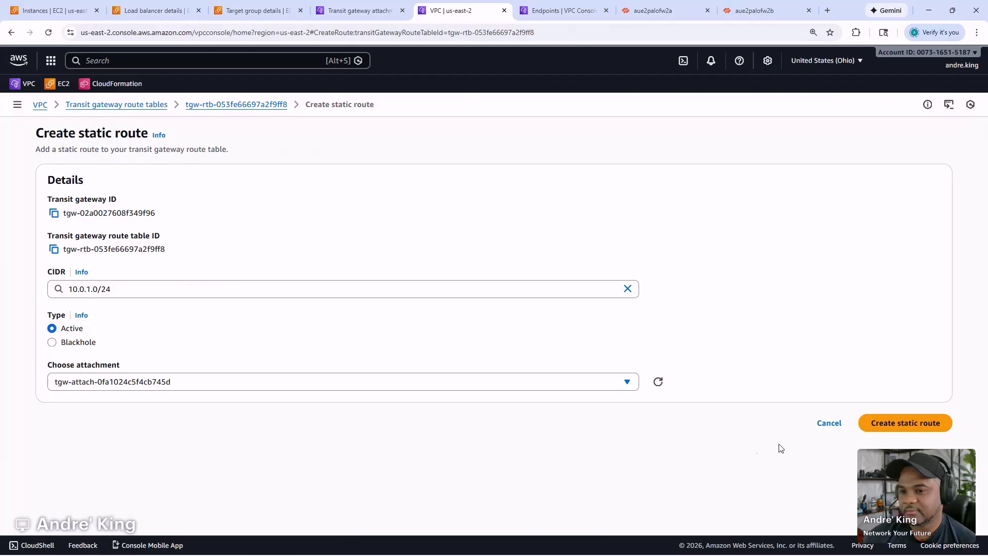
left_click(921, 423)
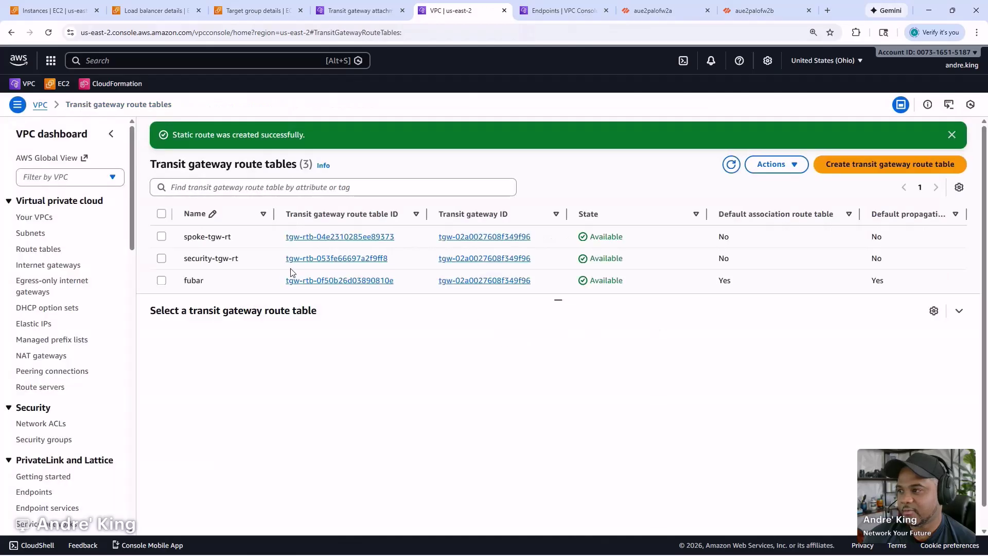
- Add static route 10.0.2.0/24 to security-tgw-rt targeting prod-tgw-attachment
left_click(648, 265)
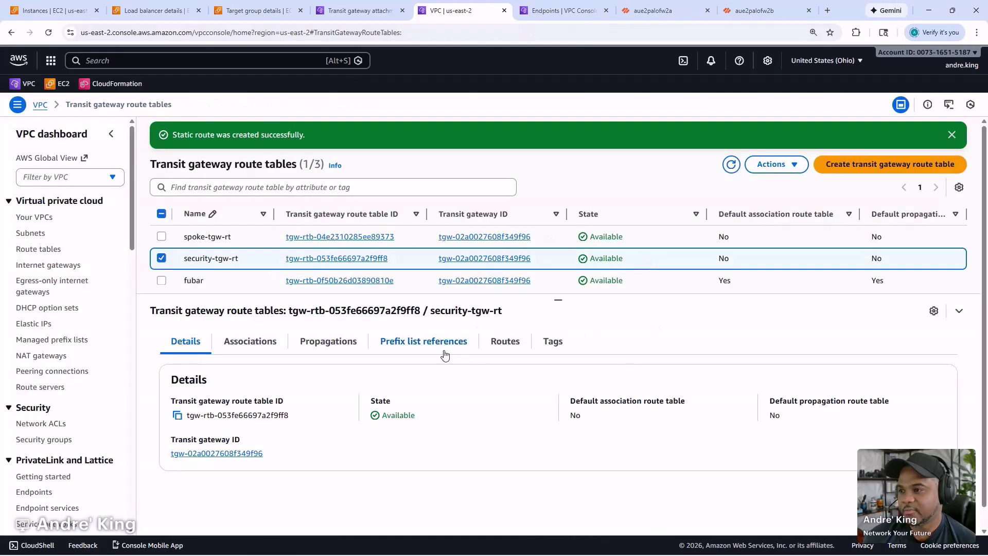
left_click(510, 343)
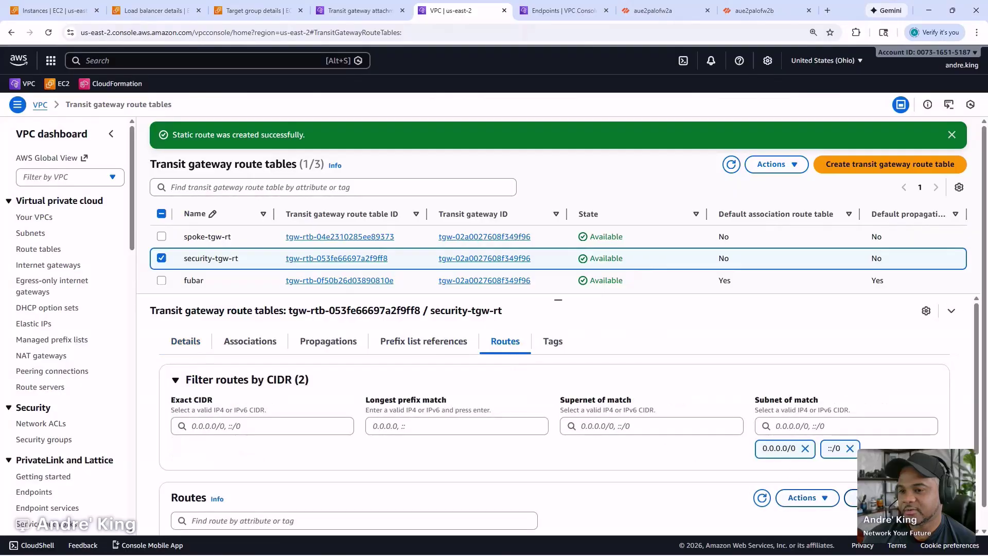
left_click(865, 497)
left_click(180, 289)
type("10.")
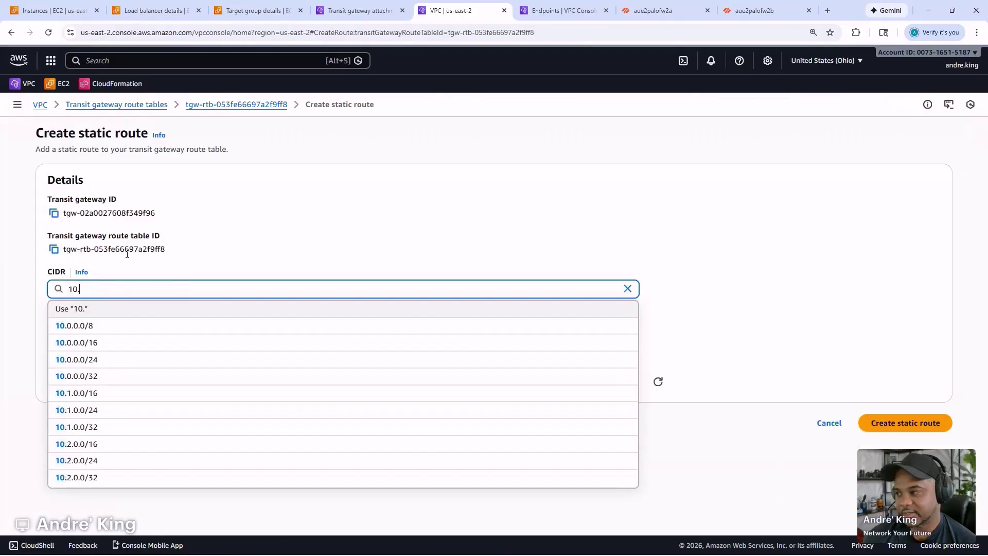
type("0.2.0/24")
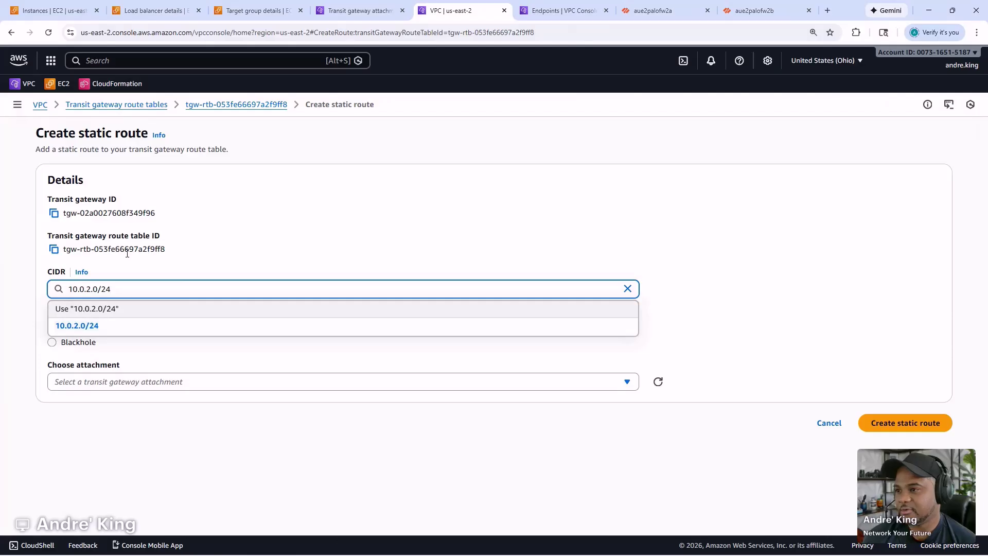
left_click(405, 214)
left_click(167, 383)
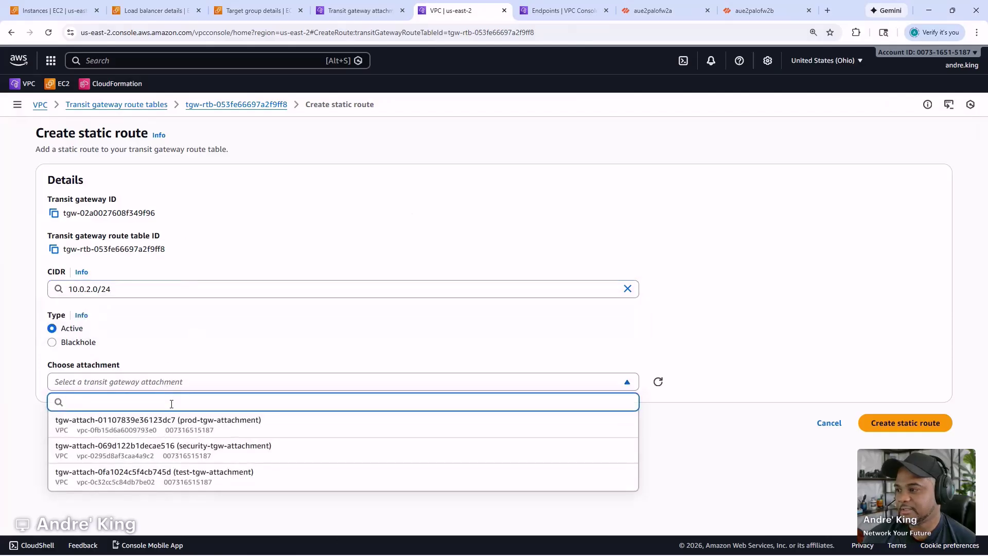
left_click(171, 420)
left_click(906, 423)
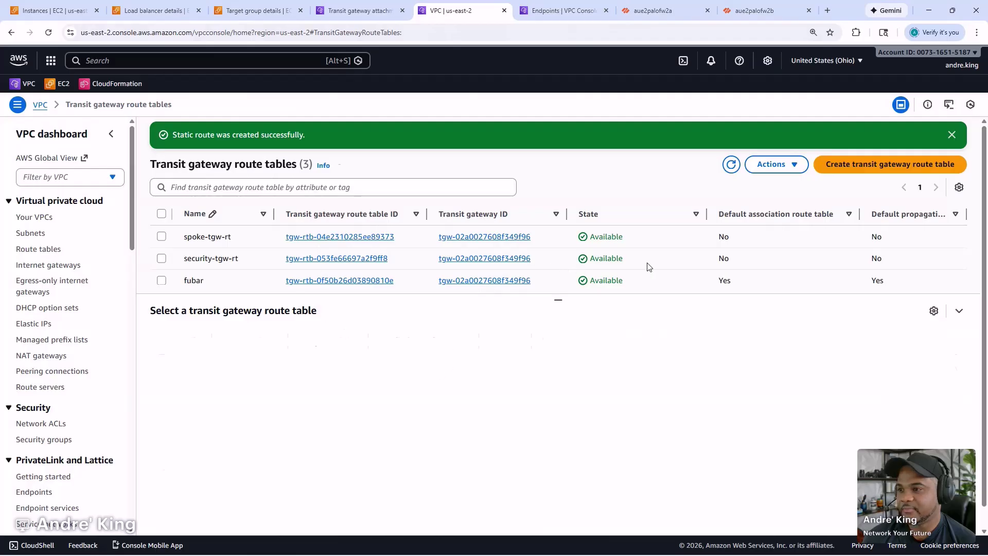
- Refresh security-tgw-rt's routes and sort by CIDR to confirm both static routes are listed
left_click(648, 263)
left_click(255, 342)
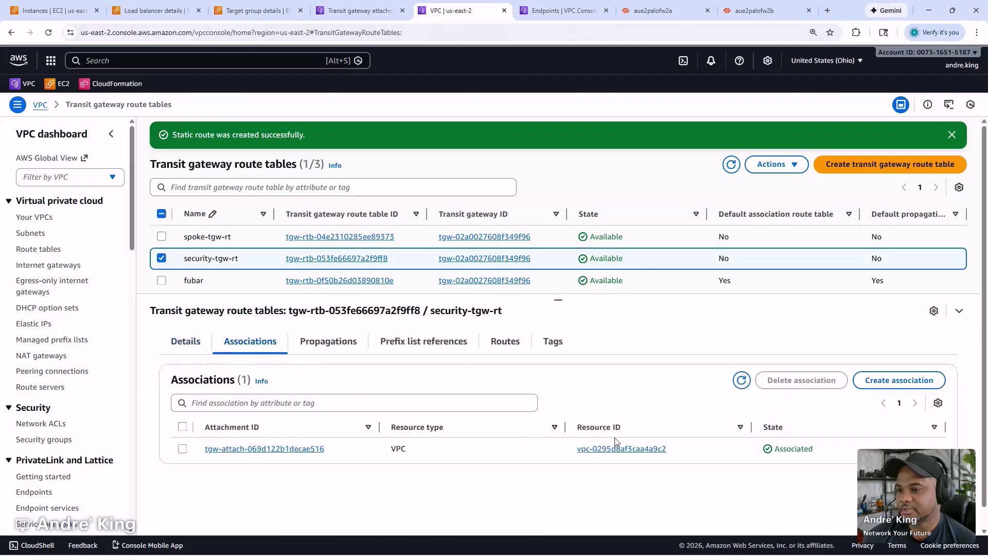
left_click(504, 342)
scroll(658, 422, "down", 2)
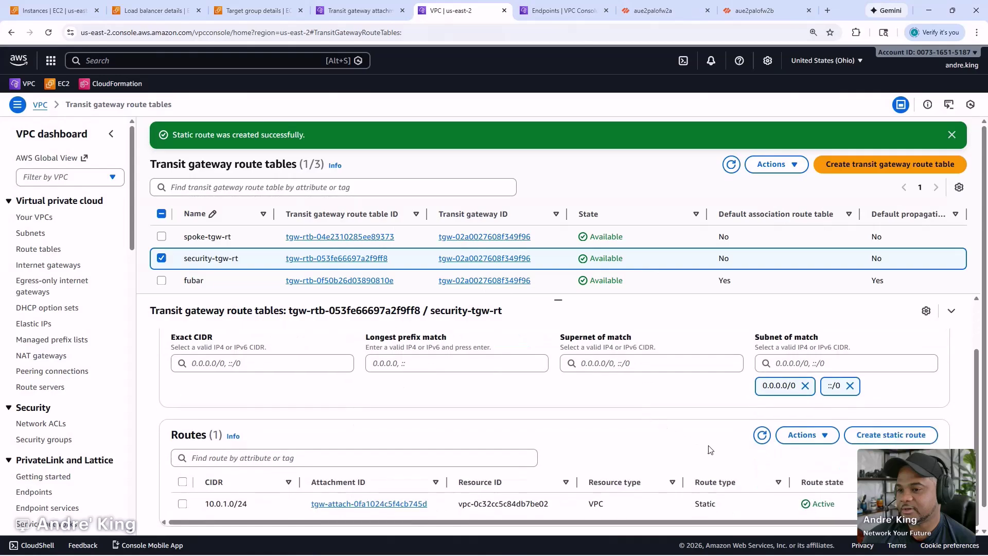
left_click(762, 435)
scroll(733, 453, "down", 1)
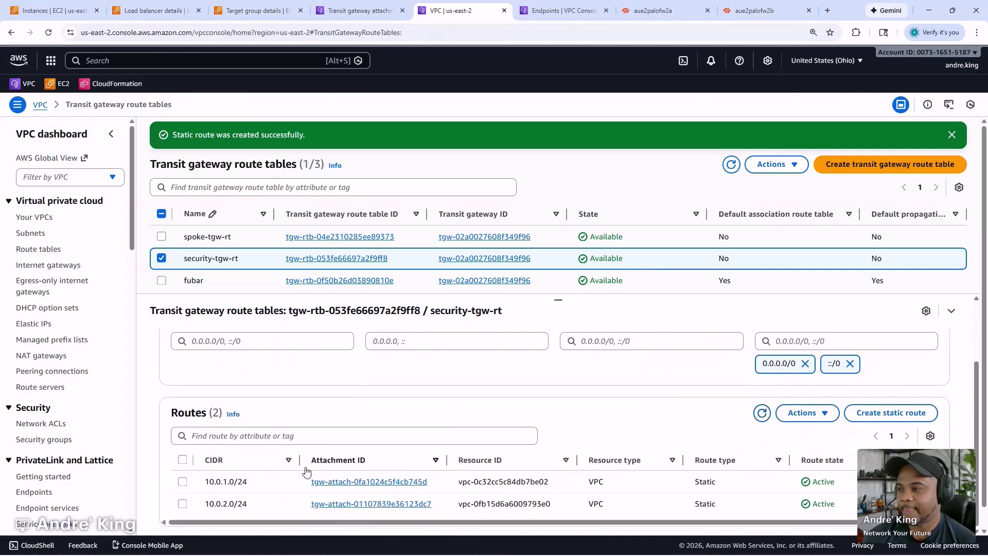
left_click(272, 463)
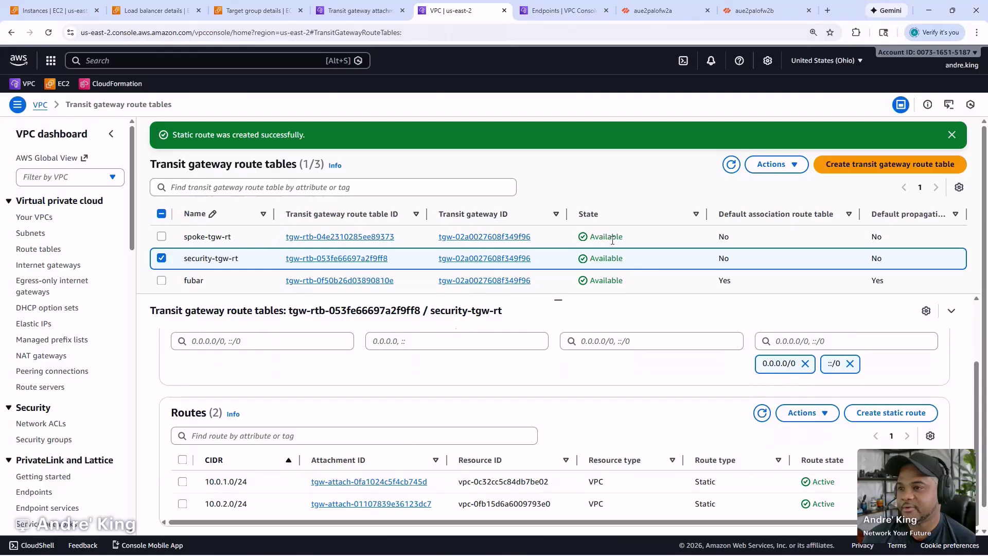
left_click(654, 245)
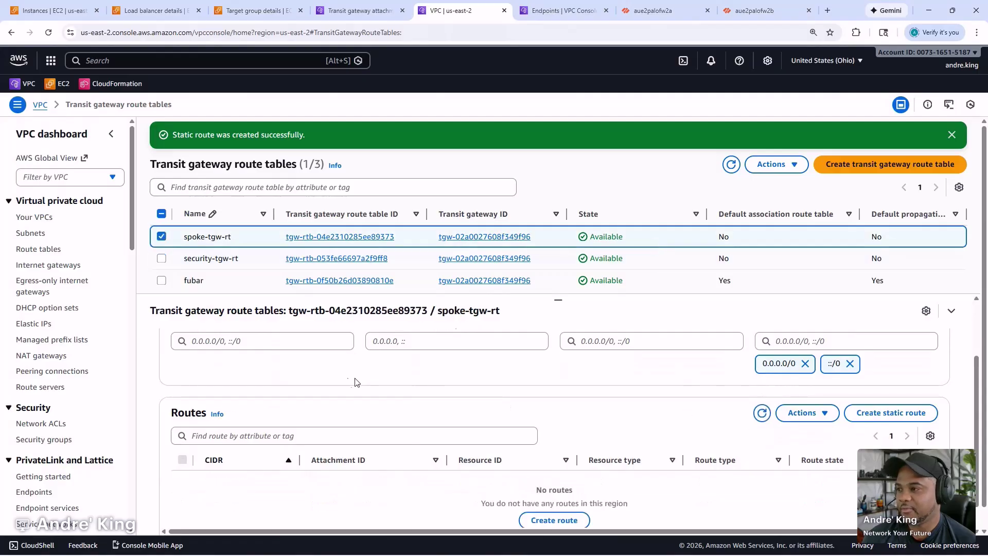
- Associate test-tgw-attachment with the spoke-tgw-rt route table
left_click(252, 352)
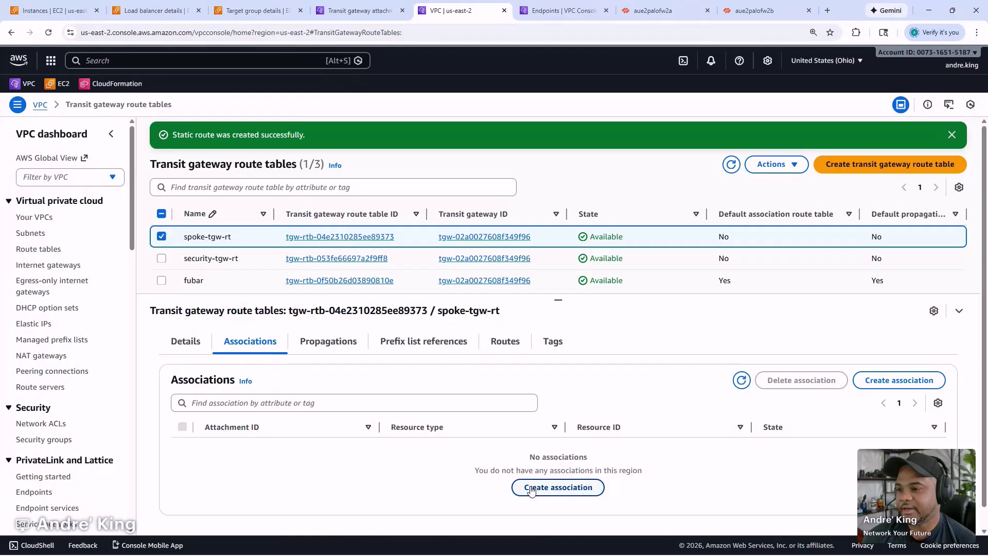
left_click(521, 487)
left_click(242, 289)
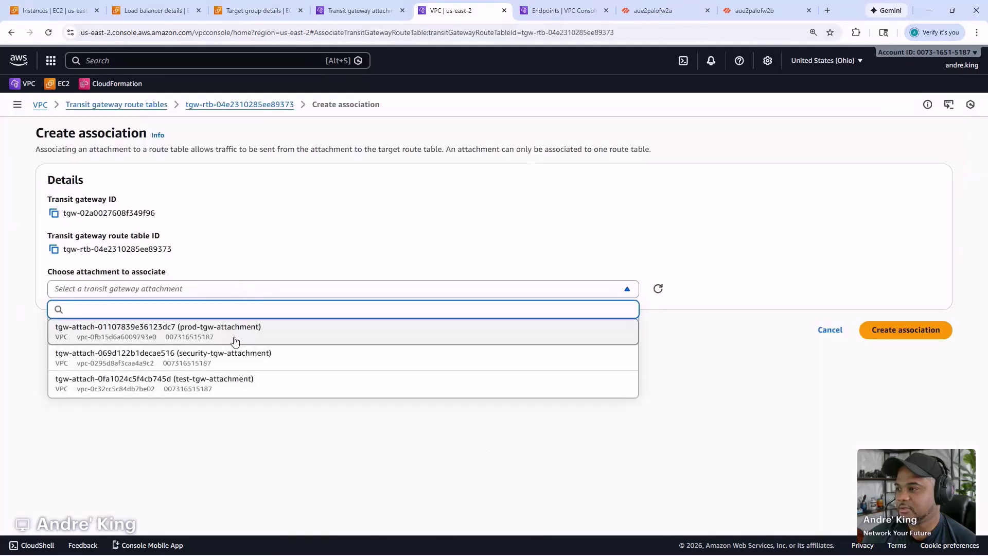
left_click(238, 385)
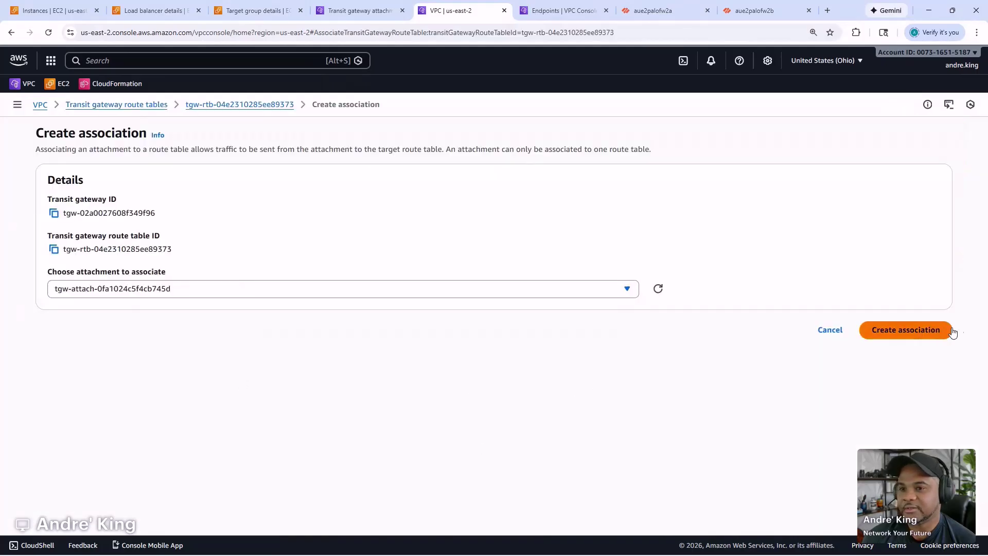
left_click(924, 335)
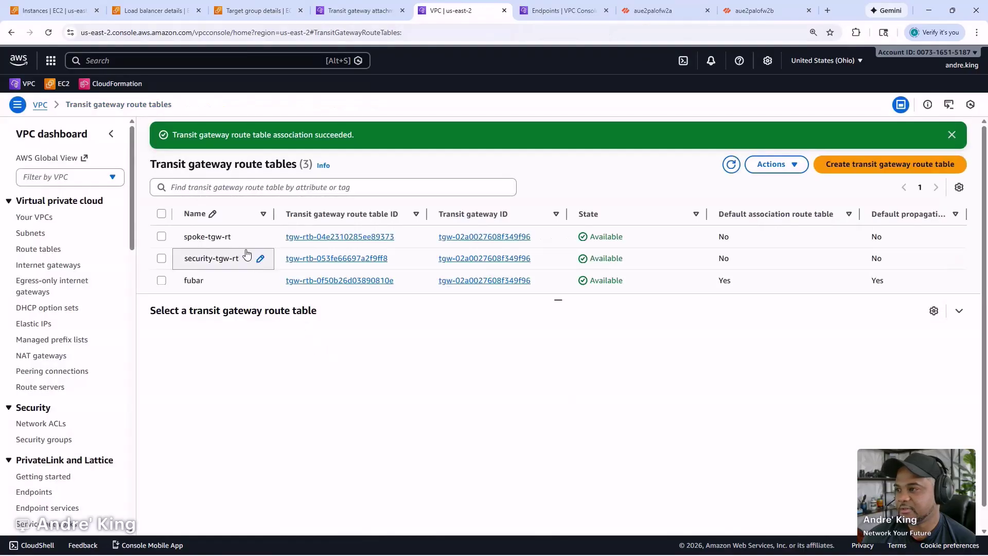
left_click(545, 245)
- Associate prod-tgw-attachment with spoke-tgw-rt as a second association
left_click(251, 342)
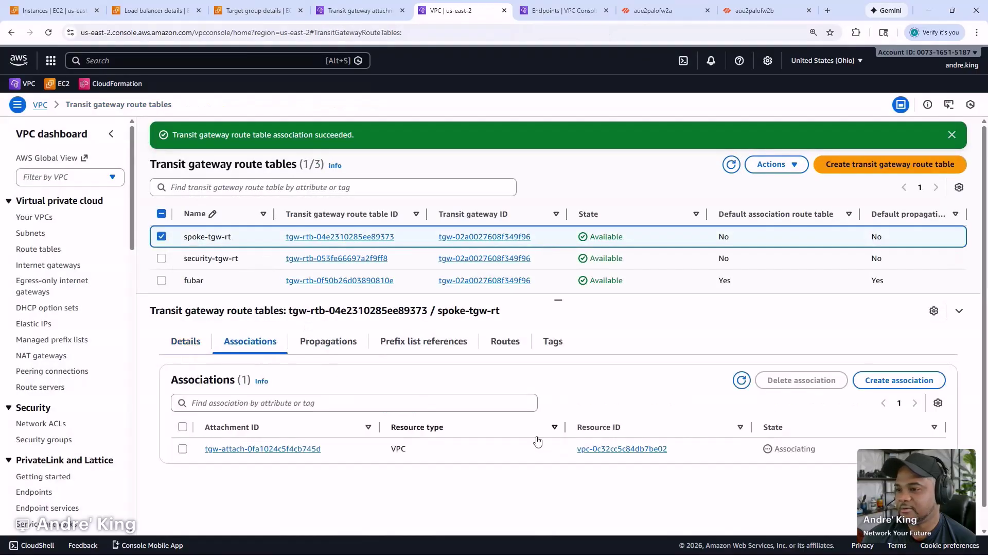
left_click(882, 384)
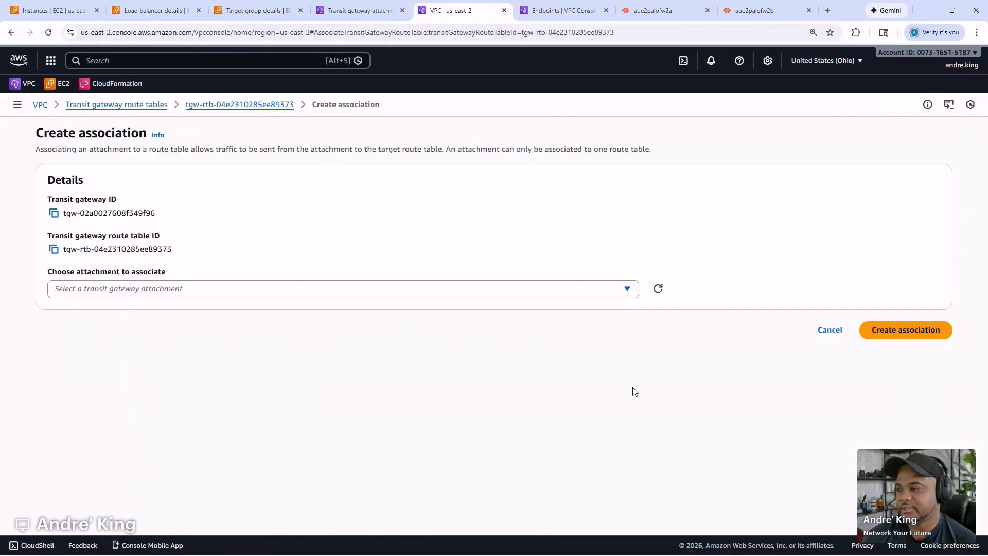
left_click(239, 288)
left_click(229, 332)
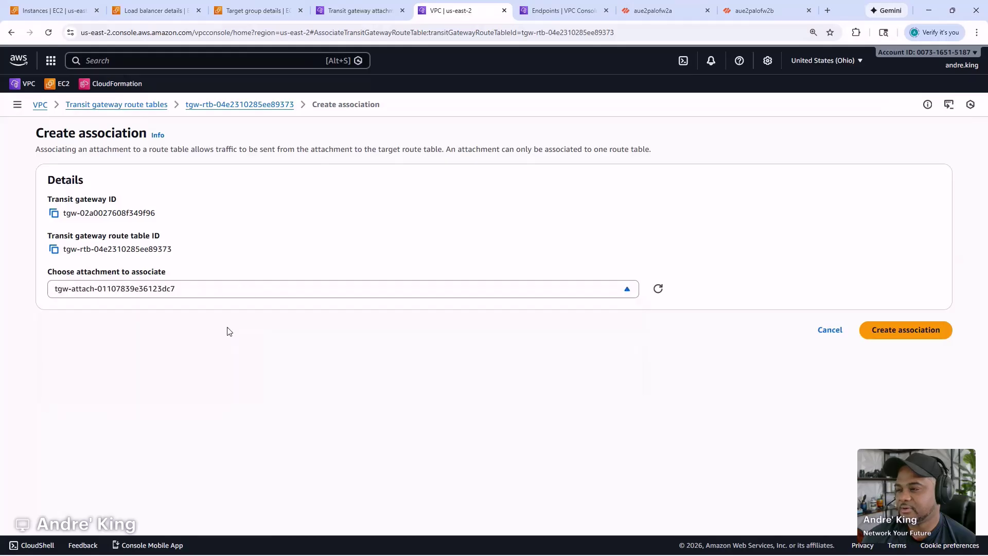
left_click(905, 334)
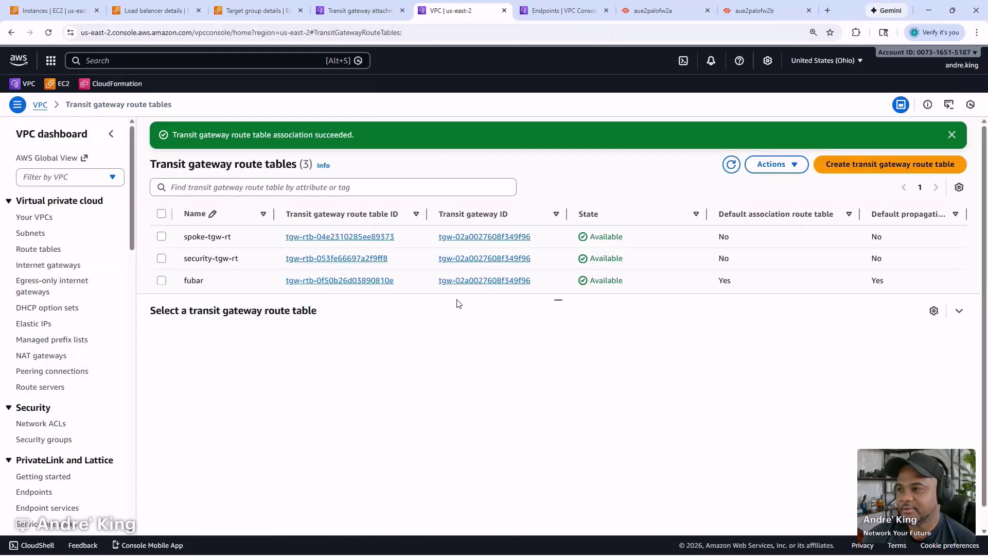
left_click(650, 243)
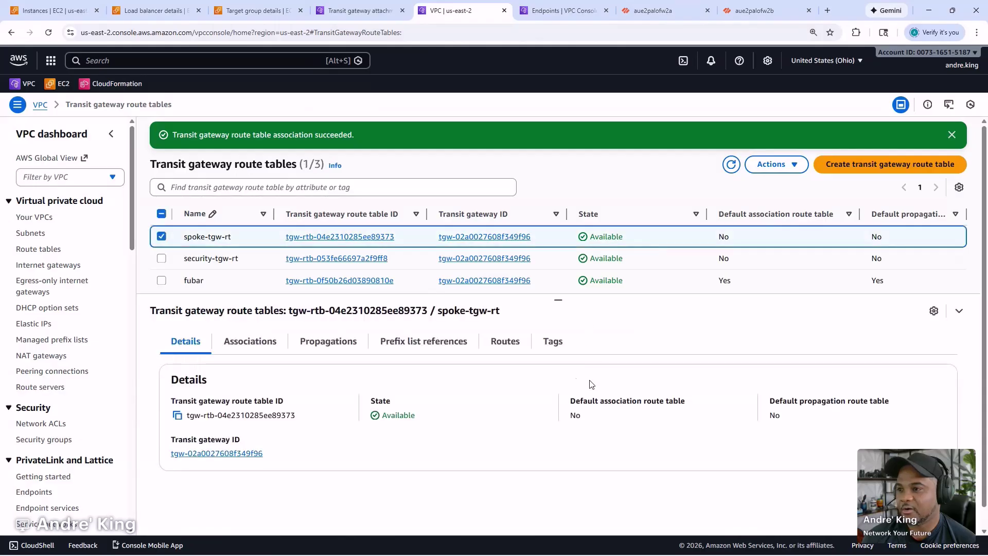
- Create a 0.0.0.0/0 static route in spoke-tgw-rt pointing to security-tgw-attachment
left_click(516, 344)
scroll(516, 447, "down", 1)
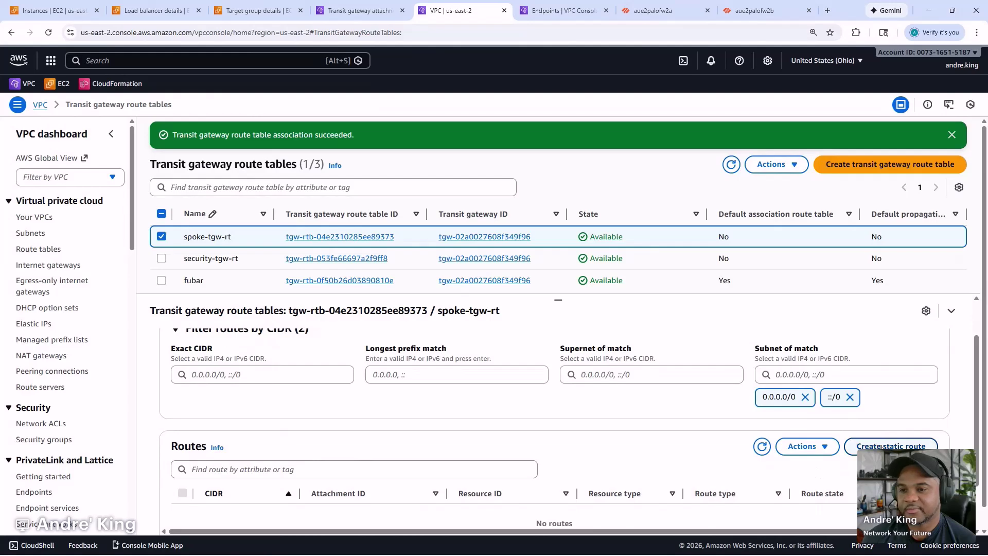
left_click(881, 447)
left_click(285, 288)
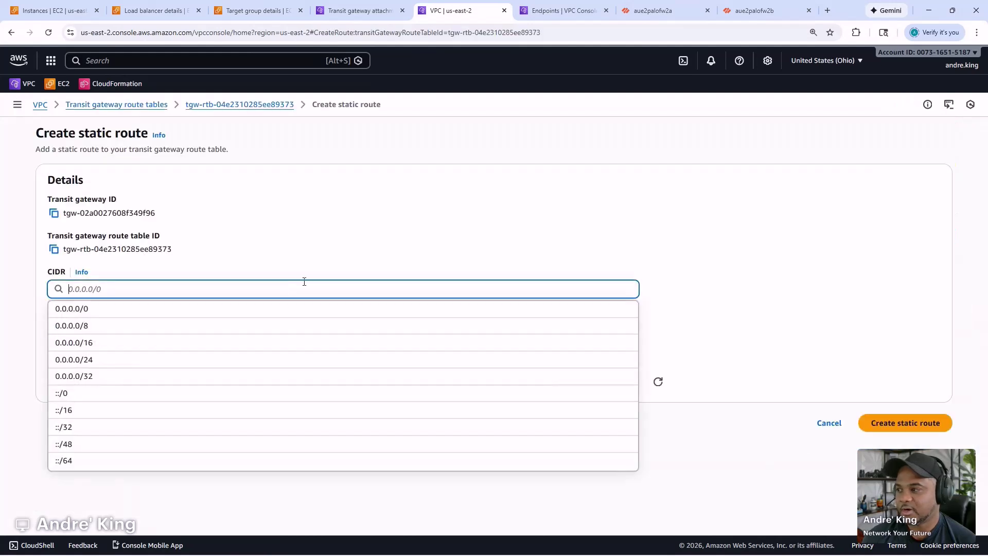
left_click(311, 308)
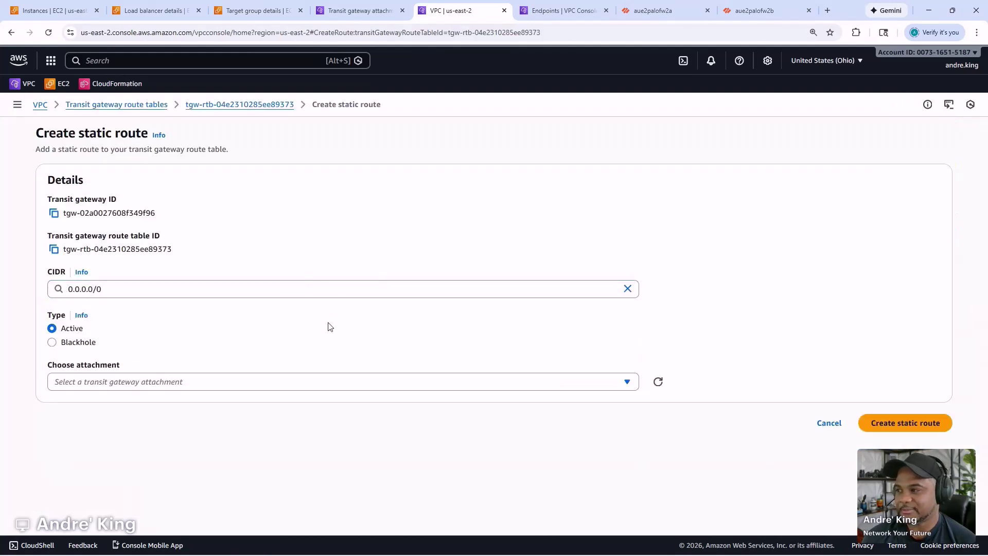
left_click(276, 381)
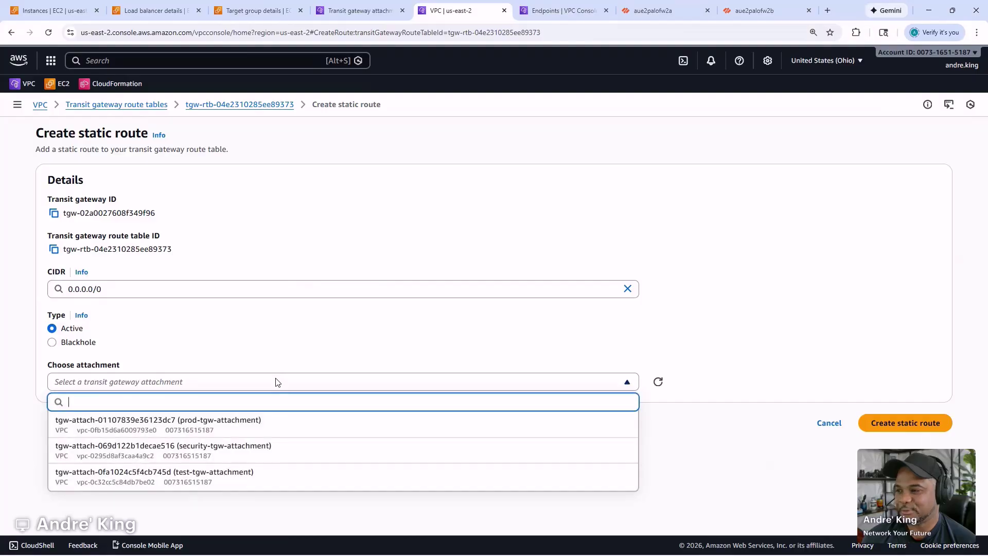
left_click(244, 451)
left_click(890, 423)
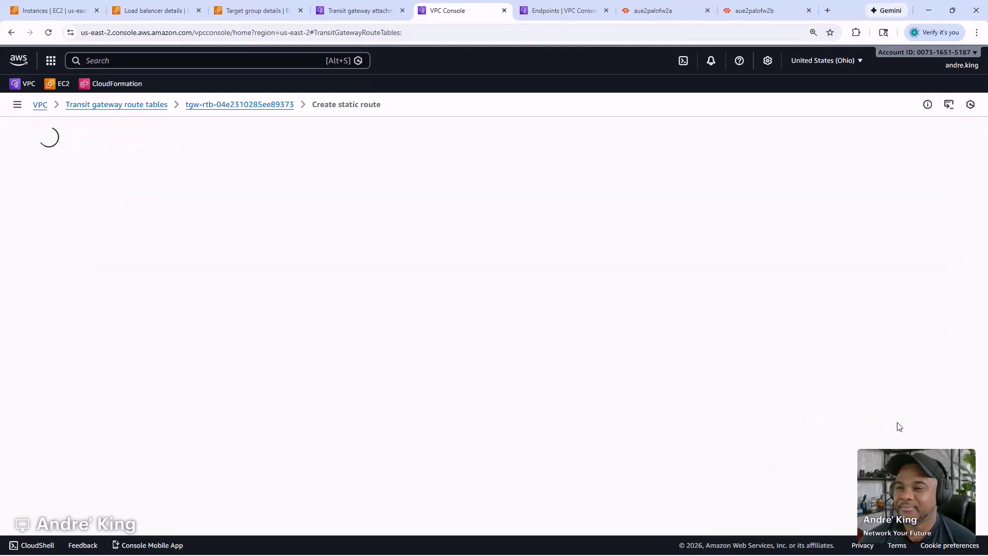
mouse_move(433, 553)
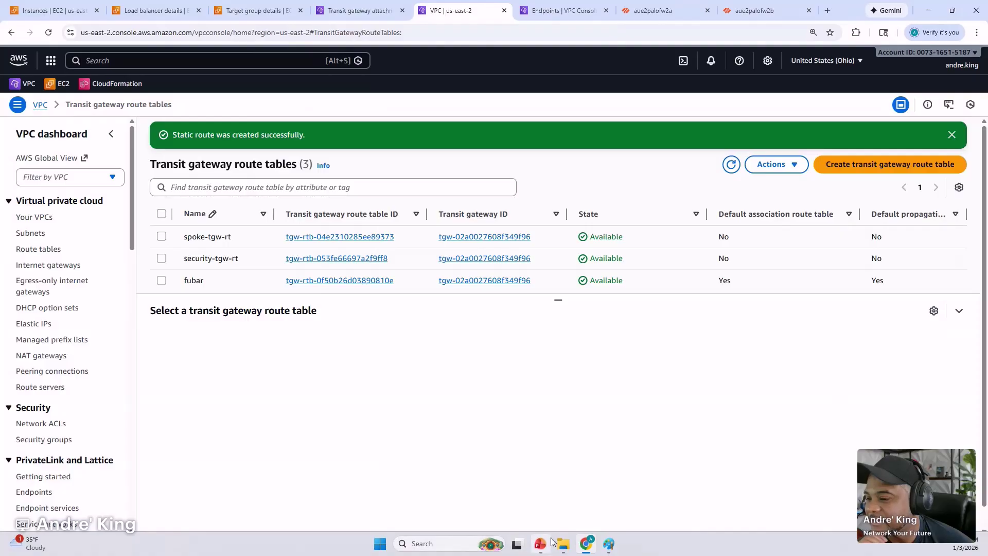
- Mark step 08 Separate TGW Route Tables with an x in the GWLB notes, then minimize Notepad
left_click_drag(0, 136, 666, 125)
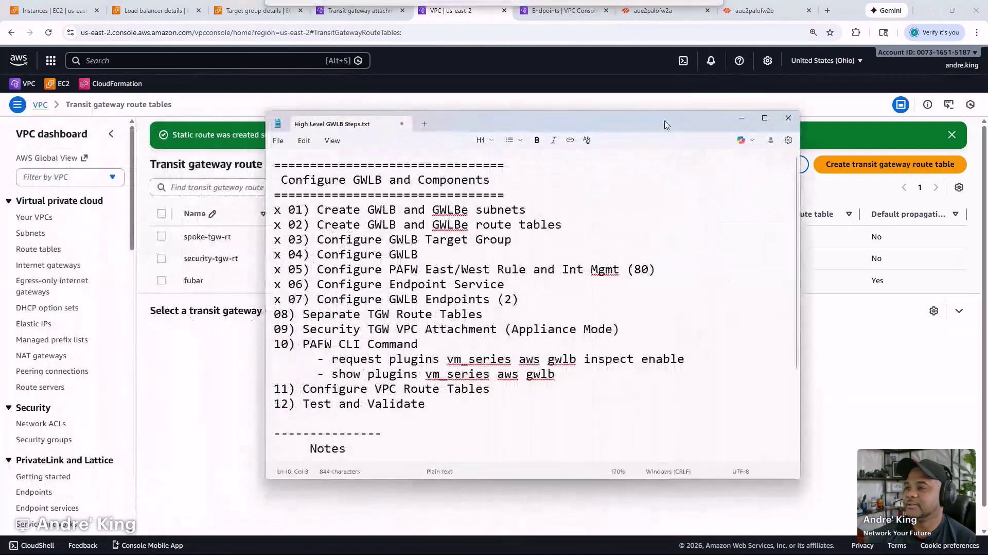
left_click(276, 312)
type("x")
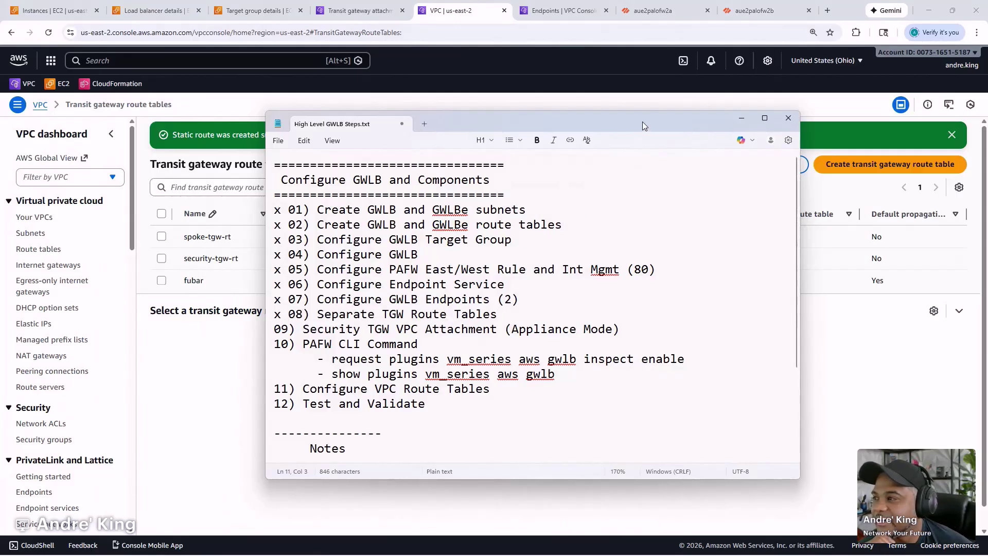
left_click(742, 118)
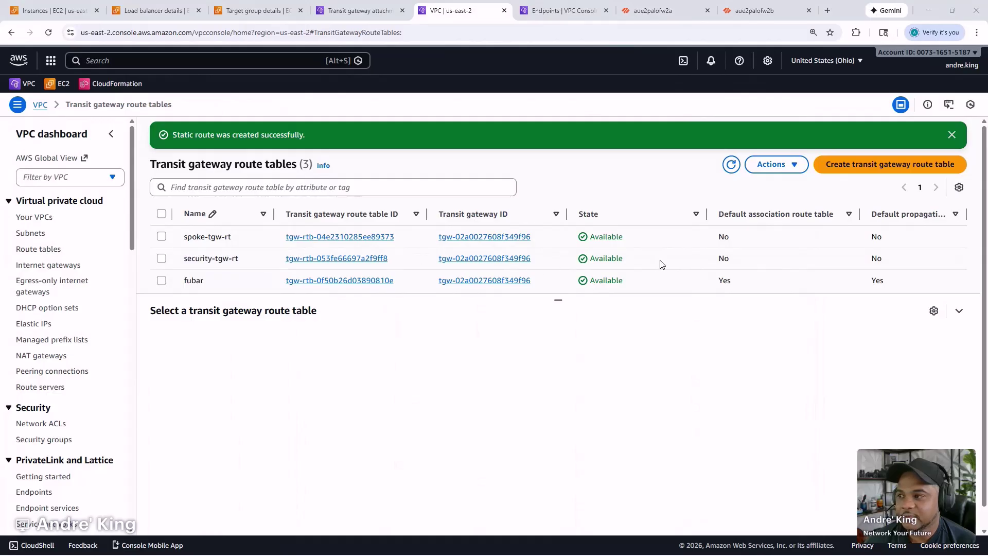
- Modify security-tgw-attachment to enable Appliance Mode support
scroll(52, 453, "down", 8)
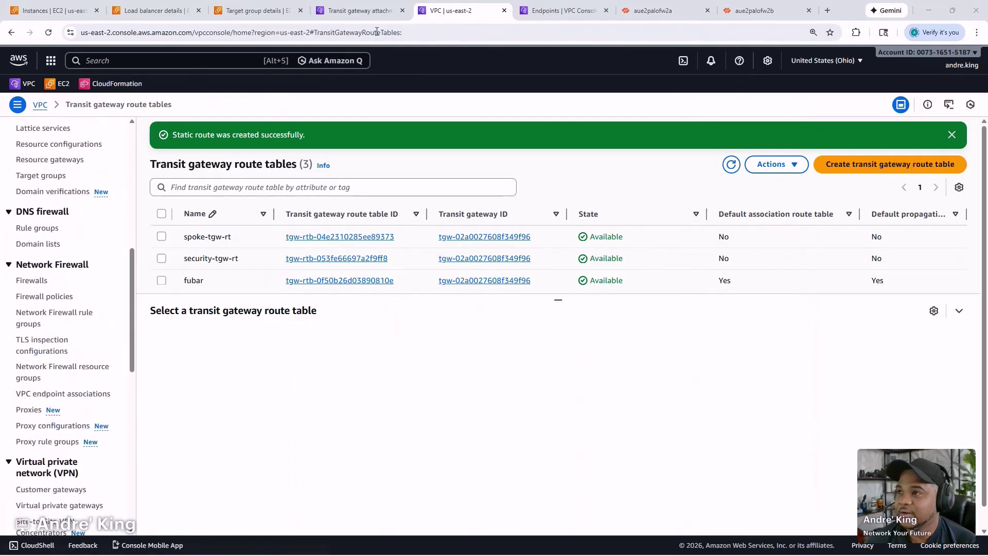
left_click(360, 10)
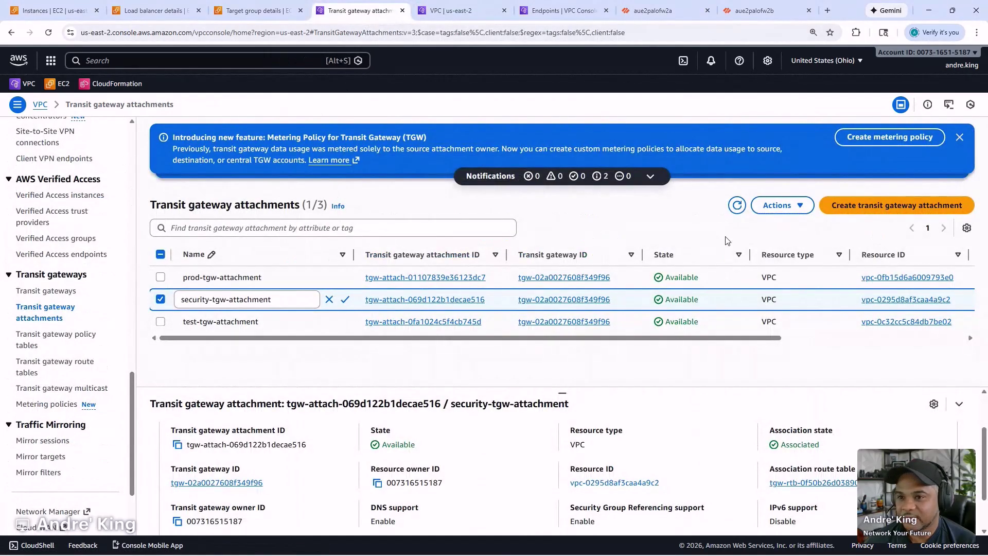
left_click(780, 211)
left_click(783, 245)
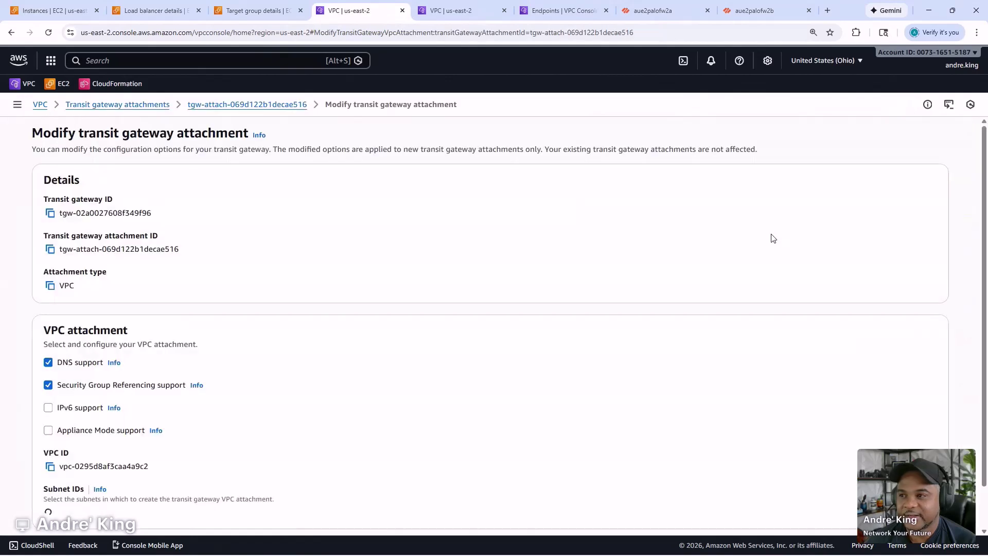
left_click(101, 432)
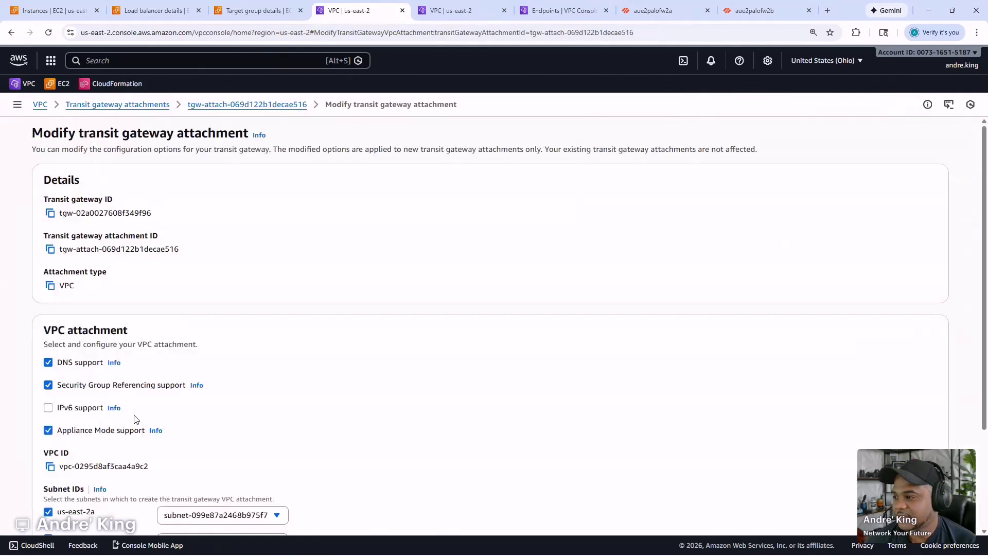
scroll(155, 427, "down", 3)
left_click(823, 503)
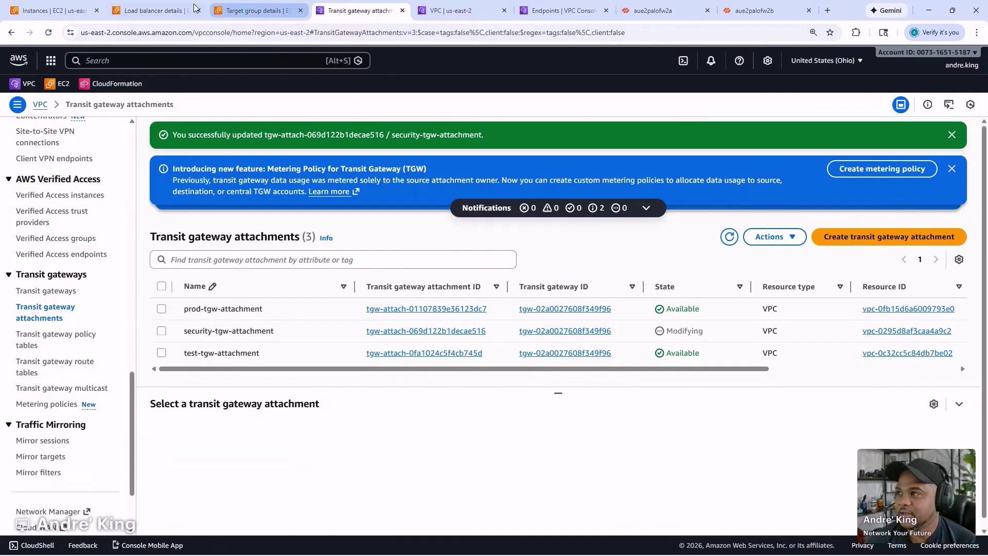
left_click(154, 10)
- Inspect palo-gwlb's attributes, toggling cross-zone load balancing on and off, then cancel the edit
left_click(495, 387)
scroll(498, 389, "down", 2)
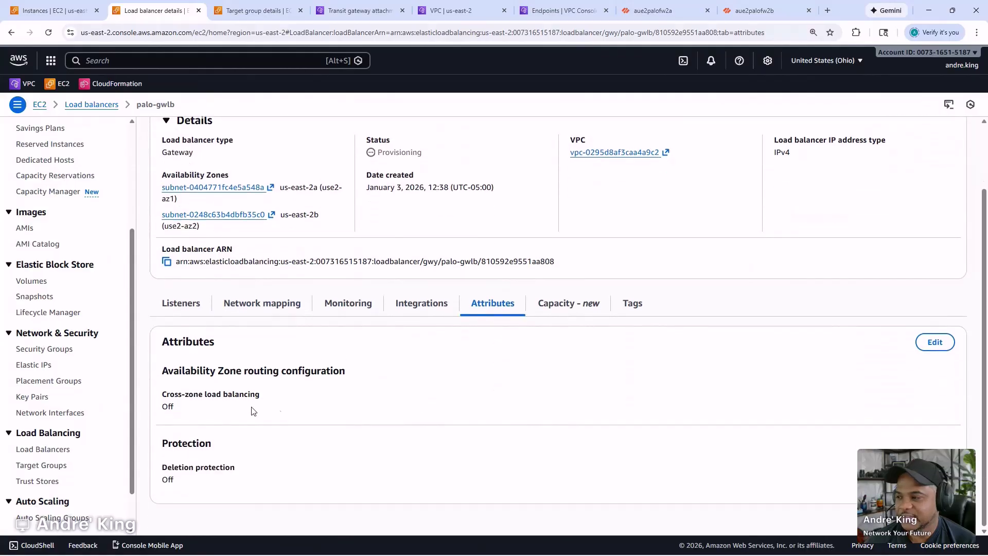
triple_click(191, 395)
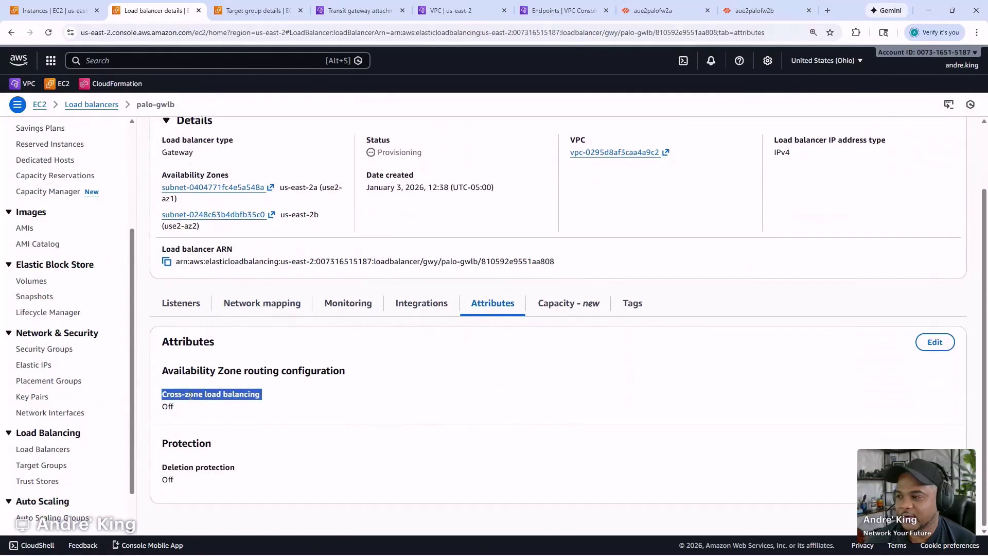
left_click(940, 344)
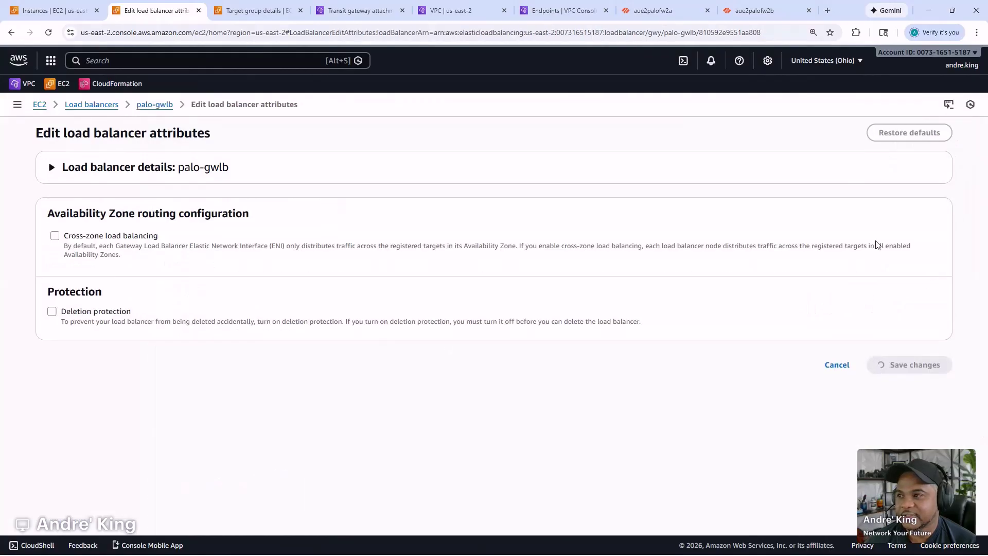
left_click(59, 237)
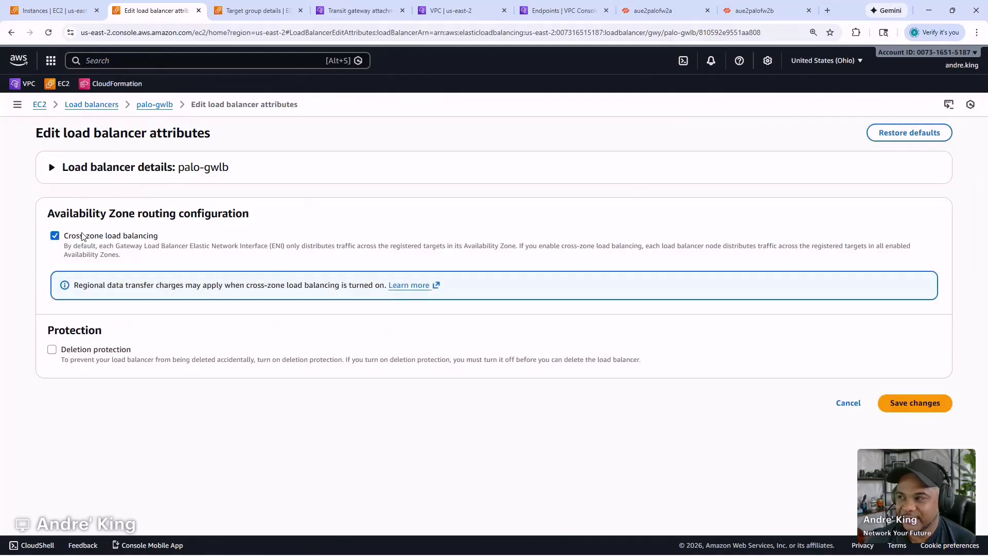
left_click(82, 236)
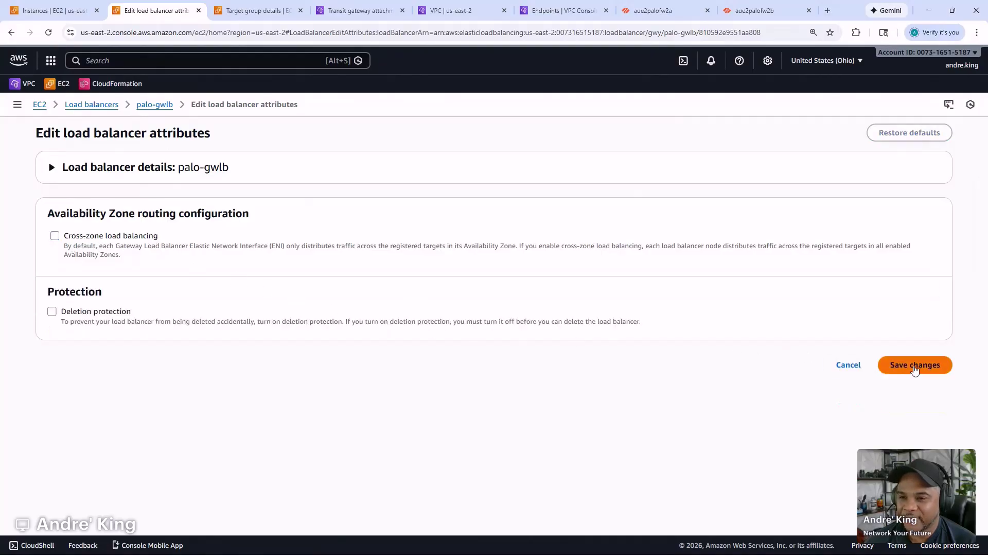
left_click(835, 365)
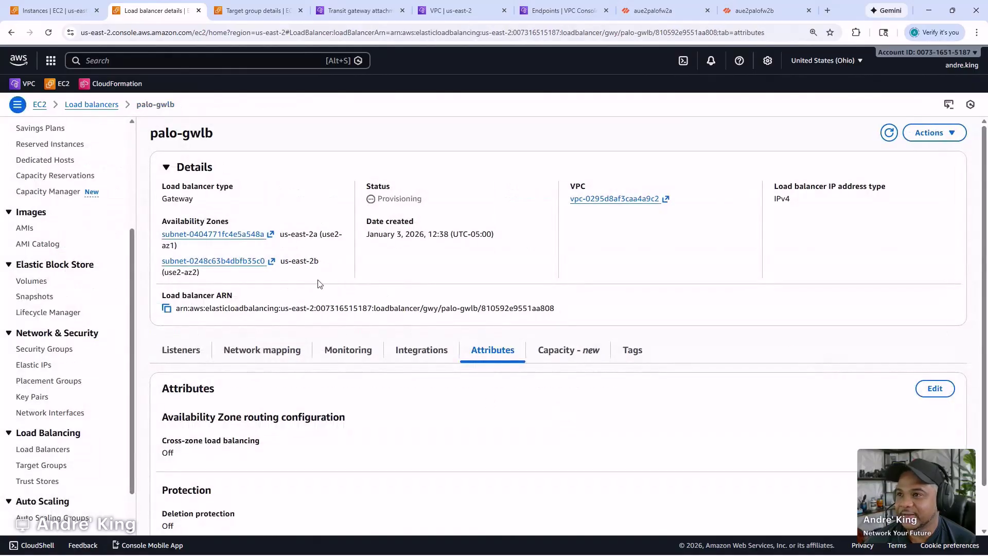
- Mark step 09 Security TGW VPC Attachment (Appliance Mode) done with an x in the notes
left_click_drag(0, 123, 706, 100)
left_click(320, 310)
type("x")
left_click(569, 276)
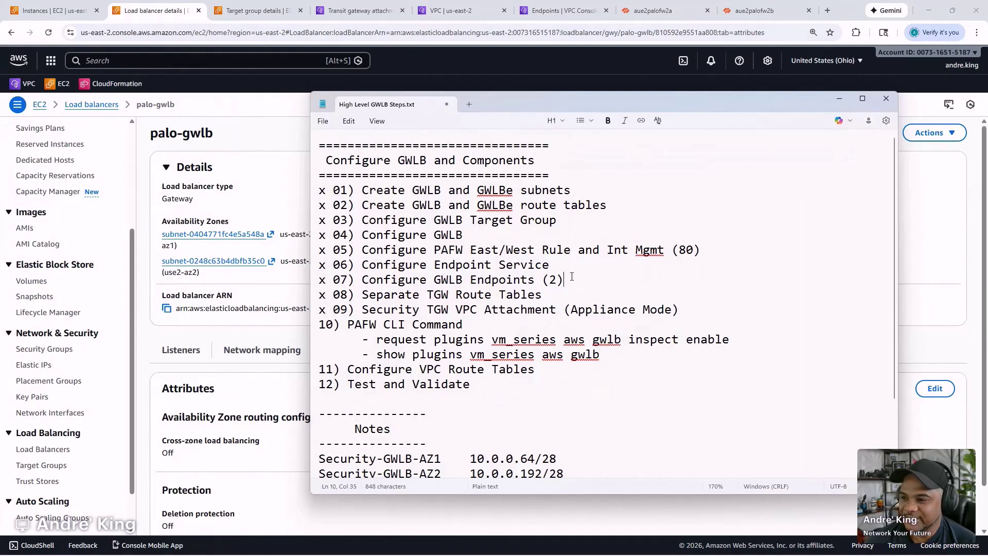
- Highlight the step 10 PAFW CLI commands, then move Notepad off screen
left_click_drag(656, 104, 762, 84)
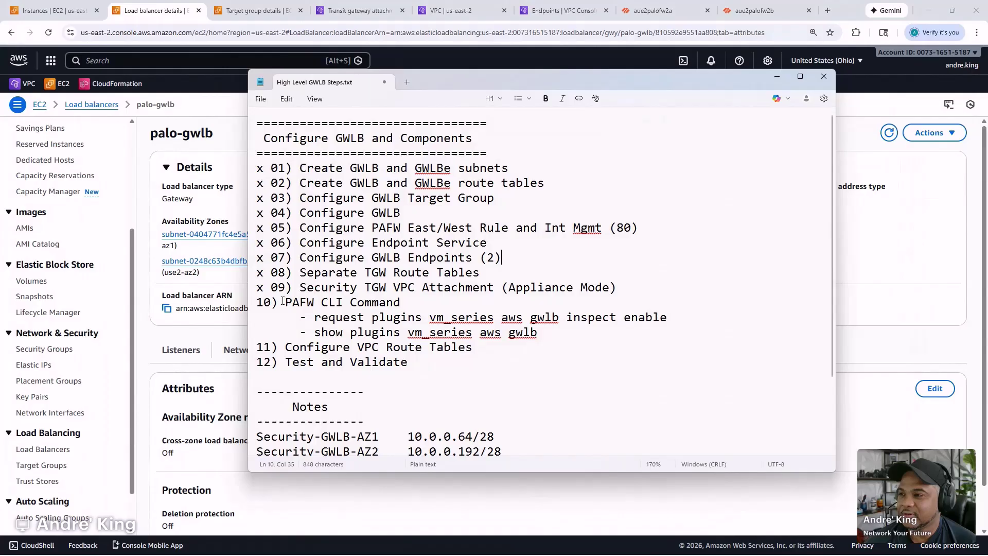
left_click_drag(259, 302, 547, 331)
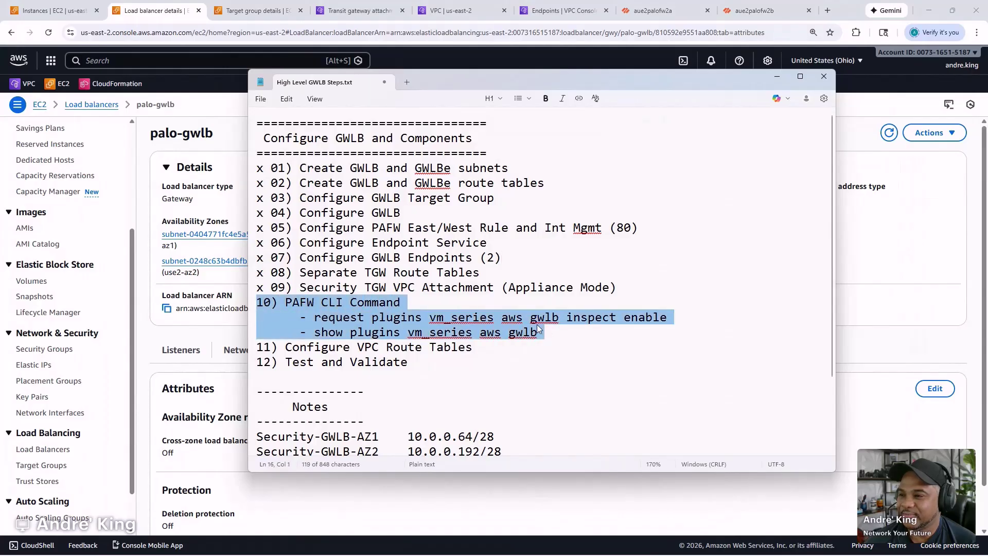
left_click_drag(508, 86, 0, 135)
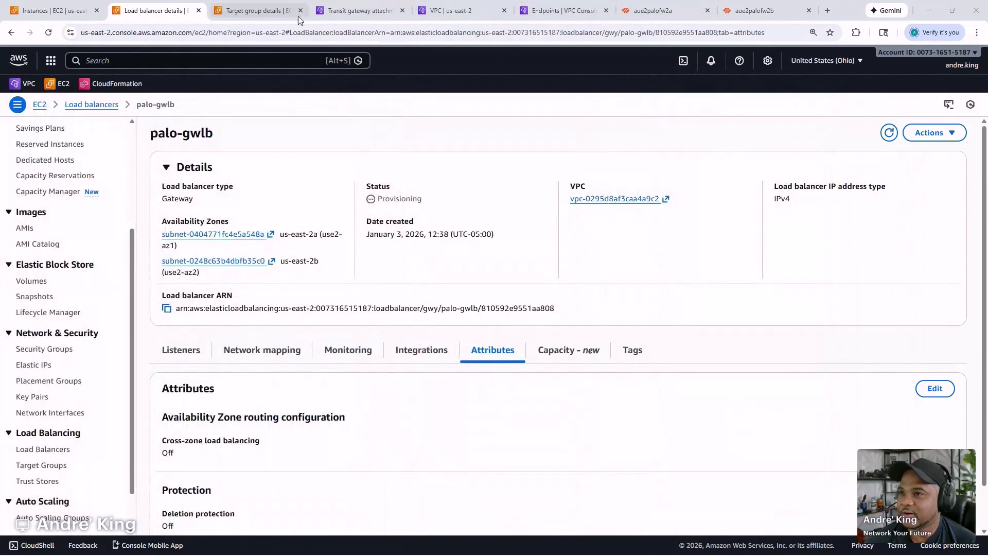
- Refresh the aue2palofw2a Monitor > Traffic logs and drag a Command Prompt window in
left_click(664, 10)
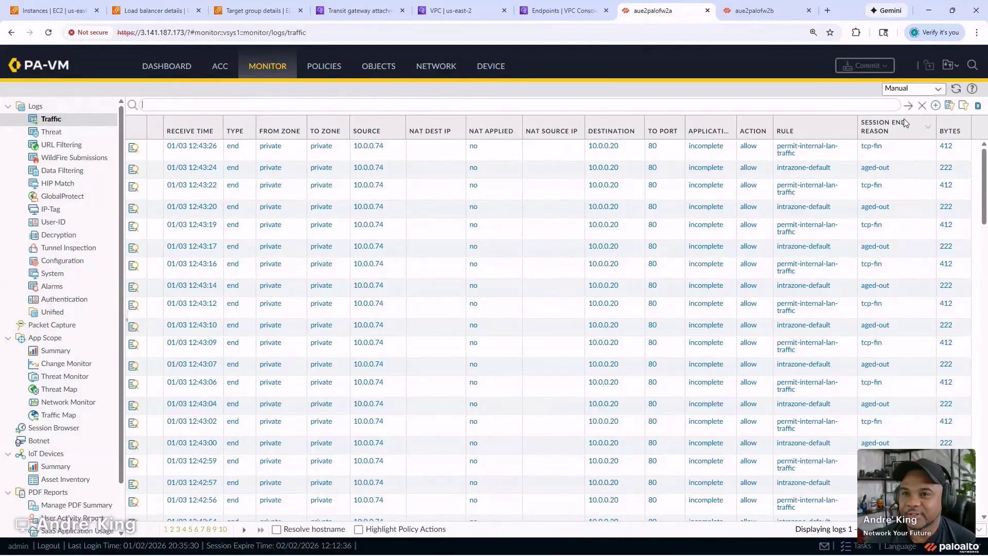
left_click(908, 104)
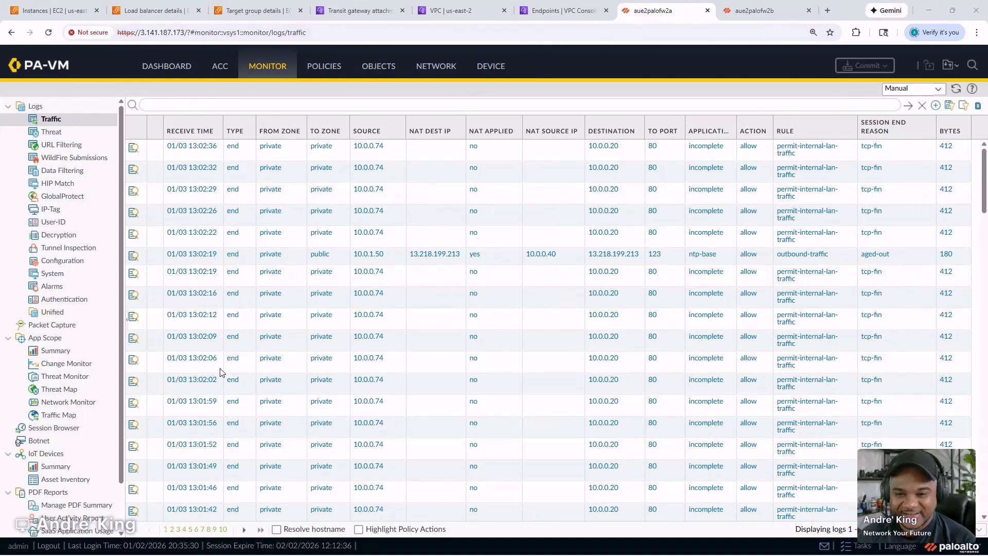
left_click_drag(987, 149, 381, 75)
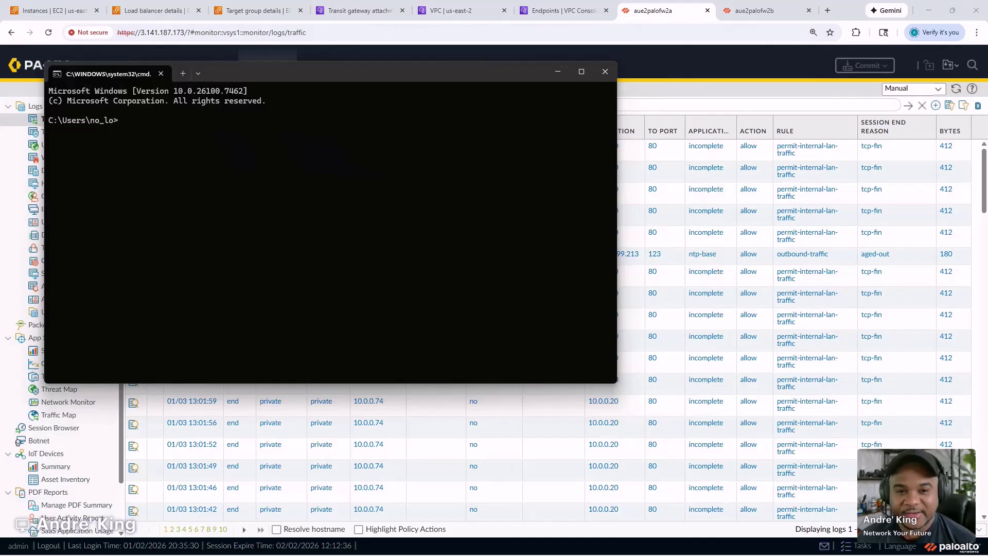
- Open a second Command Prompt and stack the two widened windows one above the other
key("ctrl+shift+n")
left_click_drag(858, 178, 718, 220)
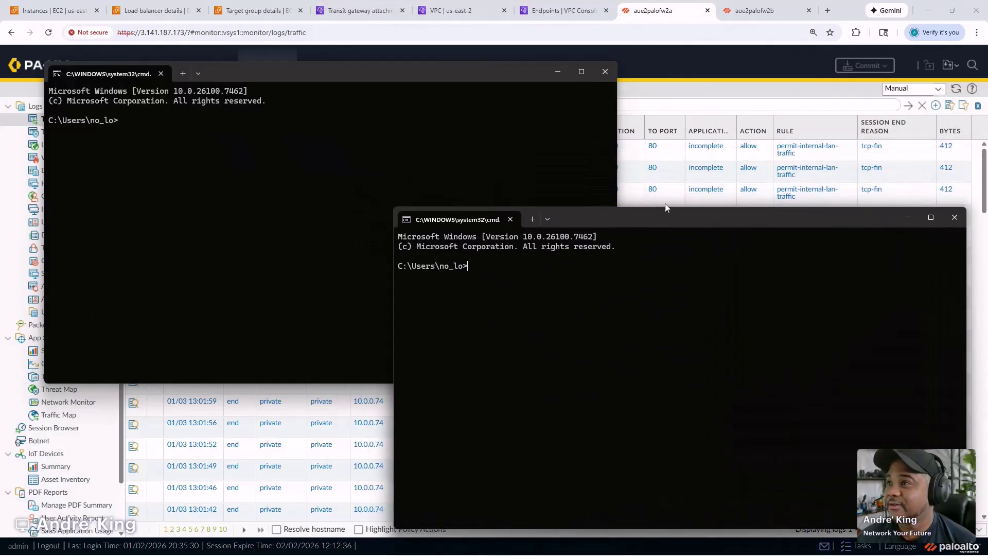
left_click_drag(422, 79, 396, 78)
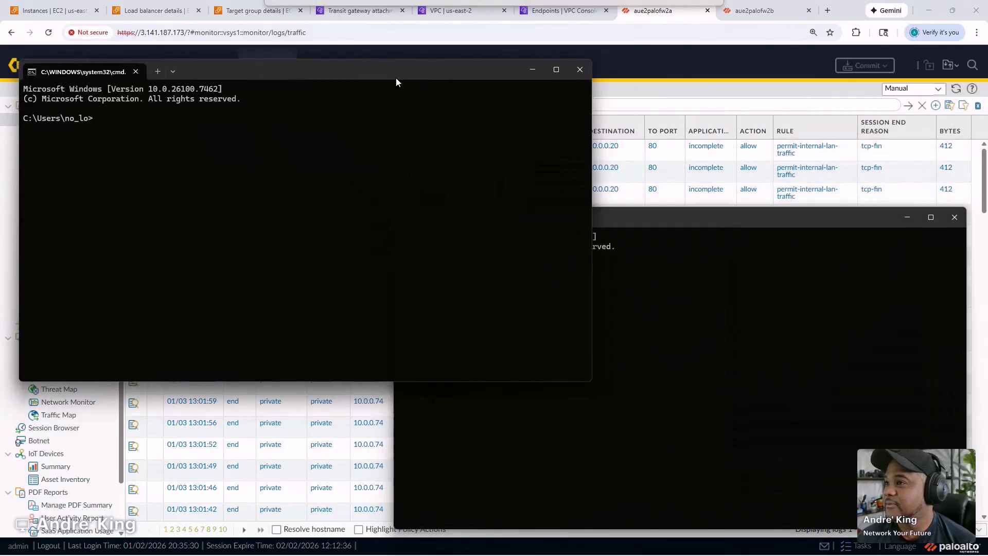
left_click_drag(592, 382, 934, 253)
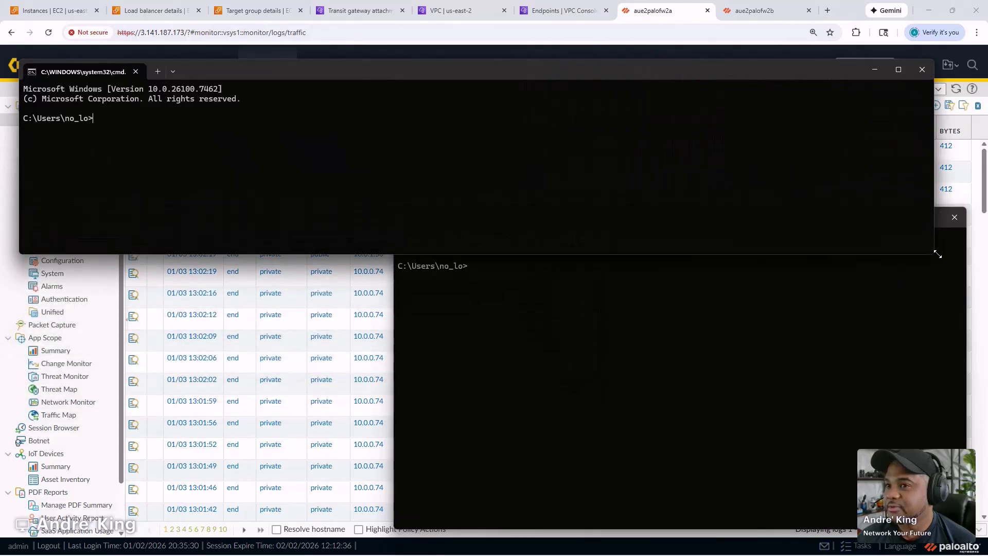
left_click(769, 278)
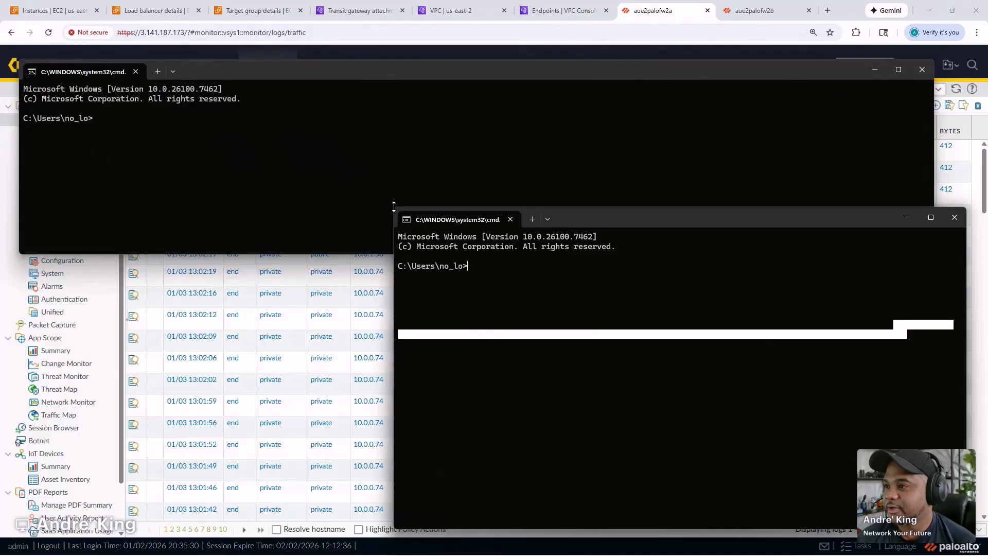
left_click_drag(394, 207, 24, 296)
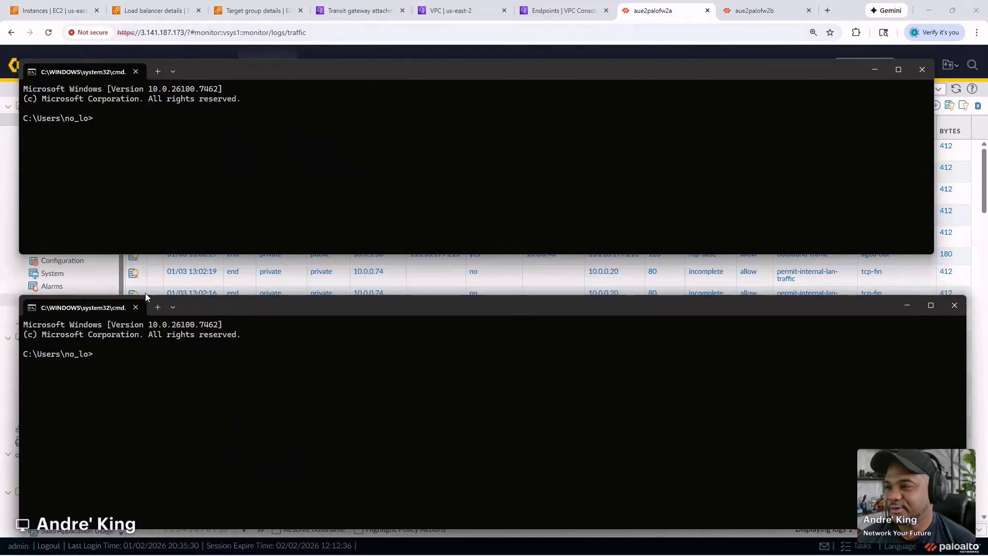
left_click_drag(229, 304, 221, 297)
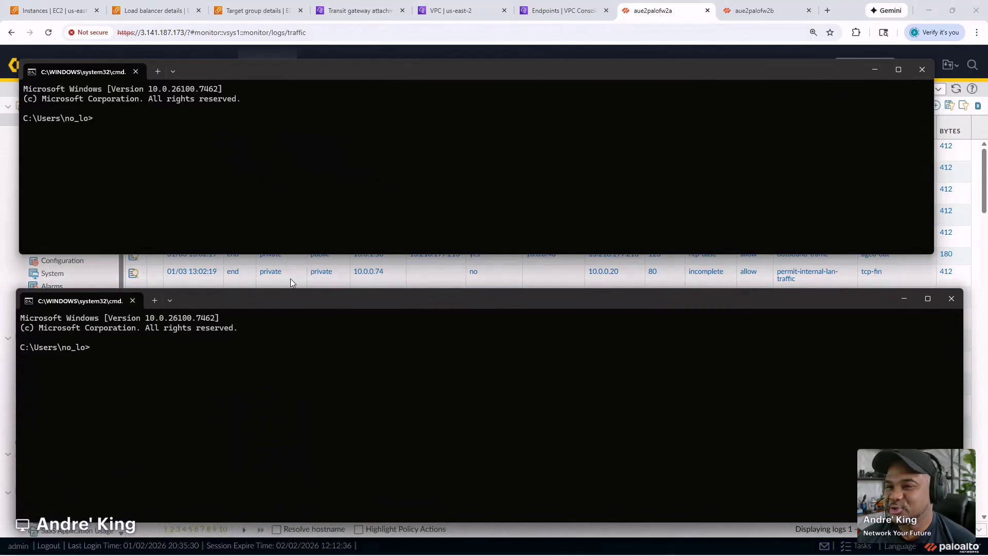
left_click_drag(934, 254, 961, 282)
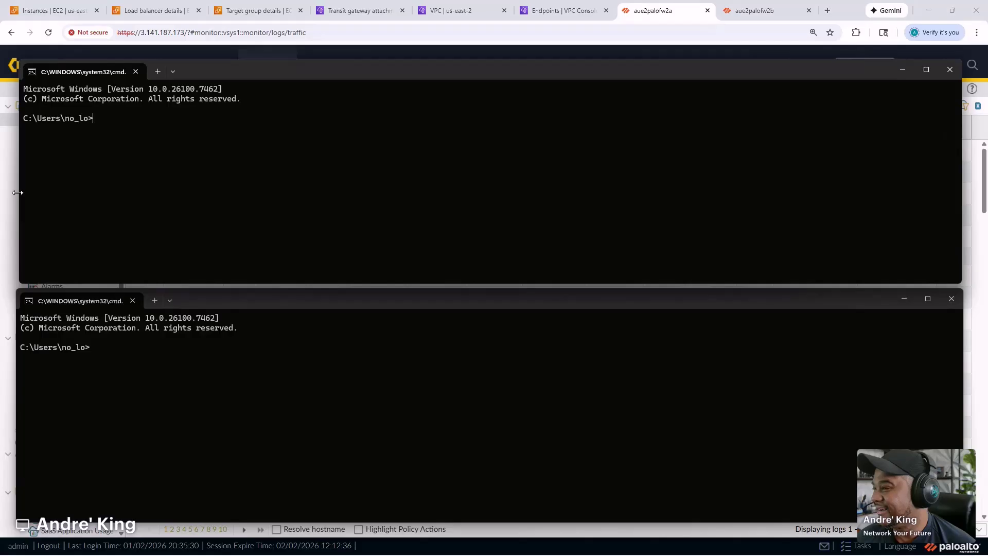
left_click_drag(18, 193, 14, 193)
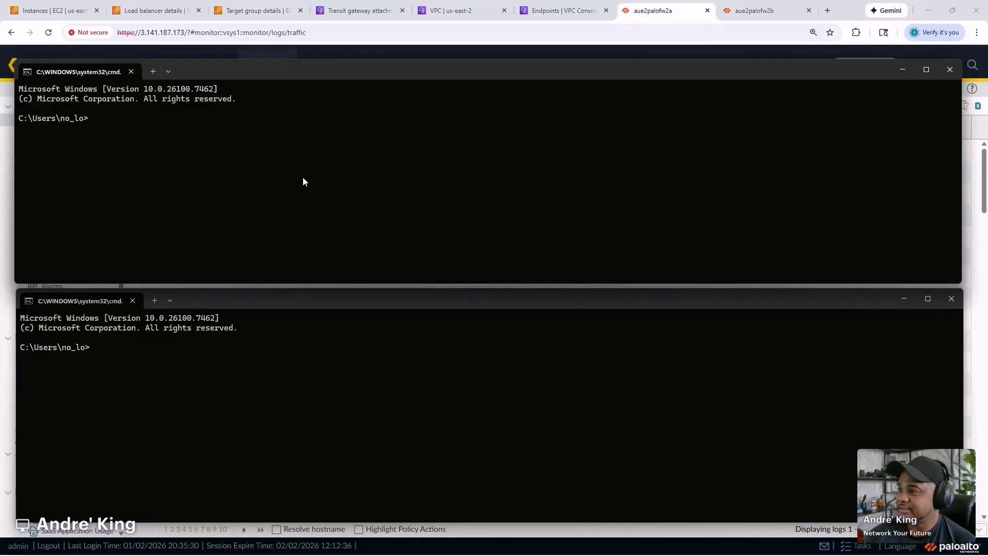
- Enlarge the text size in both terminal windows
scroll(303, 182, "up", 3, "ctrl")
left_click(309, 406)
scroll(308, 404, "up", 3, "ctrl")
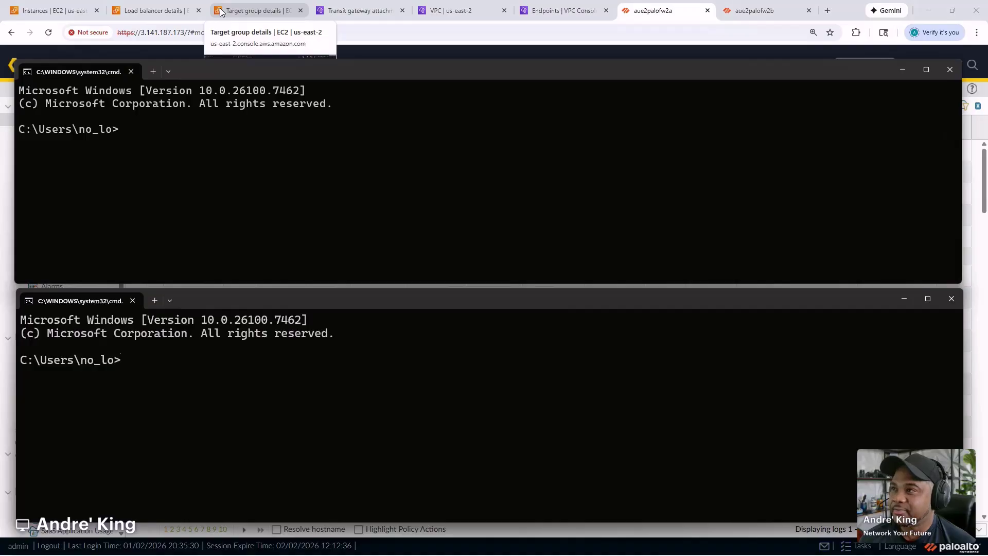
- Copy fw2b's outside public IP 18.218.57.53 into the notes as 'fw2b > 18.218.57.53'
left_click(52, 10)
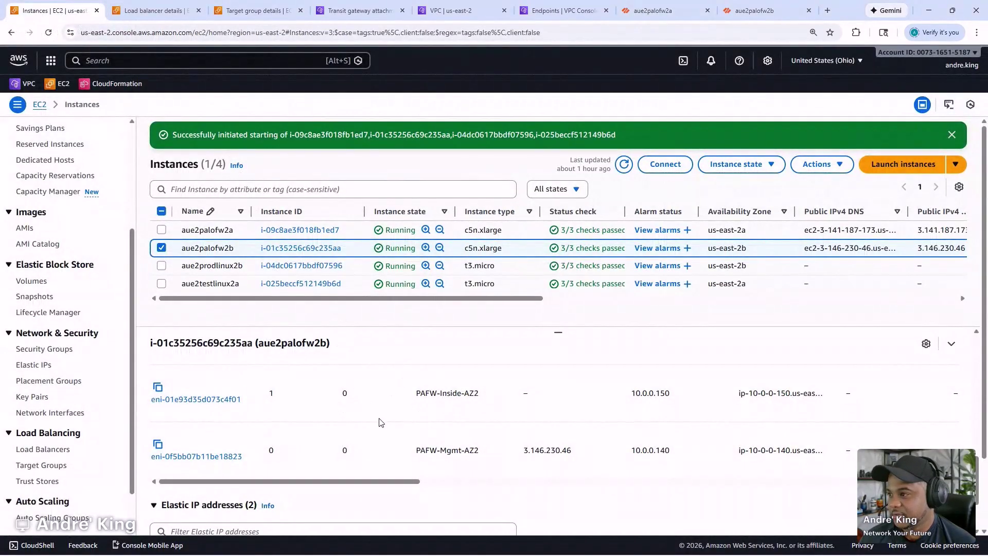
scroll(355, 441, "up", 2)
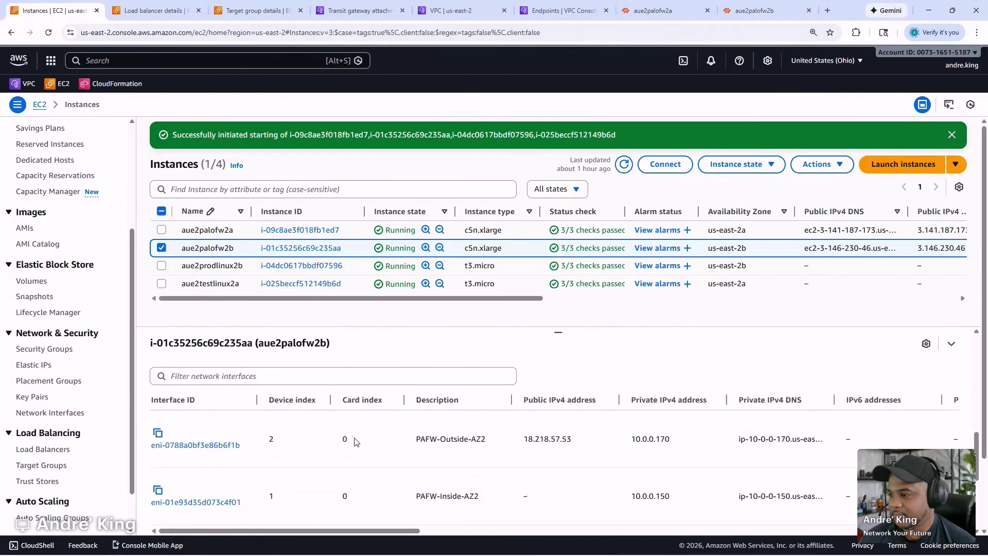
double_click(561, 440)
key("ctrl+c")
left_click_drag(0, 131, 601, 100)
left_click(627, 452)
key("Return")
key("Return")
key("Return")
key("Return")
type("2a")
key("BackSpace")
key("BackSpace")
type("fw")
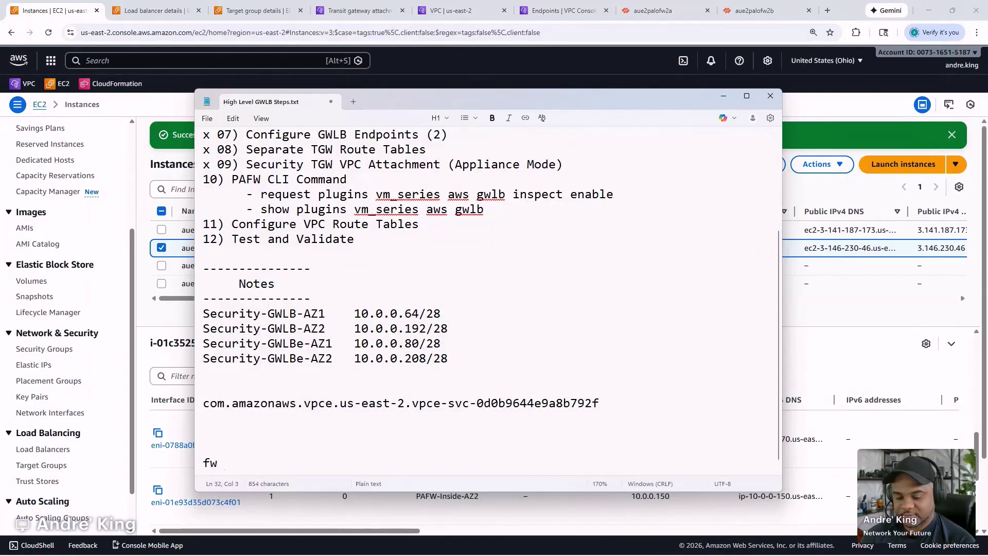
type("2b")
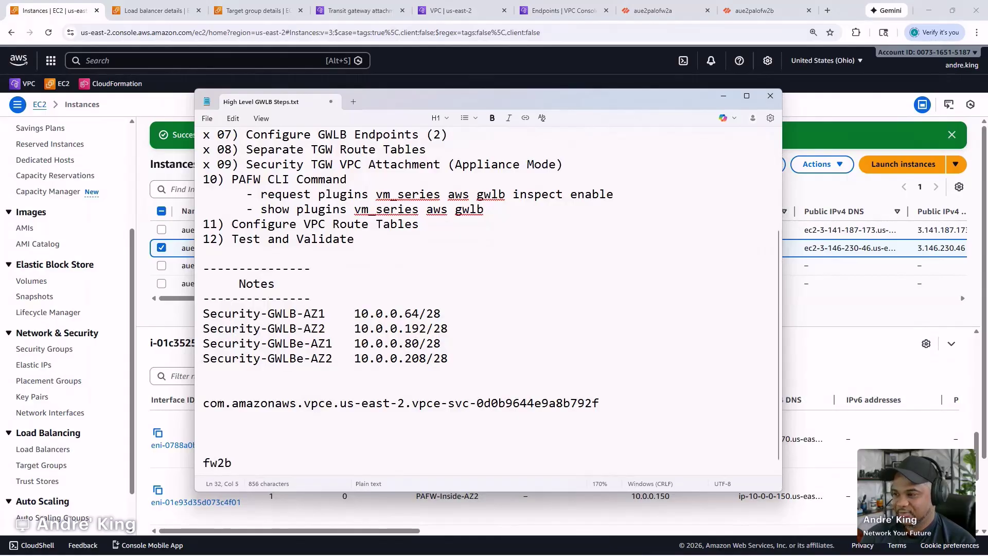
type(" >")
key("ctrl+v")
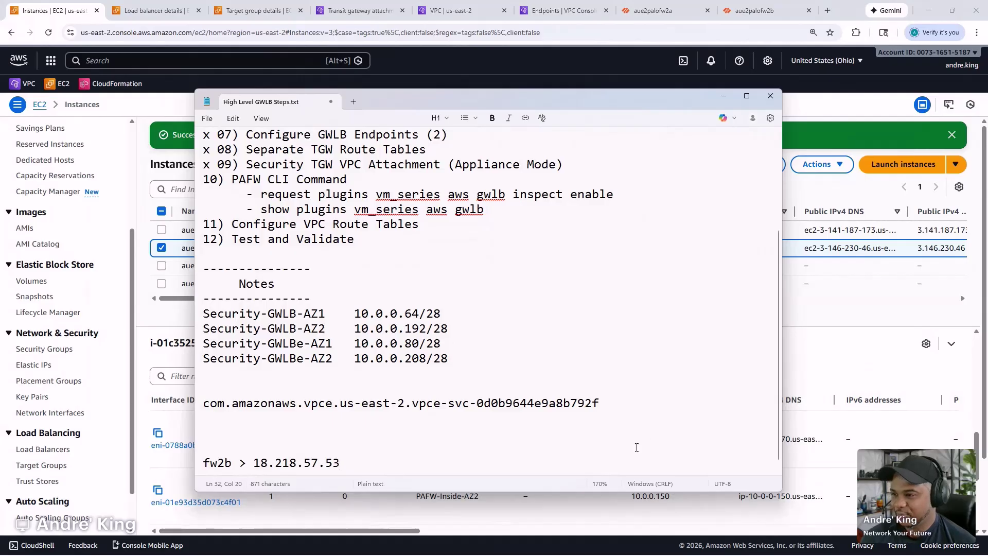
- Add aue2palofw2a's outside IP to the notes as 'fw2a > 3.151.0.160' above the fw2b line
key("alt+Tab")
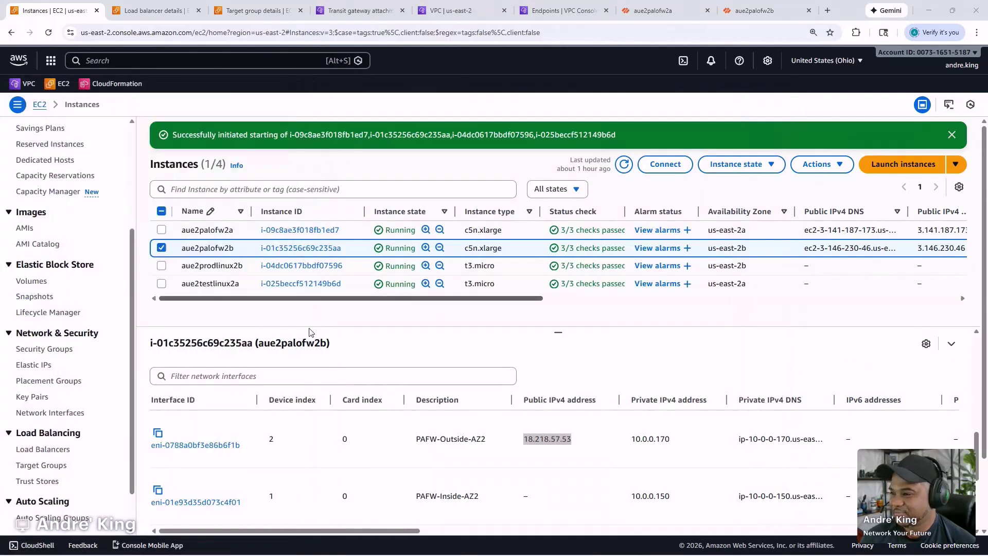
left_click(357, 234)
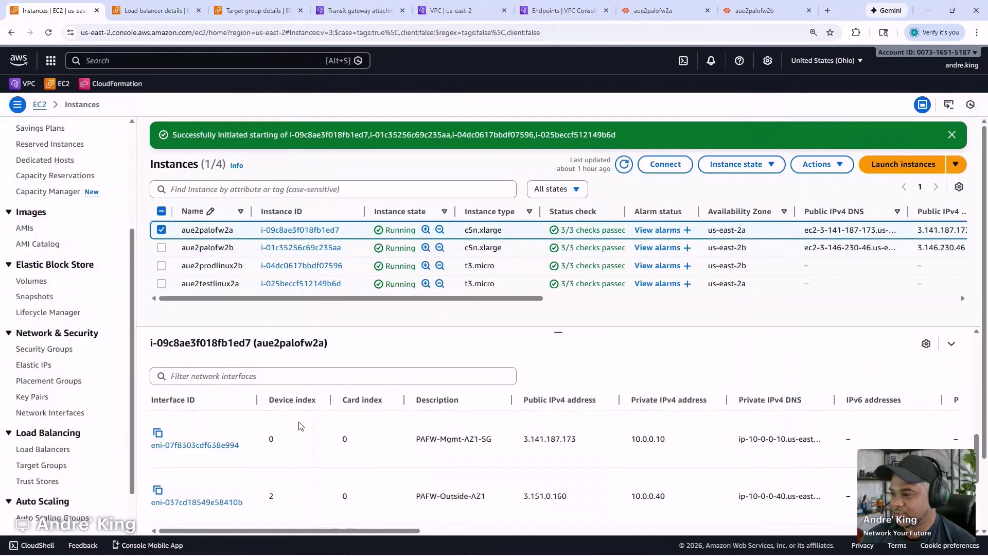
scroll(316, 458, "down", 1)
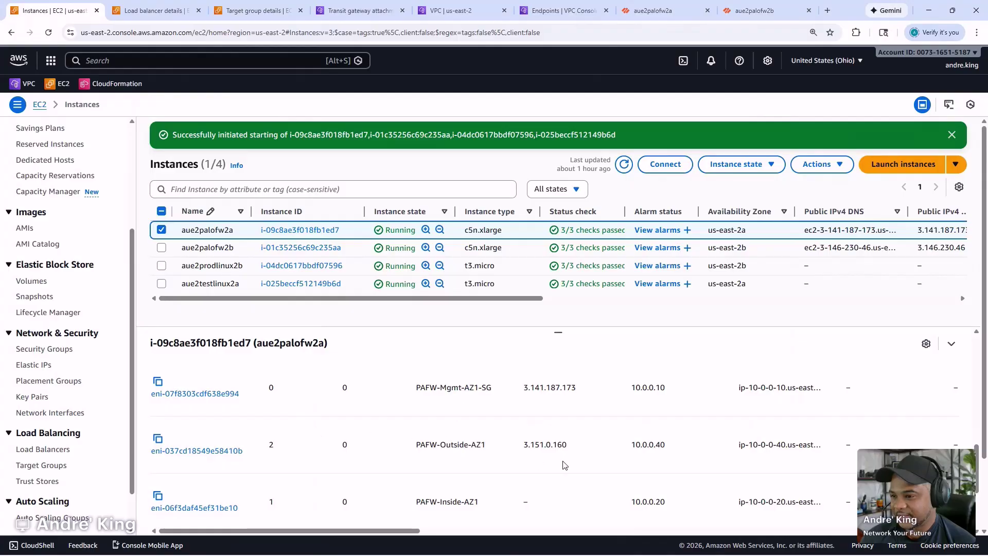
double_click(544, 444)
key("ctrl+c")
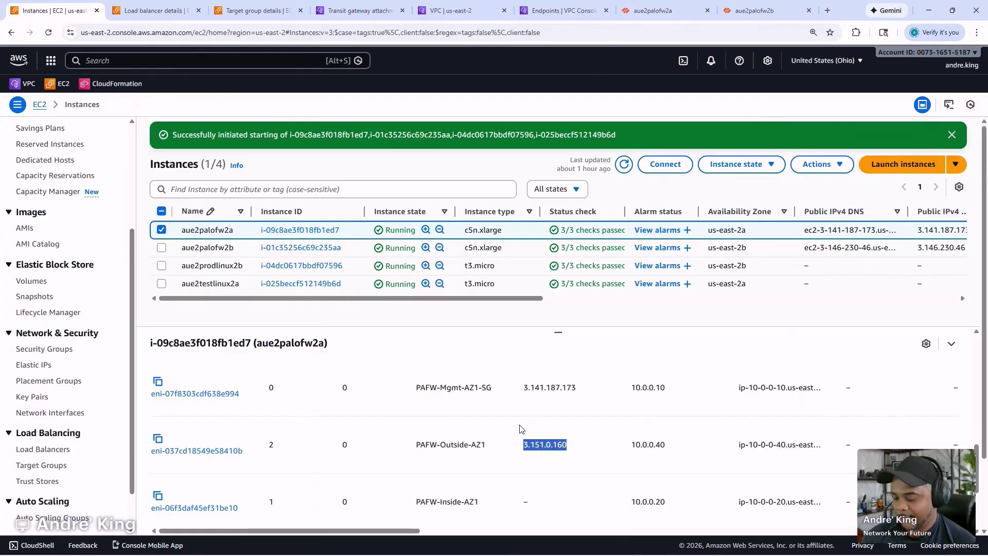
key("alt+Tab")
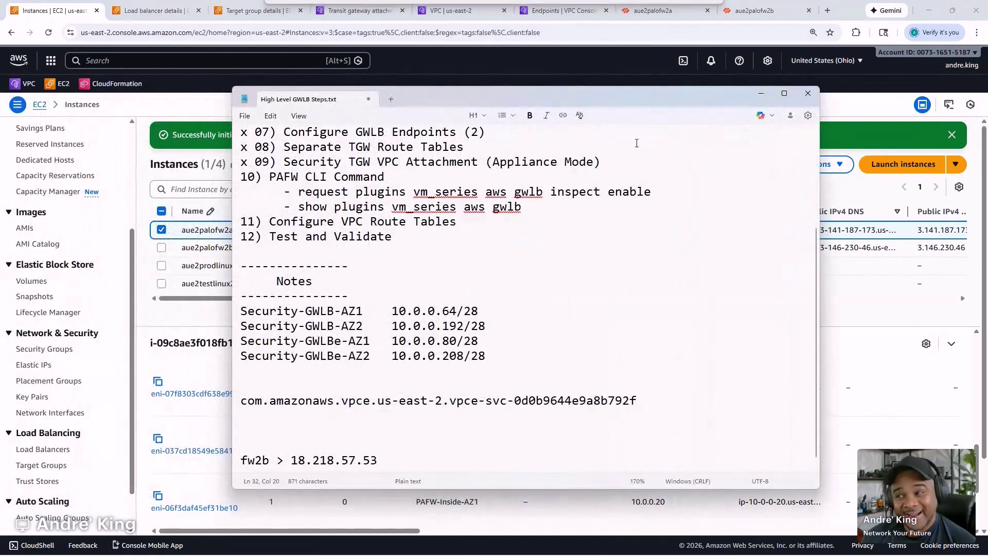
left_click(316, 449)
type("fw1")
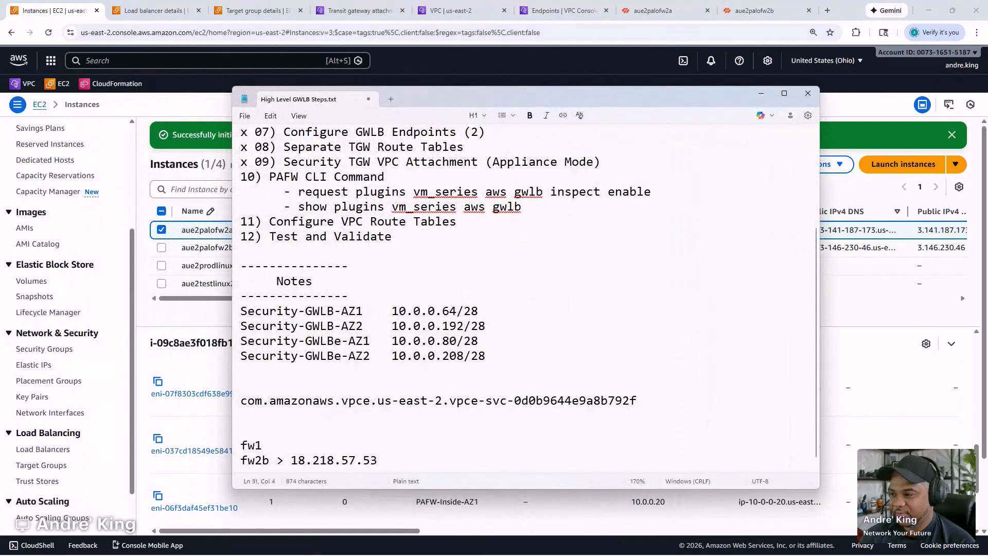
key("BackSpace")
type("2a >")
key("ctrl+v")
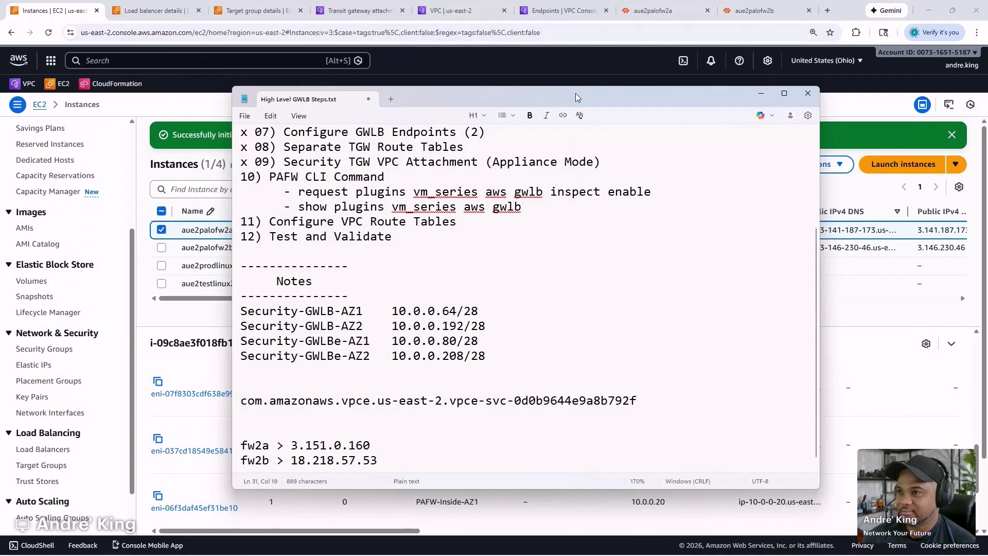
left_click(761, 93)
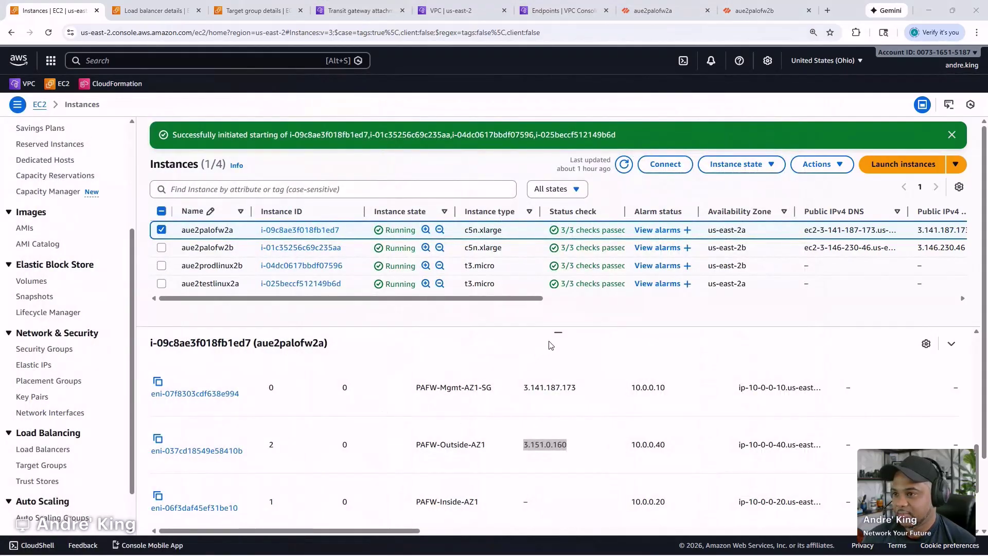
mouse_move(566, 553)
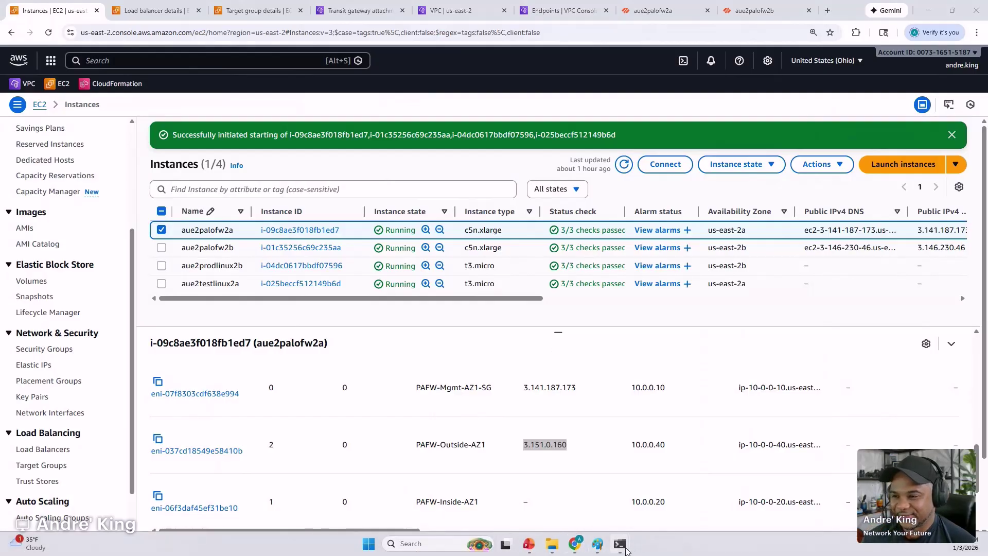
mouse_move(620, 545)
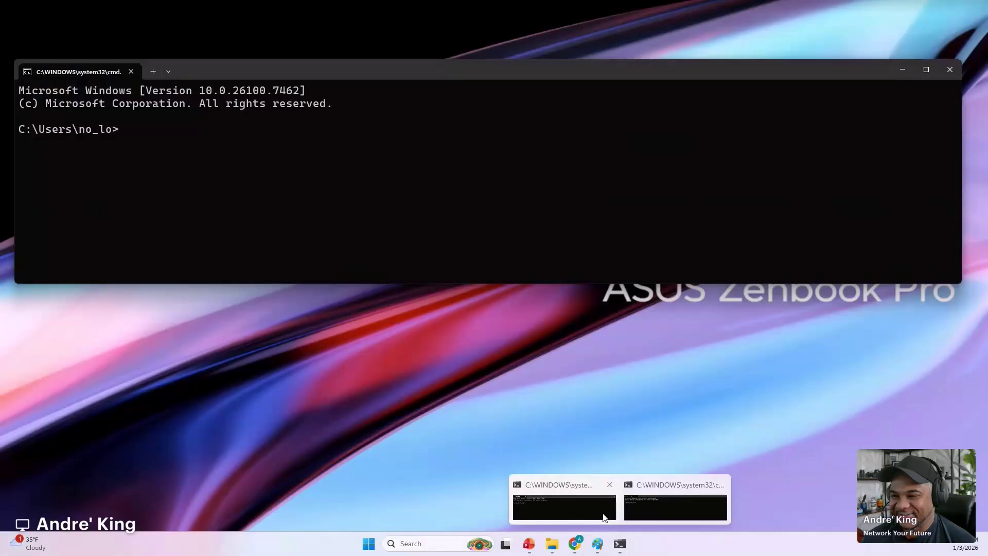
left_click(605, 517)
mouse_move(620, 546)
left_click(659, 514)
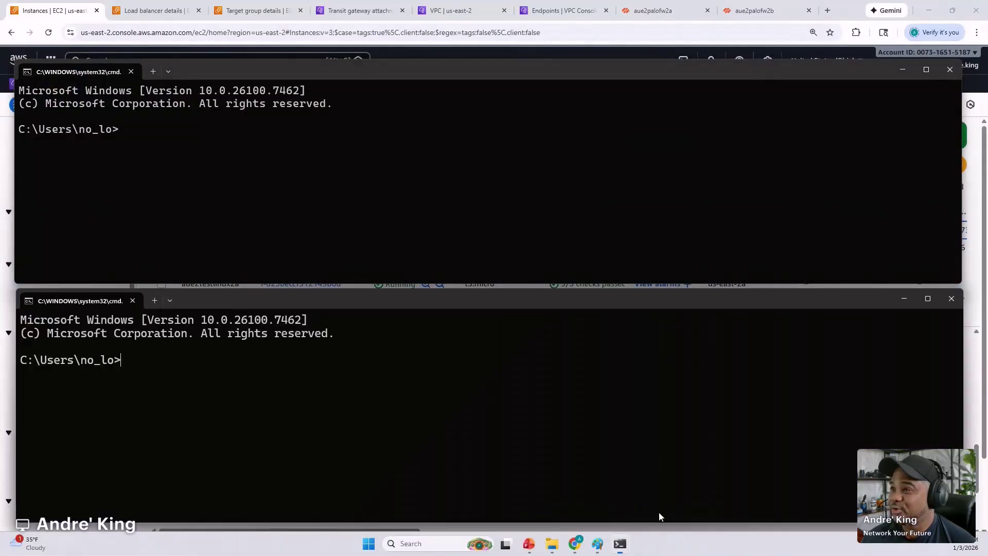
left_click(523, 208)
type("cd Downloads")
key("Return")
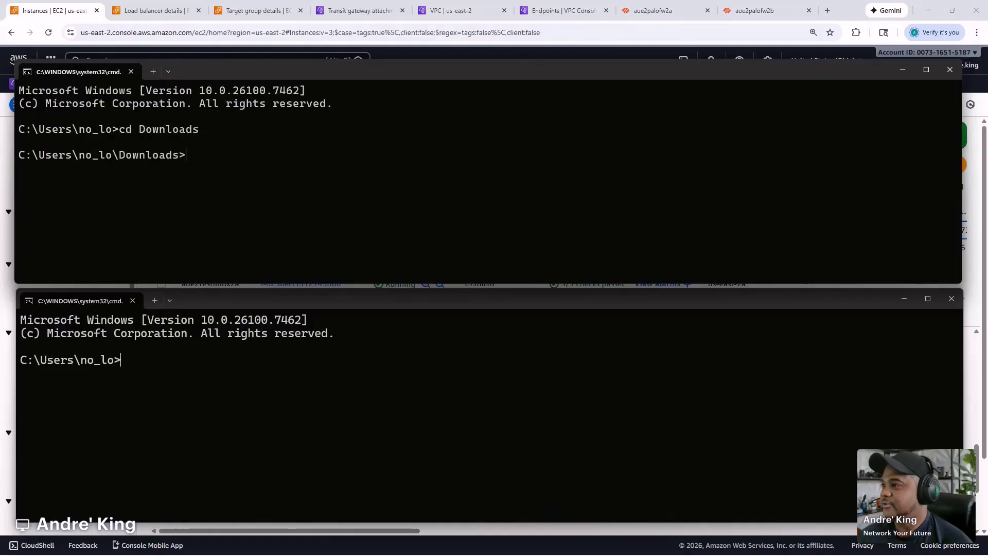
type("ssh -i ")
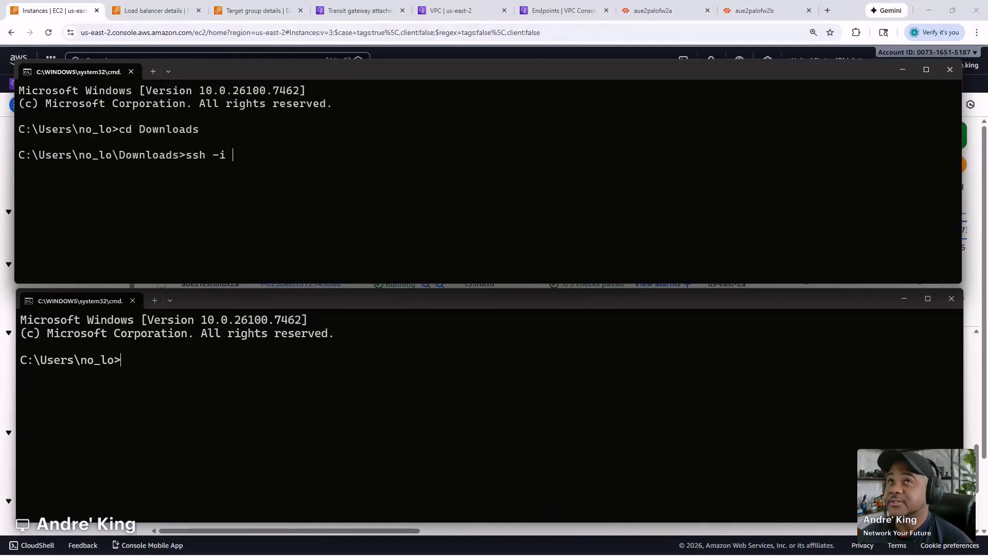
type("aue")
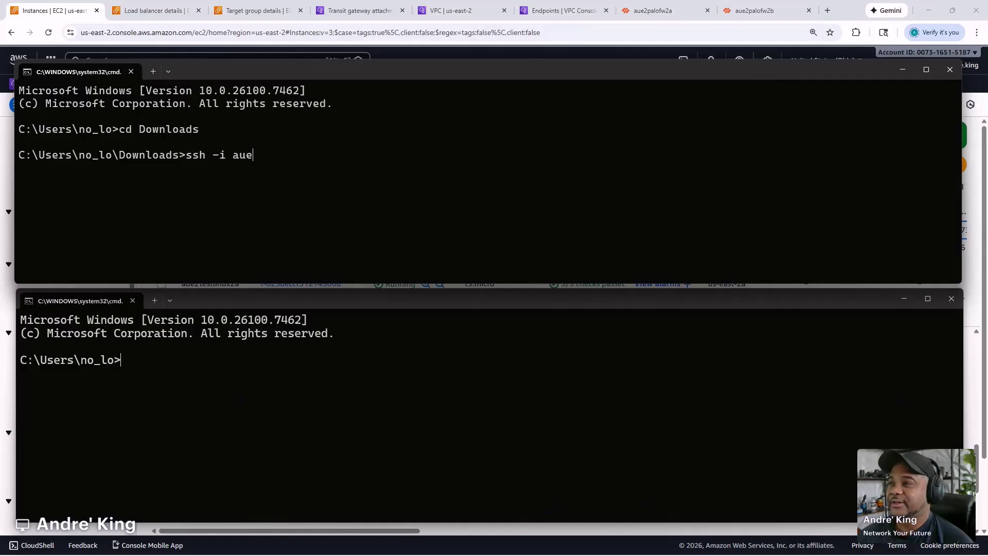
key("Tab")
key("Tab")
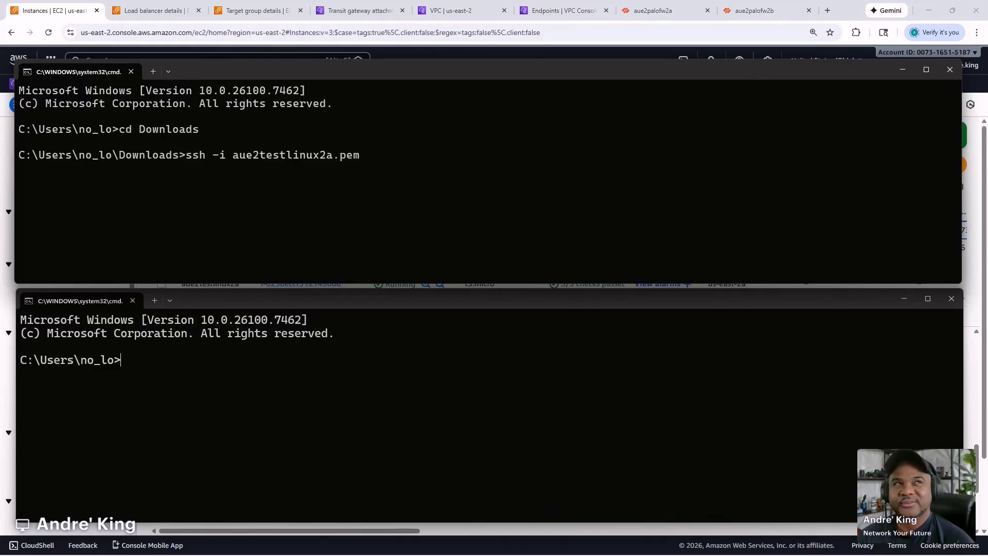
type("-p 2222")
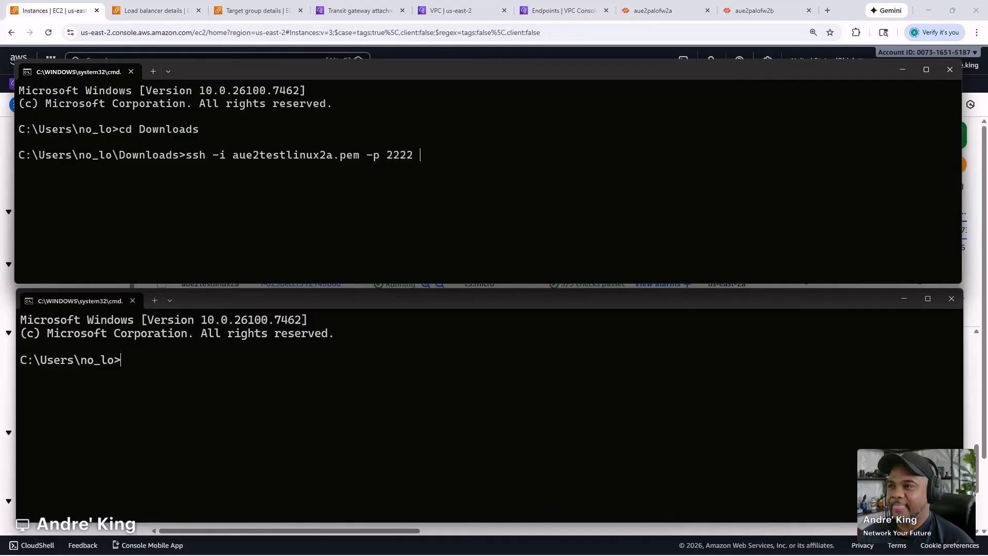
type(" ec2-user @")
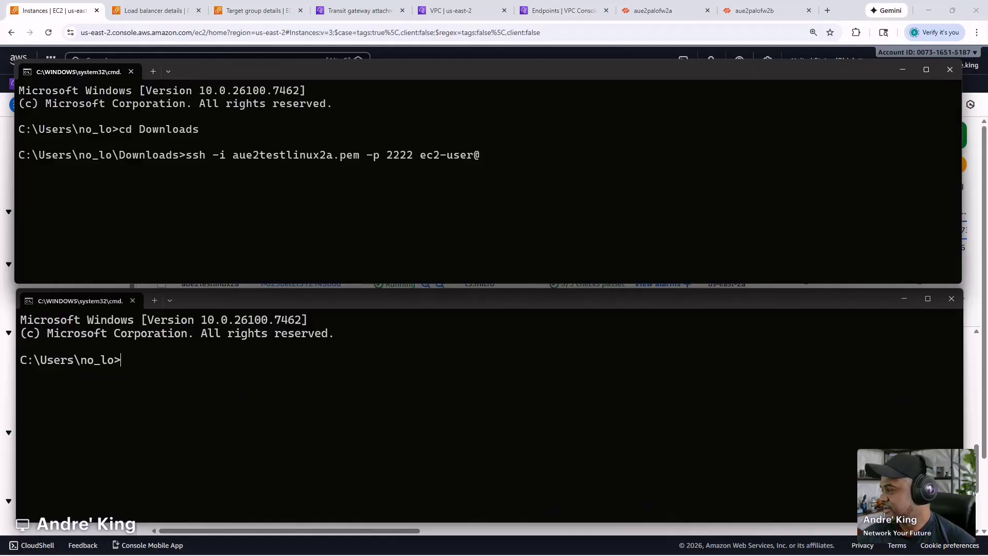
type("3.151.0.160")
key("Return")
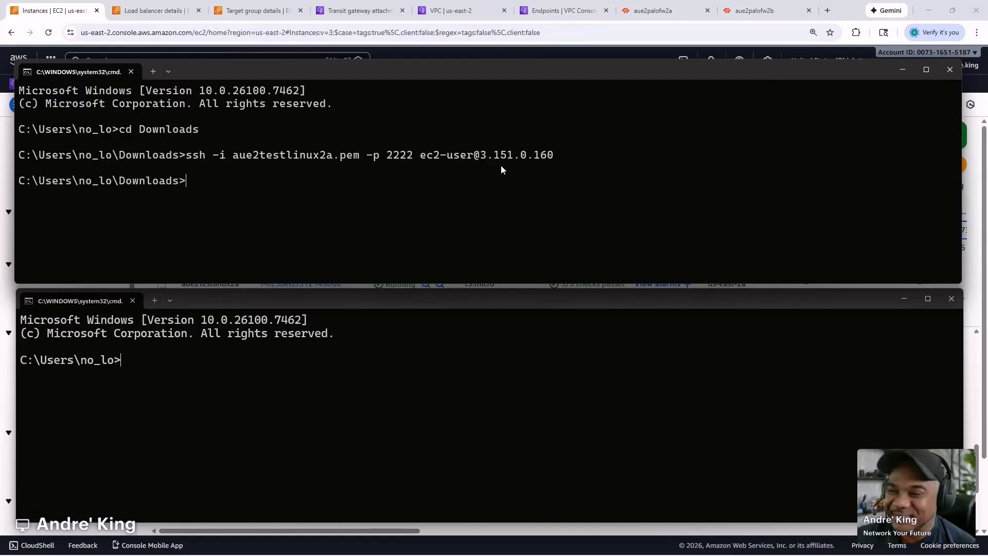
- Highlight the two firewall CLI commands in the GWLB notes, then move Notepad off-screen
key("alt+Tab")
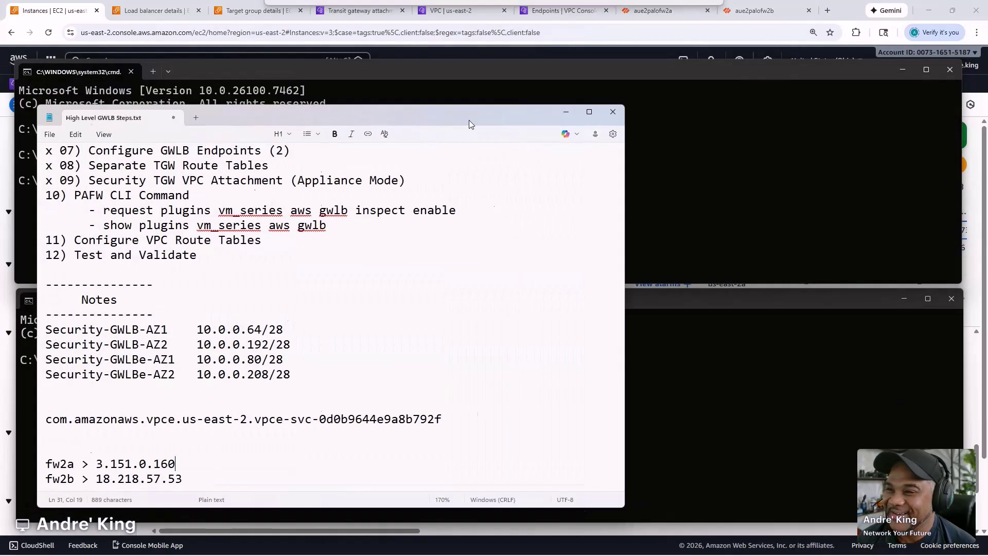
left_click_drag(589, 108, 681, 101)
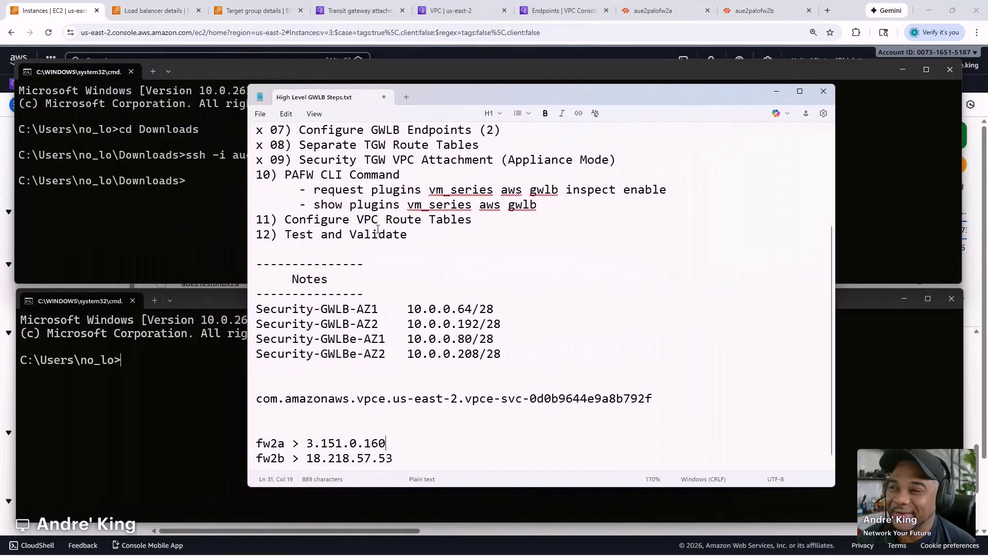
left_click_drag(414, 239, 264, 236)
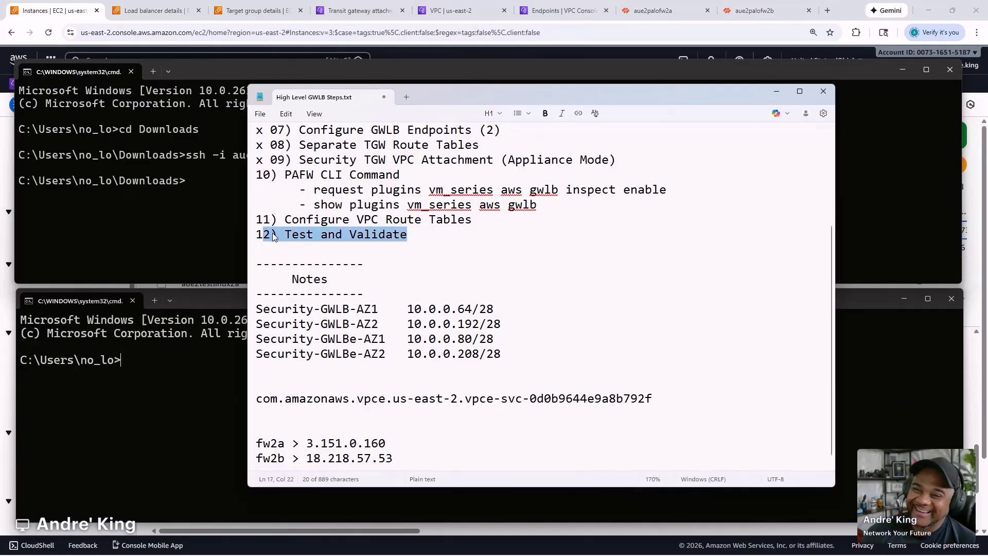
left_click(349, 217)
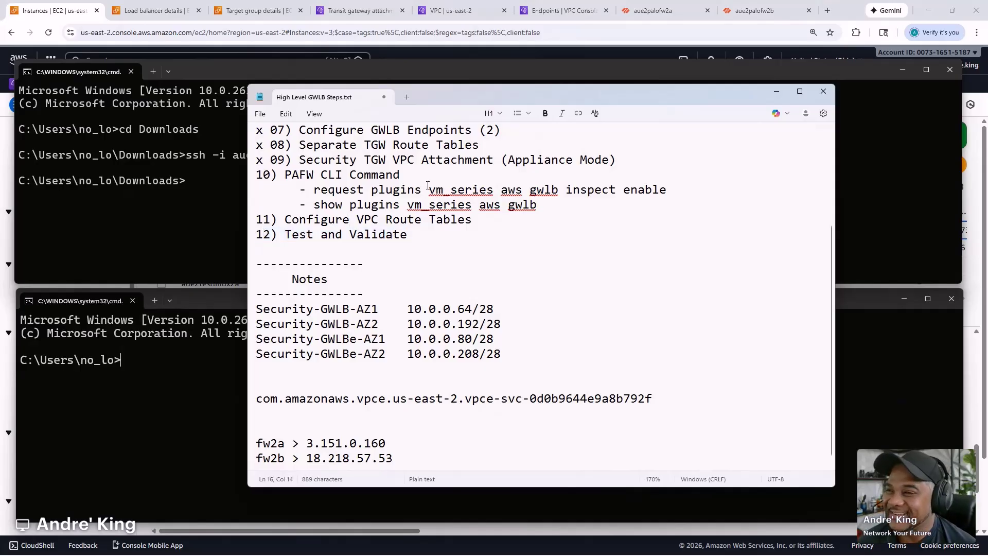
left_click_drag(536, 204, 338, 190)
left_click_drag(511, 93, 0, 110)
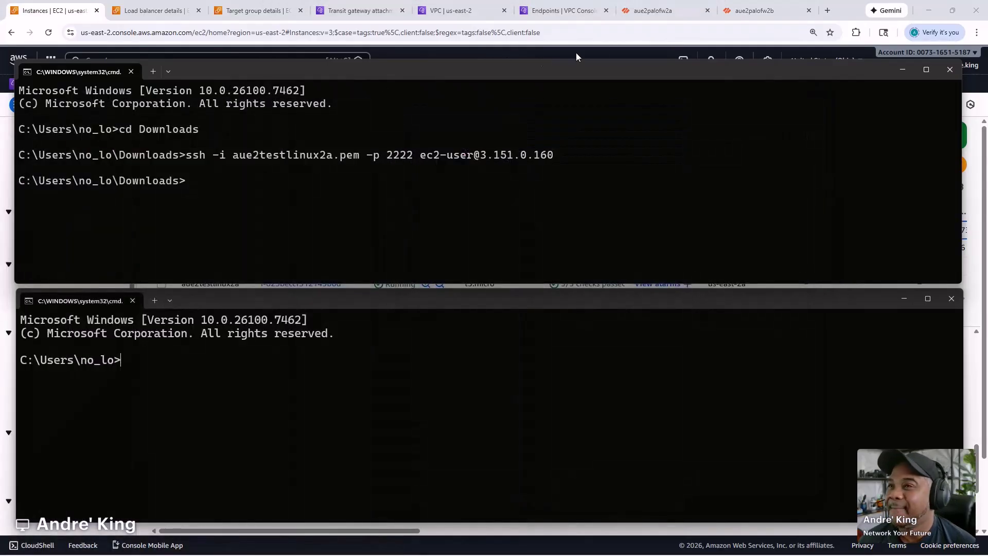
- Copy the aue2palofw2a firewall's public IP from its web UI address bar, then return to Command Prompt
left_click(671, 6)
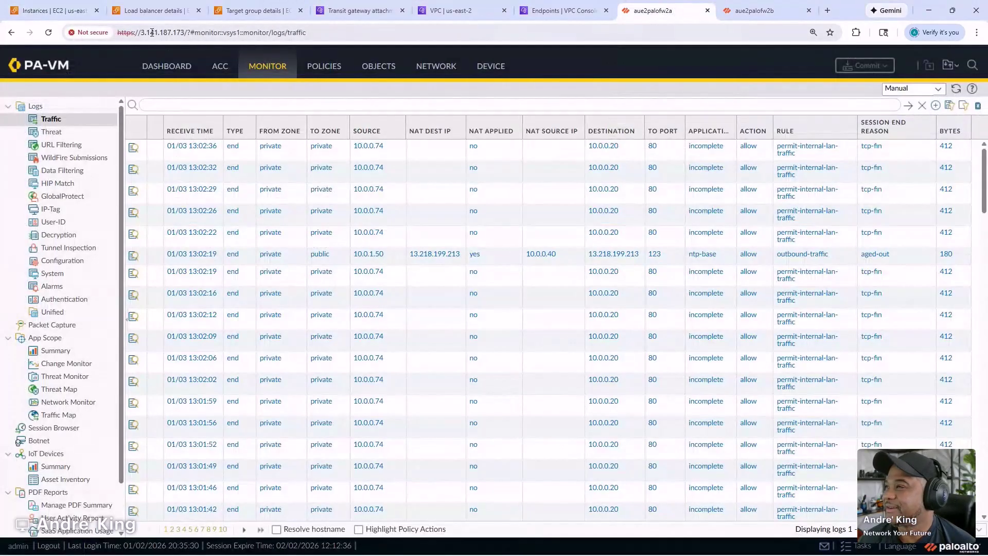
left_click_drag(184, 32, 141, 32)
mouse_move(504, 549)
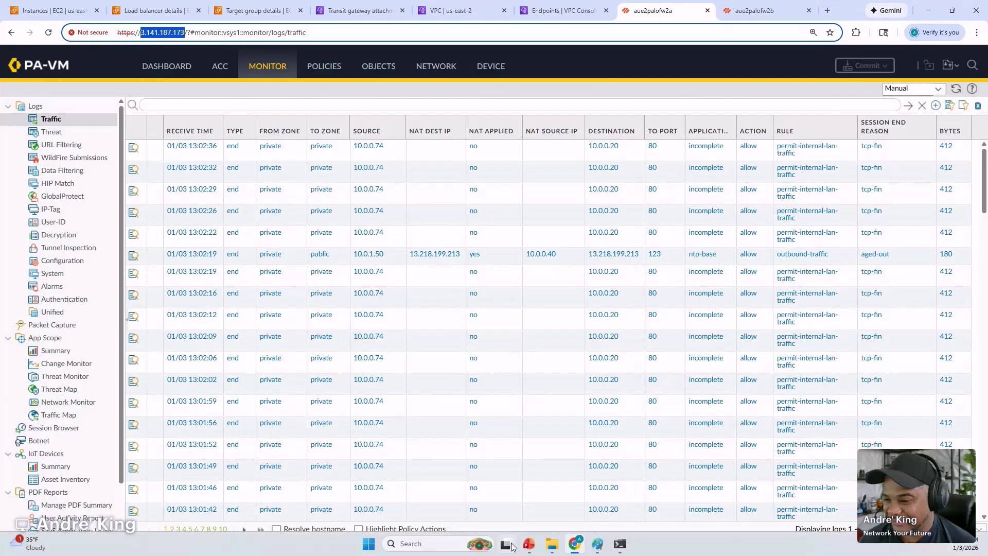
left_click(620, 544)
left_click(567, 502)
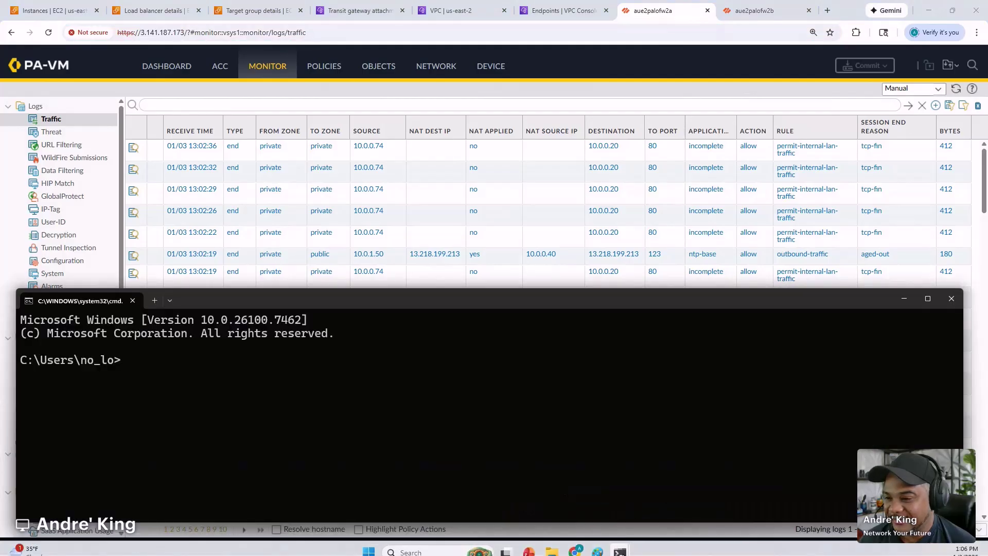
mouse_move(620, 544)
left_click(566, 496)
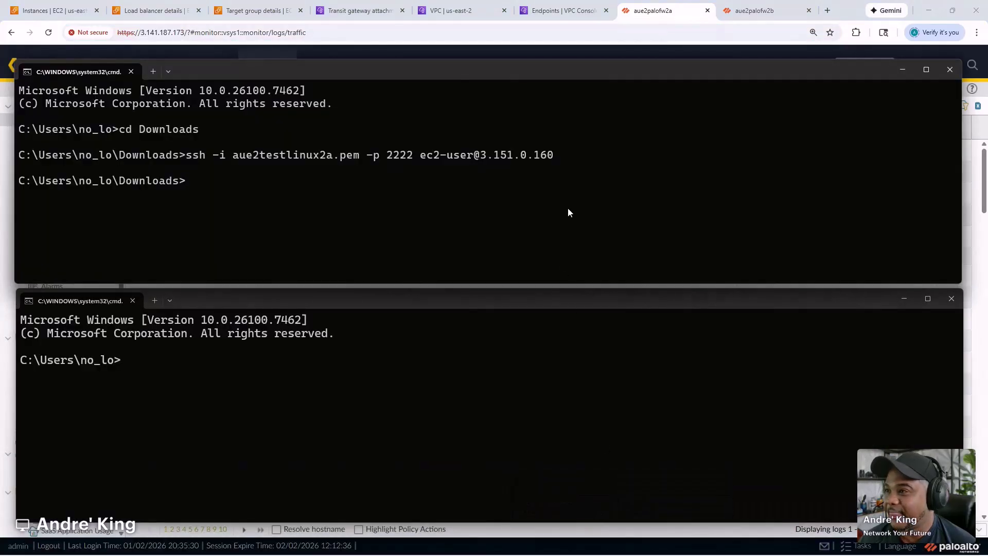
- SSH as admin to 3.141.187.173 using pafw-az1-key.pem and accept the host key
key("Up")
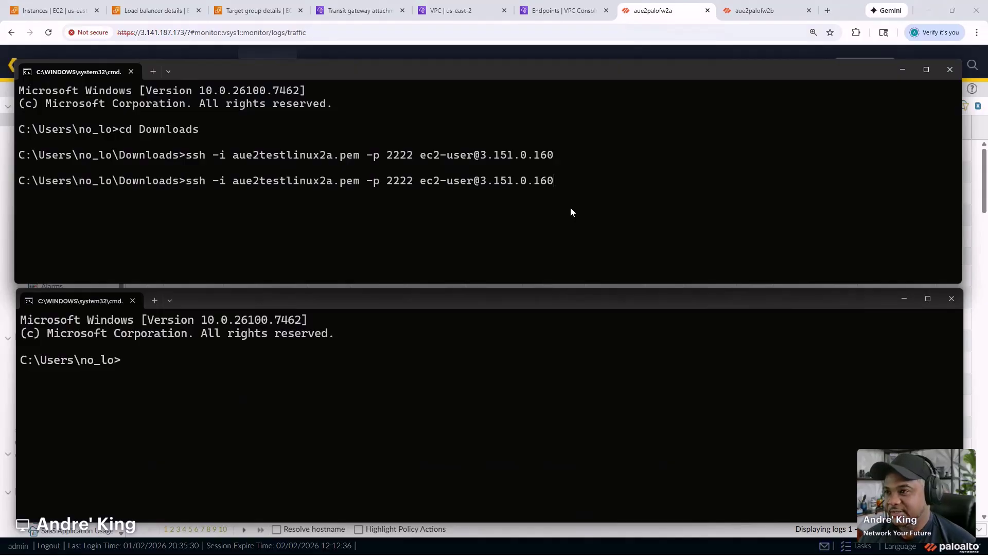
key("BackSpace")
key("BackSpace")
key("BackSpace")
key("BackSpace")
key("BackSpace")
key("BackSpace")
key("BackSpace")
key("BackSpace")
key("BackSpace")
key("BackSpace")
key("BackSpace")
key("BackSpace")
key("BackSpace")
key("BackSpace")
key("BackSpace")
key("BackSpace")
key("BackSpace")
key("BackSpace")
key("BackSpace")
key("BackSpace")
key("BackSpace")
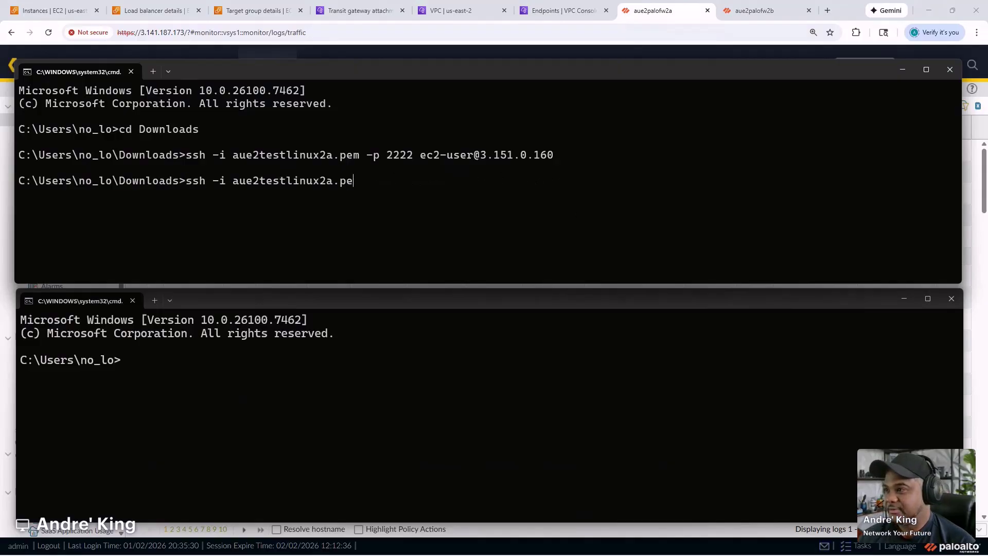
key("BackSpace")
type("i")
key("BackSpace")
type("-")
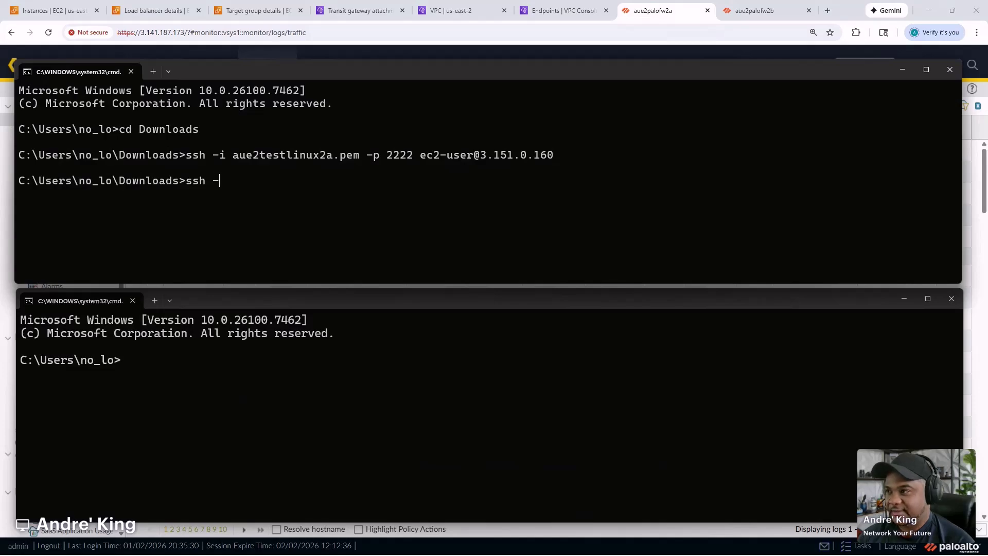
type("i pal")
key("BackSpace")
key("Tab")
key("Tab")
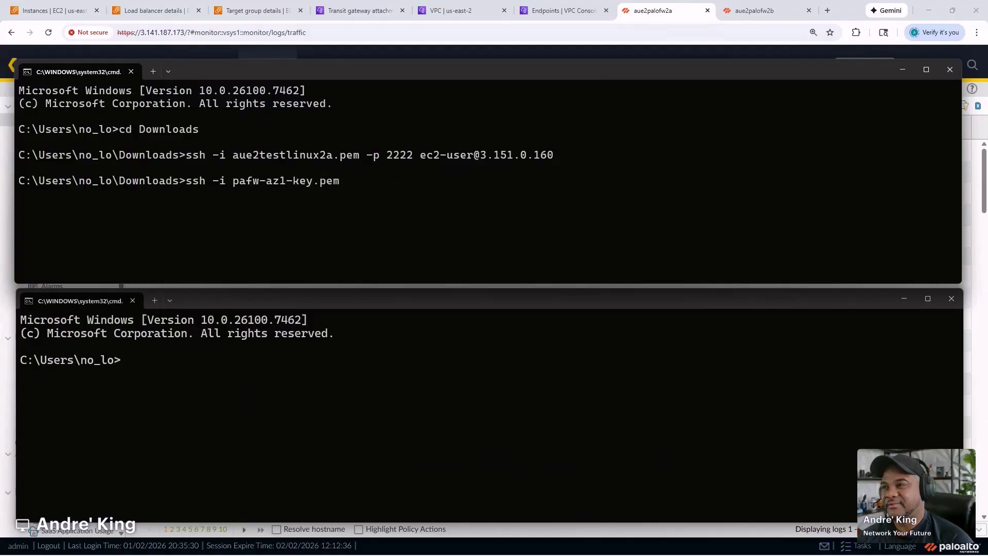
type("admin@")
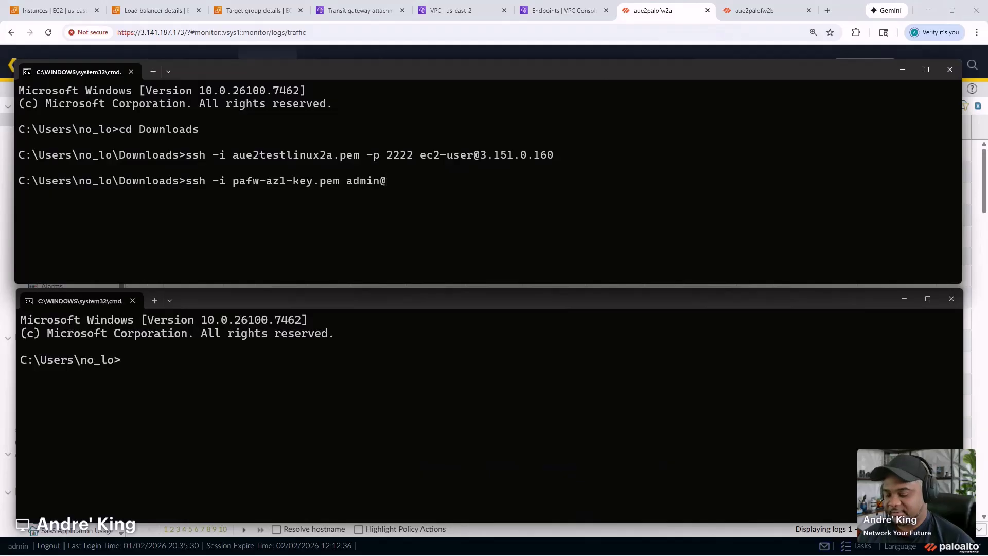
type("3.141.187.173")
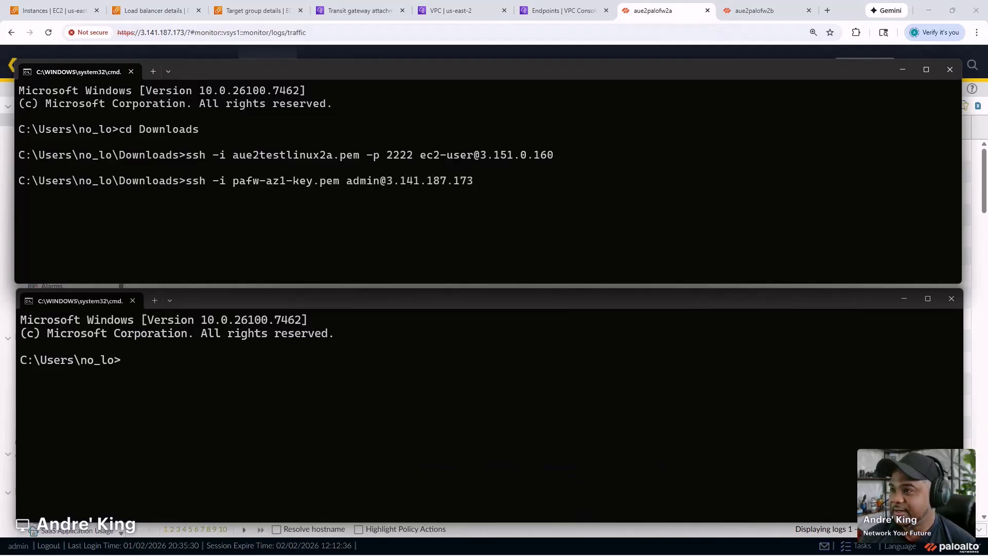
key("Return")
type("yes")
key("Return")
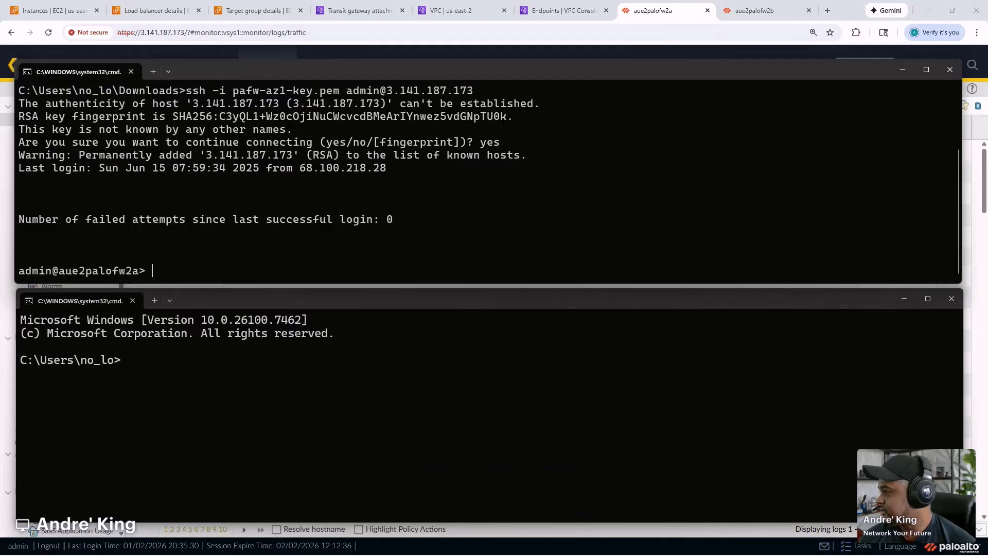
- Run 'show plugins vm_series aws gwlb' from the notes, which shows GWLB enabled False
left_click_drag(2, 438, 583, 316)
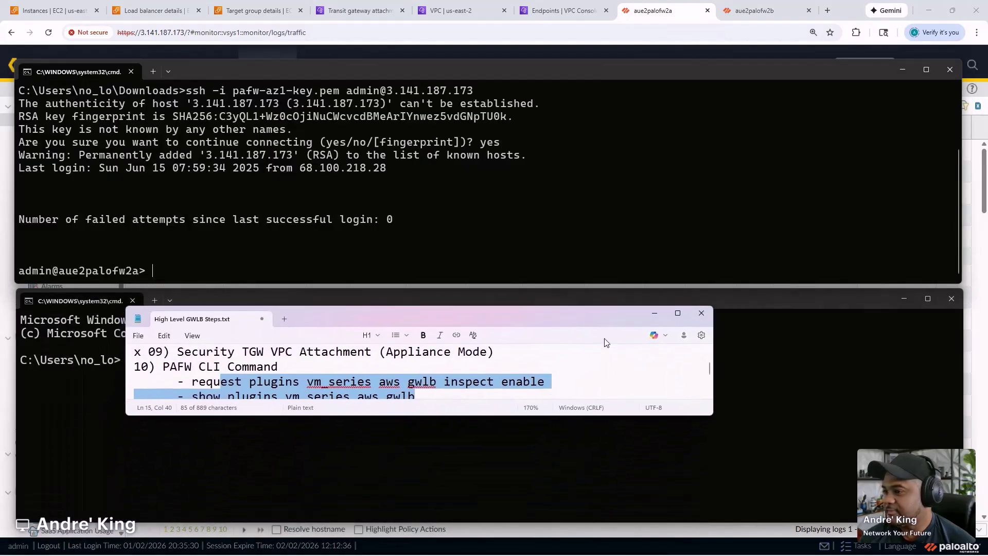
left_click_drag(712, 415, 761, 508)
left_click(446, 432)
left_click_drag(414, 396, 194, 400)
key("ctrl+c")
left_click(590, 207)
key("ctrl+v")
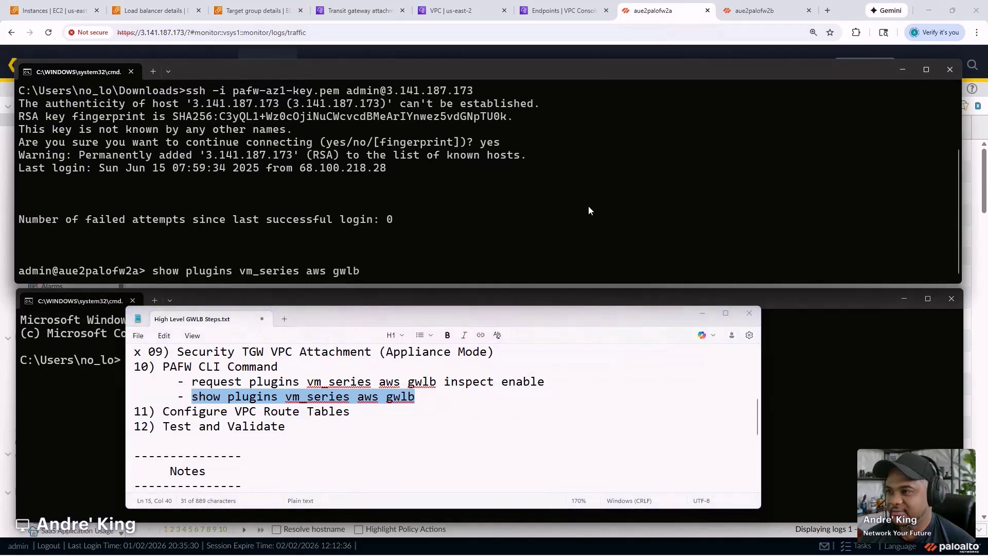
key("Return")
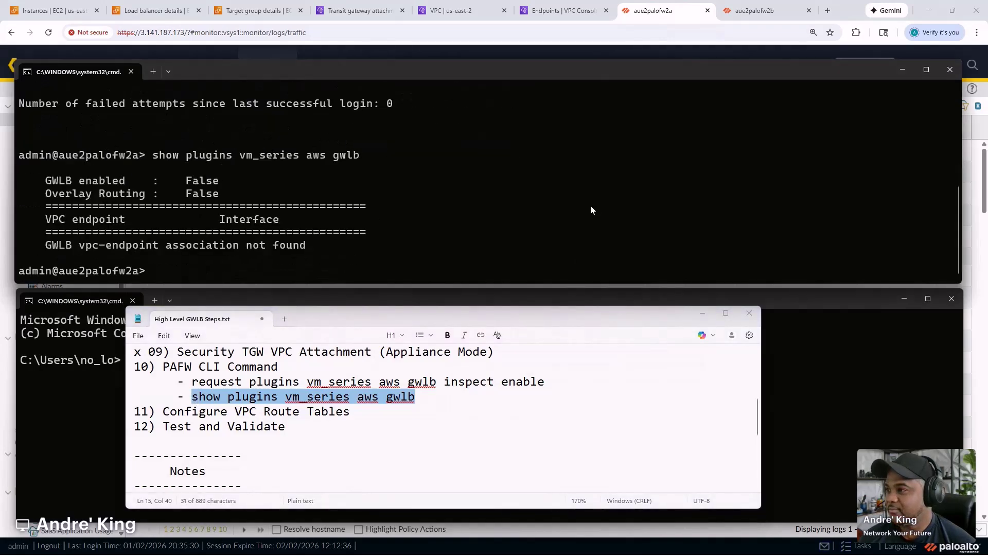
left_click_drag(47, 181, 225, 177)
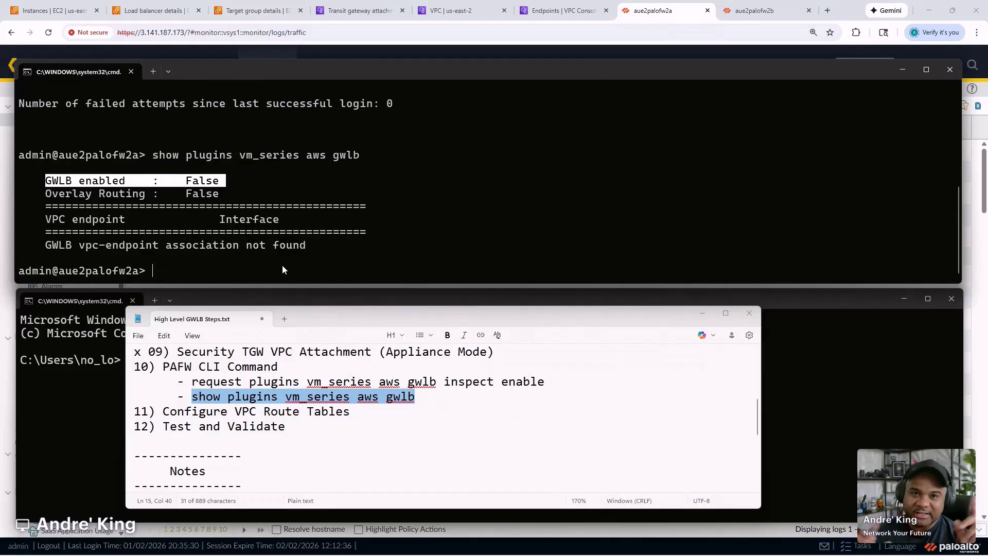
- Try the noted inspect enable command, retry it in configuration mode, then exit configuration mode
left_click(485, 390)
left_click_drag(545, 384, 193, 393)
key("ctrl+c")
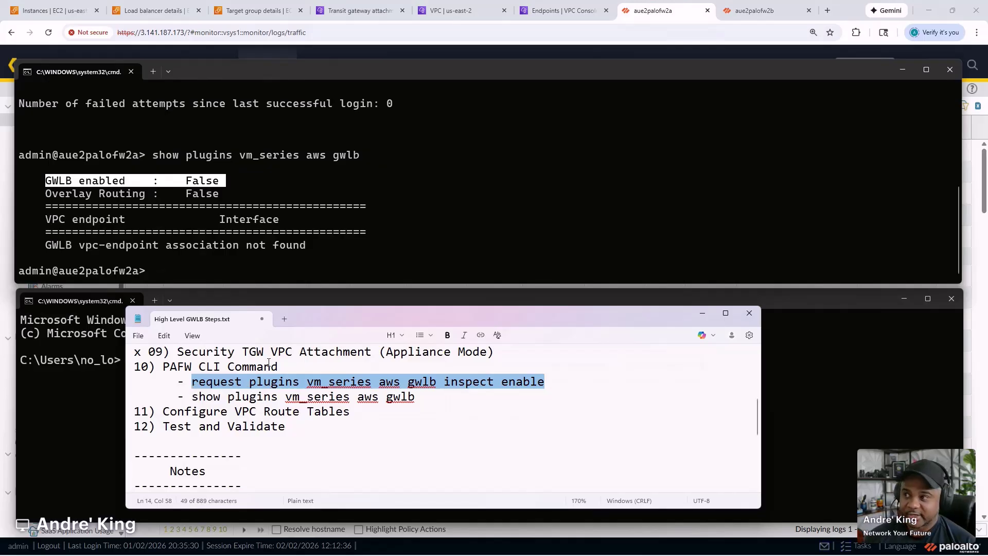
left_click(494, 234)
right_click(502, 233)
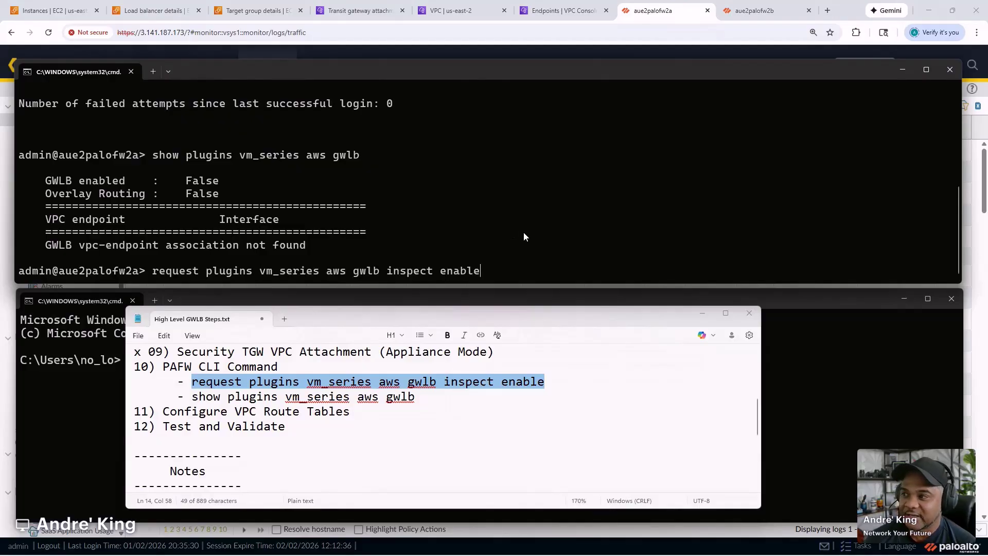
key("Return")
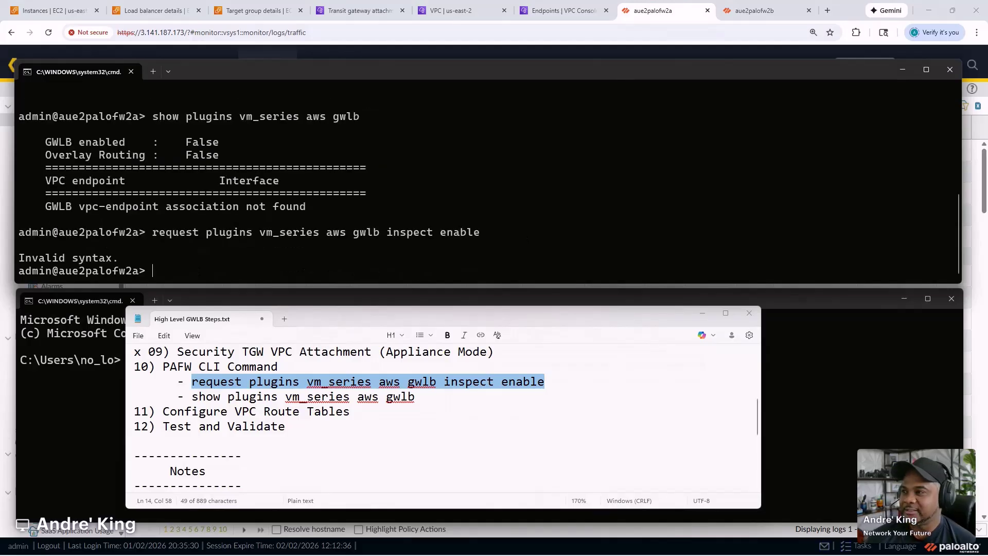
type("configure")
key("Return")
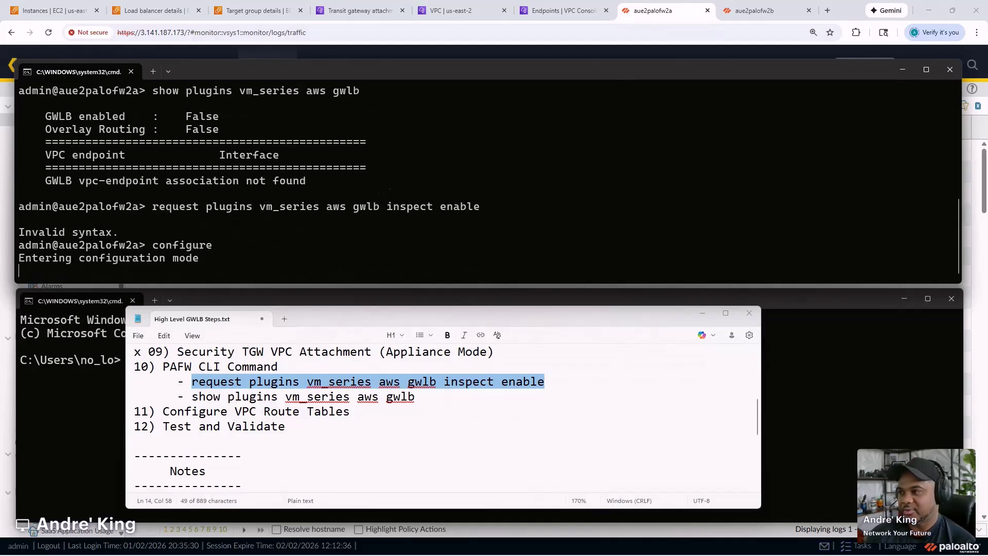
key("ctrl+v")
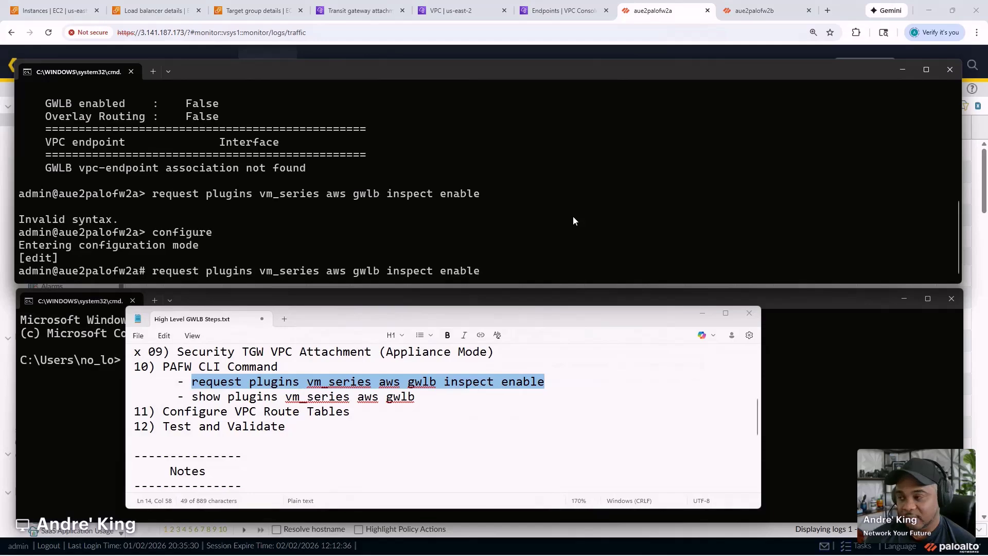
key("Return")
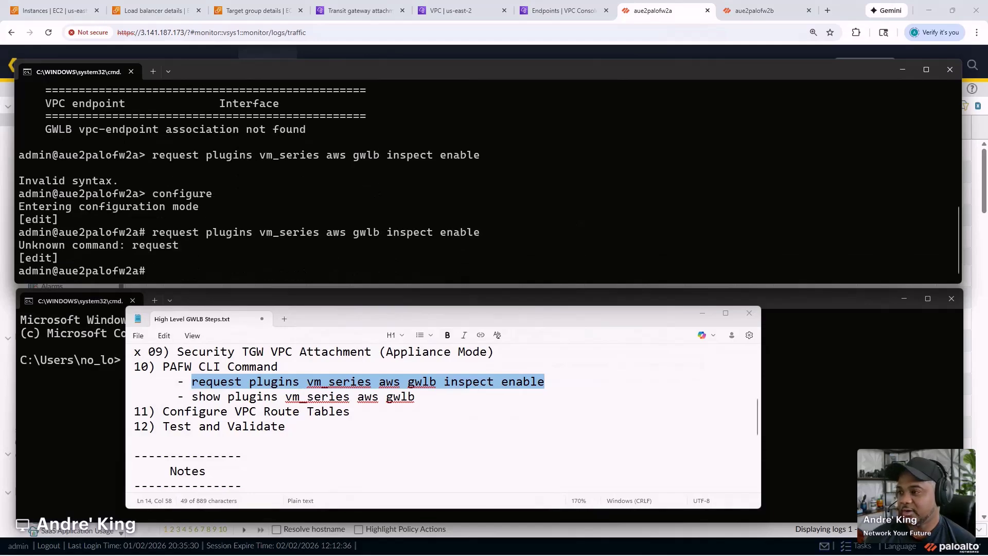
type("requ")
key("BackSpace")
key("BackSpace")
key("BackSpace")
key("BackSpace")
type("exit")
key("Return")
- Run 'request plugins vm_series aws gwlb inspect enable yes', using ? help along the way
type("re")
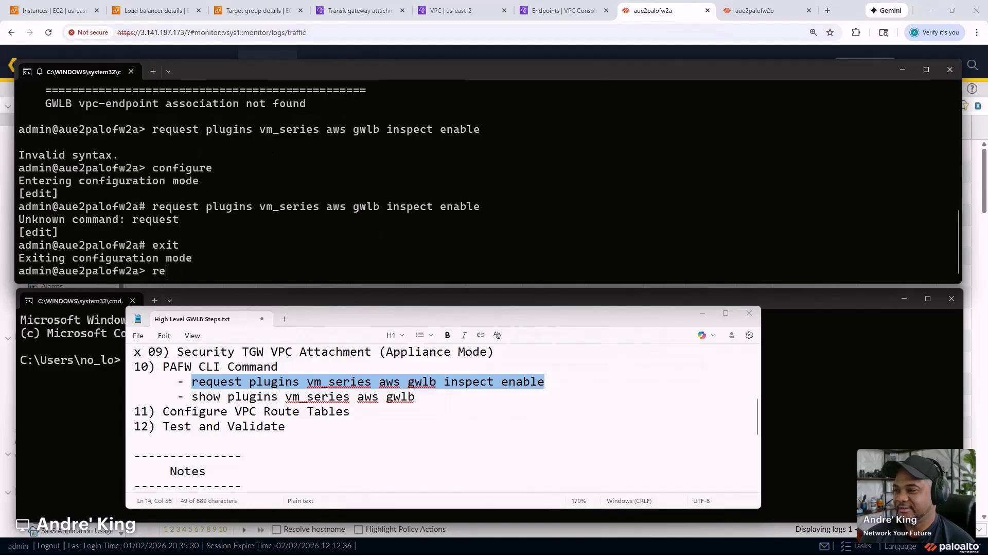
type("quest pl")
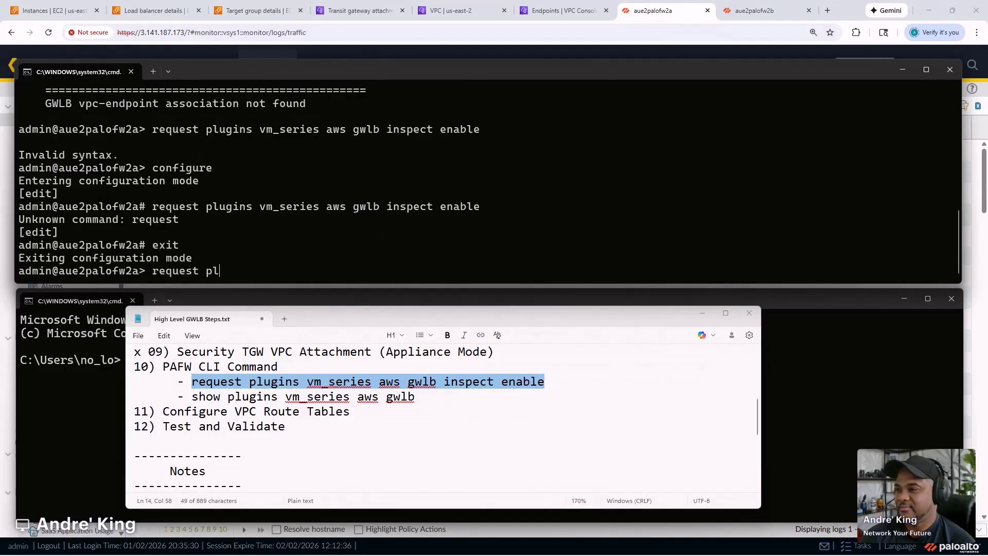
type("ugins vm_series aws gwlb")
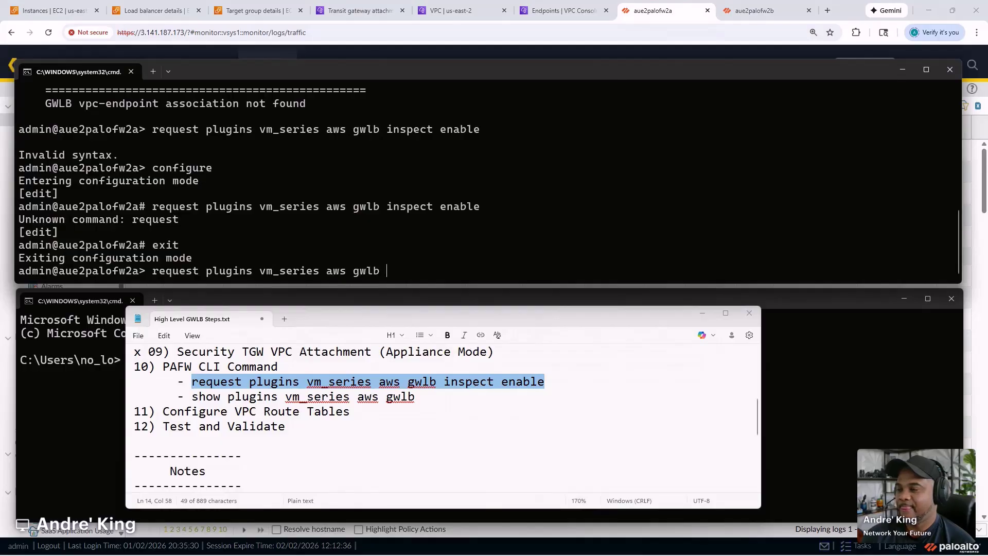
key("question")
type("inspect")
key("question")
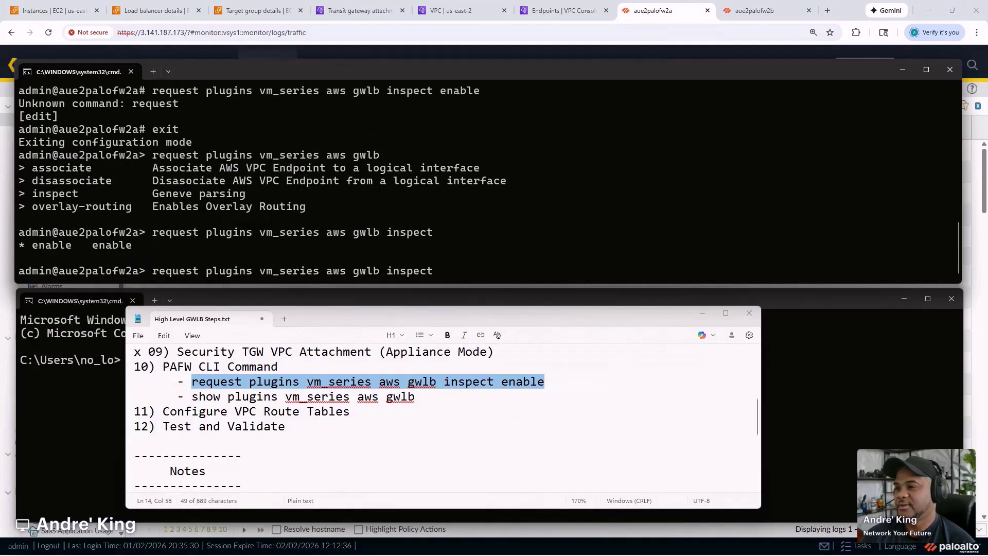
type("enable")
key("question")
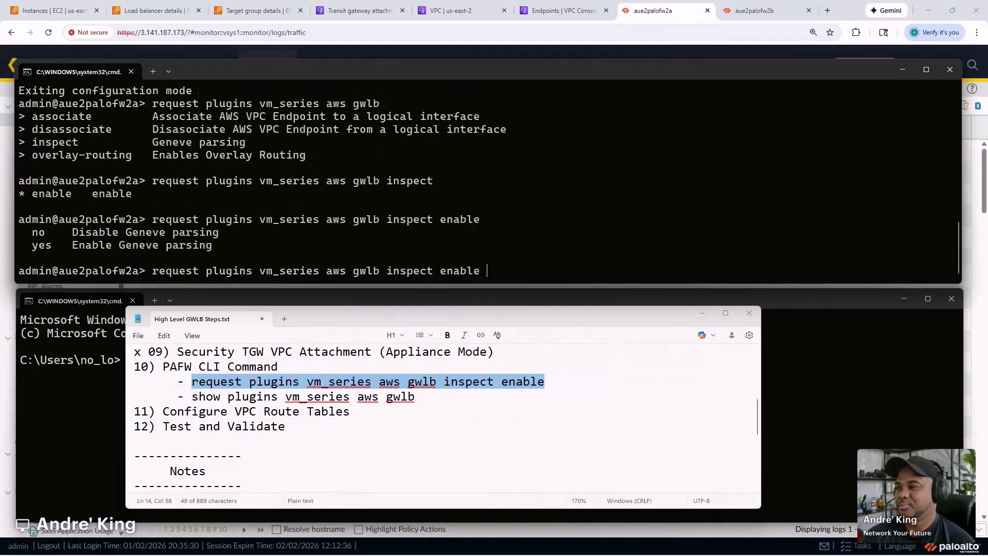
type("yes")
key("Return")
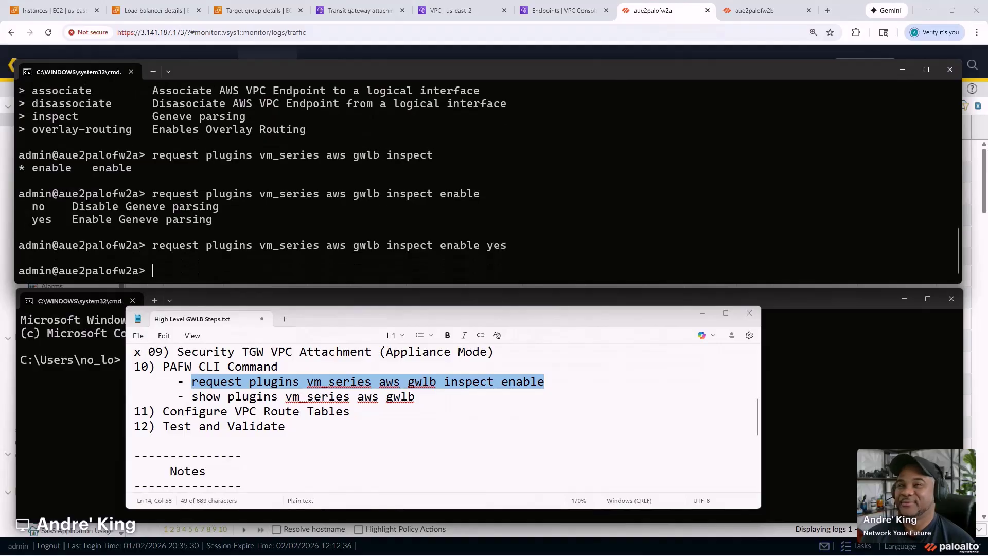
- Rerun the GWLB status check and compare it with the earlier False result
type("request plugins vm_series aws gwlb inspect enable")
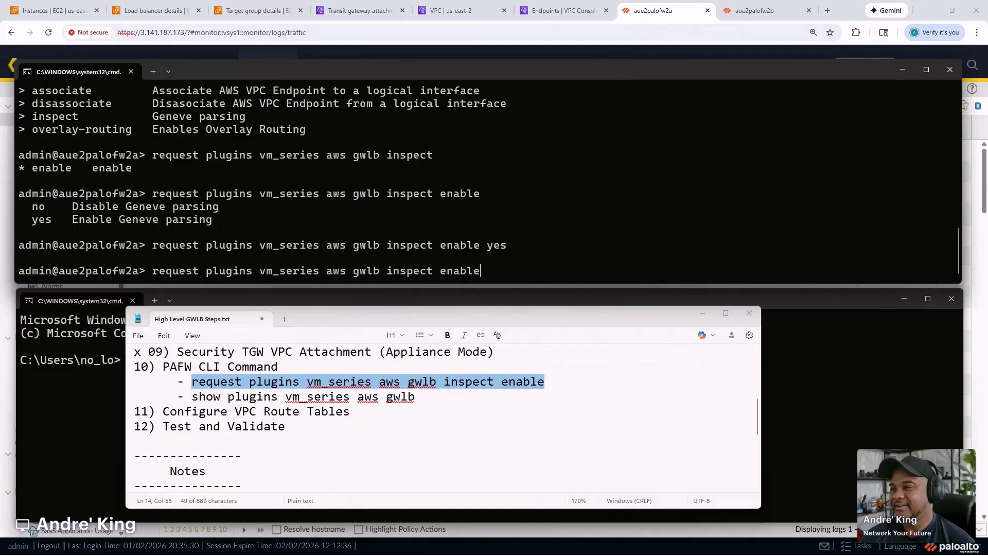
key("Up")
key("Return")
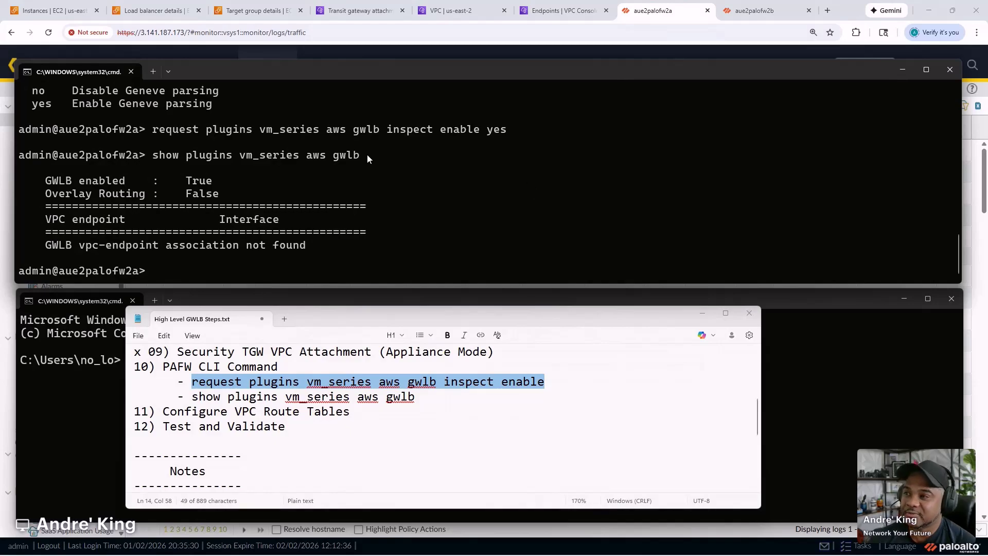
scroll(206, 190, "up", 10)
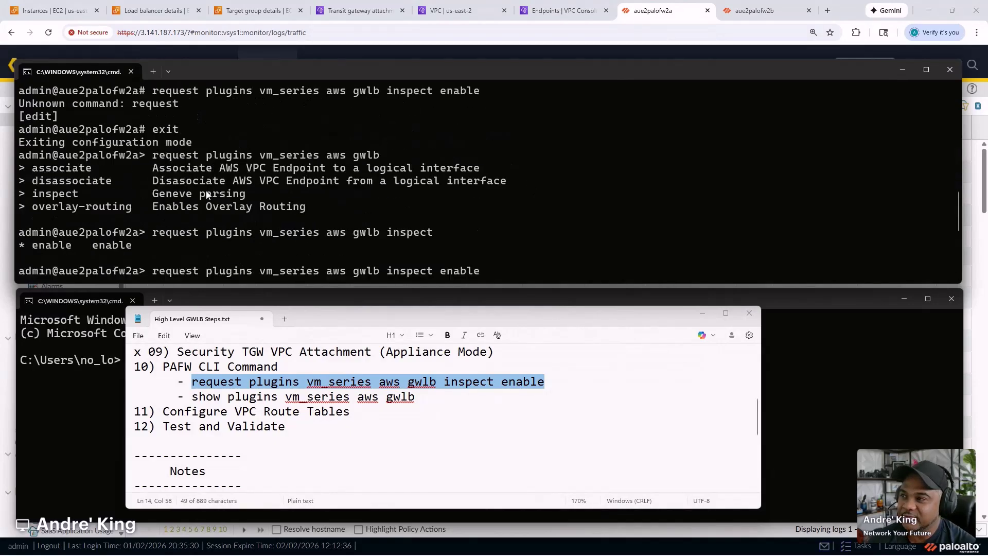
scroll(206, 191, "up", 3)
double_click(207, 194)
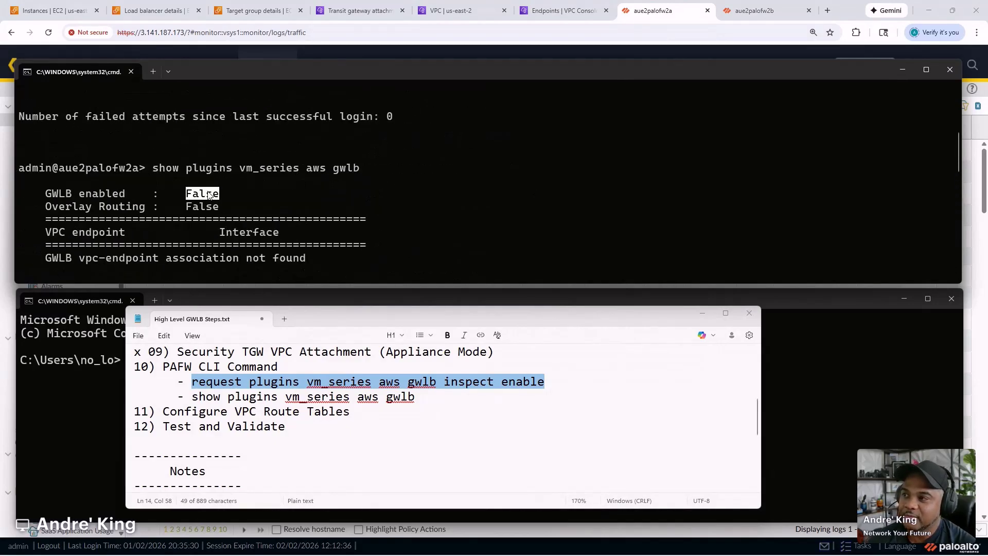
scroll(215, 198, "down", 5)
scroll(215, 198, "down", 3)
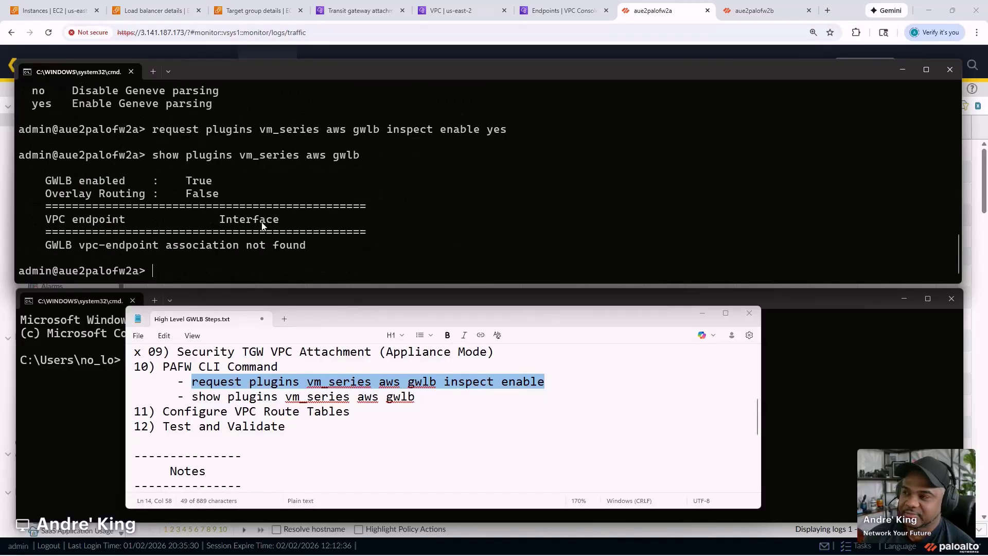
- Commit the configuration, append 'yes' to the noted inspect command, and minimize Notepad
type("configure")
key("Return")
type("co")
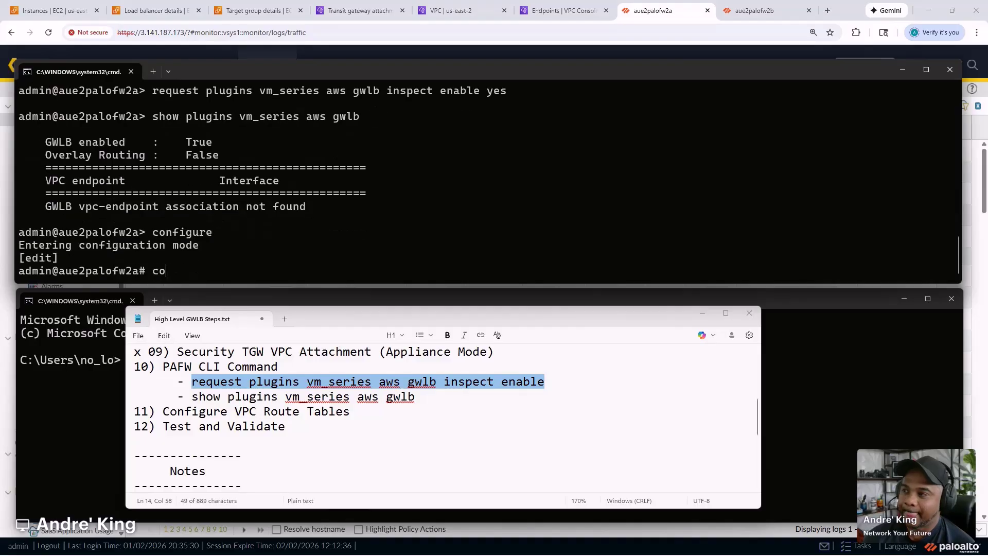
type("mmit")
key("Return")
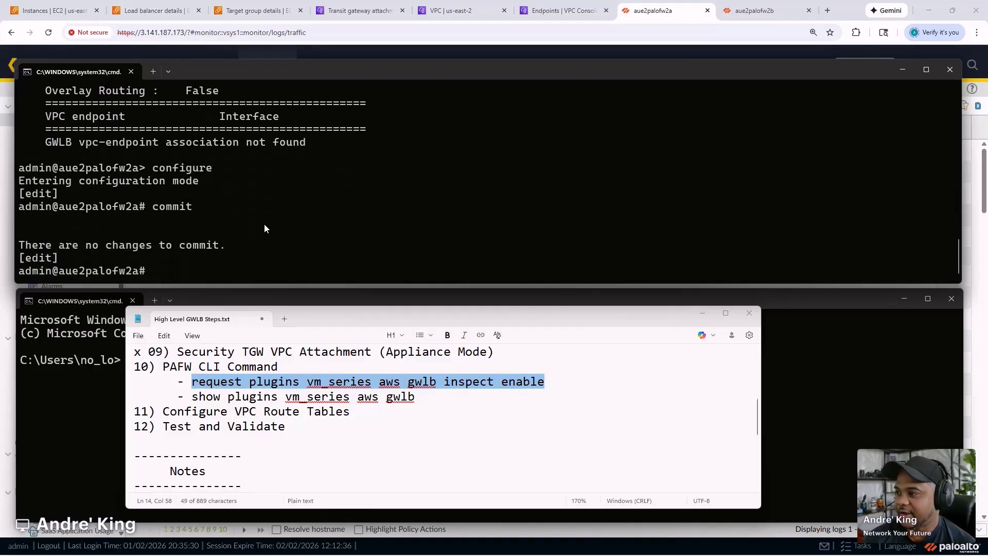
left_click(556, 381)
type("yes")
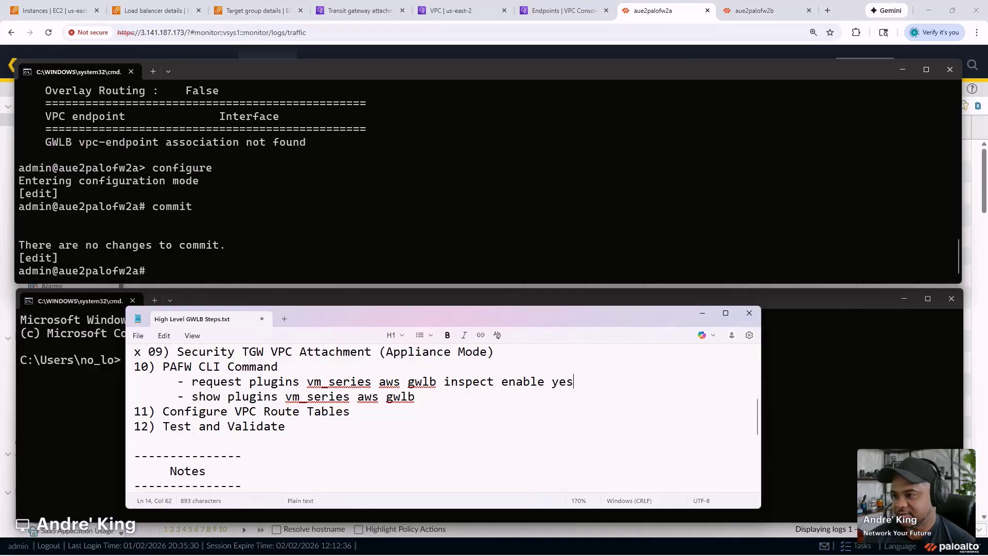
left_click(702, 313)
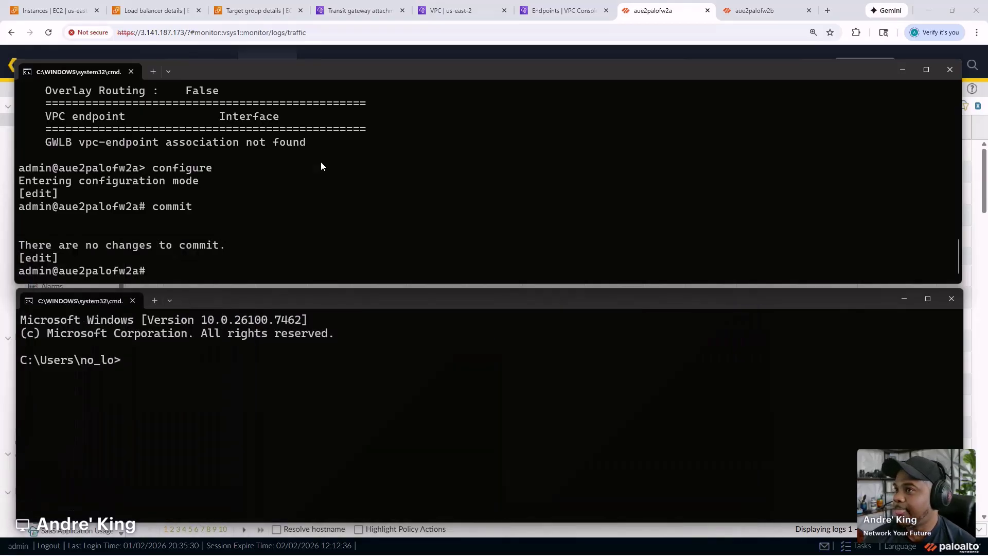
- Close aue2palofw2b's Commit Status dialog and copy its IP 3.146.230.46
left_click(735, 14)
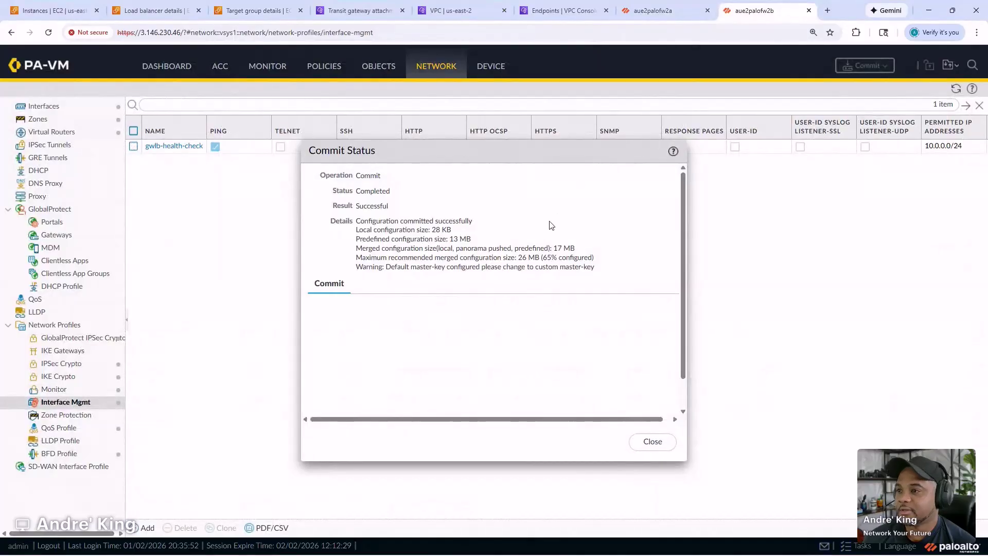
left_click(652, 441)
left_click(182, 32)
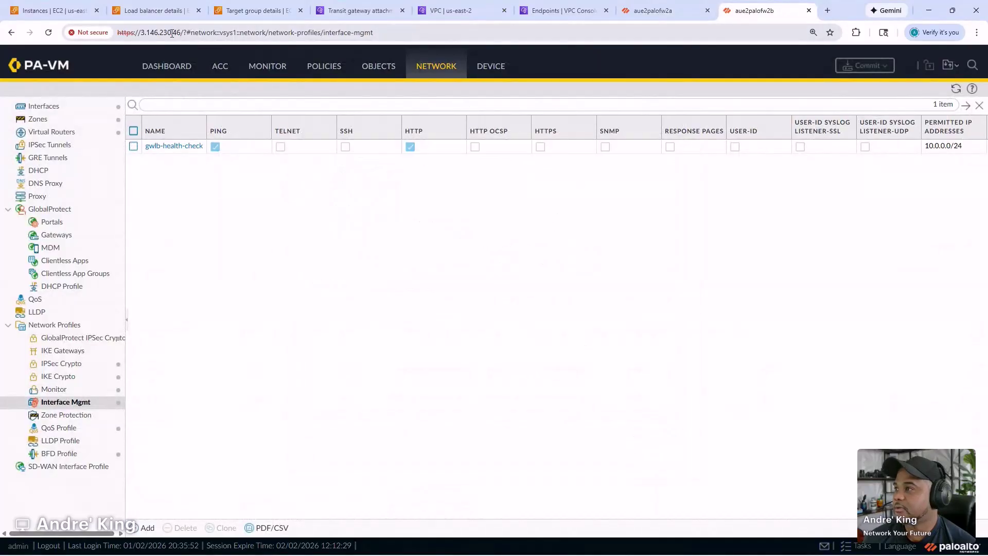
left_click(181, 33)
left_click_drag(181, 32, 141, 33)
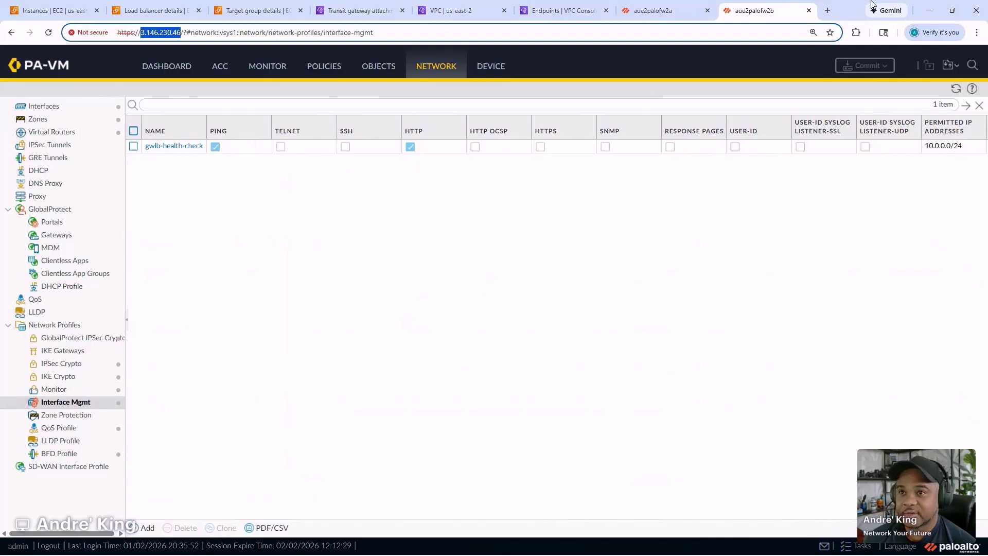
- Bring the firewall session Command Prompt window to the front
mouse_move(597, 550)
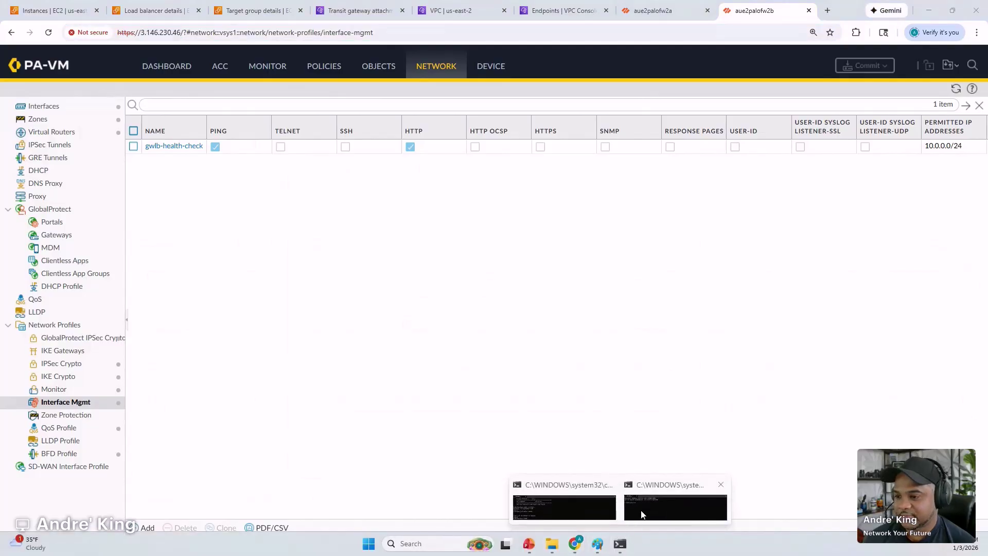
left_click(640, 512)
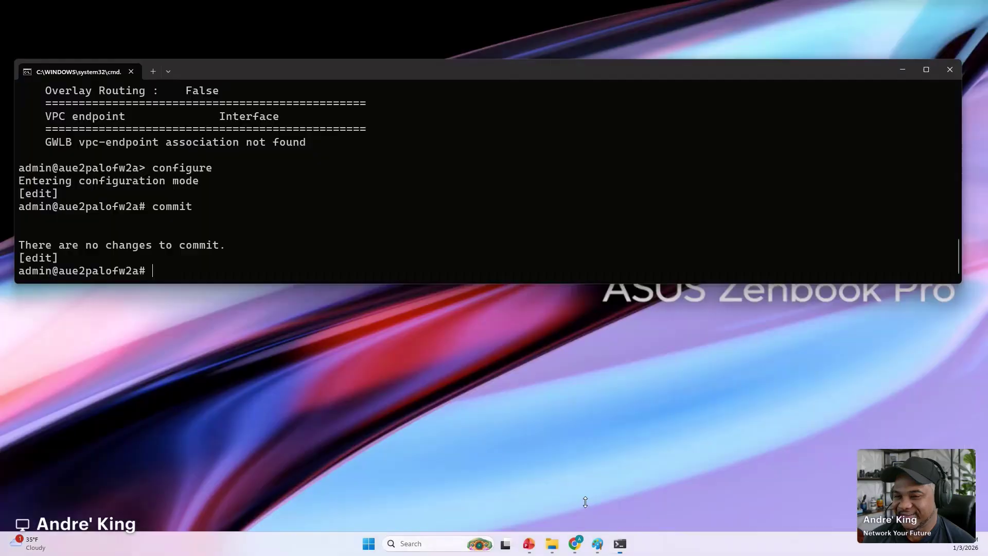
left_click(585, 502)
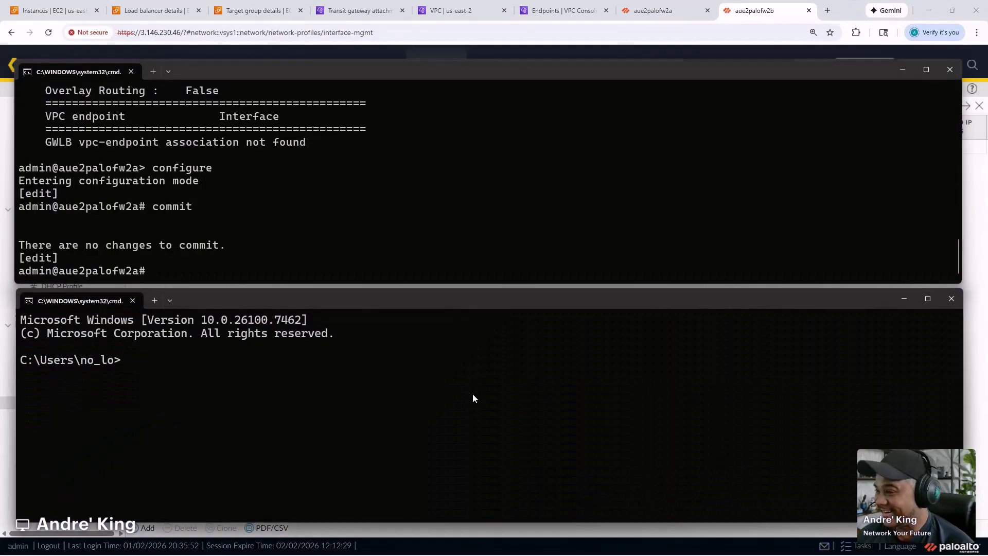
type("cd Downloads")
key("Return")
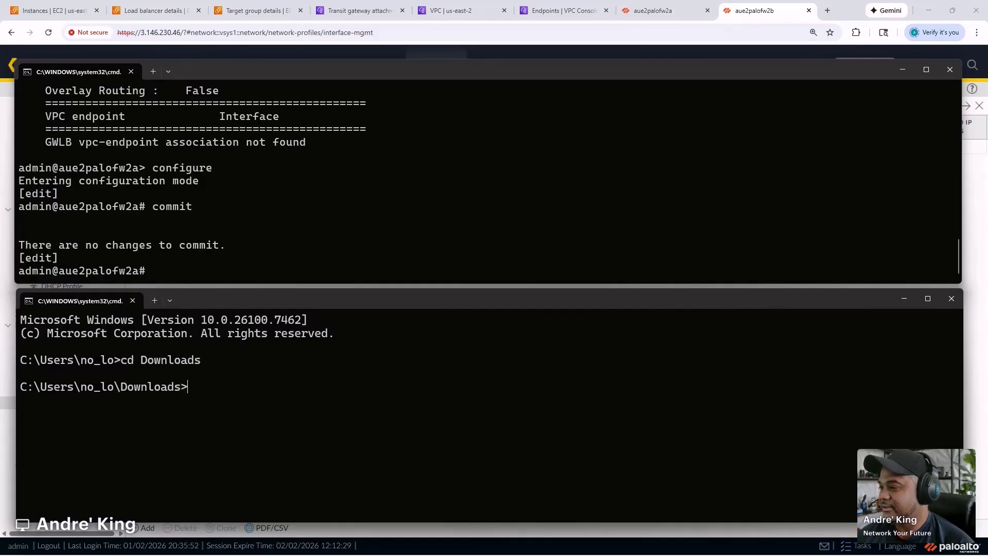
type("ssh ")
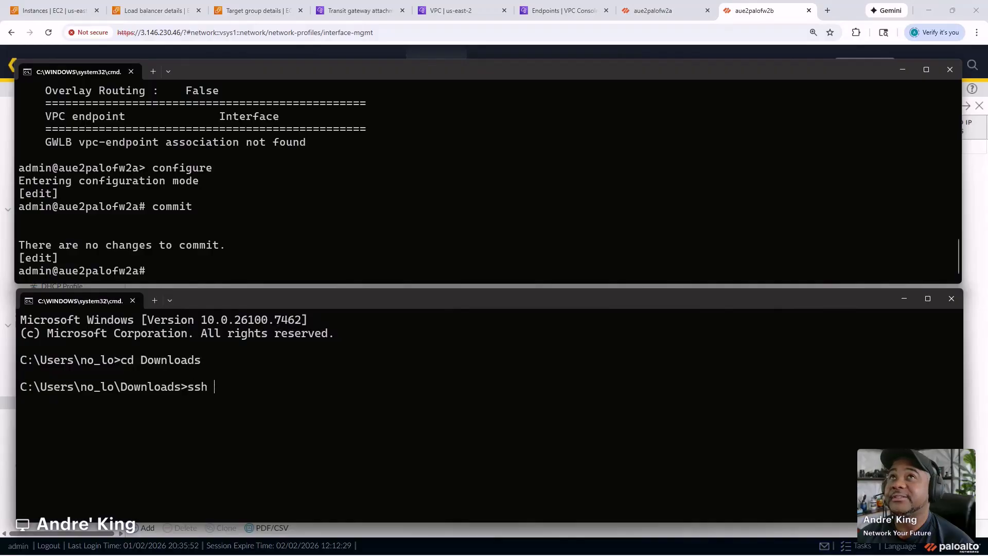
type("-i pa")
key("Tab")
key("Tab")
key("Tab")
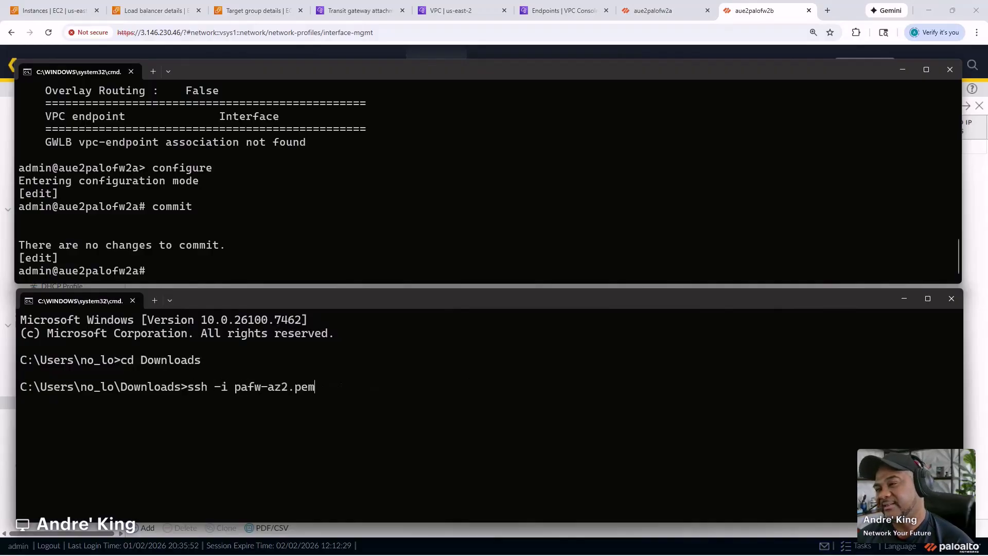
type("admin@")
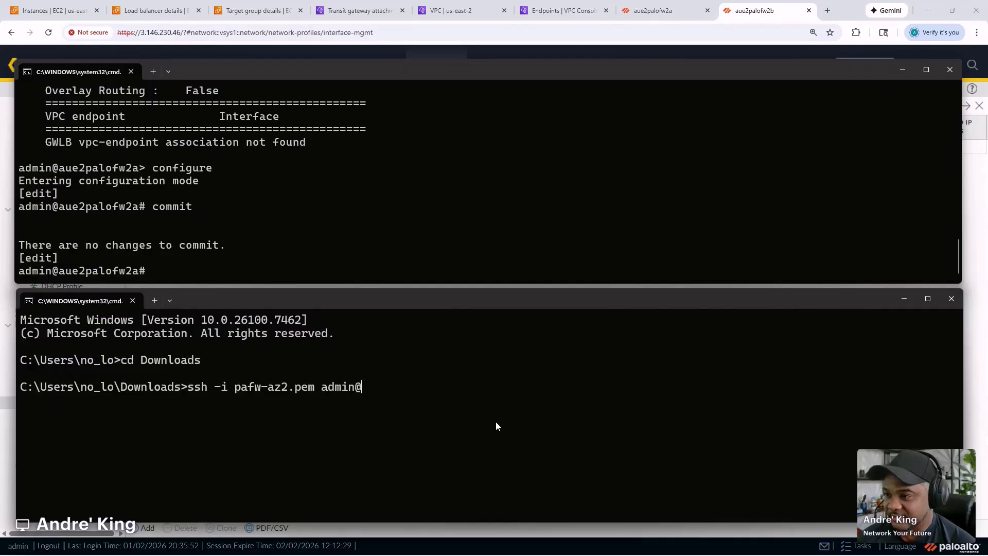
type("3.146.230.46")
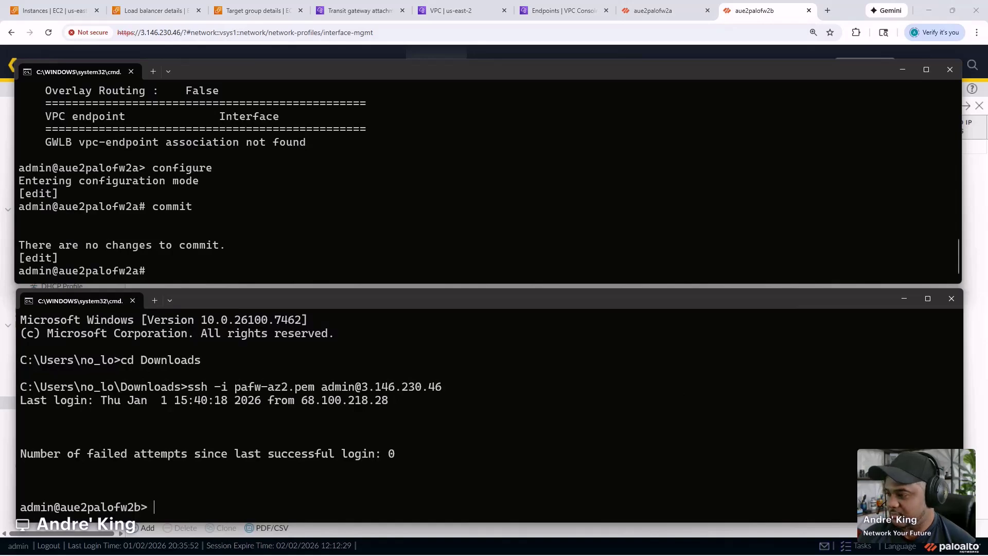
- Find GWLB disabled on aue2palofw2b, then run 'request plugins vm_series aws gwlb inspect enable yes'
type("show plugins vm_series aws gwlb")
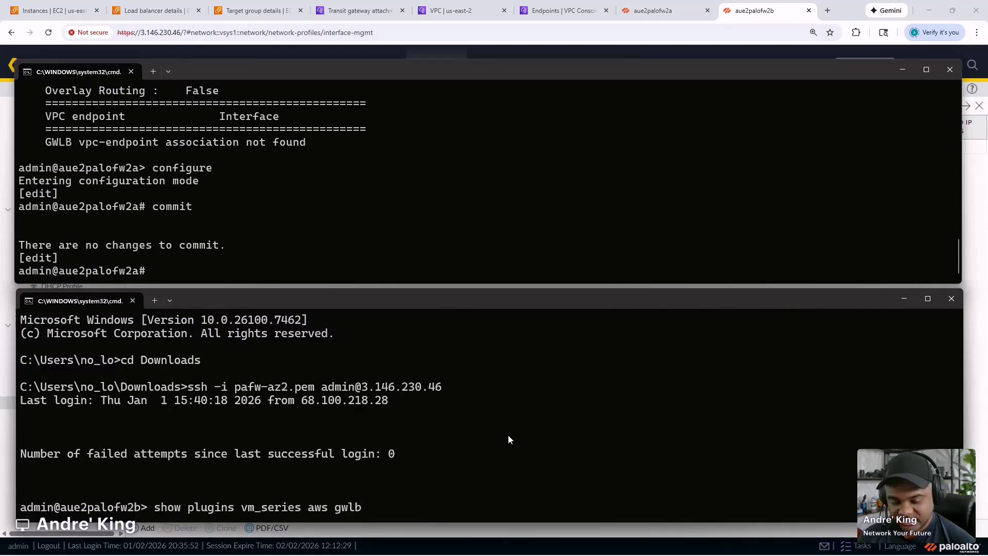
key("Return")
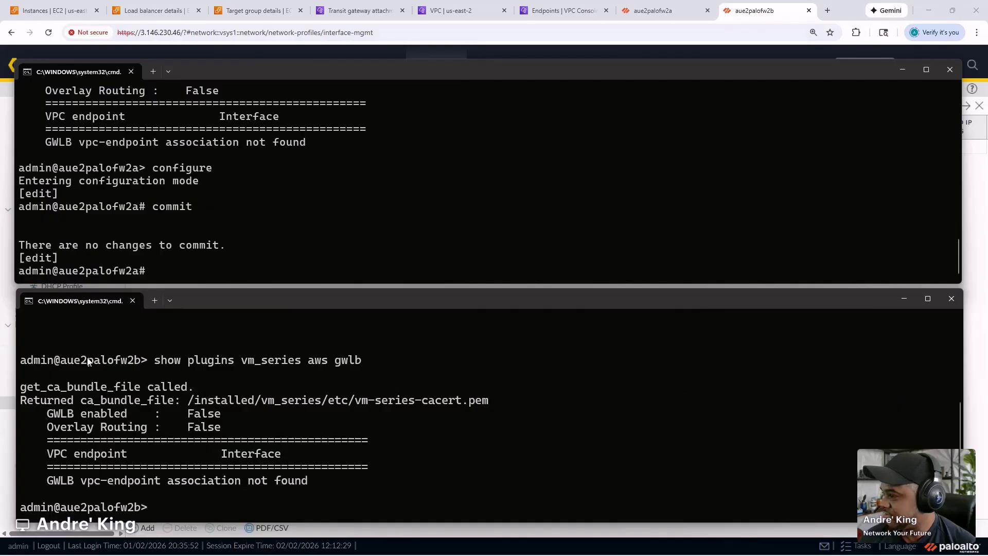
left_click(519, 442)
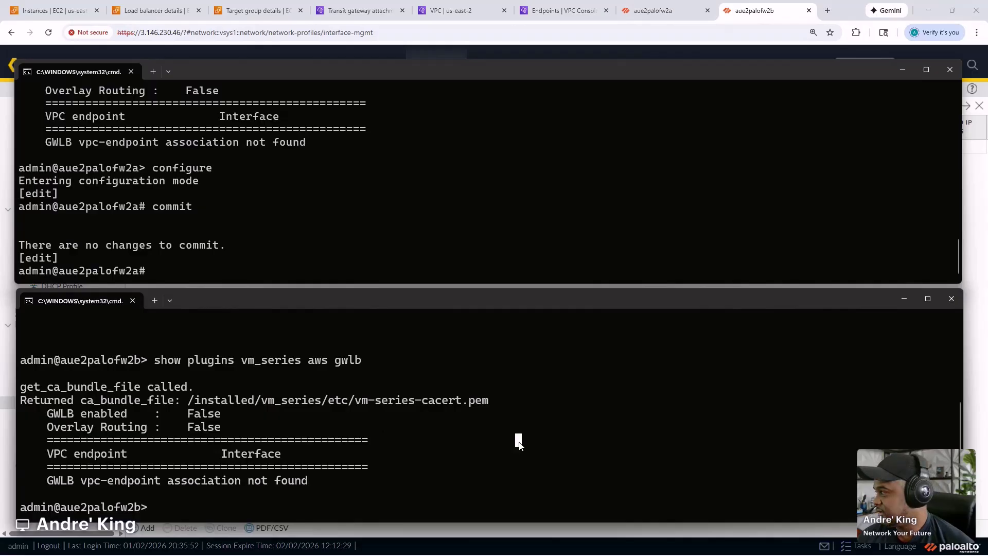
left_click(486, 446)
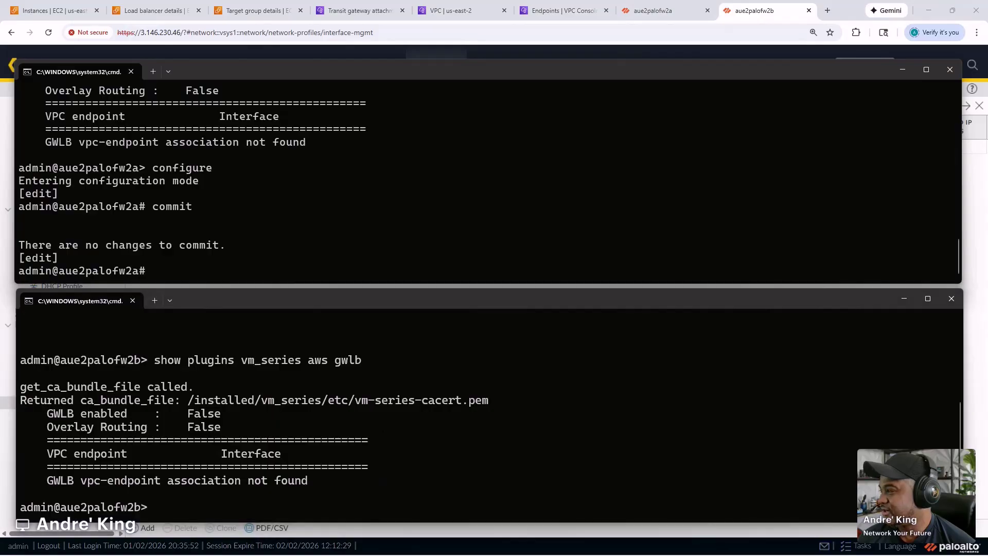
right_click(450, 470)
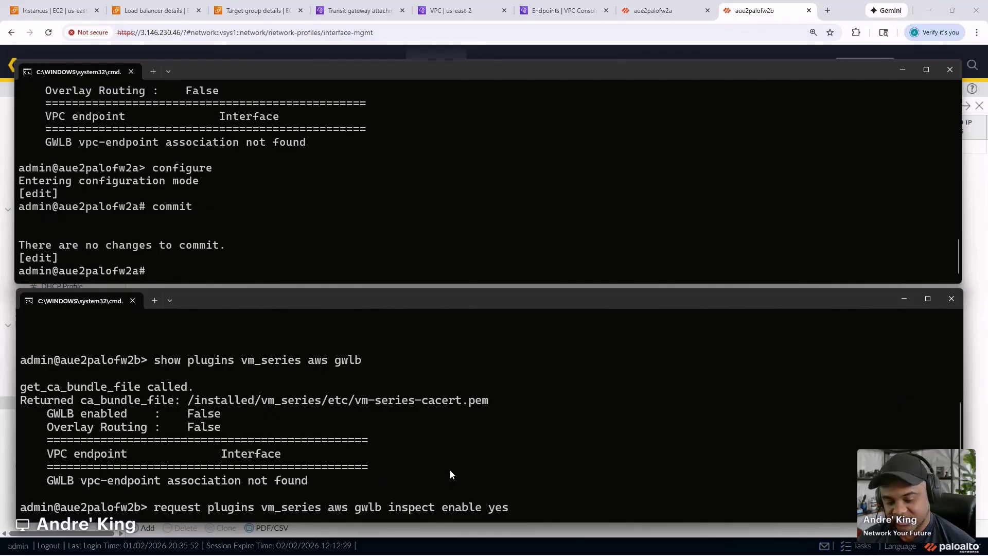
key("Return")
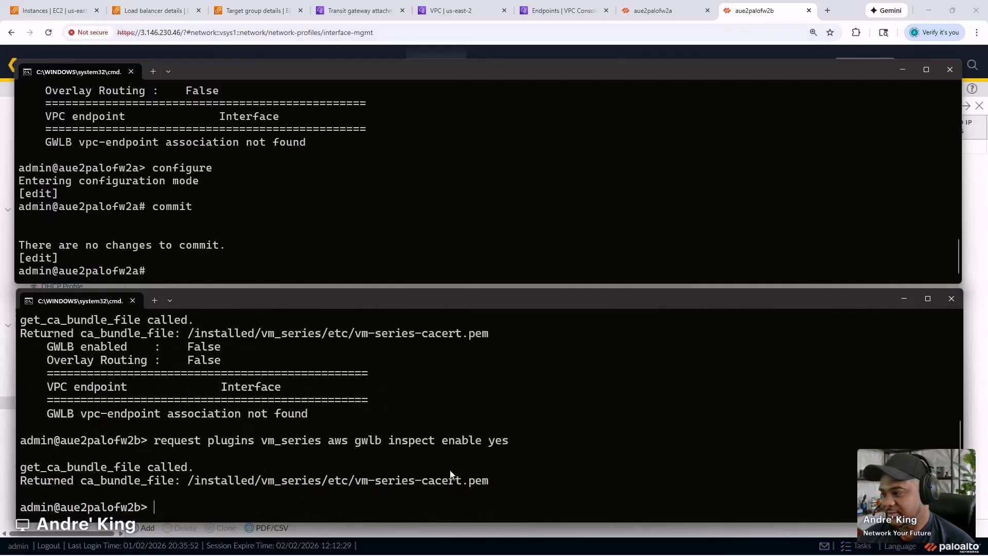
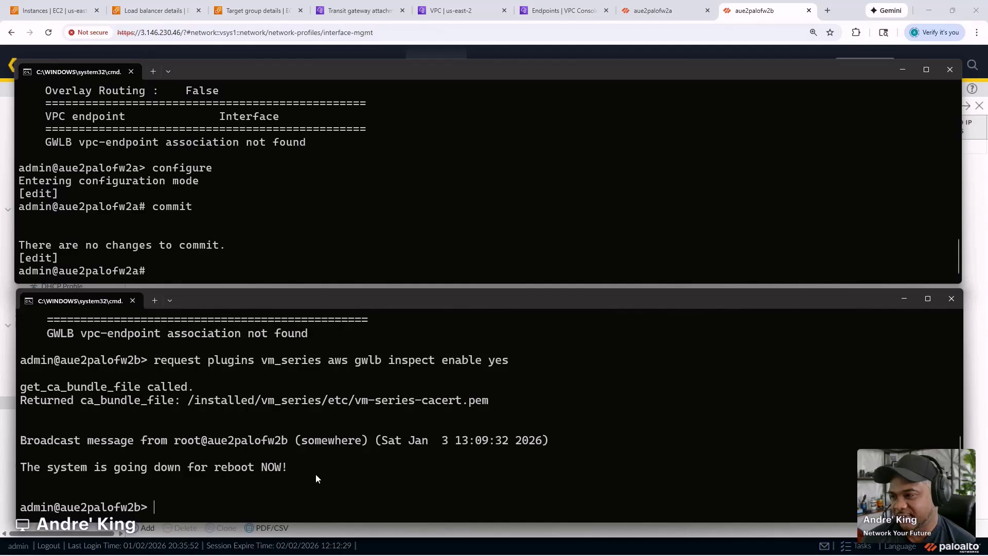
- Rerun 'show plugins vm_series aws gwlb' on aue2palofw2b and scroll through its empty output
key("Up")
key("Up")
key("Return")
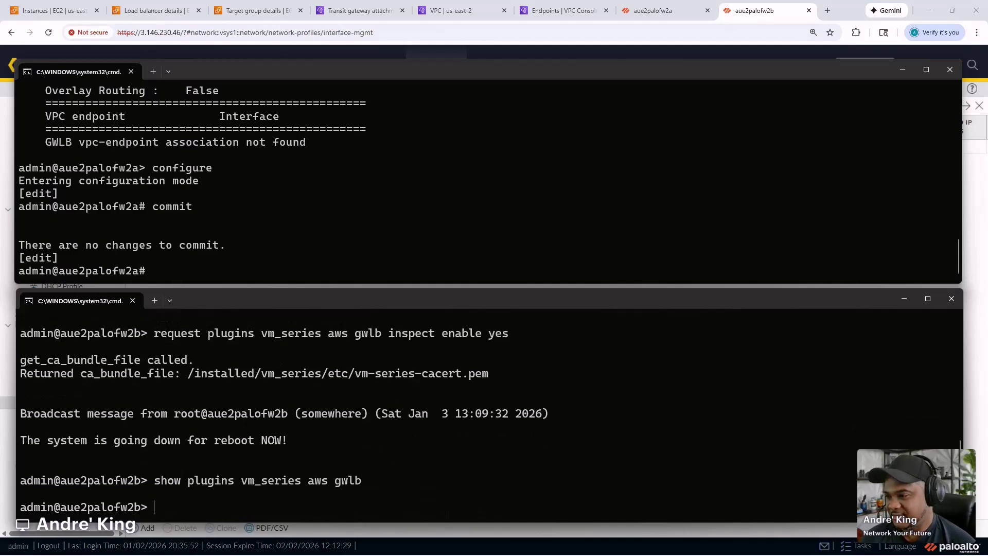
scroll(356, 464, "up", 3)
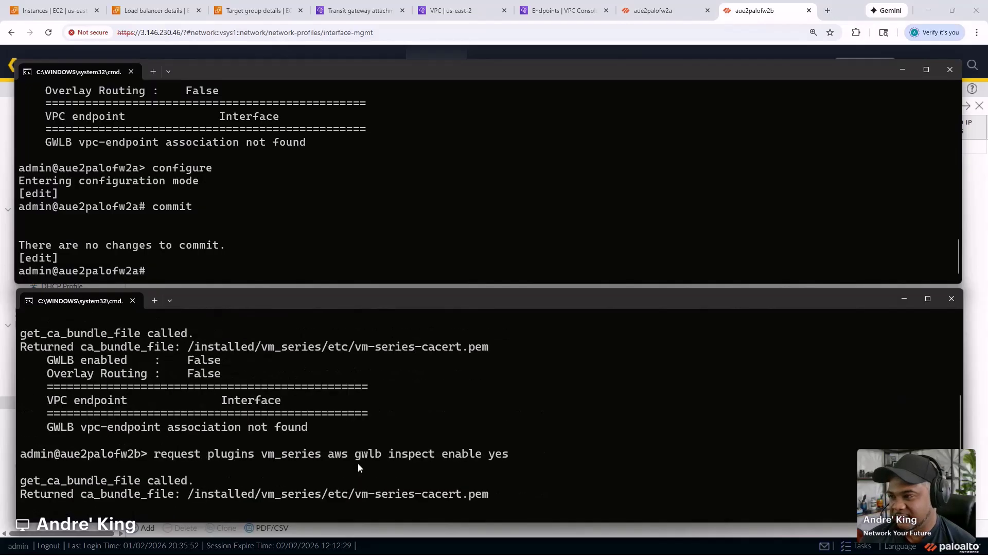
scroll(357, 462, "down", 3)
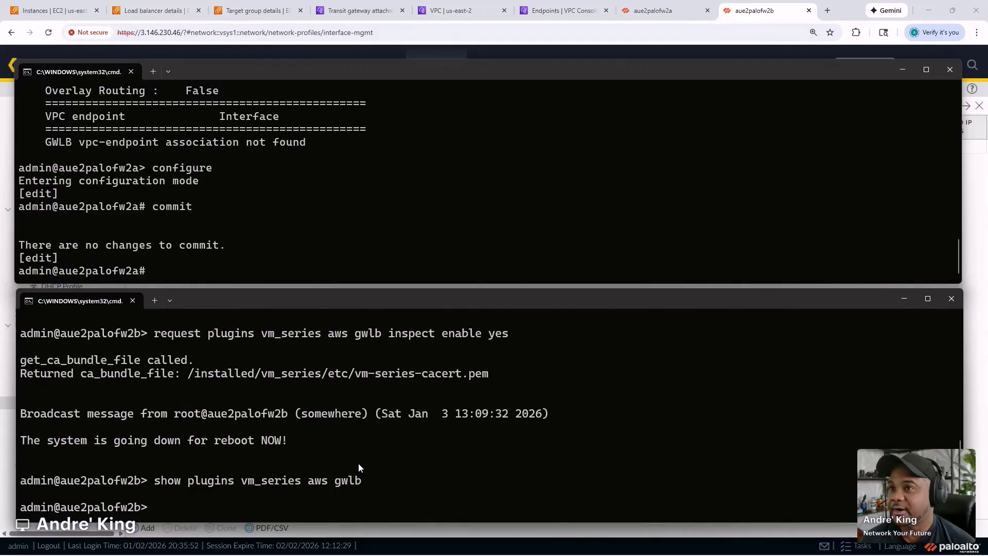
- Open the palo-gwlb-tg target group and refresh its registered targets, with 10.0.0.150 still unhealthy
left_click(113, 12)
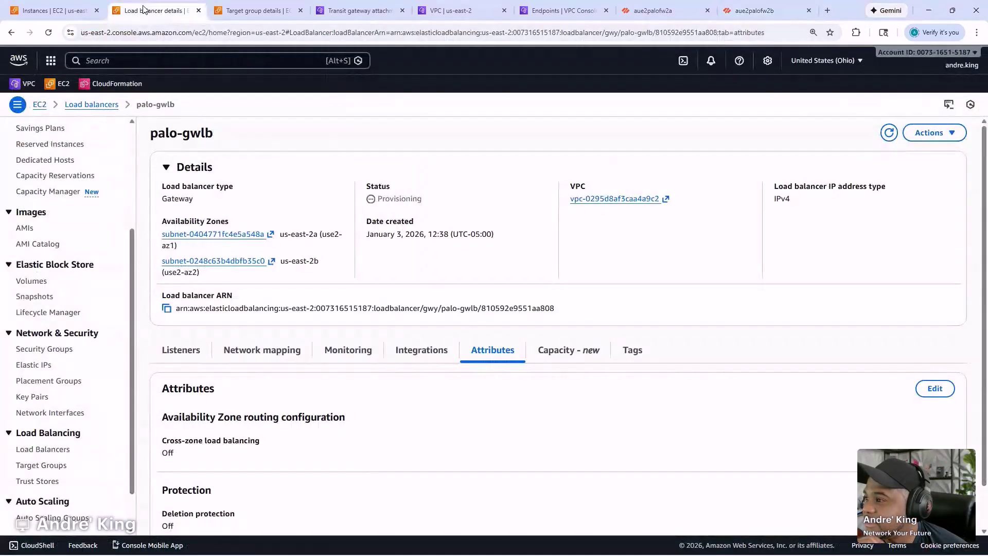
left_click(60, 10)
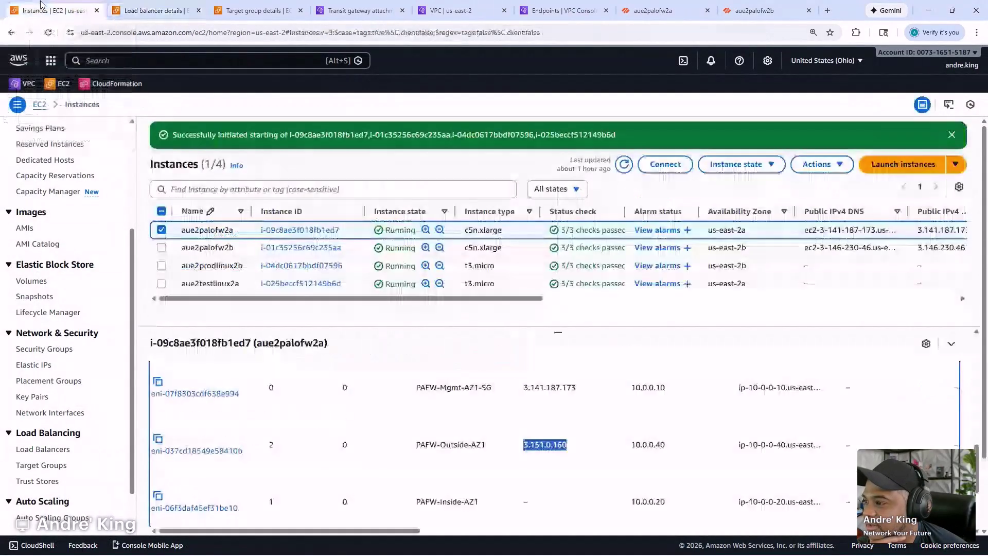
left_click(155, 10)
left_click(255, 10)
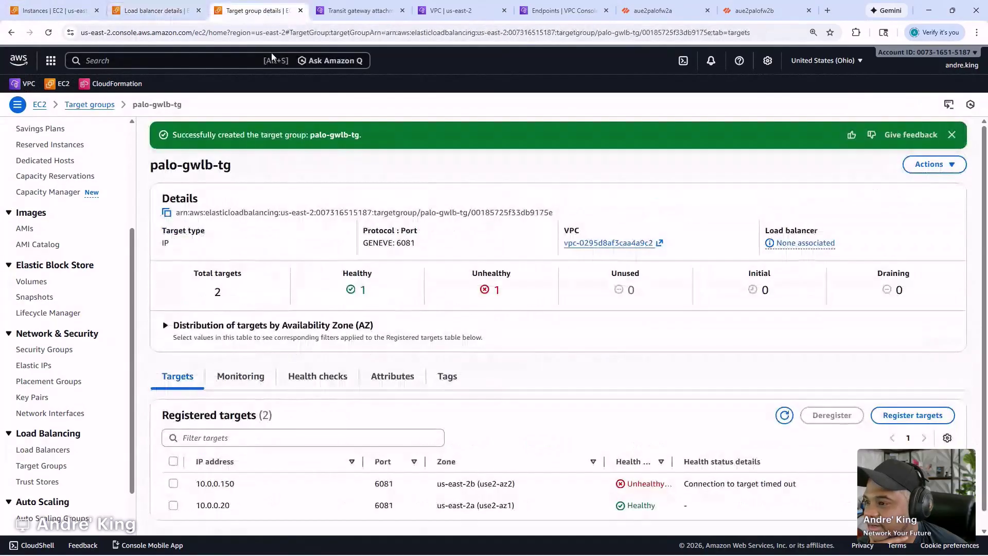
left_click(784, 416)
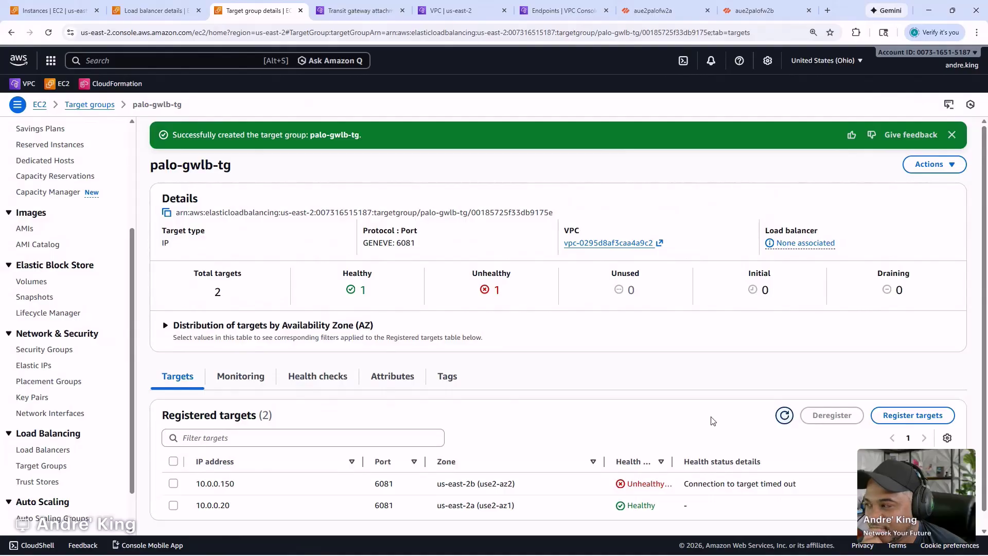
- Glance at the CLI notes, then bring both firewall terminals forward with fw2b focused
key("alt+Tab")
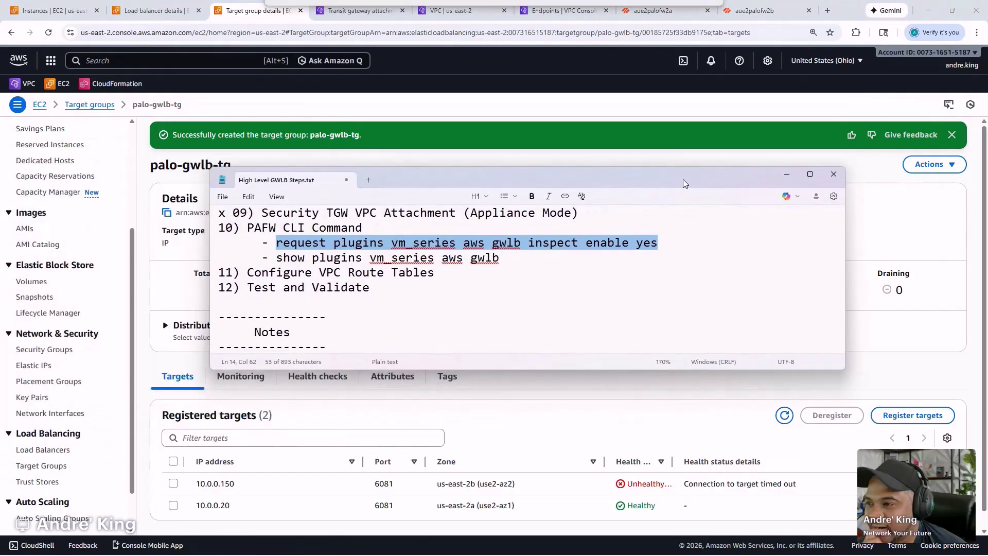
key("alt+Tab")
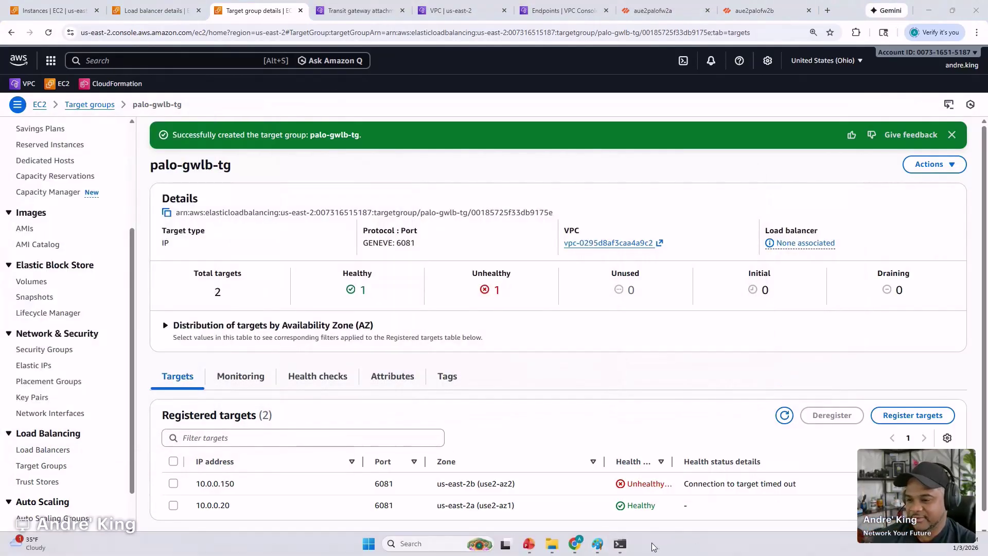
mouse_move(623, 546)
left_click(660, 499)
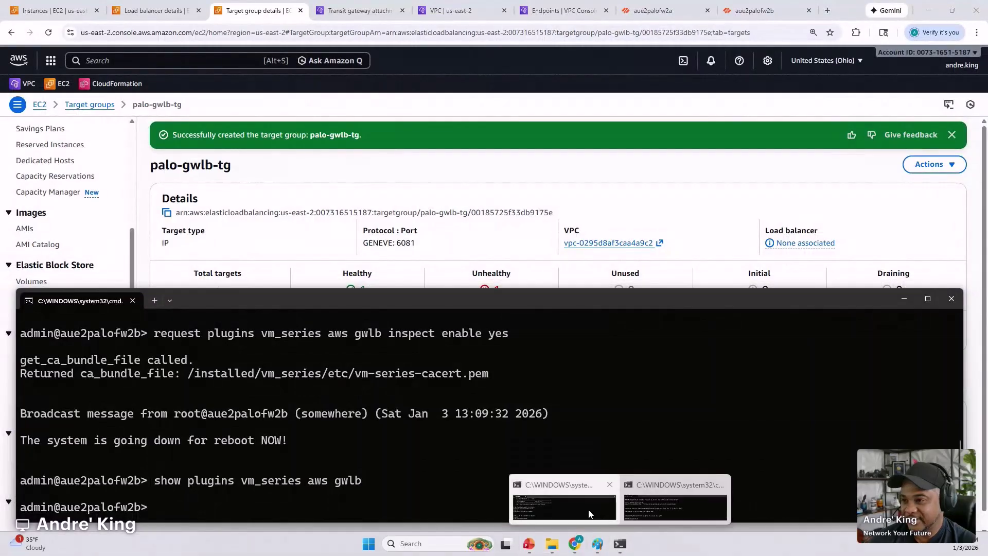
left_click(564, 500)
left_click(449, 425)
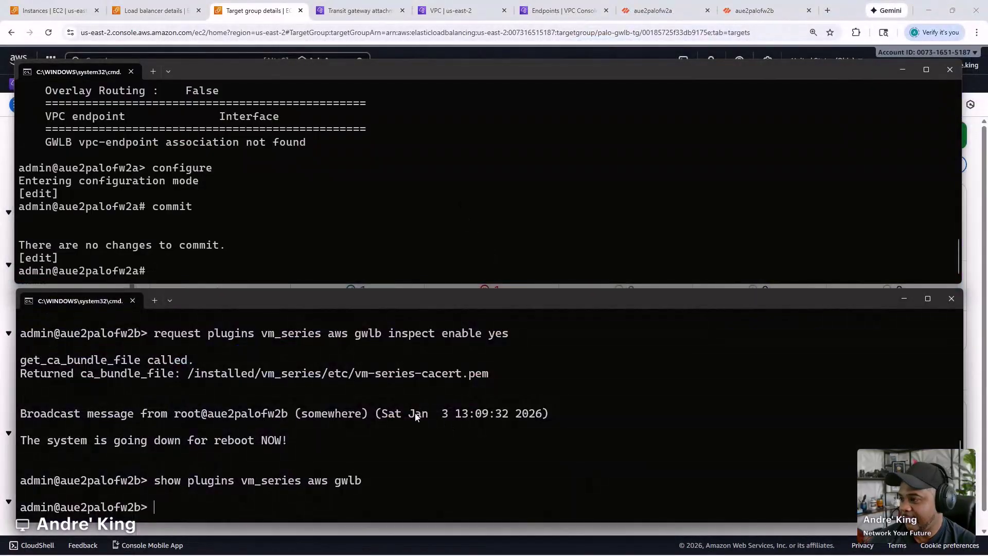
scroll(415, 412, "up", 1)
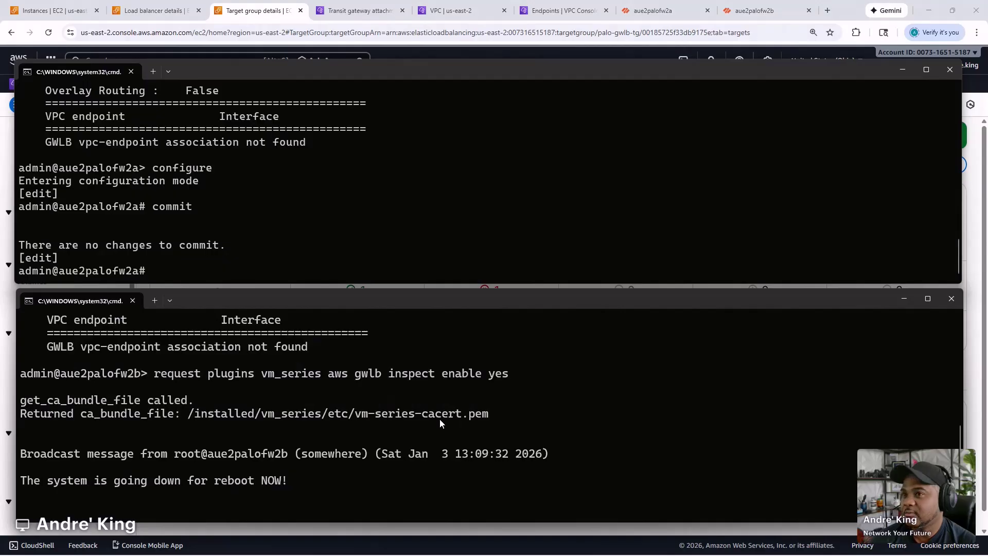
- On aue2palofw2b, check the System, Default Trusted CA and Custom certificate lists, all empty
left_click(771, 13)
left_click(486, 71)
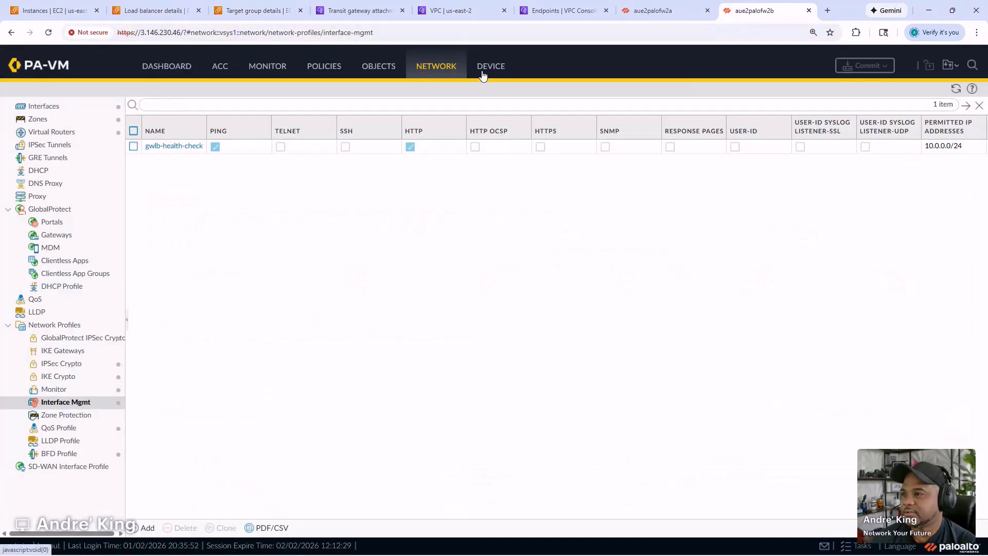
left_click(54, 324)
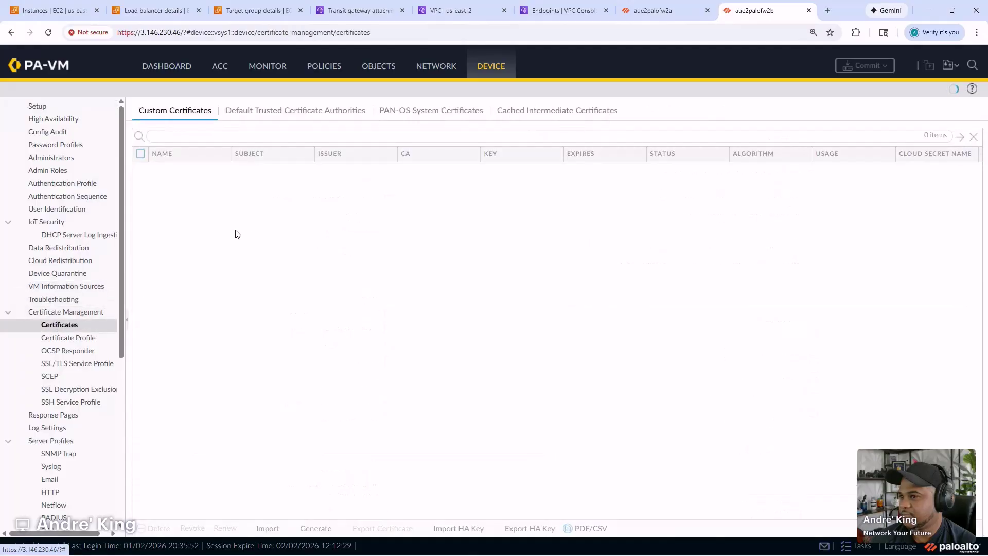
left_click(436, 112)
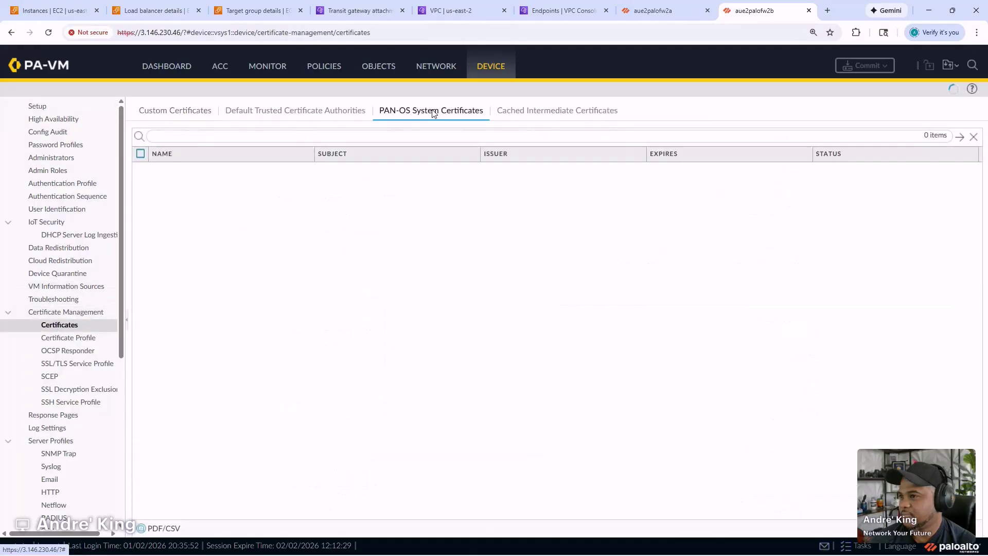
left_click(307, 119)
left_click(185, 120)
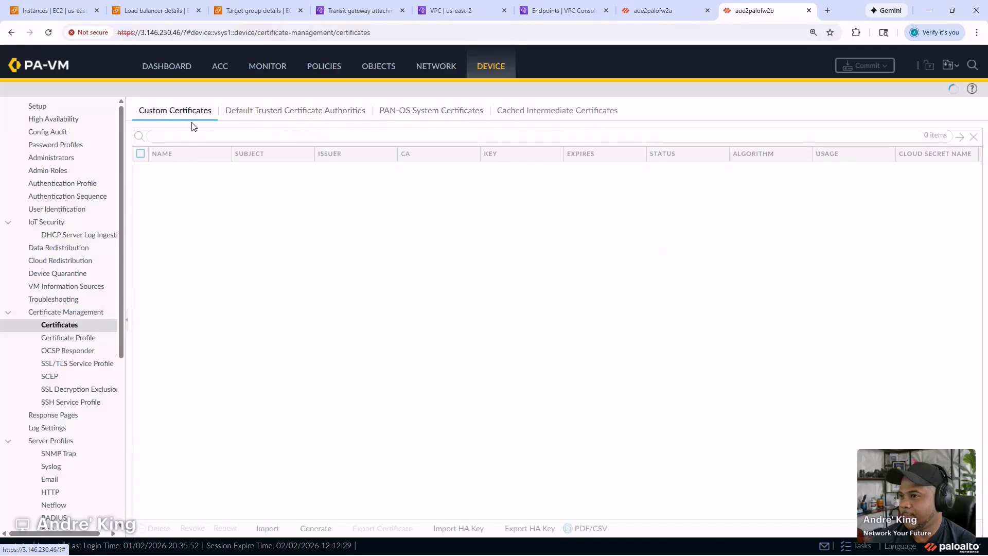
left_click(303, 111)
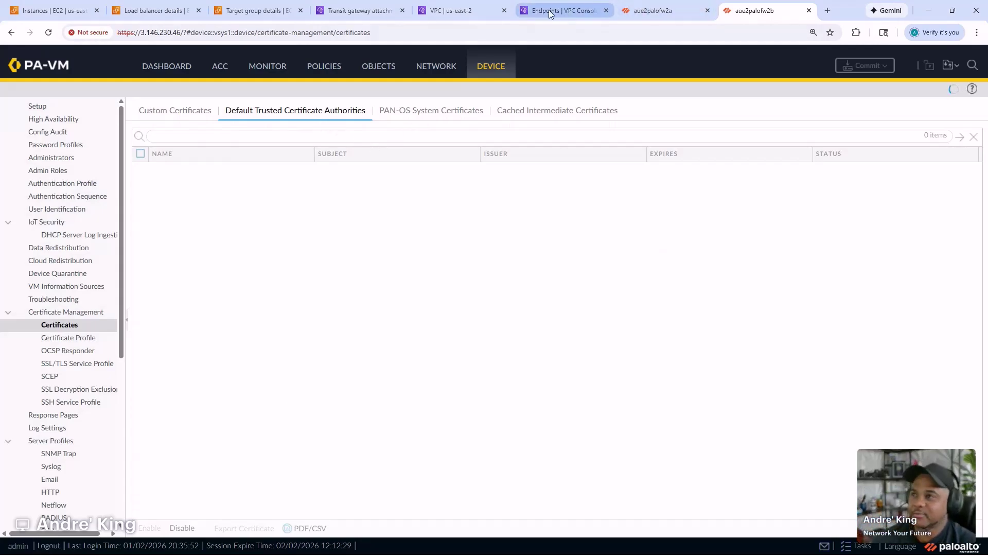
mouse_move(369, 555)
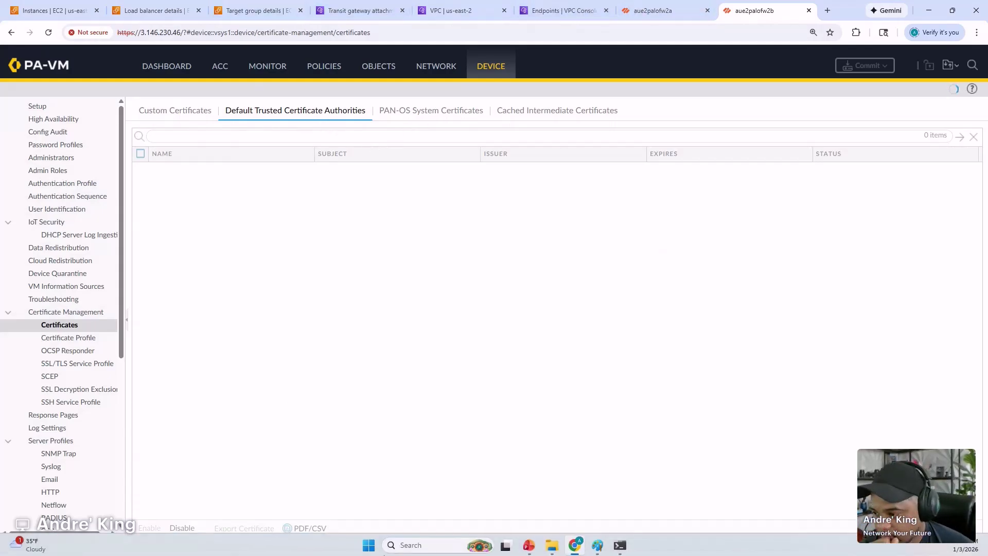
left_click(529, 548)
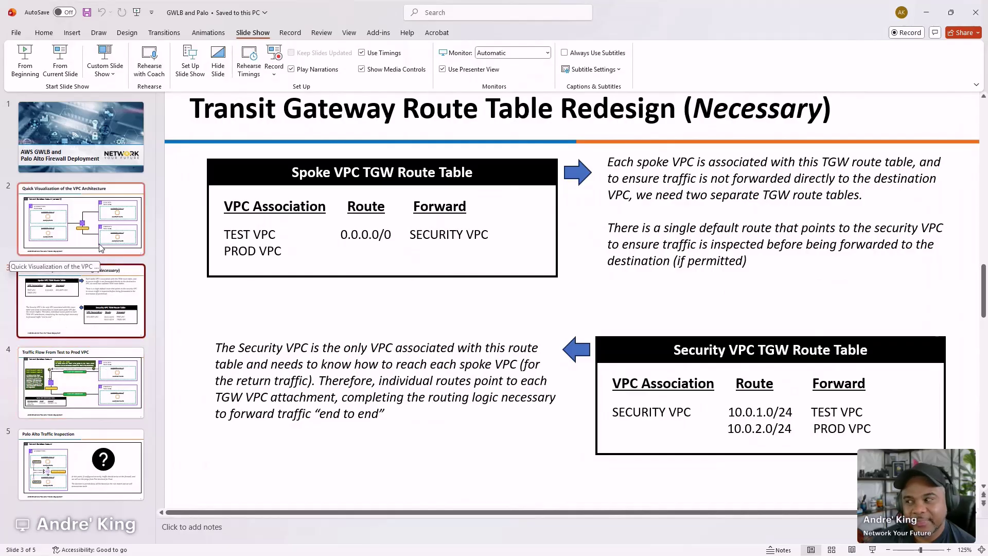
- Go to slide 5, Palo Alto Traffic Inspection, in the GWLB and Palo deck
left_click(68, 461)
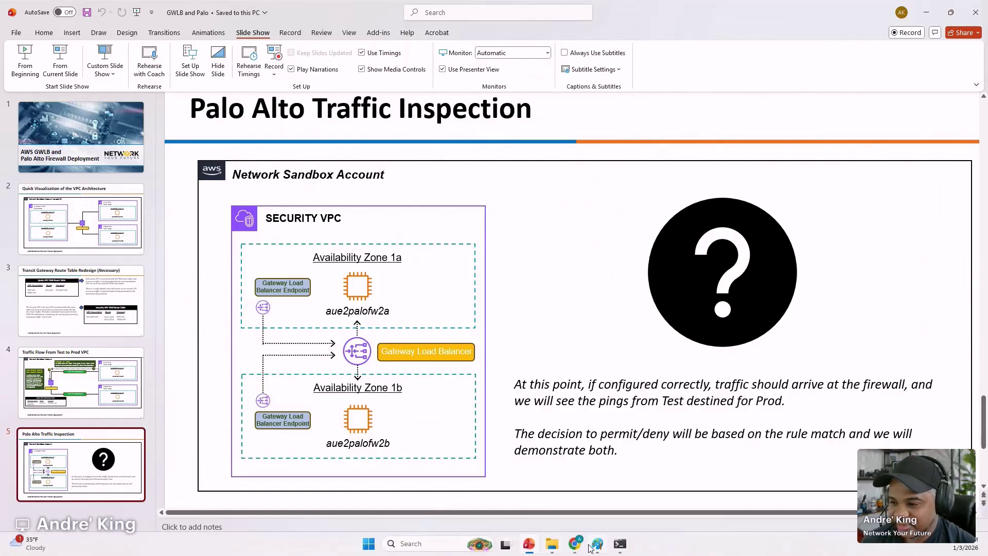
- Clear the Paint canvas and set up a black 9px pencil
left_click(597, 544)
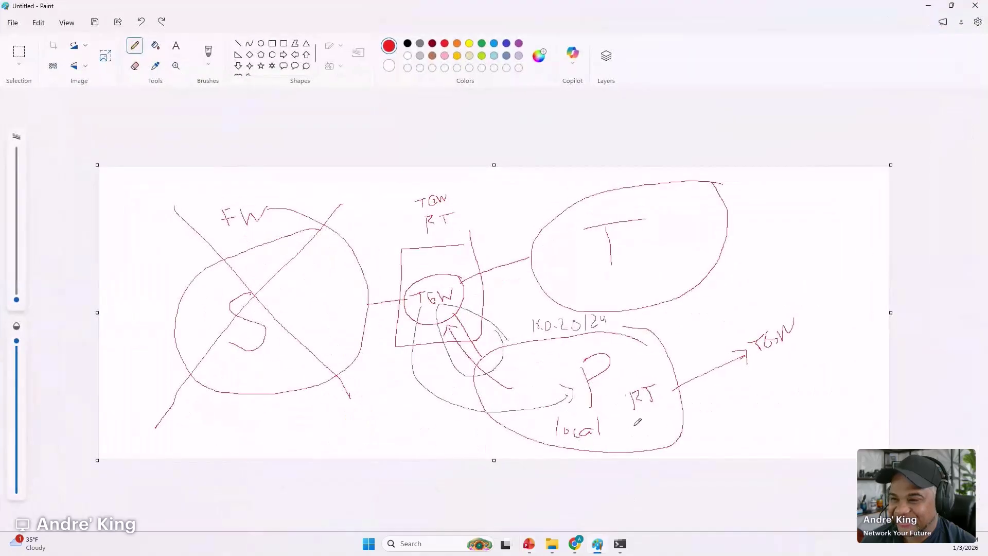
key("Delete")
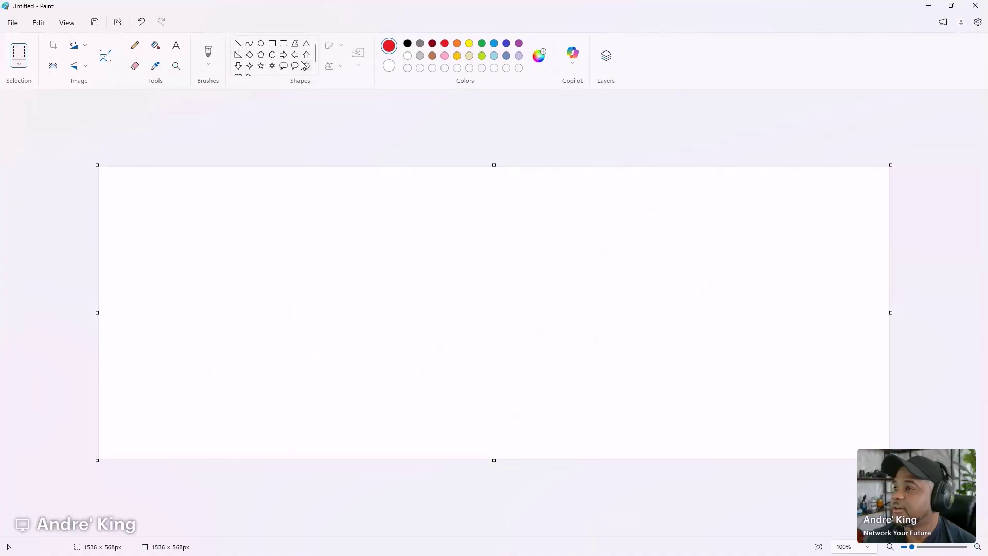
left_click(132, 50)
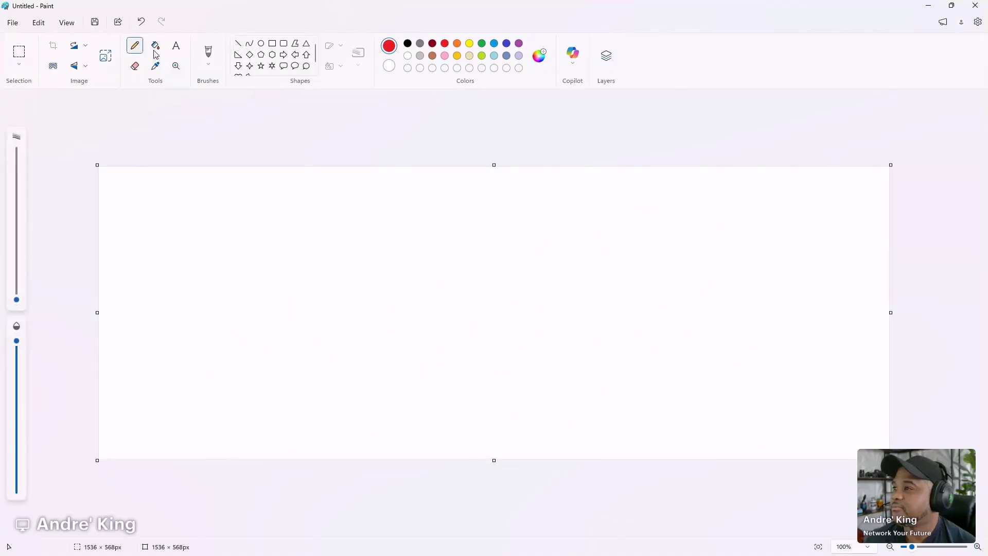
left_click(209, 64)
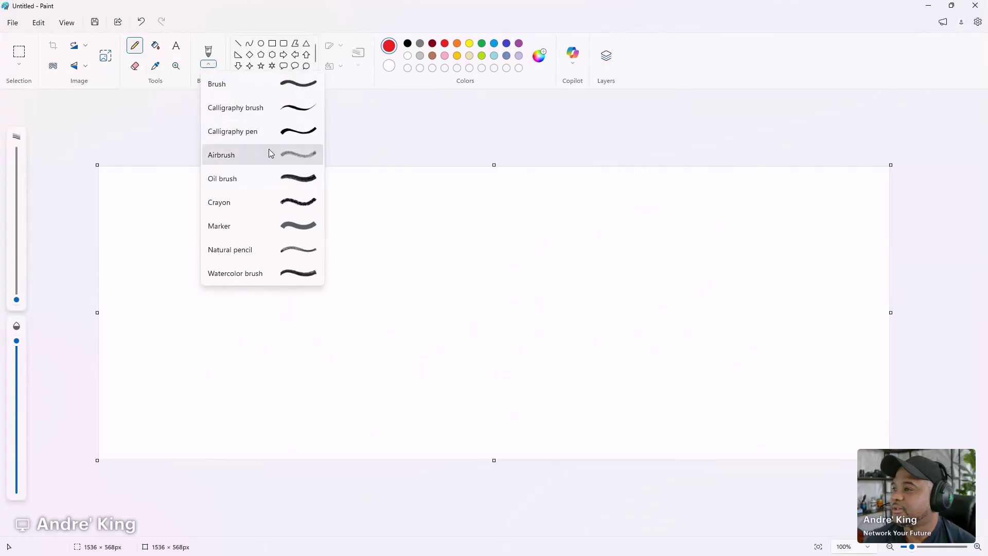
left_click(17, 297)
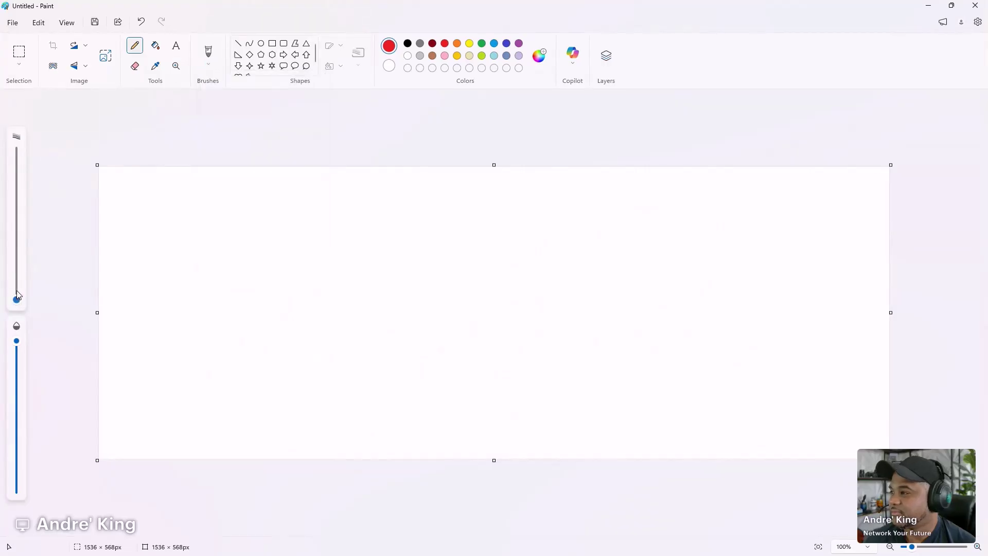
left_click_drag(17, 299, 17, 274)
left_click_drag(175, 212, 179, 238)
key("ctrl+z")
left_click_drag(18, 274, 21, 290)
left_click(408, 45)
- Sketch a Test box linked to a TGW circle, labelling the link 'TGW VPC attachment'
left_click(556, 229)
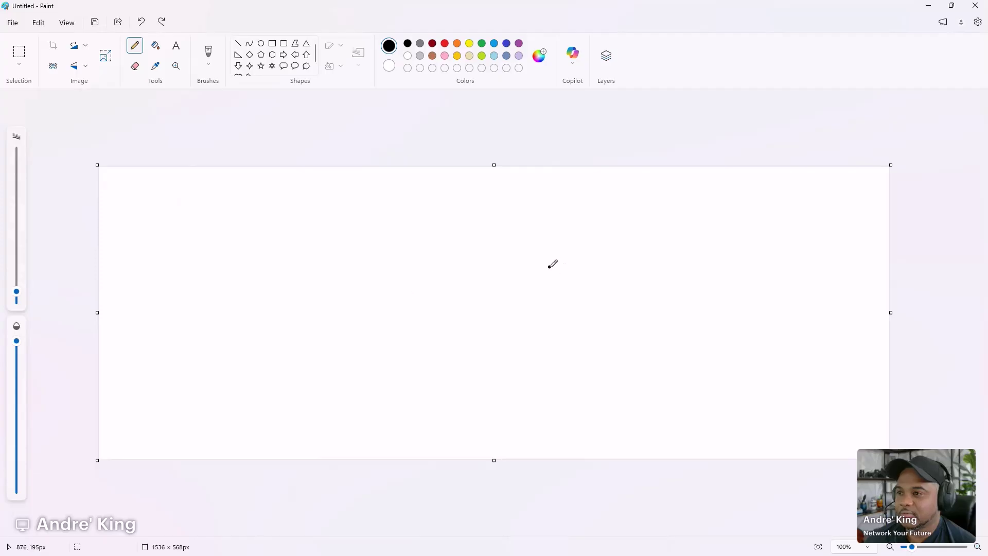
mouse_move(725, 206)
left_mouse_down()
mouse_move(595, 304)
mouse_move(746, 264)
mouse_move(735, 200)
left_mouse_up()
mouse_move(643, 249)
left_mouse_down()
mouse_move(641, 273)
mouse_move(661, 239)
mouse_move(683, 271)
left_mouse_up()
mouse_move(704, 234)
left_mouse_down()
mouse_move(711, 273)
mouse_move(715, 255)
left_mouse_up()
mouse_move(494, 245)
left_mouse_down()
mouse_move(405, 288)
mouse_move(494, 245)
left_mouse_up()
mouse_move(437, 284)
left_mouse_down()
mouse_move(490, 277)
mouse_move(501, 256)
left_mouse_up()
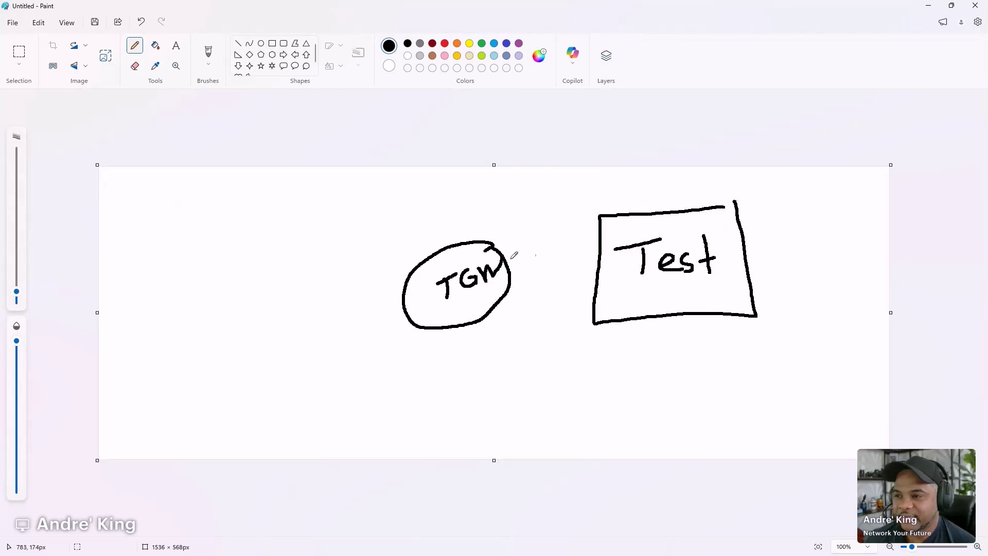
mouse_move(598, 261)
left_mouse_down()
mouse_move(510, 276)
mouse_move(541, 242)
mouse_move(544, 258)
mouse_move(553, 240)
mouse_move(547, 252)
mouse_move(570, 259)
left_mouse_up()
mouse_move(530, 214)
left_mouse_down()
mouse_move(531, 229)
mouse_move(549, 211)
mouse_move(550, 221)
mouse_move(577, 206)
left_mouse_up()
mouse_move(539, 292)
left_mouse_down()
mouse_move(543, 303)
mouse_move(552, 289)
mouse_move(557, 298)
left_mouse_up()
left_click_drag(546, 294, 565, 297)
mouse_move(572, 276)
left_mouse_down()
mouse_move(573, 297)
mouse_move(573, 287)
left_mouse_up()
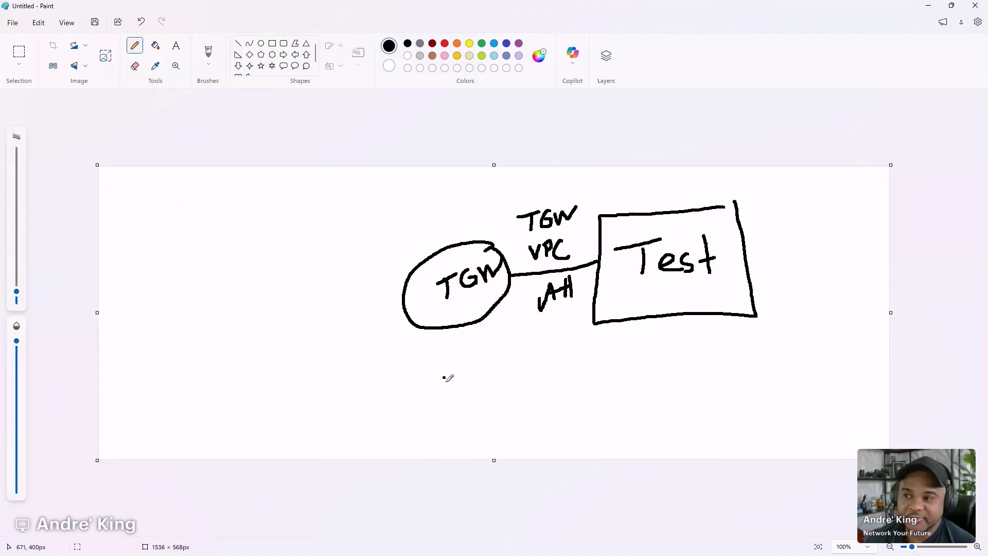
- Add boxes below the TGW circle and Test box, labelling one Prod, plus a curved route line
mouse_move(479, 349)
left_mouse_down()
mouse_move(415, 353)
mouse_move(484, 395)
mouse_move(480, 349)
left_mouse_up()
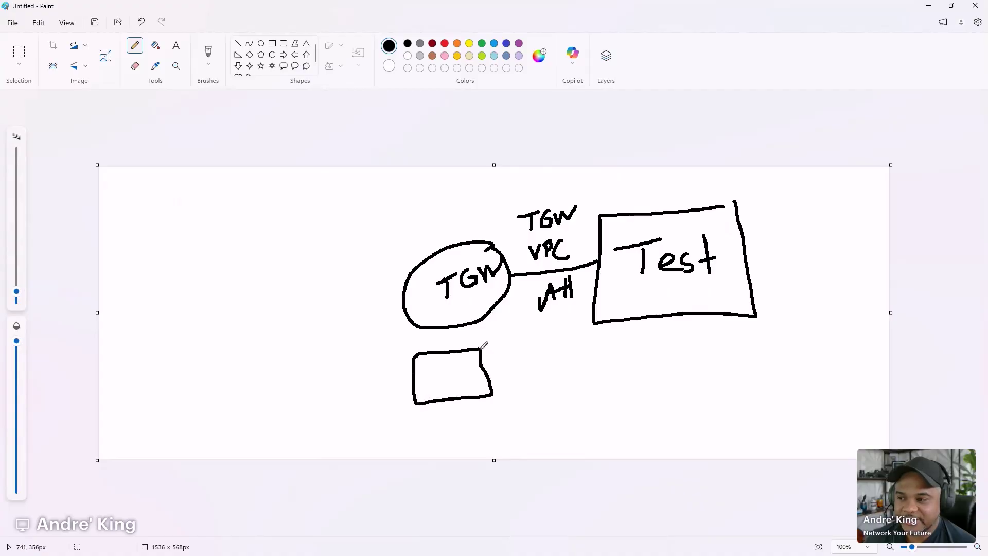
left_click(722, 331)
mouse_move(736, 349)
left_mouse_down()
mouse_move(613, 412)
mouse_move(732, 359)
left_mouse_up()
mouse_move(638, 380)
left_mouse_down()
mouse_move(650, 387)
mouse_move(643, 378)
mouse_move(710, 372)
mouse_move(710, 359)
mouse_move(713, 392)
left_mouse_up()
left_click(449, 368)
mouse_move(449, 368)
left_mouse_down()
mouse_move(430, 375)
mouse_move(331, 283)
mouse_move(332, 310)
left_mouse_up()
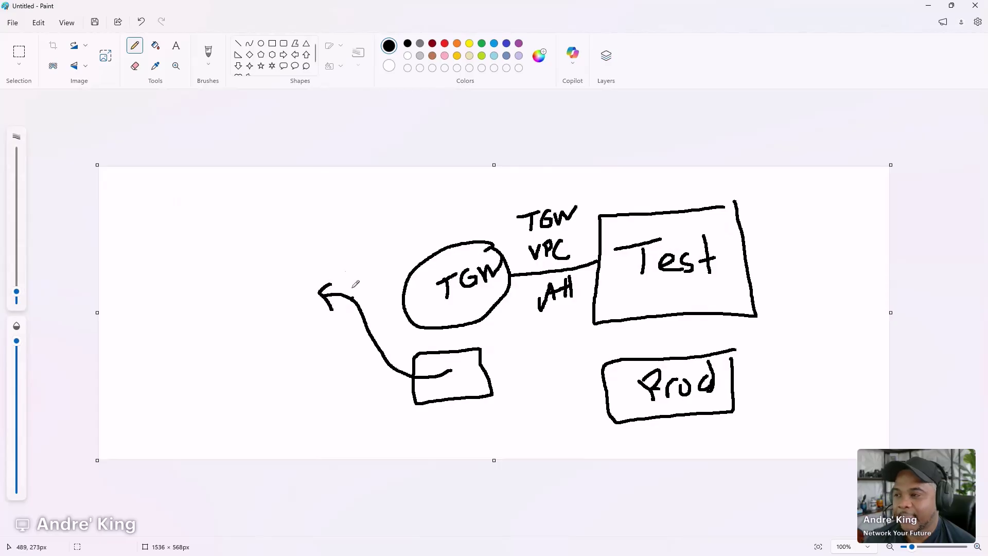
- Extend a line left from TGW, circle 'TGW VPC' with a return arrow, and start a left box
left_click_drag(406, 289, 251, 292)
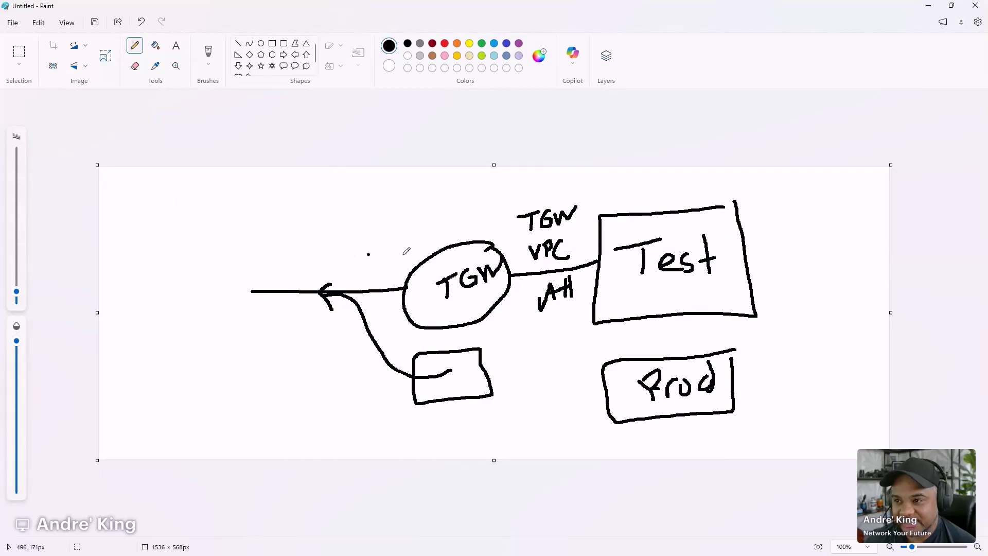
mouse_move(551, 194)
left_mouse_down()
mouse_move(546, 265)
mouse_move(593, 243)
mouse_move(549, 194)
left_mouse_up()
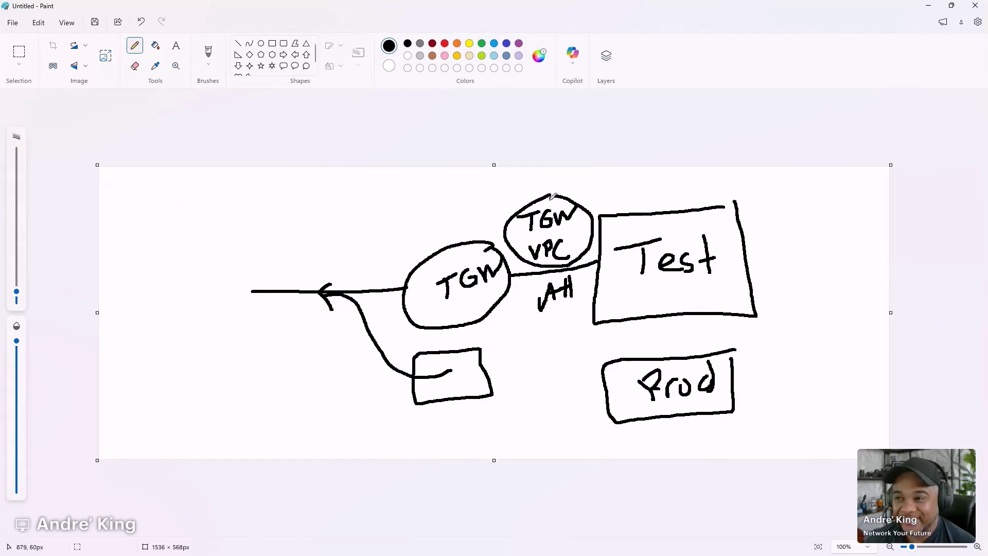
mouse_move(511, 221)
left_mouse_down()
mouse_move(386, 216)
mouse_move(359, 251)
mouse_move(376, 253)
left_mouse_up()
mouse_move(129, 211)
left_mouse_down()
mouse_move(249, 208)
mouse_move(248, 389)
mouse_move(109, 397)
mouse_move(99, 323)
left_mouse_up()
- Complete the left box with two inner rectangles labelled ENI, each with an arrow
left_click_drag(100, 263, 121, 210)
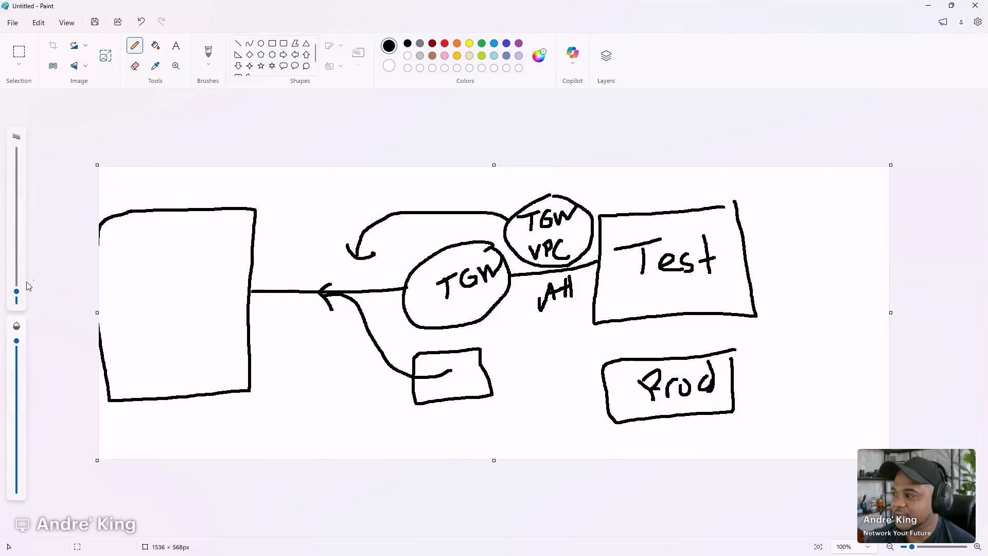
left_click_drag(16, 291, 17, 295)
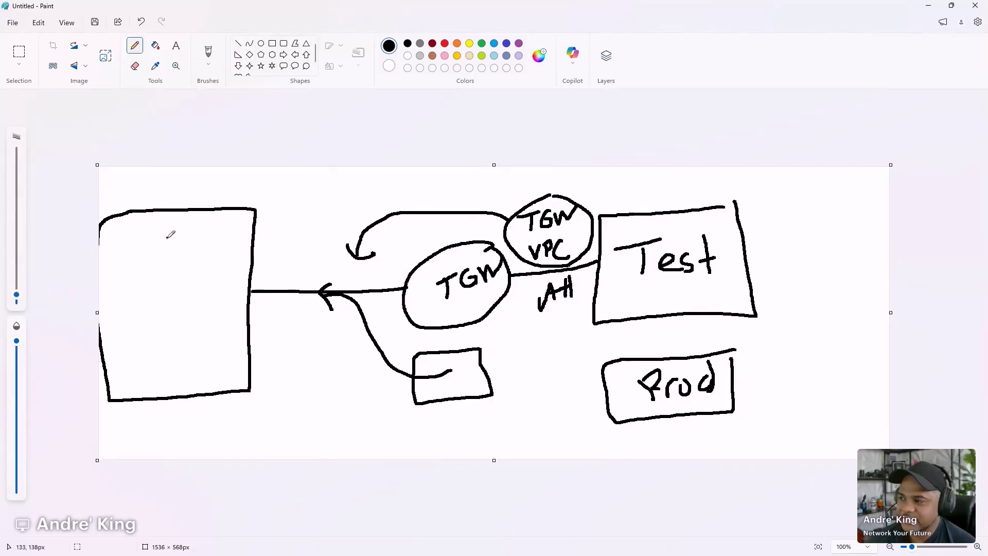
mouse_move(181, 229)
left_mouse_down()
mouse_move(147, 252)
mouse_move(187, 261)
mouse_move(187, 237)
left_mouse_up()
mouse_move(190, 327)
left_mouse_down()
mouse_move(180, 369)
mouse_move(193, 332)
left_mouse_up()
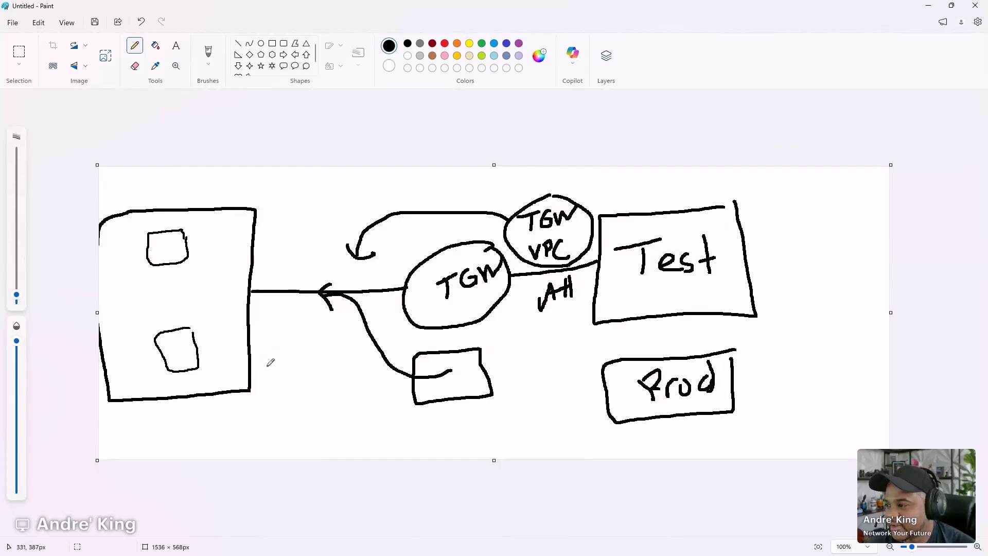
mouse_move(274, 369)
left_mouse_down()
mouse_move(199, 337)
mouse_move(204, 354)
left_mouse_up()
mouse_move(244, 410)
left_mouse_down()
mouse_move(234, 414)
mouse_move(248, 427)
mouse_move(264, 408)
mouse_move(275, 423)
left_mouse_up()
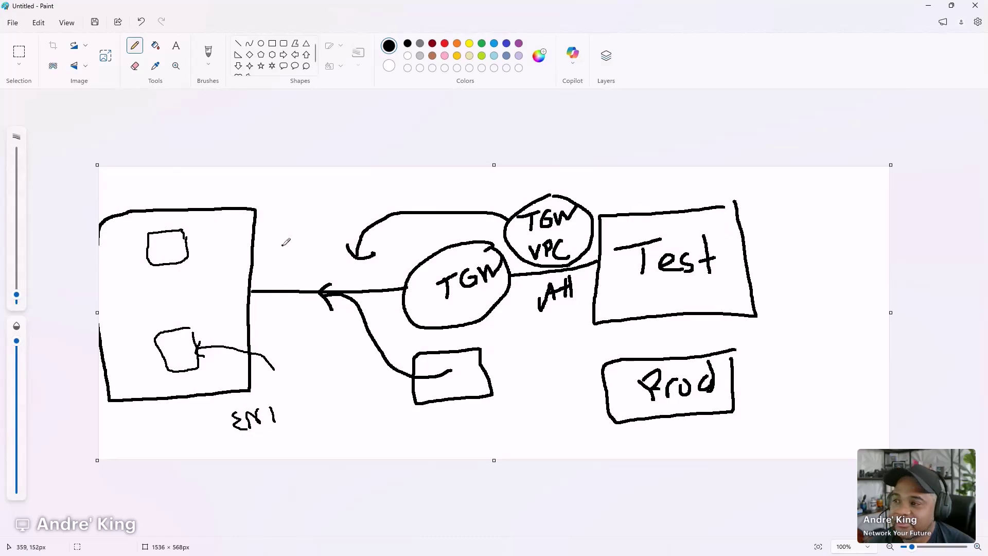
mouse_move(276, 233)
left_mouse_down()
mouse_move(192, 249)
mouse_move(202, 253)
left_mouse_up()
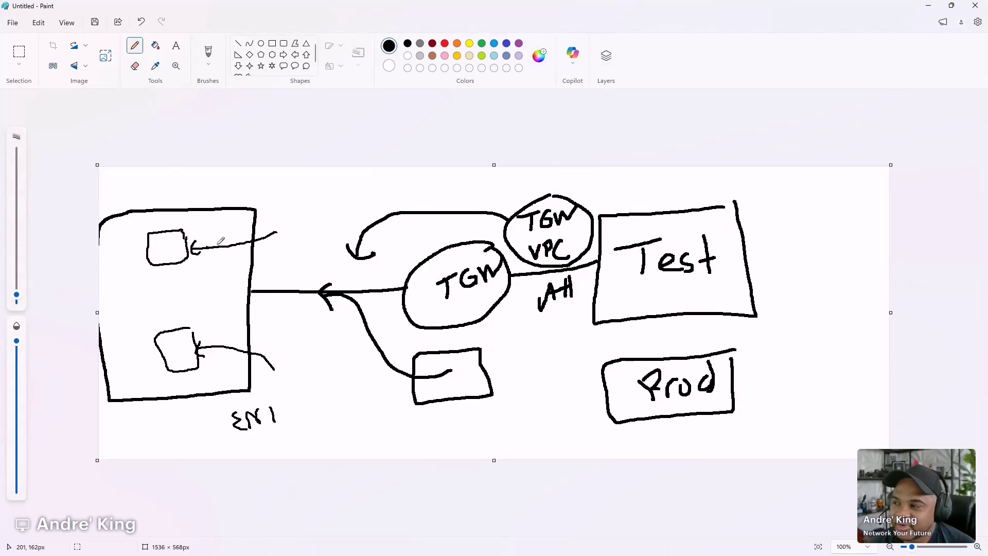
mouse_move(293, 210)
left_mouse_down()
mouse_move(284, 215)
mouse_move(297, 227)
left_mouse_up()
mouse_move(299, 225)
left_mouse_down()
mouse_move(311, 210)
mouse_move(317, 223)
left_mouse_up()
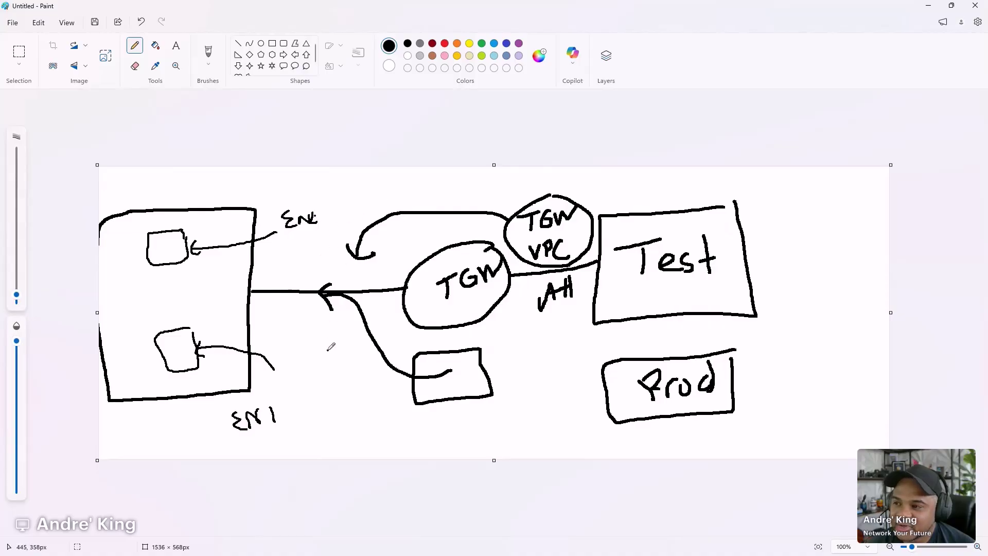
- Label the box '+GWLBe', add small circles and arrows, then erase the whole canvas
mouse_move(139, 298)
left_mouse_down()
mouse_move(144, 308)
mouse_move(195, 280)
mouse_move(214, 291)
mouse_move(220, 277)
mouse_move(225, 285)
mouse_move(211, 292)
left_mouse_up()
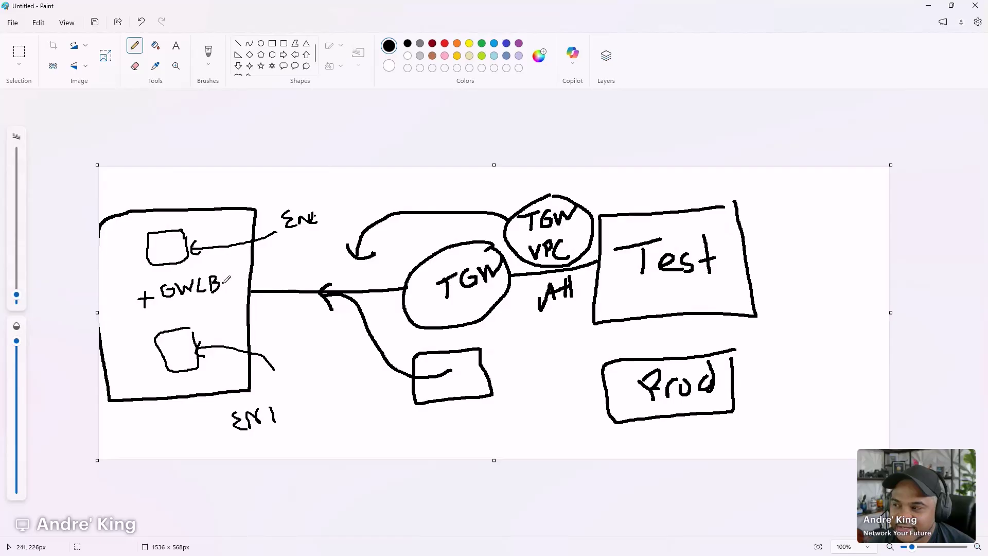
left_click_drag(223, 281, 234, 284)
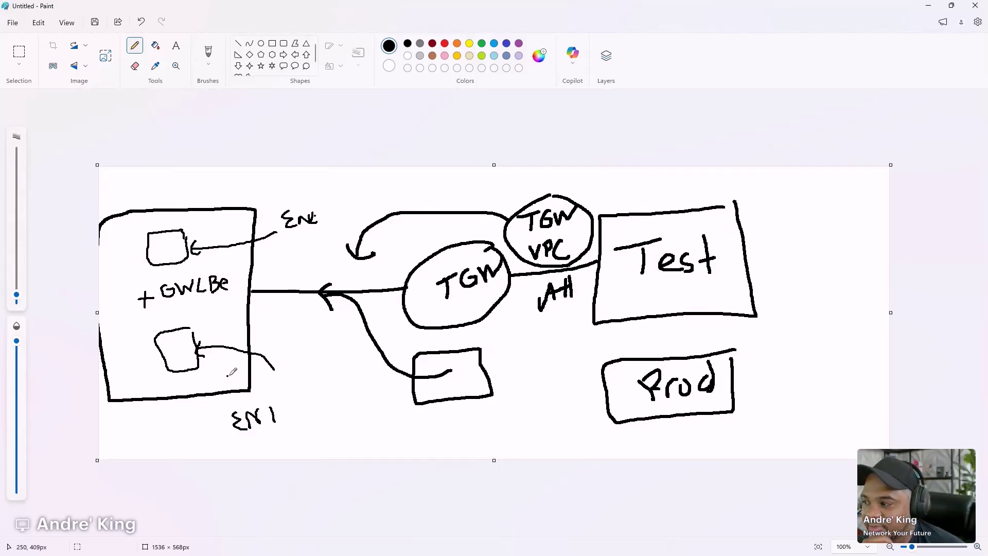
left_click_drag(221, 373, 220, 374)
mouse_move(225, 207)
left_mouse_down()
mouse_move(220, 223)
mouse_move(228, 208)
left_mouse_up()
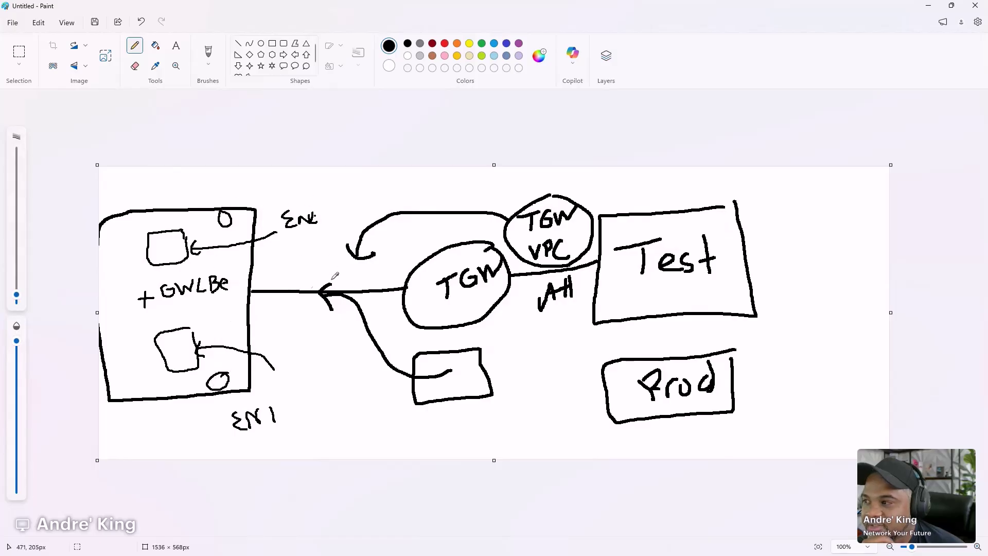
left_click_drag(282, 189, 230, 196)
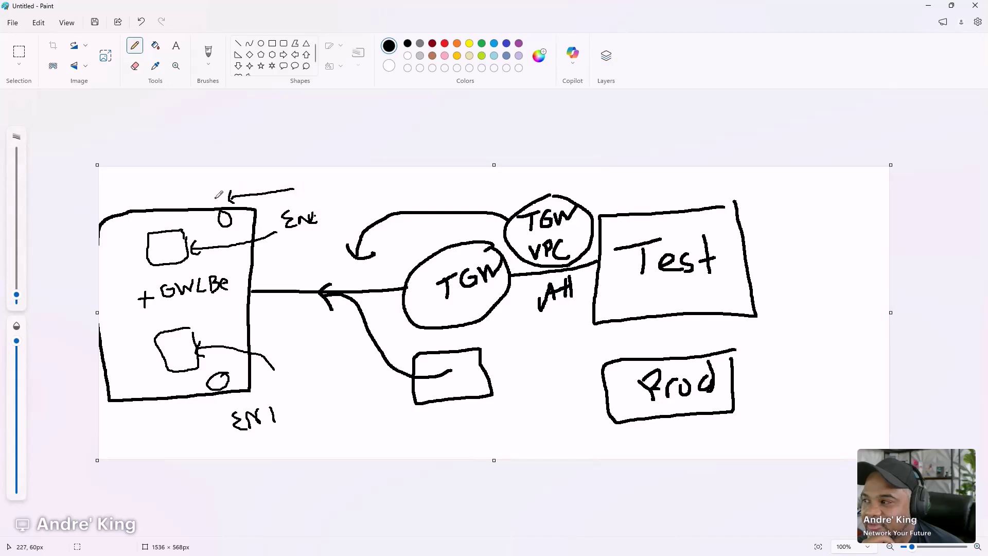
left_click_drag(217, 197, 178, 216)
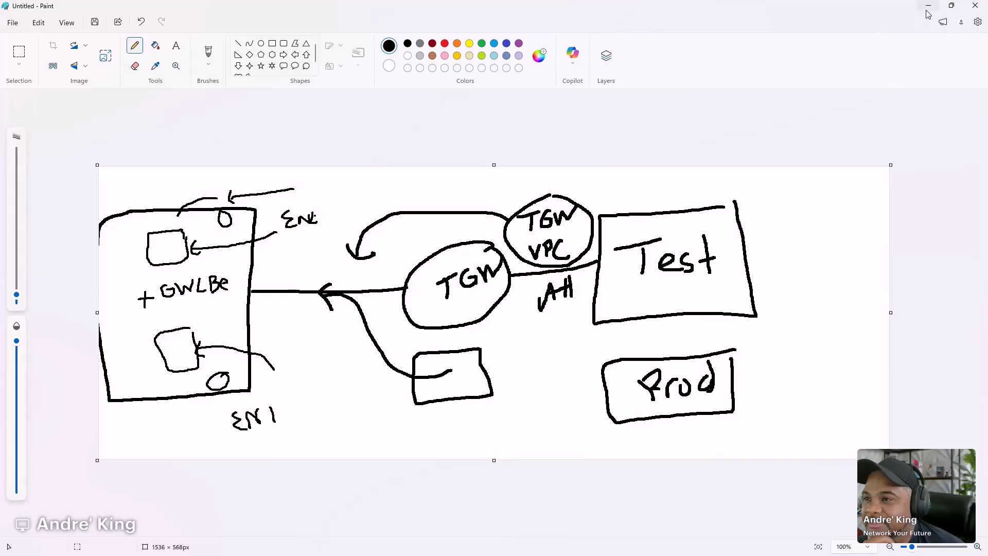
key("ctrl+a")
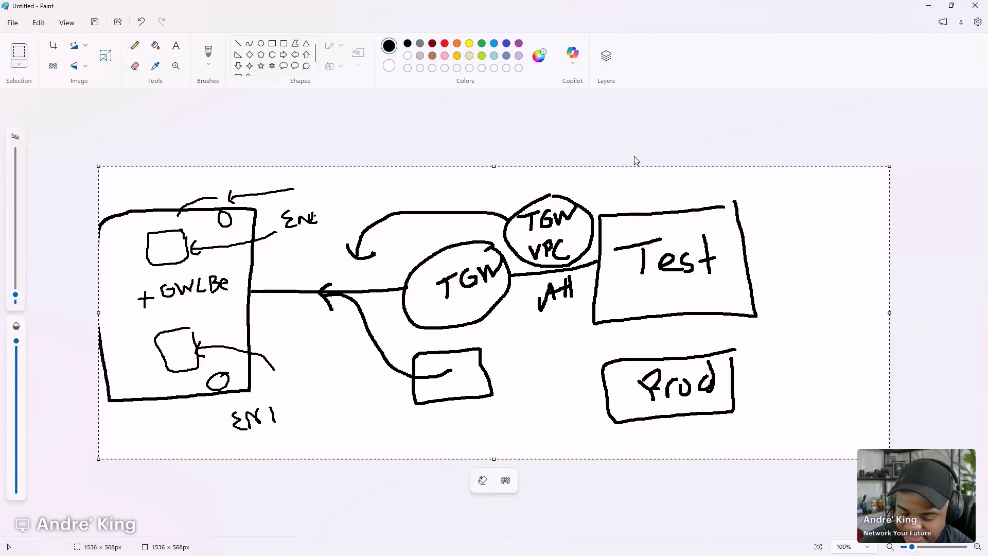
key("Delete")
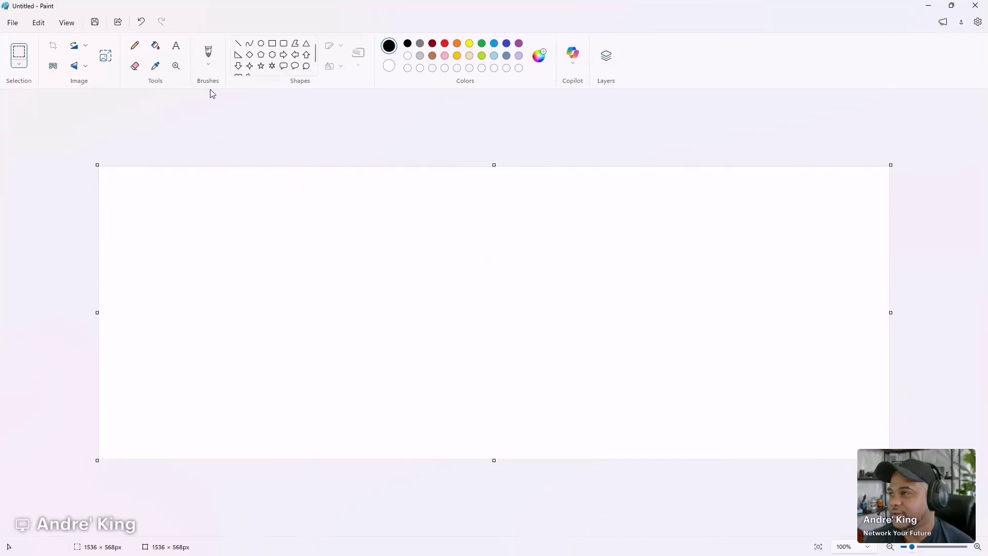
- Add a text box reading 'TGW' and '10.0.1.0/24 > gwlbe (specific az)'
left_click(176, 45)
left_click_drag(191, 194, 617, 374)
type("TGW")
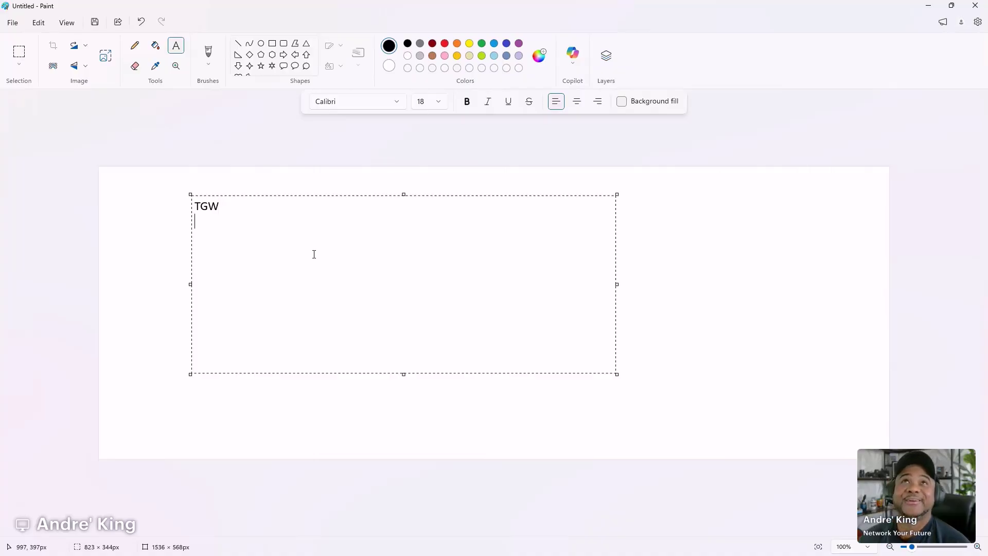
key("Return")
type("10.0.1.0/")
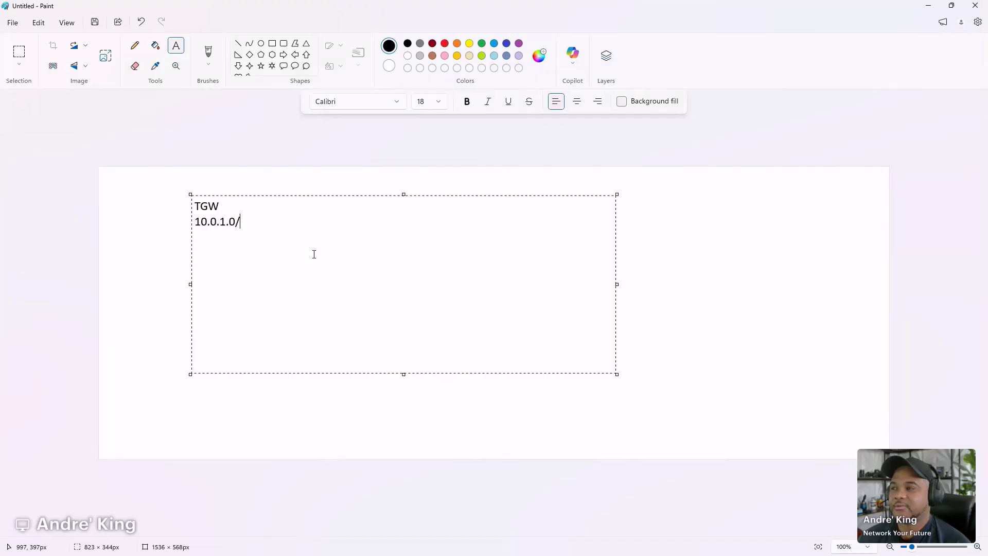
type("24 > gwlbe (specific az)")
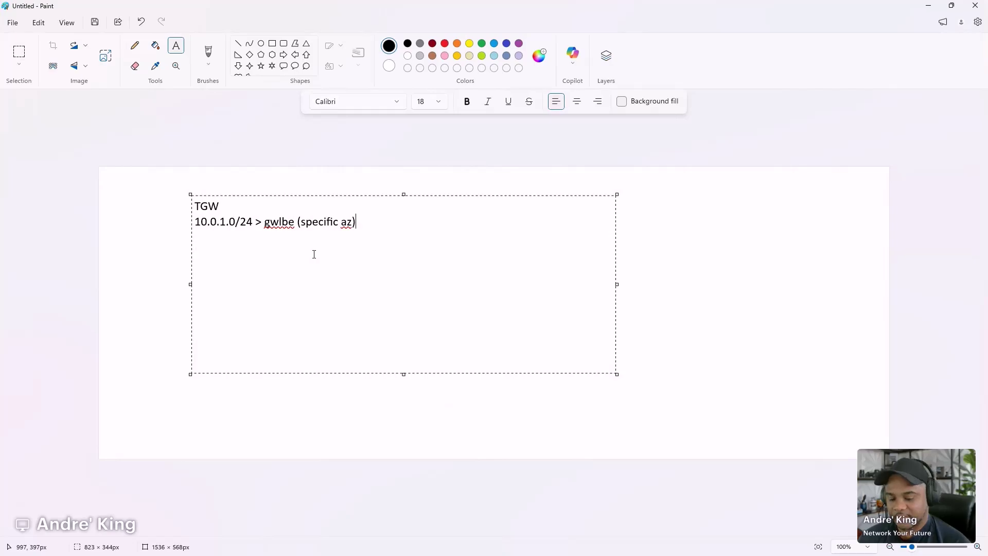
- Duplicate the route as 10.0.2.0/24, then add '** 0.0.0.0/0 (outside fw)' and 'gwlbe'
key("shift+Up")
key("ctrl+c")
key("Down")
key("ctrl+v")
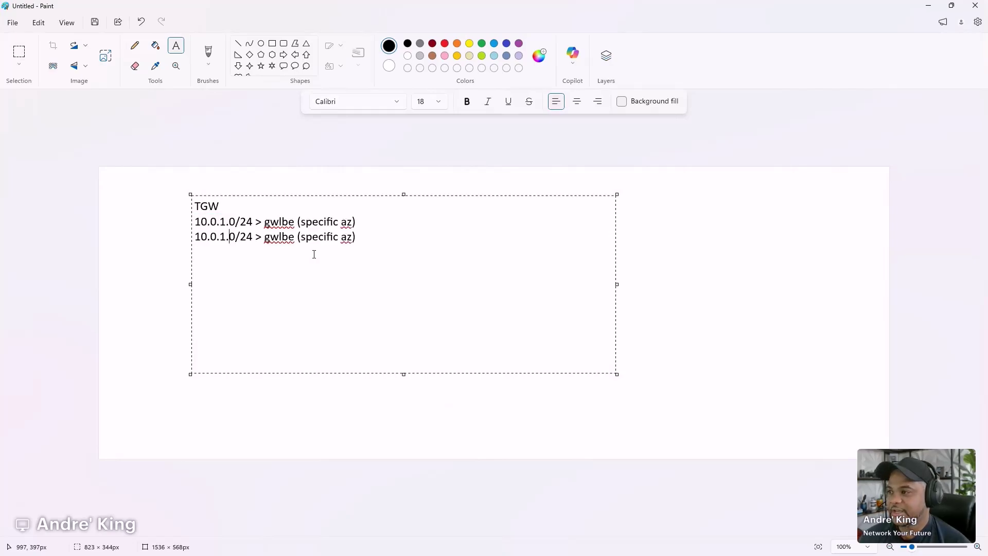
key("BackSpace")
type("2")
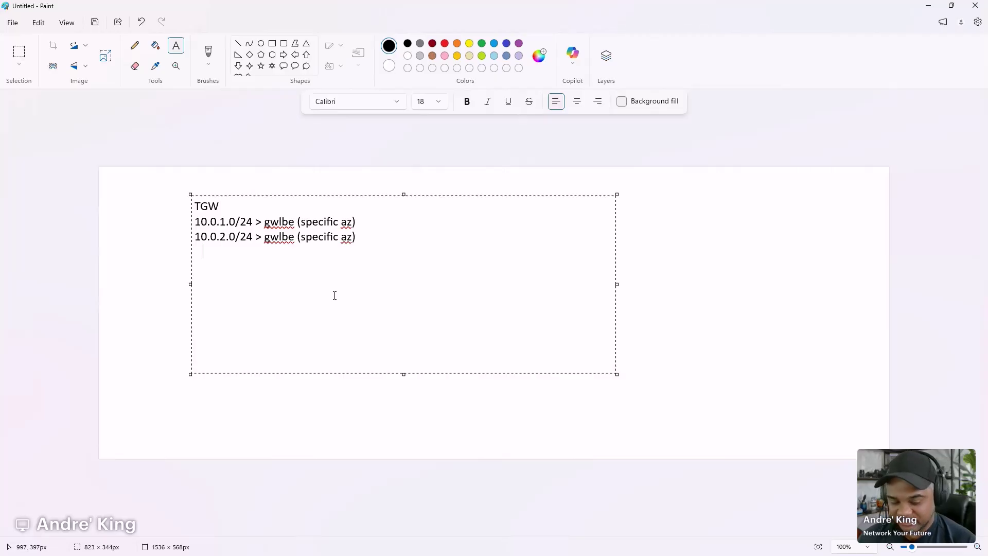
type("** ")
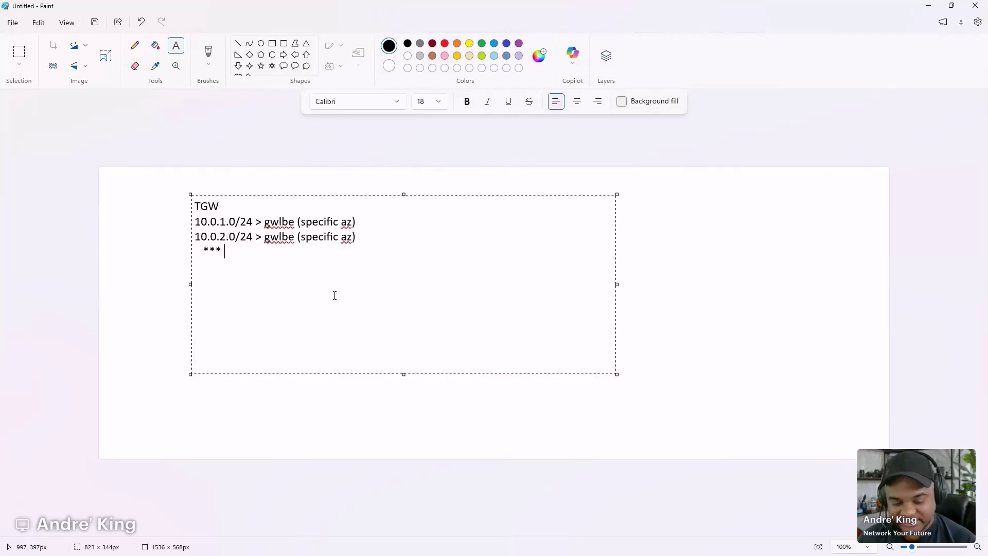
type("0.0.0.0")
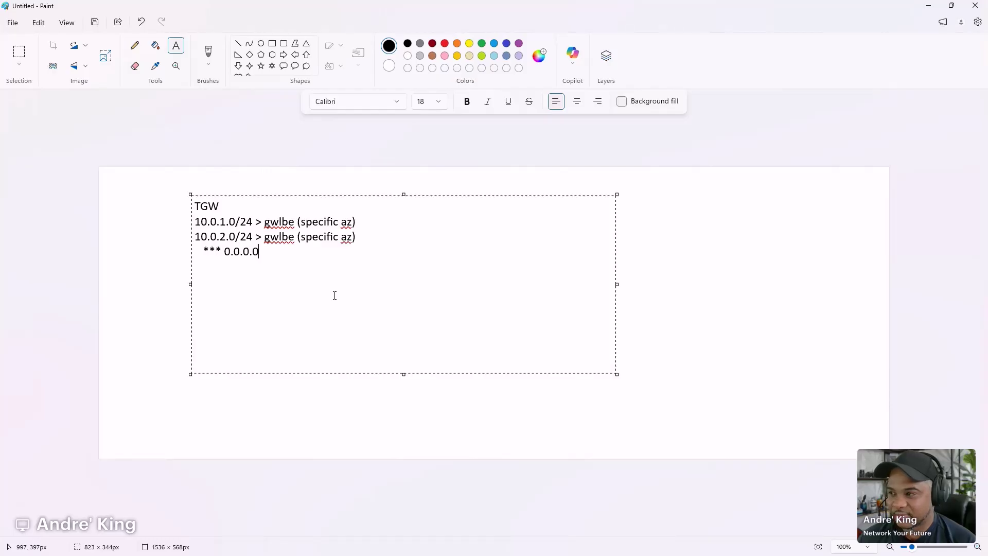
type("/0")
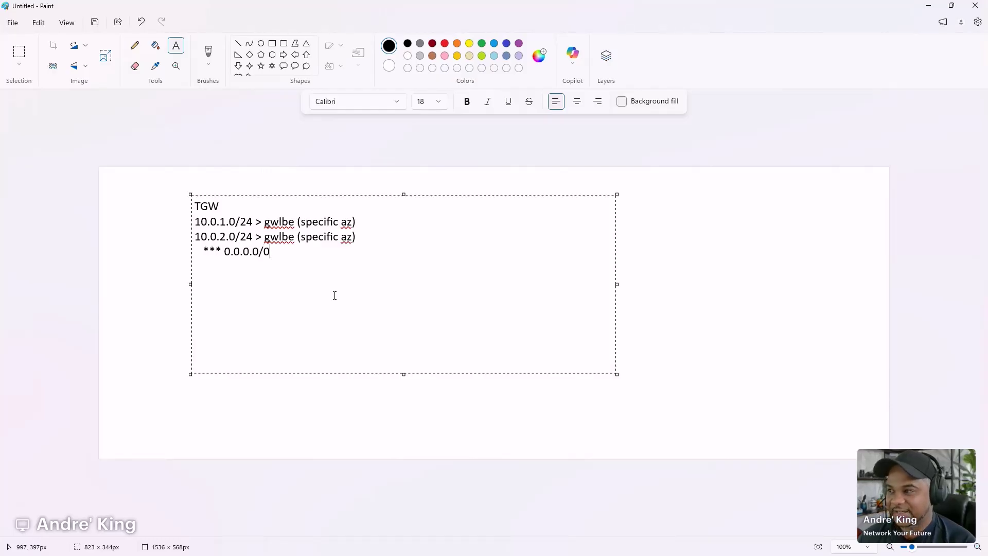
type(" (outside fw)")
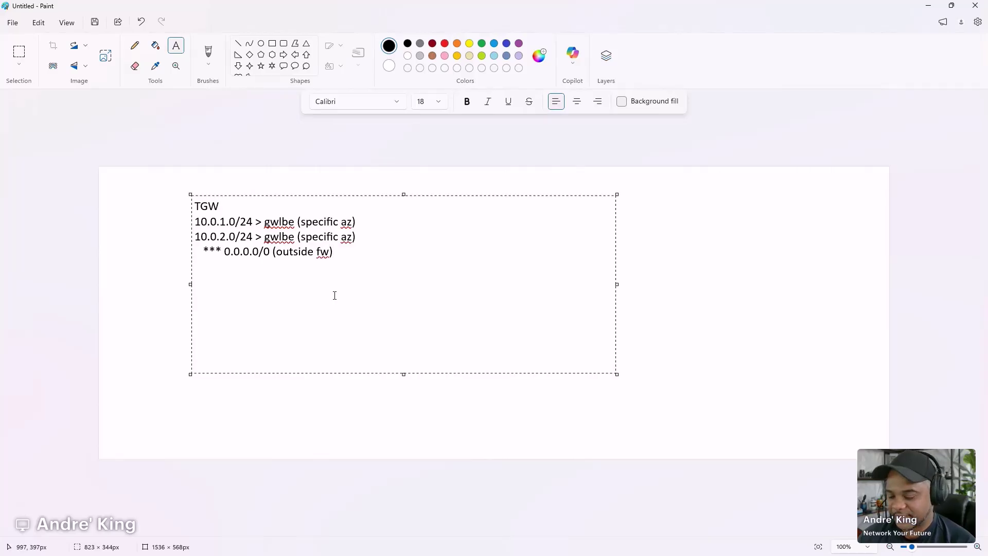
type("gwlbe")
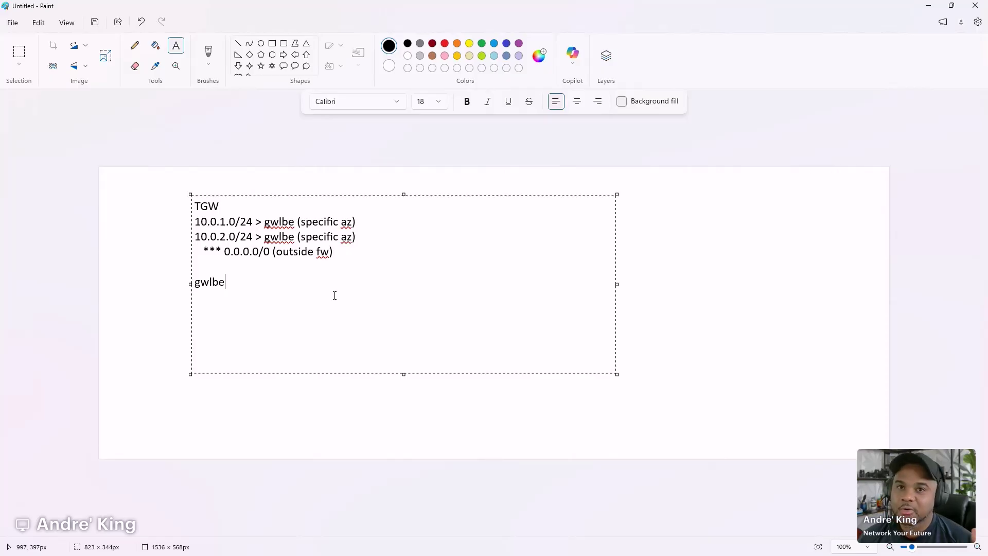
- Add the two 10.0.x.0/24 routes pointing to tgw under gwlbe, then drag Paint off-screen
key("Return")
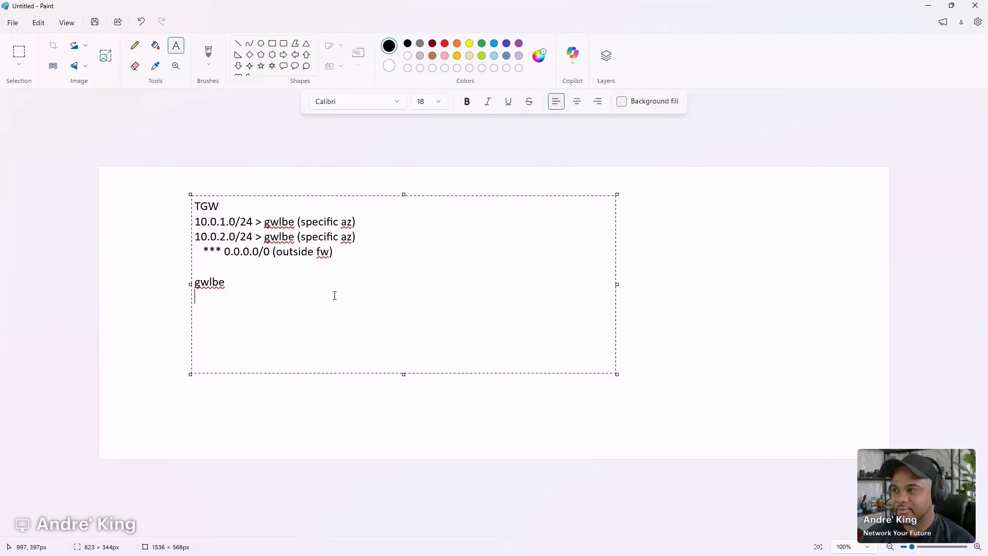
key("shift+Up")
key("shift+Up")
key("ctrl+c")
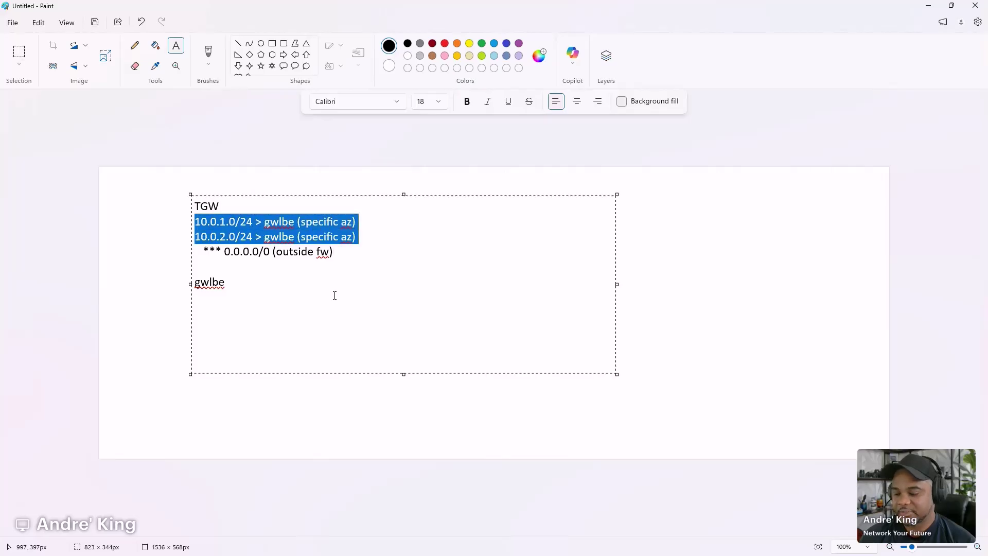
key("Down")
key("Down")
key("Down")
key("Down")
key("ctrl+v")
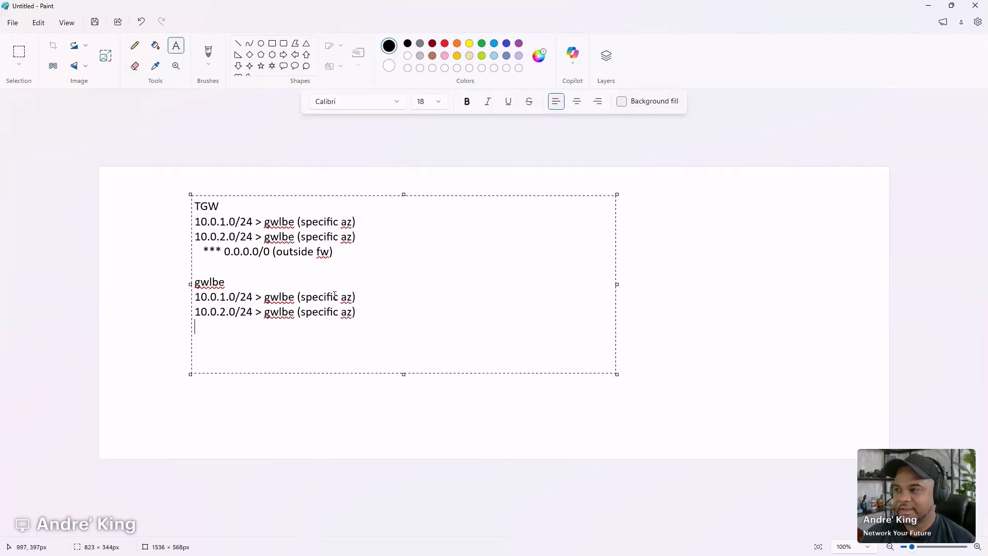
type("tgw")
key("Delete")
key("Delete")
key("Delete")
key("Delete")
key("Delete")
key("Delete")
key("Delete")
key("Delete")
key("Delete")
key("Delete")
key("Delete")
key("Delete")
key("Delete")
key("Delete")
key("Delete")
key("Delete")
key("Delete")
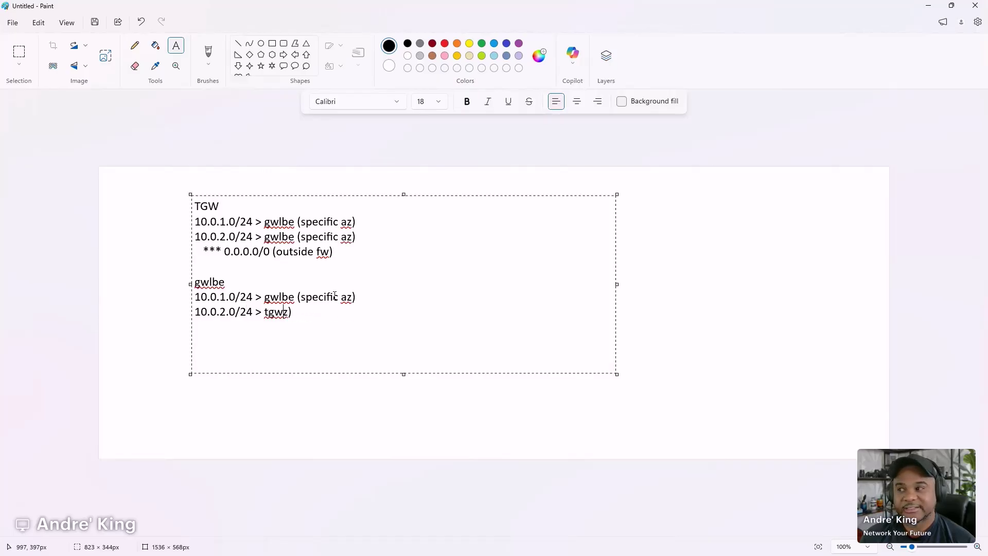
key("Delete")
key("Delete")
key("Delete")
key("Delete")
key("Delete")
key("Delete")
key("Delete")
key("Delete")
key("Delete")
key("Delete")
key("Delete")
key("Delete")
key("Delete")
key("Delete")
key("Delete")
key("Delete")
key("Delete")
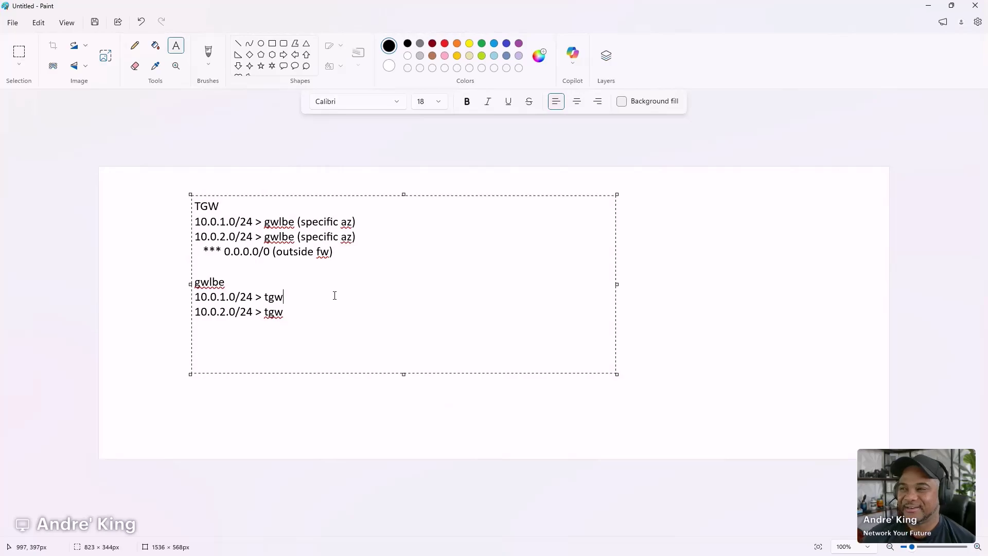
left_click_drag(550, 8, 0, 206)
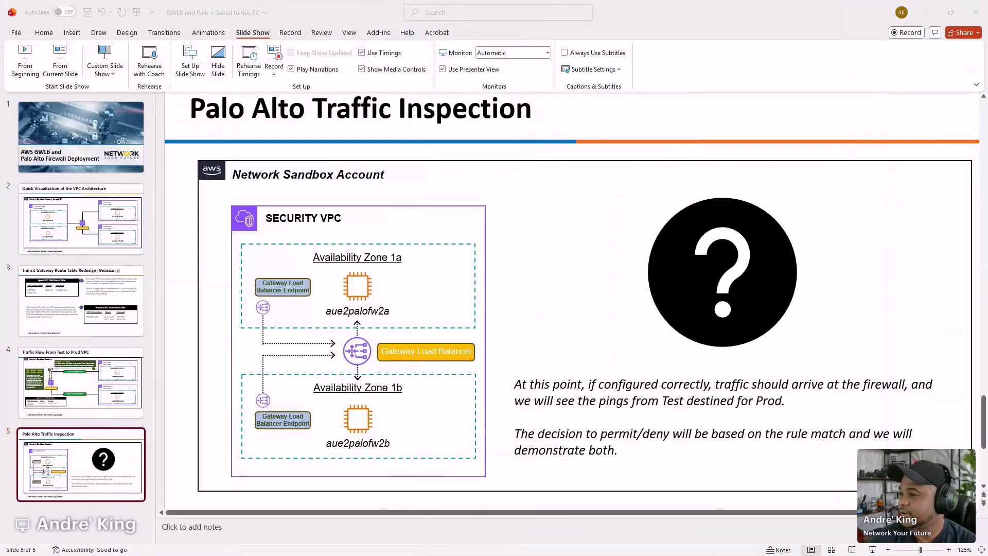
- Reconnect over ssh to the rebooted aue2palofw2b firewall
mouse_move(565, 549)
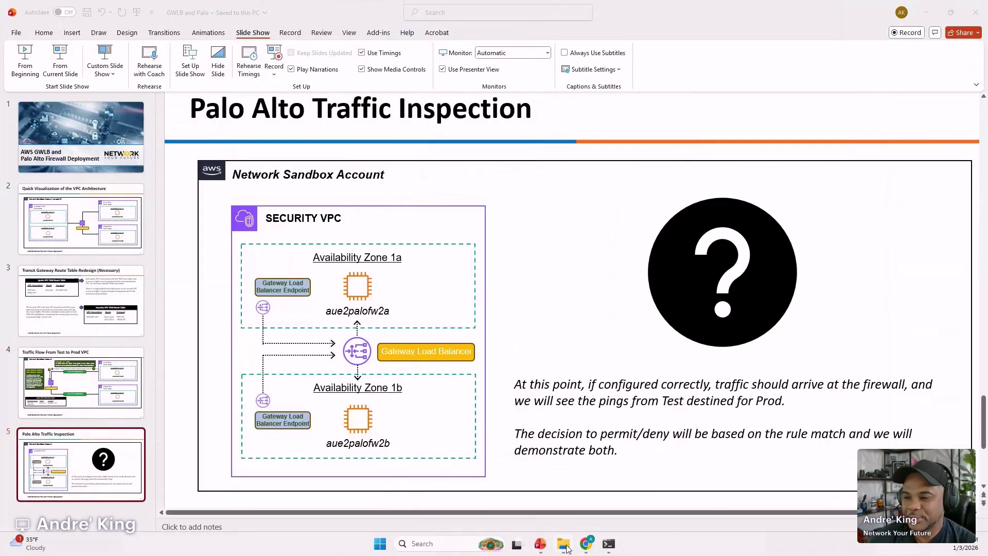
mouse_move(619, 550)
left_click(599, 509)
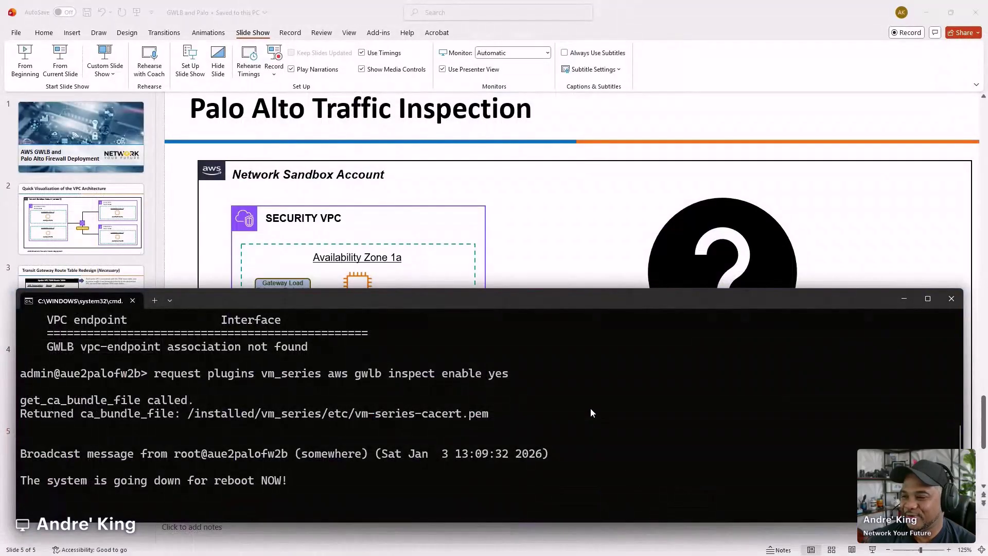
key("Return")
key("Return")
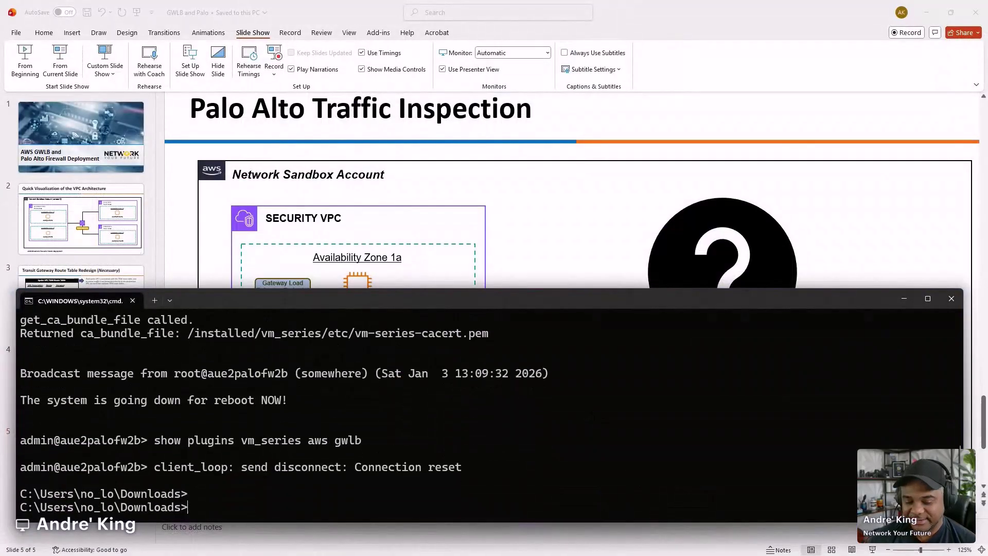
key("Up")
key("Return")
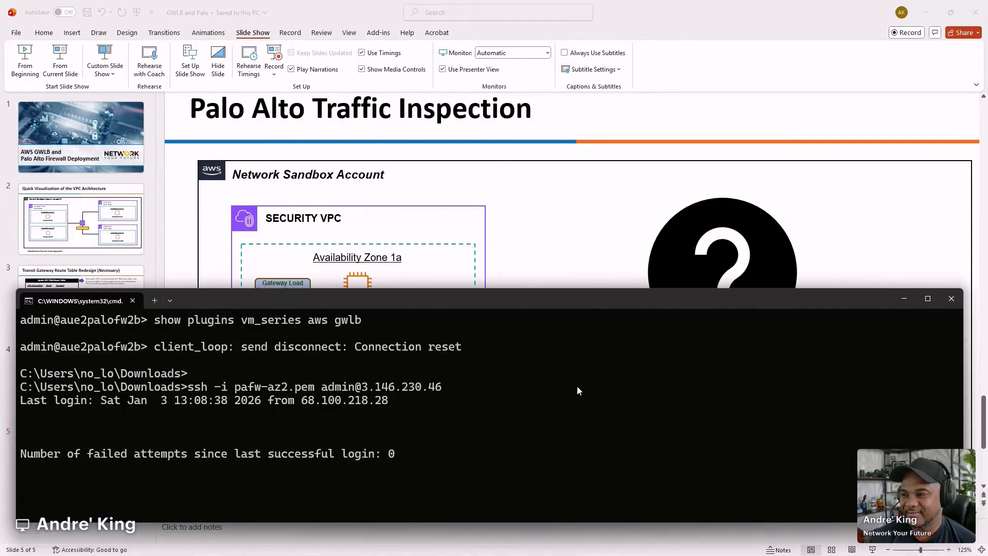
- Rerun 'show plugins vm_series aws gwlb': GWLB enabled, no vpc-endpoint association yet
left_click_drag(366, 320, 156, 322)
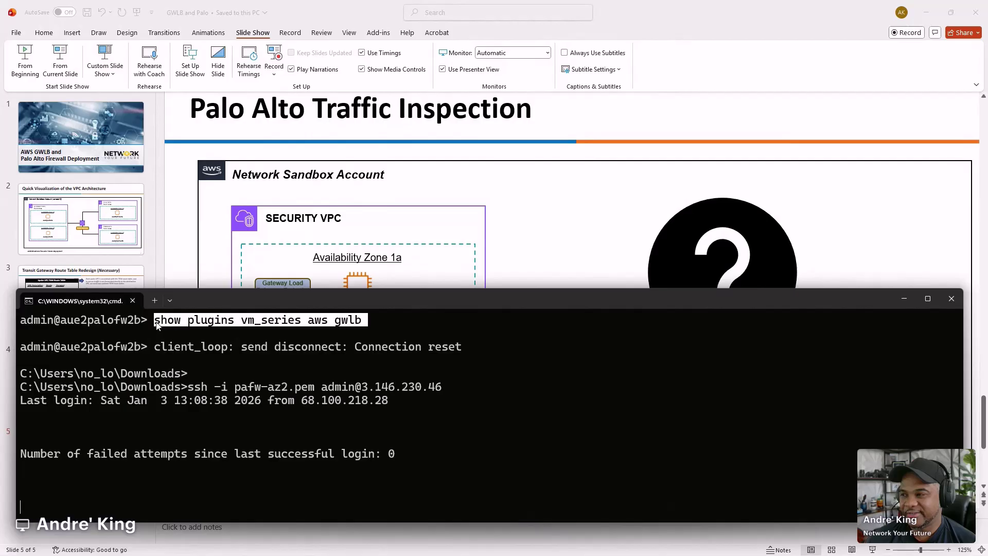
right_click(177, 320)
type("show plugins vm_series aws gwlb")
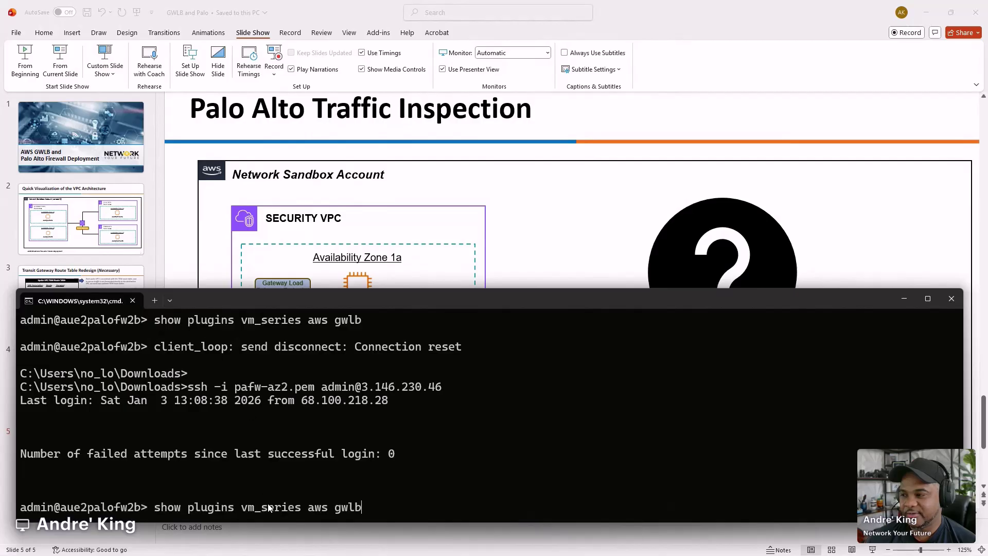
key("Return")
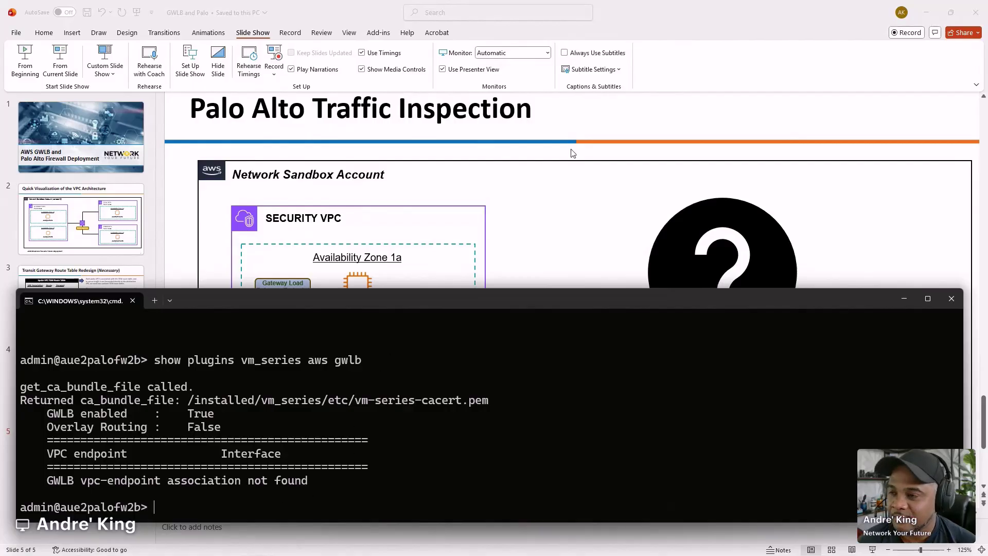
left_click(778, 43)
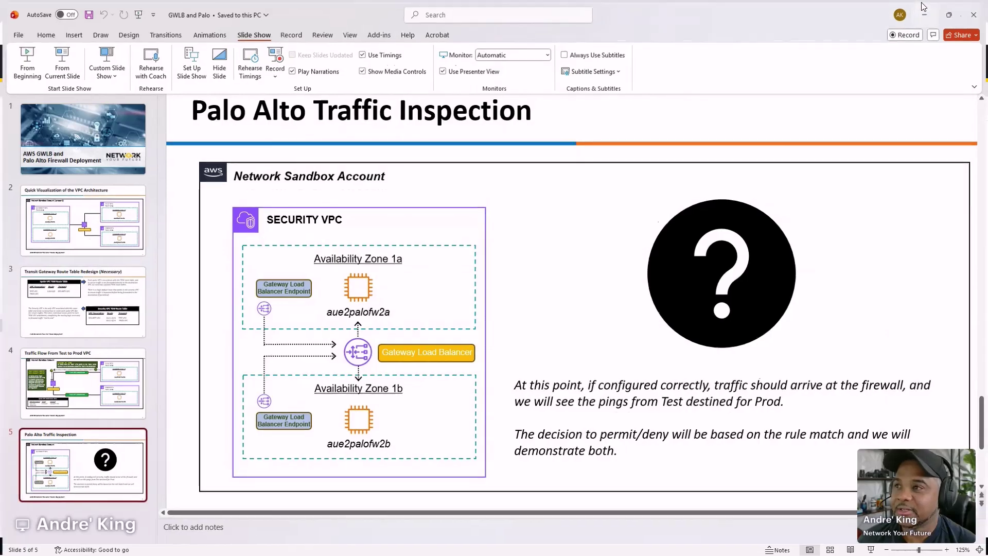
left_click(926, 12)
- Close the spare Transit gateway attachments and VPC endpoints browser tabs
left_click(259, 13)
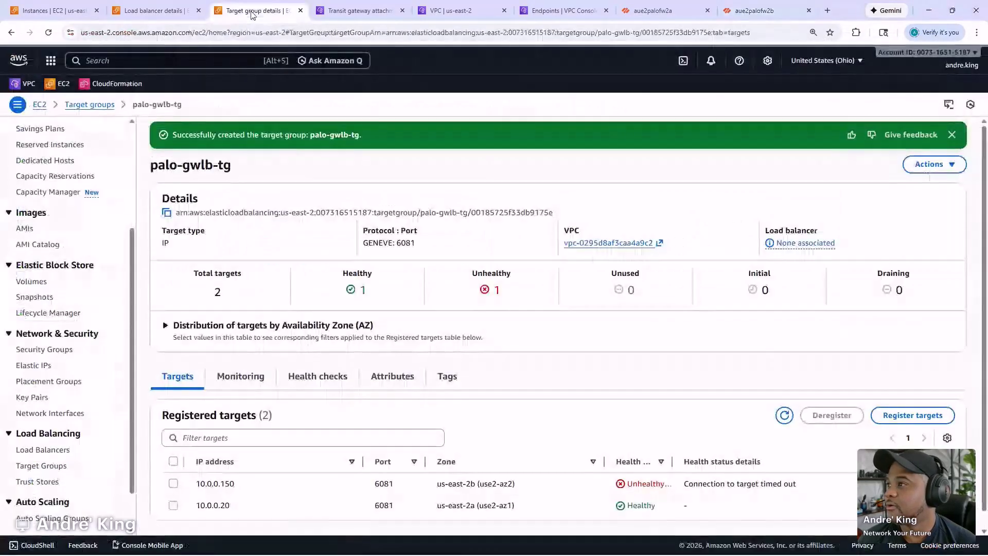
left_click(383, 10)
left_click(403, 10)
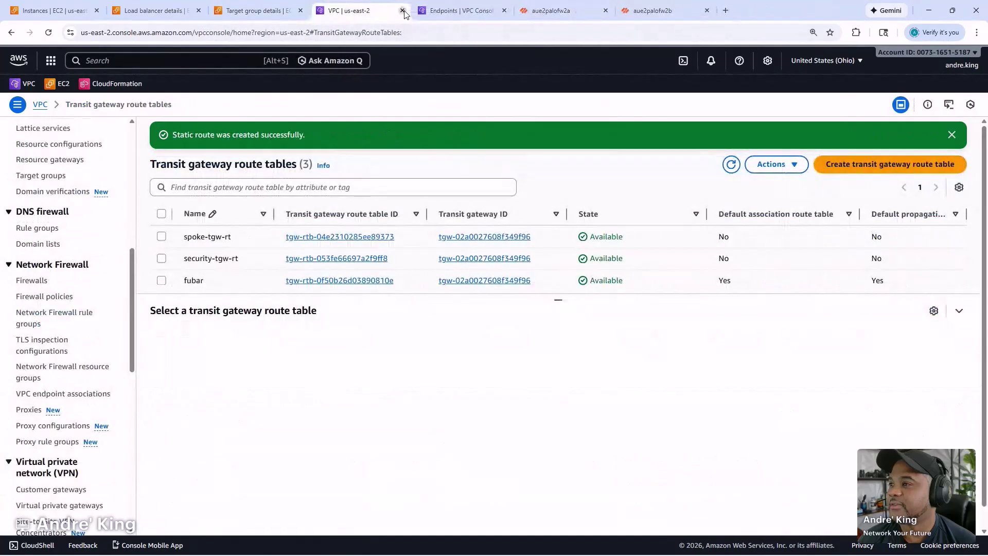
left_click(504, 11)
scroll(77, 273, "up", 5)
scroll(75, 268, "up", 2)
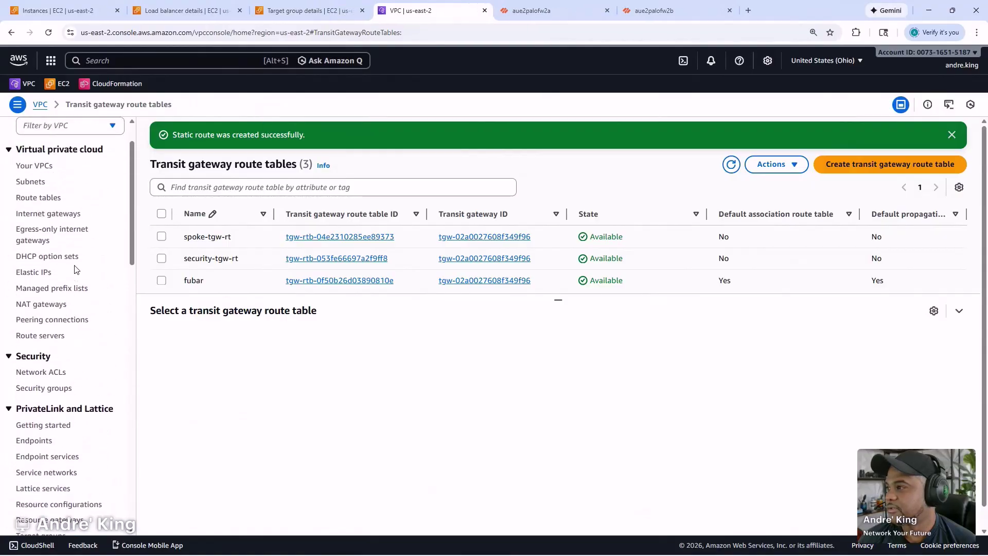
- Show Security-Border-RT-2A's routes: 0.0.0.0/0 to an ENI and 10.0.0.0/22 to TGW
left_click(52, 198)
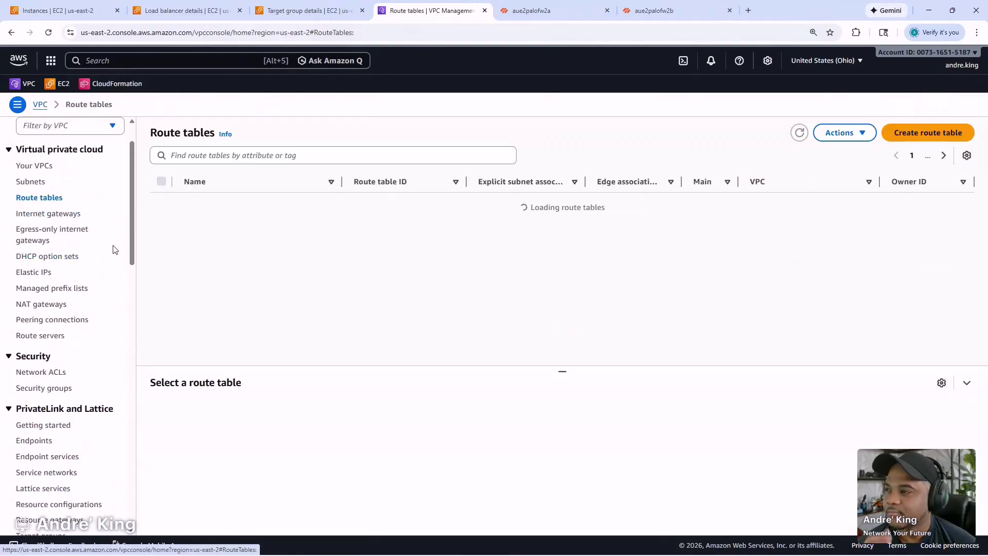
left_click(257, 181)
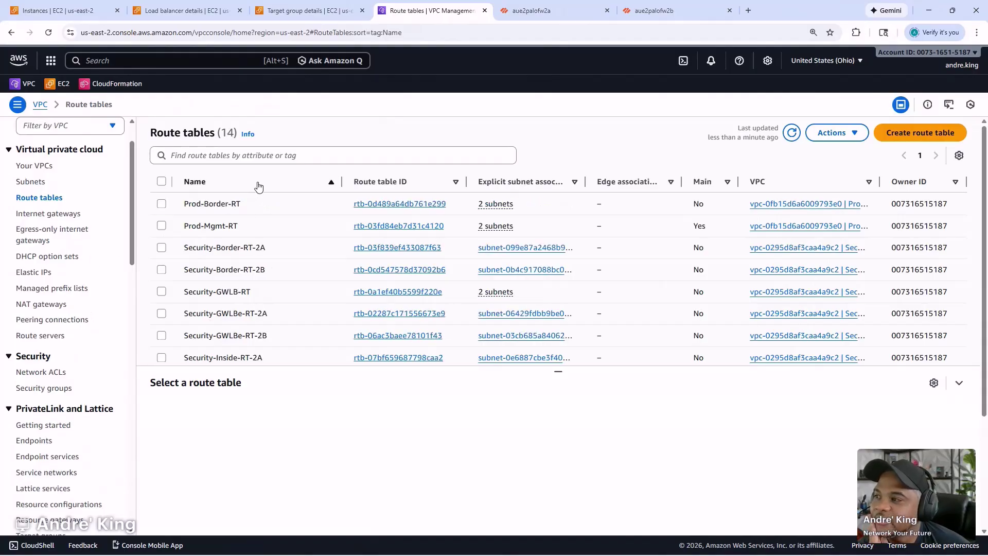
scroll(266, 260, "down", 2)
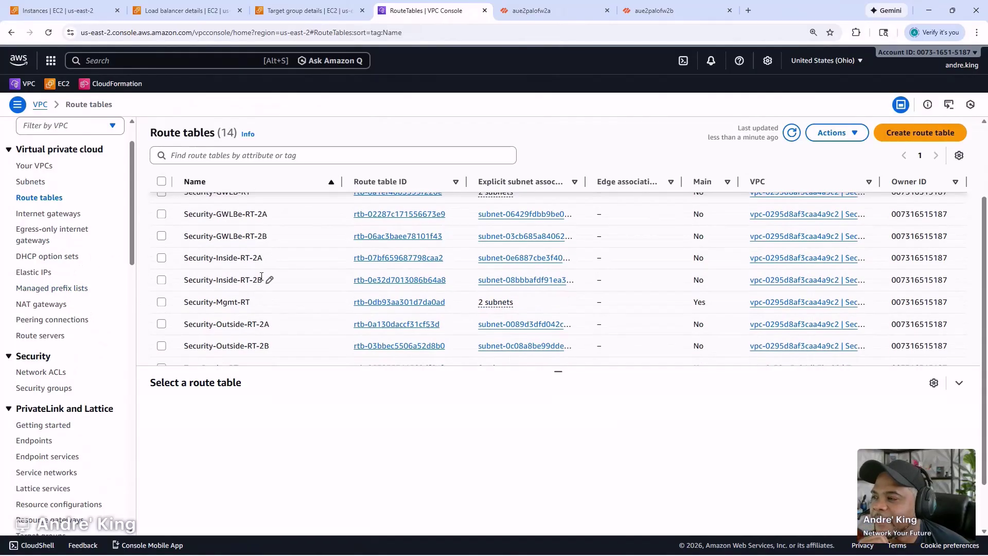
scroll(260, 284, "down", 1)
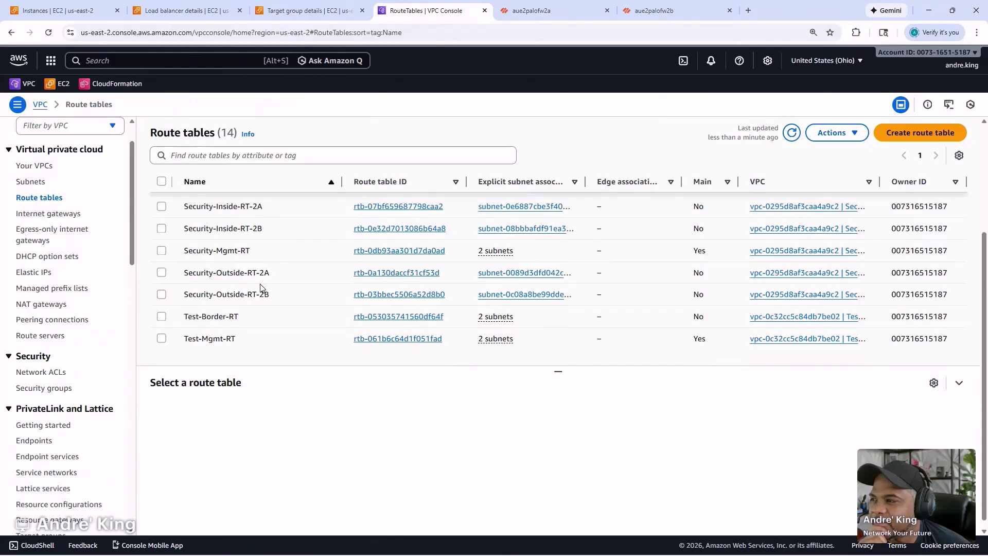
scroll(260, 287, "up", 3)
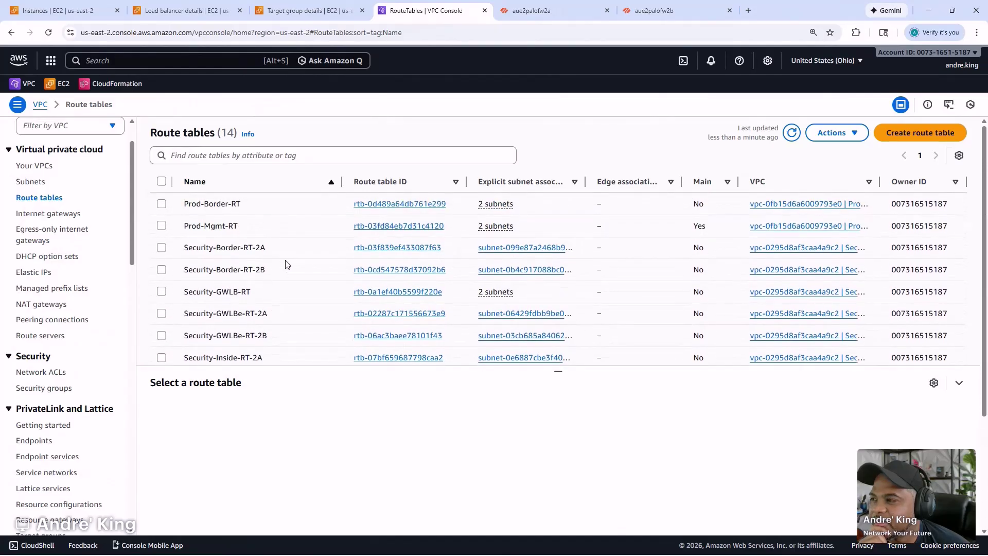
left_click(302, 248)
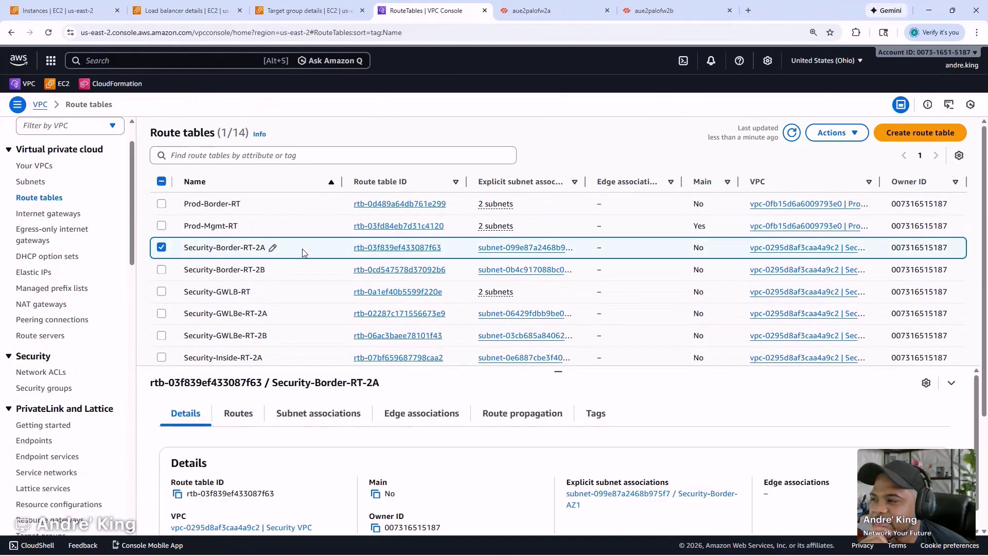
left_click(241, 414)
scroll(268, 416, "down", 1)
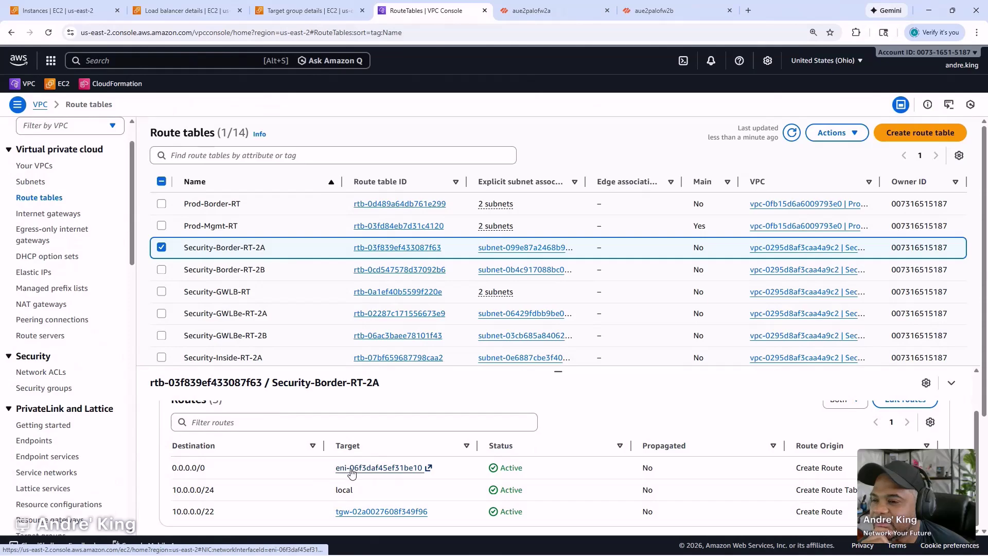
scroll(499, 445, "up", 1)
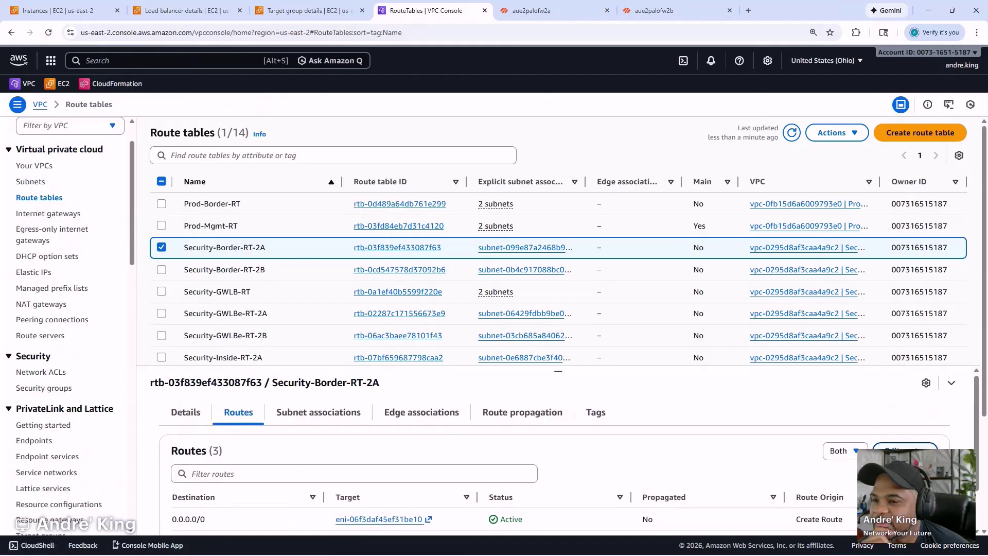
- In Security-Border-RT-2A, change a route to 10.0.1.0/24 targeting GWLB endpoint palo-gwlbe-2a
left_click(877, 446)
left_click(88, 347)
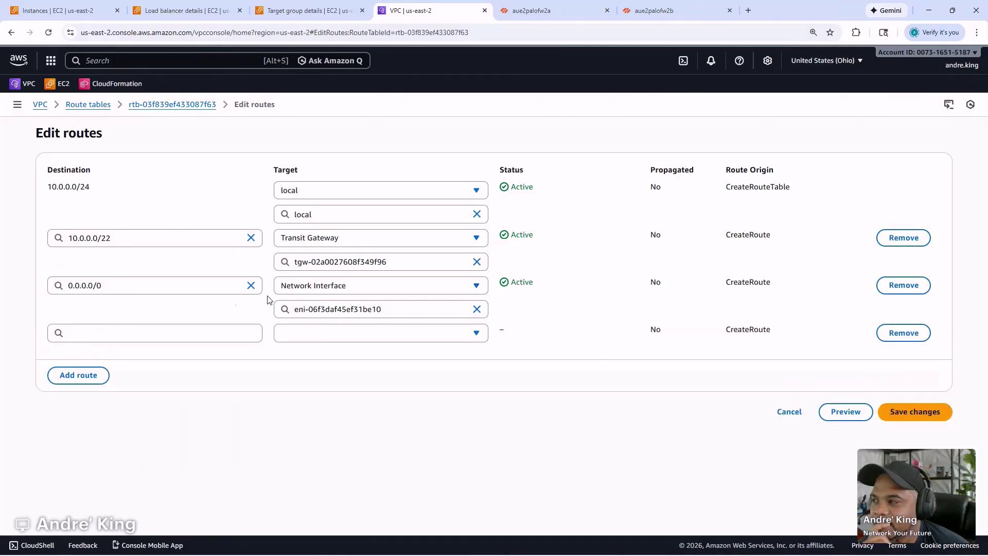
triple_click(98, 286)
type("10.")
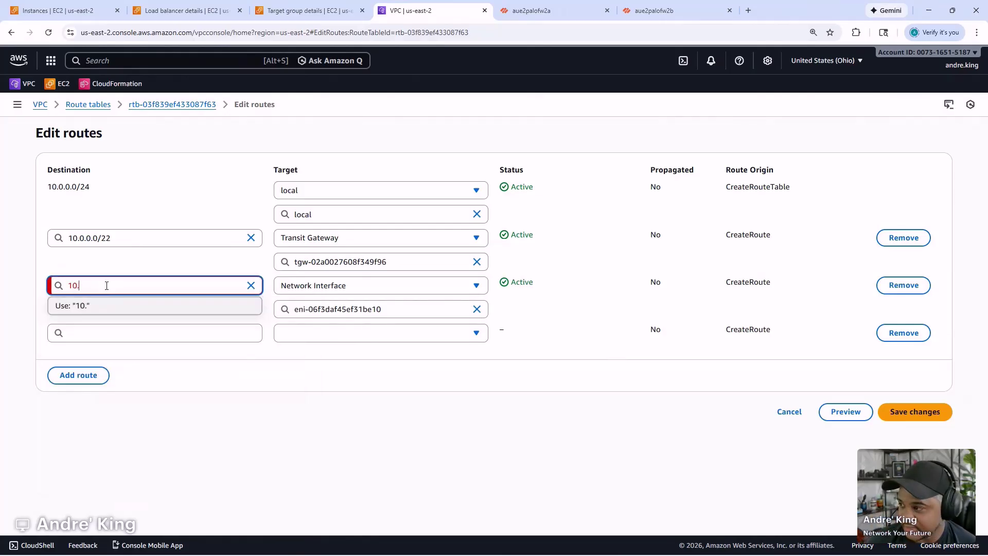
type("0.1.0/24")
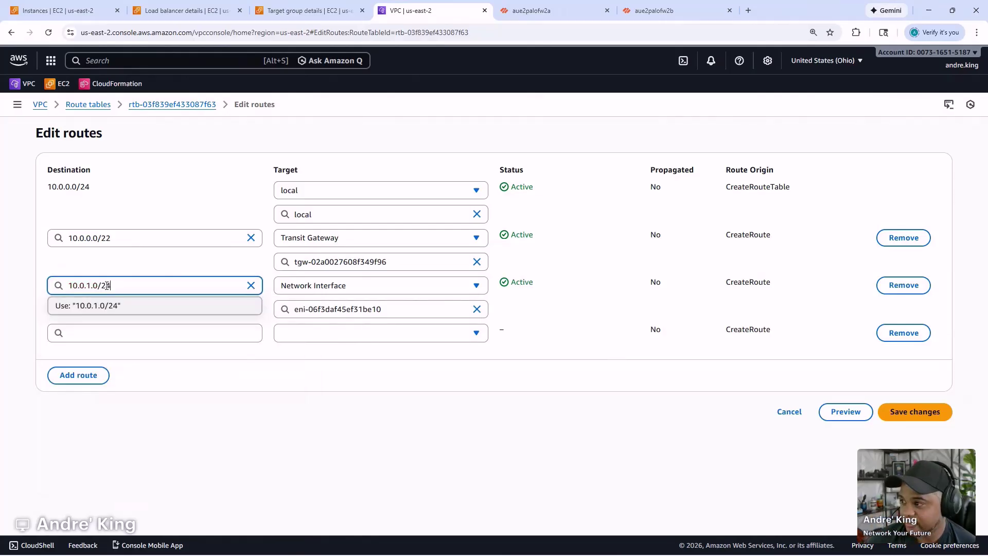
triple_click(107, 285)
left_click(311, 285)
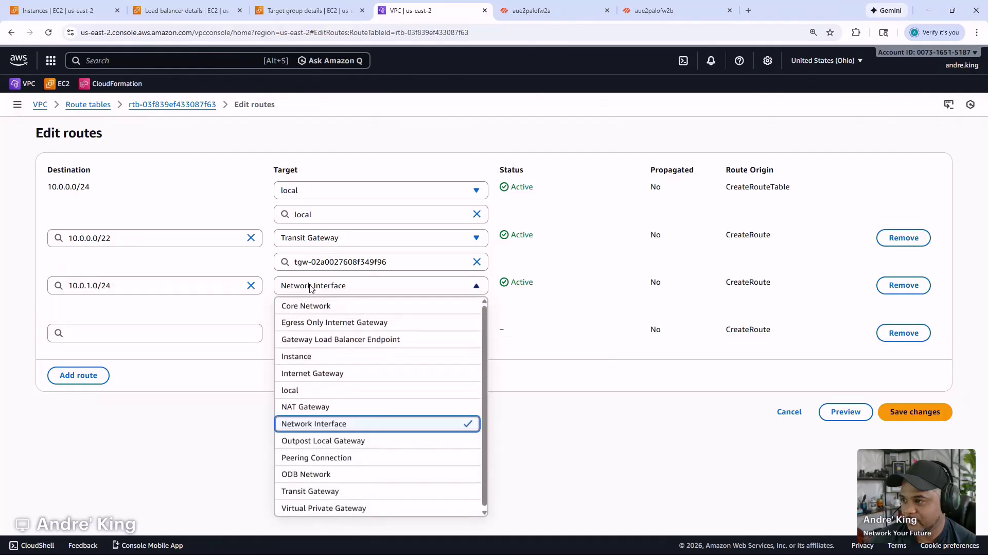
left_click(314, 287)
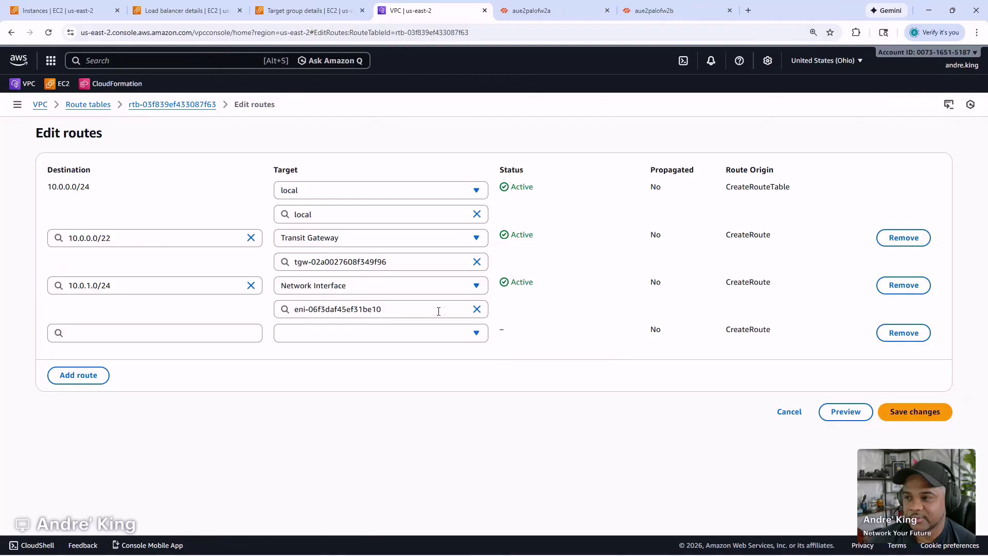
left_click(477, 309)
left_click(439, 287)
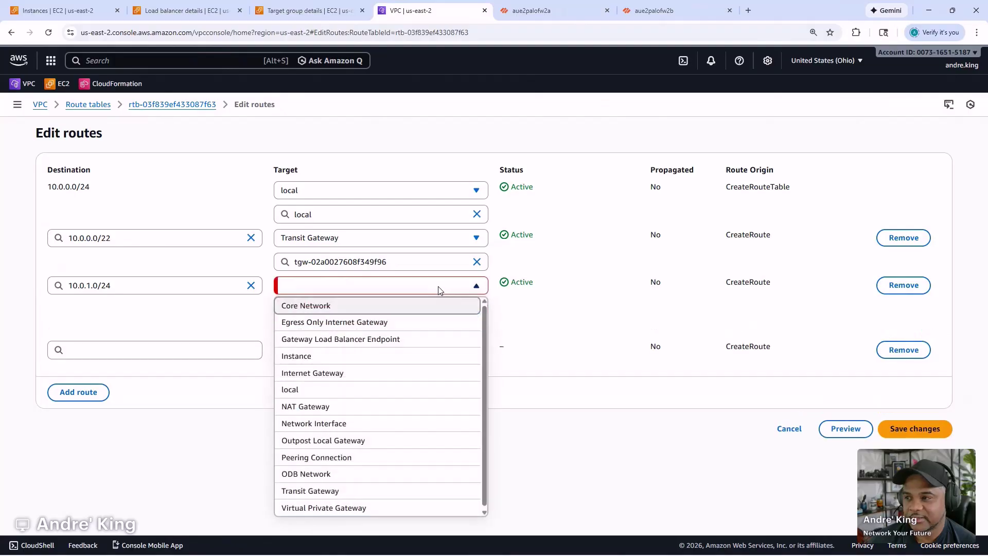
left_click(338, 338)
left_click(345, 317)
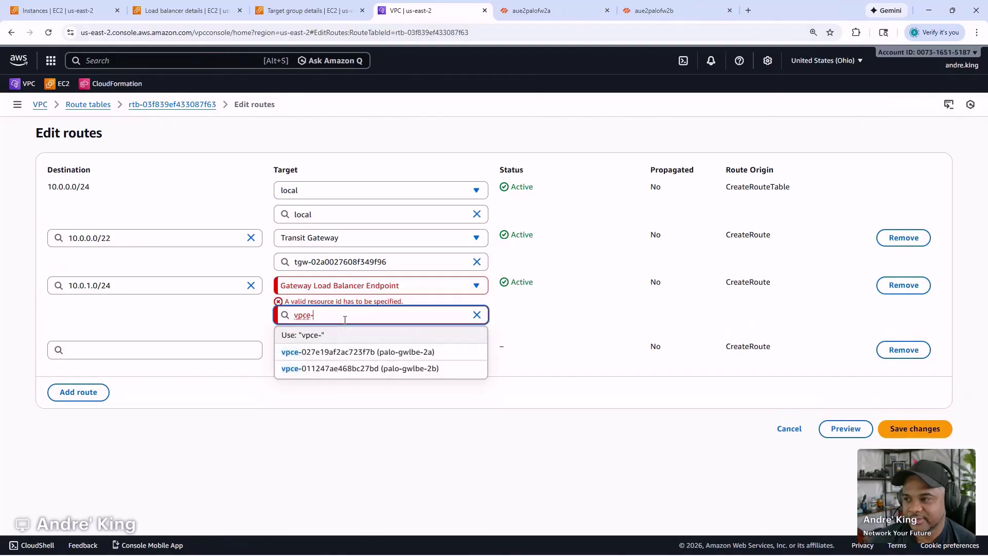
left_click(347, 348)
left_click(350, 401)
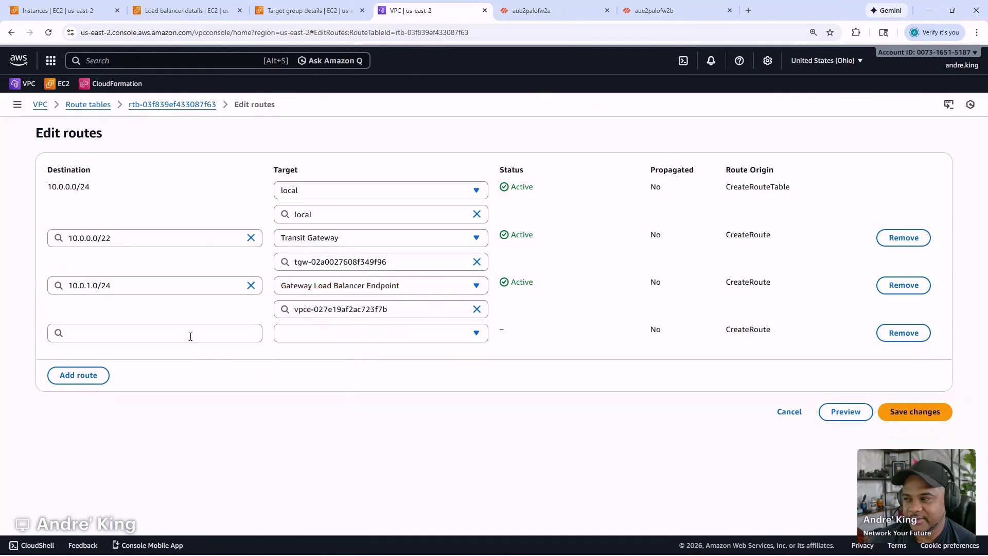
- Set the new route's destination to 10.0.2.0/24
left_click(129, 292)
key("ctrl+a")
key("ctrl+c")
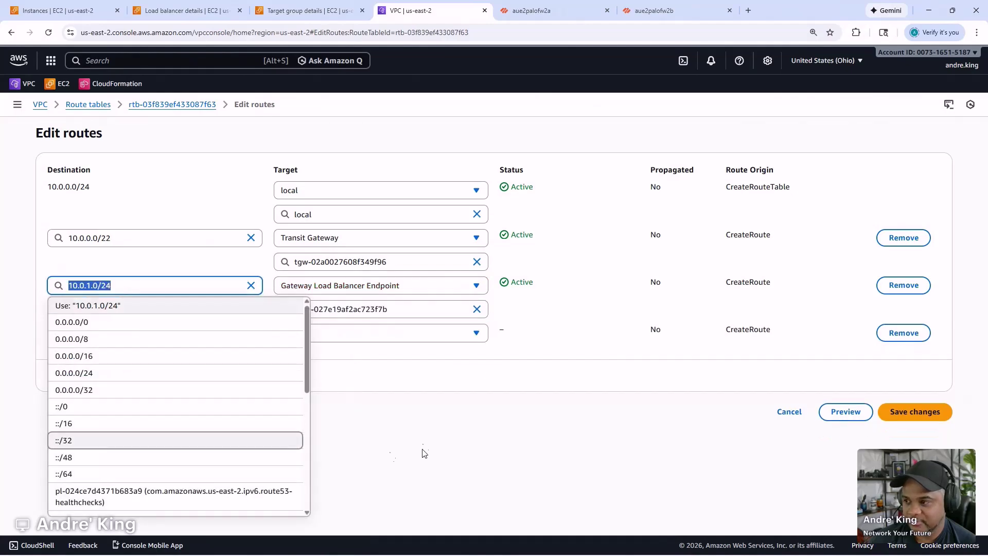
left_click(391, 456)
left_click(151, 330)
key("ctrl+v")
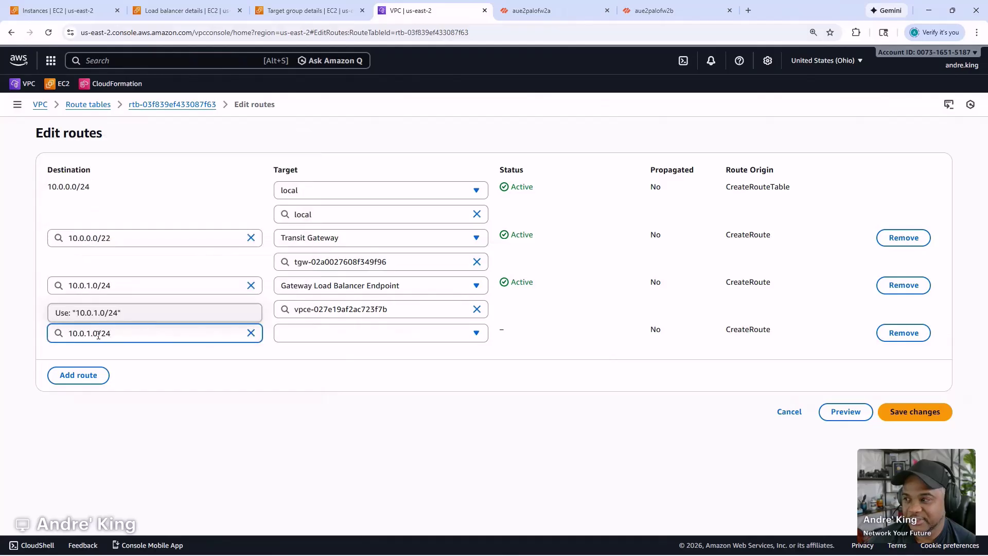
key("Left")
key("Left")
key("Left")
key("Left")
key("Left")
key("BackSpace")
type("2")
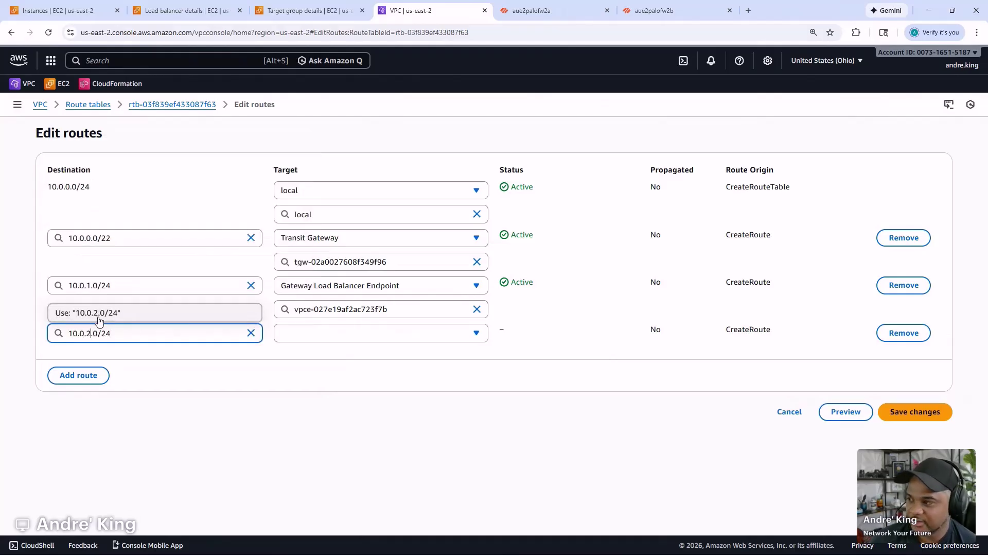
left_click(276, 439)
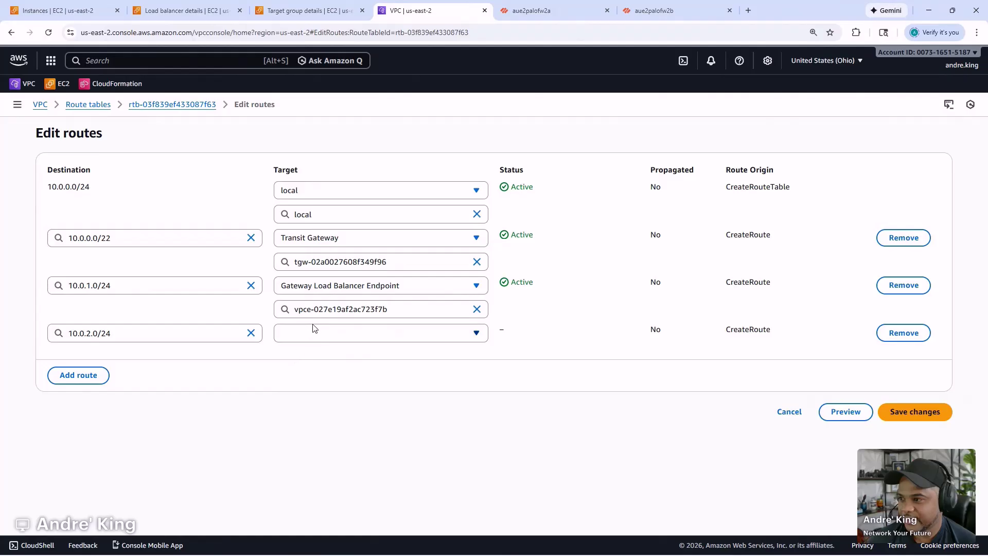
- Target 10.0.2.0/24 at endpoint vpce-027e19af2ac723f7b, remove the 10.0.0.0/22 route, and save
left_click(323, 334)
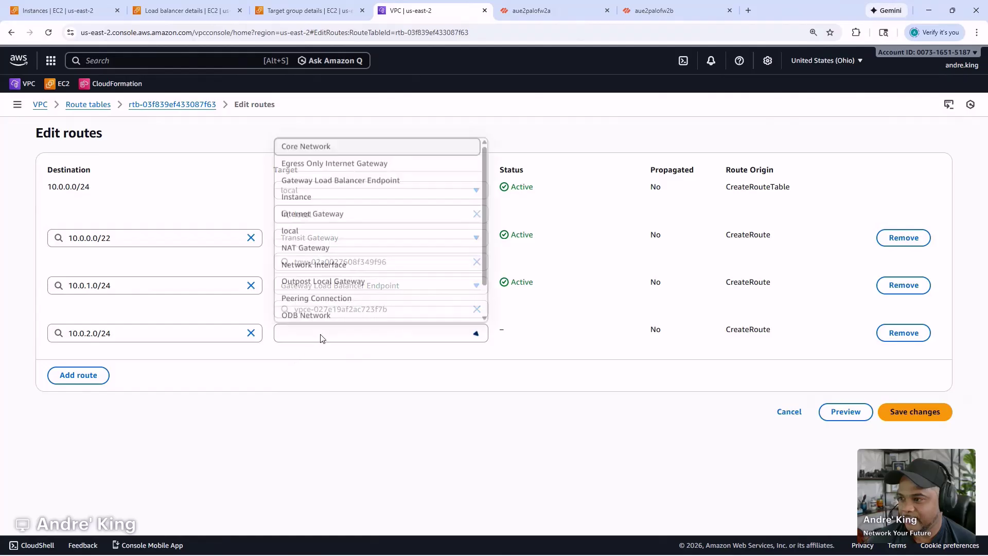
left_click(346, 177)
left_click(353, 361)
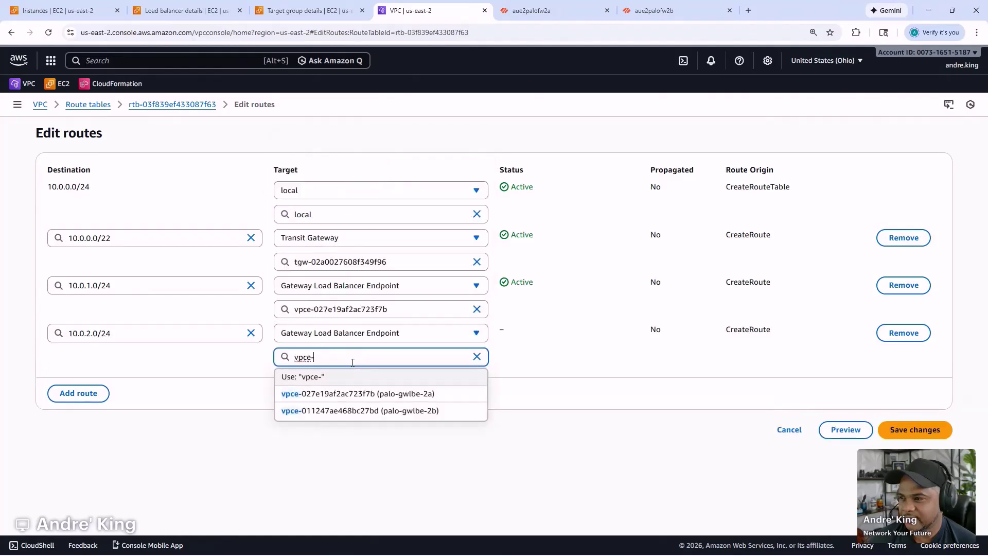
left_click(347, 393)
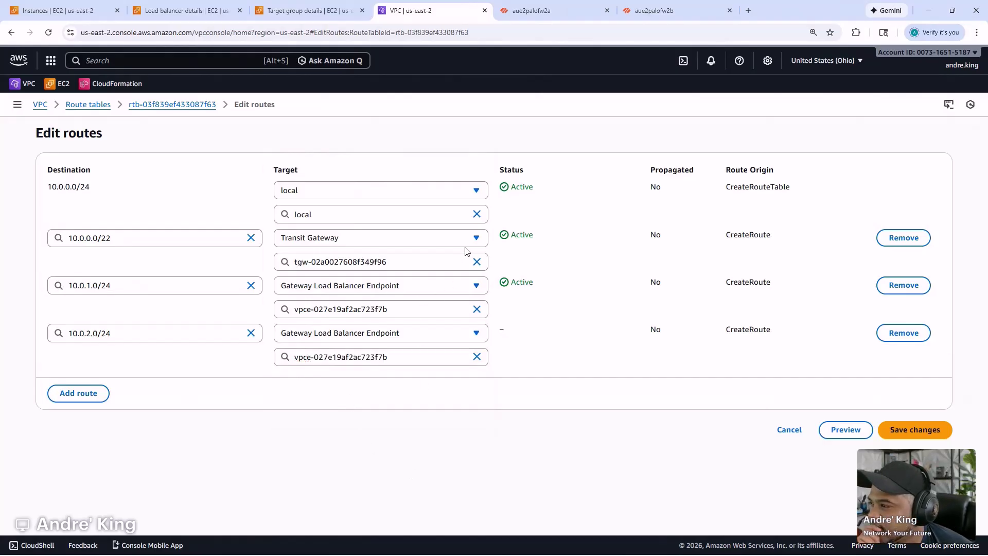
left_click(921, 238)
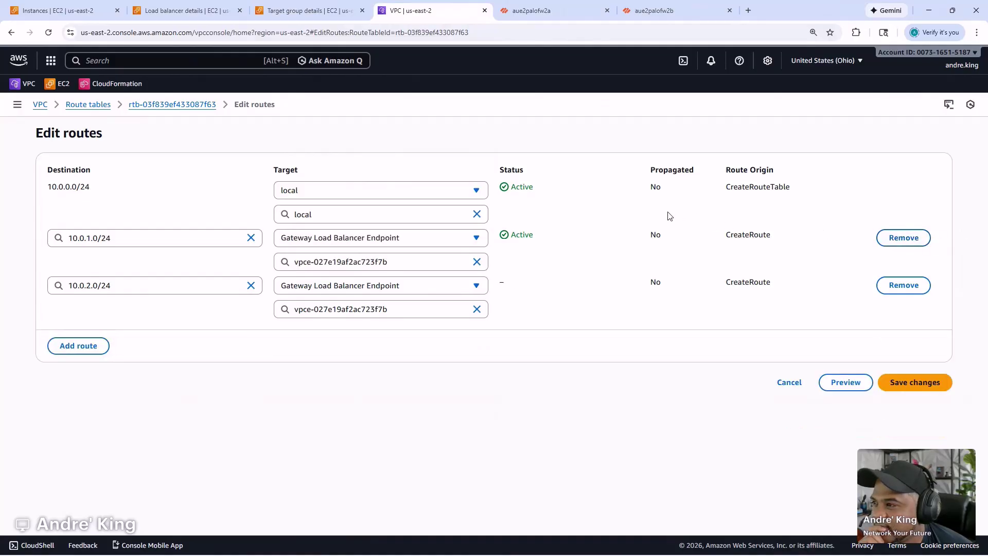
left_click(902, 382)
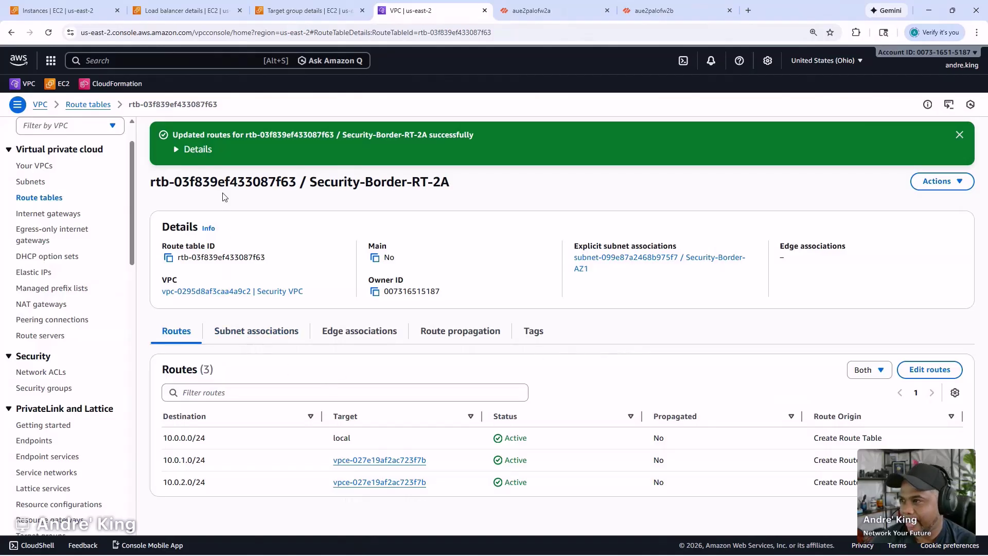
- In Security-Border-RT-2B's routes, drop 0.0.0.0/0 and change 10.0.0.0/22 to 10.0.1.0/24
left_click(107, 105)
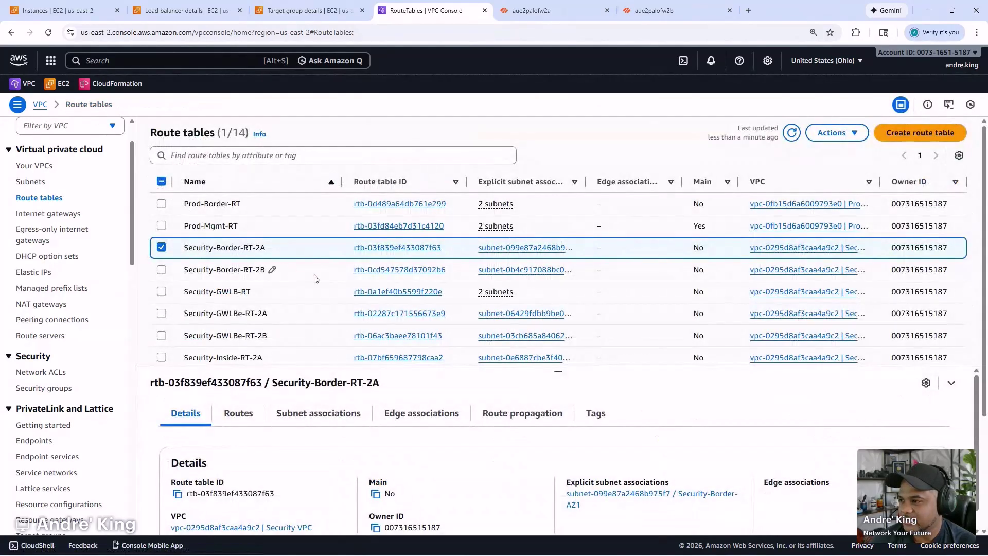
left_click(326, 272)
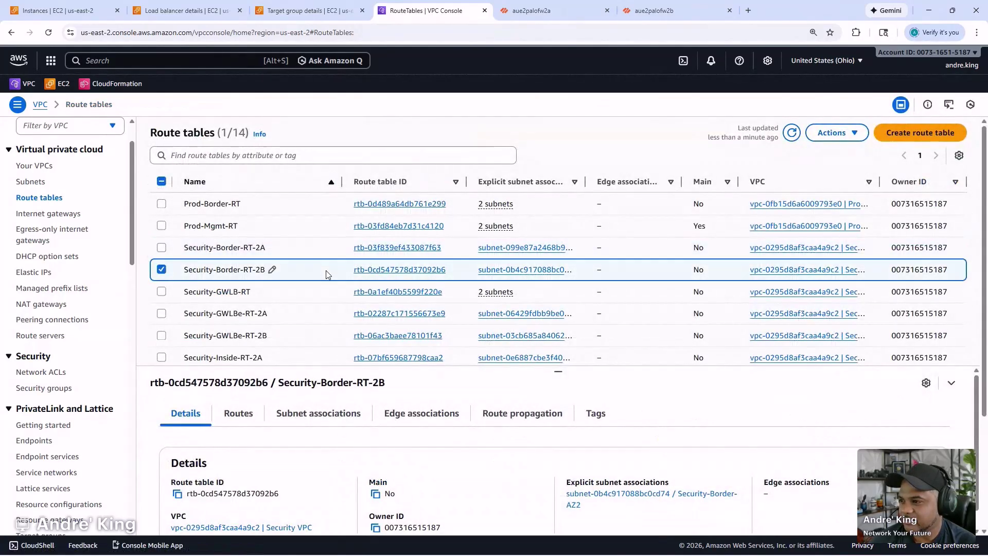
left_click(251, 417)
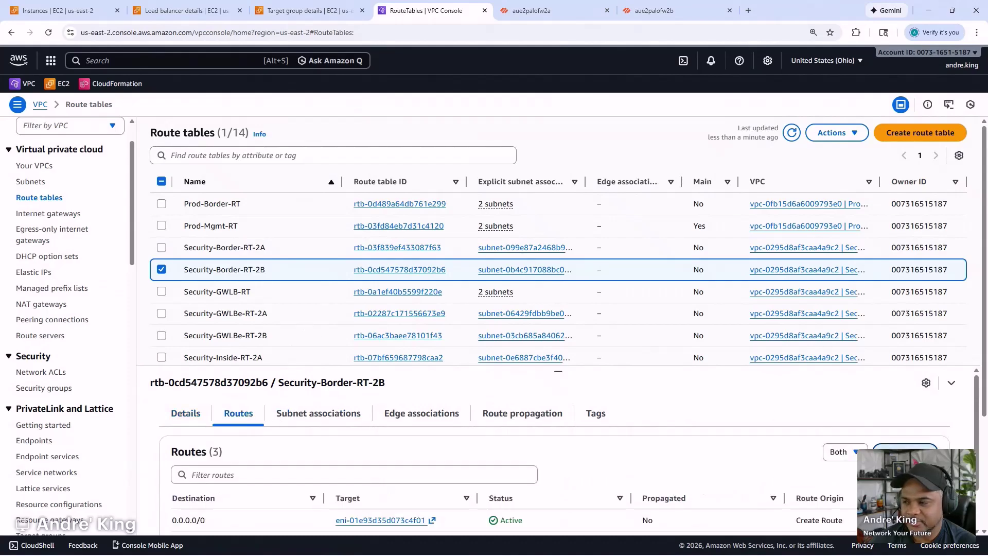
left_click(886, 447)
left_click(102, 346)
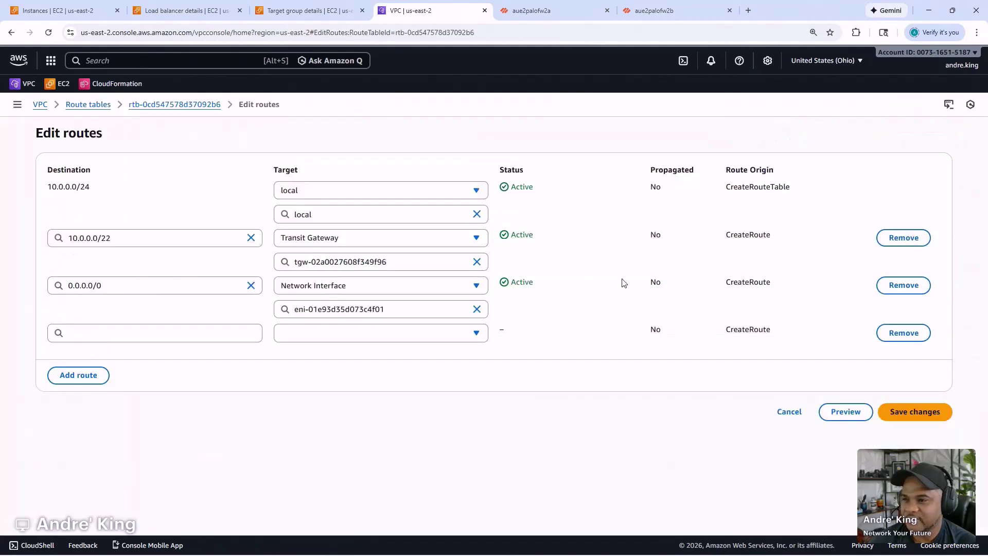
left_click(903, 286)
left_click_drag(221, 240, 66, 239)
type("10.0.1.0/24")
left_click(172, 263)
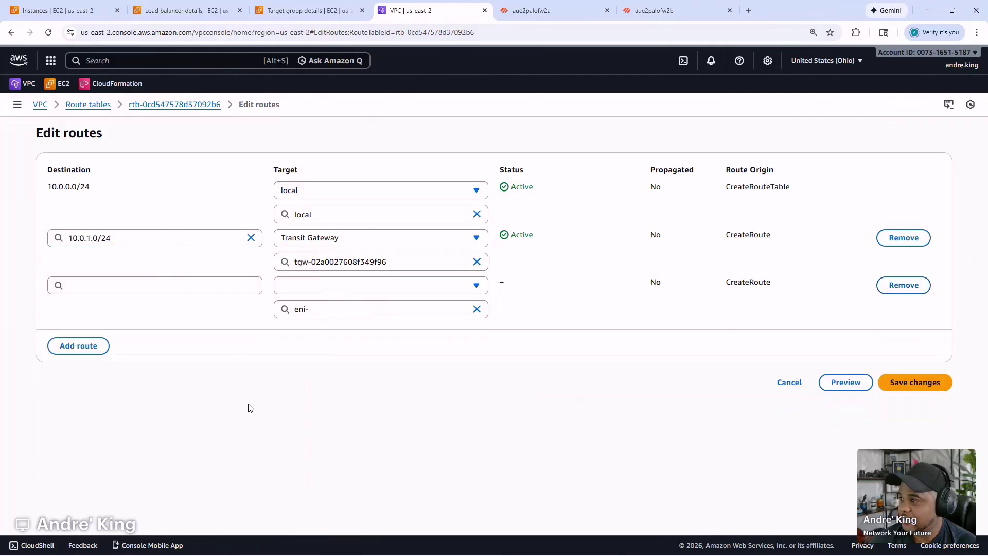
- Set the added route's destination to 10.0.2.0/24
left_click(137, 290)
type("10.0.1.0/24")
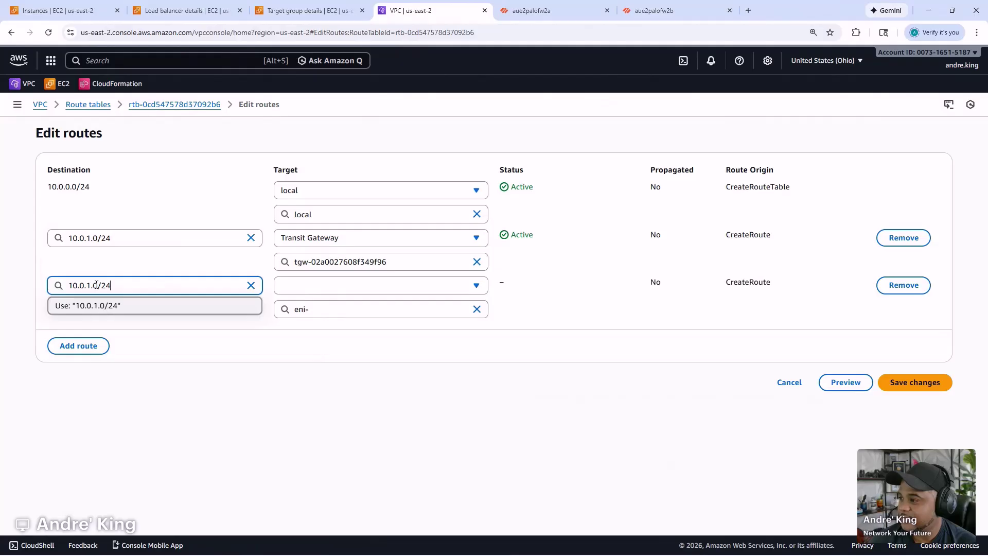
key("BackSpace")
type("2")
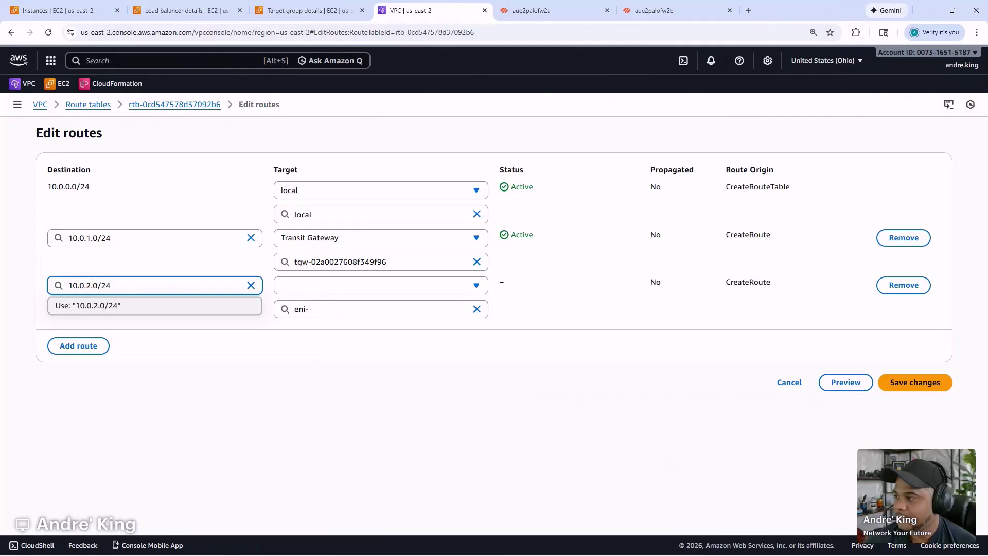
left_click(355, 438)
- Point both routes at GWLB endpoint vpce-011247ae468bc27bd and save
left_click(390, 240)
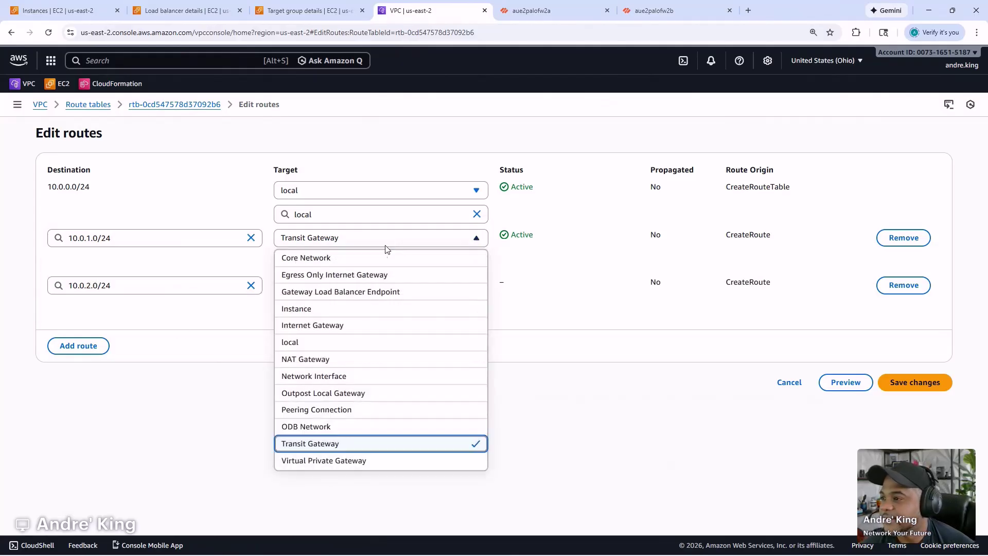
left_click(368, 289)
left_click(363, 265)
left_click(364, 314)
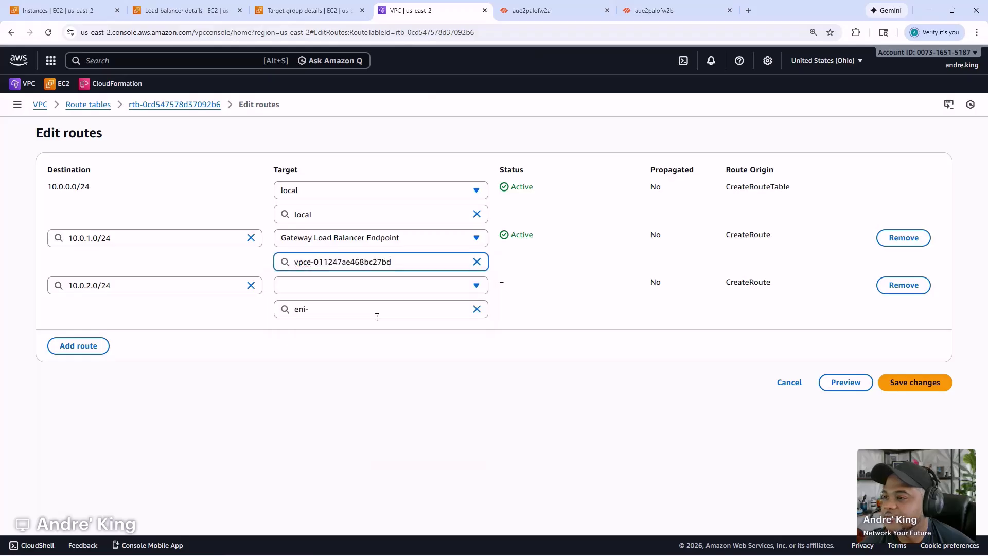
left_click(354, 291)
left_click(348, 338)
left_click(353, 308)
left_click(362, 354)
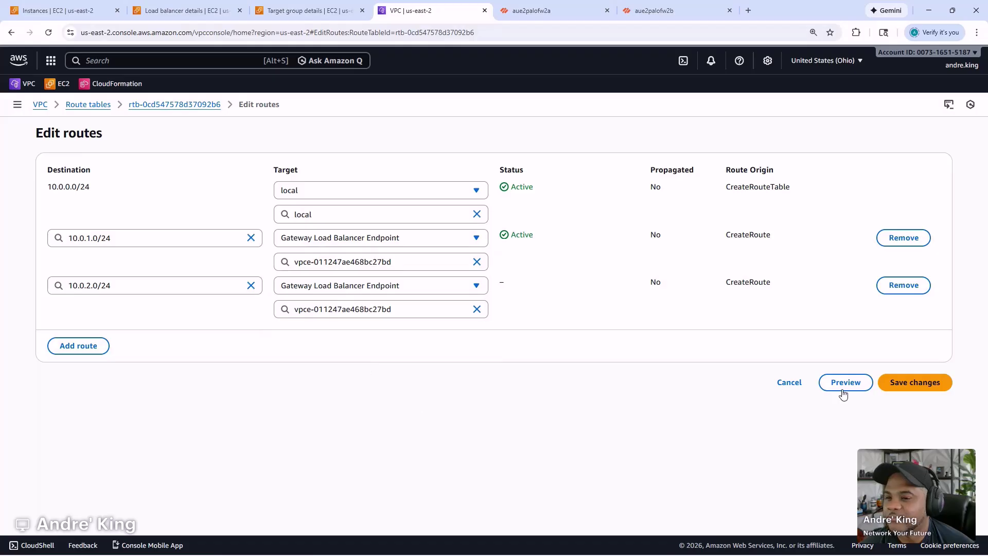
left_click(898, 383)
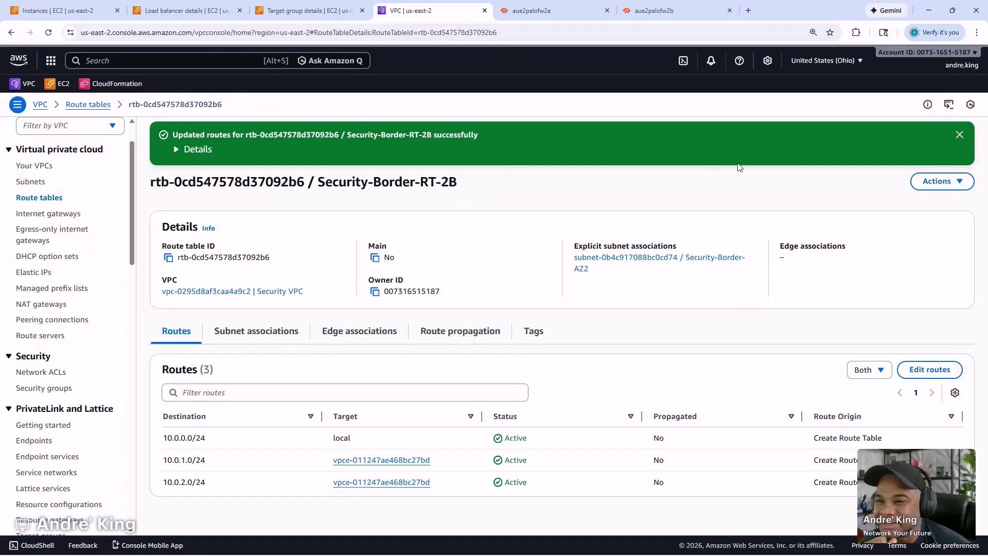
- Close the routes-updated banner and go back to the route tables list
left_click(960, 135)
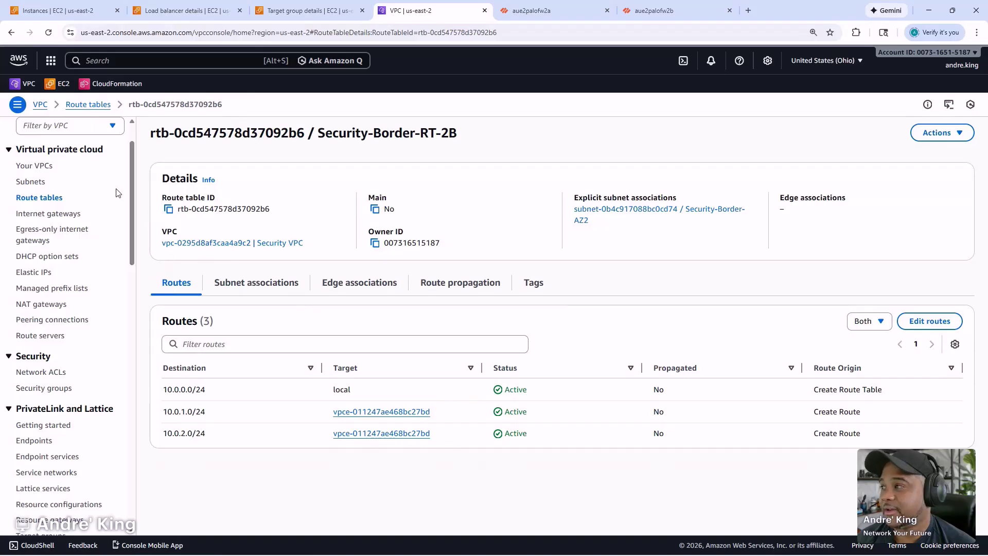
left_click(72, 105)
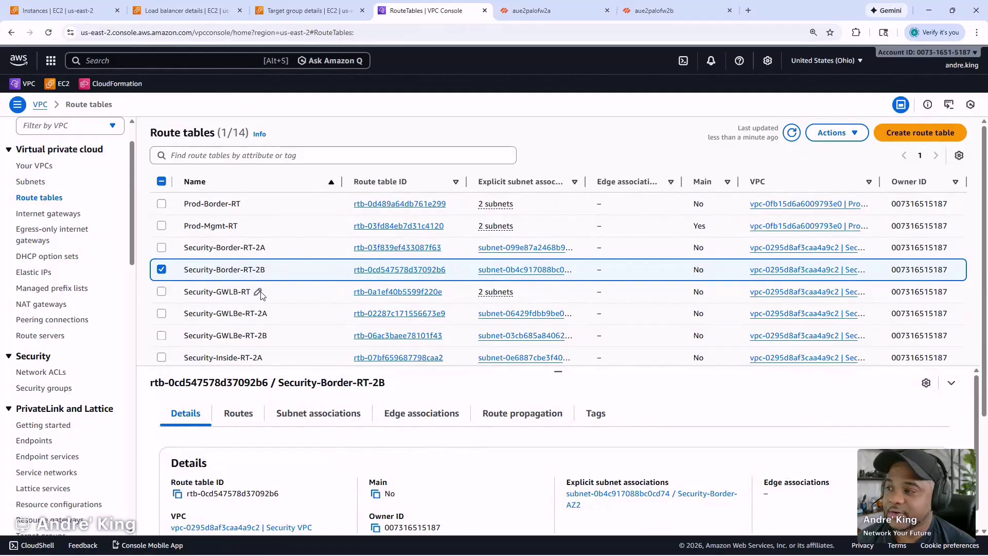
- Add two routes to Security-GWLBe-RT-2A with destinations 10.0.1.0/24 and 10.0.2.0/24
left_click(309, 314)
scroll(355, 296, "down", 1)
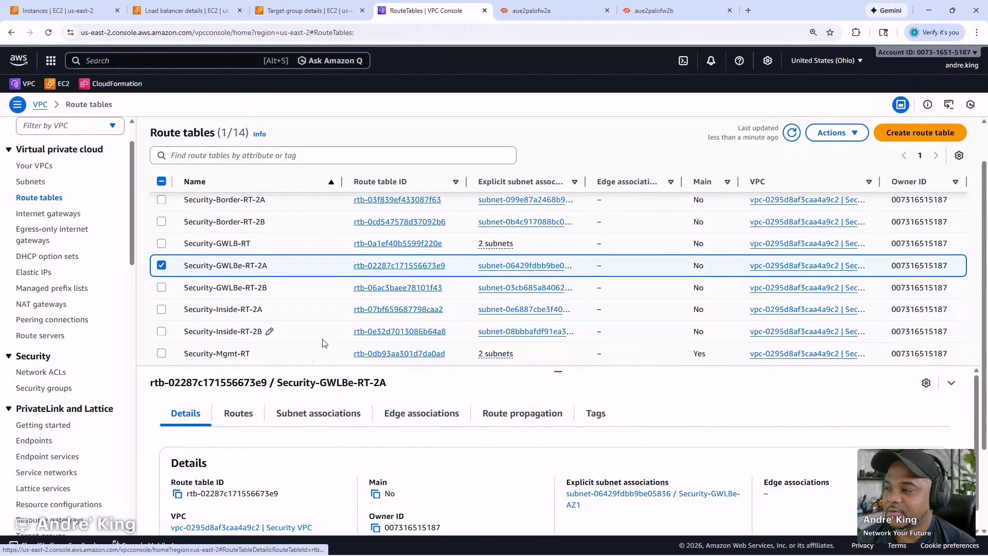
left_click(238, 413)
scroll(404, 452, "down", 3)
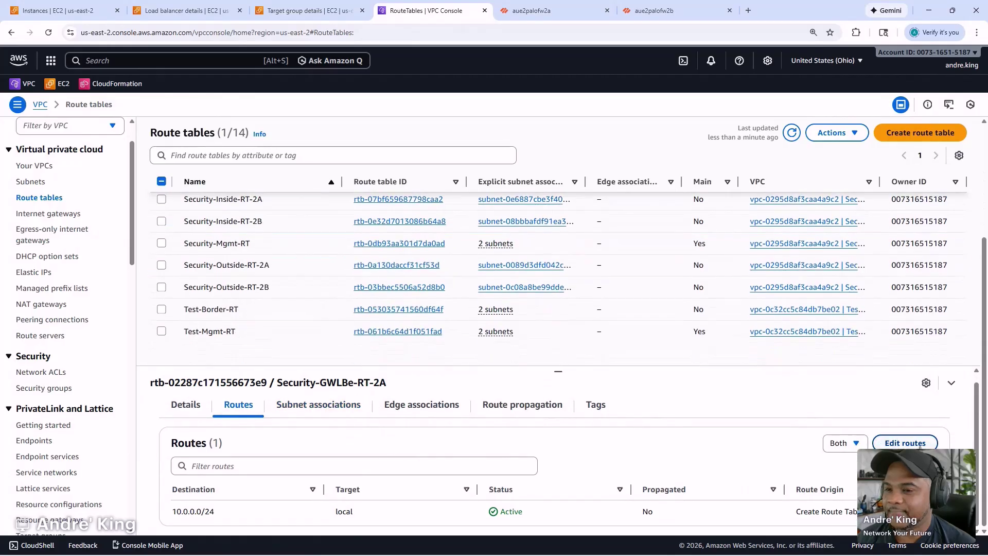
left_click(905, 443)
left_click(102, 253)
left_click(88, 280)
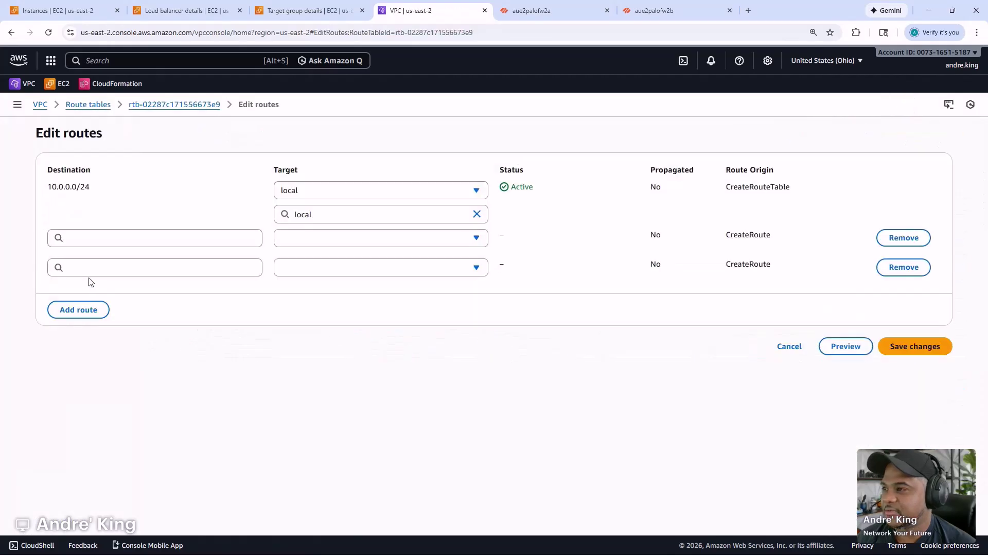
left_click(145, 239)
type("10.0.1.0/24")
left_click(130, 269)
type("10.0.1.0/24")
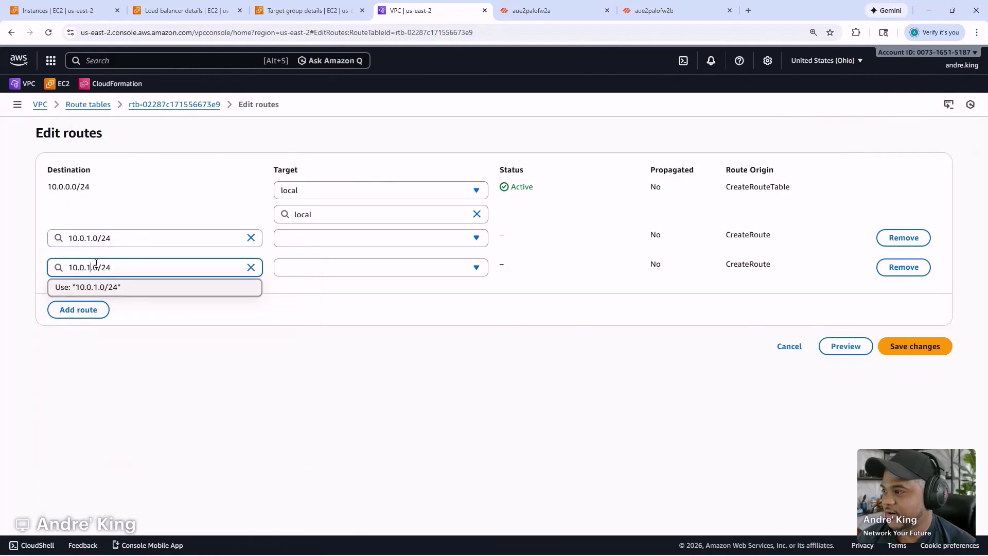
key("BackSpace")
type("2")
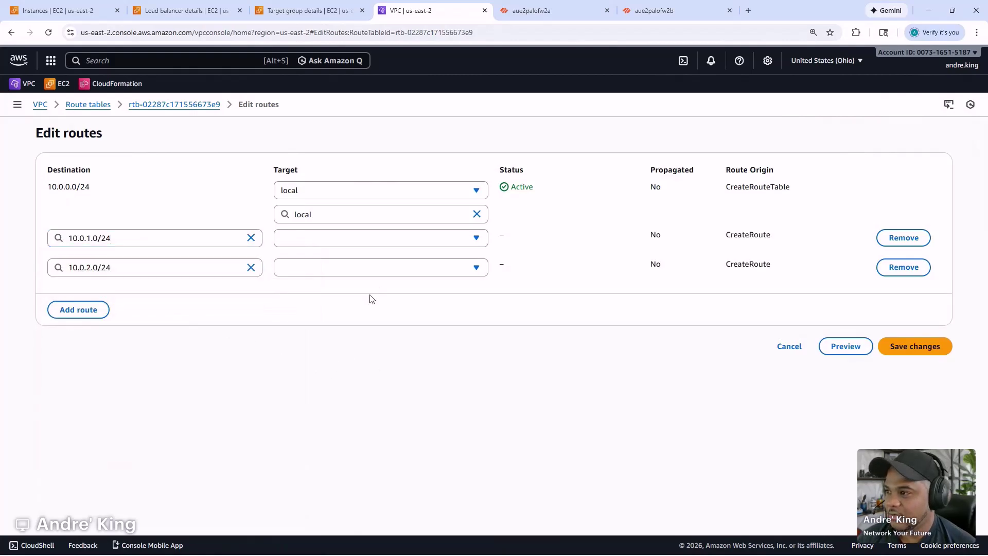
- Target both routes at transit gateway tgw-02a0027608f349f96 and save
left_click(381, 239)
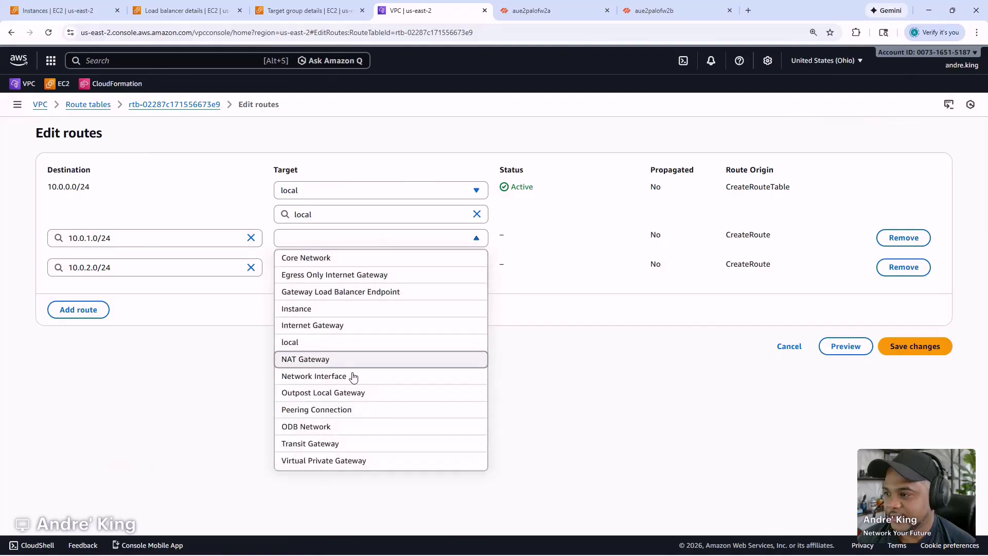
left_click(337, 443)
left_click(356, 265)
left_click(360, 296)
left_click(349, 286)
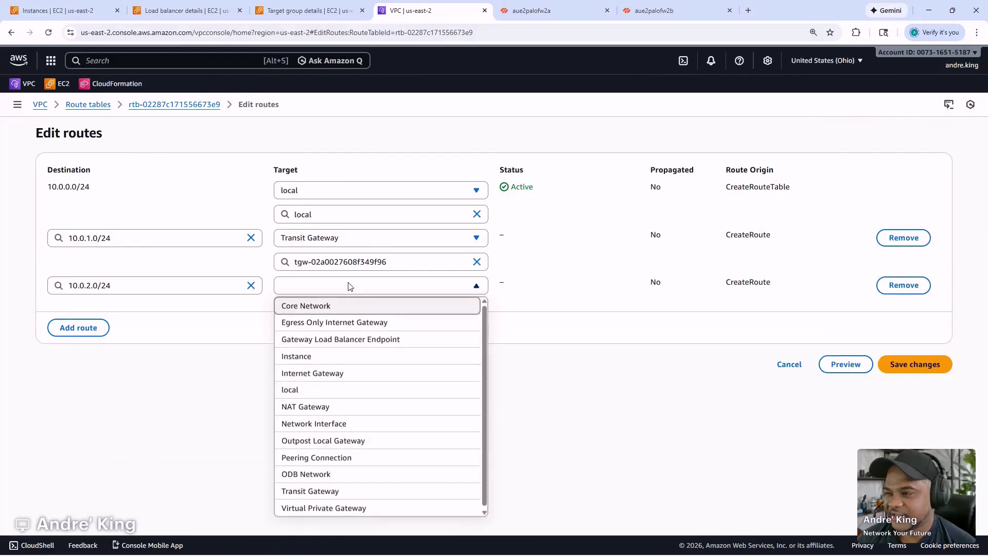
left_click(309, 491)
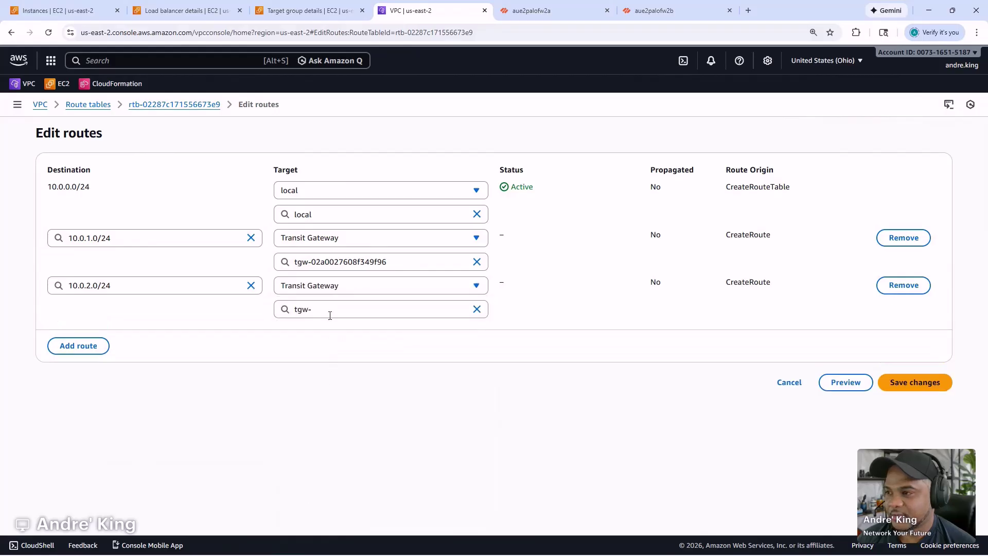
left_click(330, 314)
left_click(348, 347)
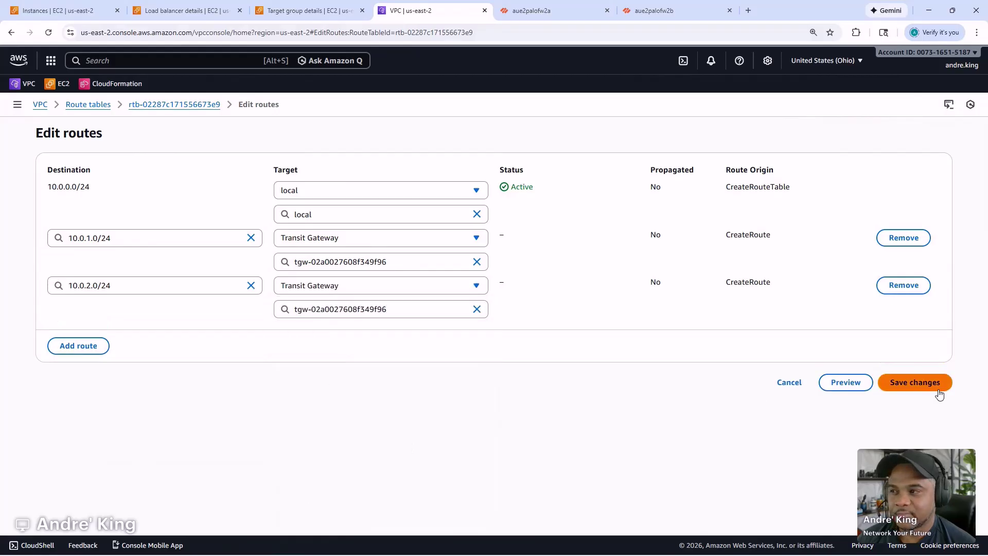
left_click(913, 381)
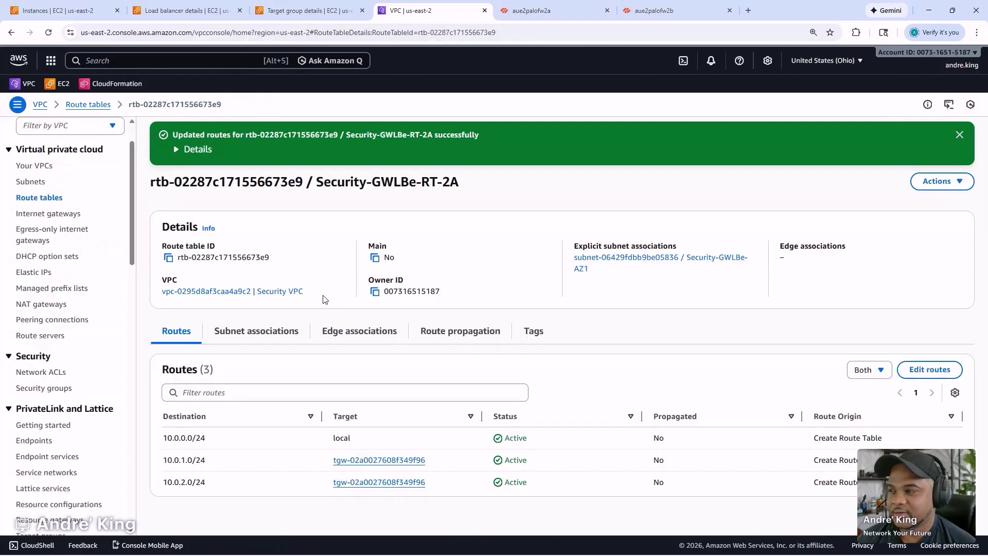
- Check Security-GWLBe-RT-2A's subnet association, then add two empty routes to Security-GWLBe-RT-2B
left_click(250, 335)
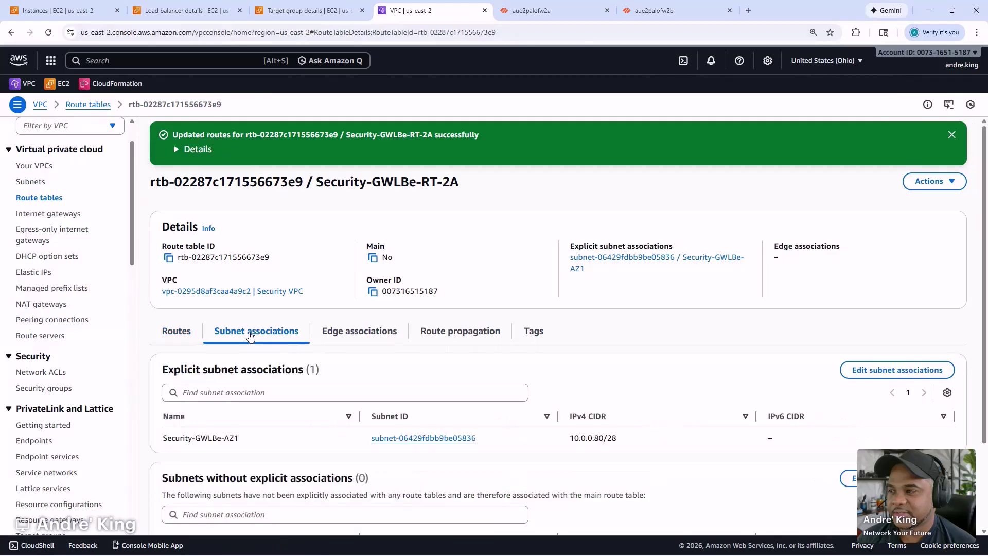
left_click(88, 105)
left_click(326, 336)
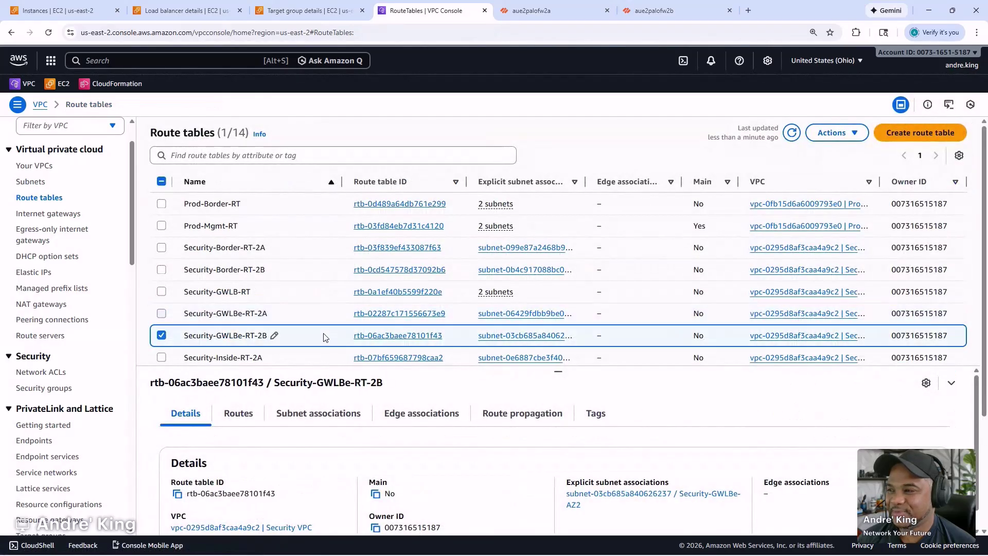
left_click(240, 414)
left_click(888, 448)
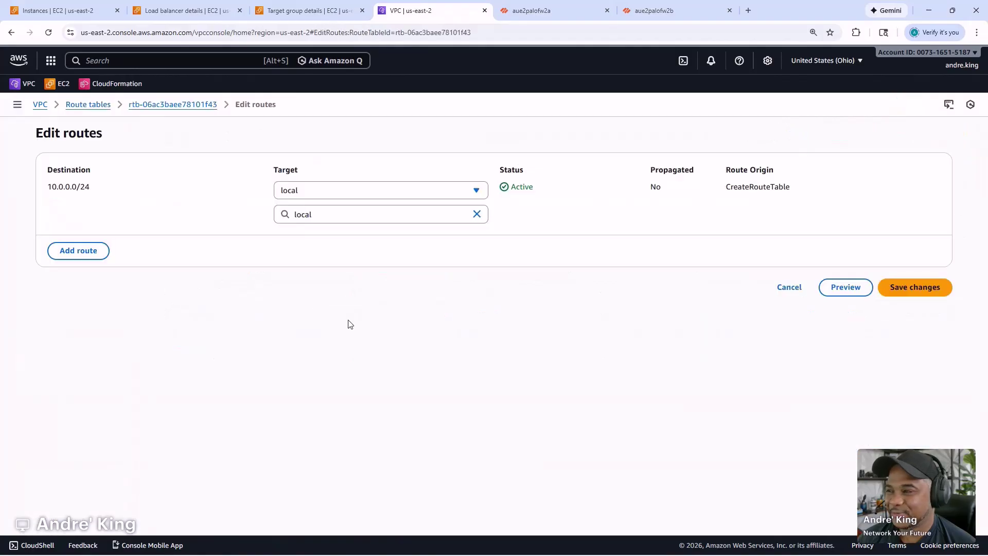
left_click(79, 249)
left_click(95, 282)
- Enter 10.0.1.0/24 and 10.0.2.0/24 as the new routes' destinations
left_click(125, 238)
type("10.0.1.0/24")
left_click(180, 314)
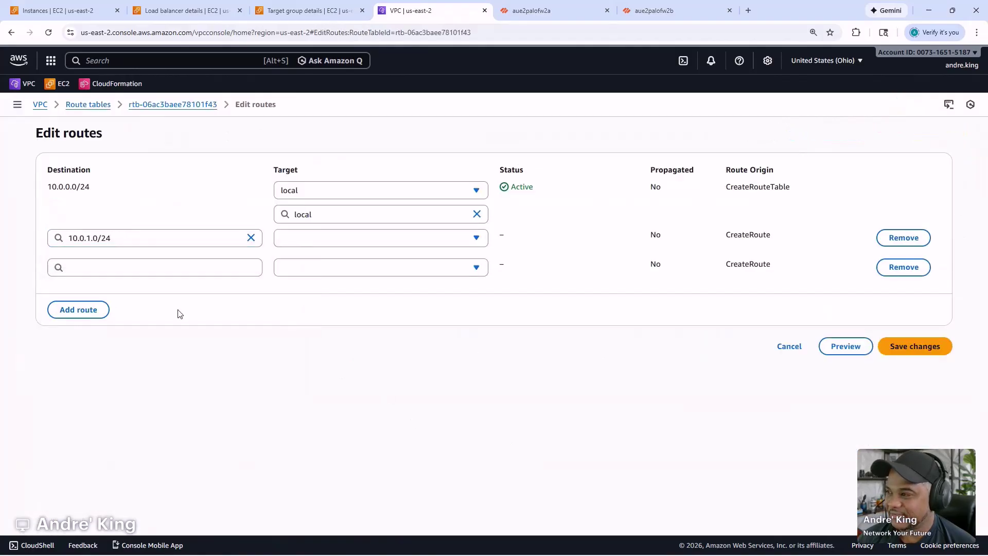
left_click(120, 273)
type("10.0.1.0/24")
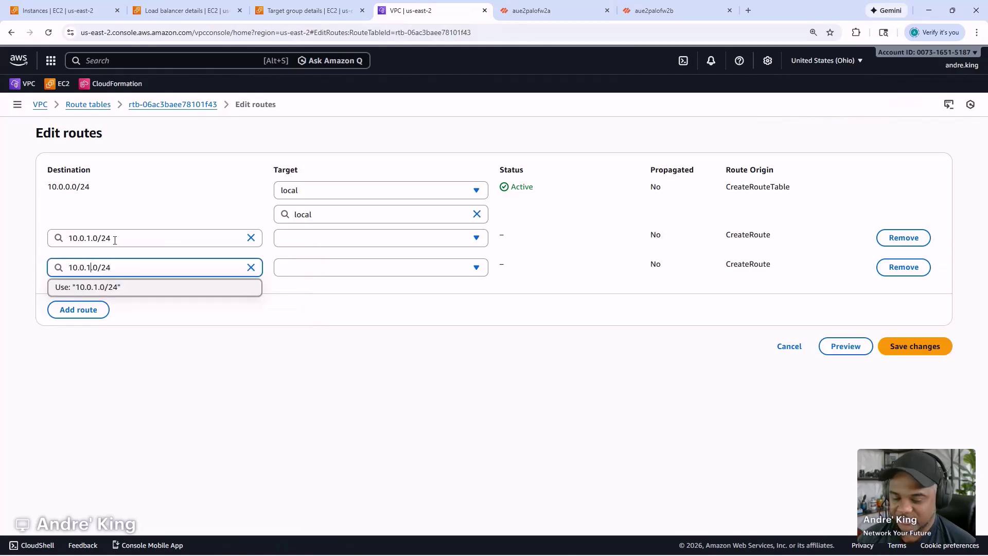
key("BackSpace")
type("2")
left_click(290, 353)
- Target both routes at transit gateway tgw-02a0027608f349f96, save, and dismiss the notice
left_click(313, 239)
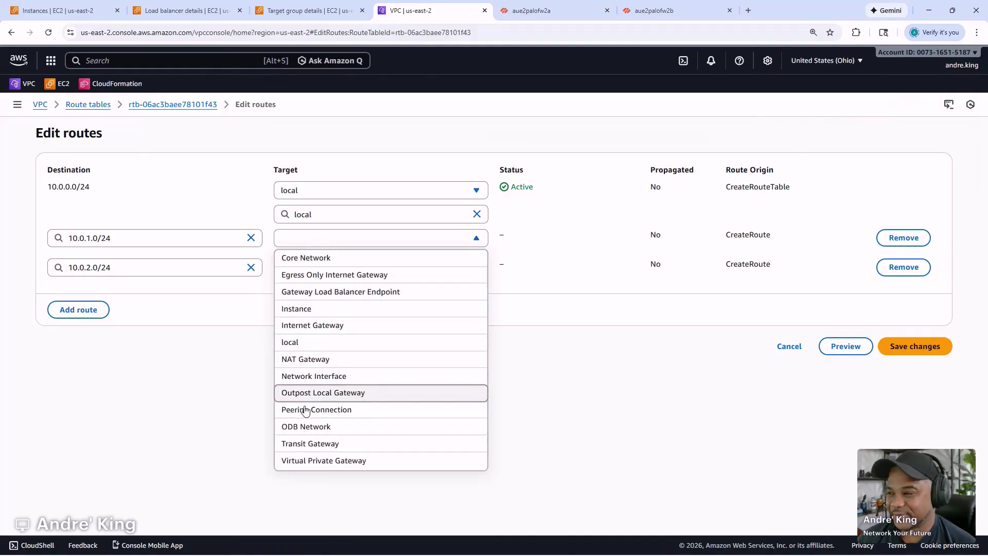
left_click(300, 446)
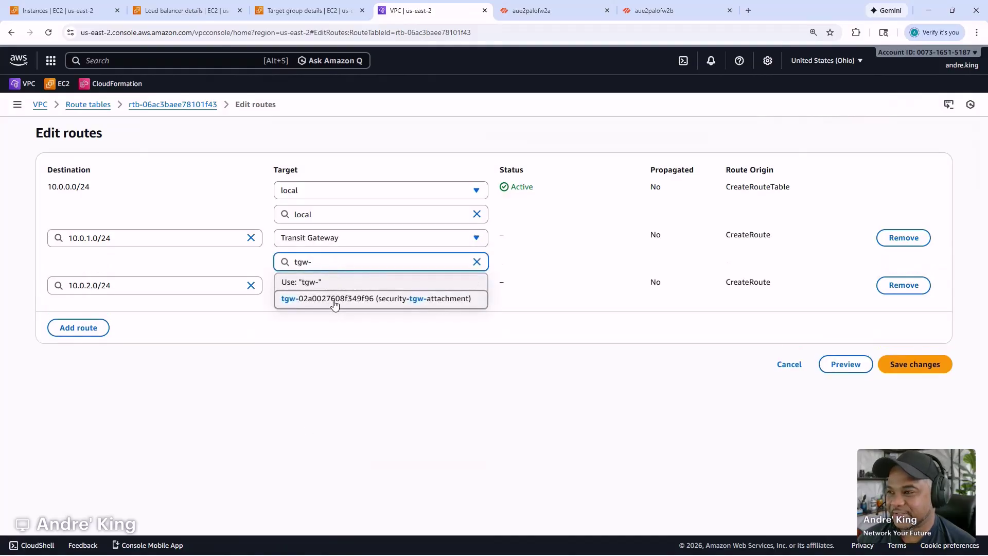
left_click(332, 298)
left_click(329, 291)
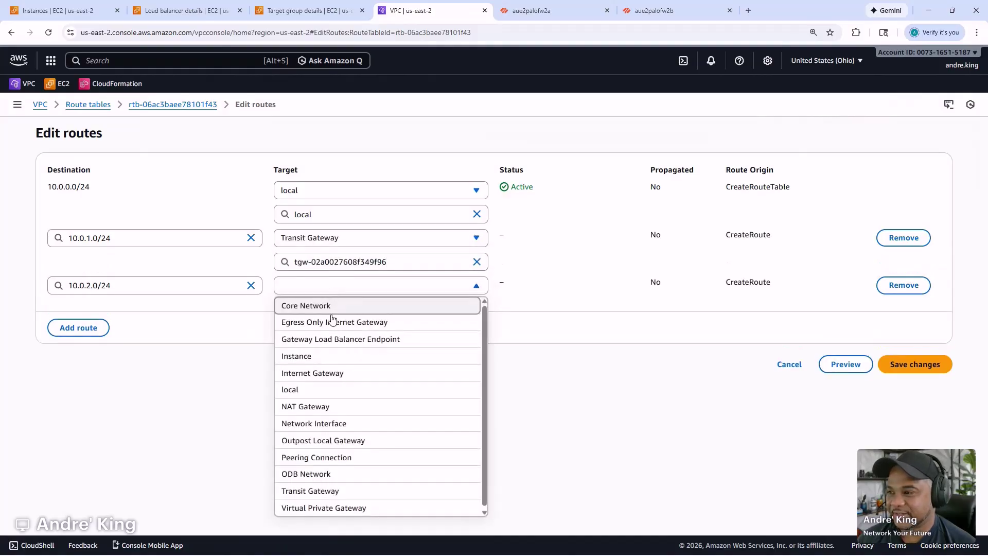
left_click(327, 489)
left_click(326, 311)
left_click(325, 347)
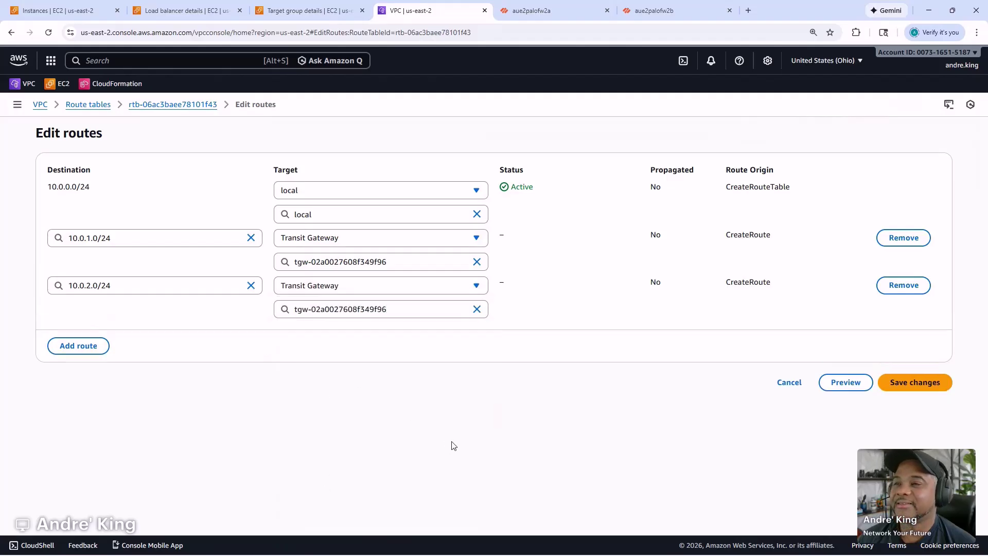
left_click(904, 382)
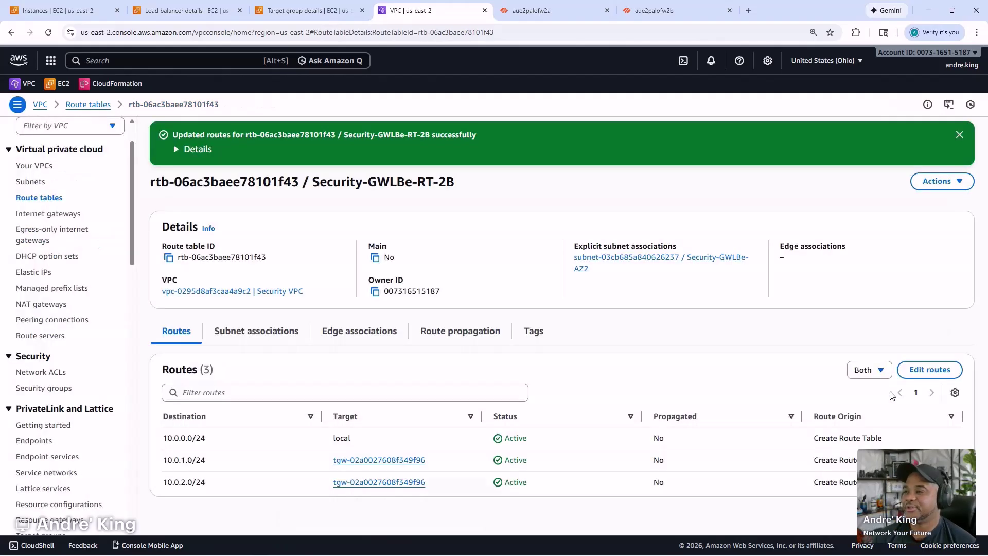
left_click(967, 136)
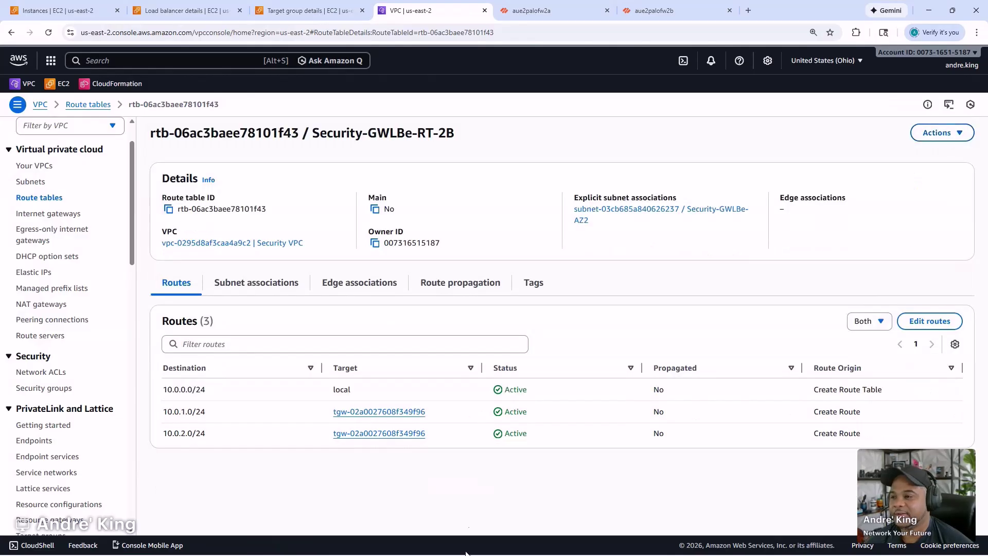
- Refresh palo-gwlb-tg target health, which still shows 10.0.0.150 unhealthy
left_click(293, 16)
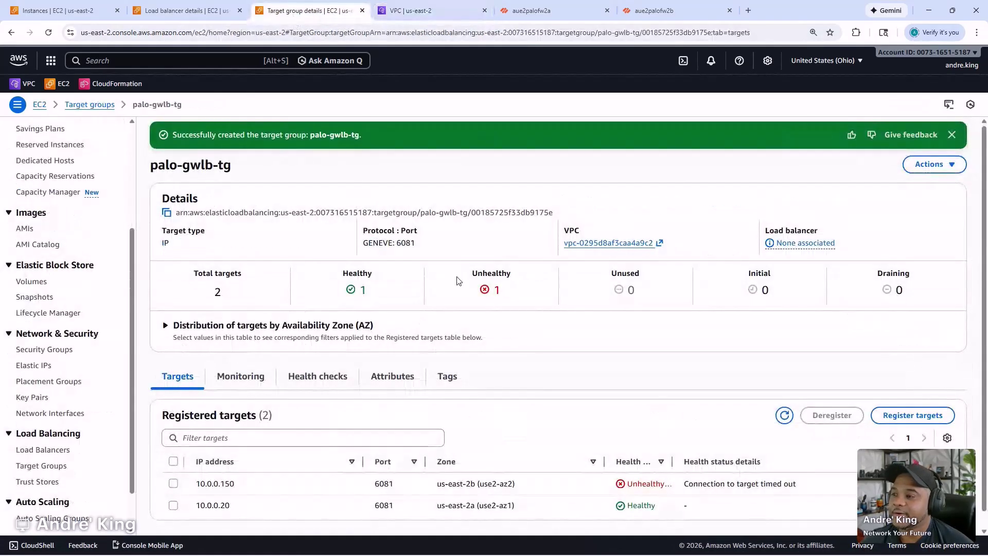
left_click(784, 416)
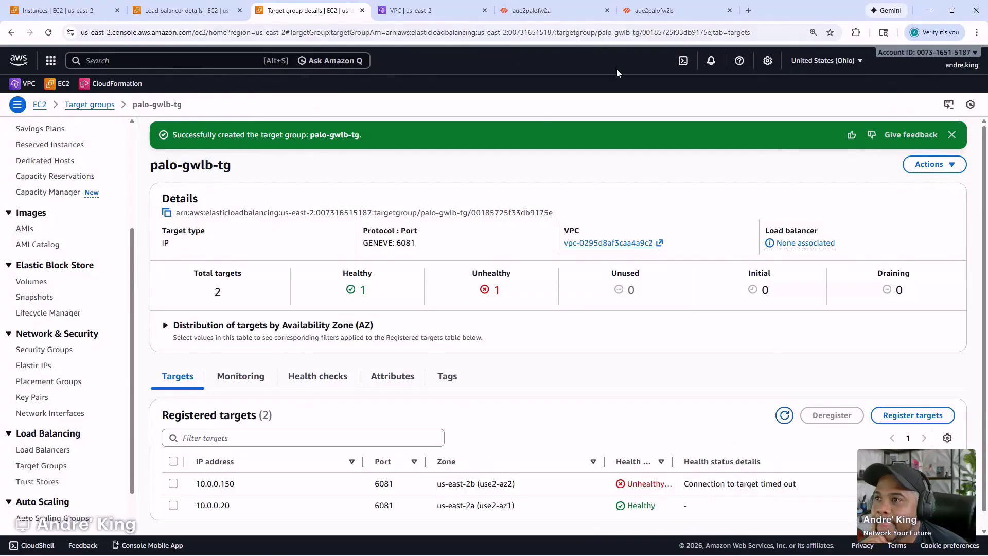
left_click(649, 11)
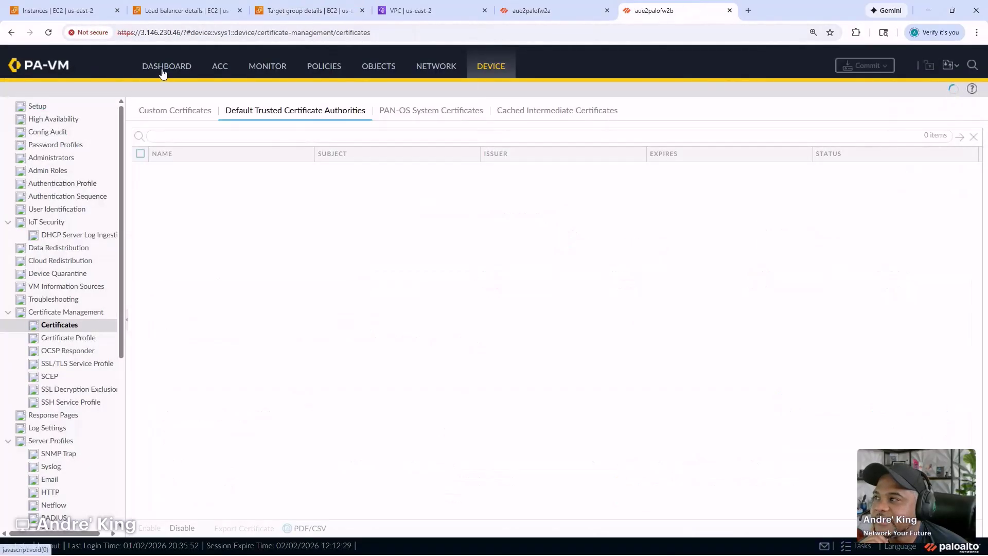
- Reload the aue2palofw2b web UI and log back in as admin with the account password
left_click(164, 68)
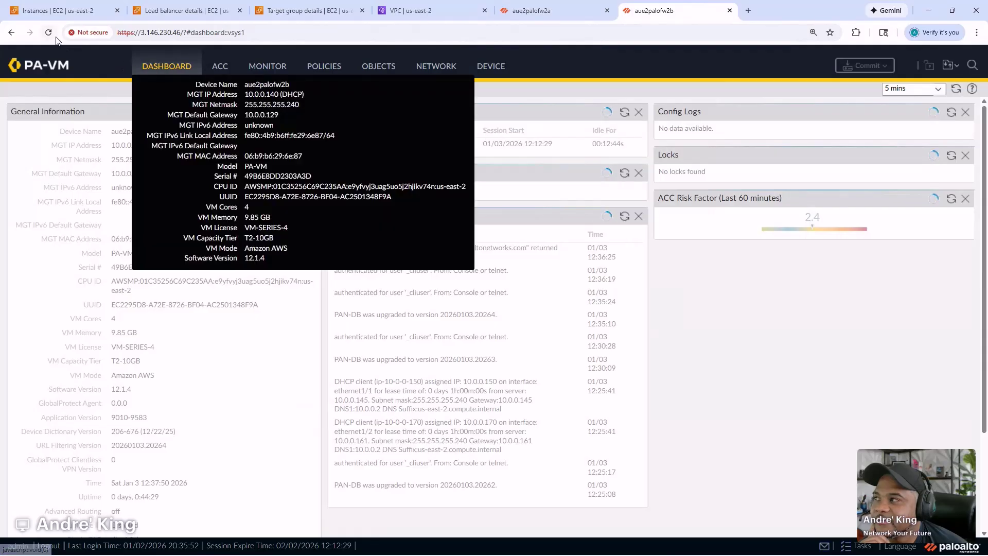
left_click(50, 32)
type("admin")
key("Tab")
type("•••••••")
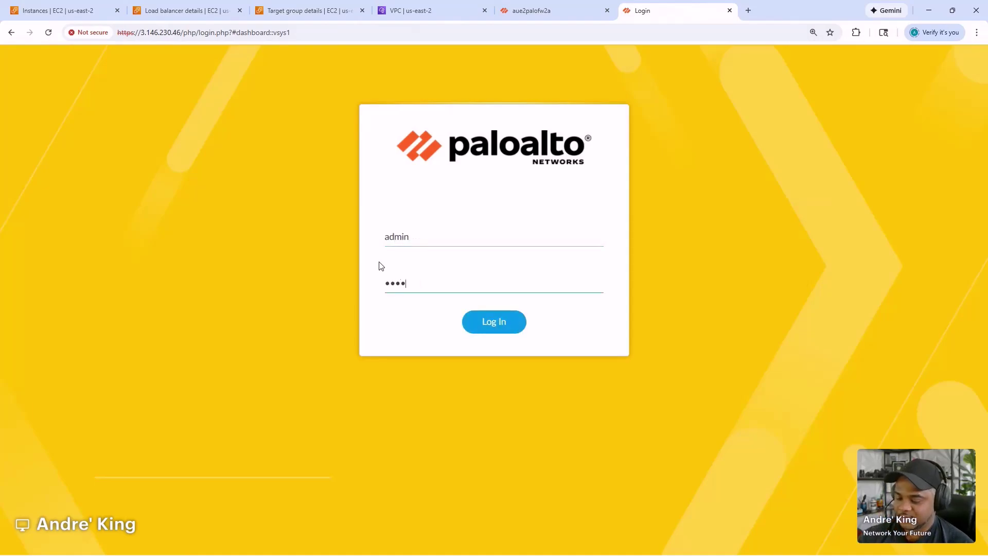
key("Return")
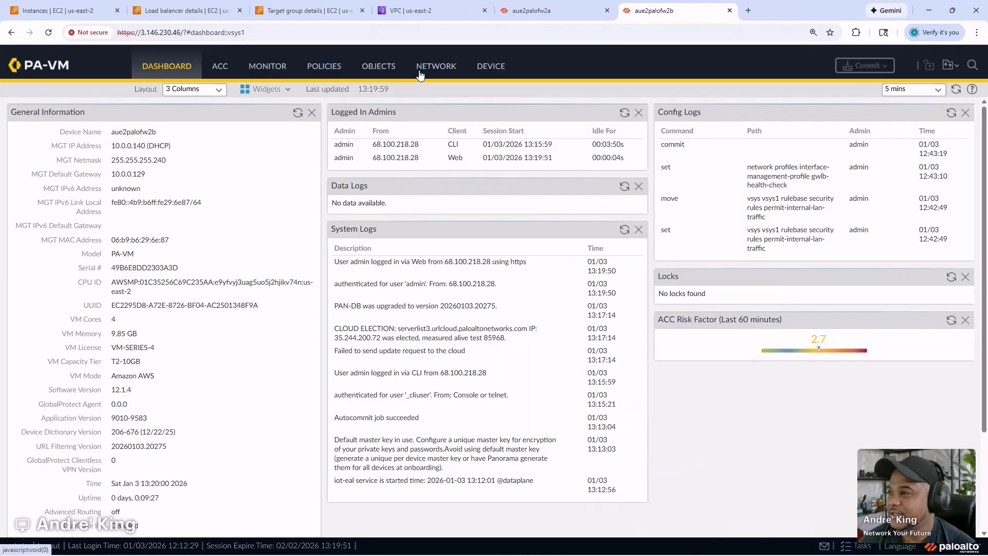
- Browse aue2palofw2b's policies, traffic logs, address objects and Interface Mgmt profiles, then view aue2palofw2a's traffic
left_click(324, 72)
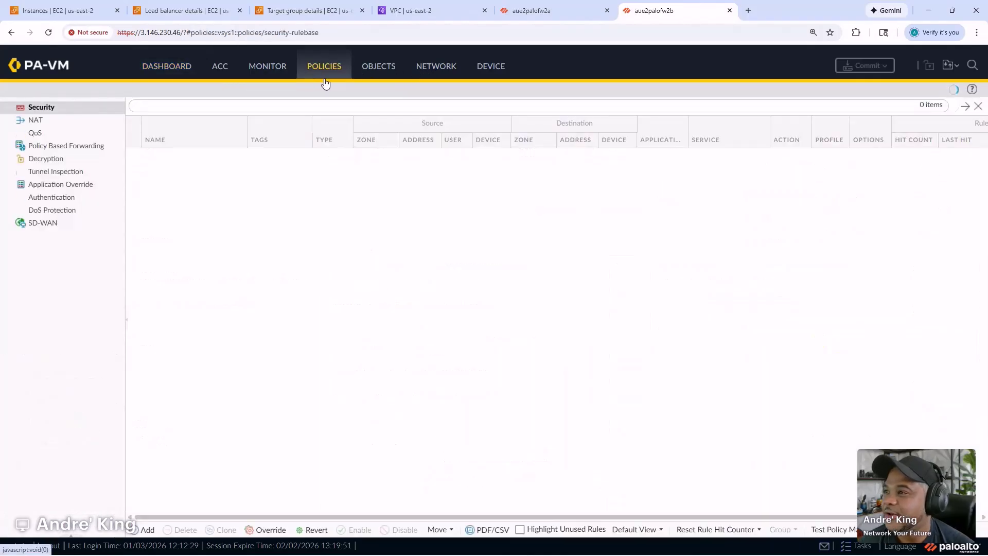
left_click(254, 66)
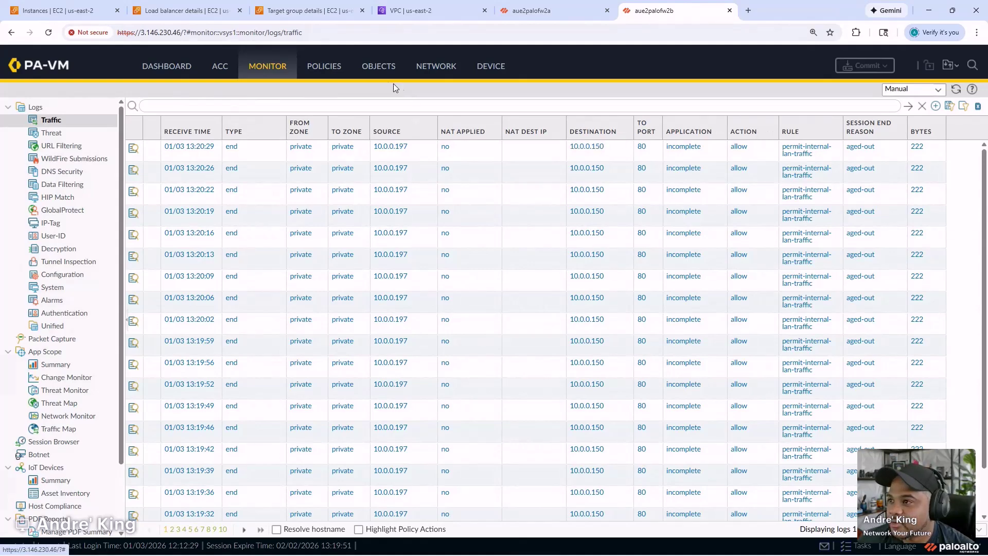
left_click(380, 70)
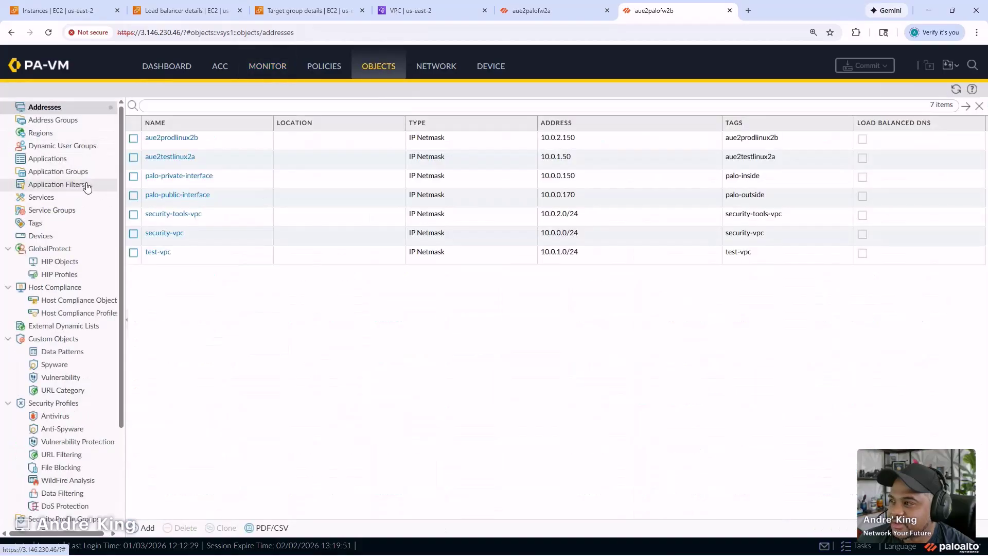
scroll(50, 453, "down", 3)
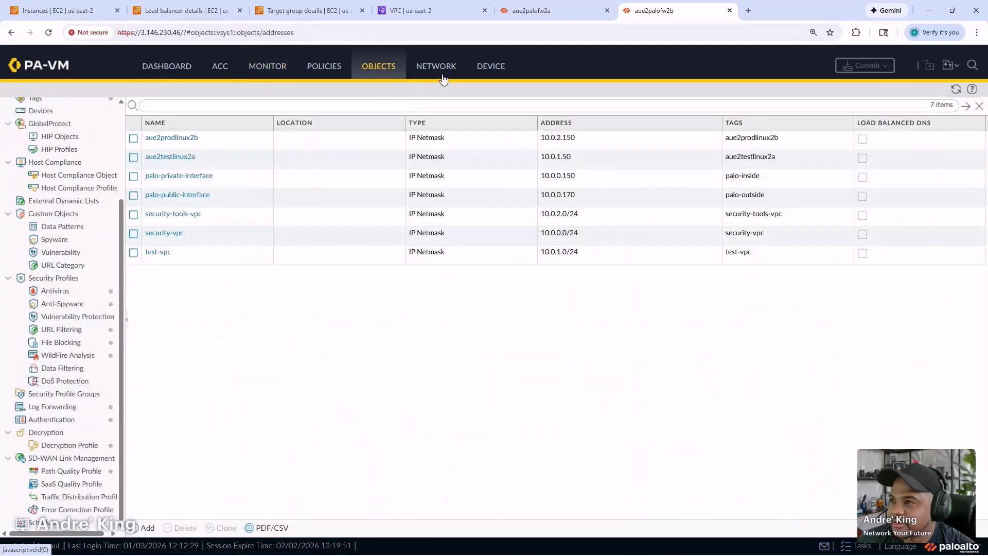
left_click(438, 76)
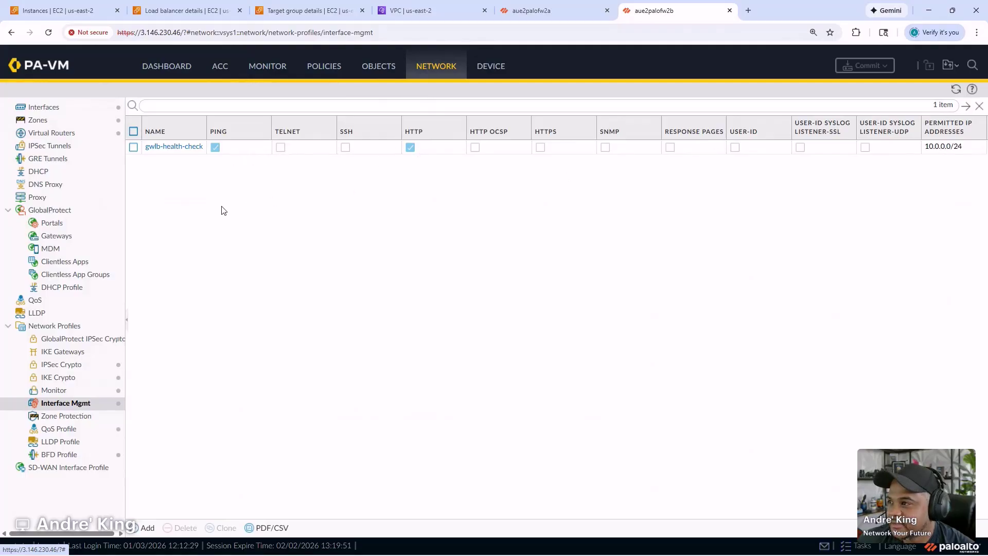
left_click(537, 10)
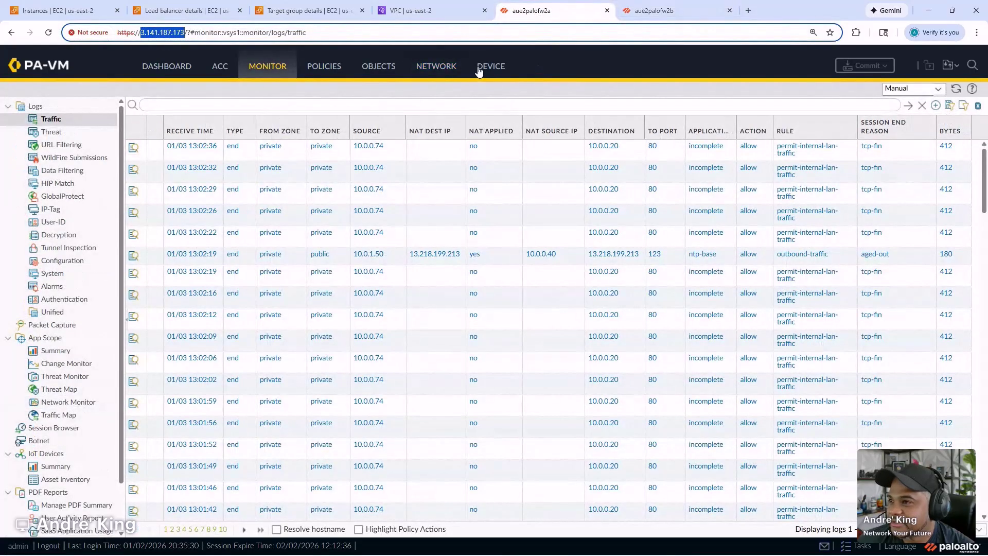
- View aue2palofw2a's Interface Mgmt profiles, then refresh palo-gwlb-tg target health
left_click(449, 68)
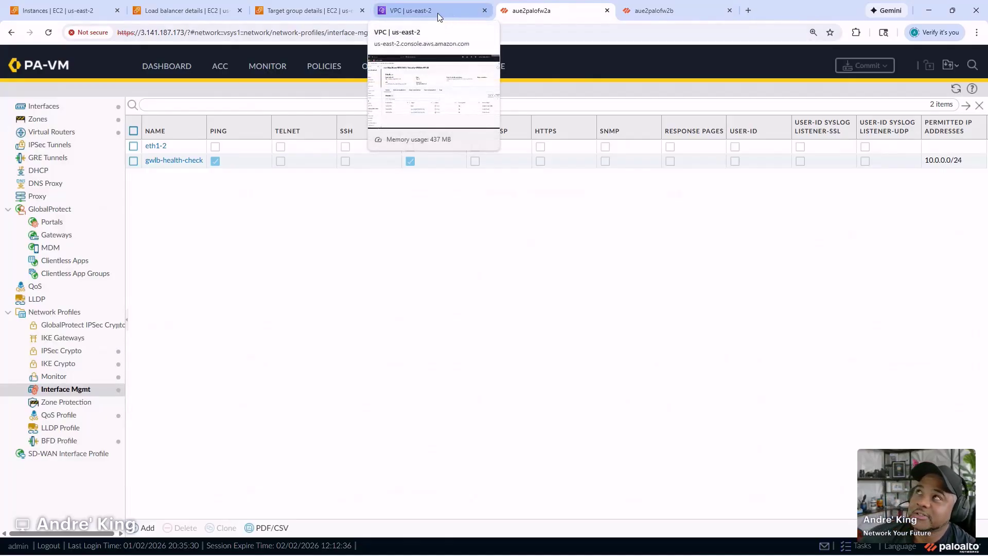
left_click(309, 10)
left_click(787, 415)
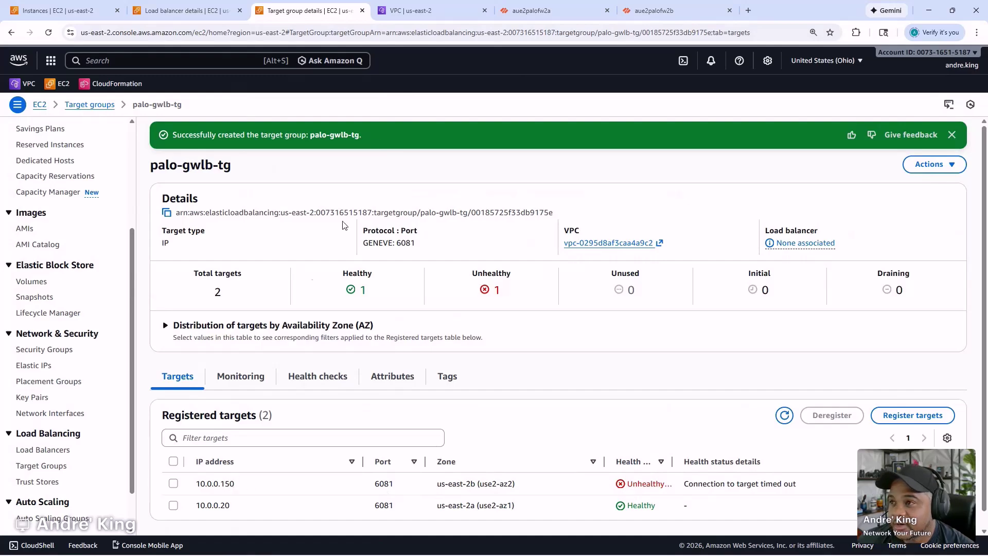
left_click(72, 11)
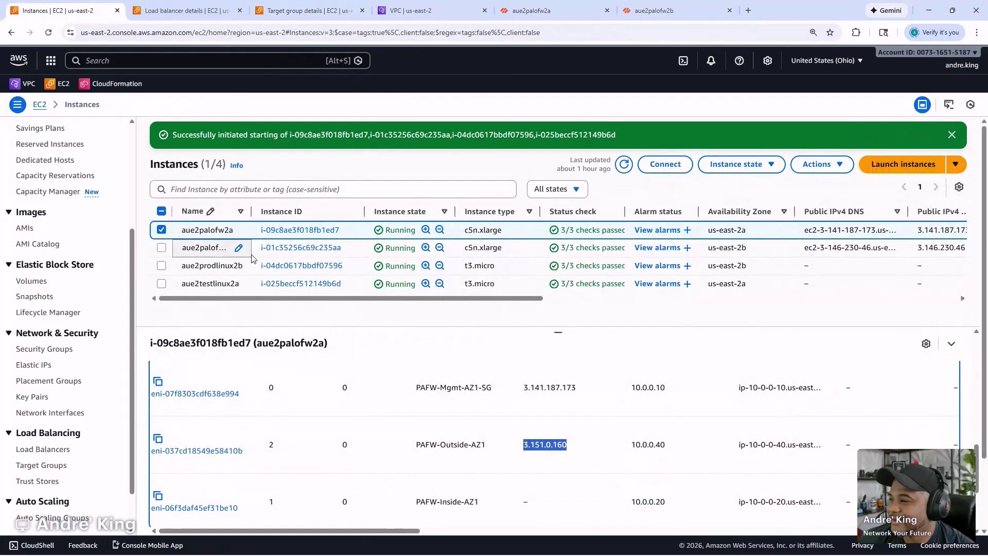
left_click(354, 248)
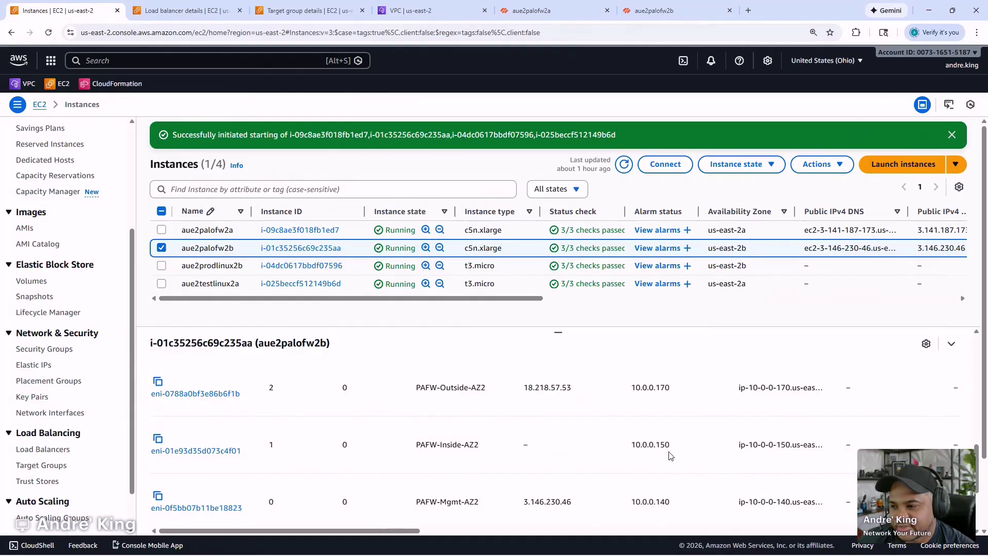
left_click(288, 10)
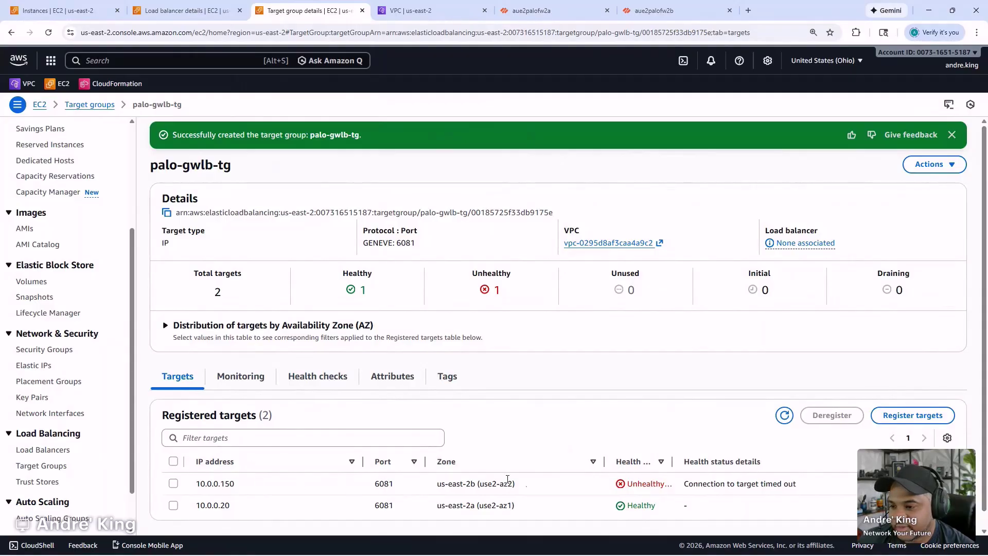
- Refresh palo-gwlb-tg targets and review its Health checks settings and Monitoring graphs
left_click(782, 419)
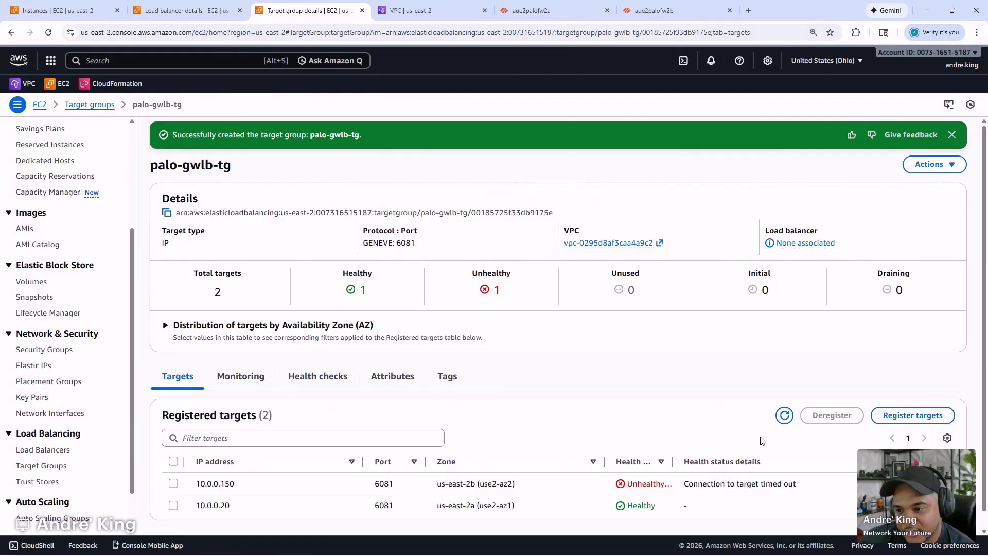
left_click(304, 385)
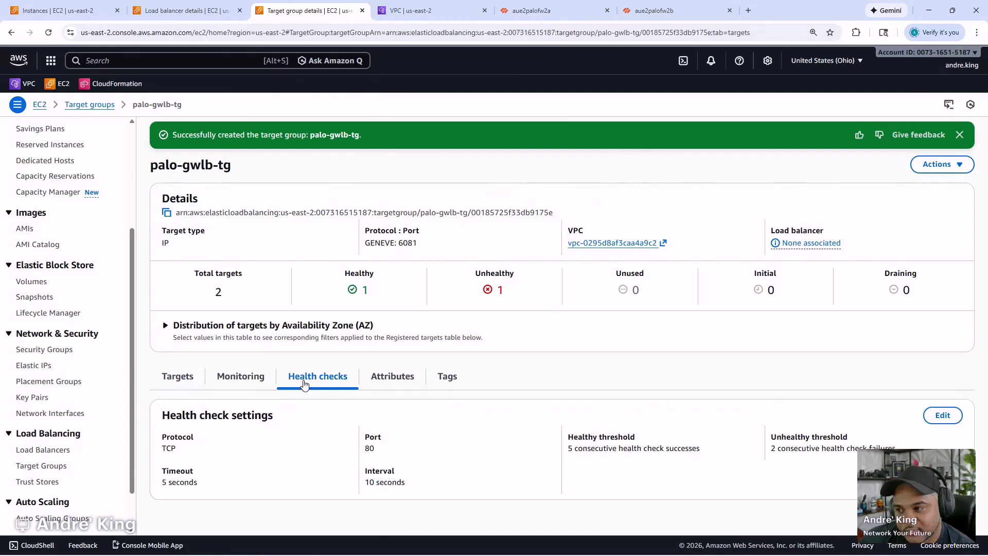
left_click(256, 380)
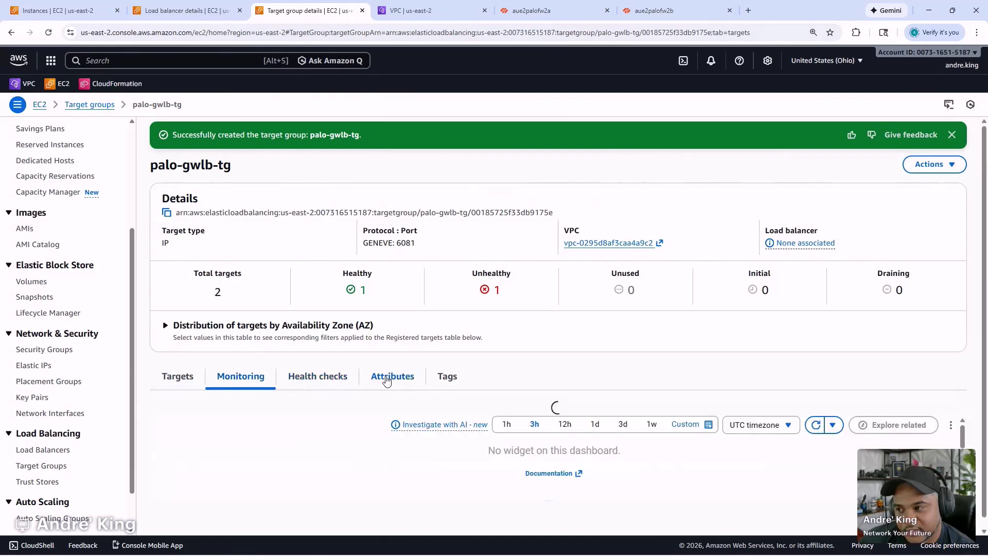
scroll(386, 383, "down", 3)
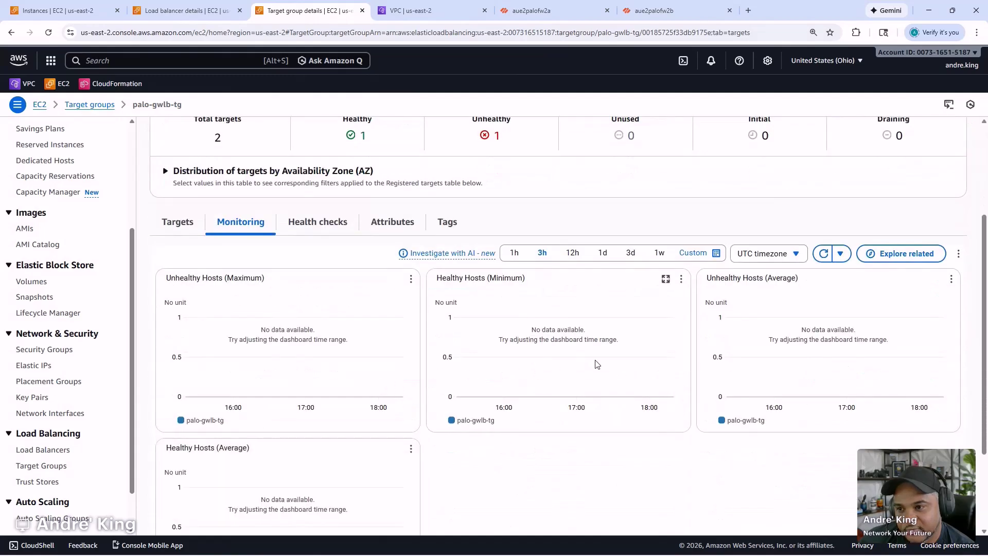
scroll(807, 349, "up", 1)
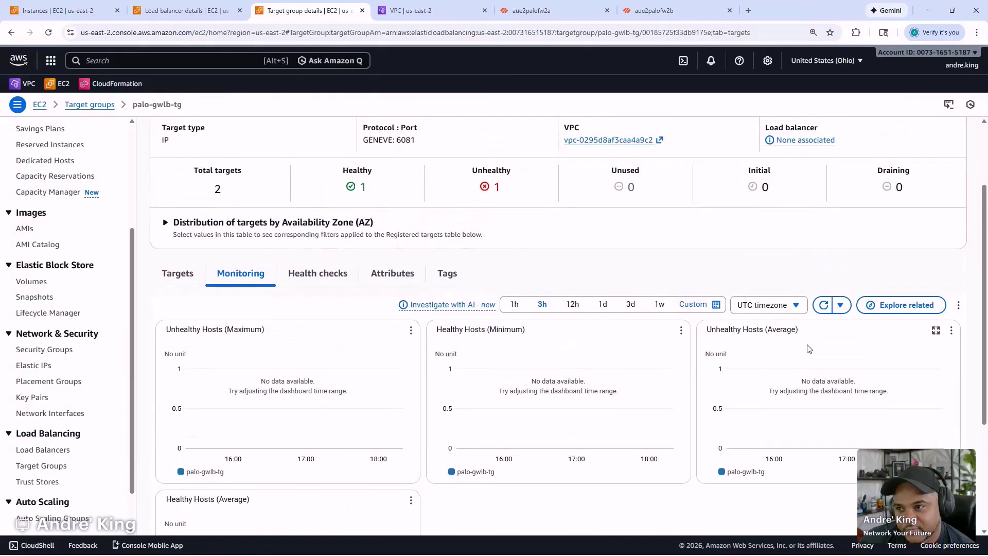
left_click(456, 12)
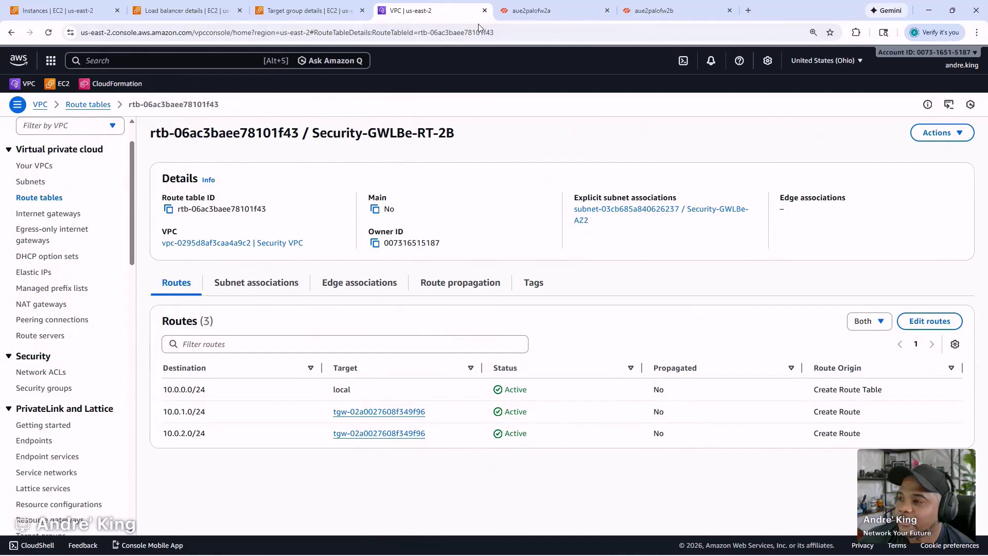
- Inspect Security-GWLB-RT's routes, noting the 10.0.0.0/24 local route
left_click(44, 198)
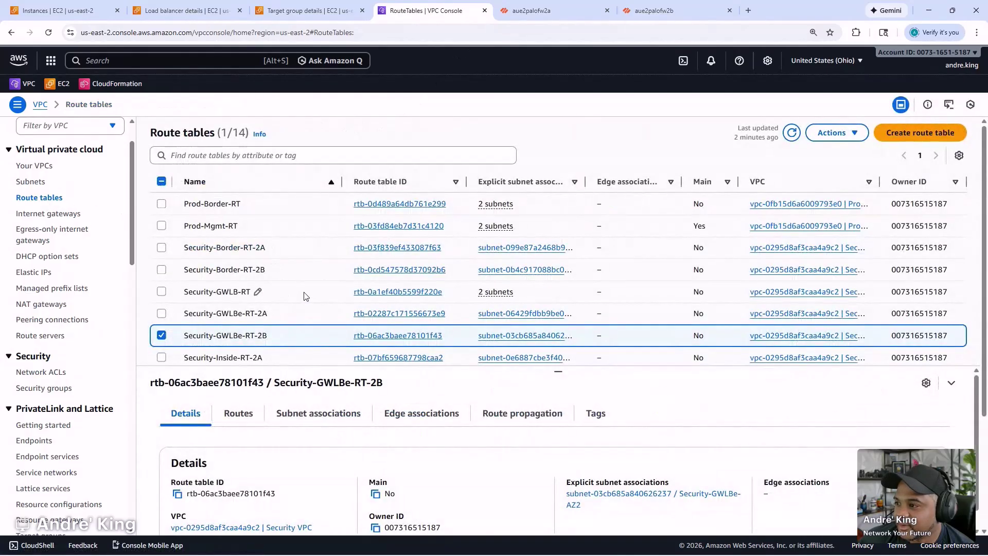
left_click(305, 294)
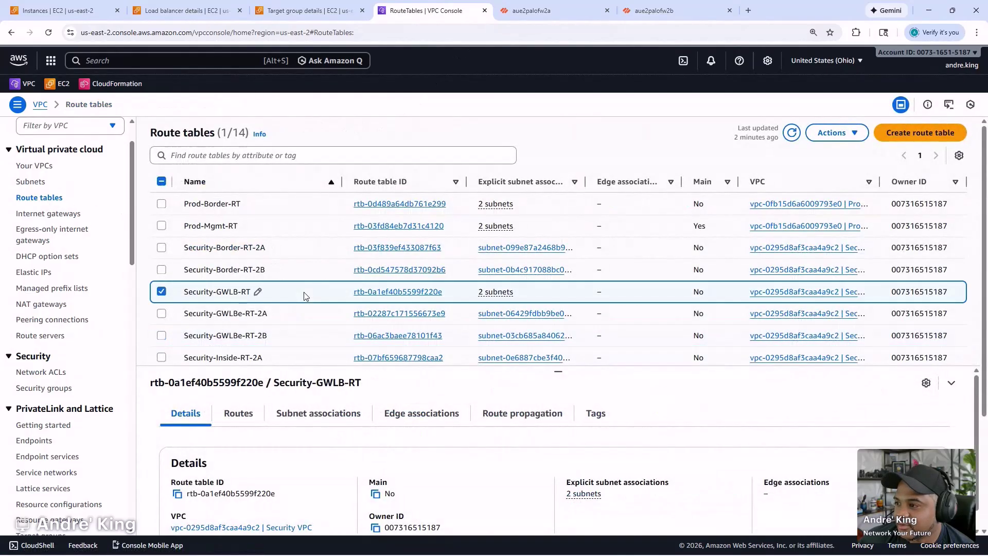
left_click(242, 416)
scroll(430, 267, "down", 2)
scroll(576, 514, "down", 1)
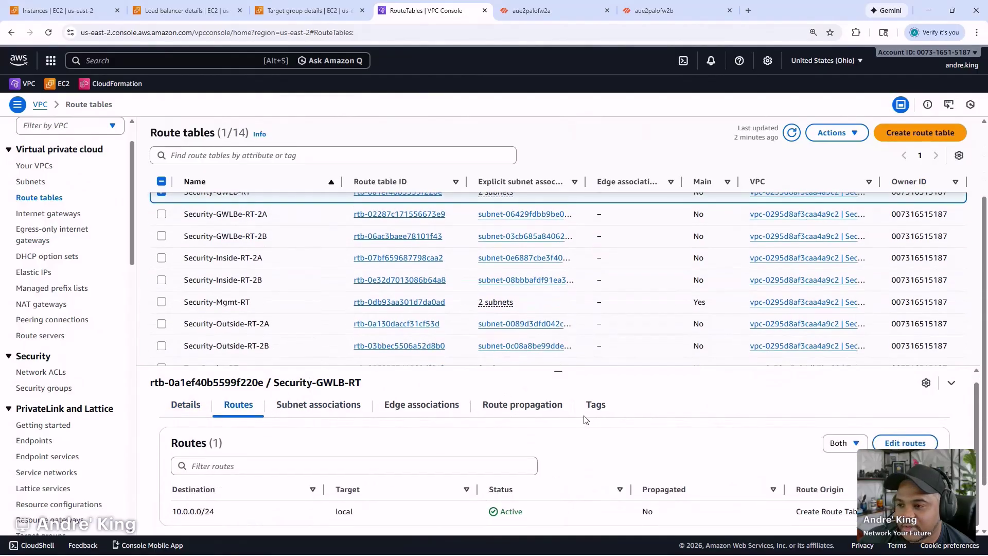
triple_click(203, 511)
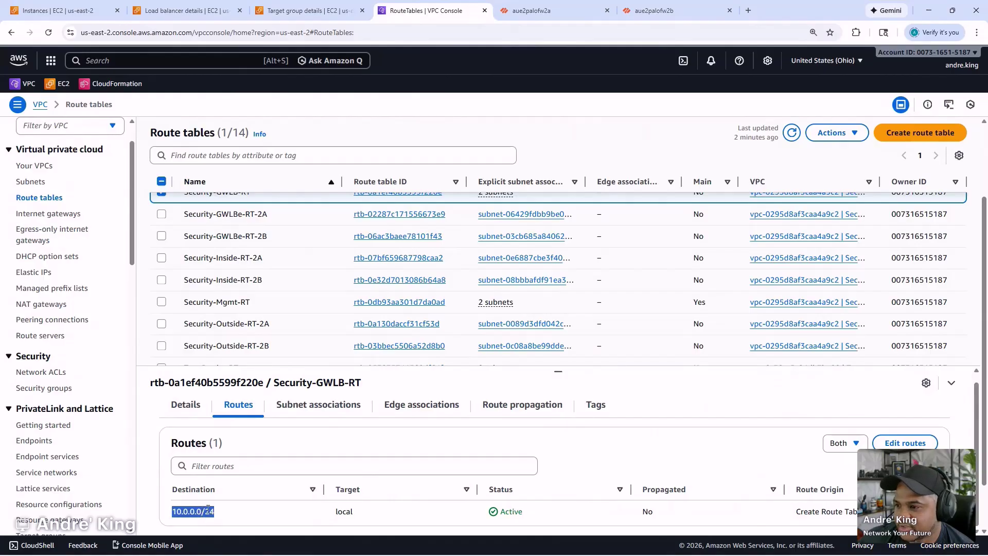
double_click(343, 511)
scroll(343, 275, "up", 1)
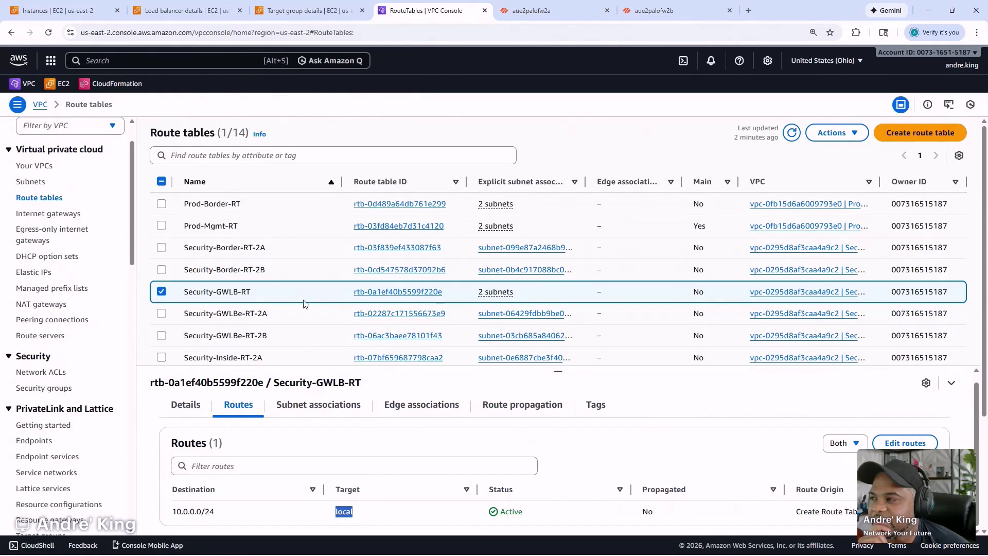
- Review routes of Security-Inside-RT-2A and Security-Inside-RT-2B, including 10.0.0.0/22 via transit gateway
scroll(307, 282, "down", 1)
scroll(308, 282, "down", 1)
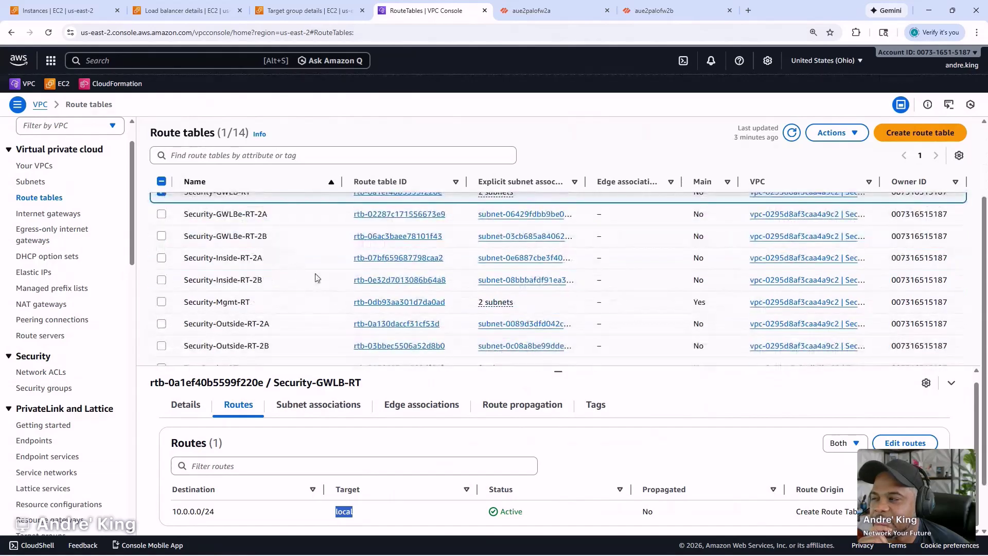
left_click(319, 260)
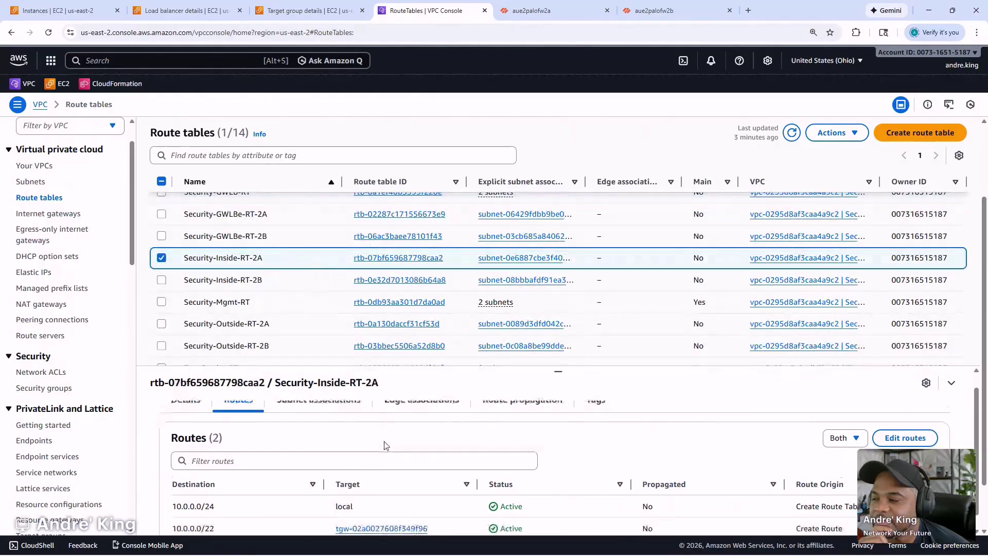
scroll(281, 499, "down", 1)
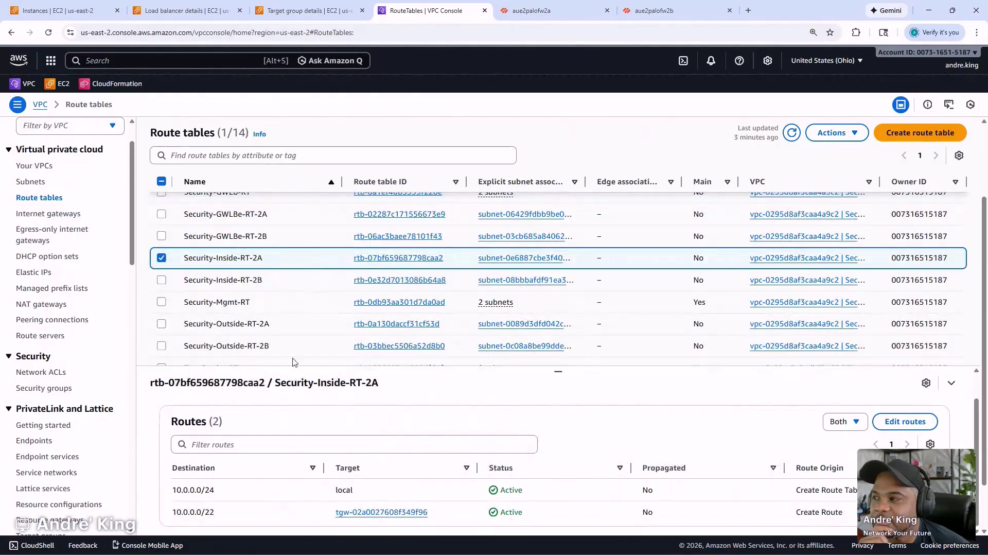
left_click(304, 283)
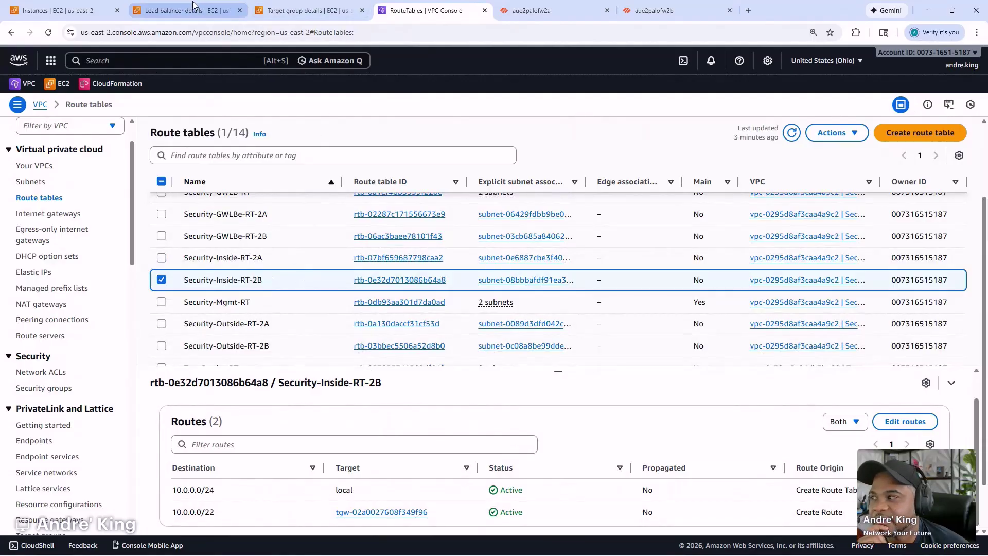
- Show the Security details of the aue2palofw2b firewall instance in the Instances list
left_click(57, 10)
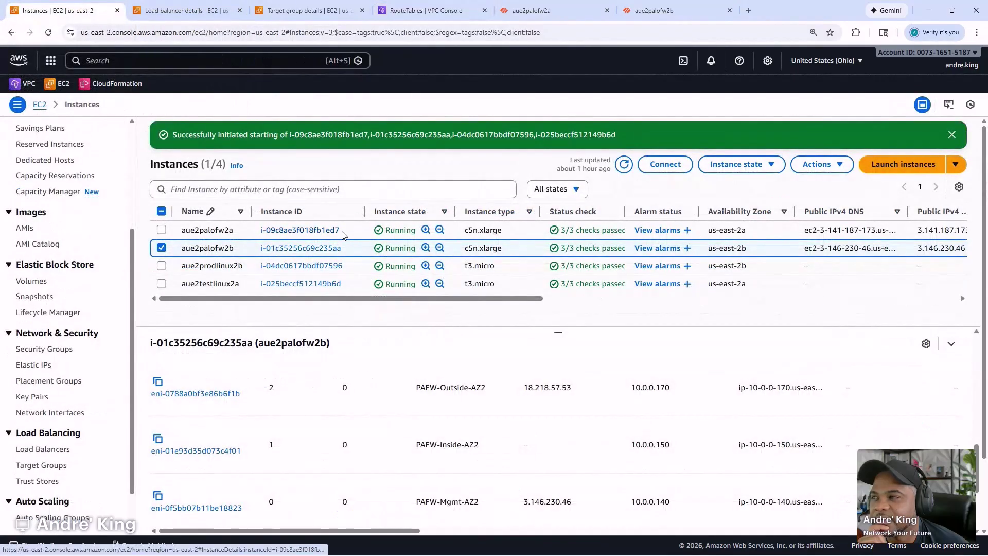
scroll(361, 409, "up", 5)
scroll(362, 405, "up", 2)
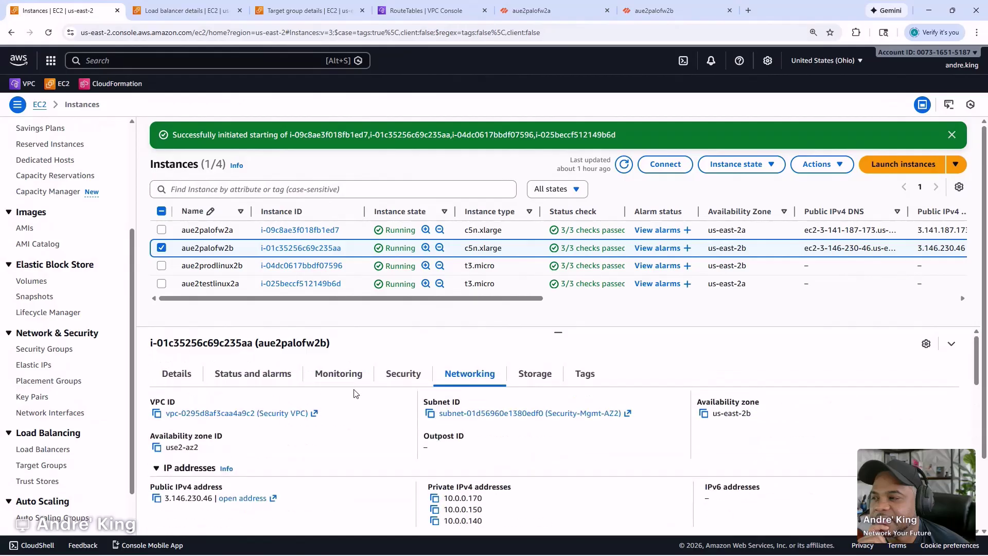
left_click(401, 374)
scroll(386, 390, "down", 3)
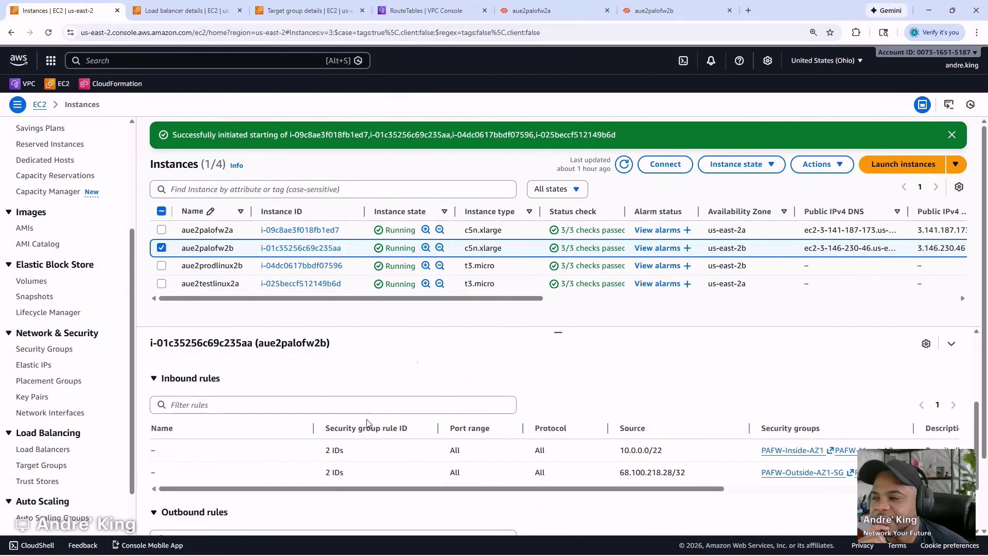
scroll(367, 422, "up", 3)
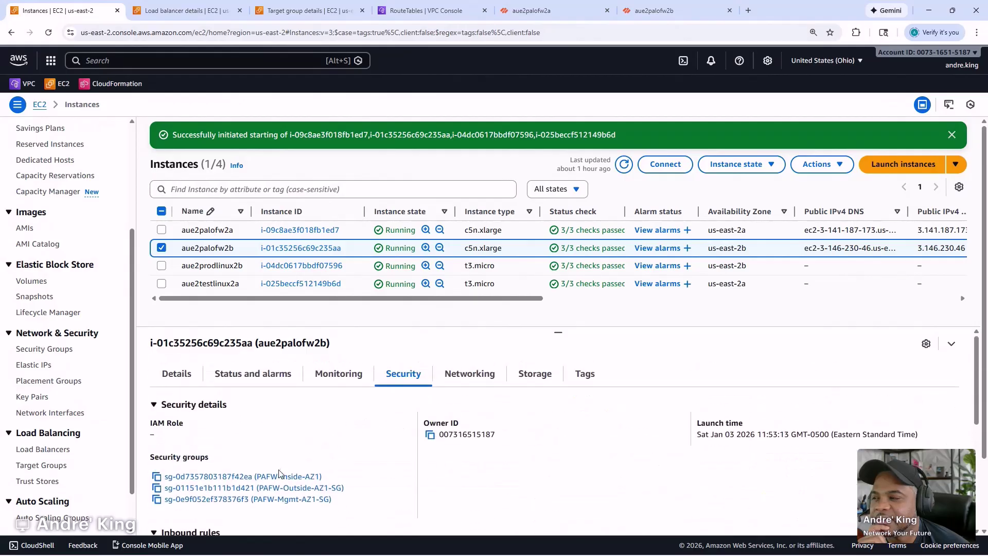
- Open PAFW-Inside-AZ1 in a new tab and check its all-traffic inbound rule from 10.0.0.0/22
right_click(280, 477)
left_click(337, 343)
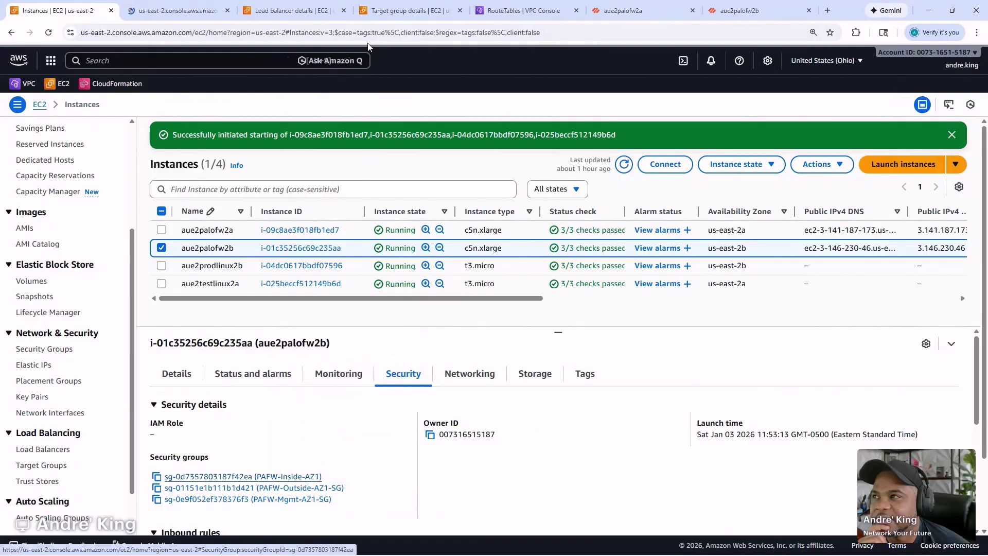
left_click(195, 9)
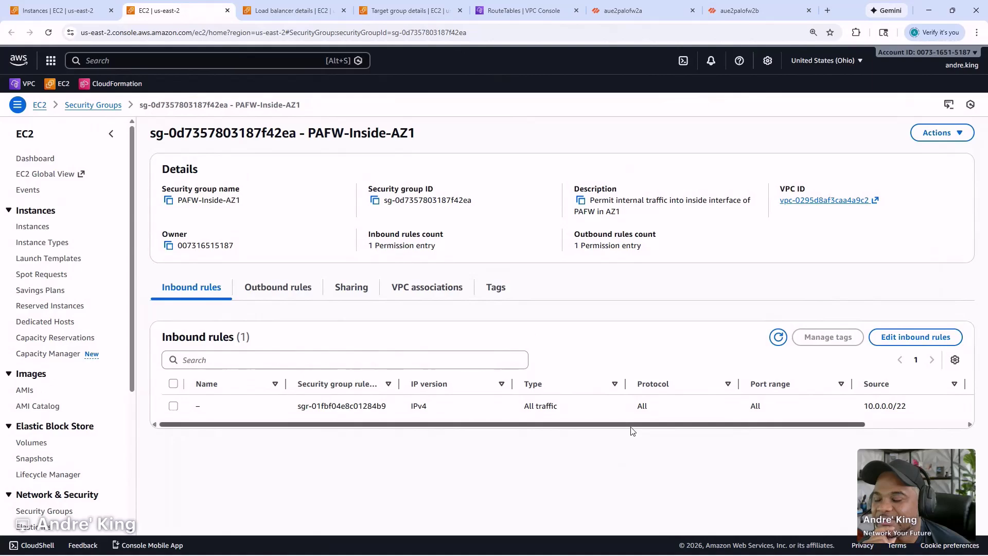
left_click_drag(631, 427, 718, 427)
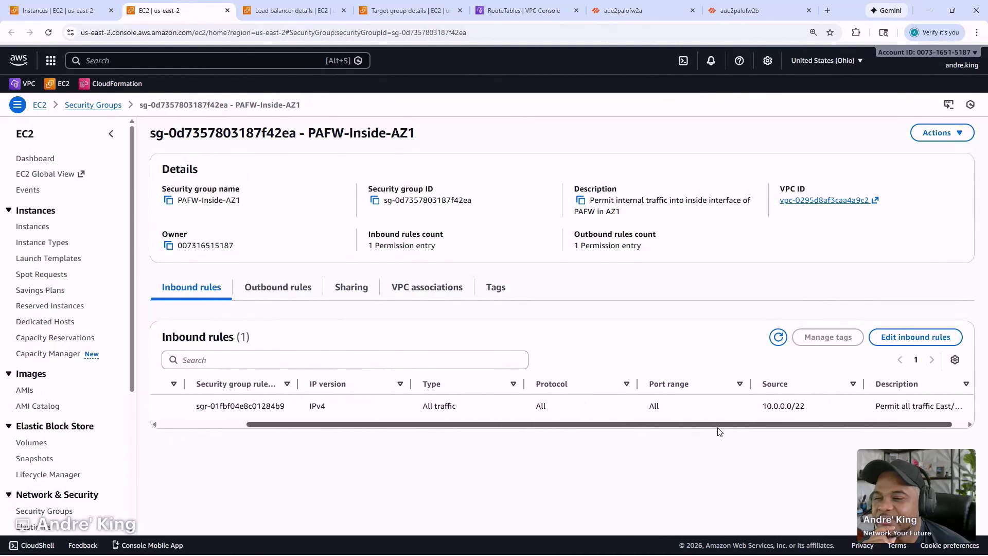
left_click_drag(718, 428, 550, 434)
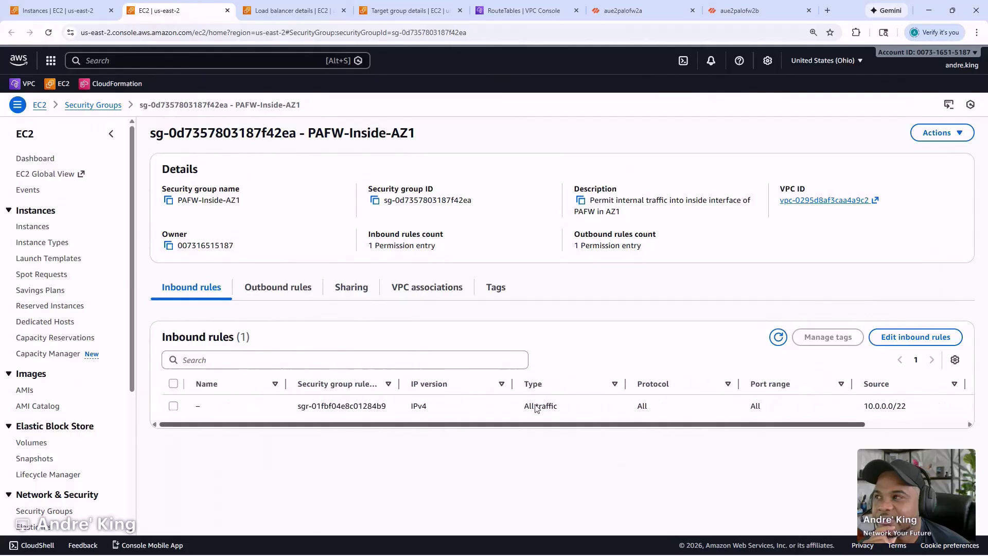
- Check the palo-gwlb load balancer details and refresh until its status shows Active
left_click(358, 10)
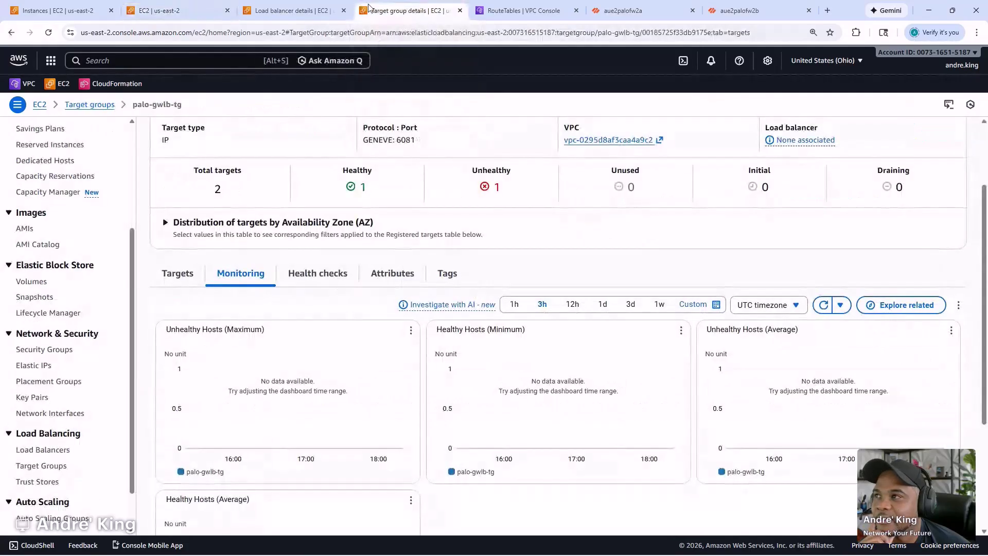
left_click(302, 8)
scroll(404, 415, "down", 1)
scroll(421, 368, "up", 1)
left_click(888, 132)
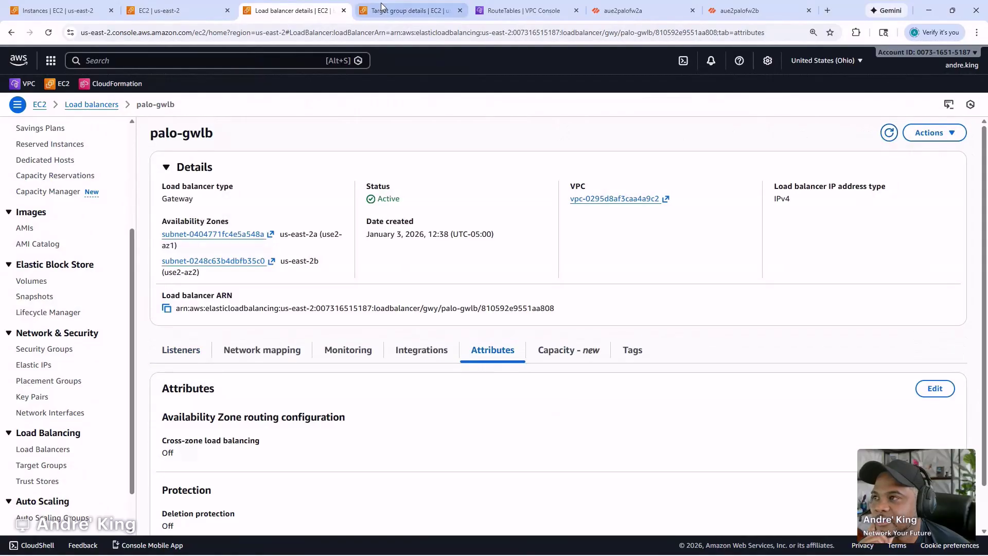
- Show the registered targets of the palo-gwlb-tg target group
left_click(384, 10)
scroll(463, 202, "up", 2)
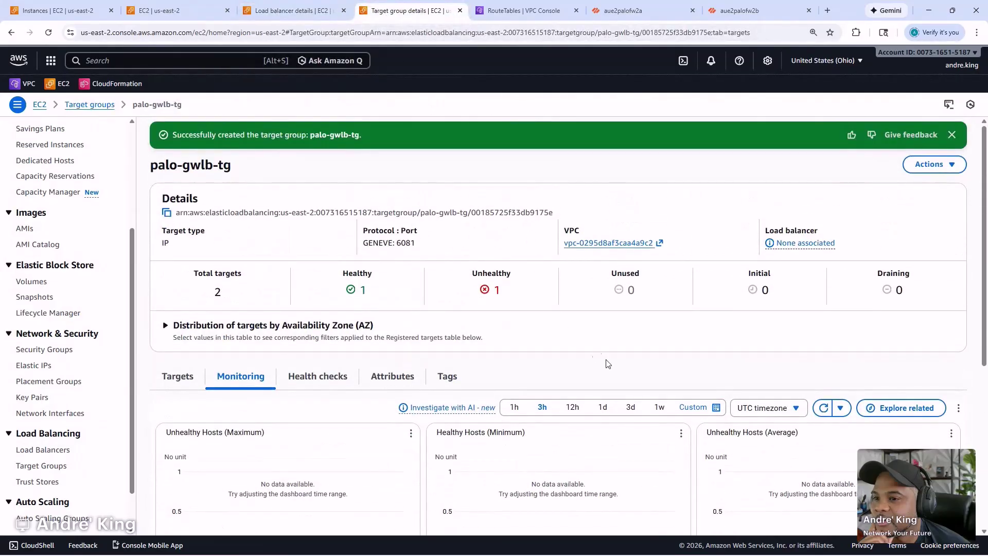
left_click(945, 166)
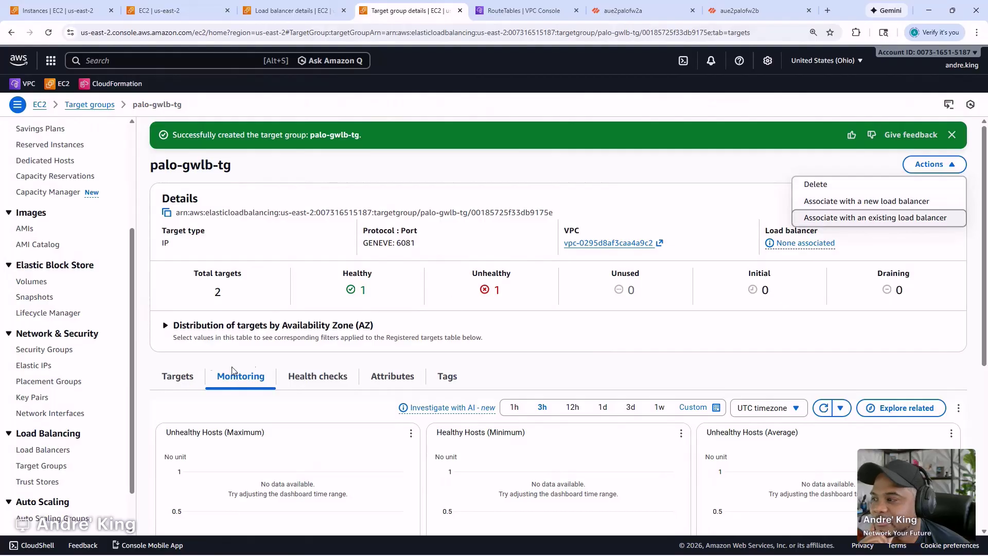
left_click(183, 376)
scroll(695, 356, "down", 1)
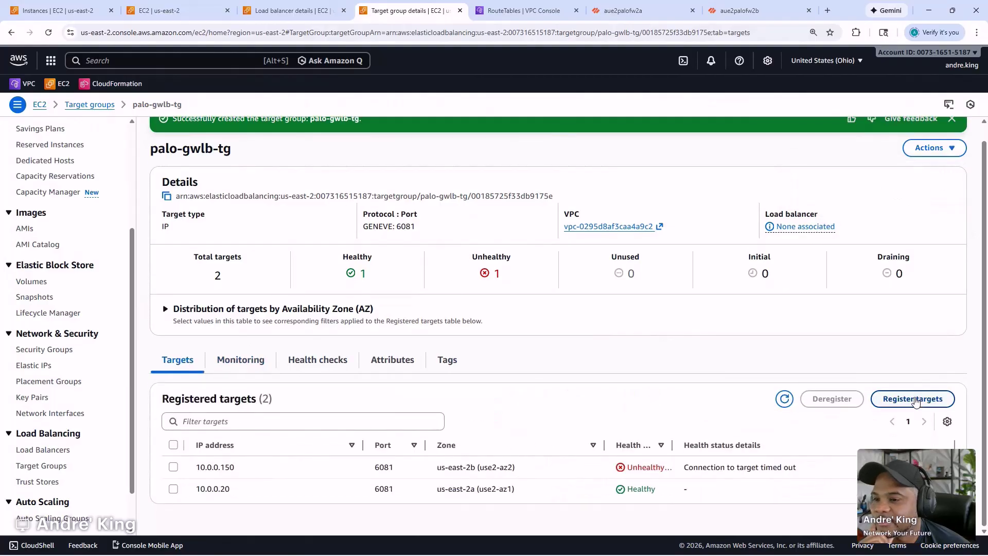
- Inspect the unhealthy 10.0.0.150 target on the Register targets page, then return to palo-gwlb-tg
left_click(912, 399)
scroll(494, 368, "down", 3)
scroll(478, 377, "down", 2)
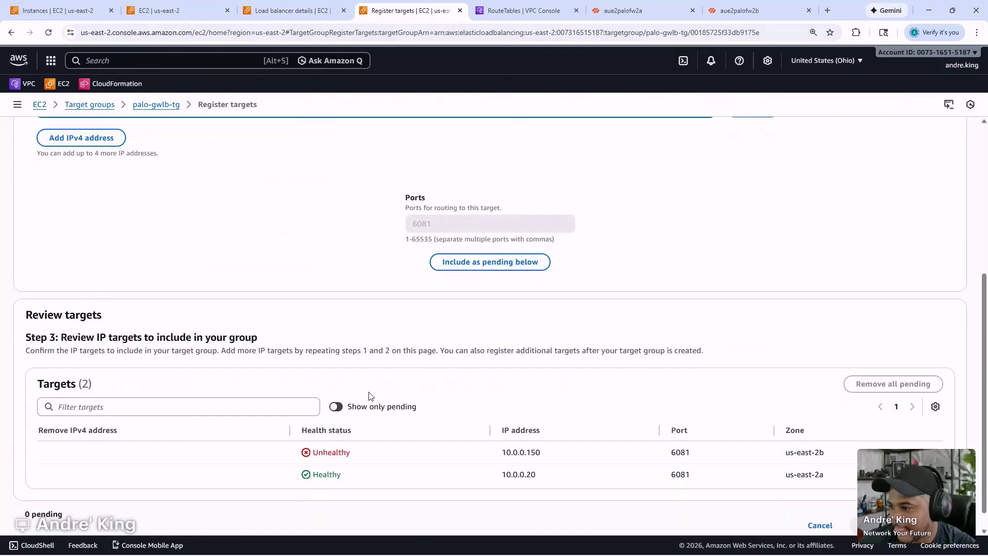
double_click(520, 452)
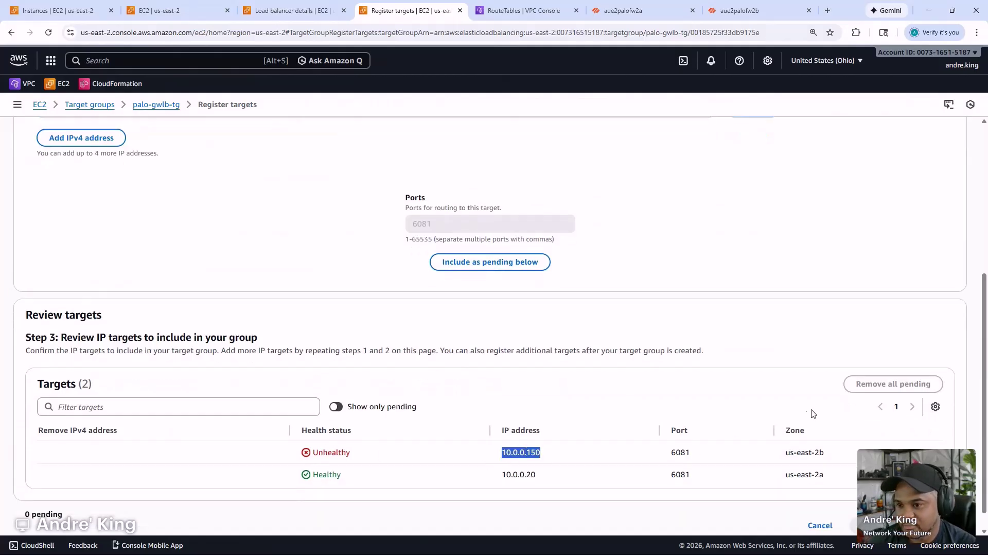
scroll(584, 429, "down", 1)
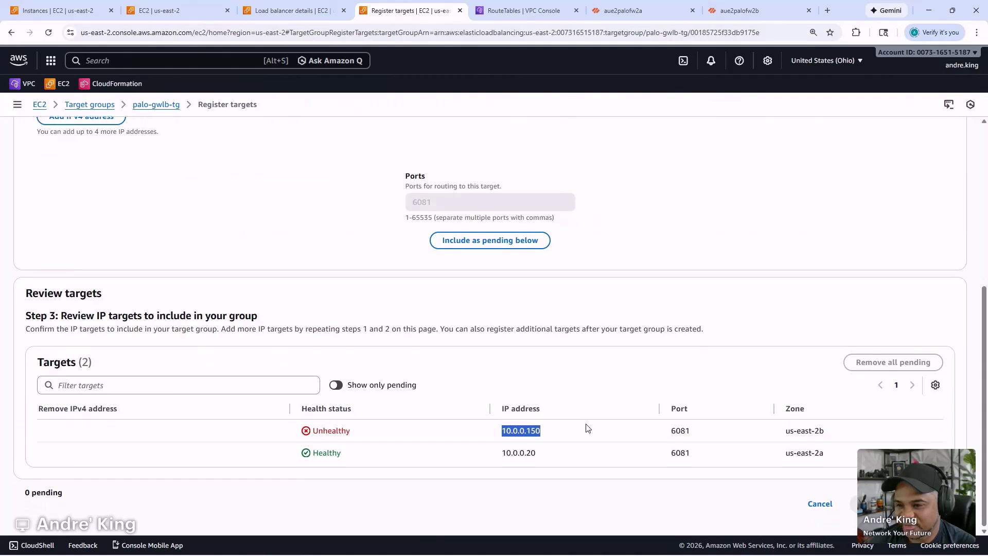
scroll(577, 430, "up", 4)
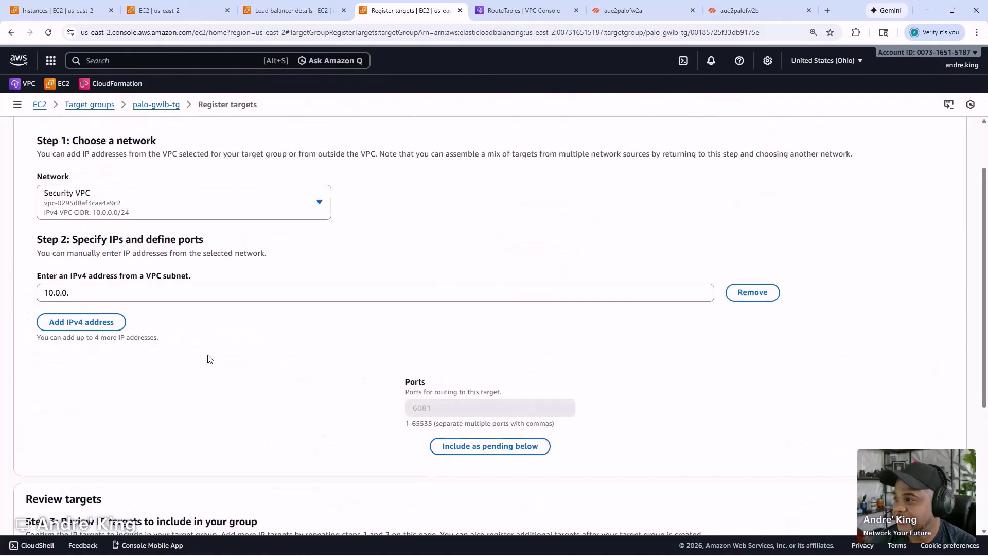
scroll(209, 359, "down", 4)
left_click(817, 503)
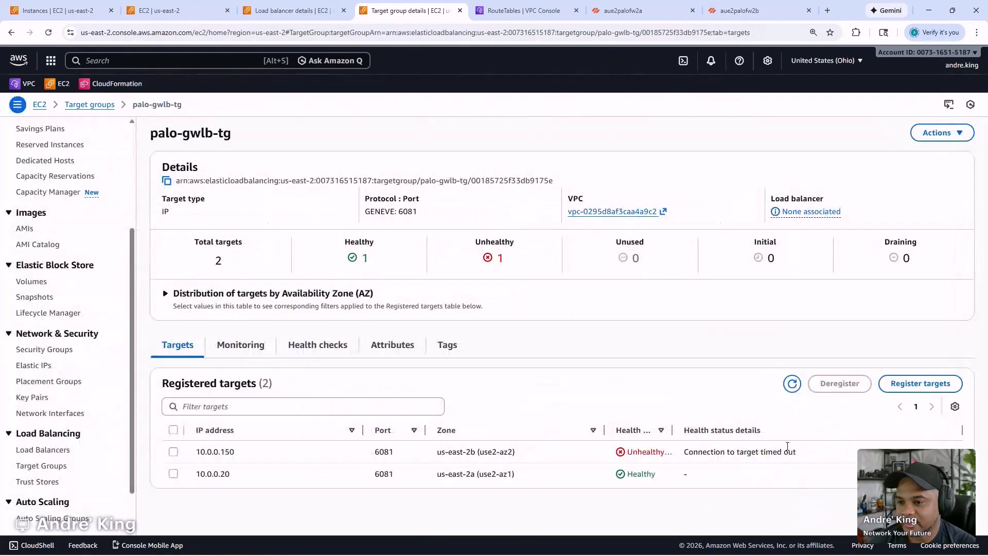
- Deregister target 10.0.0.150 from palo-gwlb-tg and refresh the list to see it draining
left_click(179, 452)
left_click(838, 384)
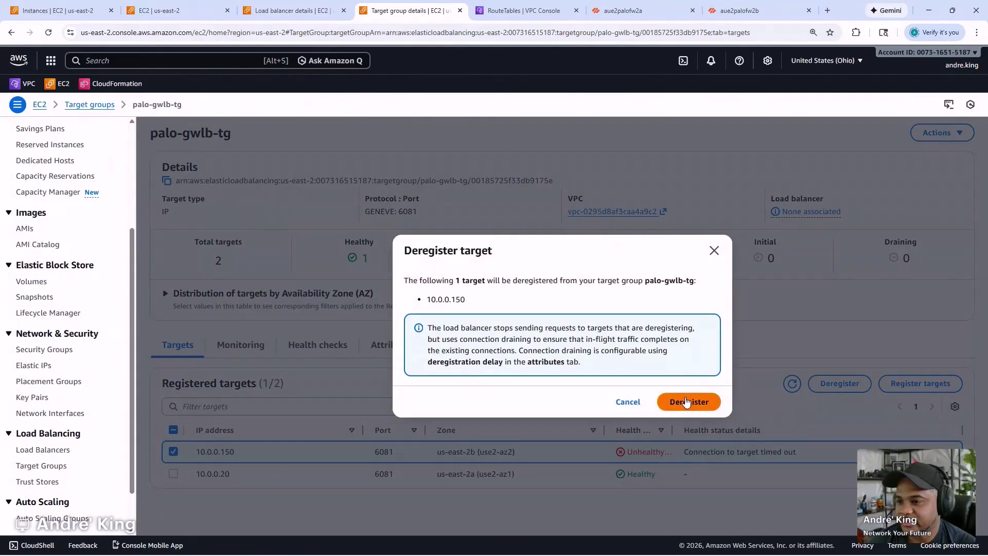
left_click(687, 400)
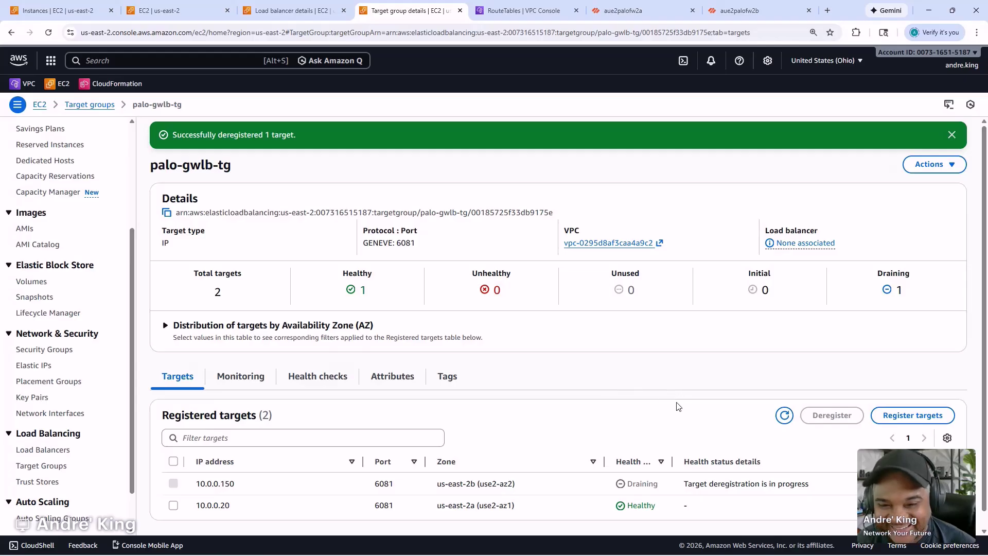
left_click(784, 416)
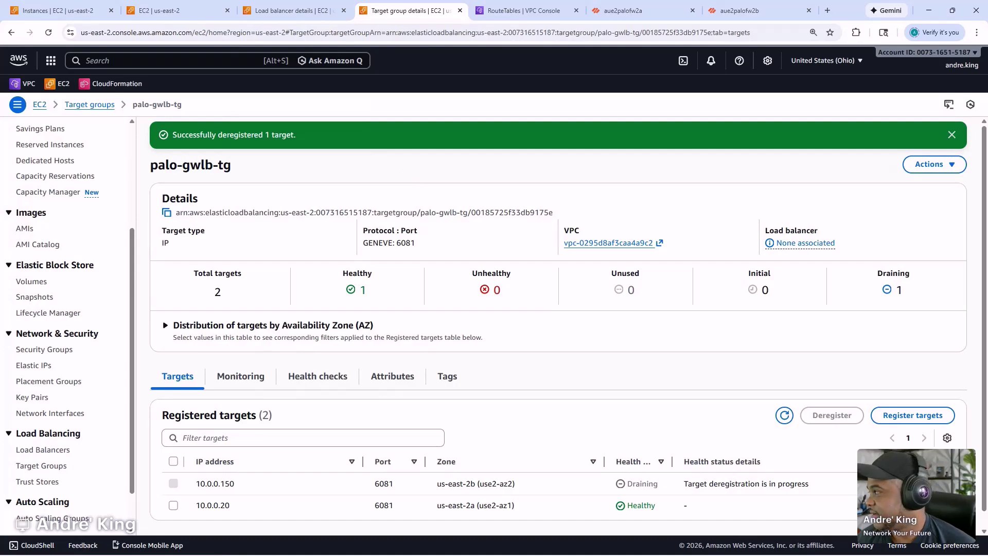
- Prefix step 10 'PAFW CLI Command' with an 'x' in the Notepad GWLB checklist
key("alt+Tab")
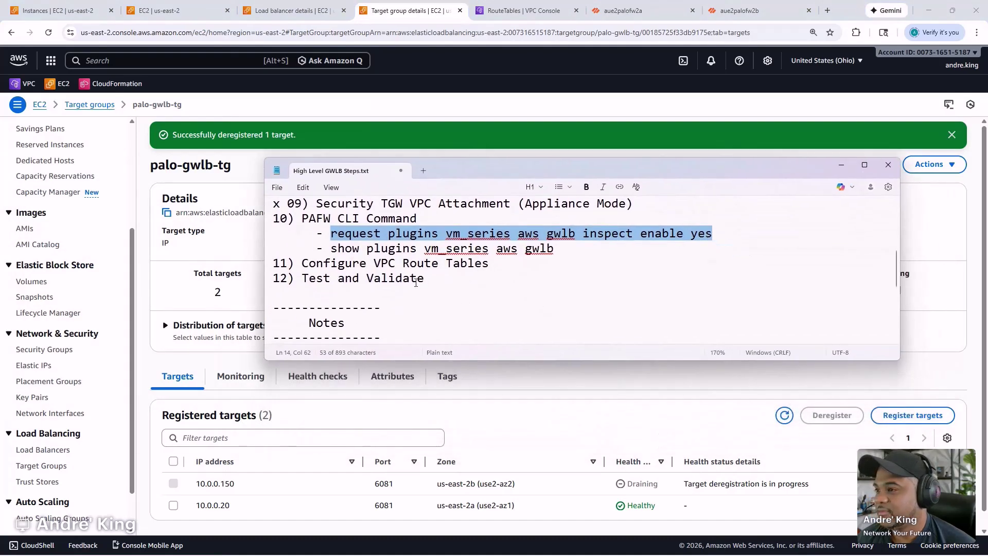
left_click_drag(464, 160, 466, 77)
scroll(443, 213, "down", 1)
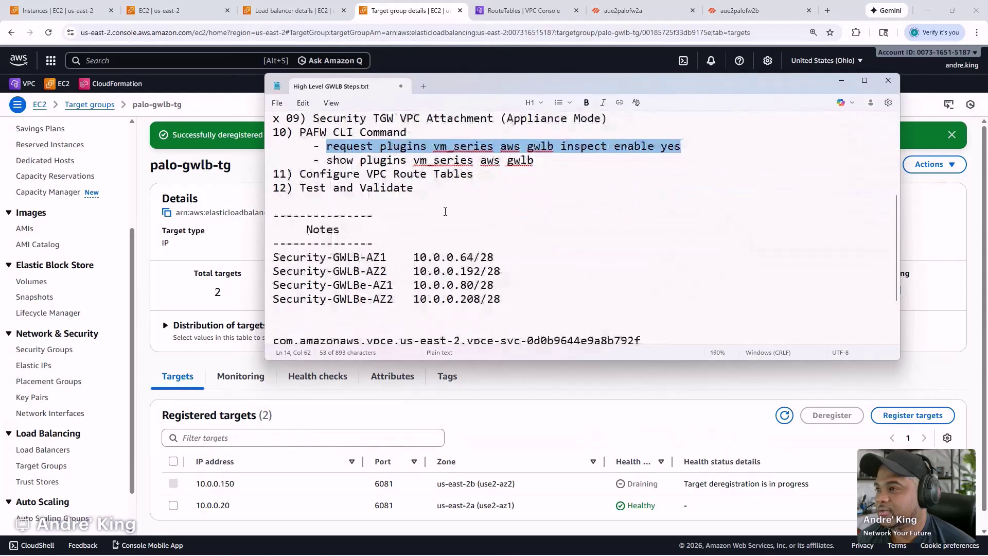
left_click_drag(510, 360, 512, 507)
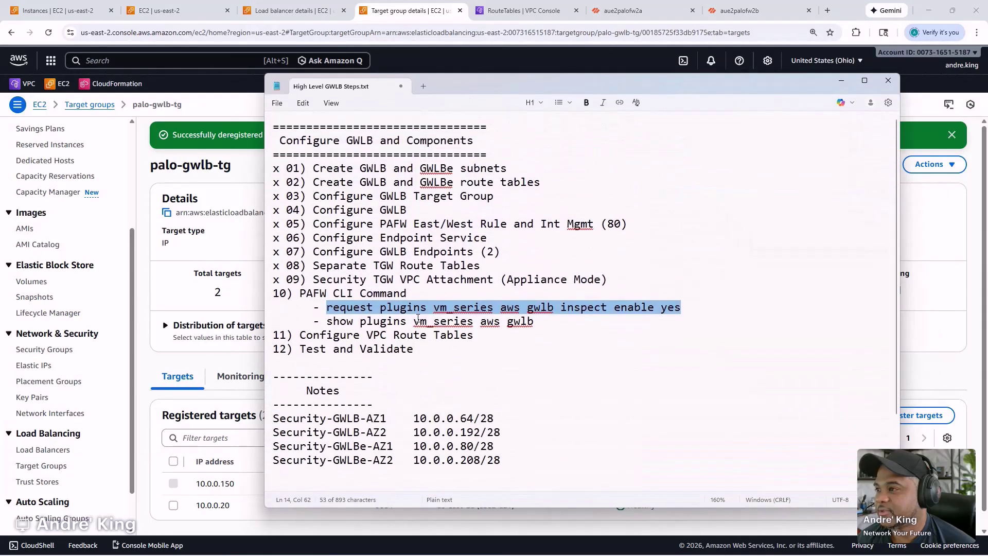
left_click(276, 294)
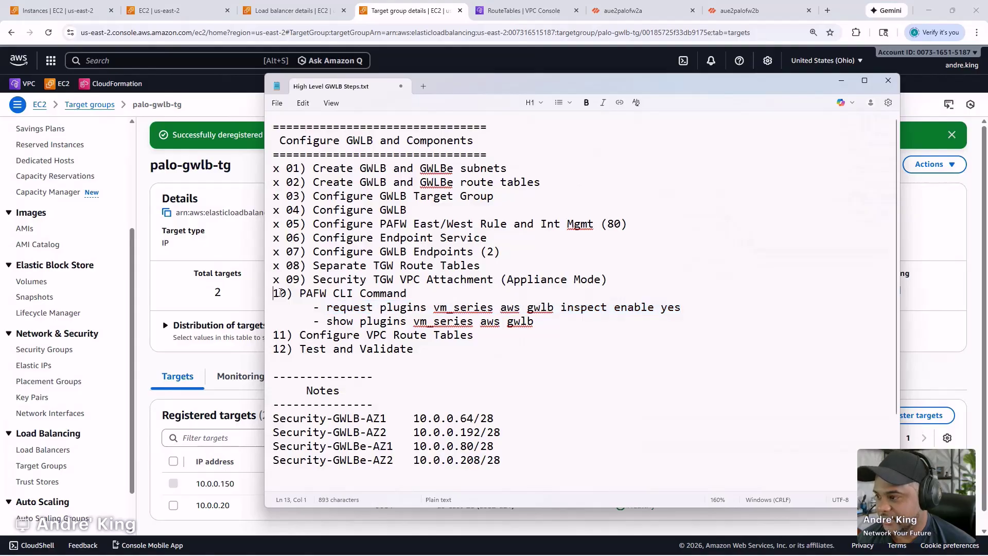
type("x ")
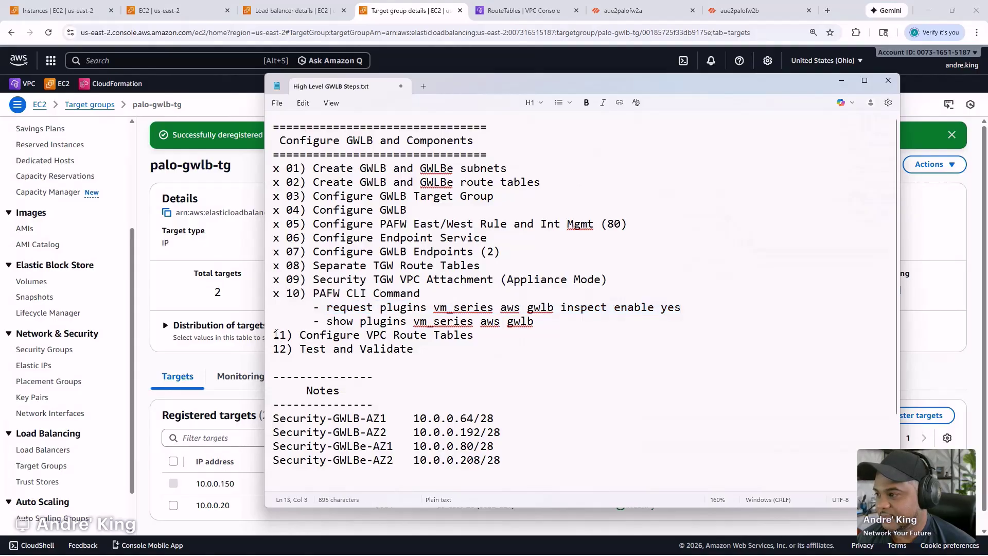
type("x")
left_click_drag(593, 86, 0, 128)
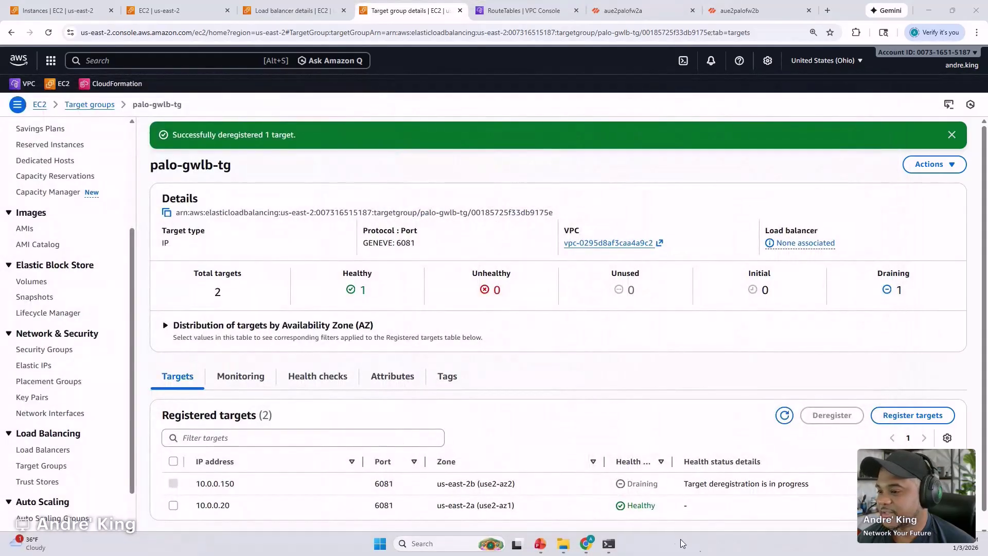
- Exit configuration mode on the firewall and review the earlier show plugins vm_series aws gwlb commands
mouse_move(608, 543)
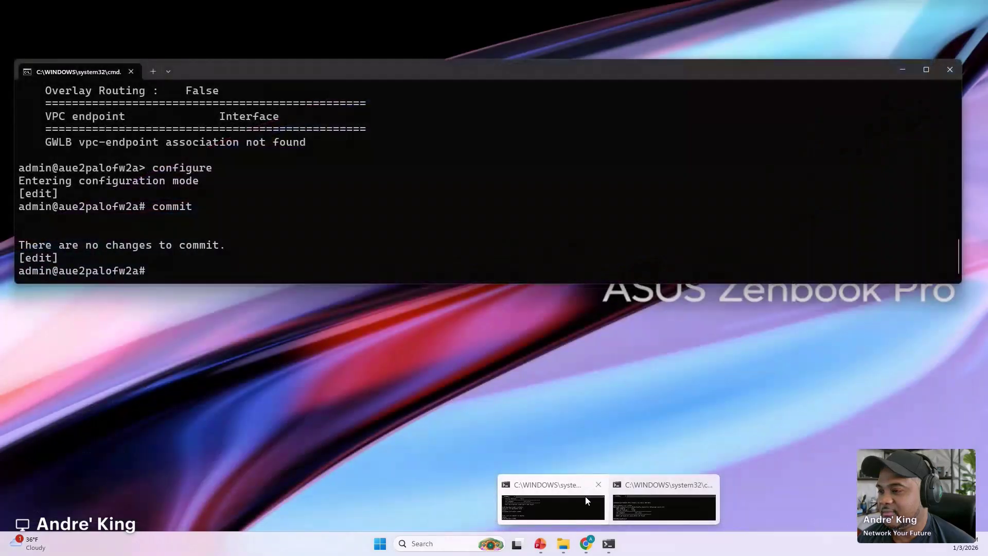
left_click(585, 496)
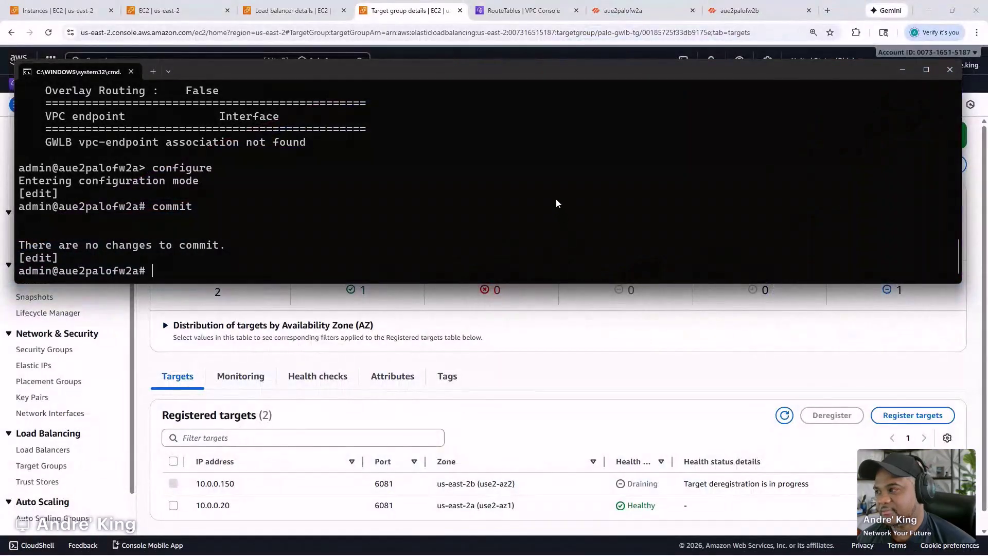
type("exit")
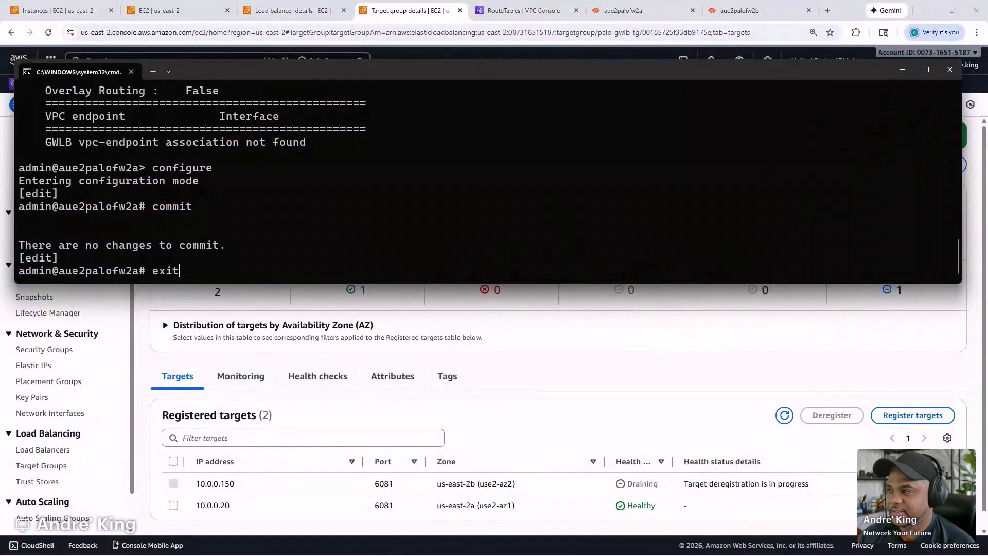
key("Return")
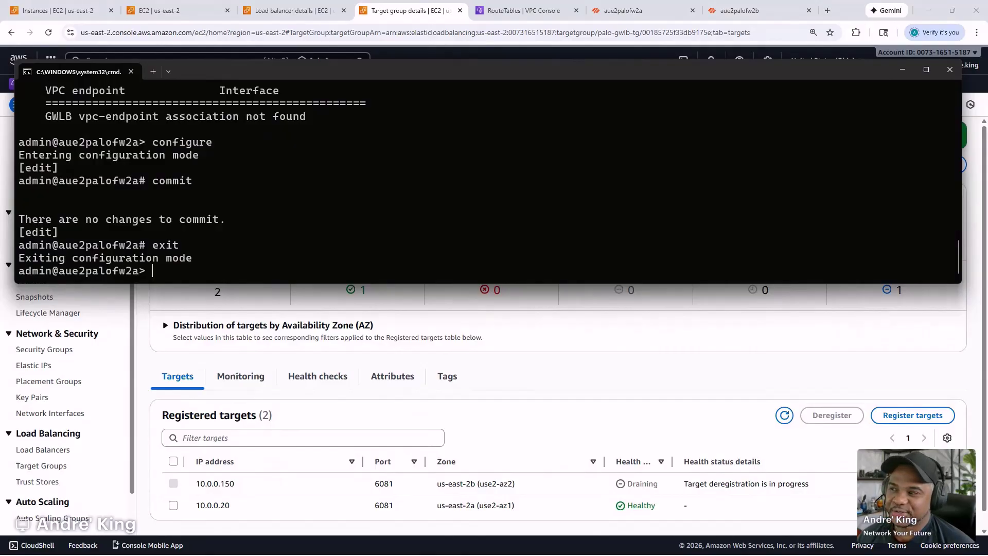
type("show plugins vm_series aws gwlb")
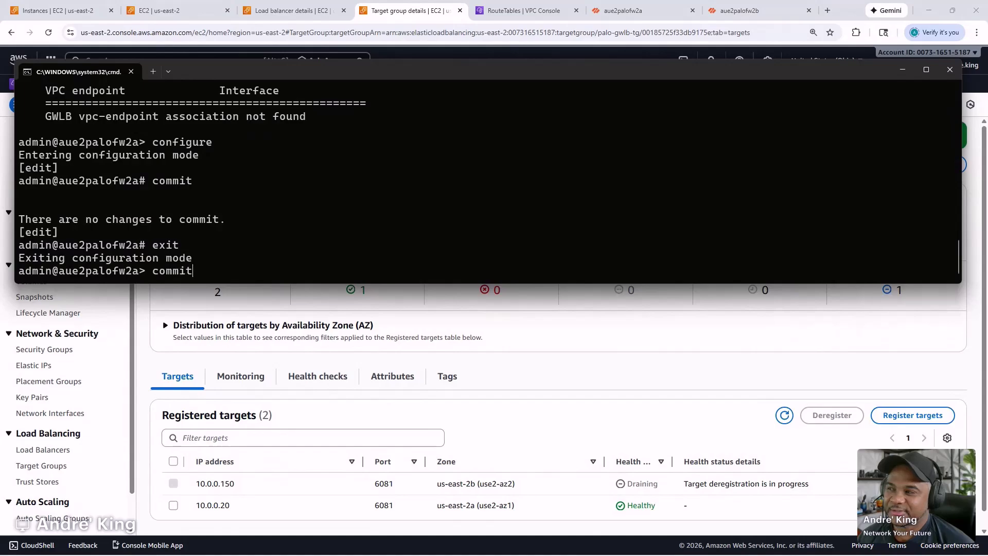
key("Up")
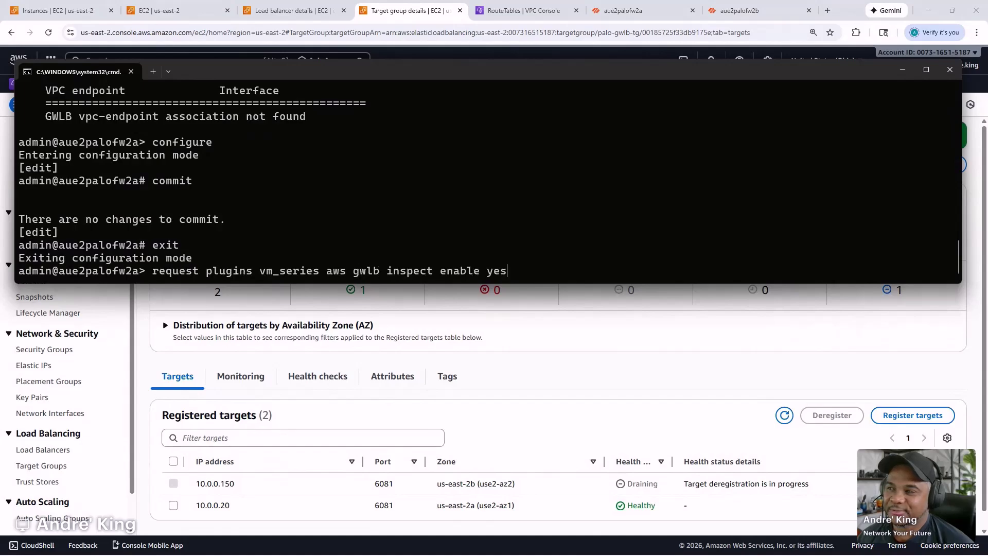
key("BackSpace")
key("BackSpace")
key("BackSpace")
key("BackSpace")
key("Up")
key("Down")
key("Up")
key("Down")
key("Down")
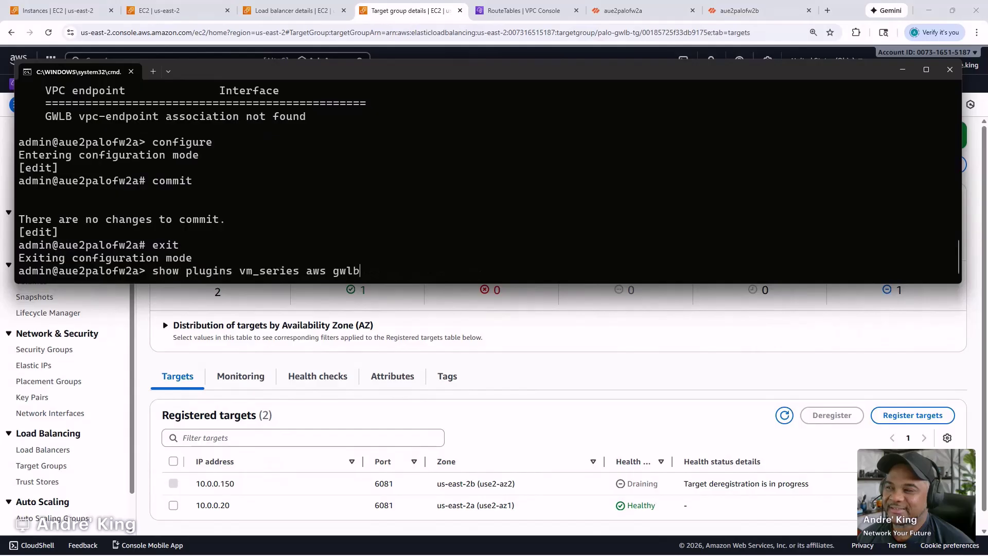
key("Down")
key("Down")
key("Down")
key("Down")
key("Down")
key("Down")
key("Down")
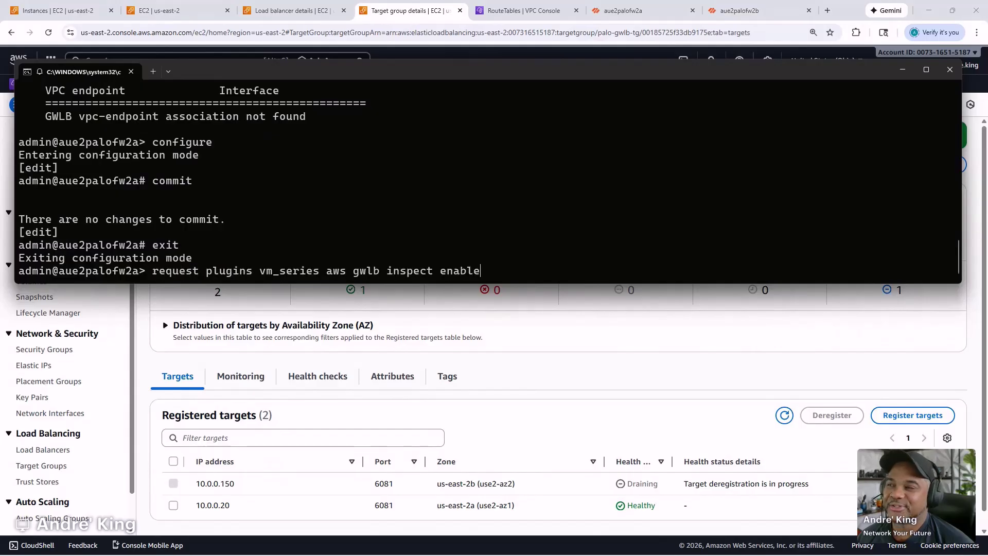
- Ping 10.0.1.50 and then 10.0.2.150 from the firewall, confirming 0% packet loss
type("ping host 10.0.1.")
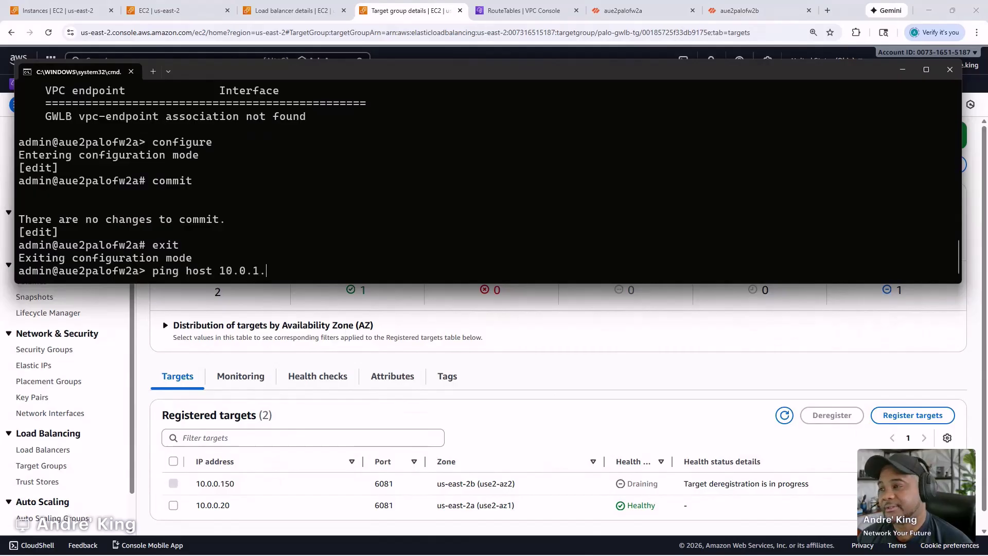
type("50")
key("Return")
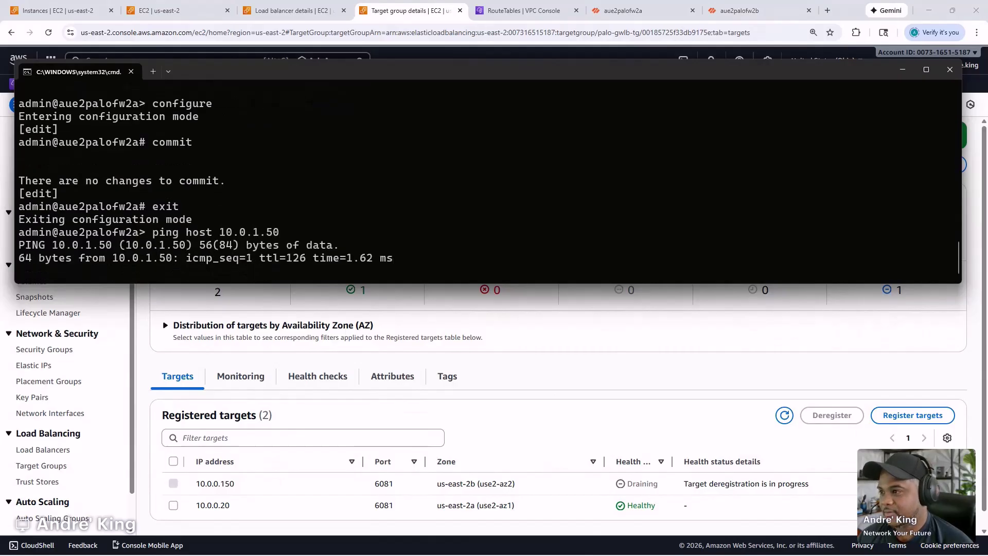
key("ctrl+c")
key("Up")
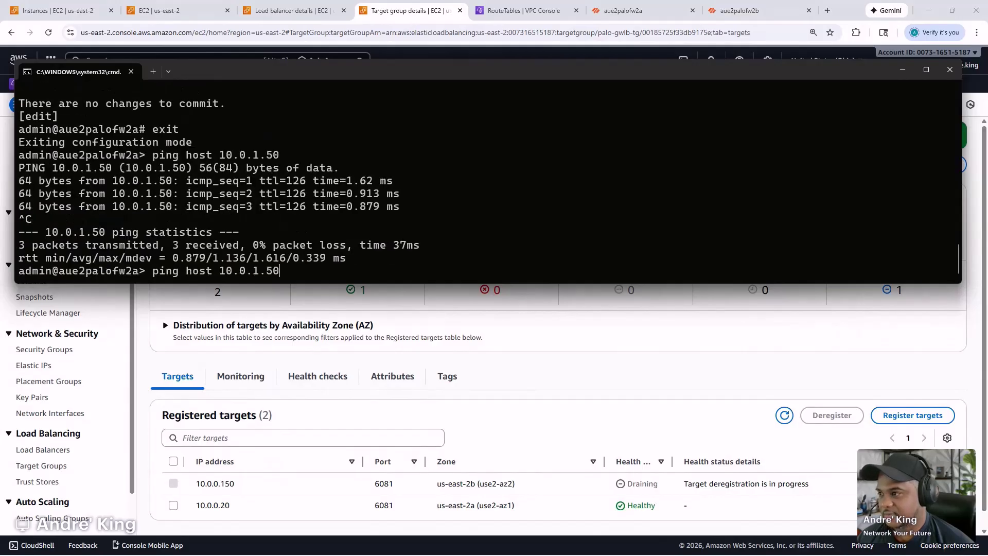
key("BackSpace")
type("2")
key("Right")
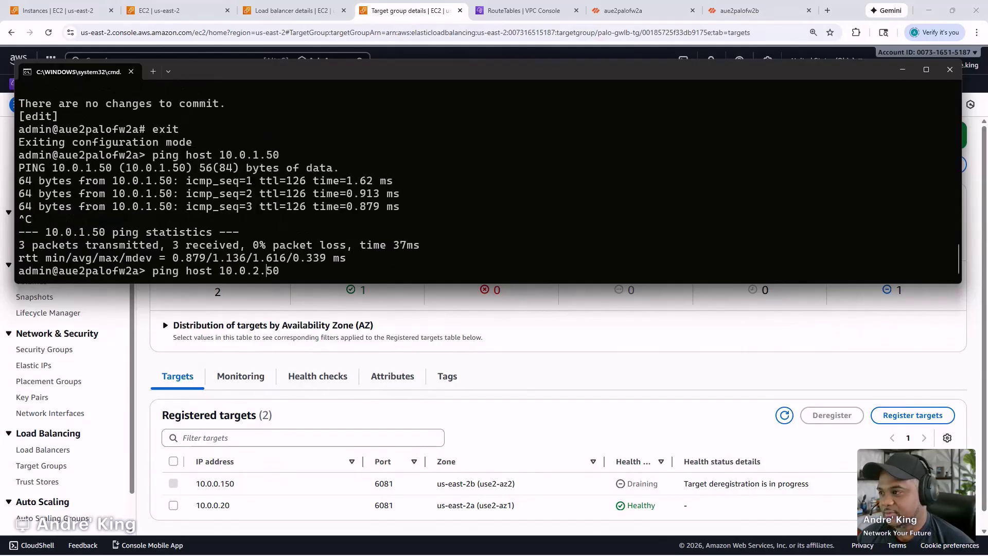
type("1")
key("Return")
key("ctrl+c")
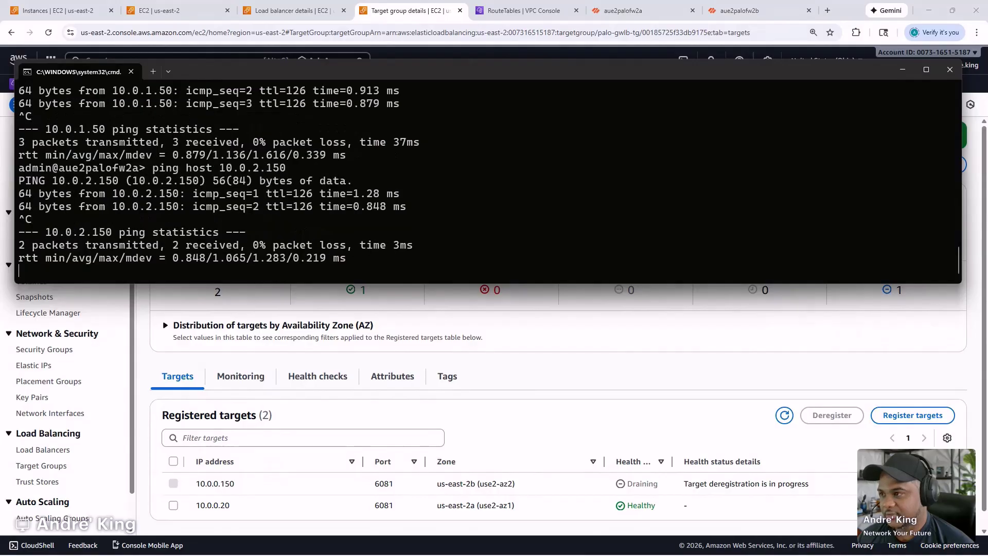
- Close the SSH session to the firewall with exit
key("Up")
key("Down")
type("exit")
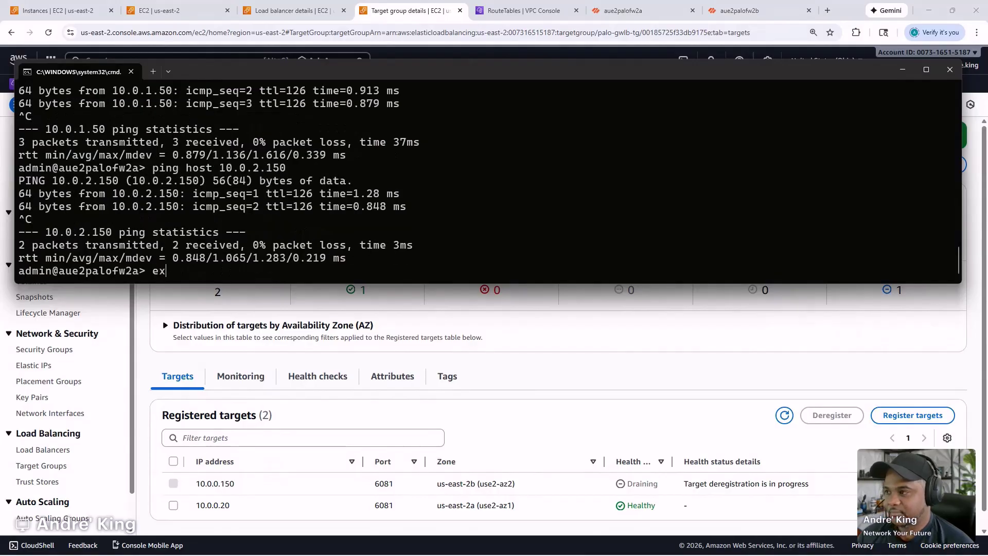
key("Return")
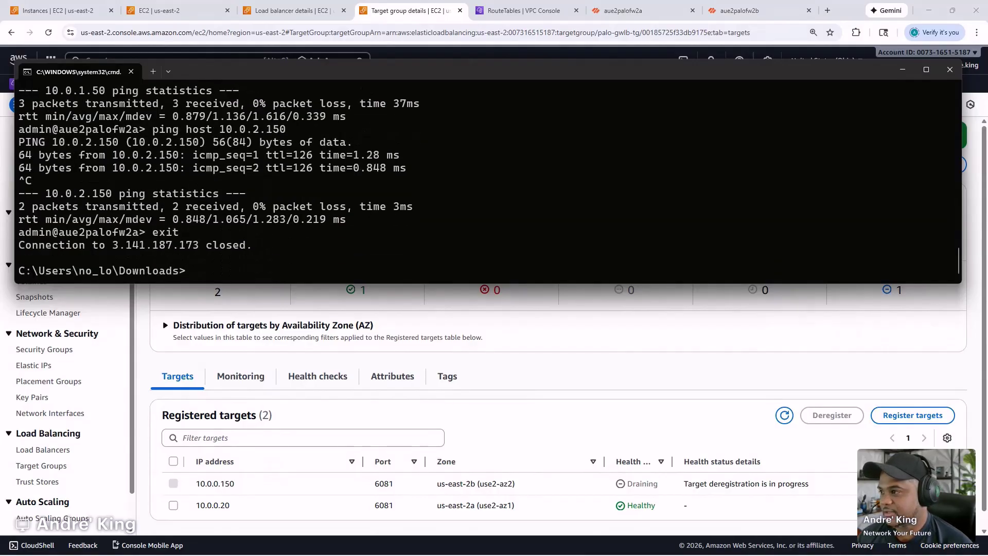
- SSH to test host 3.151.0.160 on port 2222 using aue2testlinux2a.pem, then view palo-gwlb attributes
key("Up")
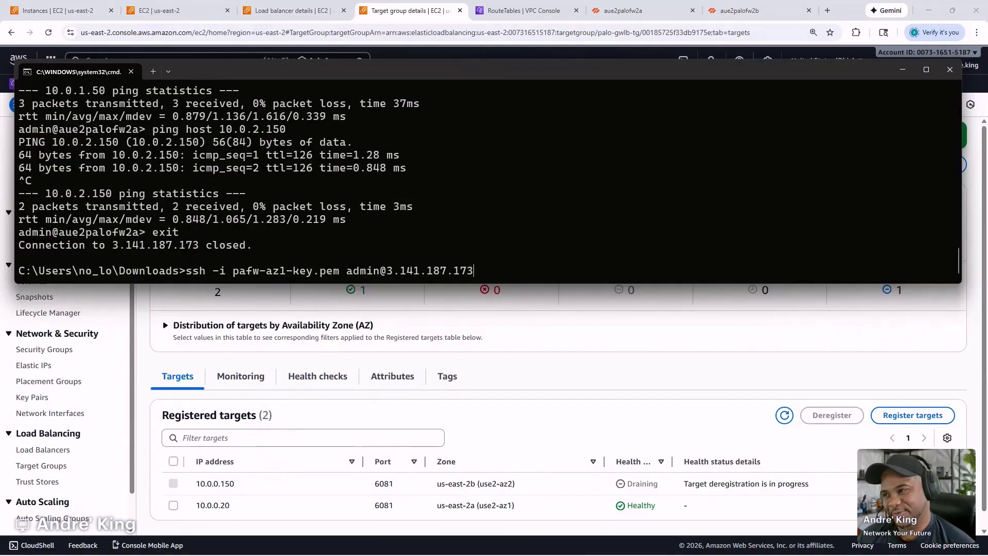
key("Up")
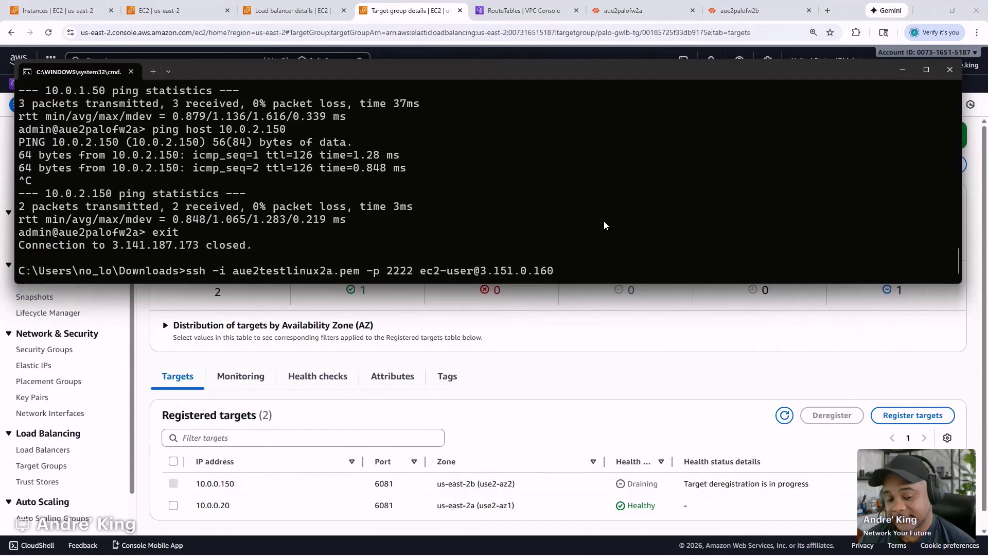
key("Return")
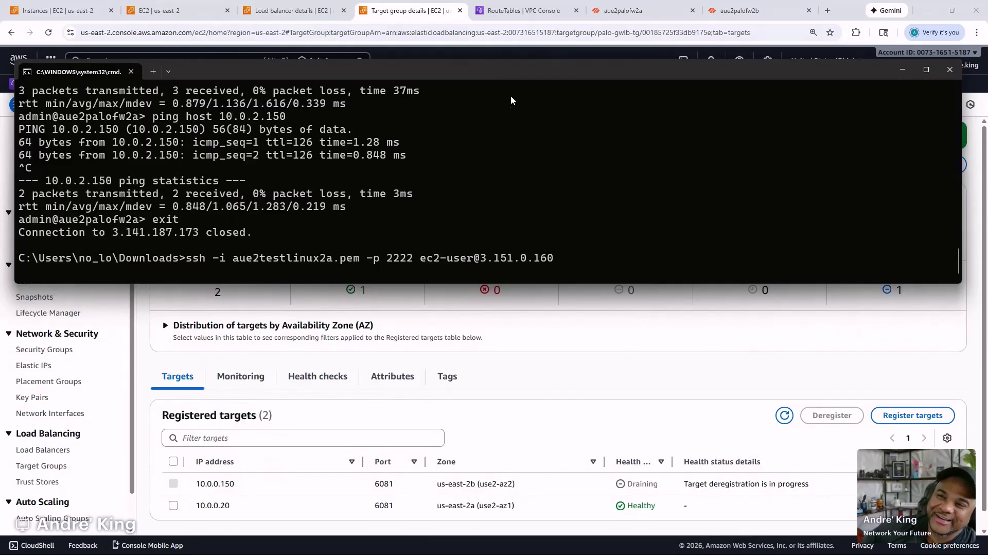
left_click_drag(509, 79, 0, 185)
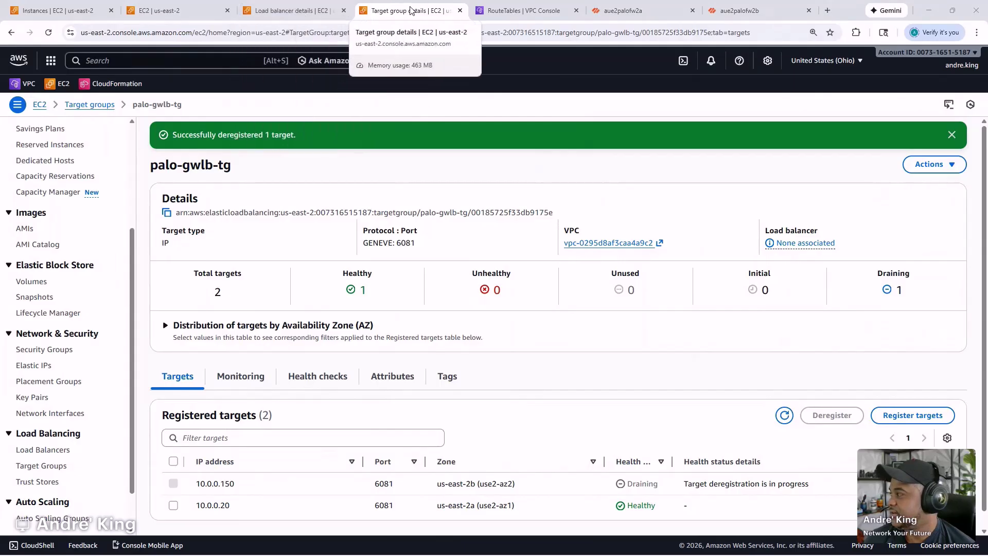
left_click(293, 11)
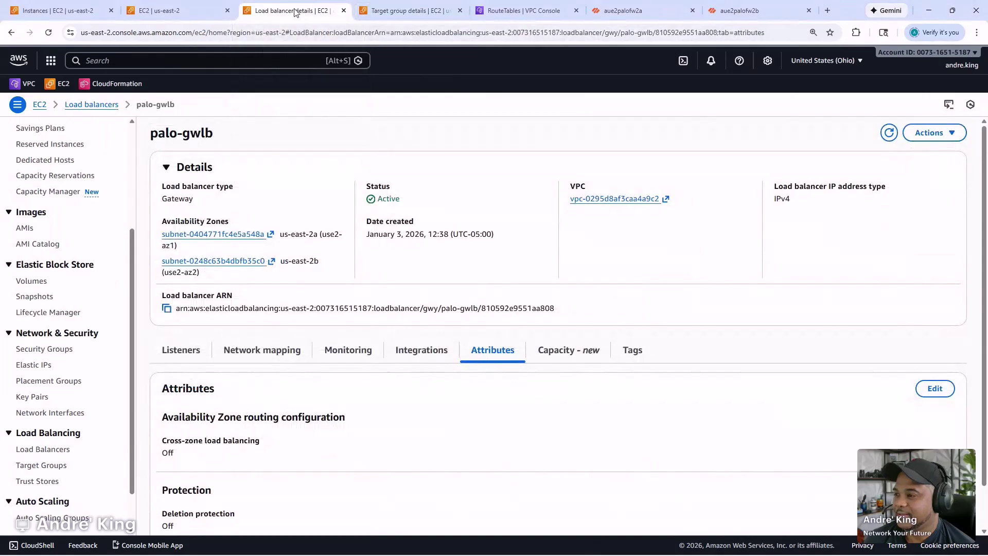
- Review the PAFW-Inside-AZ1 rules and Security-Inside-RT-2B routes, then return to the aue2palofw2a web UI
left_click(166, 11)
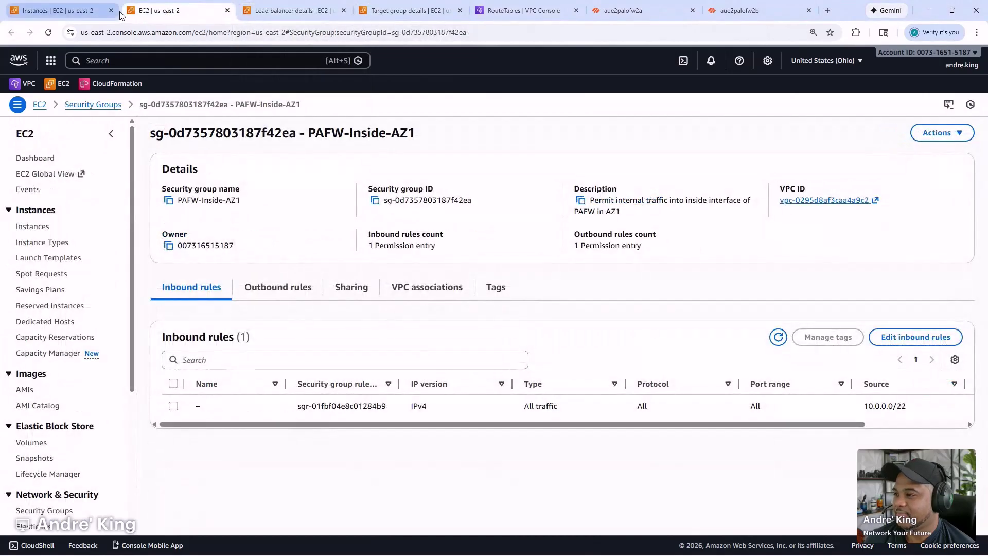
left_click(520, 11)
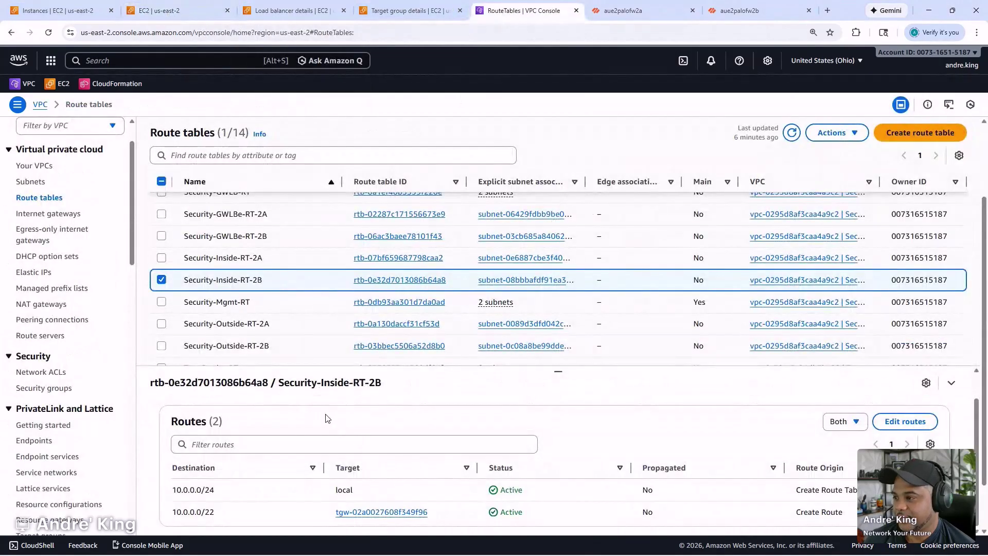
scroll(316, 401, "down", 2)
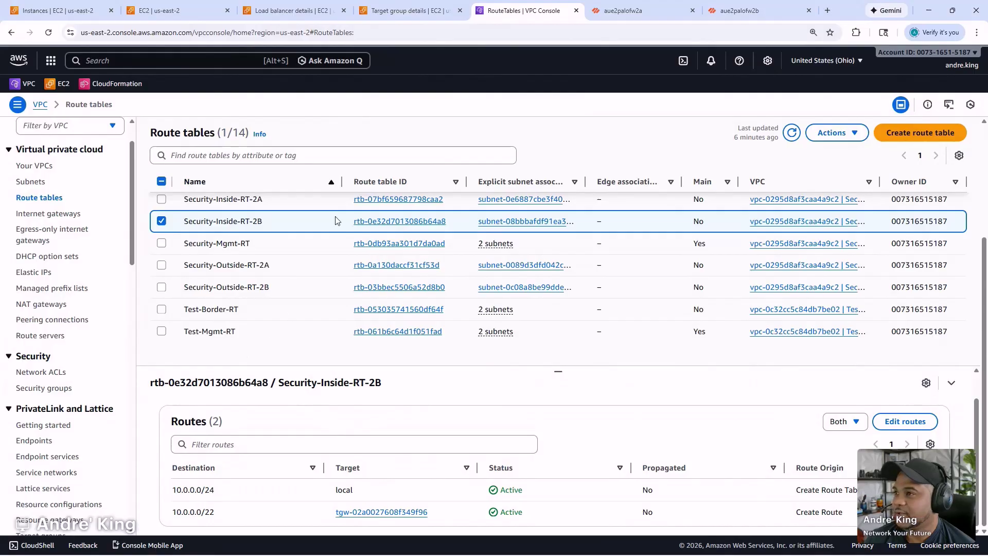
left_click(620, 7)
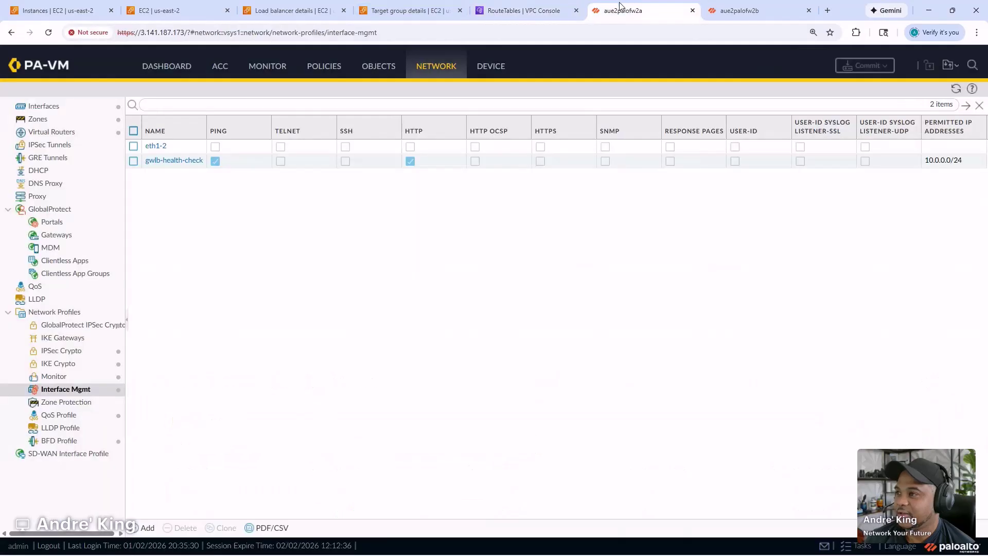
- Filter the firewall's traffic logs to destination port 2222
left_click(268, 72)
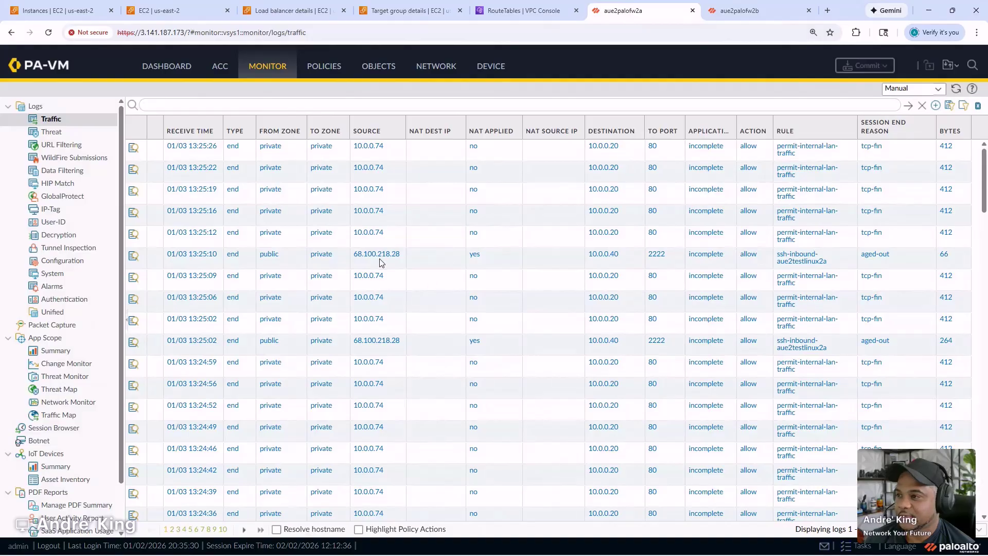
left_click(660, 254)
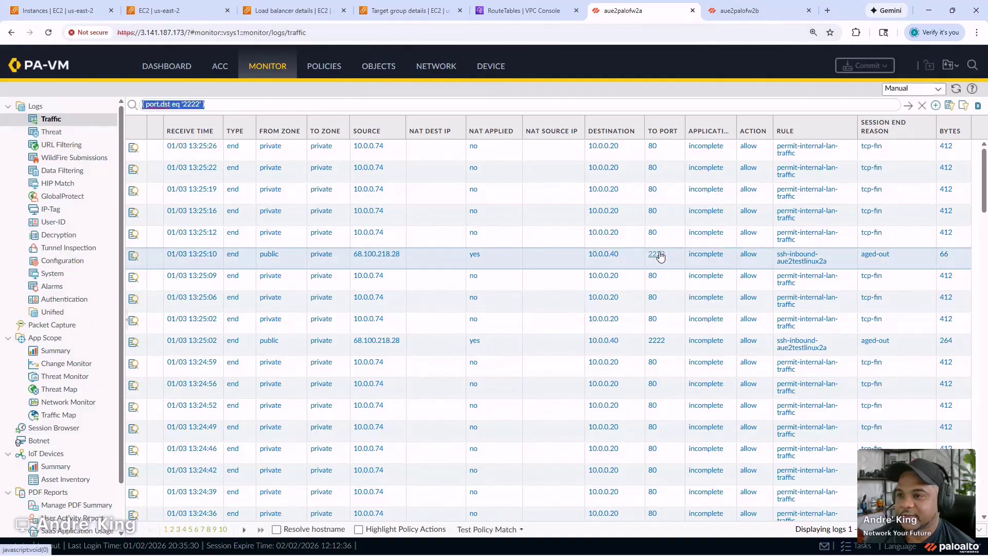
left_click(909, 105)
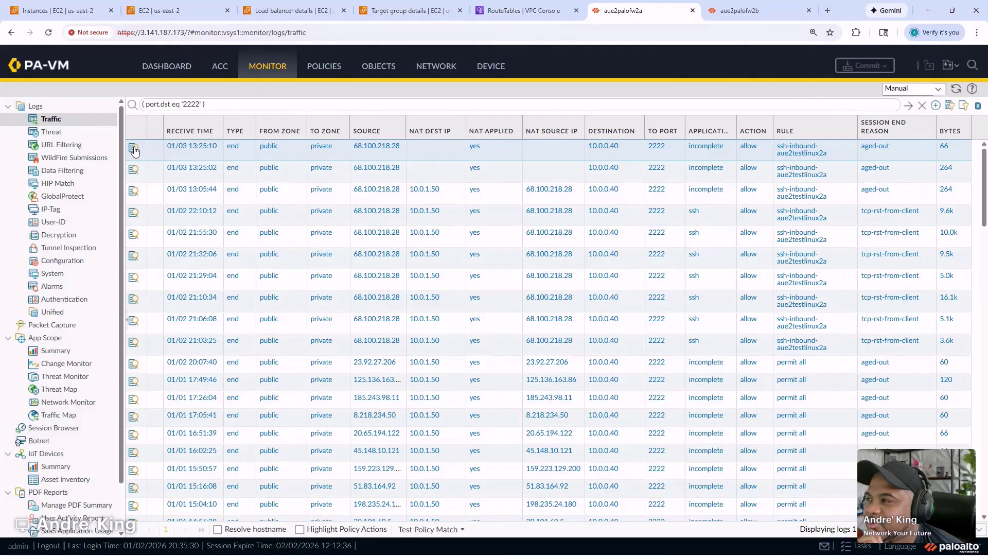
- Inspect the newest port 2222 session's detailed log, noting the empty destination NAT IP
left_click(133, 150)
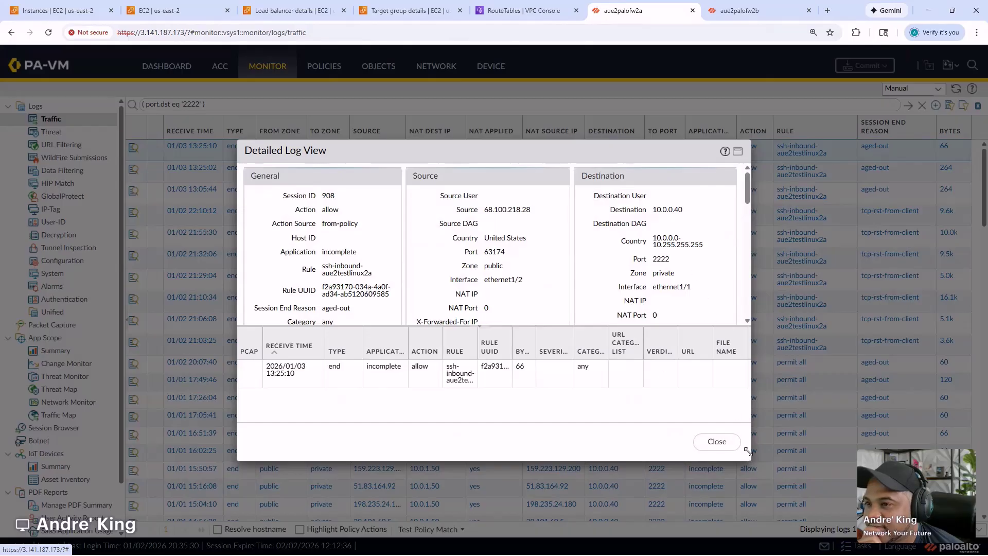
left_click(738, 151)
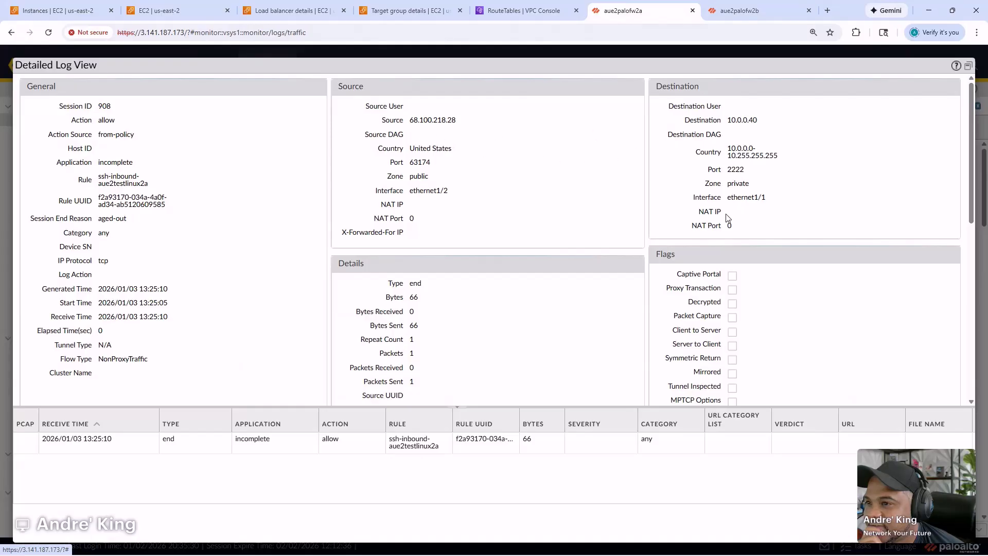
left_click_drag(722, 213, 698, 212)
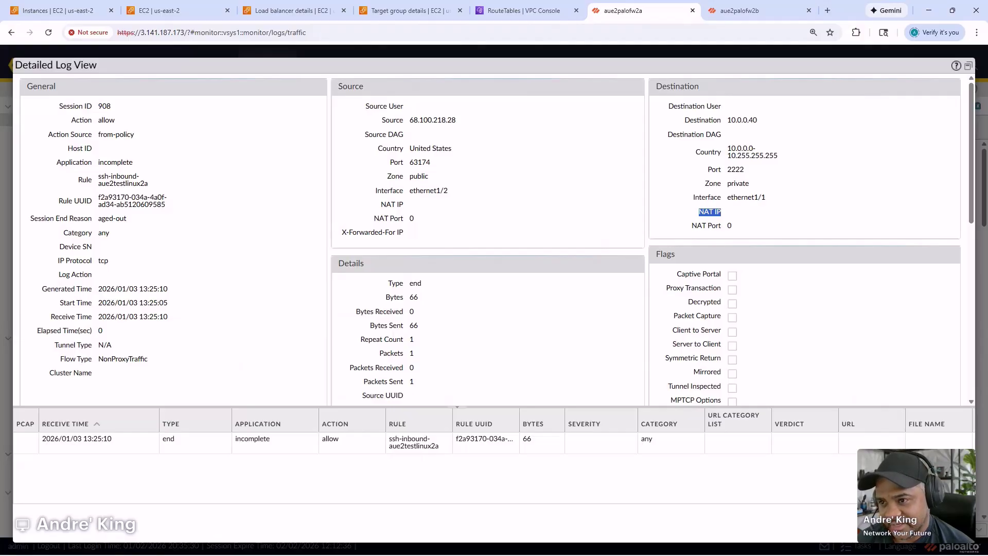
left_click(948, 525)
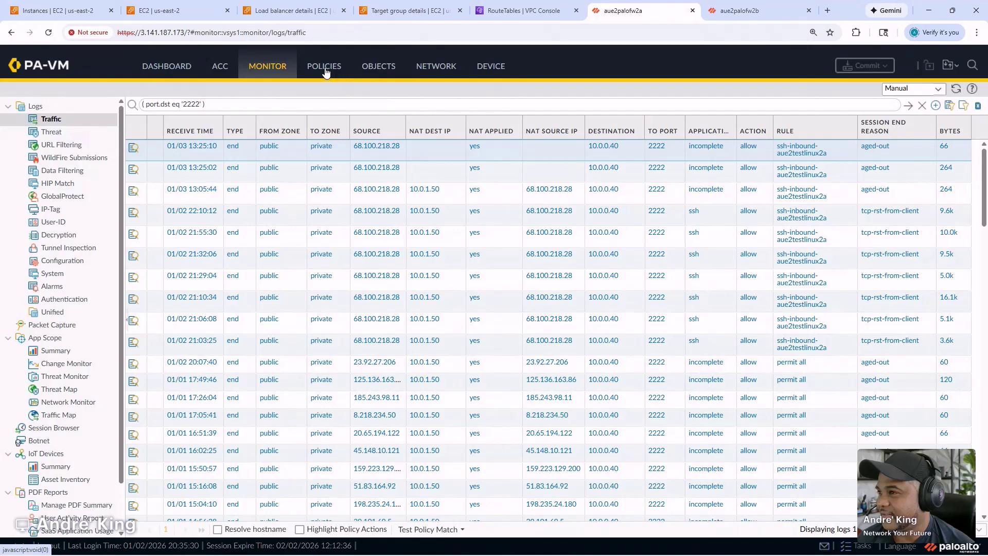
- Open the NAT rulebase, adjust its column widths, and scroll to each rule's hit count and last hit
left_click(437, 68)
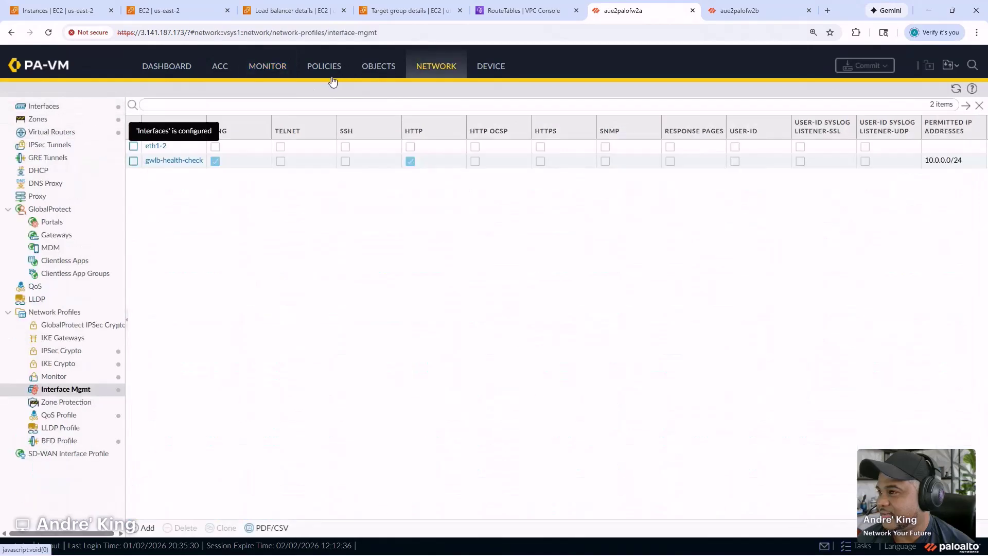
left_click(323, 67)
left_click(35, 119)
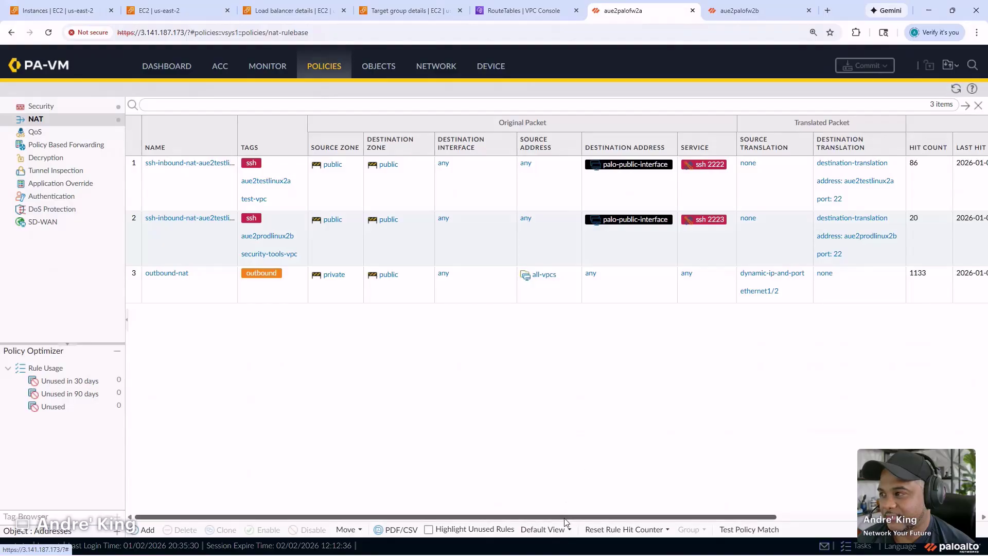
left_click(571, 165)
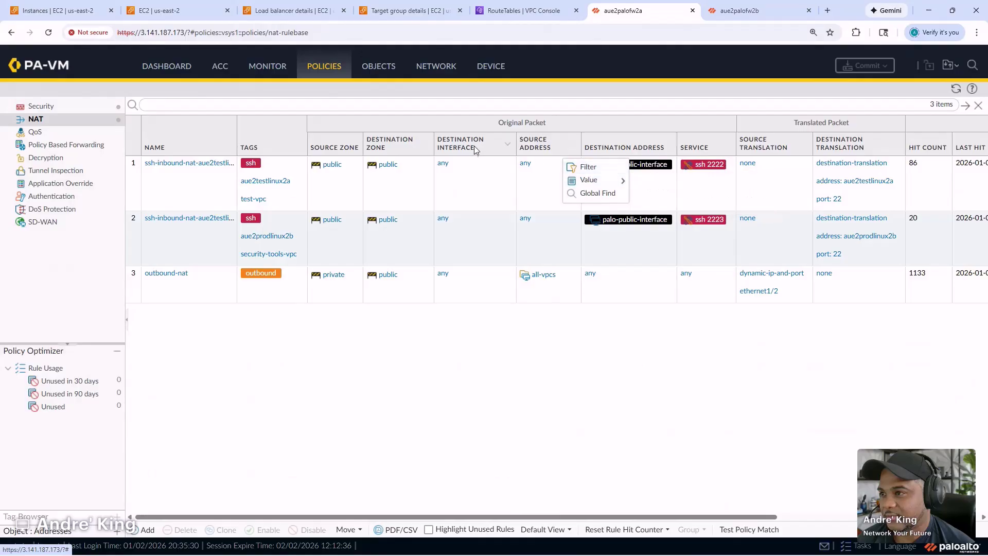
left_click(508, 145)
left_click(530, 182)
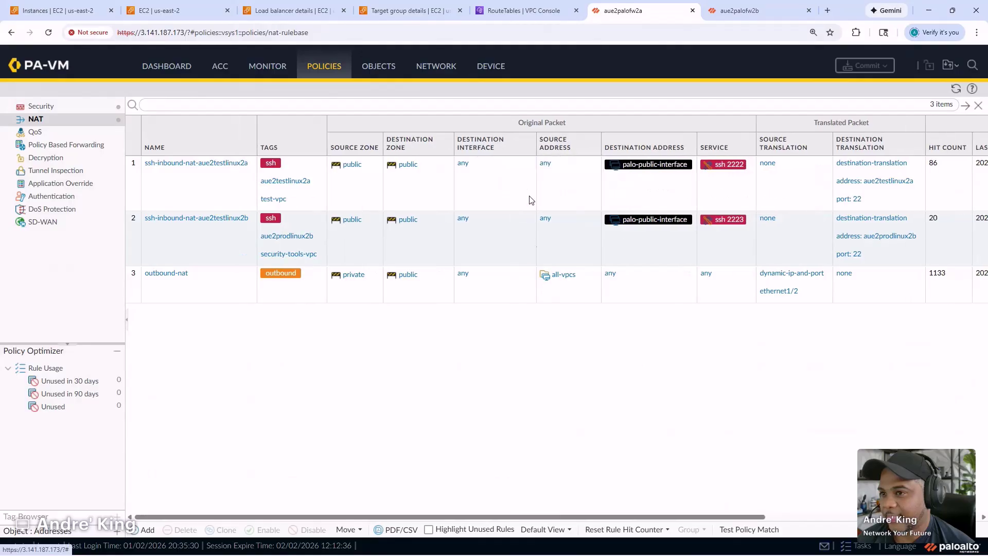
left_click_drag(555, 521, 698, 520)
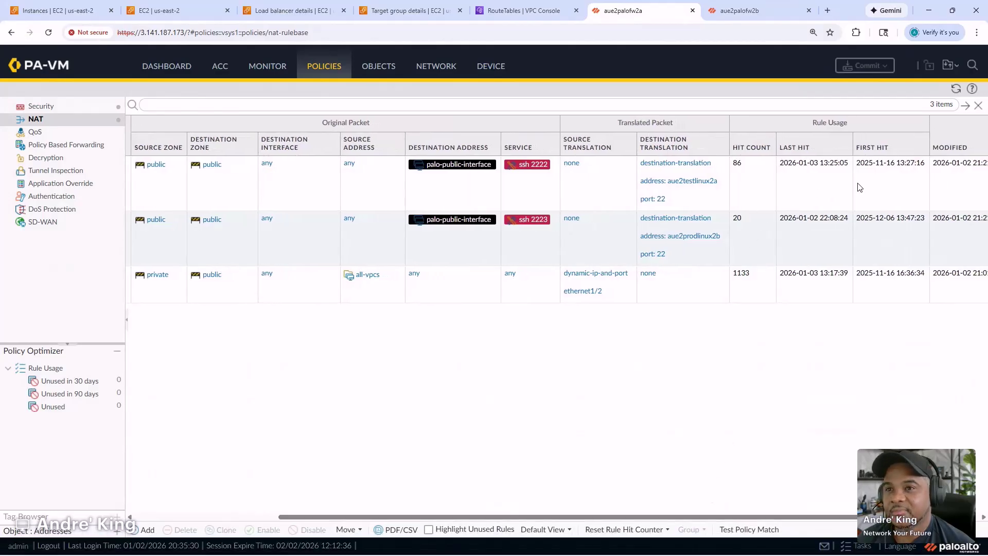
mouse_move(716, 184)
mouse_move(754, 187)
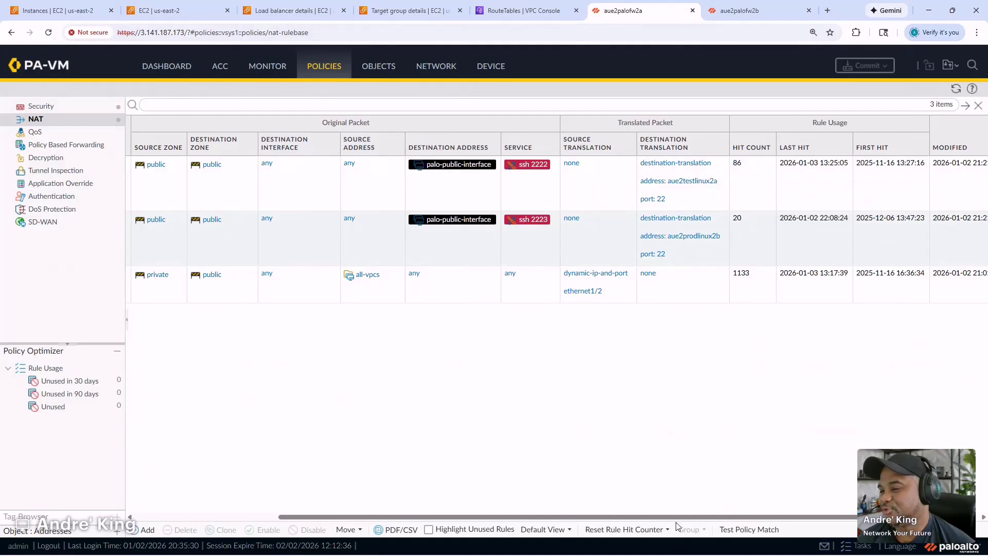
left_click_drag(675, 520, 496, 514)
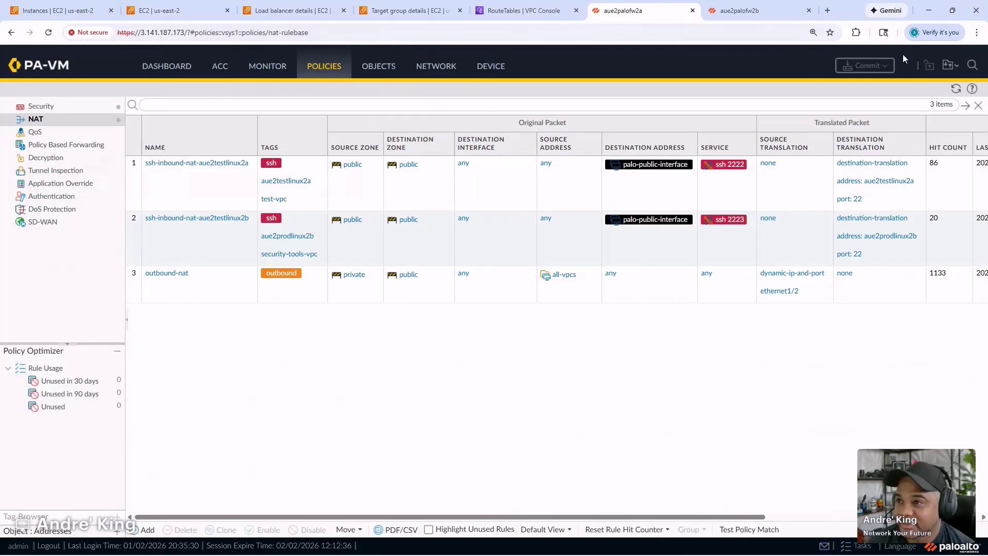
- Show the routes of Security-Border-RT-2A in the VPC route tables list
left_click(492, 6)
scroll(297, 273, "up", 1)
scroll(294, 276, "down", 1)
scroll(294, 278, "up", 1)
scroll(293, 279, "up", 3)
scroll(292, 278, "down", 5)
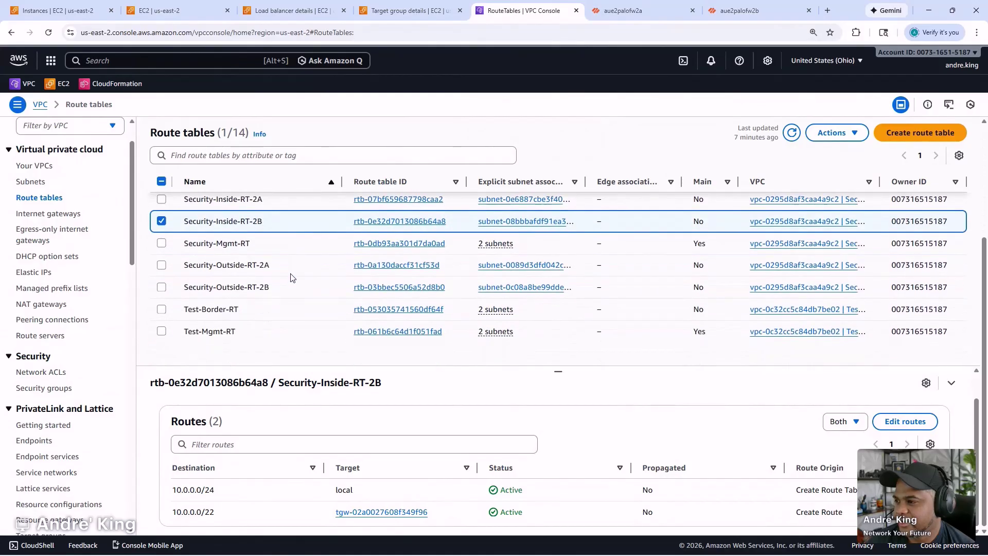
scroll(289, 280, "up", 4)
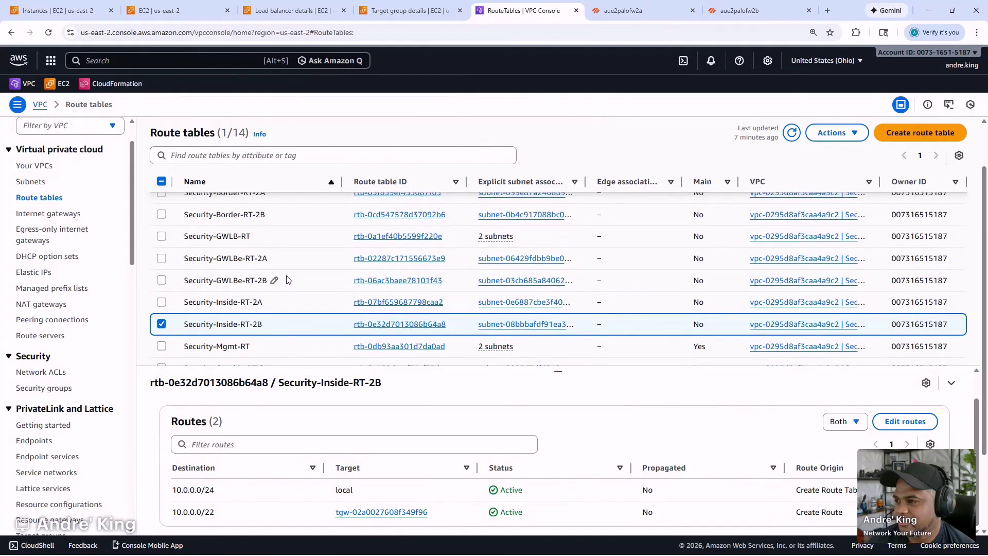
left_click(291, 249)
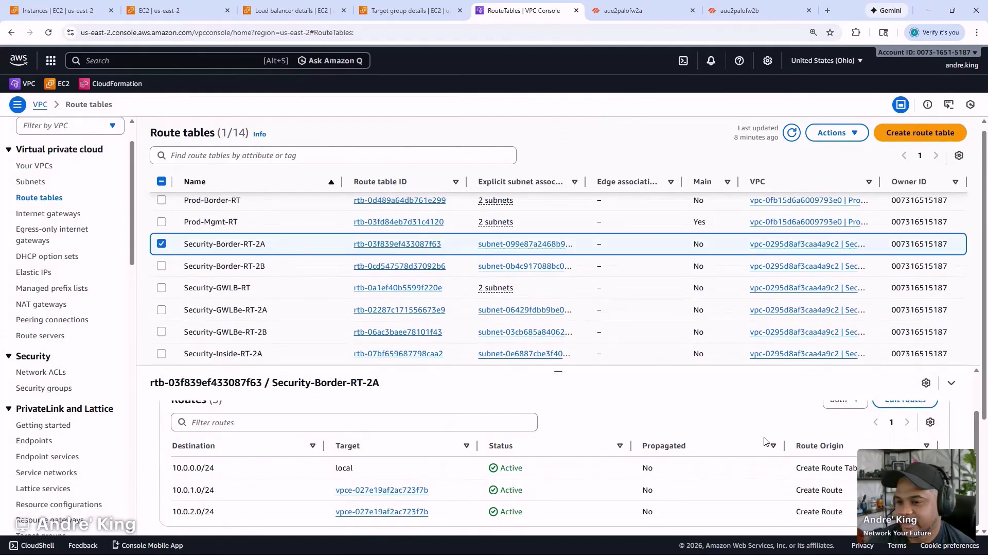
- Add and save a 0.0.0.0/0 route targeting network interface eni-037cd18549e58410b (PAFW-Outside-AZ1)
left_click(910, 445)
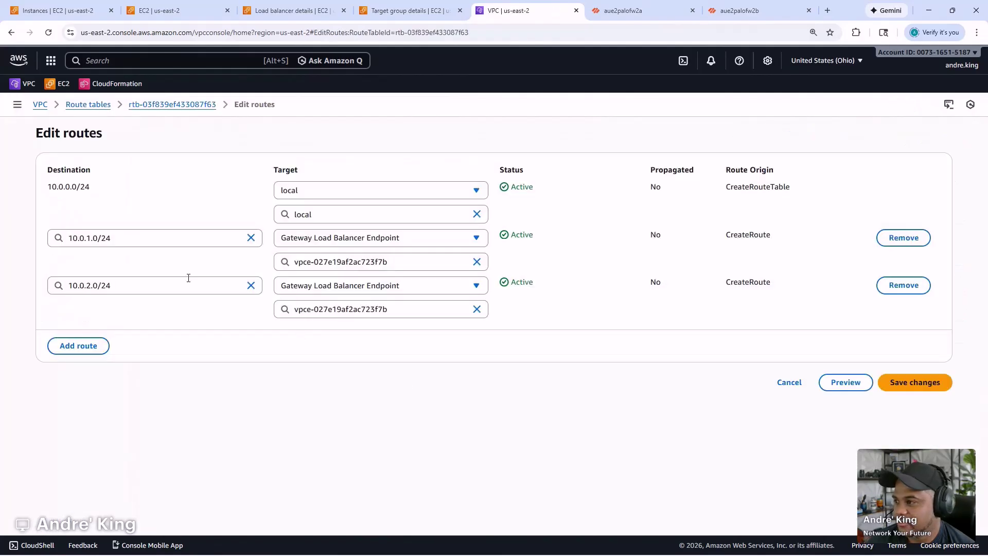
left_click(80, 345)
left_click(99, 334)
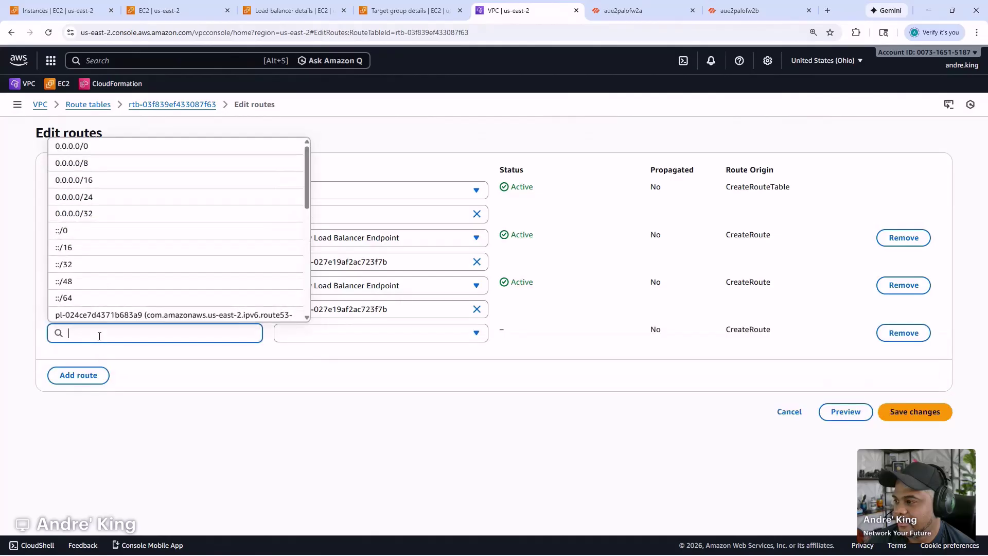
left_click(118, 151)
left_click(322, 339)
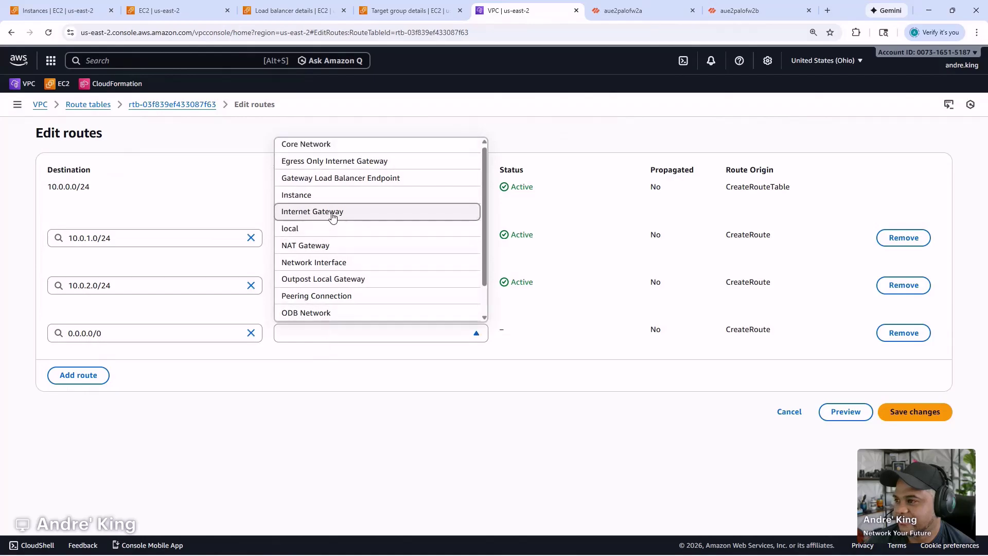
left_click(339, 263)
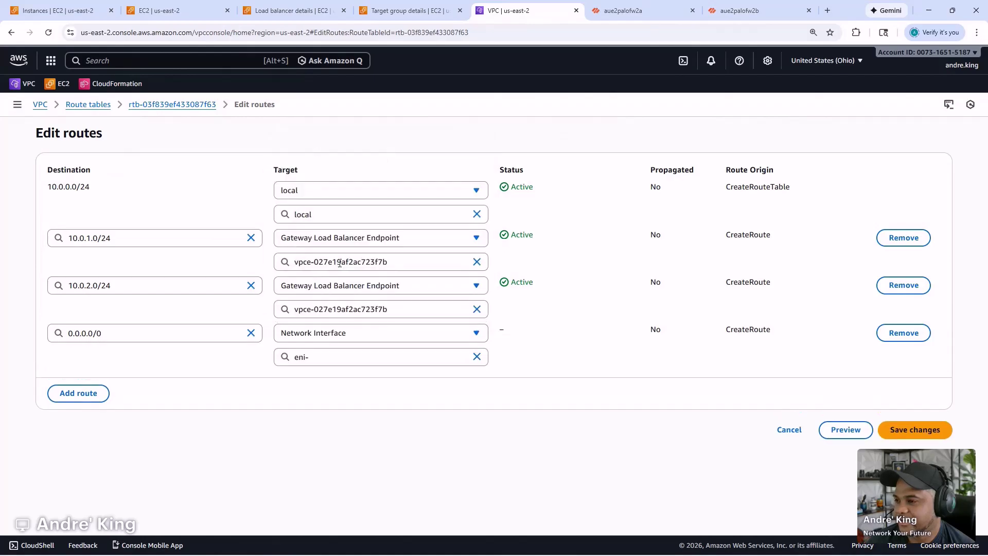
left_click(380, 363)
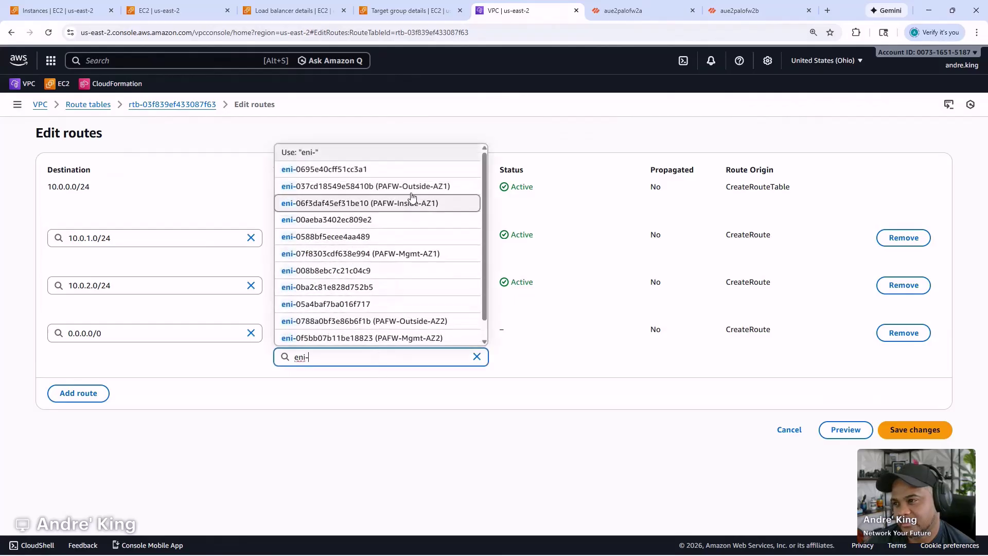
left_click(407, 186)
left_click(896, 432)
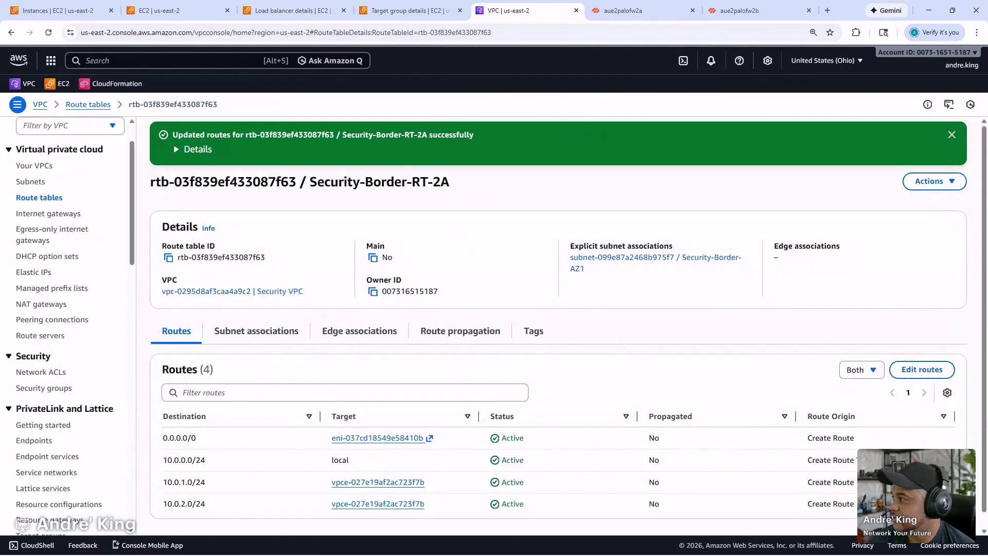
- Retry the SSH connection to 3.151.0.160 on port 2222 and move the terminal out of view
key("alt+Tab")
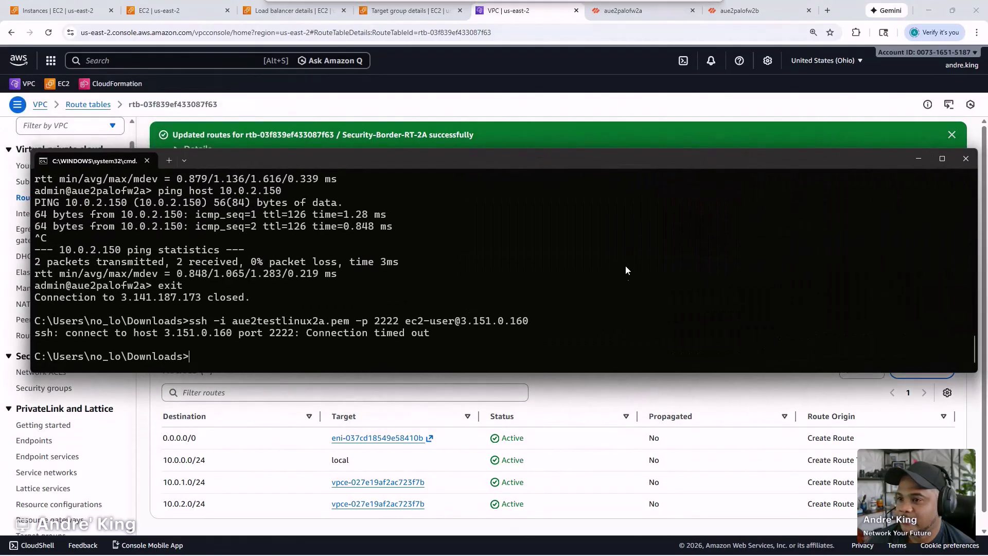
key("Up")
key("Return")
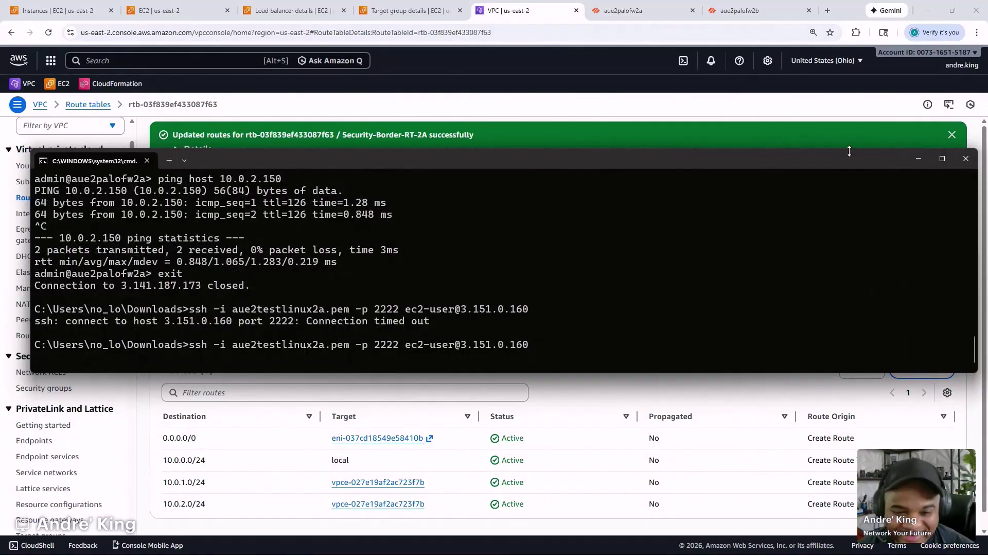
left_click_drag(721, 163, 0, 167)
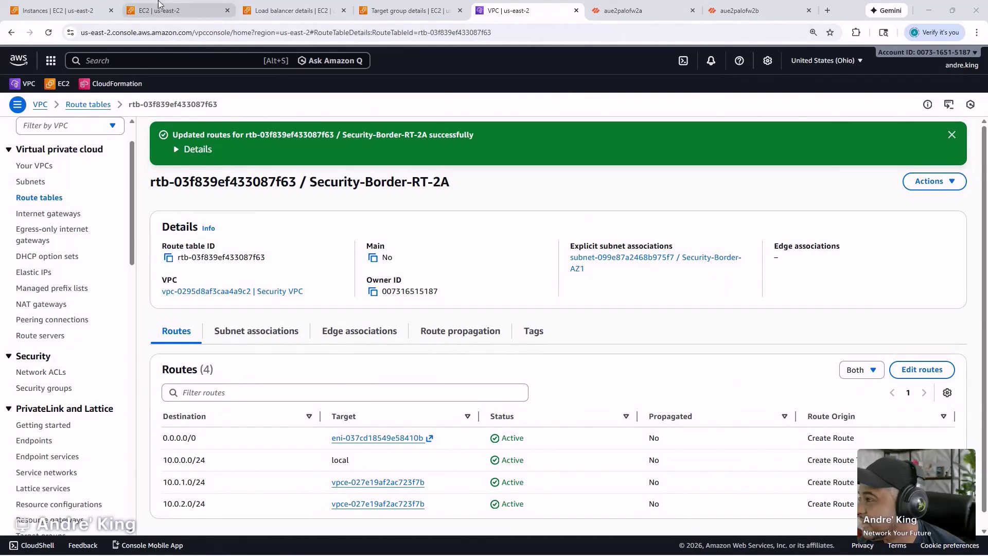
- Bring up the palo-gwlb-tg target group and refresh its registered targets
left_click(89, 7)
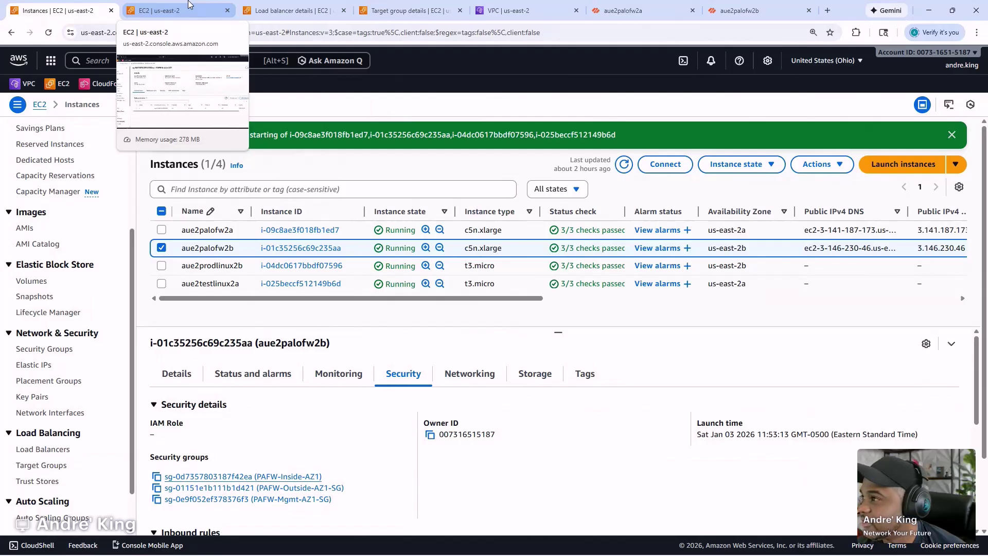
left_click(189, 5)
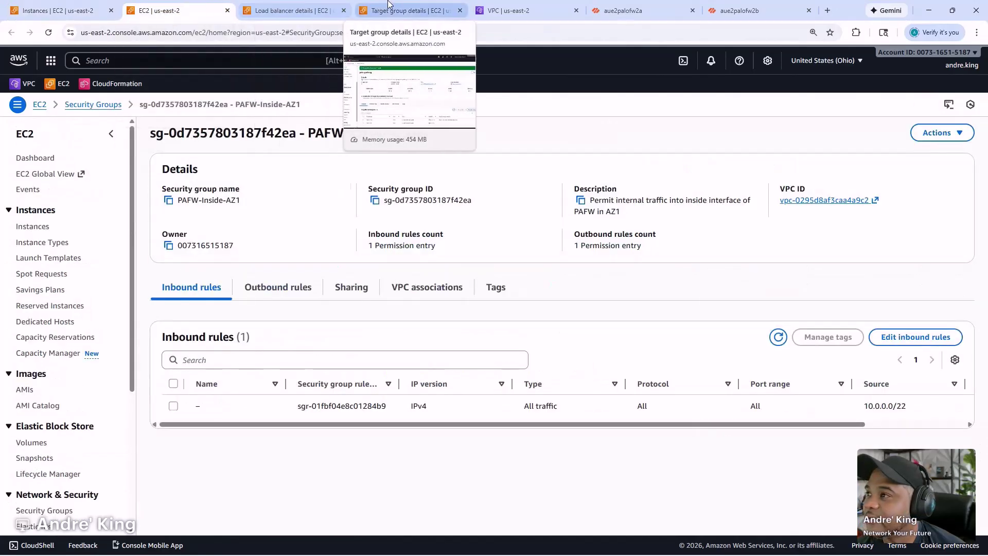
left_click(382, 6)
left_click(791, 421)
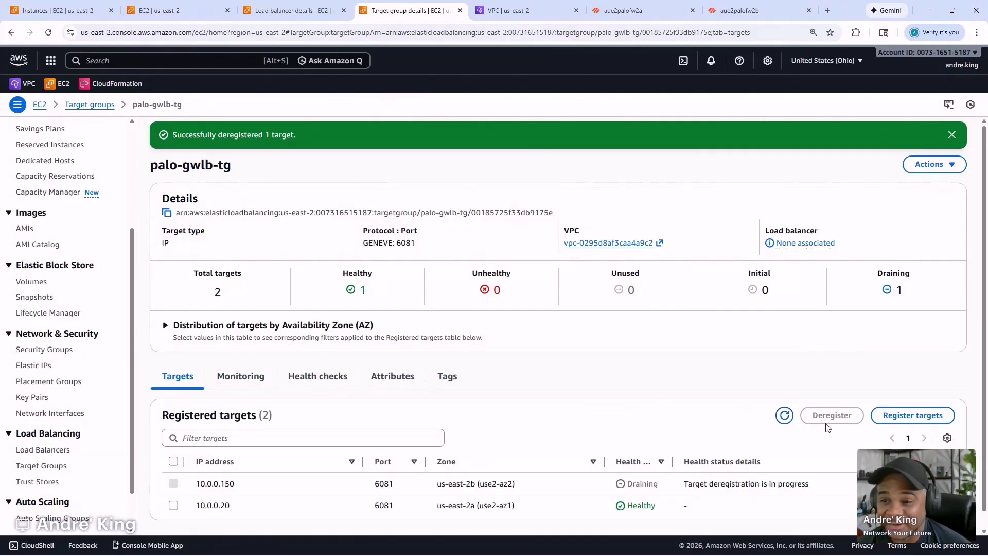
left_click(785, 416)
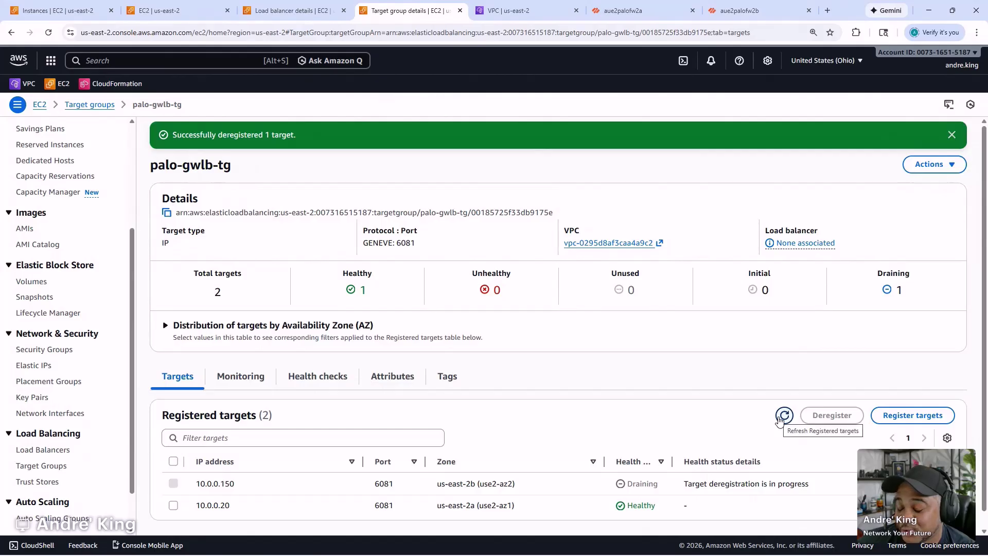
- Check the health check settings, then refresh Targets until only healthy 10.0.0.20 remains
left_click(333, 387)
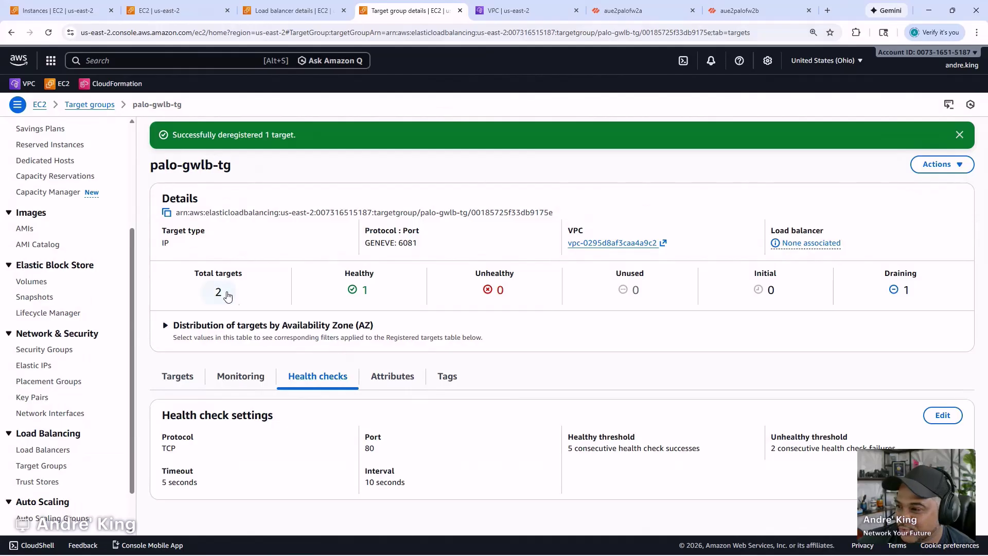
left_click(181, 381)
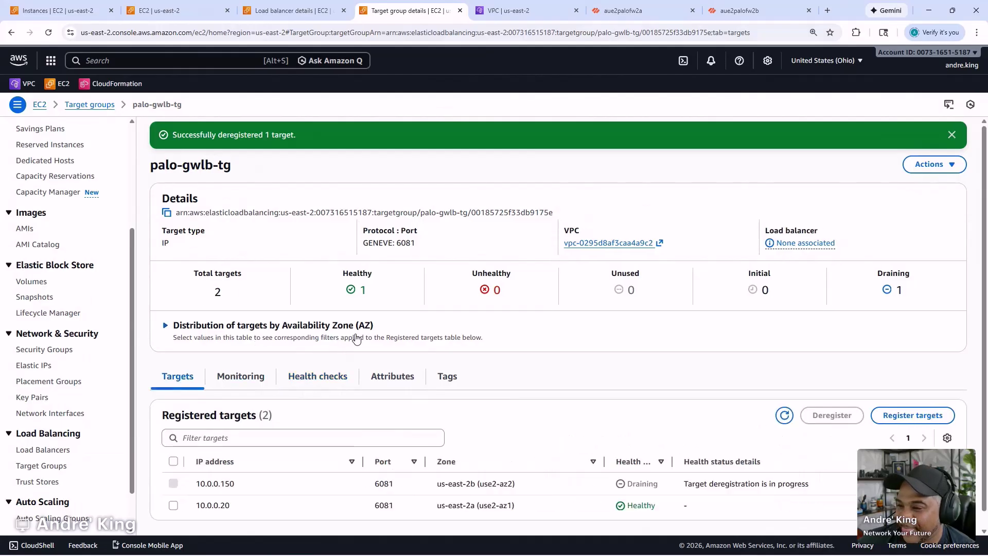
left_click(784, 415)
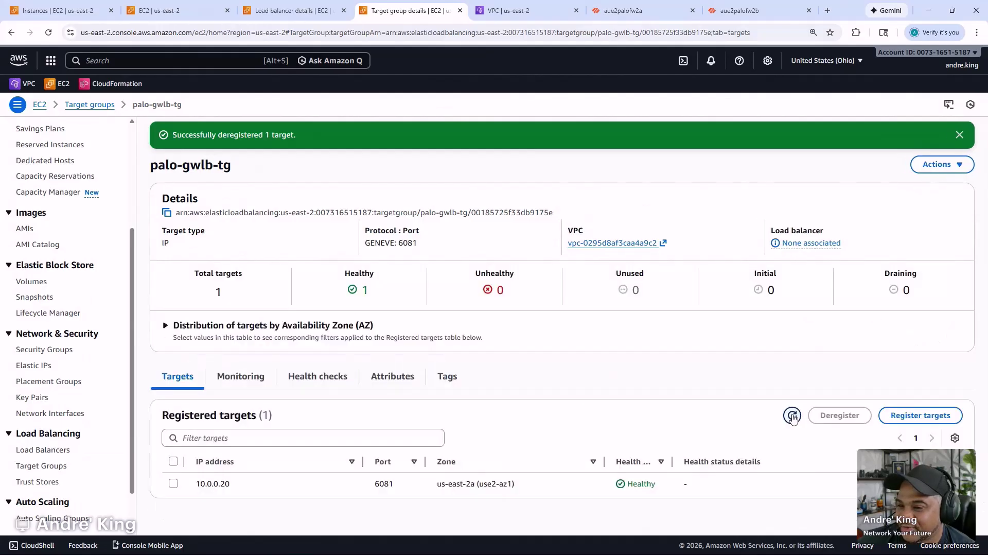
left_click(909, 421)
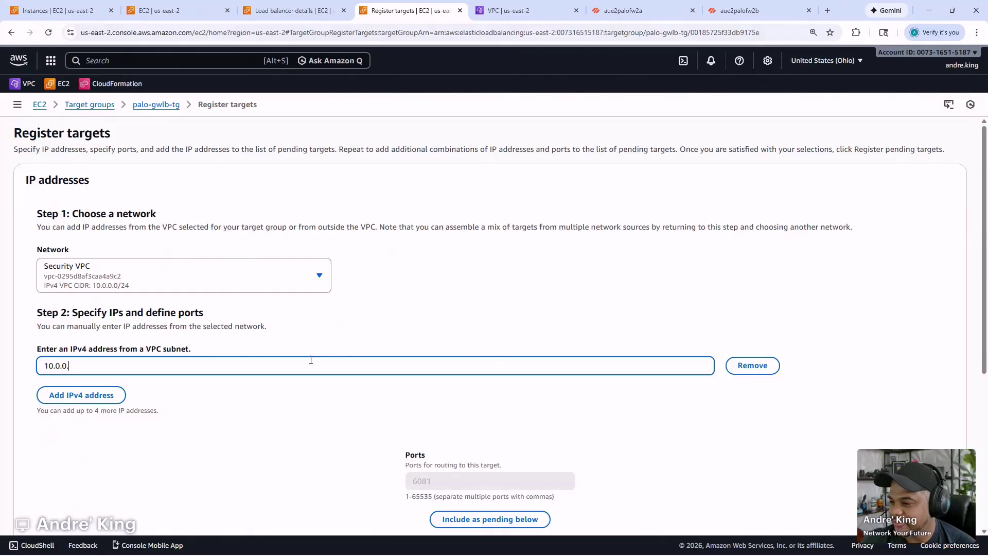
- Include 10.0.0.150 on port 6081 as a pending target for palo-gwlb-tg
scroll(539, 364, "down", 5)
scroll(543, 364, "up", 3)
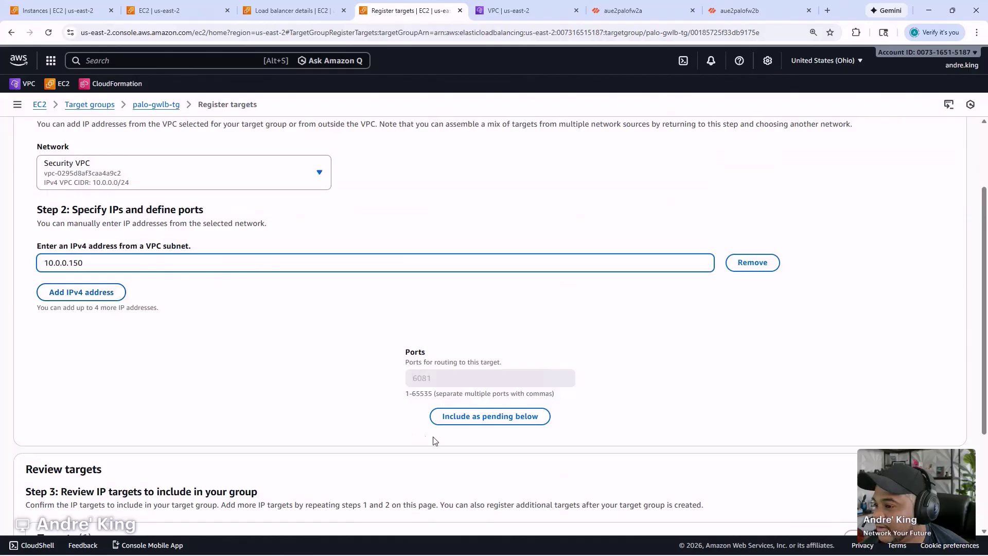
left_click(466, 416)
scroll(466, 415, "down", 4)
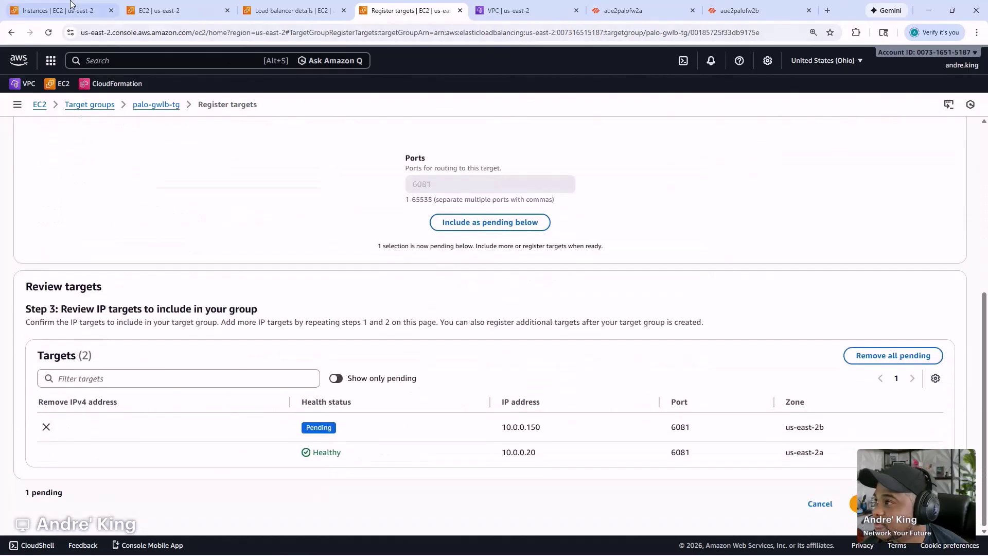
- Show details for instance aue2palofw2a in the EC2 instances list
left_click(57, 10)
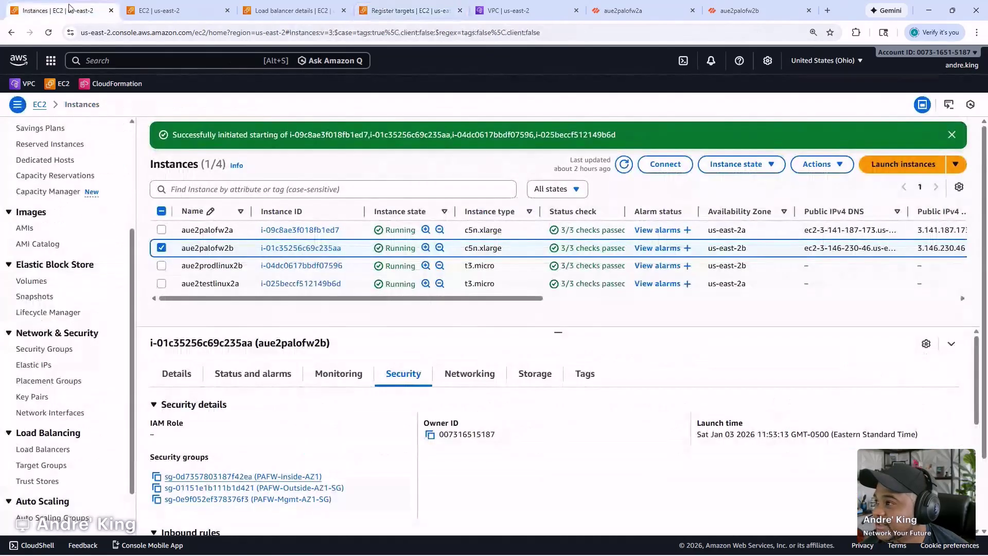
left_click(356, 233)
scroll(456, 434, "down", 4)
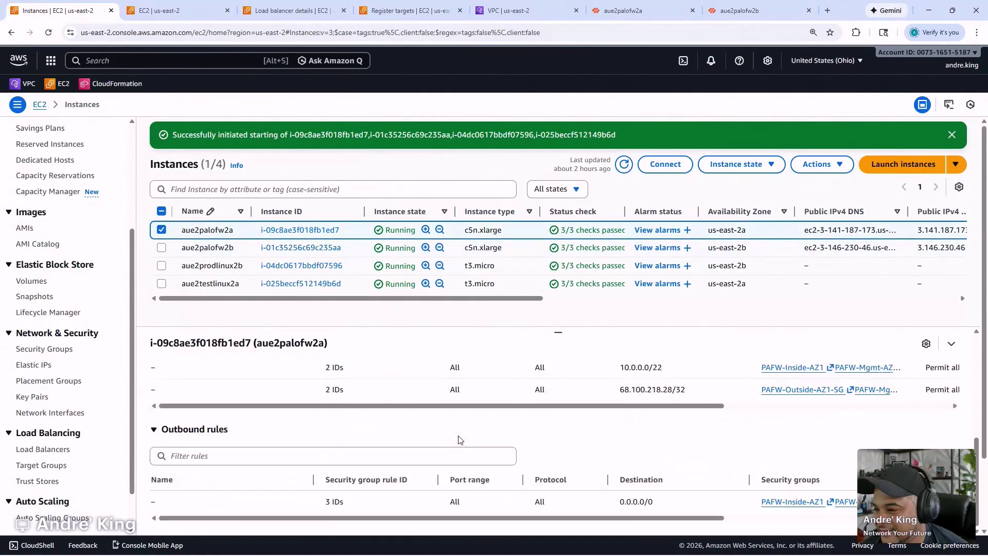
- Compare the firewalls' interface IPs to confirm 10.0.0.150 belongs to aue2palofw2b
scroll(458, 439, "up", 4)
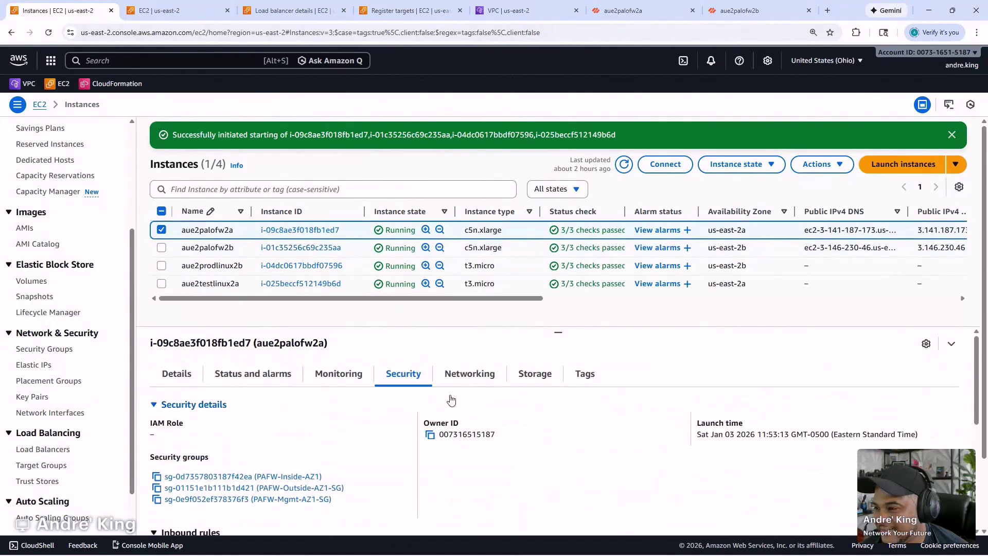
left_click(472, 374)
scroll(551, 427, "down", 6)
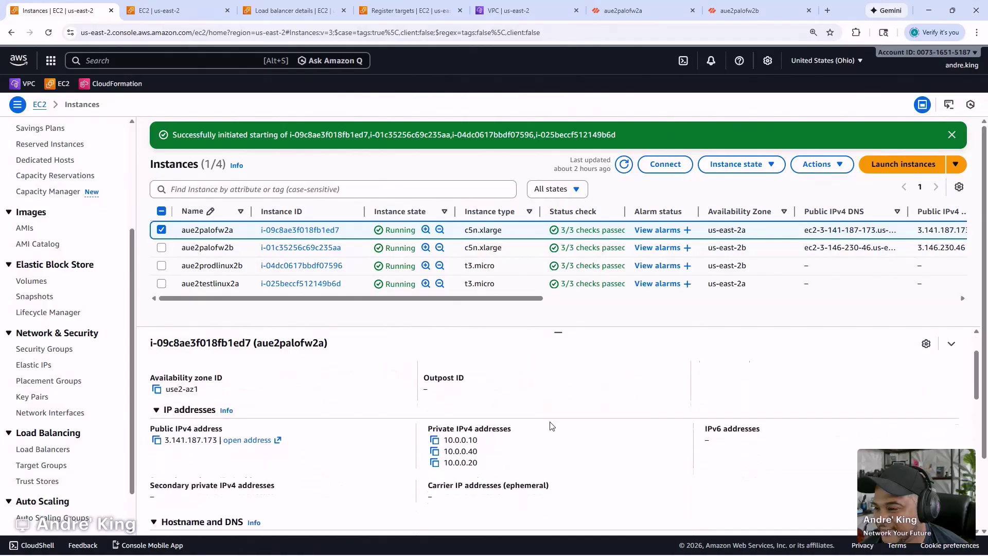
scroll(546, 428, "up", 1)
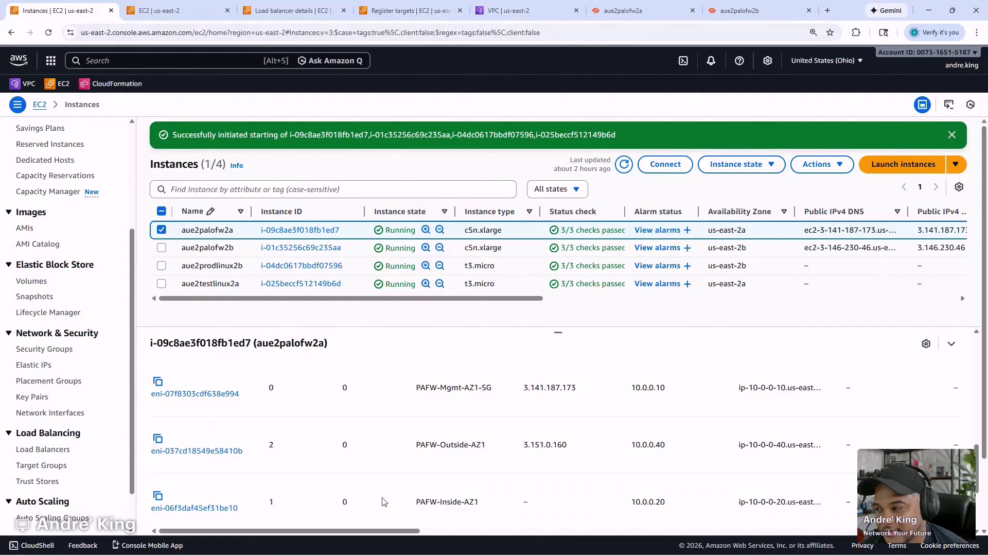
left_click(364, 247)
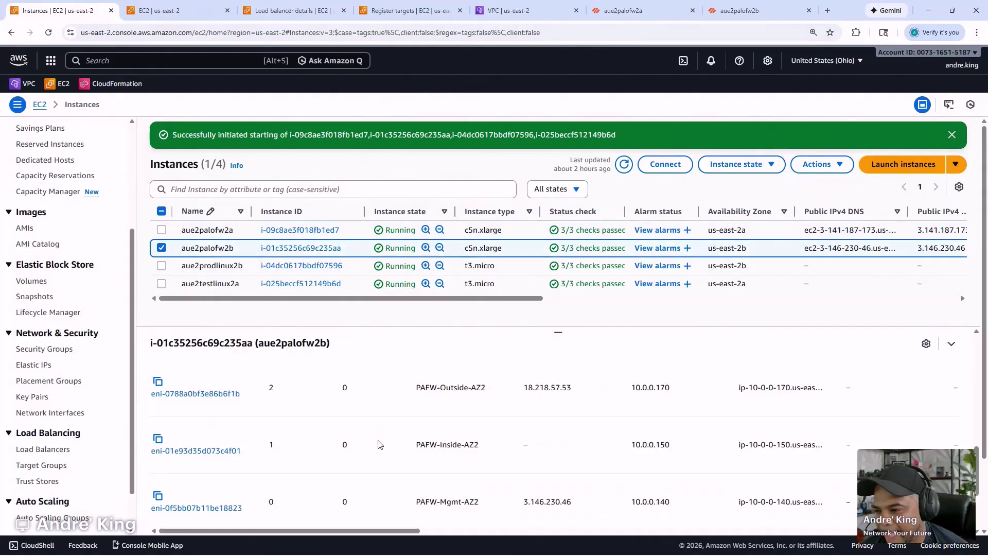
- Return through the load balancer and security group tabs to the pending target registration
left_click(261, 6)
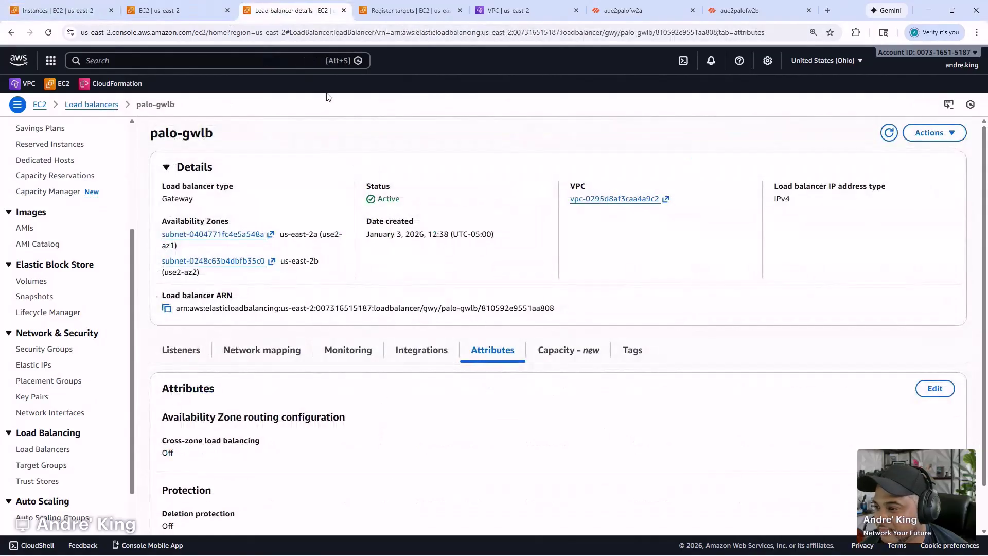
scroll(361, 325, "down", 1)
left_click(181, 7)
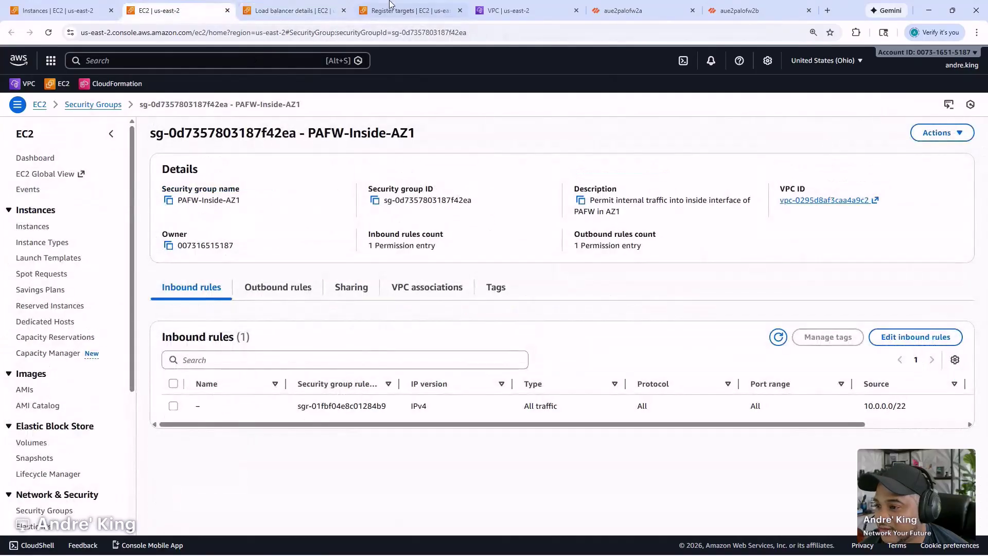
left_click(407, 10)
- Register pending target 10.0.0.150 and refresh to see it in initial health checks
left_click(854, 503)
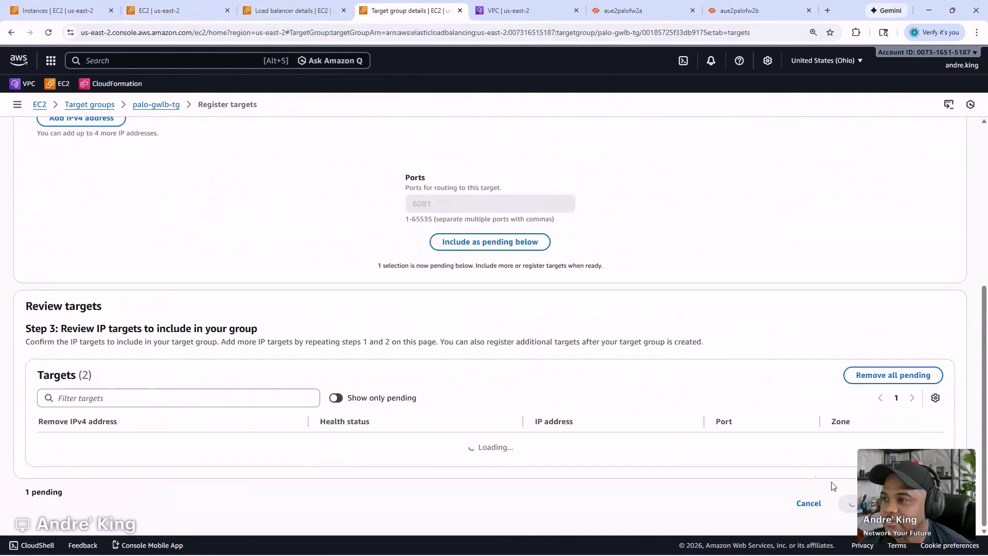
left_click(784, 416)
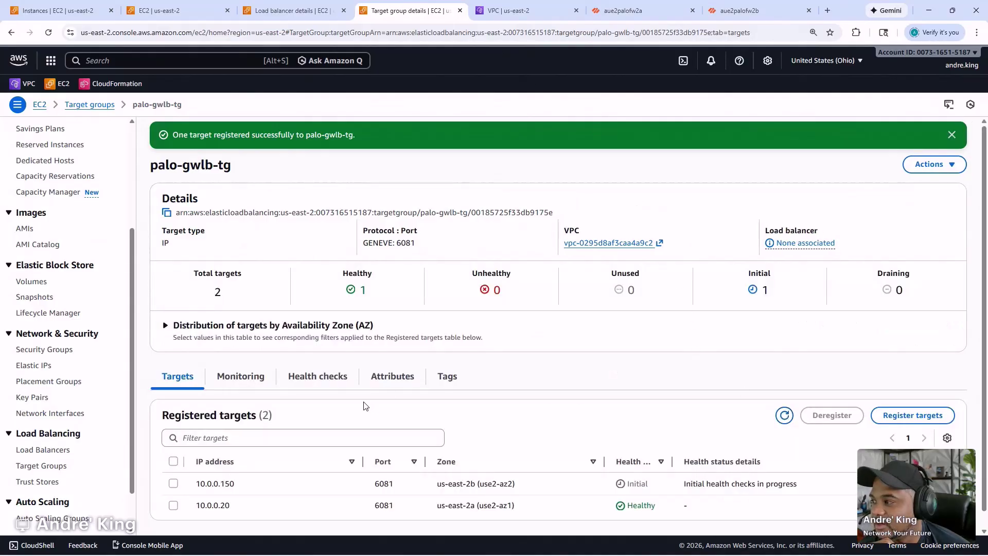
scroll(307, 413, "down", 1)
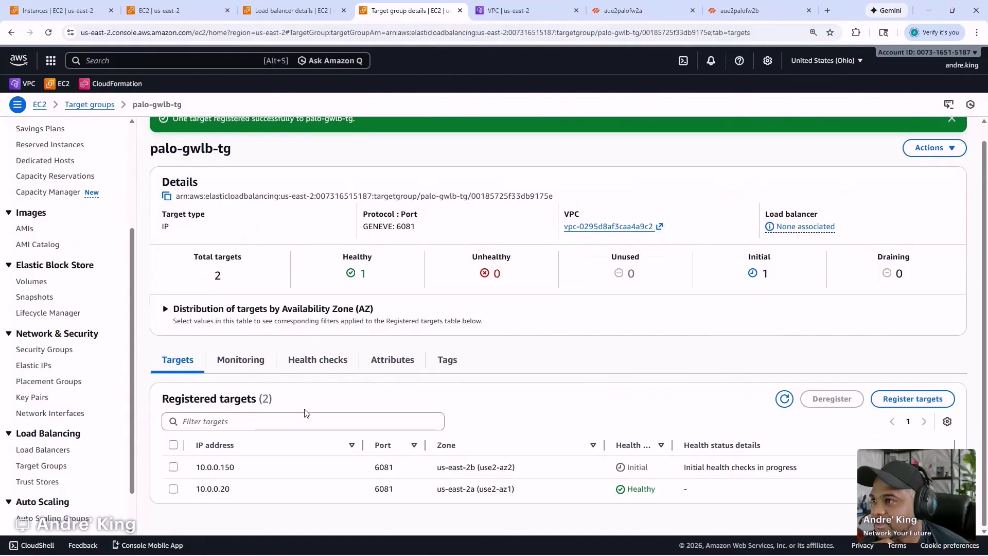
scroll(93, 347, "up", 3)
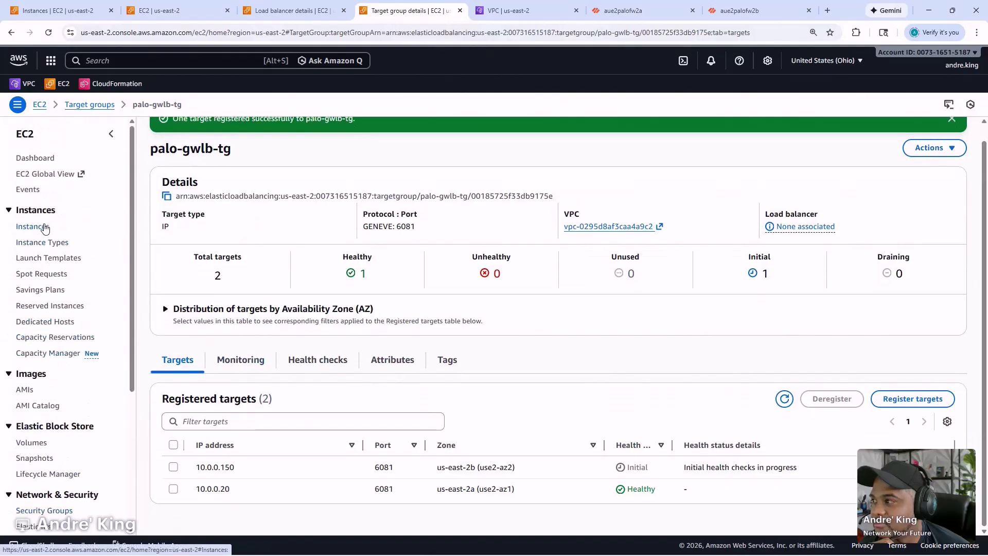
left_click(495, 10)
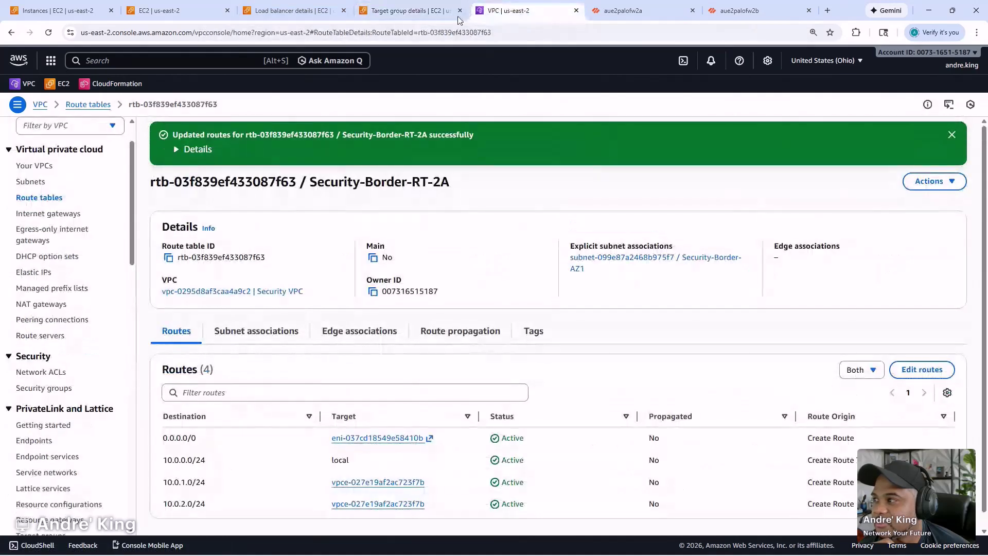
- Select Test VPC in the VPC list and view its flow logs
left_click(34, 167)
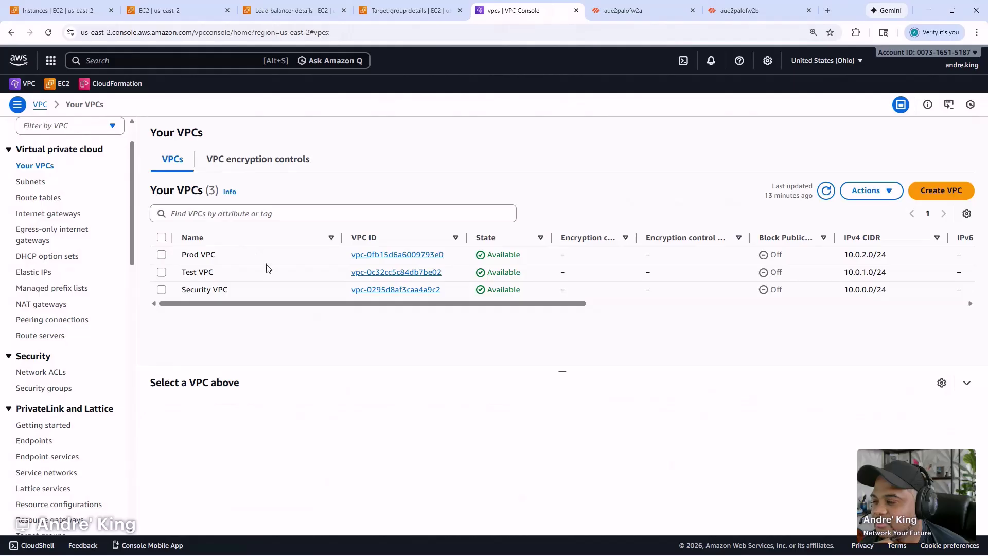
left_click(267, 280)
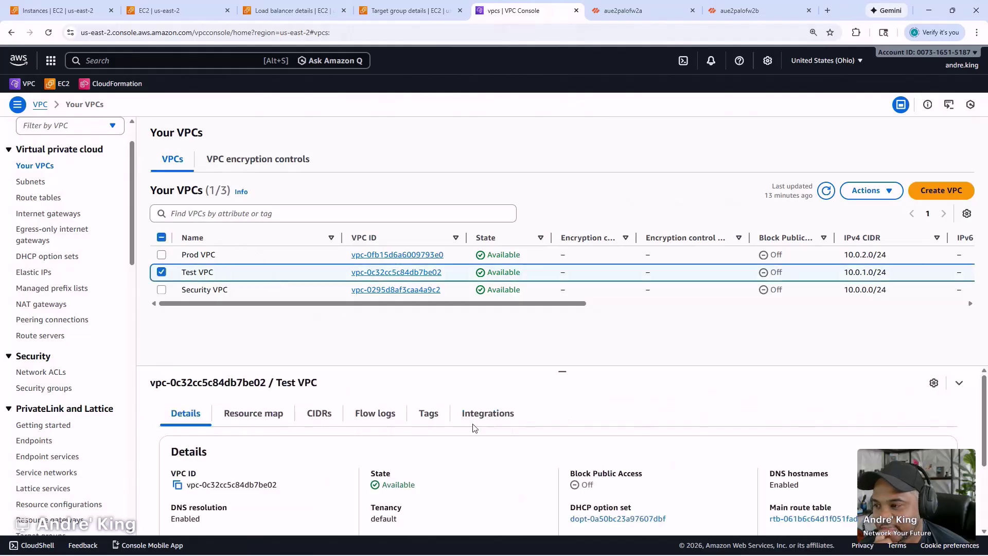
left_click(380, 415)
scroll(527, 399, "down", 1)
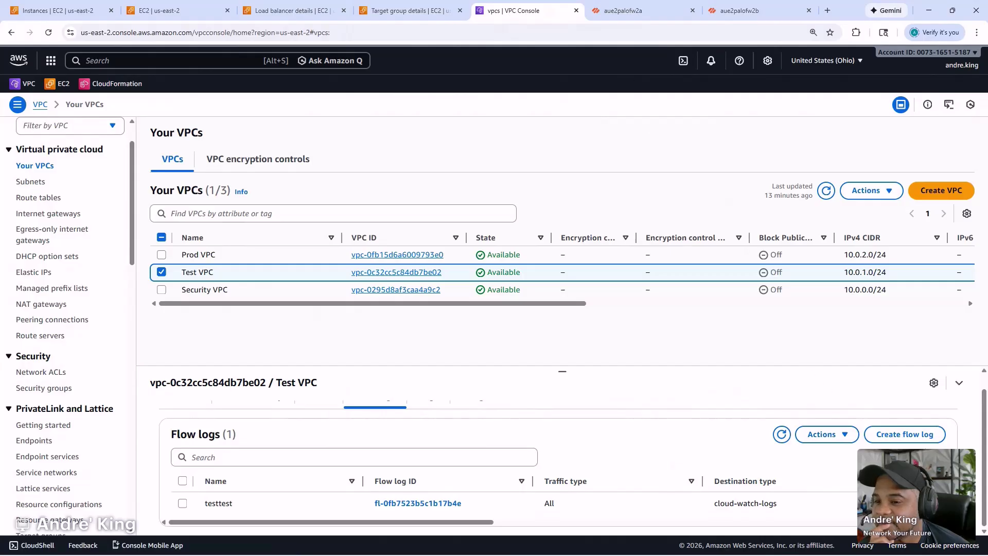
- Inspect the testtest flow log's log group and access error, then return to Test VPC's flow logs
left_click(897, 503)
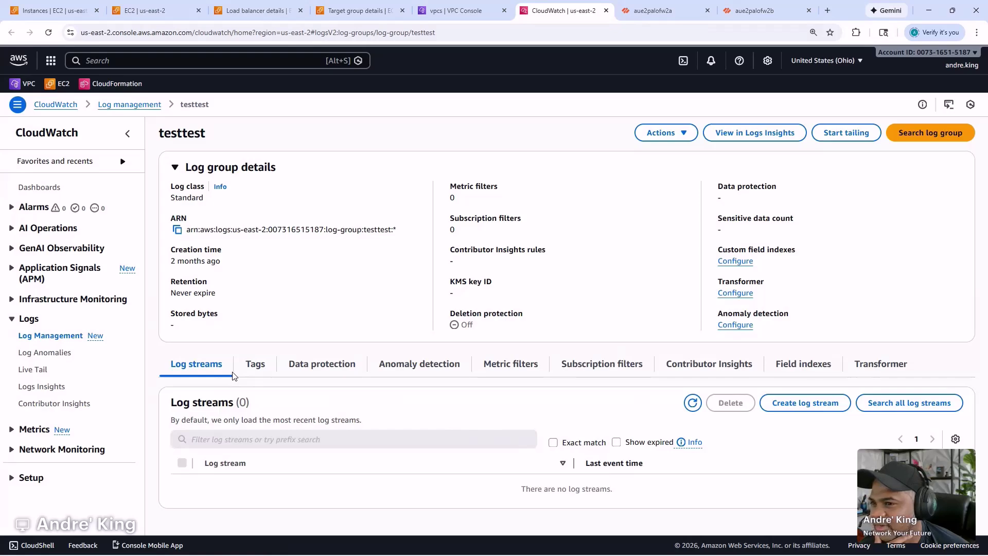
left_click(463, 4)
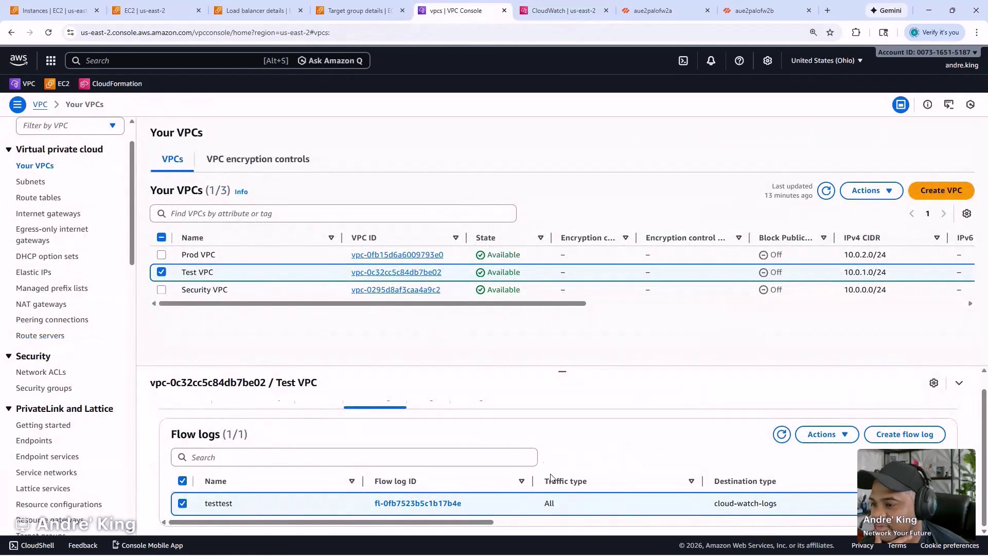
left_click(431, 504)
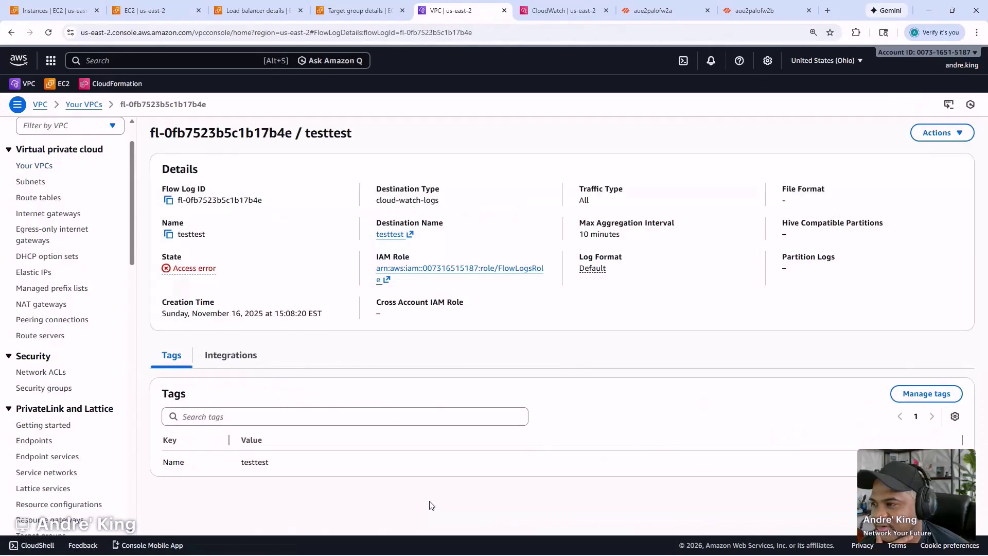
left_click(167, 273)
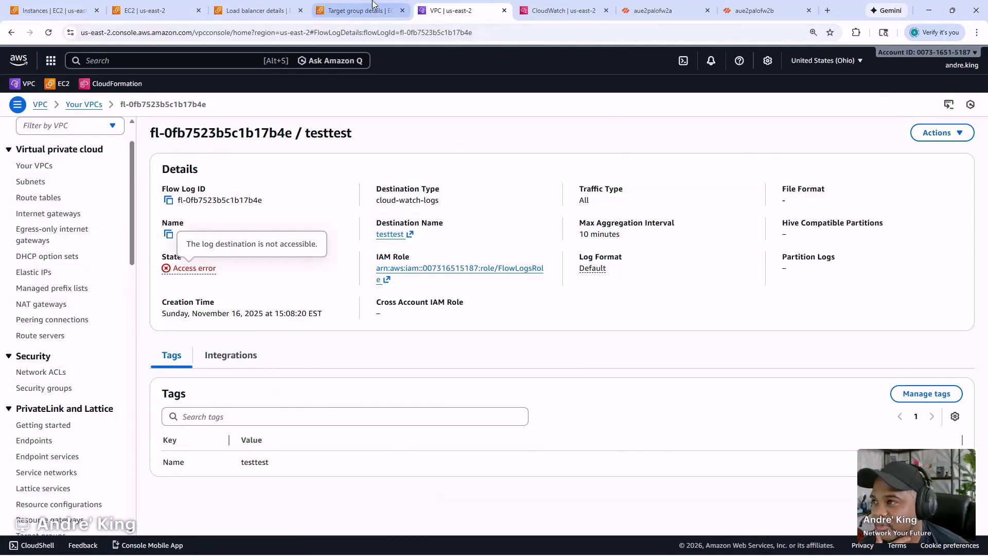
left_click(83, 105)
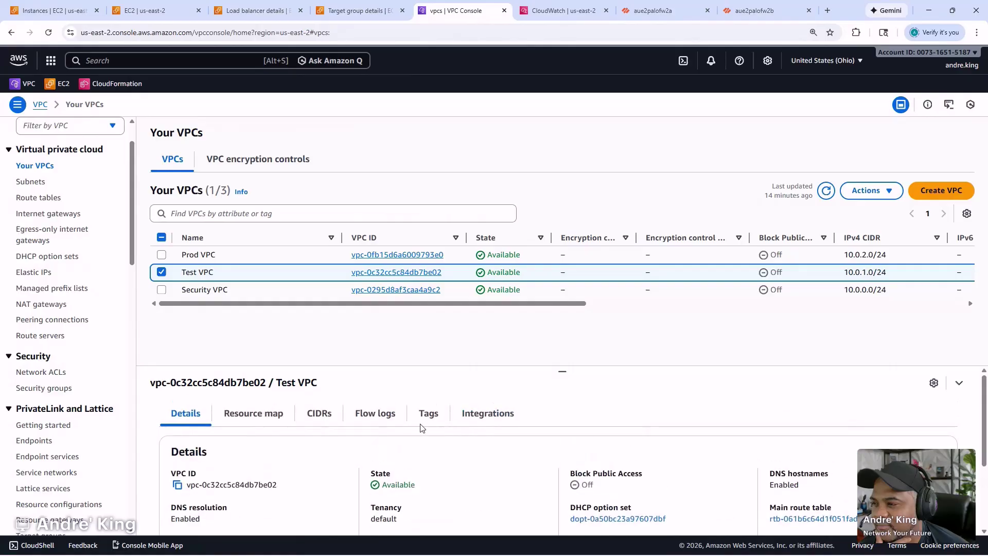
left_click(406, 418)
- Start a new Test VPC flow log and name it gwlb-flow-log
left_click(904, 452)
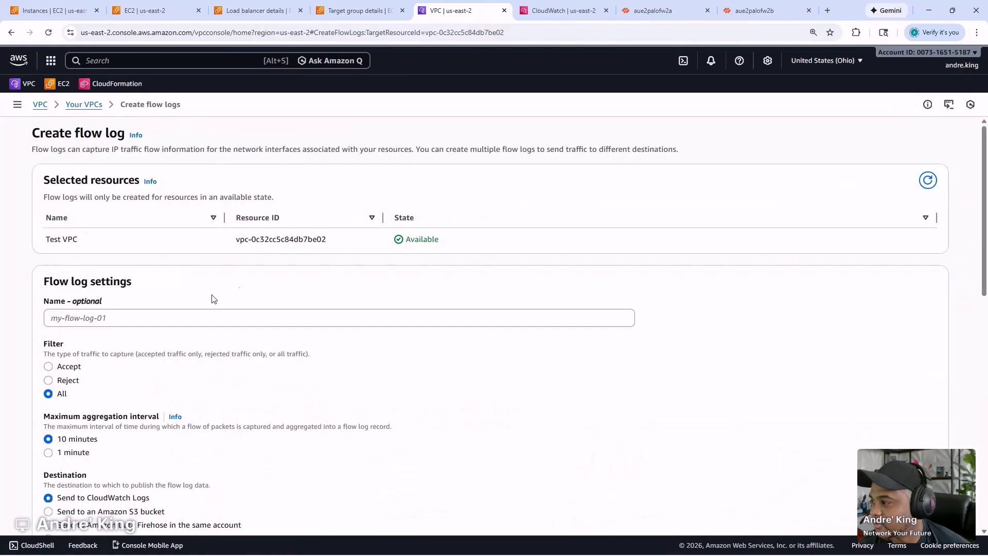
left_click(115, 318)
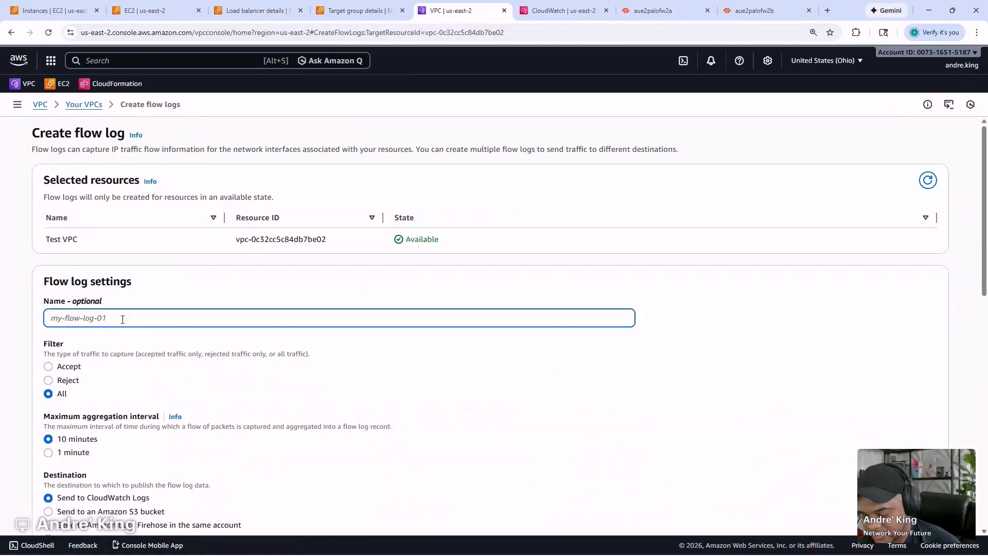
type("gwlb-")
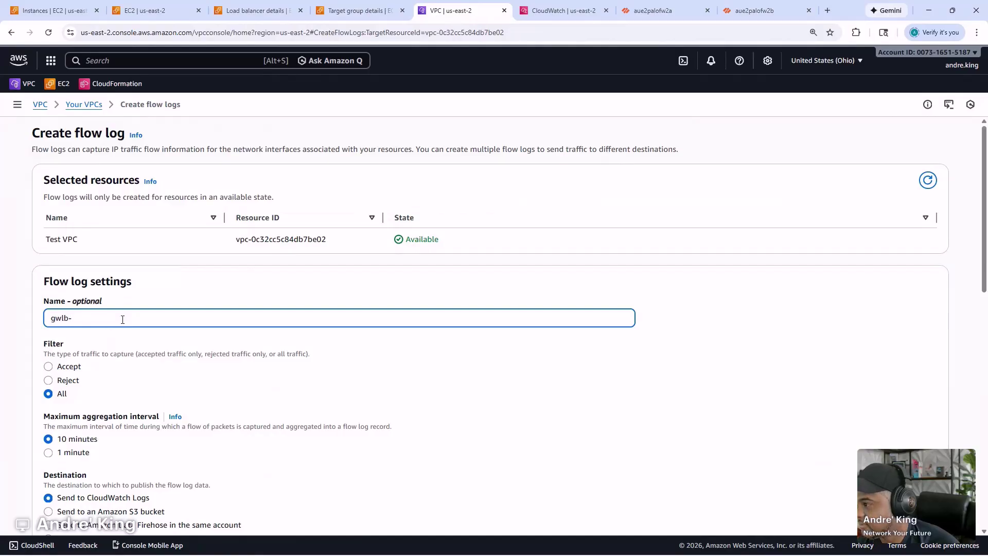
type("hcow-log")
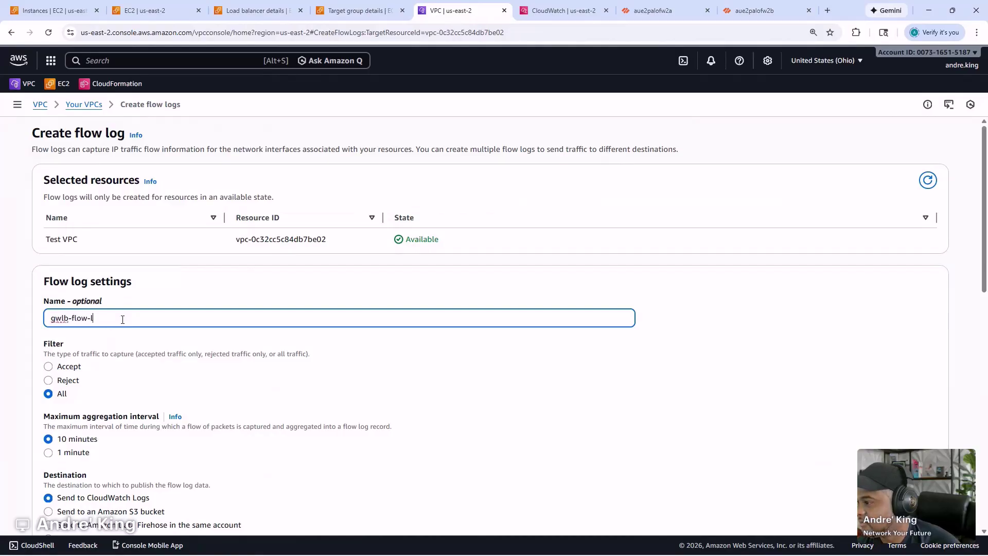
scroll(234, 340, "down", 1)
scroll(234, 340, "down", 3)
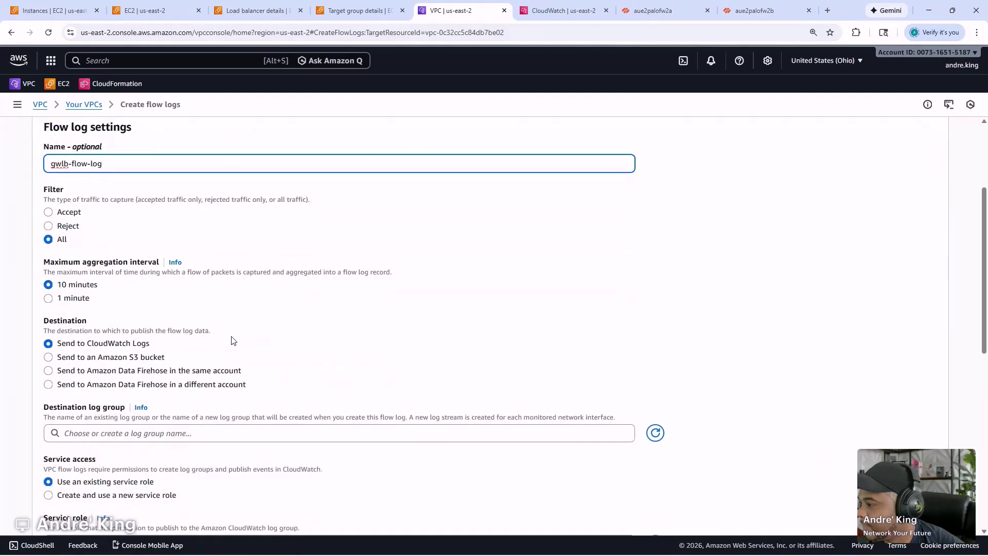
- Send the flow log to the testtest log group using the FlowLogsRole service role
left_click(173, 333)
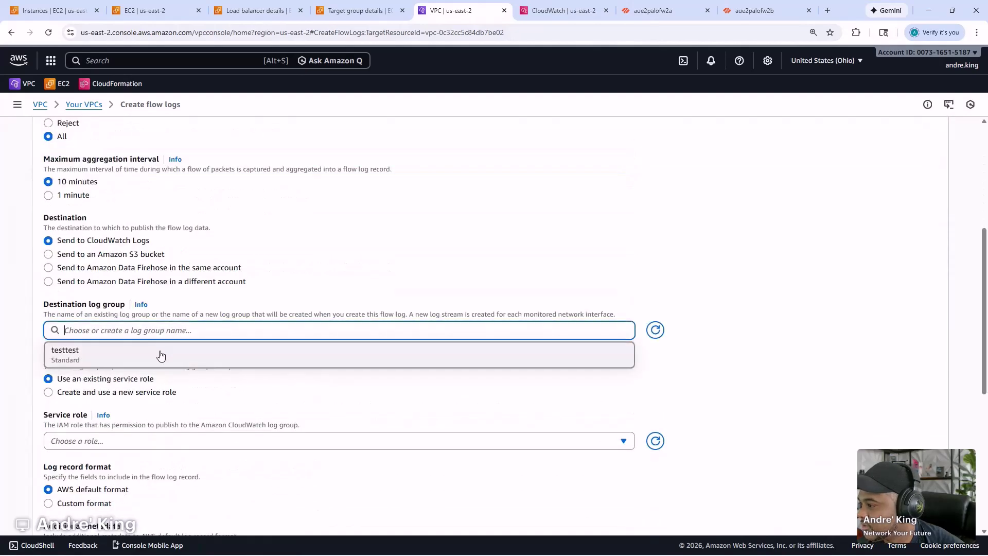
left_click(163, 354)
scroll(273, 330, "down", 2)
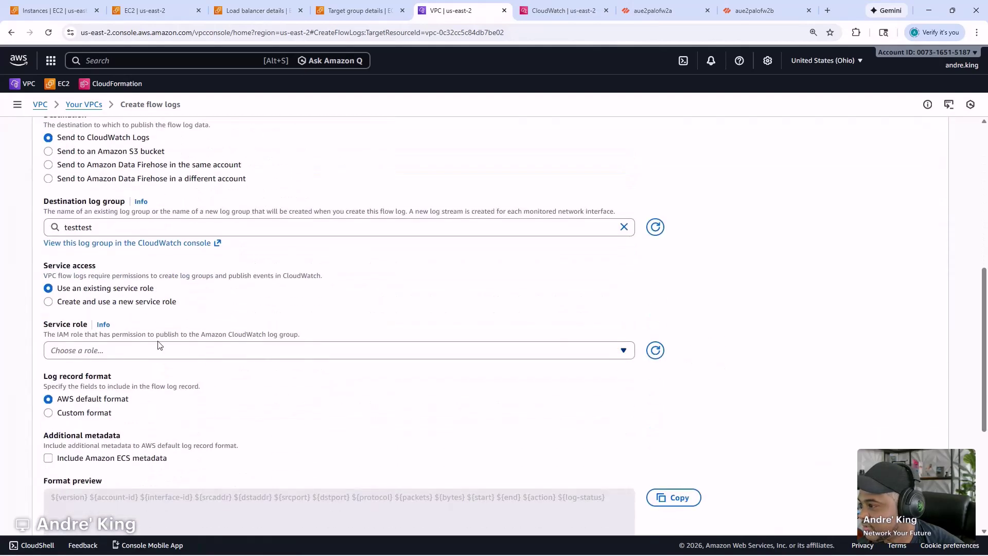
left_click(149, 350)
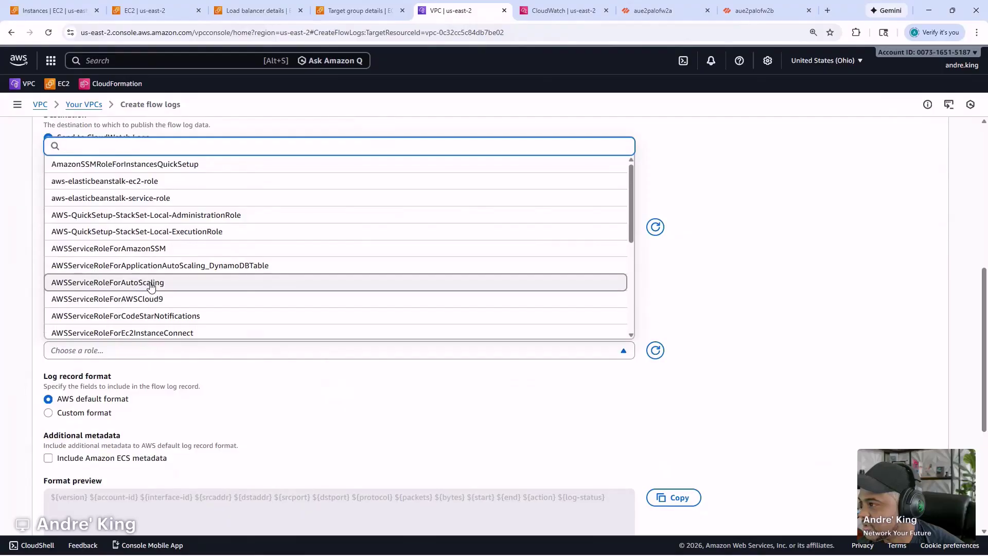
scroll(148, 287, "down", 4)
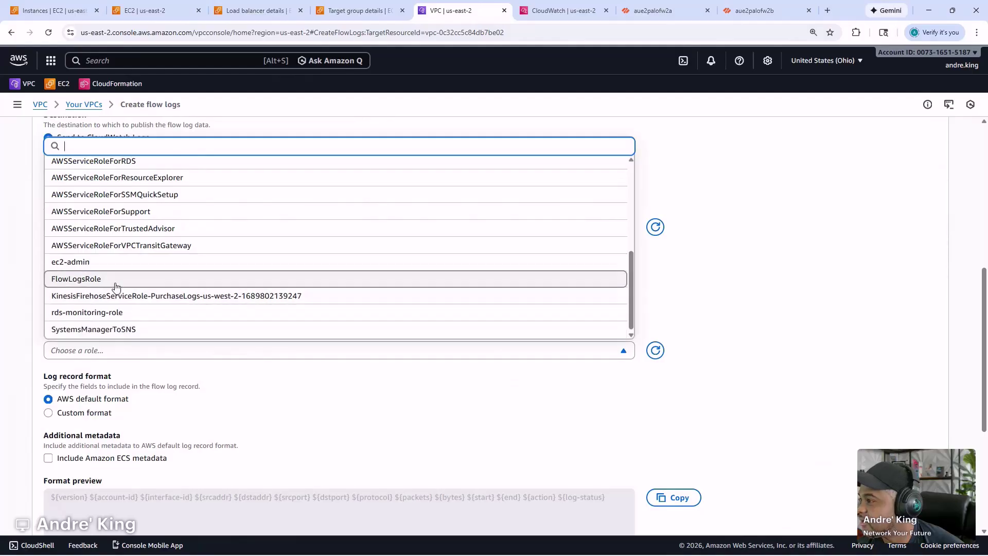
scroll(115, 283, "up", 3)
scroll(114, 286, "up", 1)
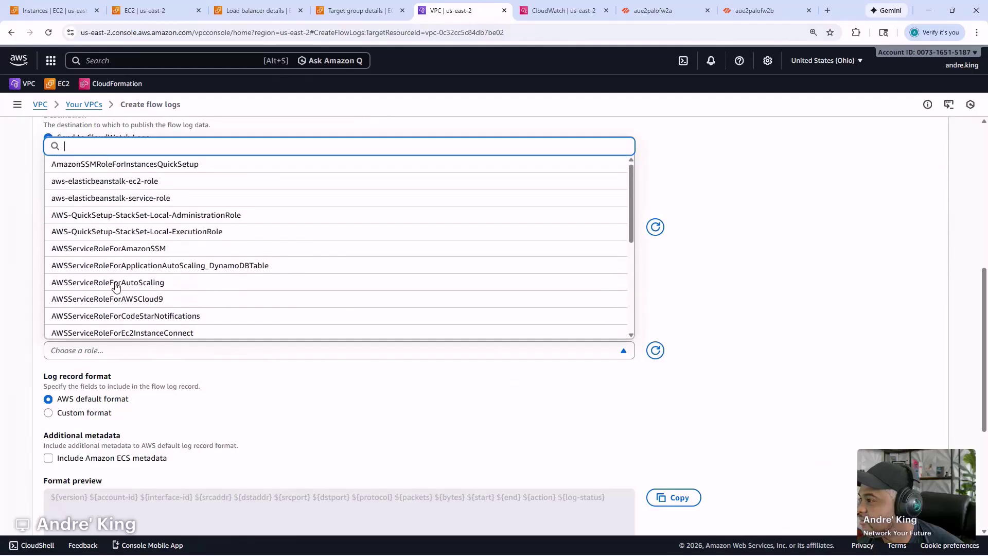
scroll(115, 287, "down", 5)
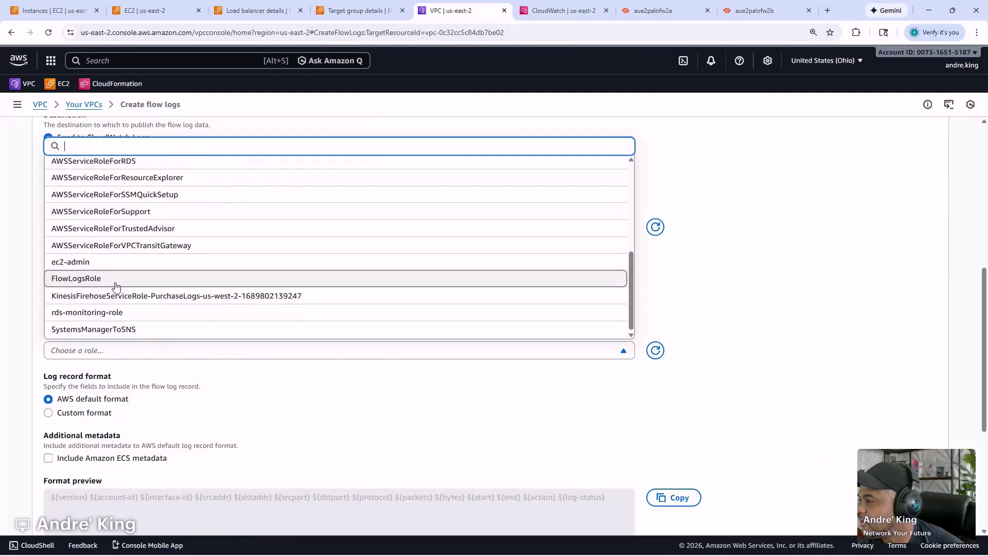
left_click(113, 279)
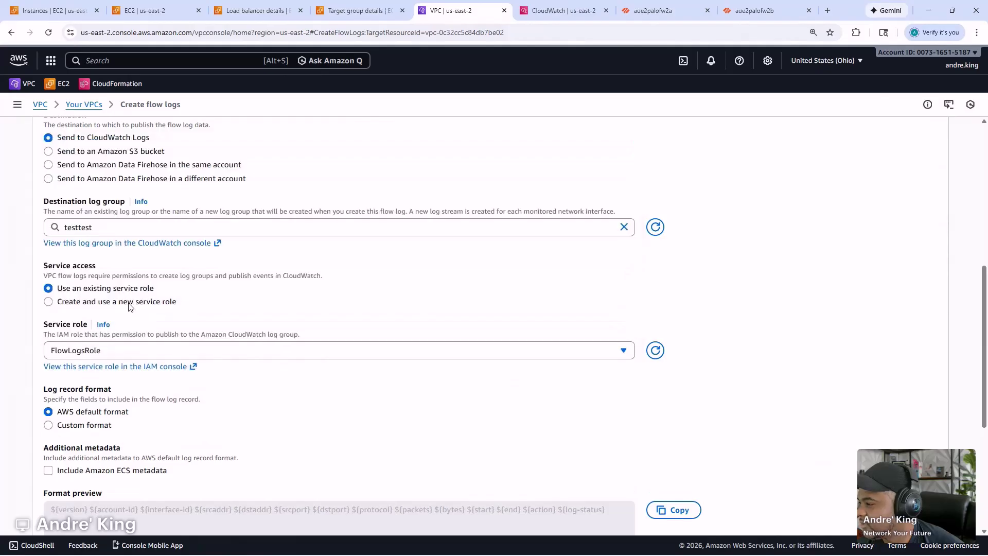
scroll(669, 407, "down", 4)
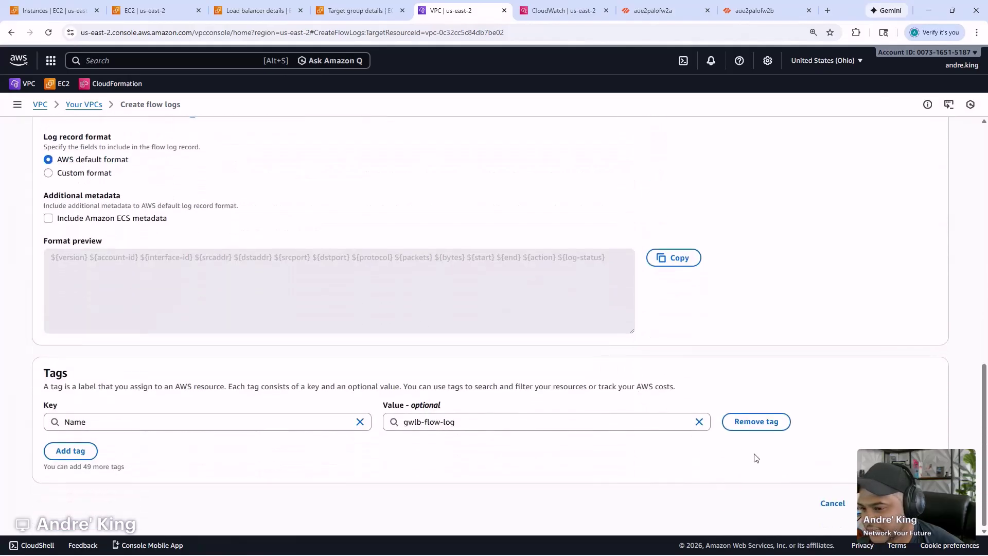
- After the duplicate error, switch the destination to a new gwlb-flow-log log group and create it
left_click(906, 502)
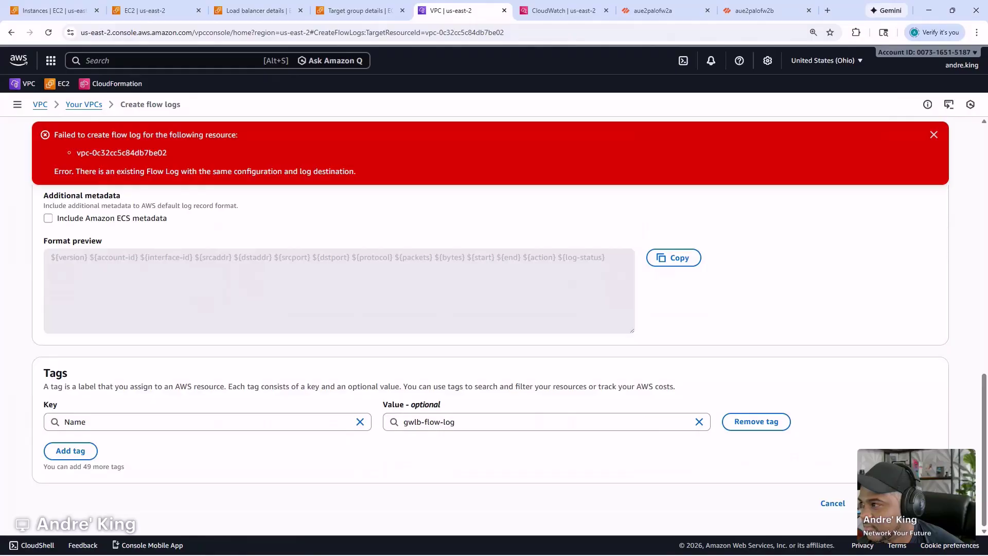
scroll(403, 316, "up", 5)
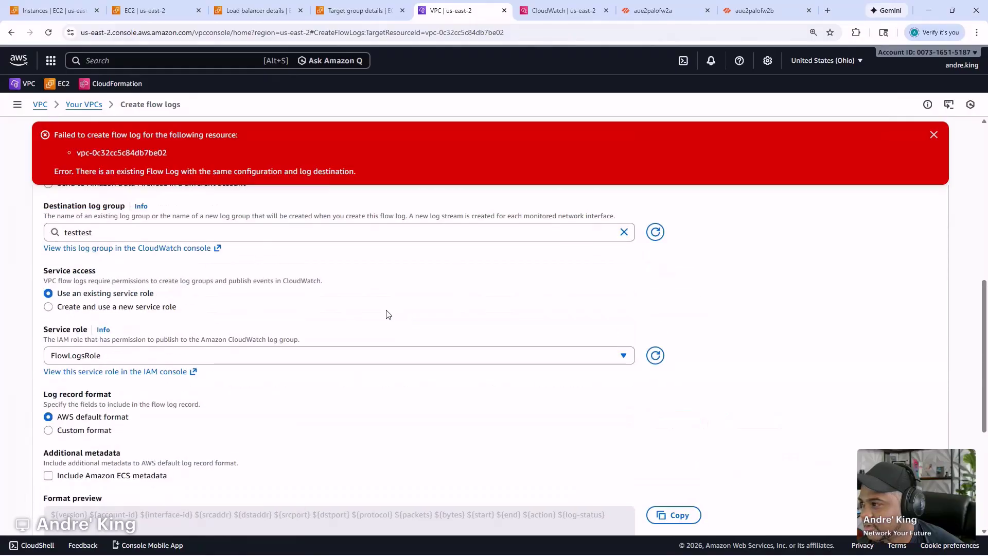
scroll(257, 278, "up", 1)
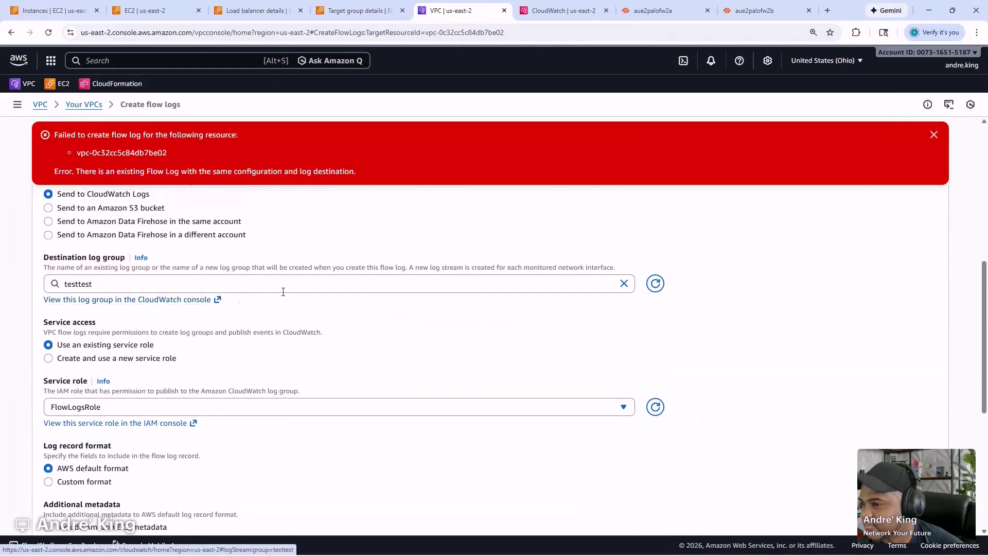
double_click(358, 289)
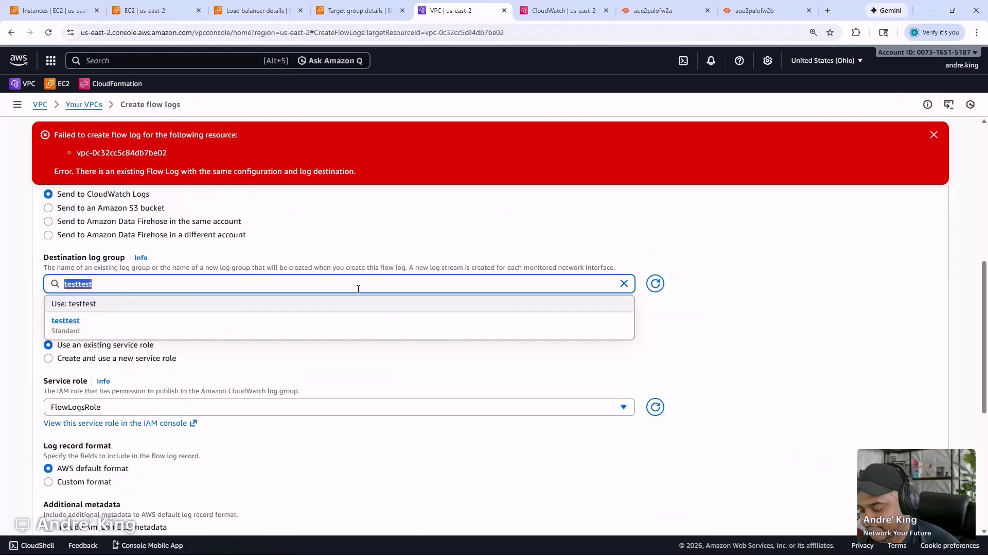
type("gwlb-flow-log")
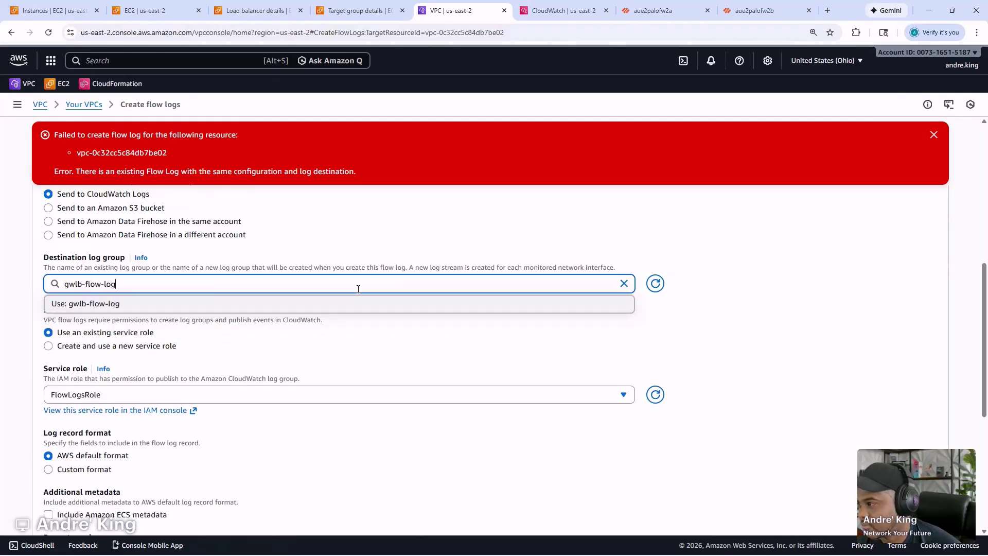
left_click(742, 309)
scroll(749, 426, "down", 5)
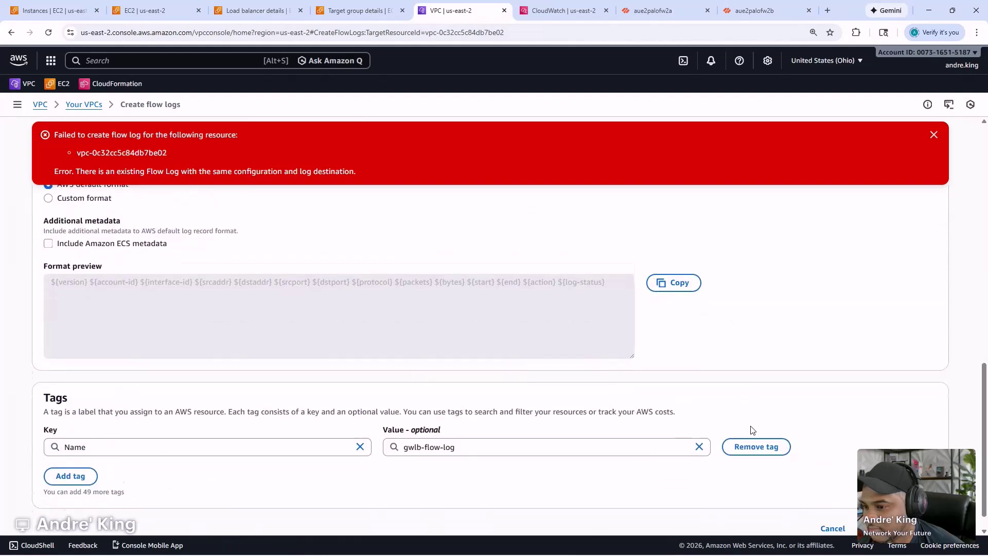
left_click(905, 503)
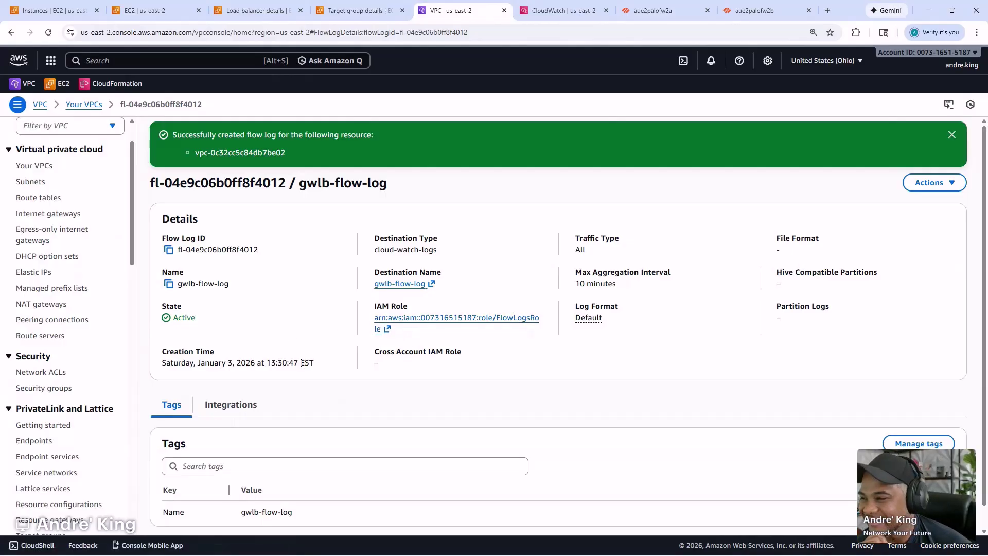
- Return to the EC2 PAFW-Inside-AZ1 security group allowing all inbound traffic from 10.0.0.0/22
mouse_move(473, 555)
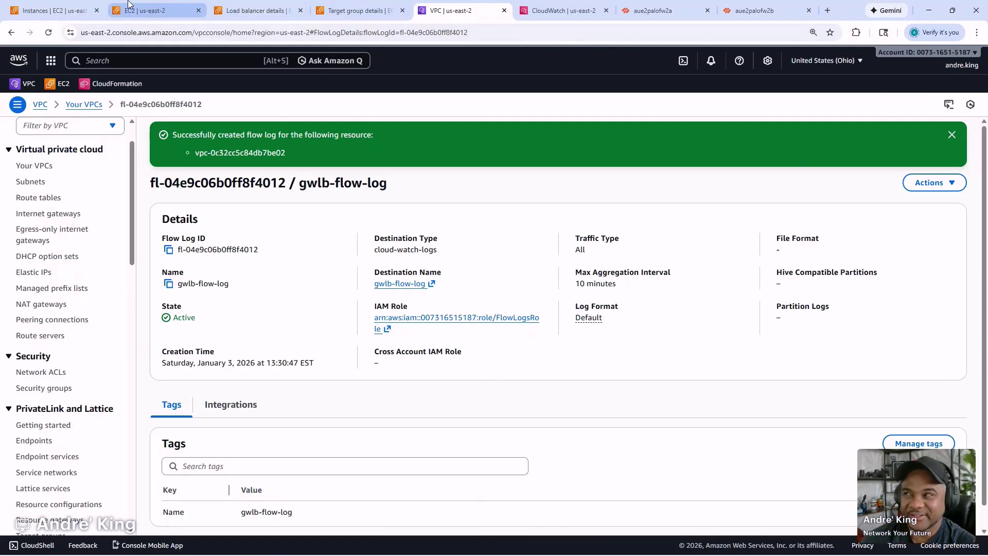
left_click(172, 6)
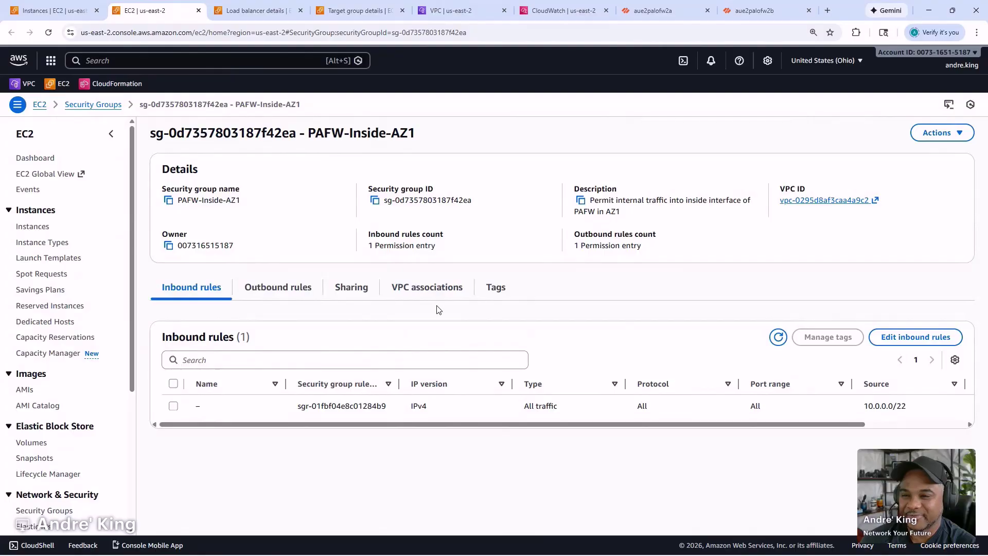
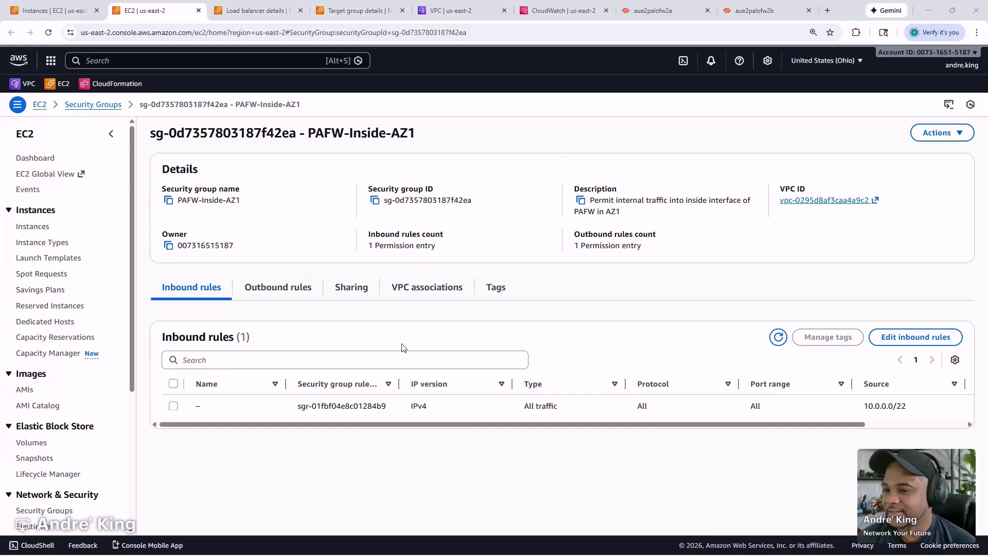
- Refresh palo-gwlb-tg target health: 10.0.0.20 healthy, 10.0.0.150 unhealthy
left_click(357, 11)
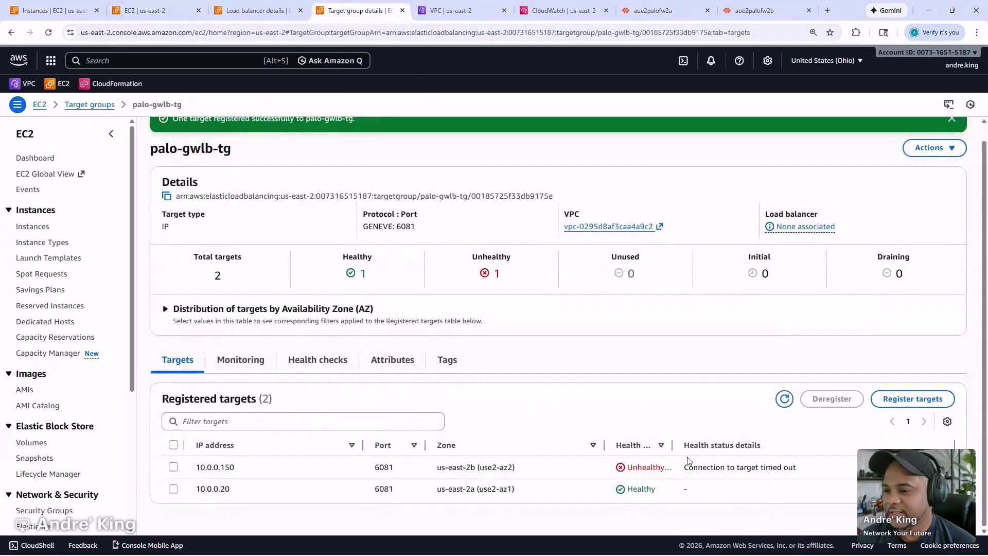
left_click(779, 395)
left_click(785, 415)
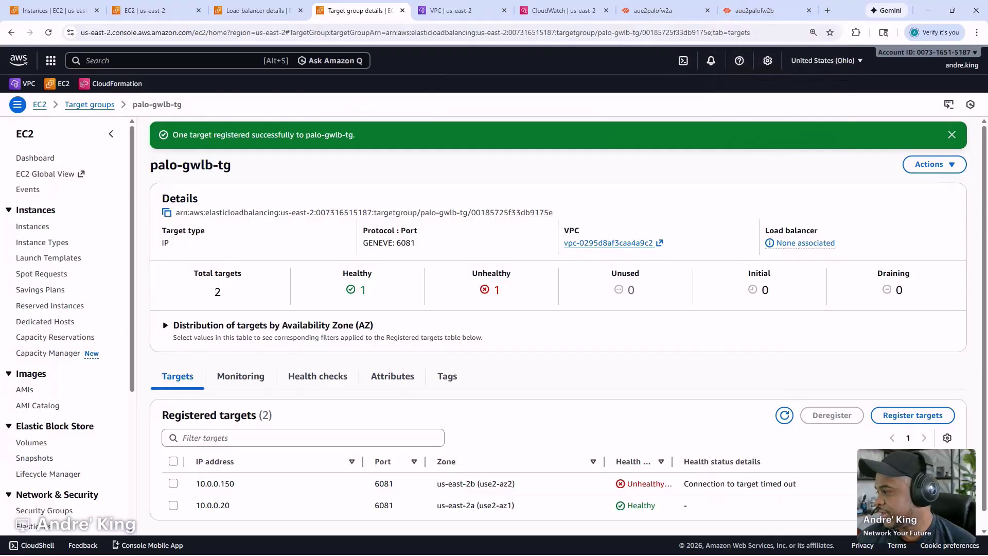
- Bring the command prompt back and rerun the last SSH command to the test Linux host
left_click_drag(0, 128, 566, 148)
key("Up")
key("Return")
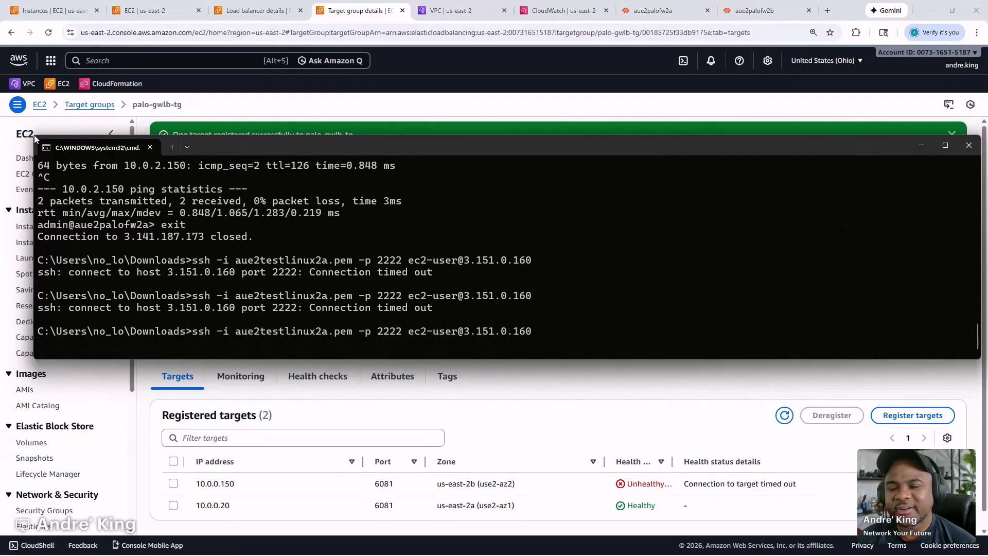
- Shrink the command prompt window and push it off the left edge of the screen
left_click_drag(32, 135, 222, 130)
left_click_drag(578, 141, 0, 221)
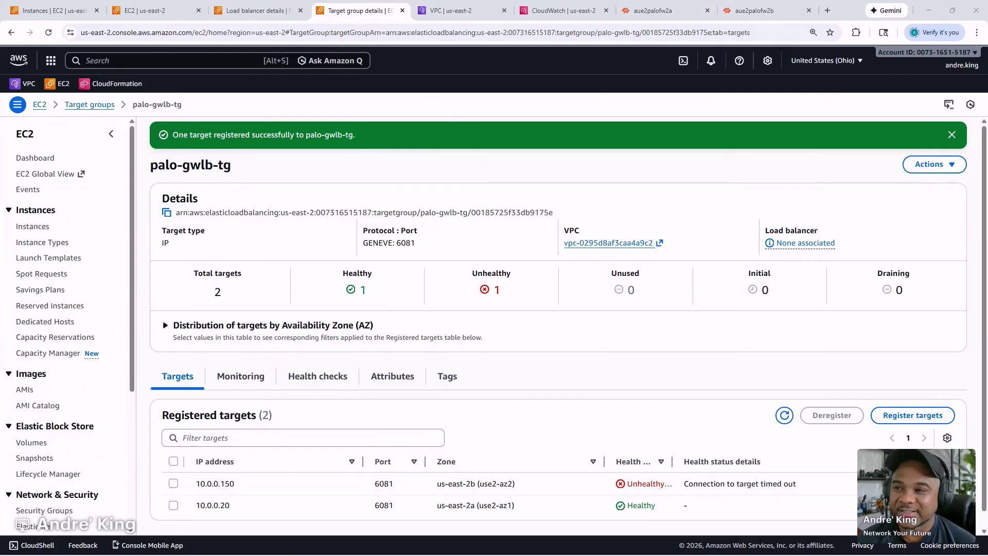
left_click(651, 10)
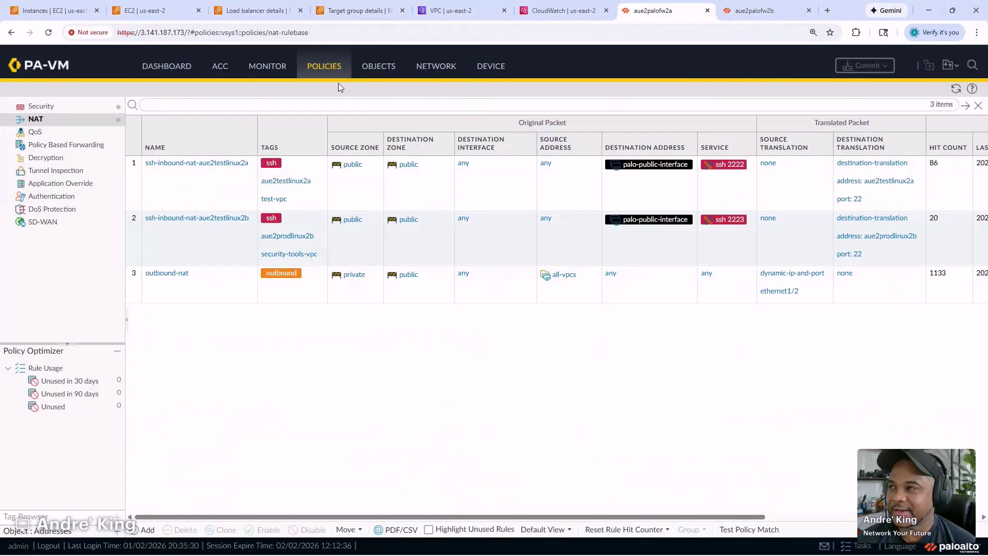
left_click(279, 73)
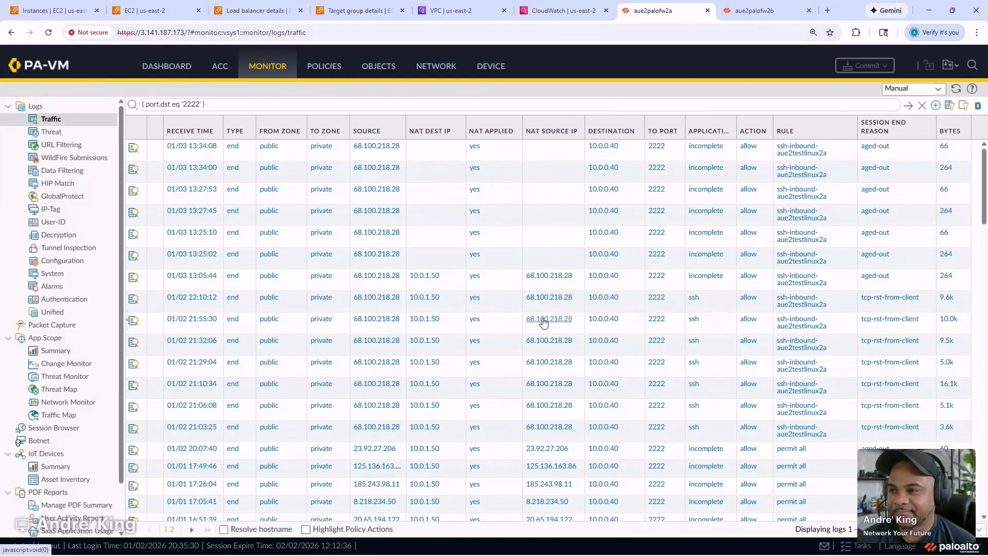
scroll(544, 322, "down", 1)
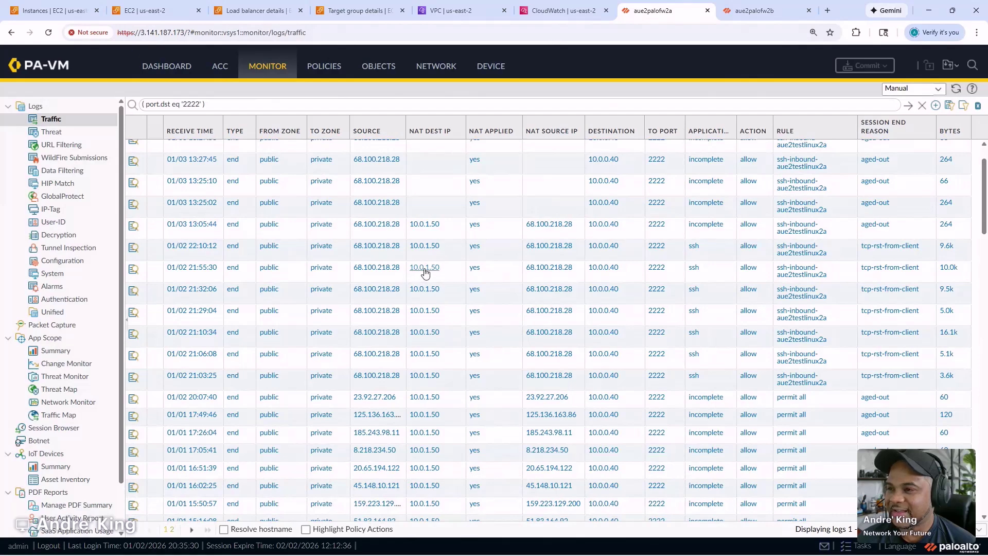
scroll(426, 271, "up", 1)
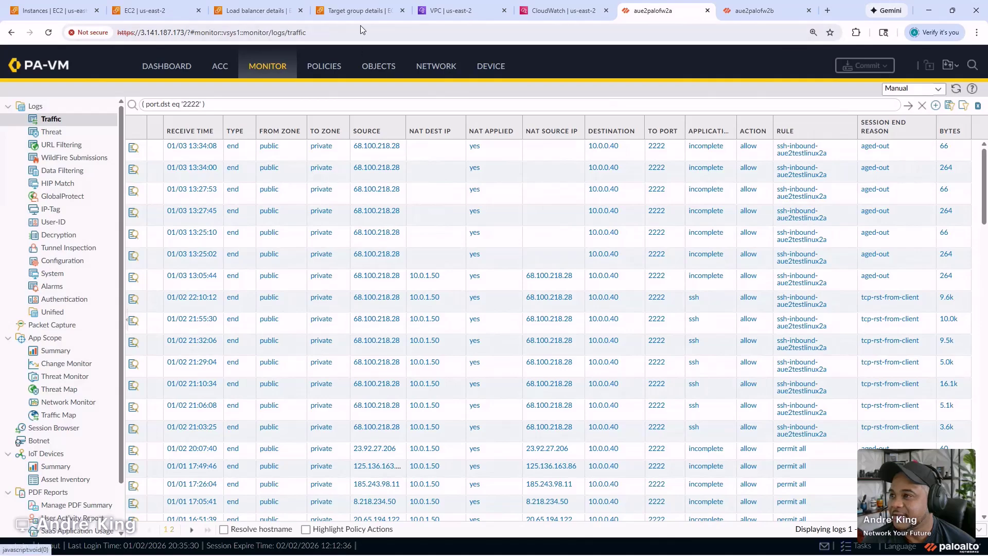
left_click(354, 11)
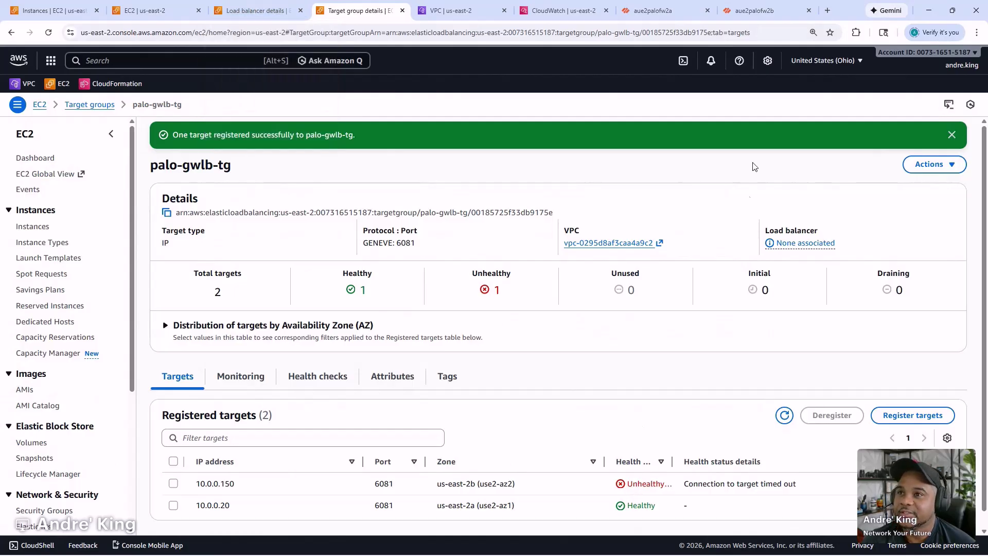
- Follow the flow log's gwlb-flow-log destination link and dismiss the 'log group does not exist' error
left_click(494, 11)
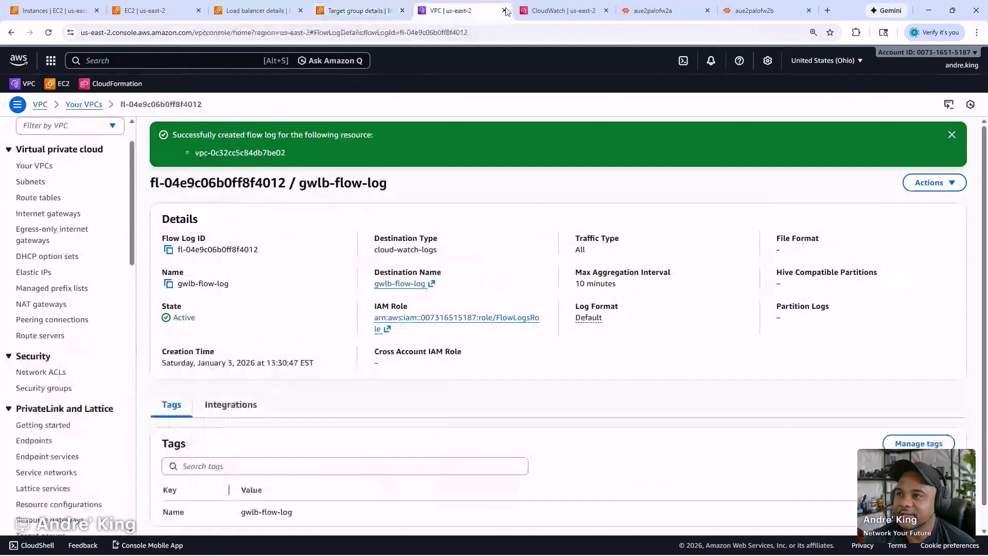
left_click(550, 6)
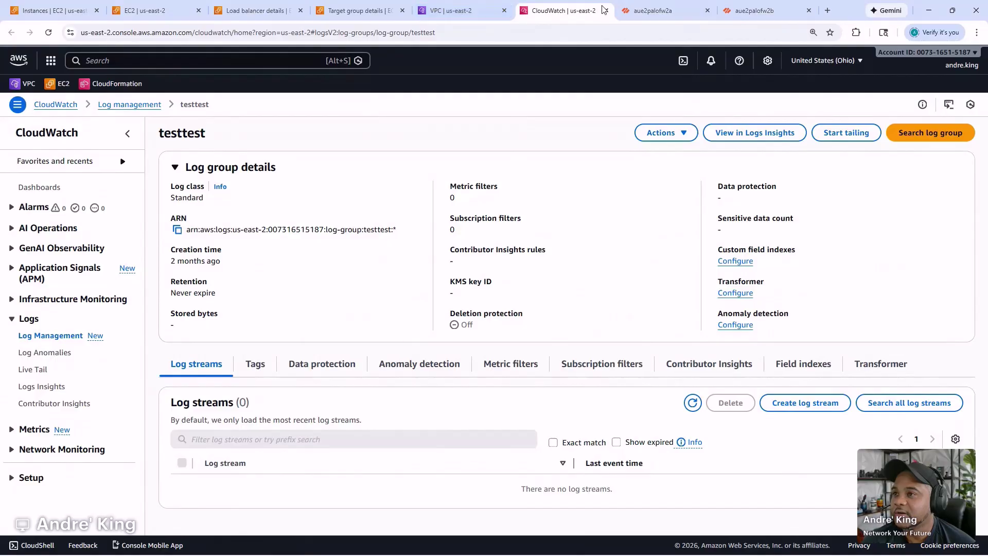
left_click(606, 10)
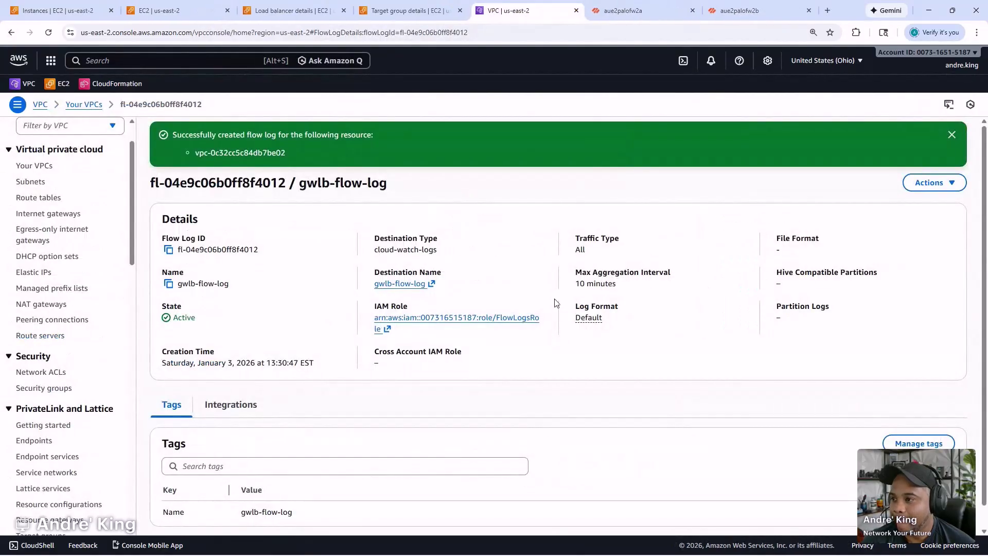
left_click(390, 284)
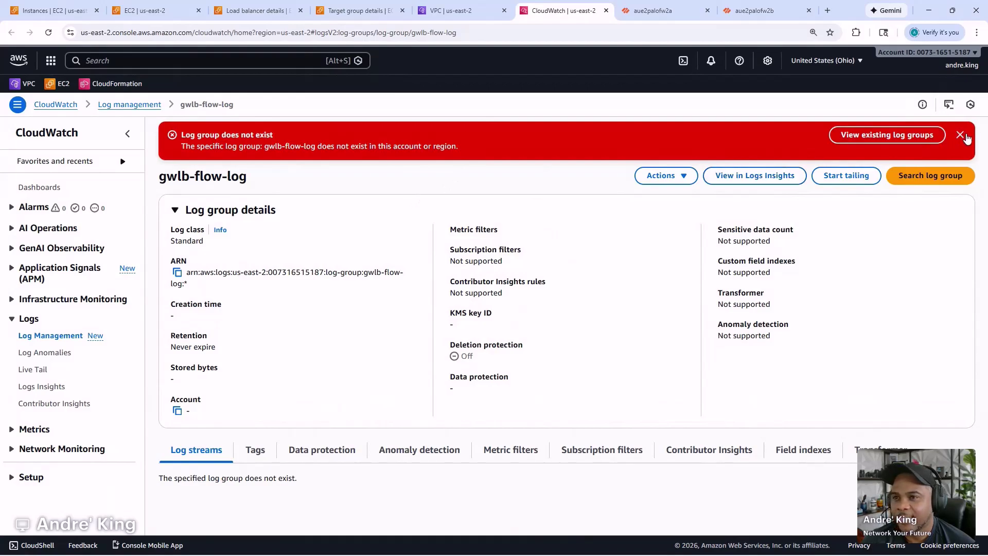
left_click(961, 135)
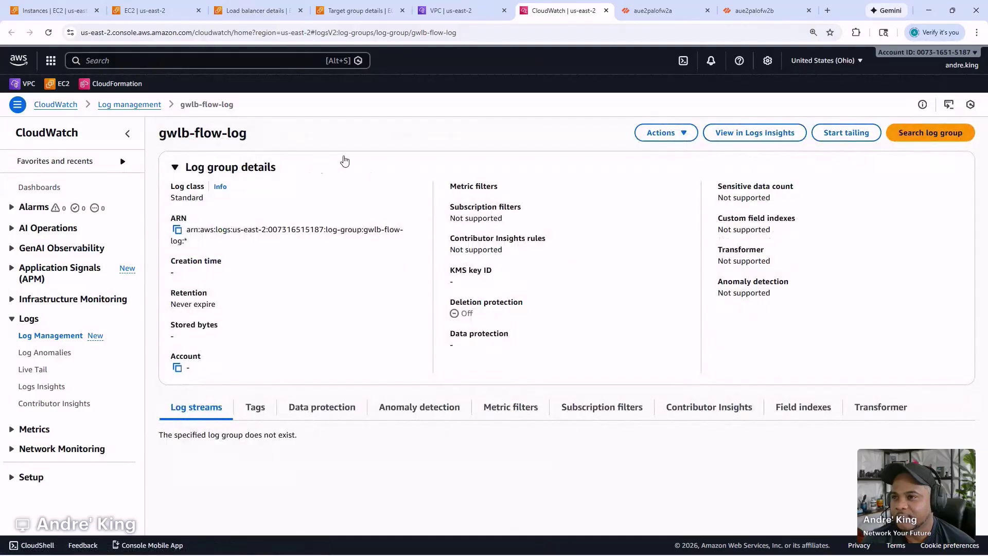
- Open the CloudWatch log groups list and refresh it; gwlb-flow-log is not there
left_click(50, 337)
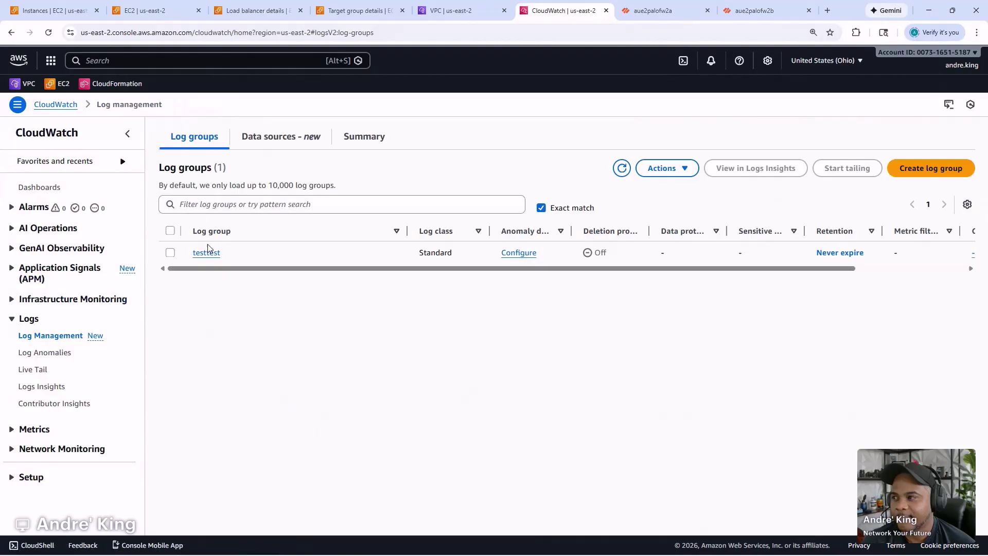
left_click(631, 169)
left_click(631, 169)
left_click(631, 168)
left_click(631, 168)
- Reopen gwlb-flow-log from the flow log details, try a live tail, then return to log groups
mouse_move(470, 9)
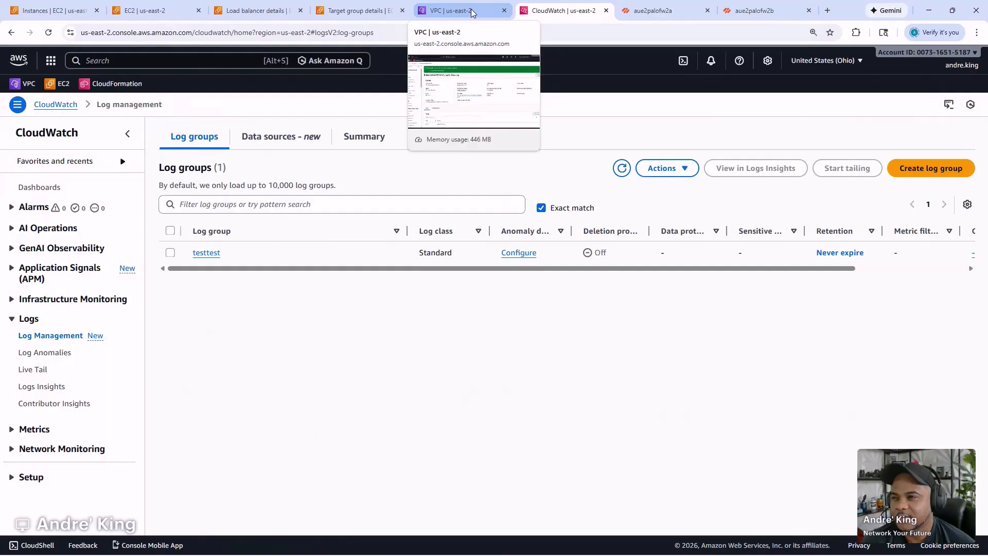
left_click(470, 8)
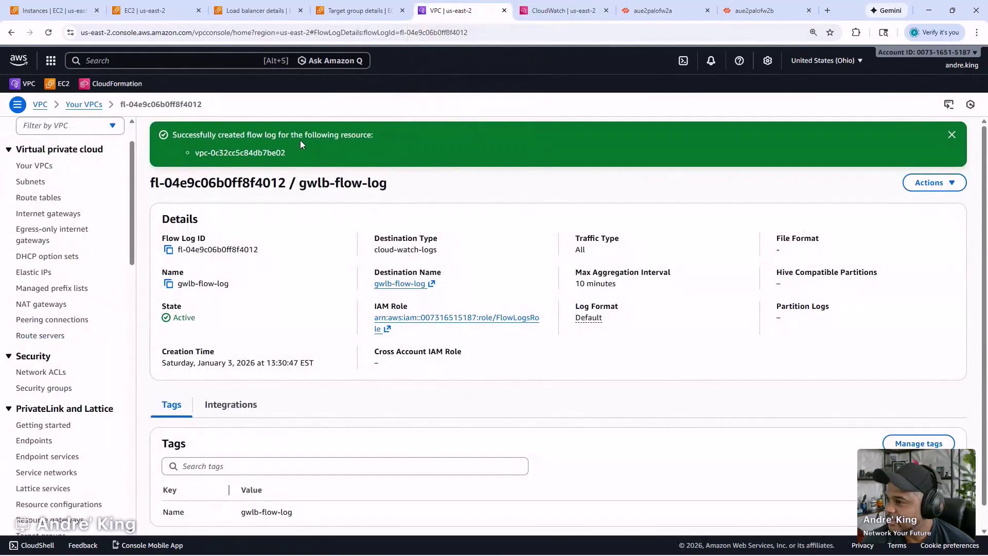
left_click(404, 283)
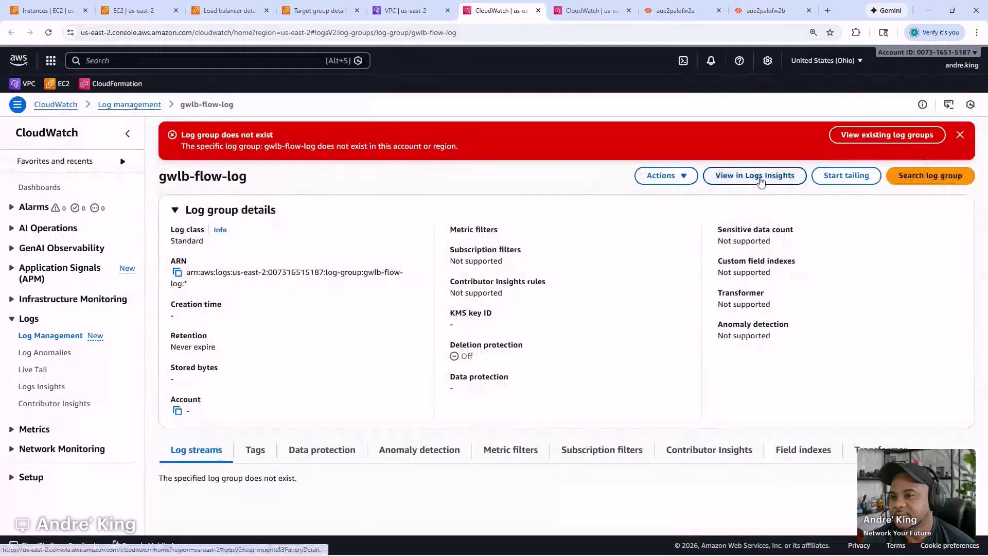
left_click(827, 176)
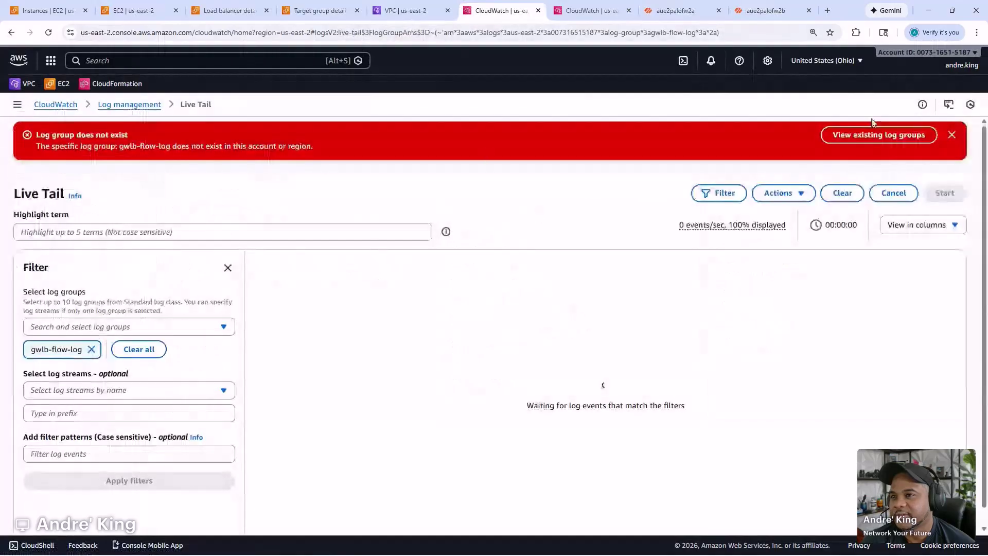
left_click(149, 106)
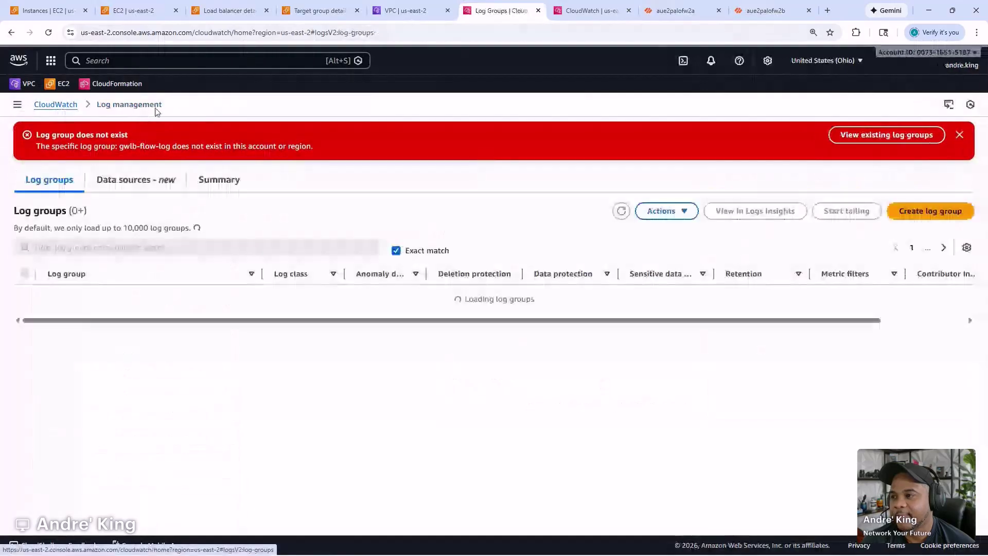
- Name the new log group gwlb-poc and set its retention to 1 day
left_click(924, 211)
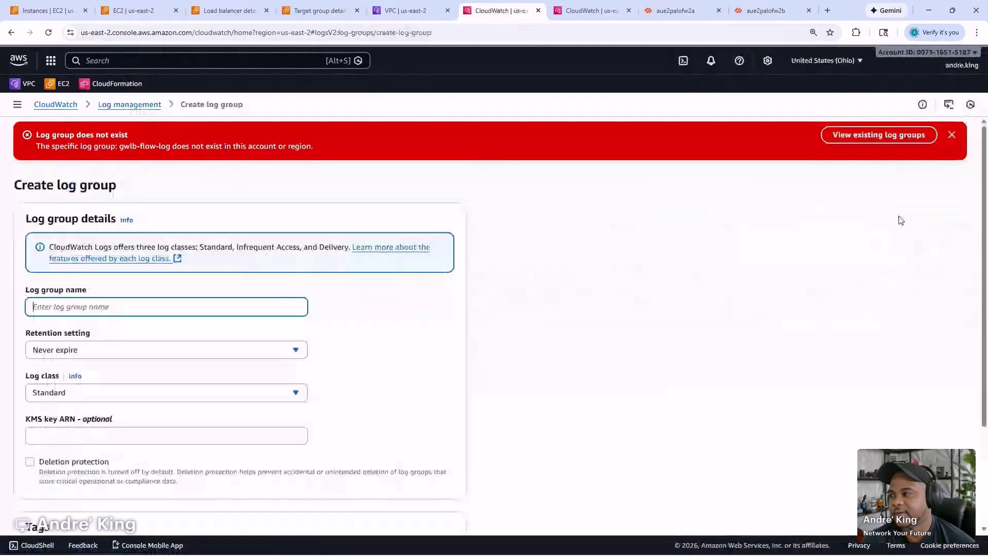
type("gwlb-")
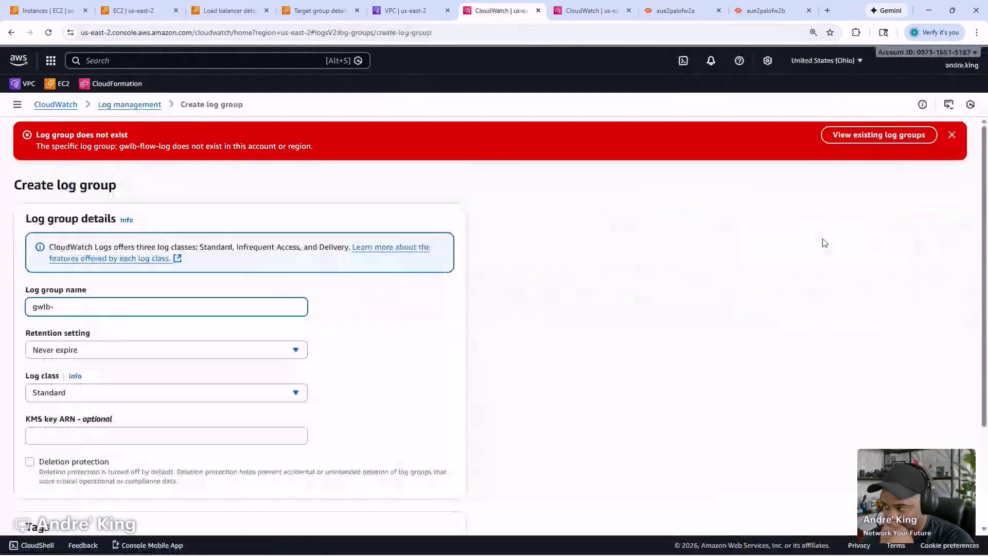
type("poc-")
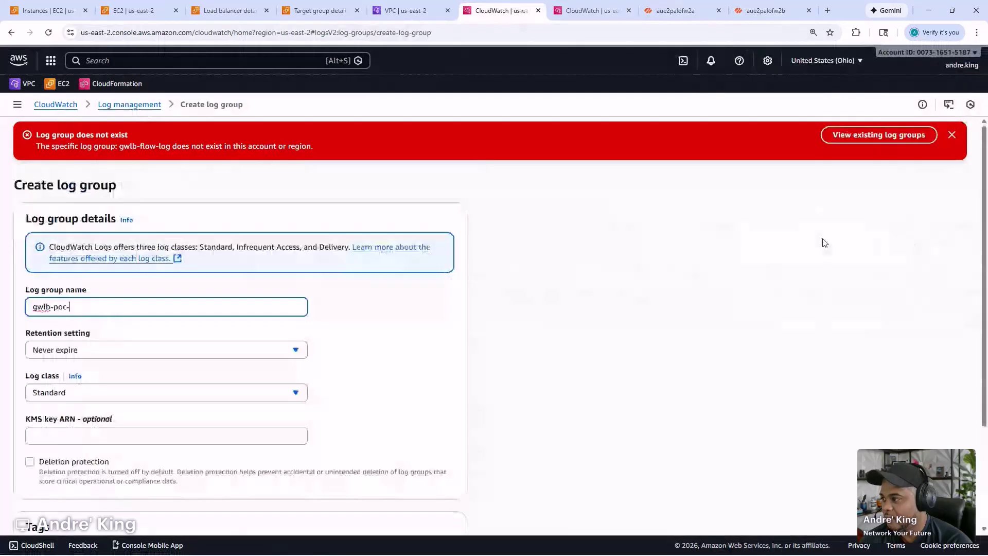
key("BackSpace")
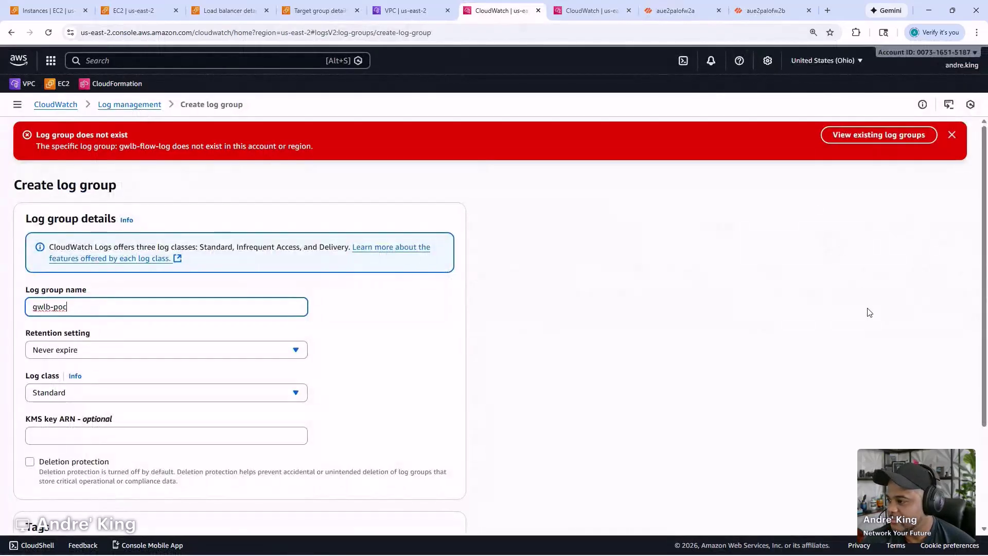
left_click(249, 352)
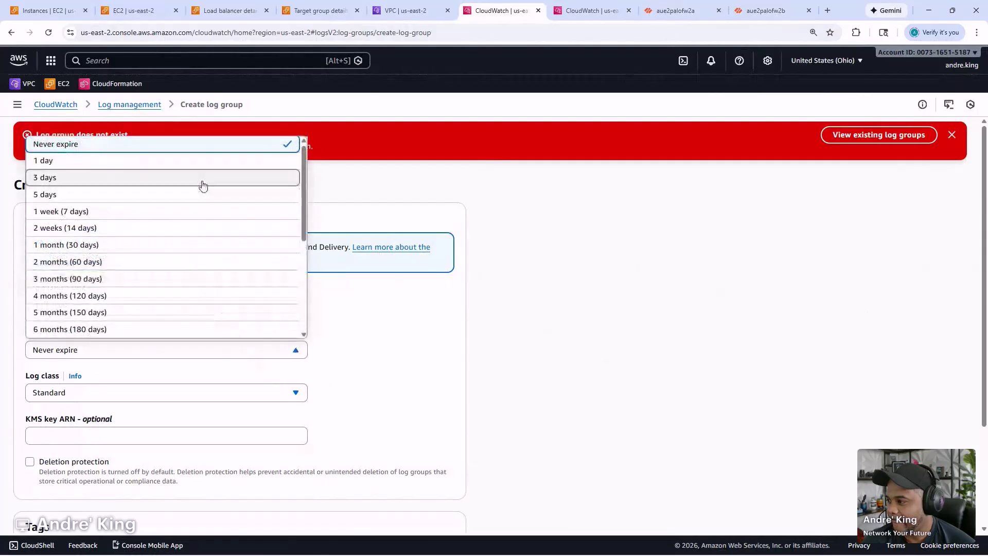
left_click(205, 160)
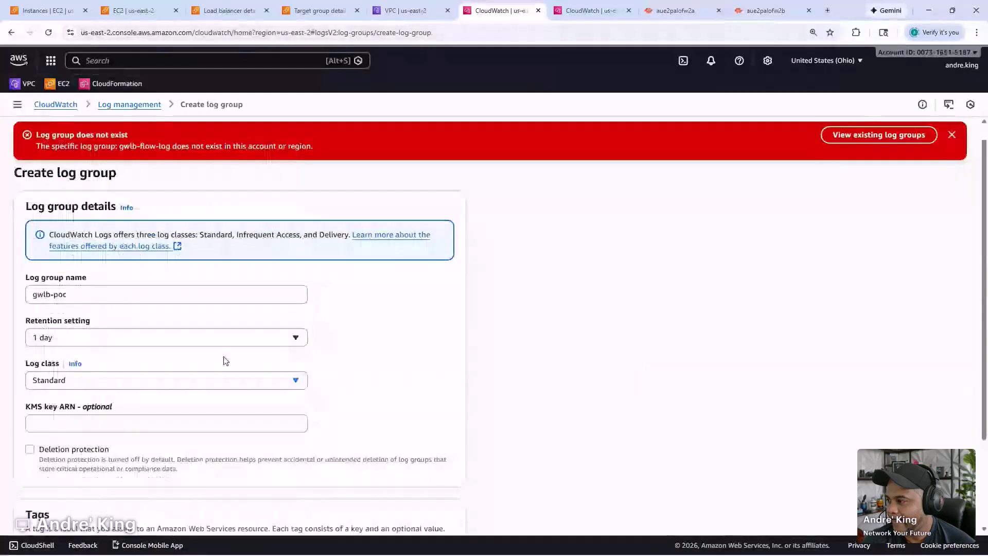
- Add a Name tag with value gwlb-poc, create the log group, and refresh the list
scroll(226, 360, "down", 2)
left_click(64, 461)
left_click(72, 472)
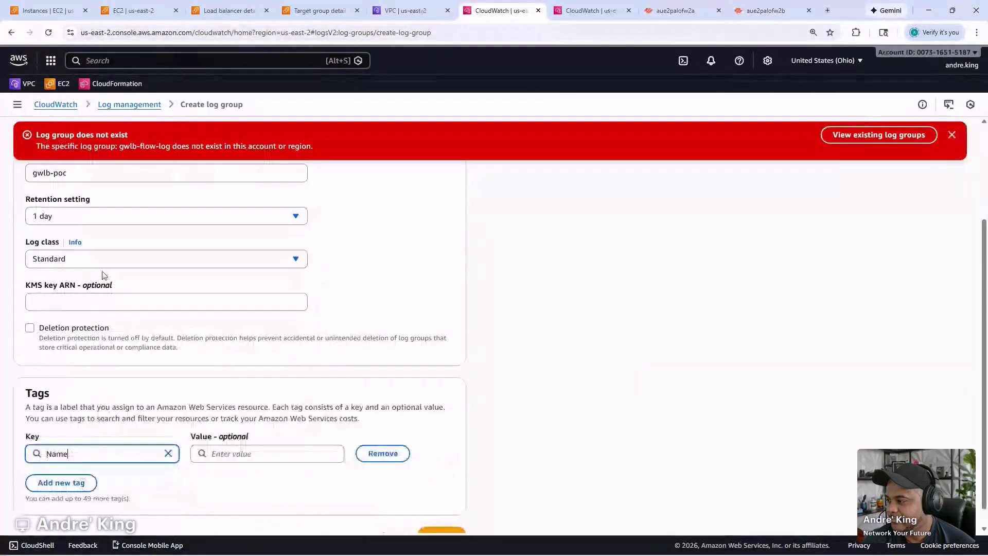
triple_click(90, 179)
key("ctrl+c")
left_click(242, 453)
key("ctrl+v")
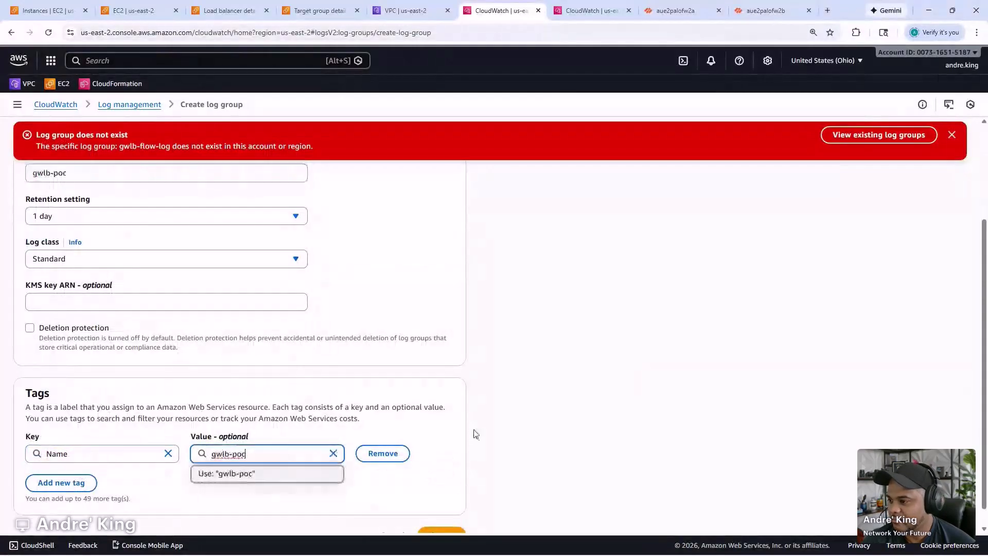
scroll(466, 448, "down", 1)
left_click(440, 515)
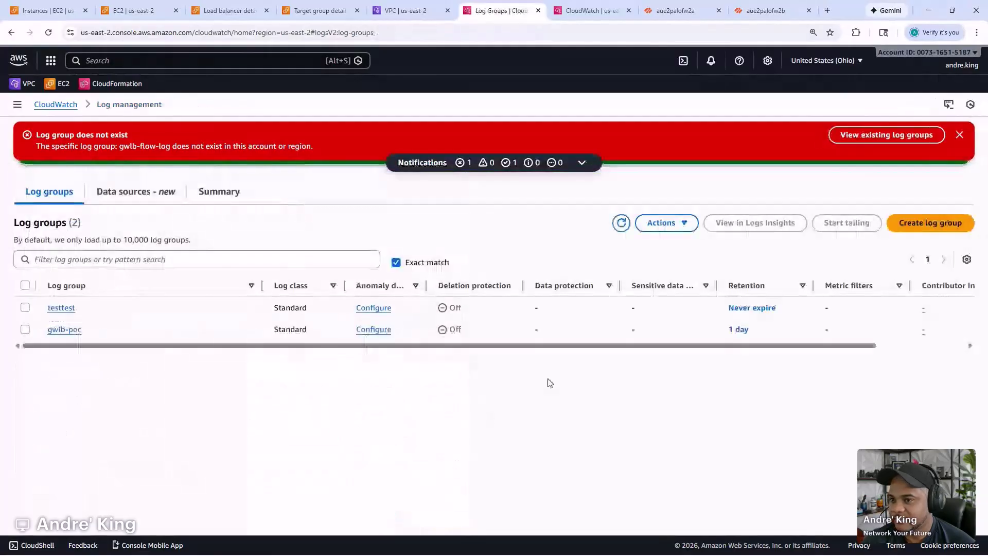
left_click(621, 222)
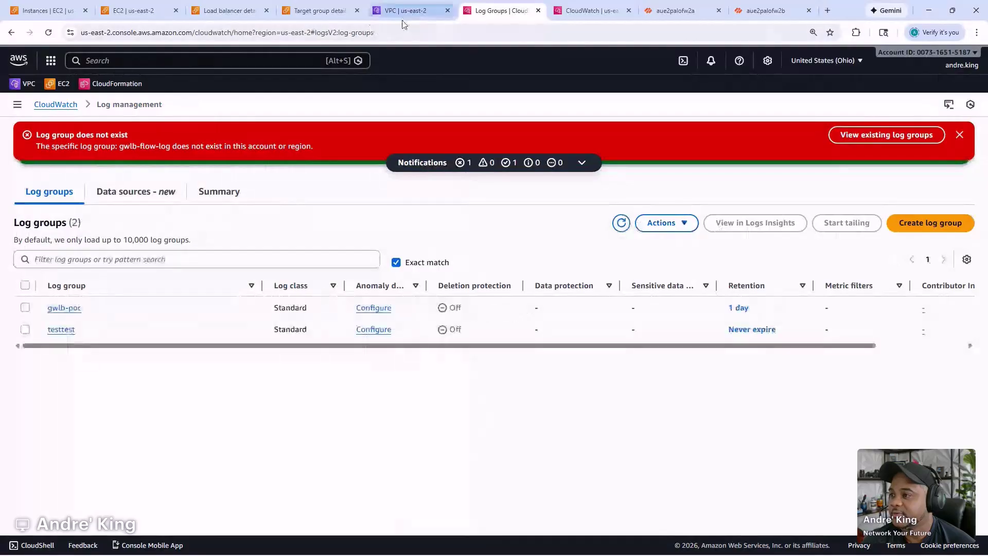
- Go to Test VPC's flow logs and check the existing gwlb-flow-log destination
left_click(405, 11)
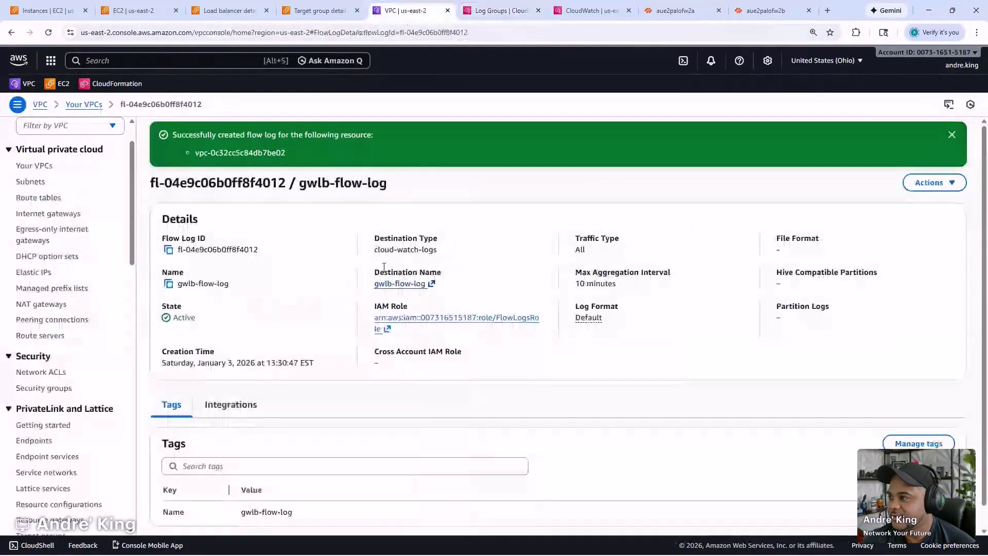
left_click(34, 165)
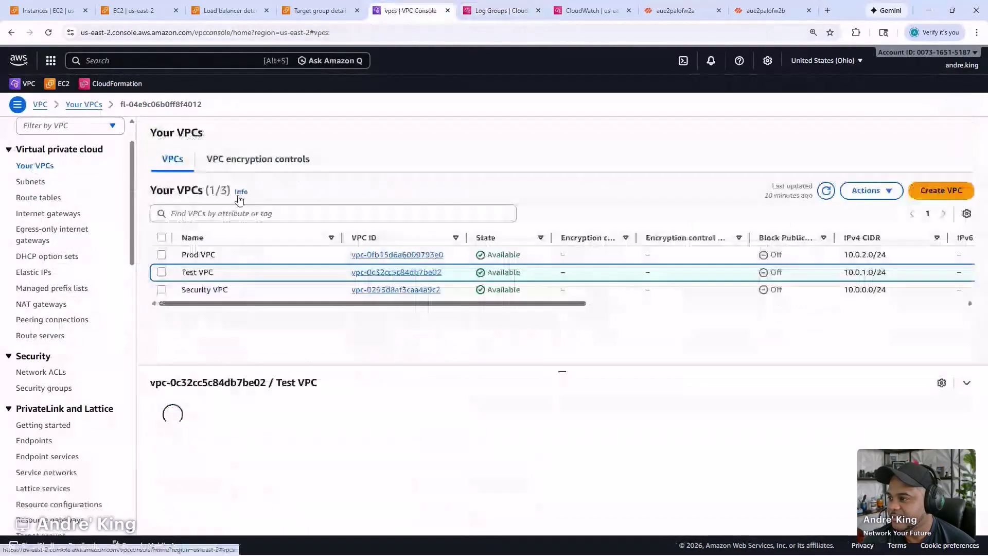
left_click(380, 418)
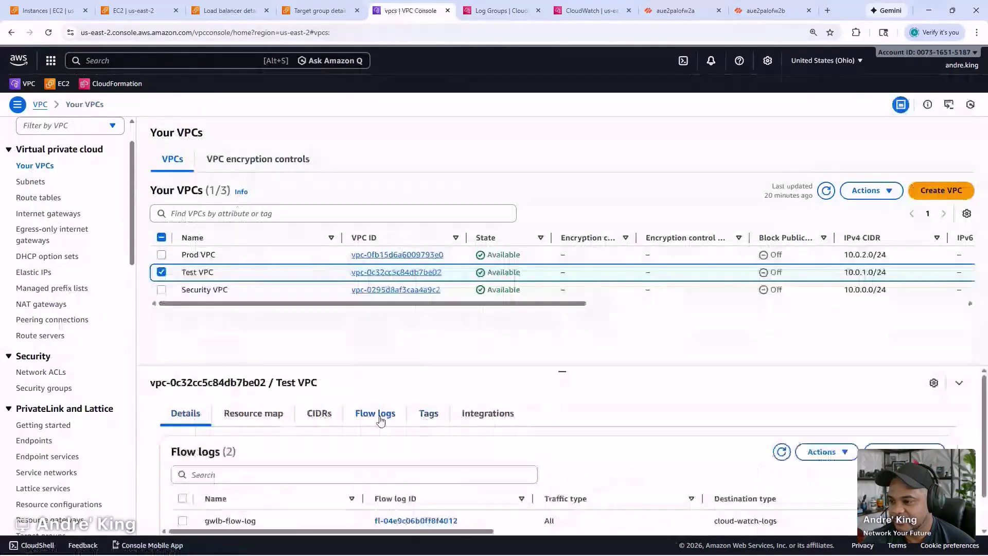
scroll(616, 449, "down", 1)
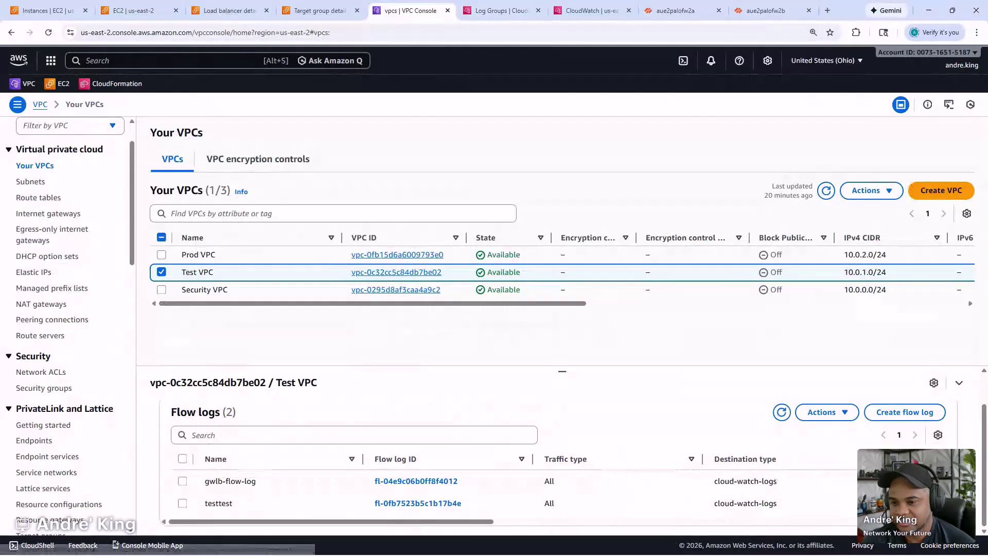
left_click(415, 480)
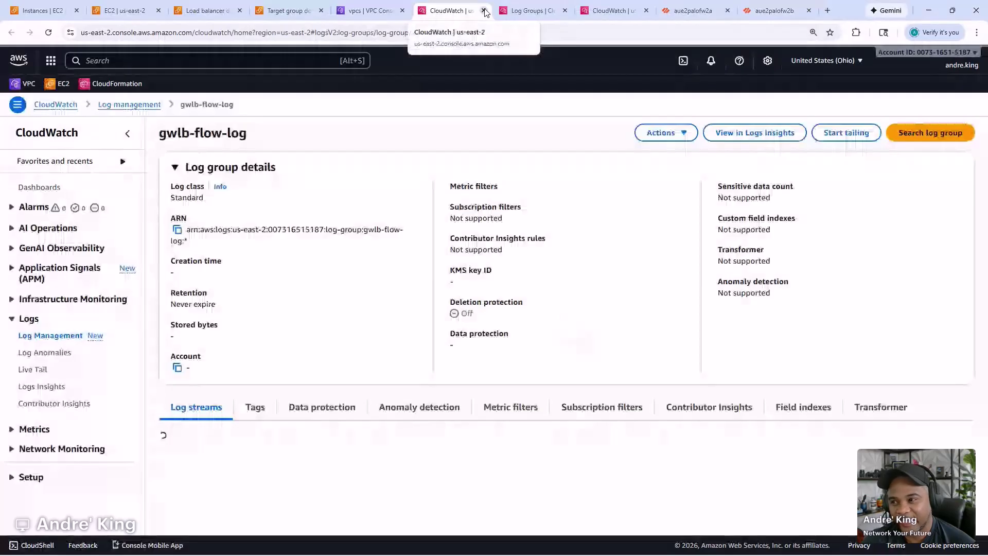
left_click(484, 11)
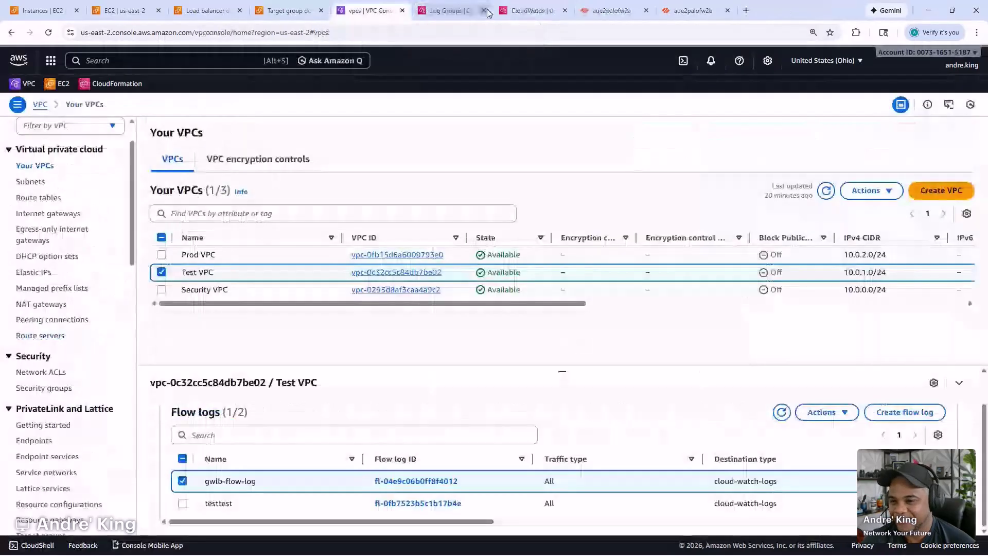
- Start a new Test VPC flow log named gwlb-poc with destination log group gwlb-poc
left_click(887, 416)
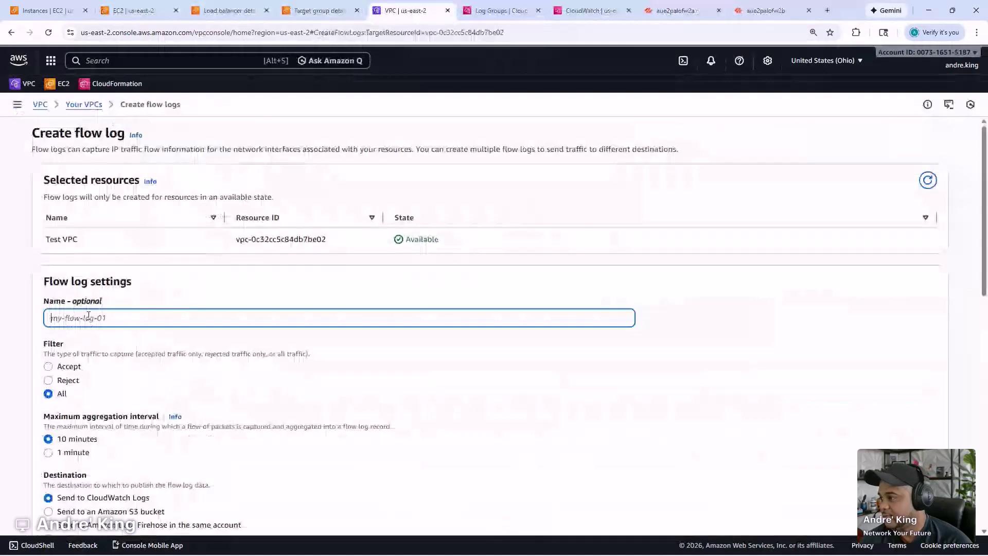
type("gwlb-poc")
scroll(106, 324, "down", 1)
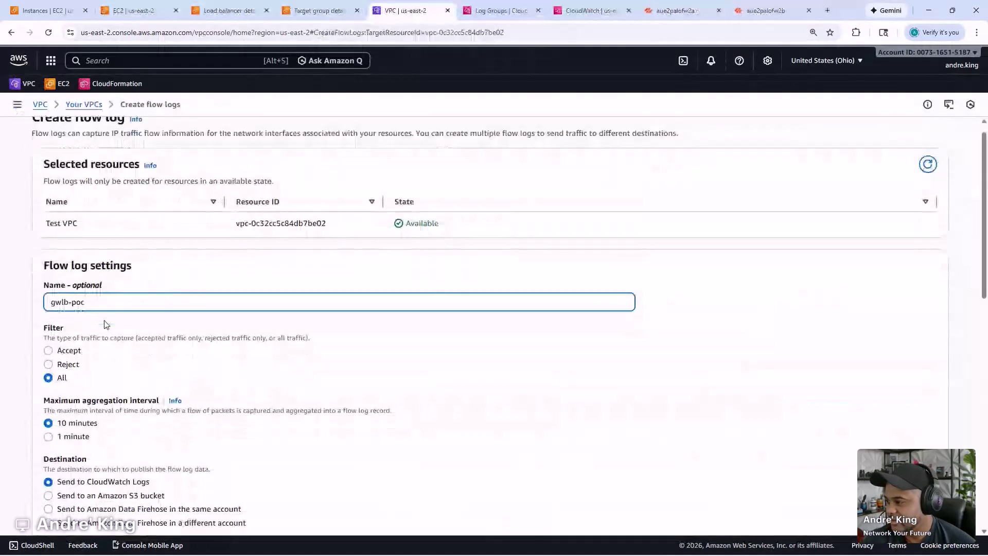
scroll(106, 324, "down", 1)
scroll(105, 324, "down", 3)
left_click(131, 382)
left_click(655, 382)
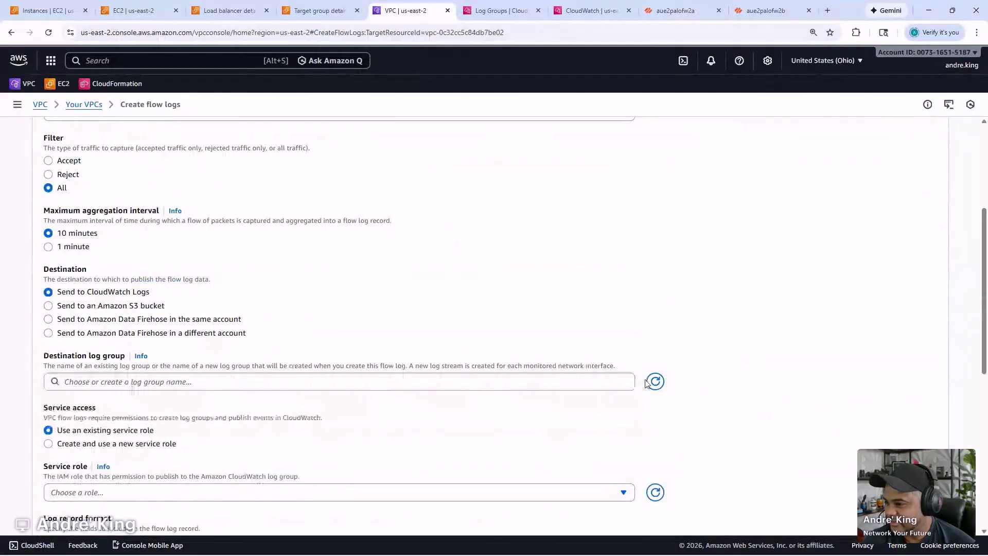
left_click(518, 380)
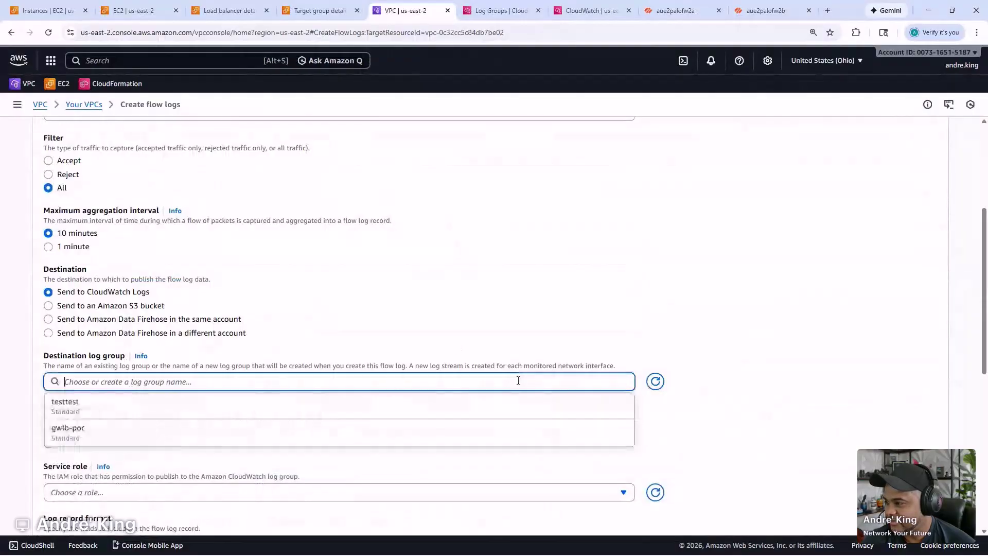
left_click(487, 432)
- Choose FlowLogsRole as the service role and create the gwlb-poc flow log
scroll(511, 382, "down", 1)
scroll(511, 382, "down", 3)
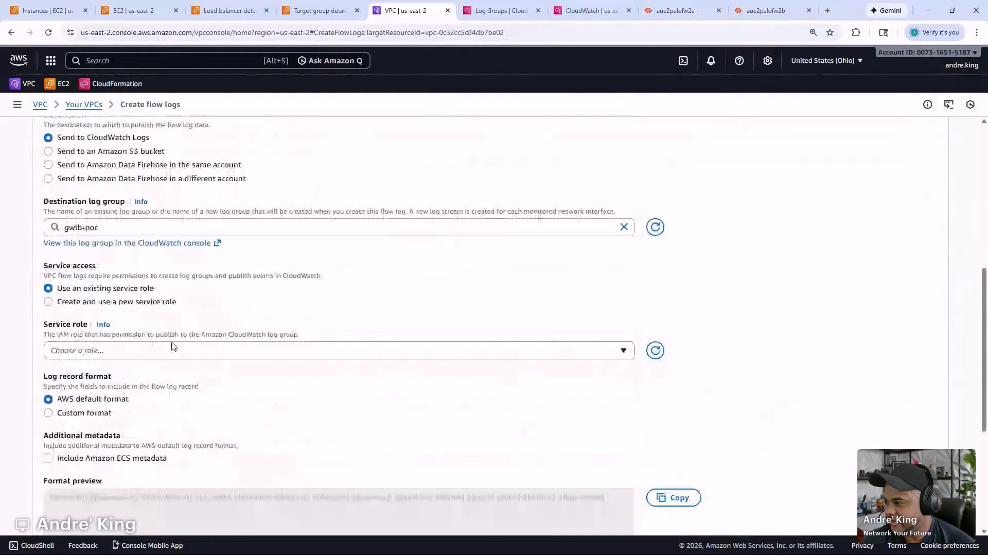
left_click(172, 347)
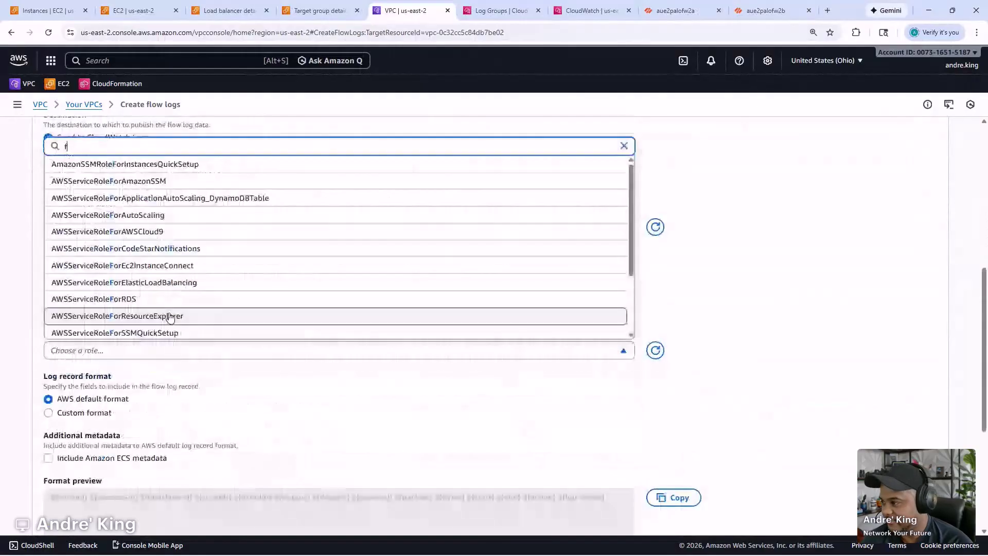
type("fl")
left_click(170, 329)
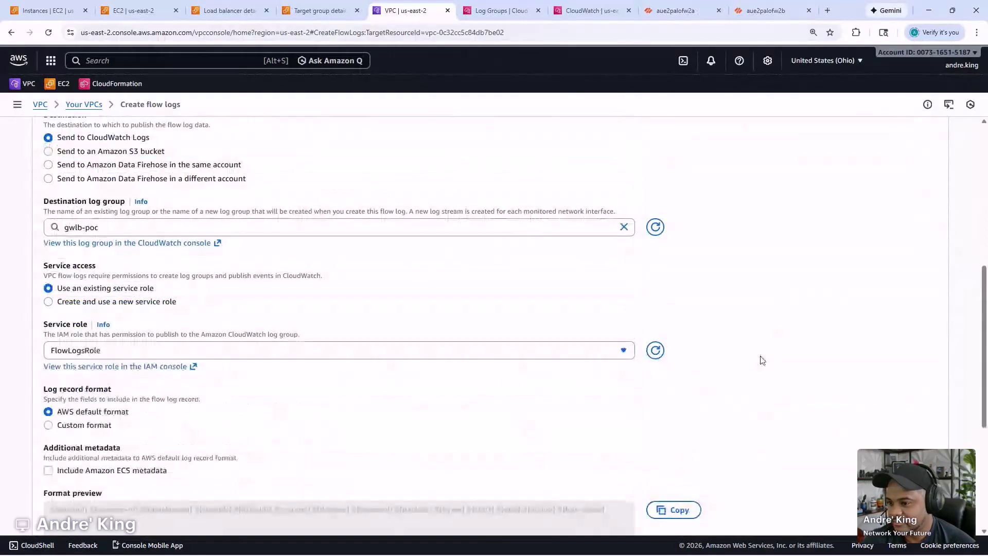
scroll(728, 390, "down", 4)
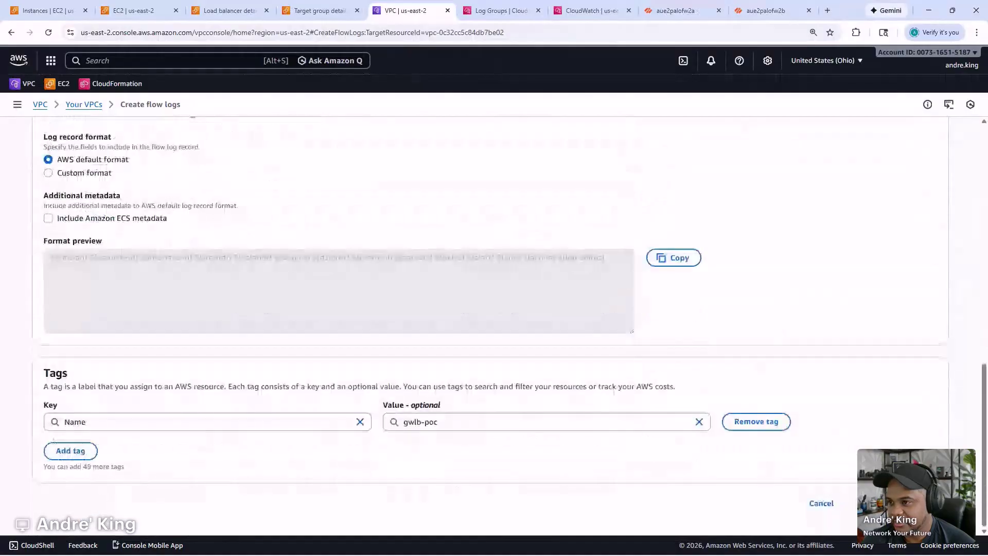
left_click(908, 502)
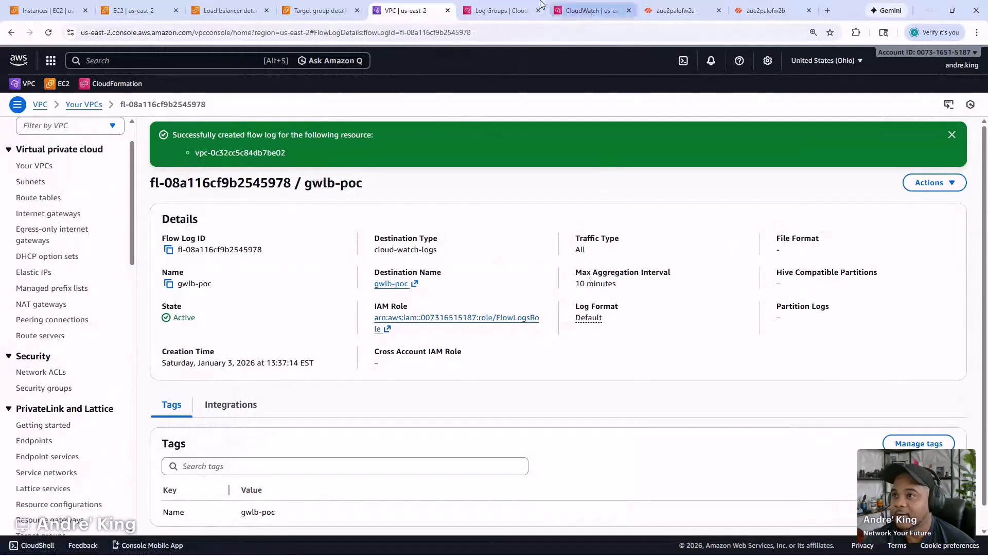
left_click(511, 9)
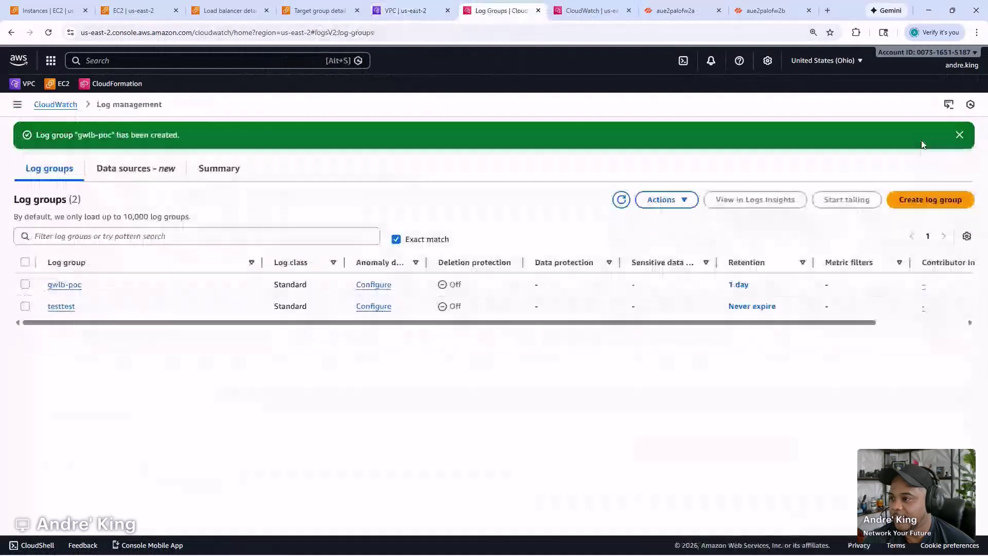
- Refresh the log groups, open gwlb-poc, and refresh its log streams, which remain empty
left_click(622, 200)
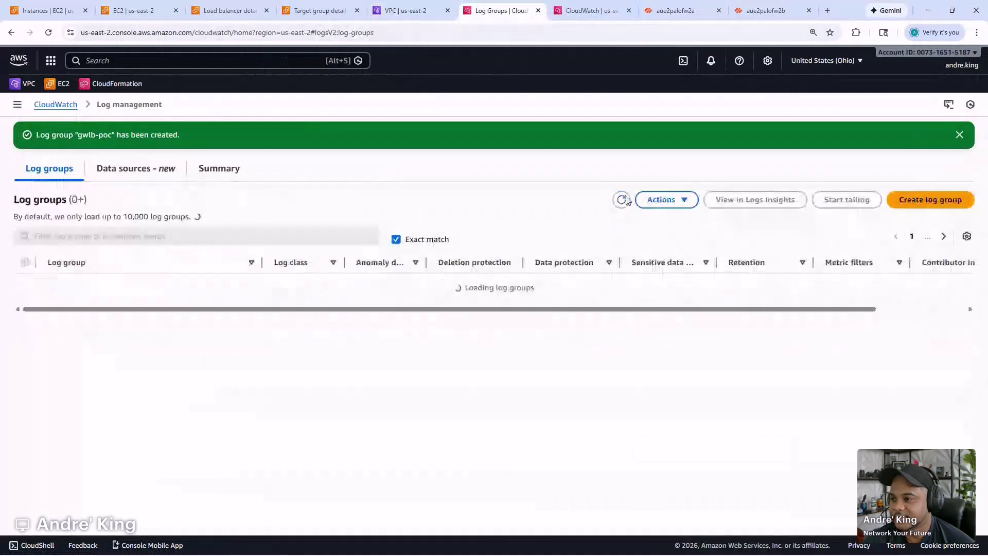
left_click(623, 200)
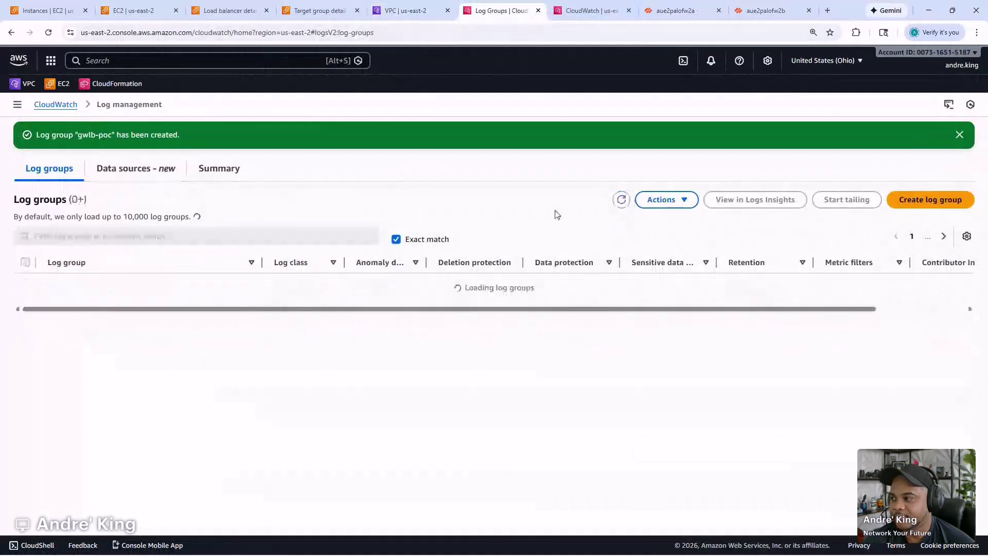
left_click(72, 286)
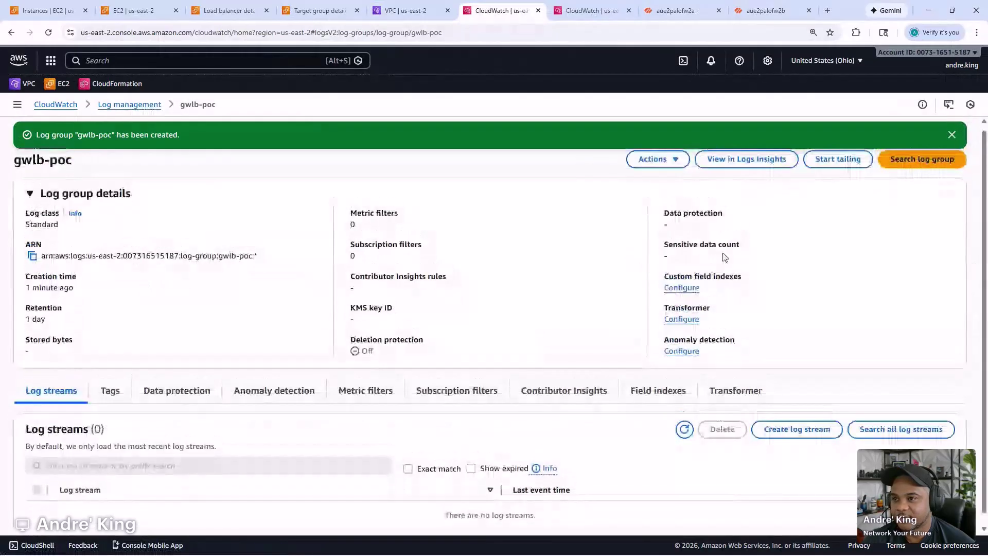
left_click(684, 433)
left_click(684, 434)
left_click(685, 434)
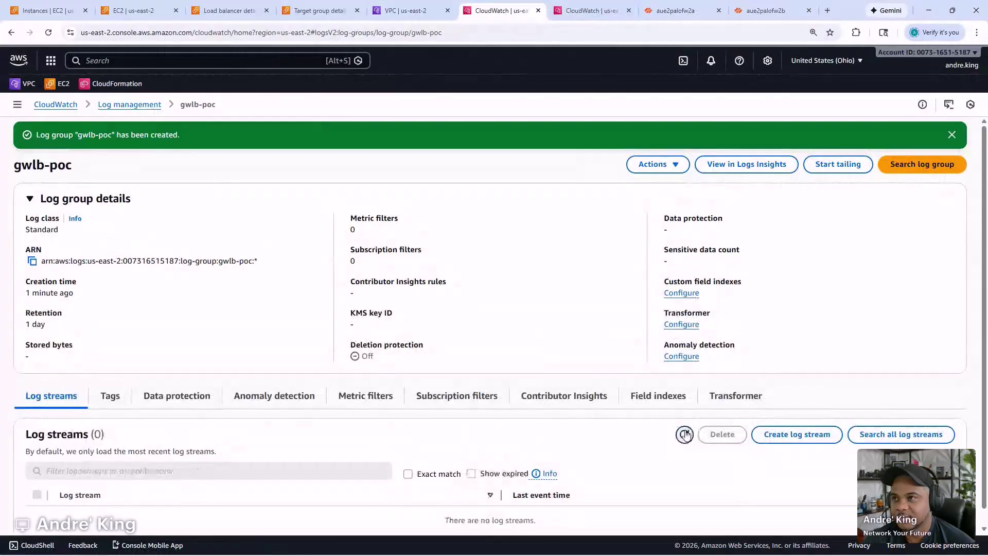
- SSH to the aue2palofw2a firewall, ping host 10.0.1.50 successfully, and move the terminal aside
key("alt+Tab")
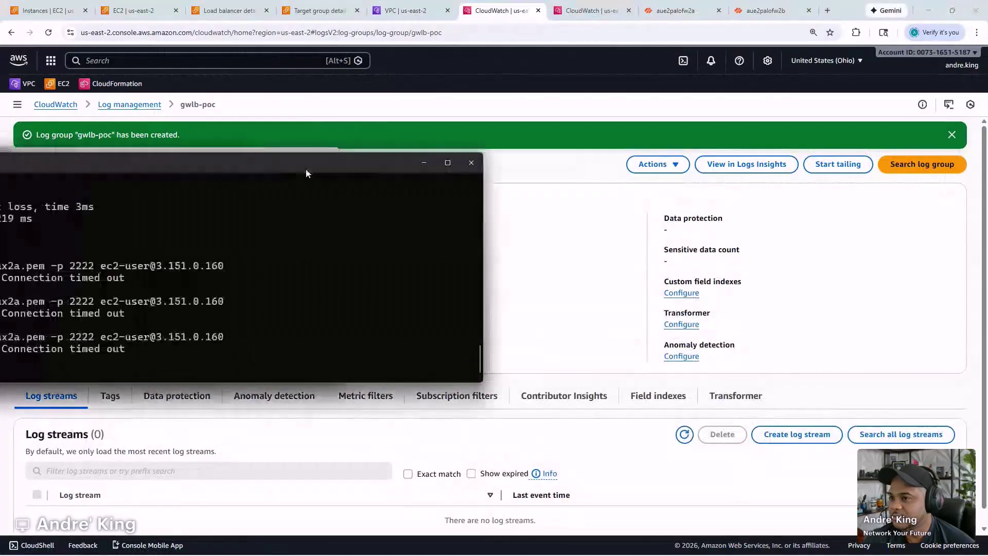
key("Up")
key("Up")
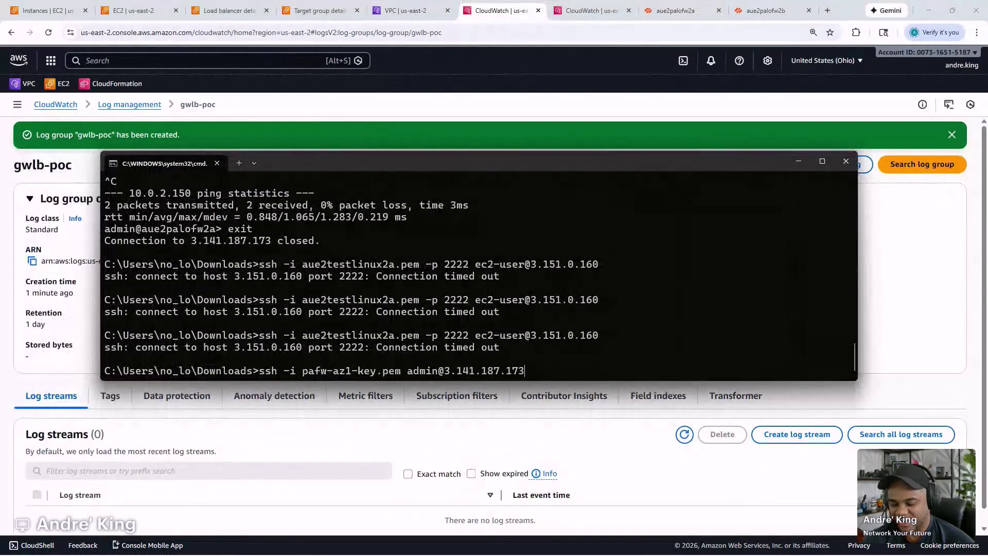
key("Return")
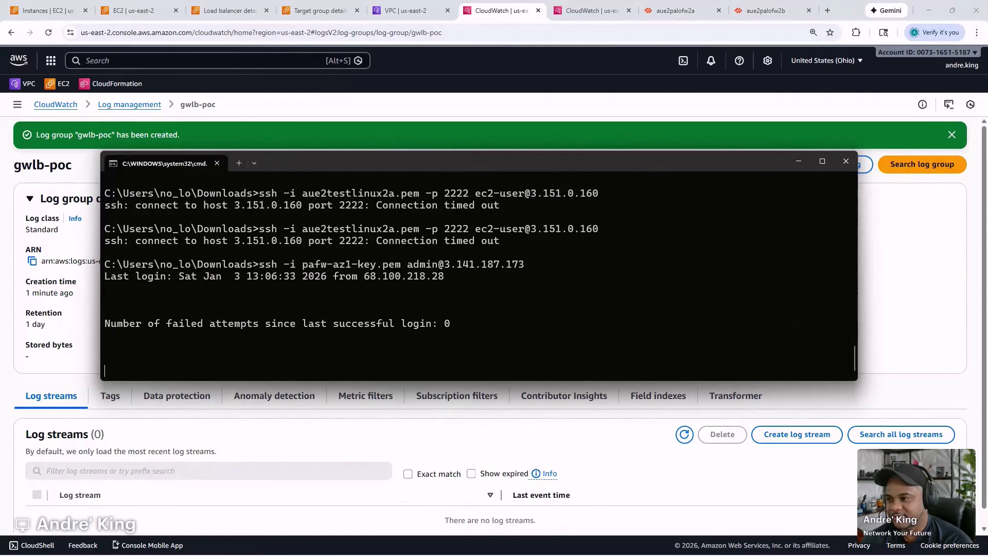
type("ping ")
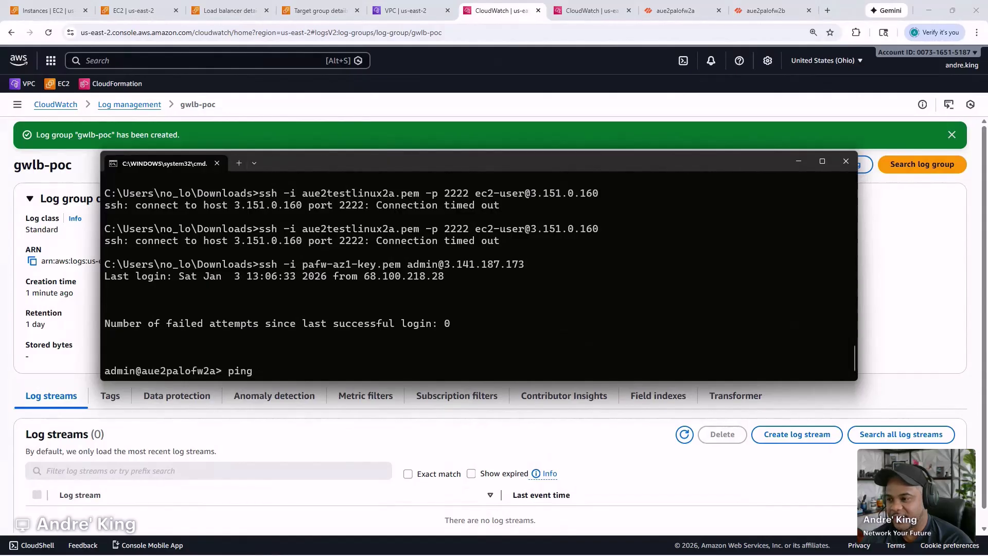
type("host ")
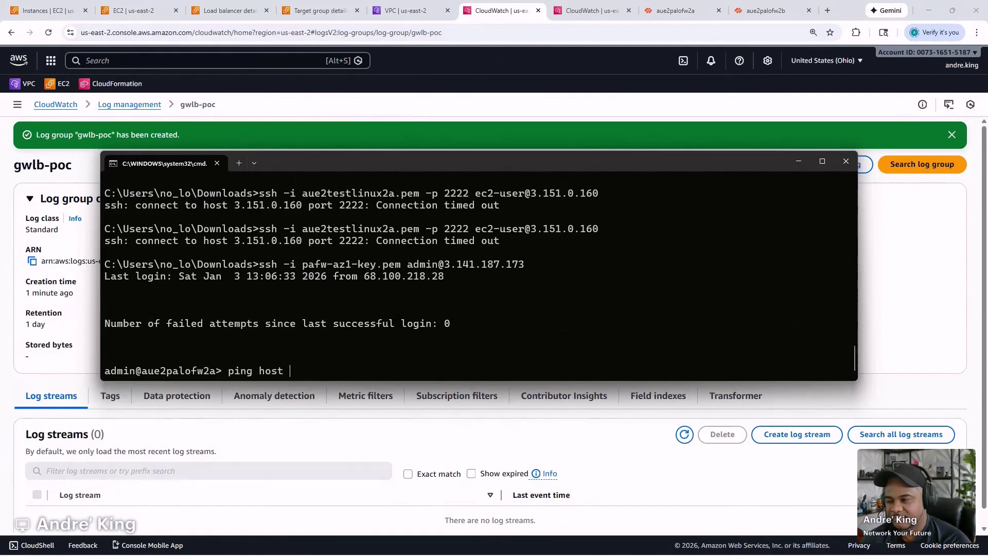
type("10.0.1.50")
key("Return")
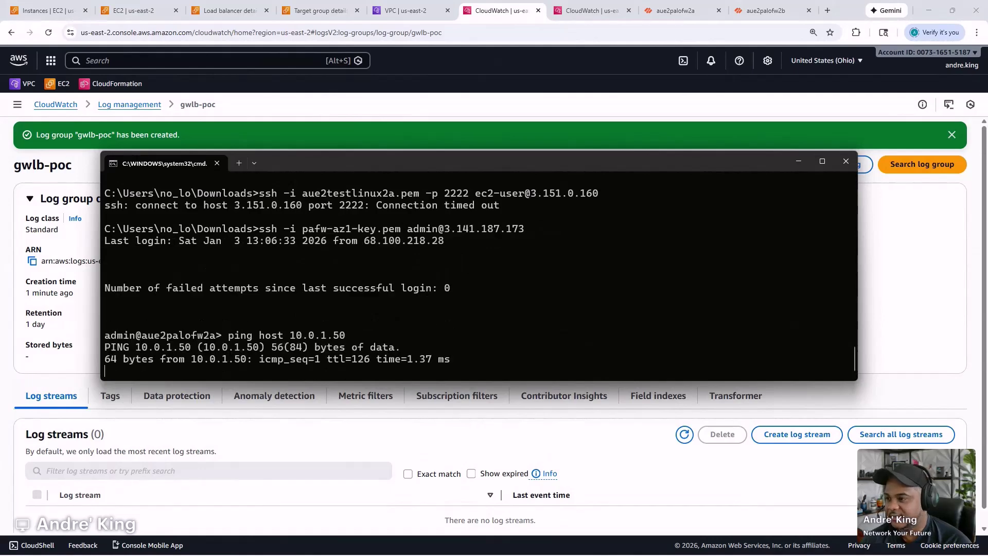
left_click_drag(721, 165, 0, 188)
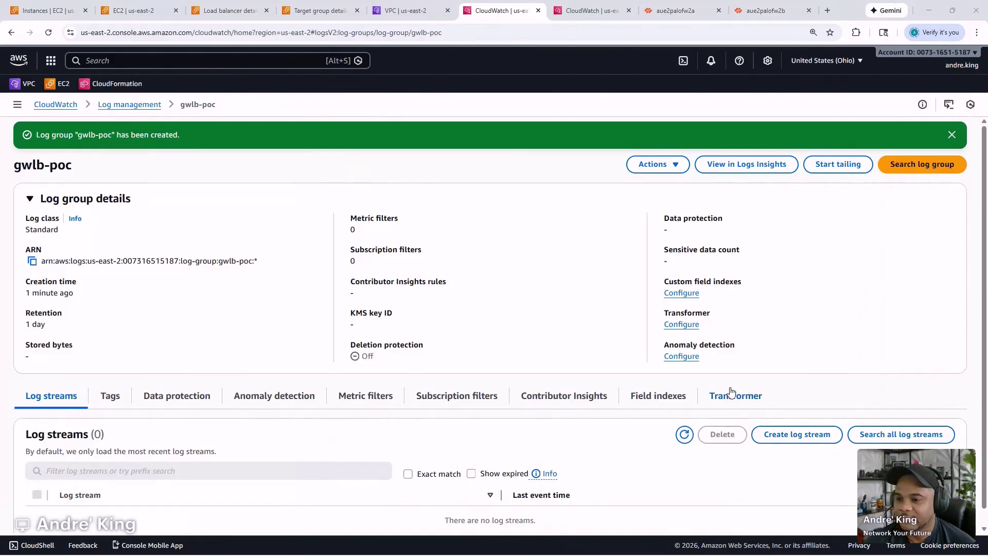
left_click(689, 436)
left_click(690, 437)
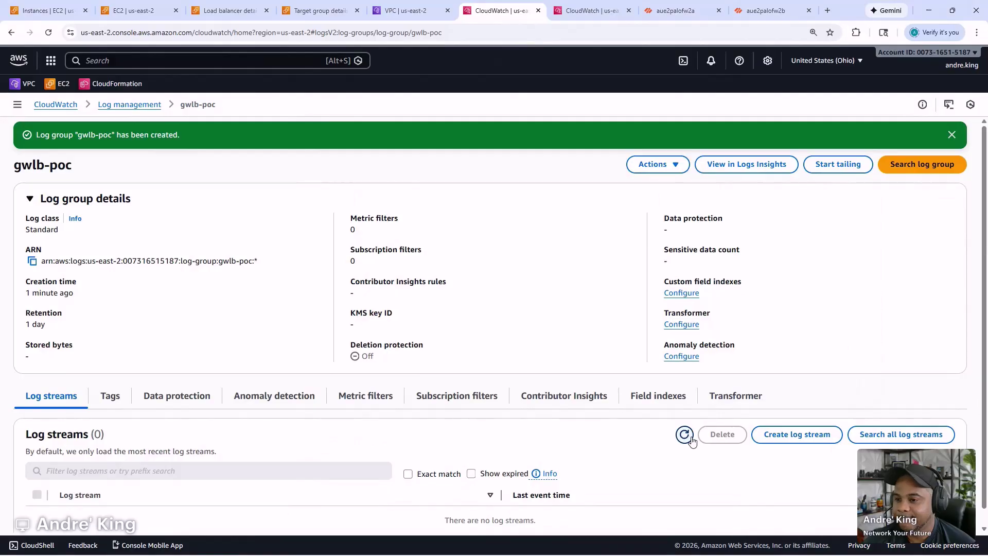
key("ctrl+minus")
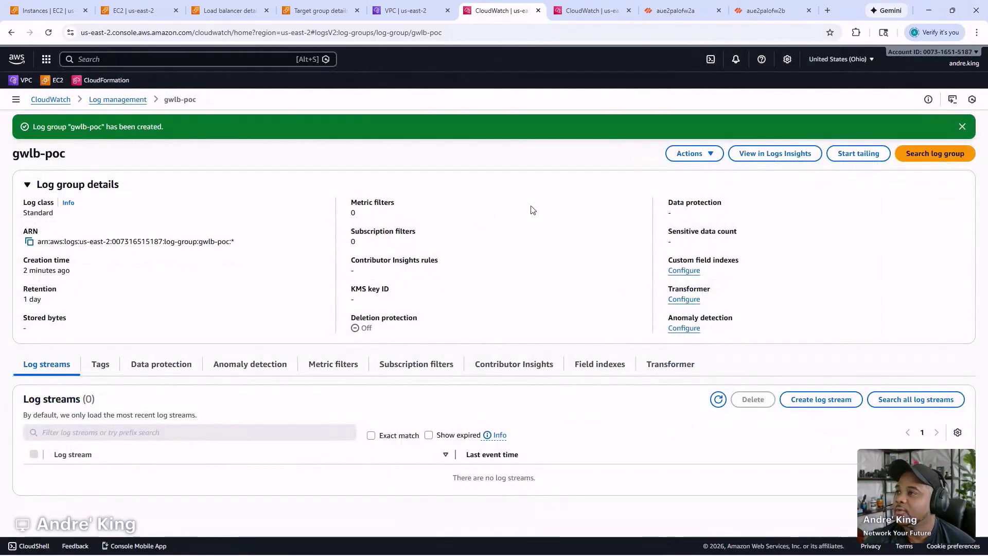
- Refresh palo-gwlb-tg target health: 10.0.0.20 still healthy, 10.0.0.150 timed out
left_click(337, 10)
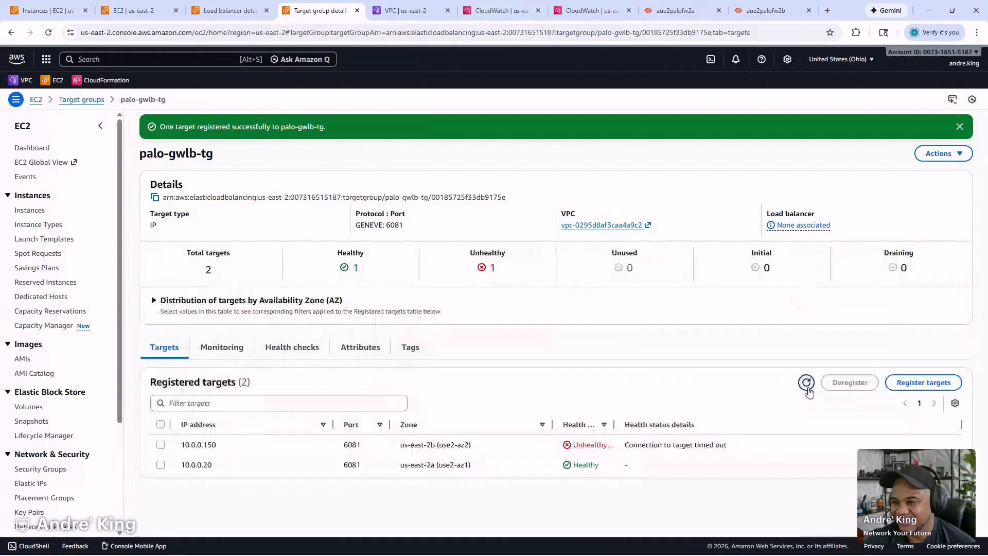
left_click(807, 386)
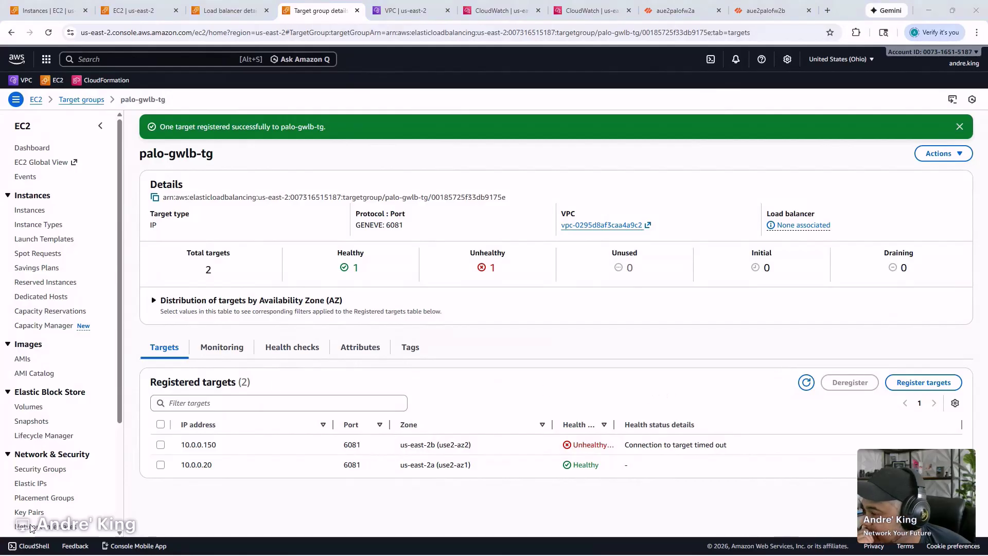
left_click(609, 544)
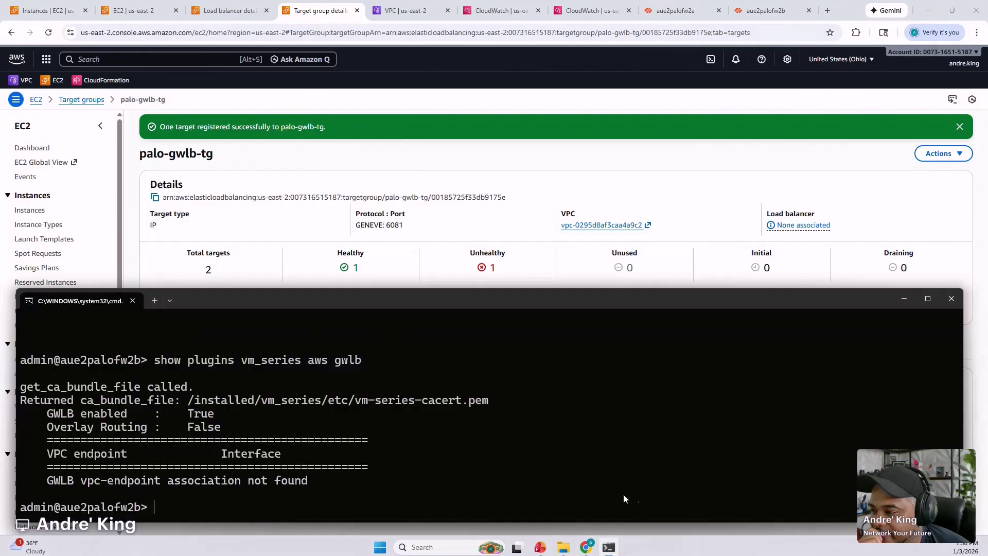
scroll(289, 403, "up", 5)
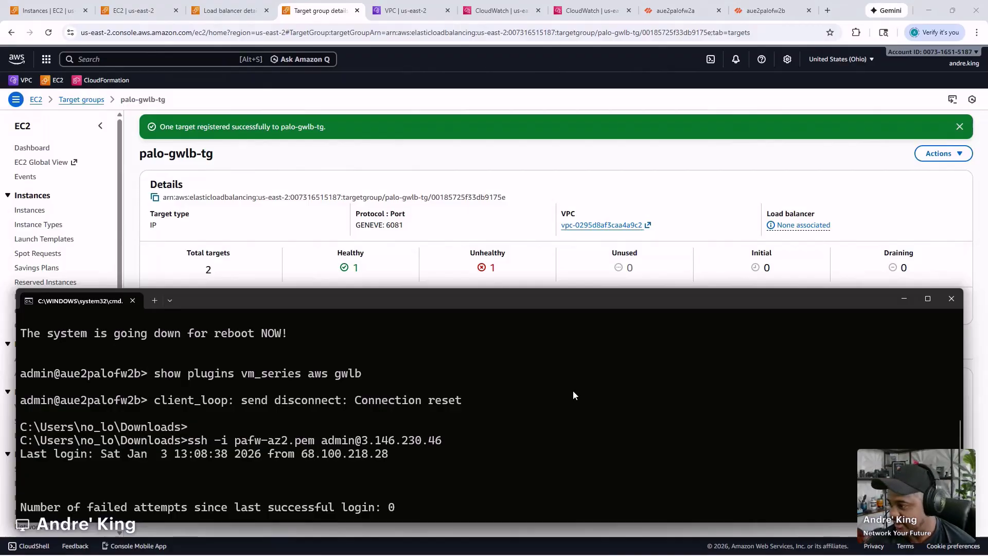
scroll(538, 417, "down", 7)
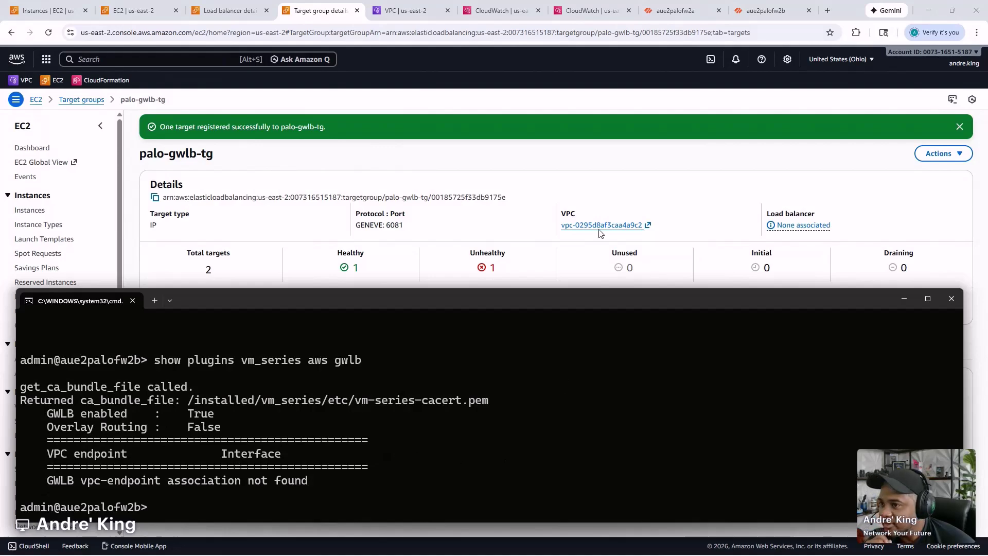
left_click(619, 159)
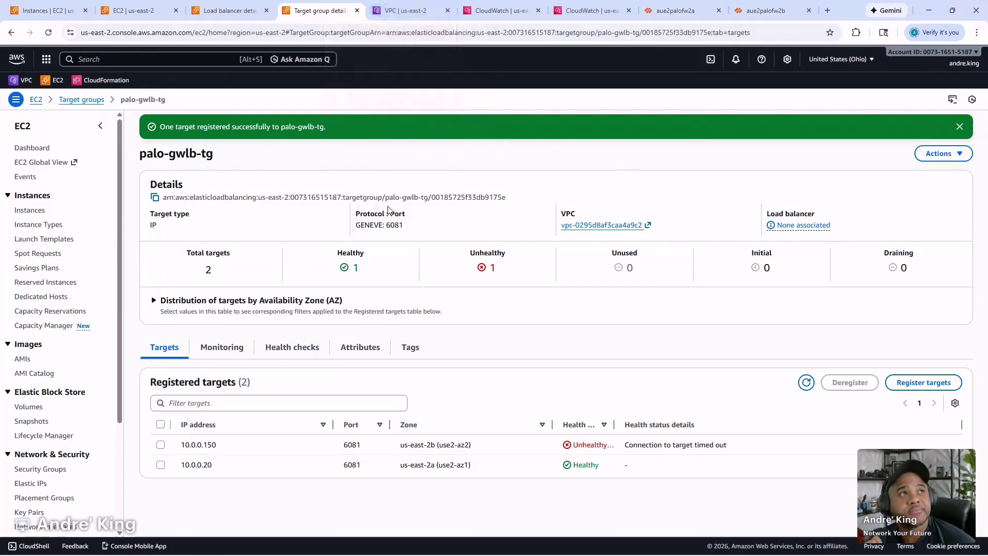
- Check palo-gwlb's network mapping with the Private IPv4 column widened, then open subnet-0248c63b4dbfb35c0
left_click(139, 10)
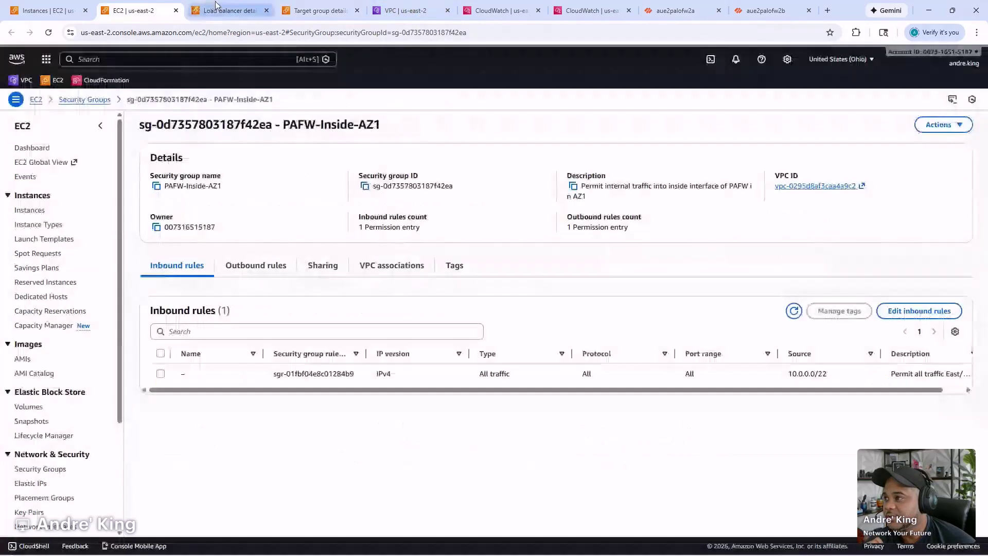
left_click(216, 6)
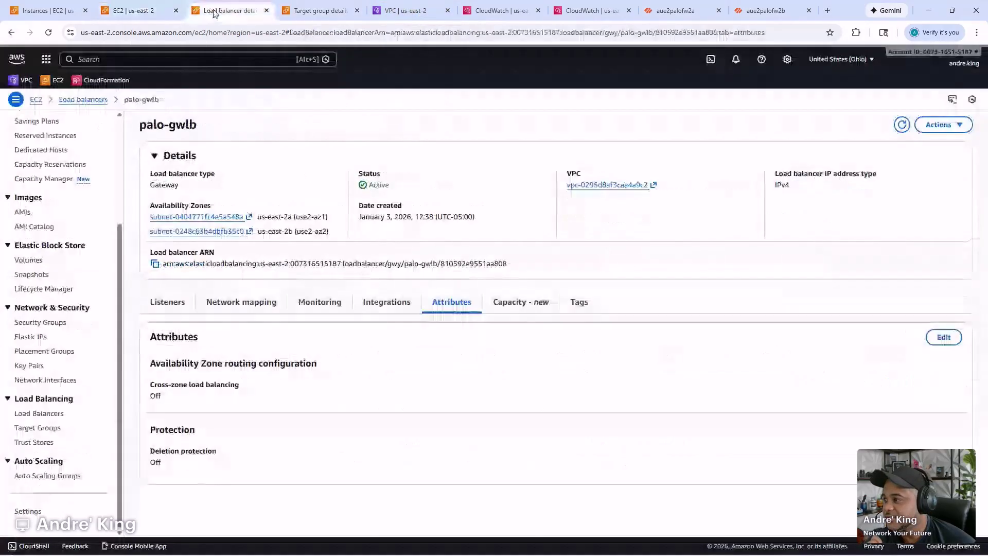
left_click(240, 308)
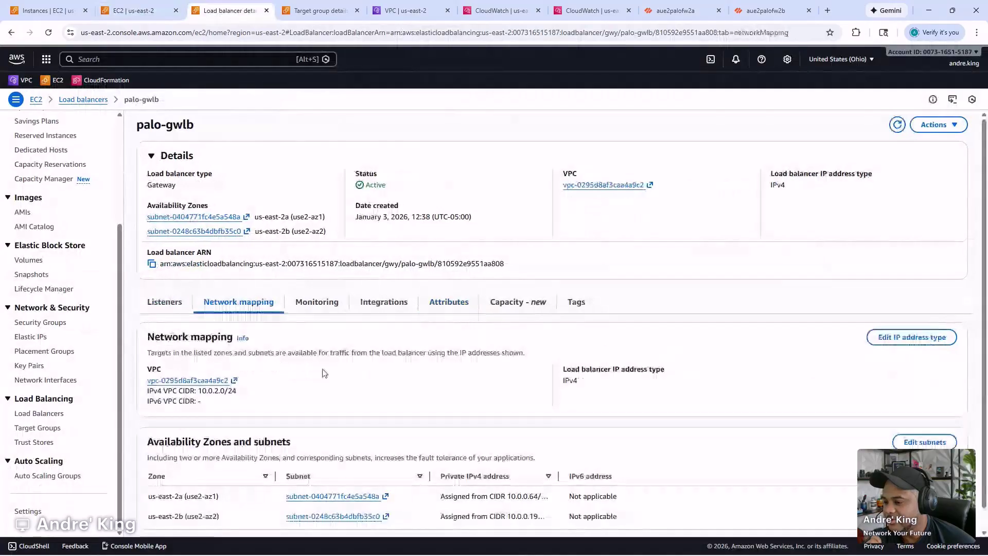
scroll(324, 373, "down", 1)
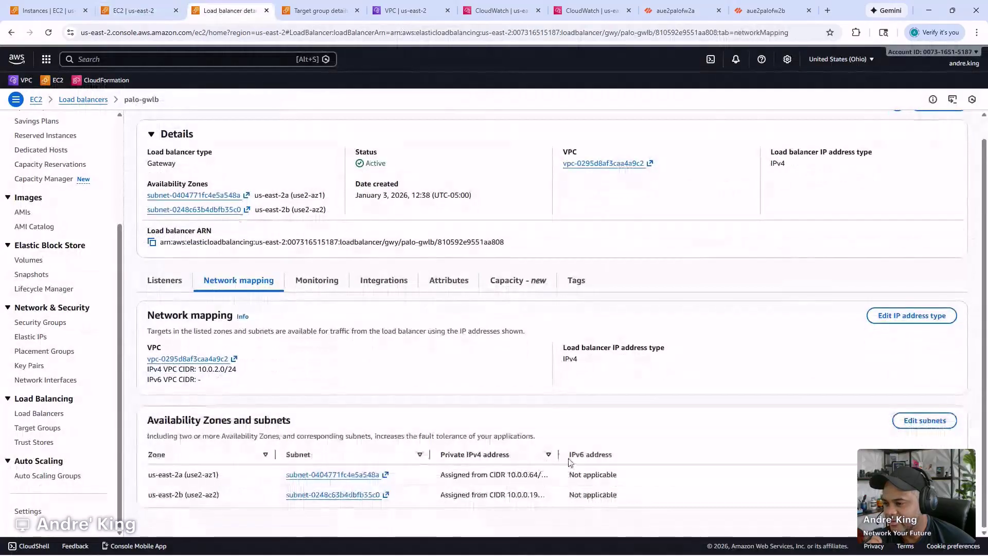
left_click_drag(558, 455, 628, 455)
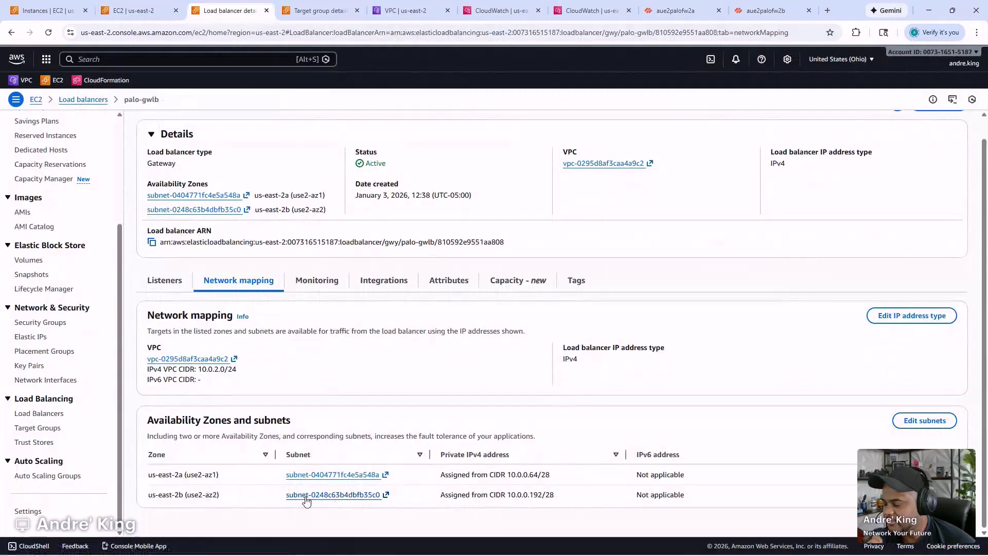
left_click(307, 495)
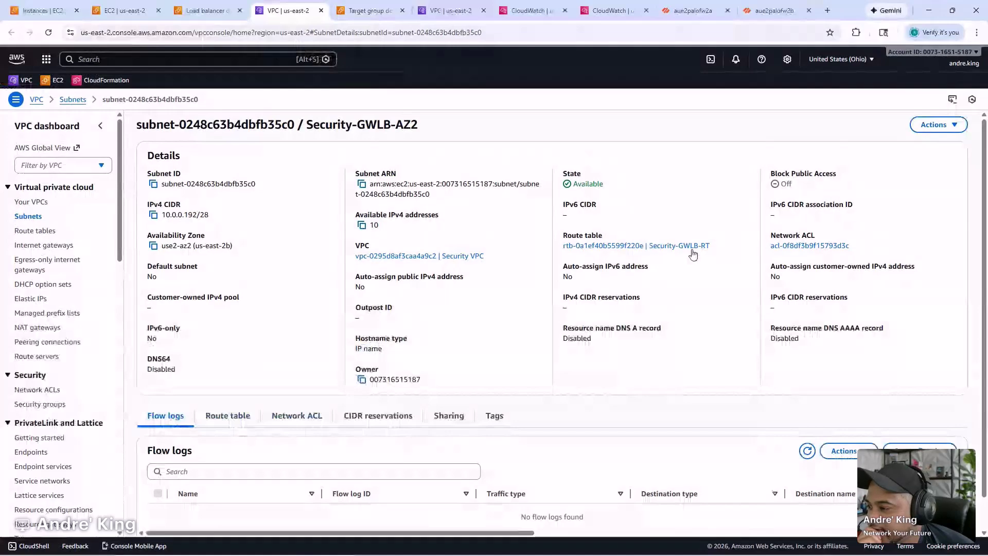
- Inspect Security-GWLB-AZ2's route table (local 10.0.0.0/24 only) and its network ACL rules
left_click(236, 414)
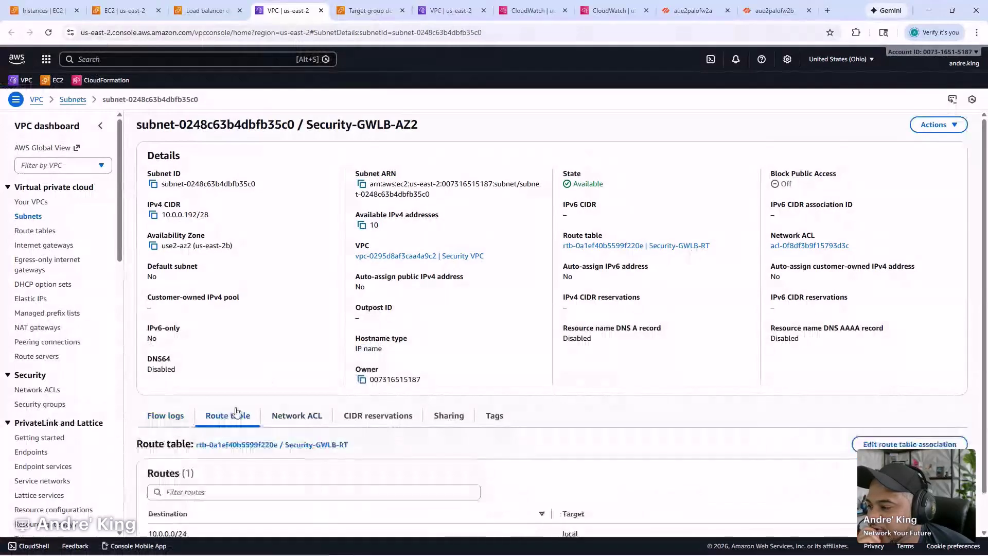
scroll(236, 412, "down", 1)
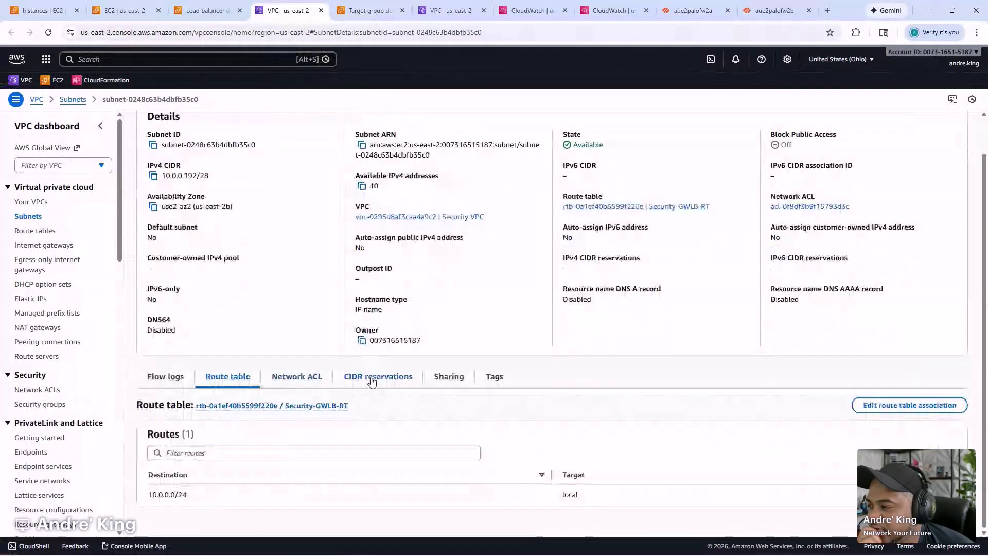
left_click(294, 378)
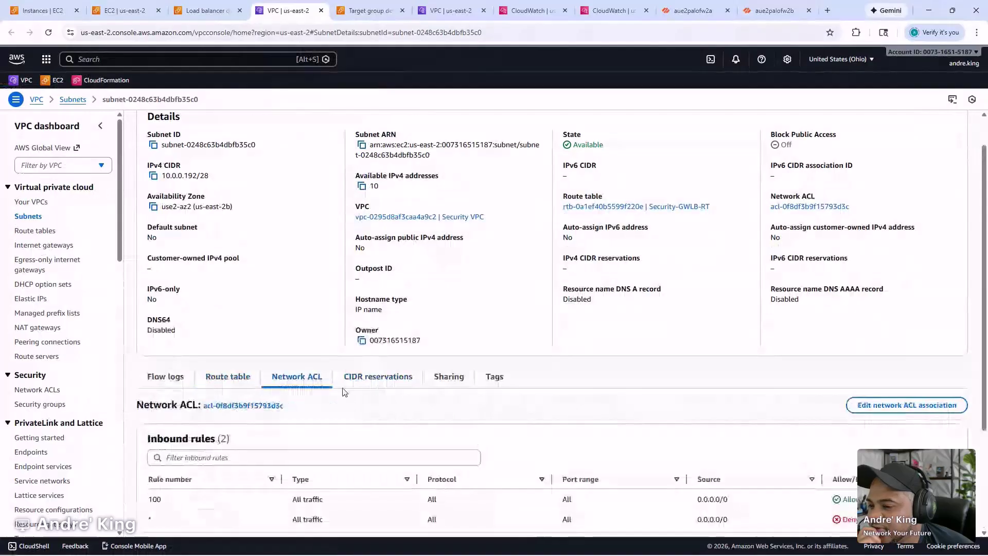
scroll(346, 399, "down", 3)
scroll(406, 372, "up", 2)
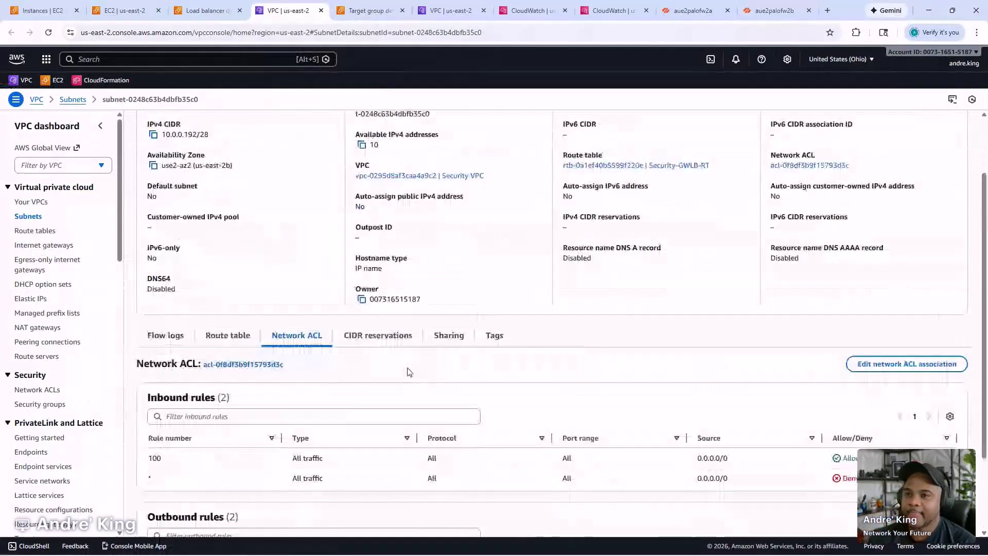
scroll(409, 372, "up", 2)
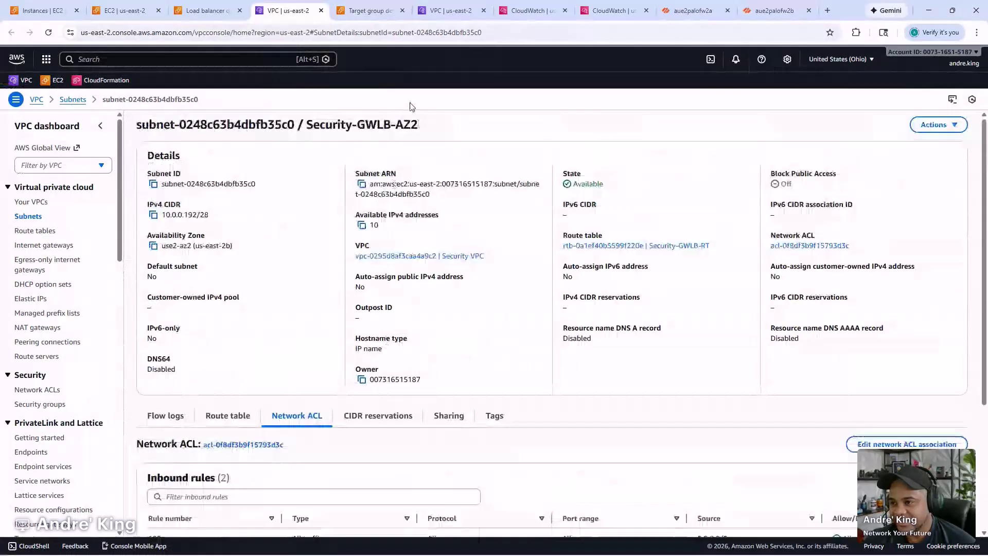
scroll(378, 191, "down", 2)
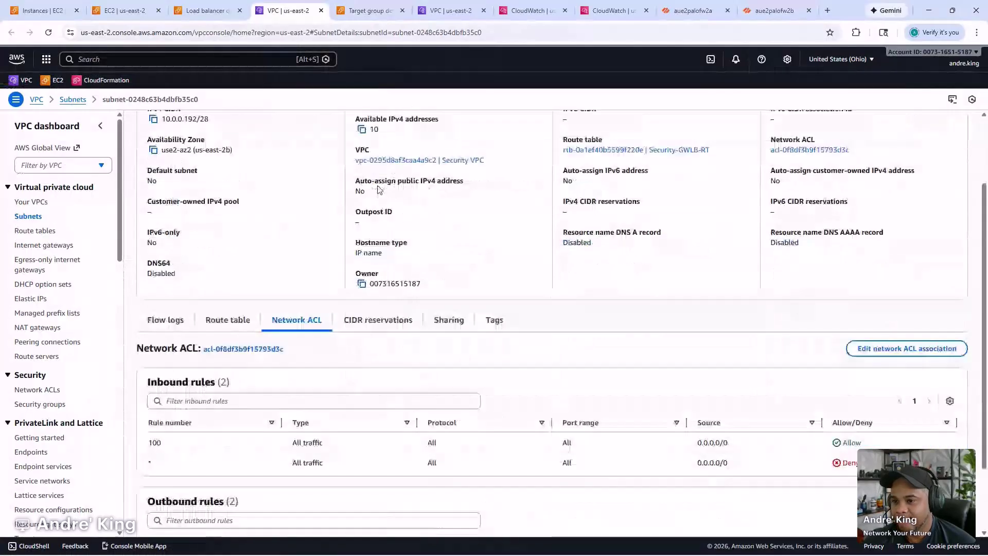
scroll(378, 190, "down", 1)
scroll(364, 131, "up", 3)
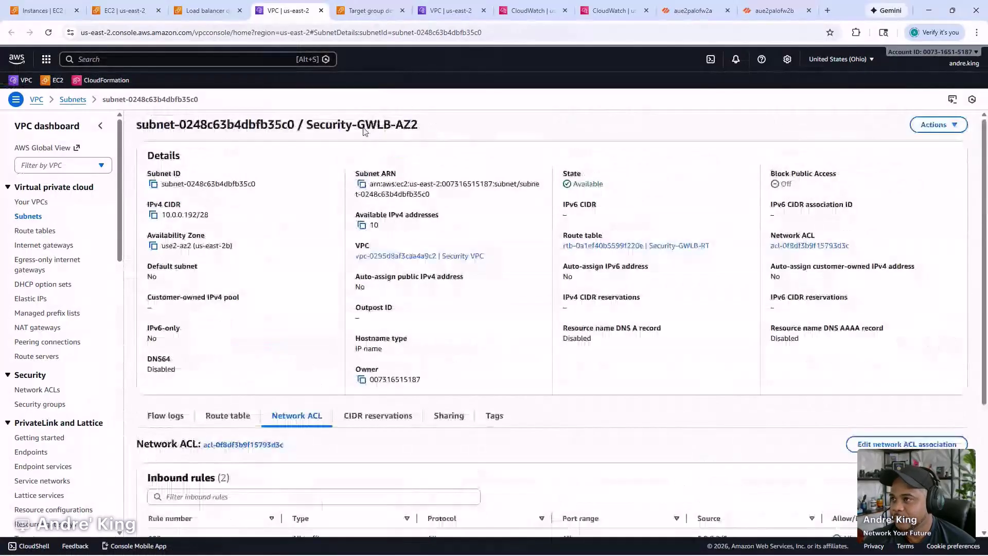
- Return to the palo-gwlb load balancer and review its monitoring metrics
left_click(321, 10)
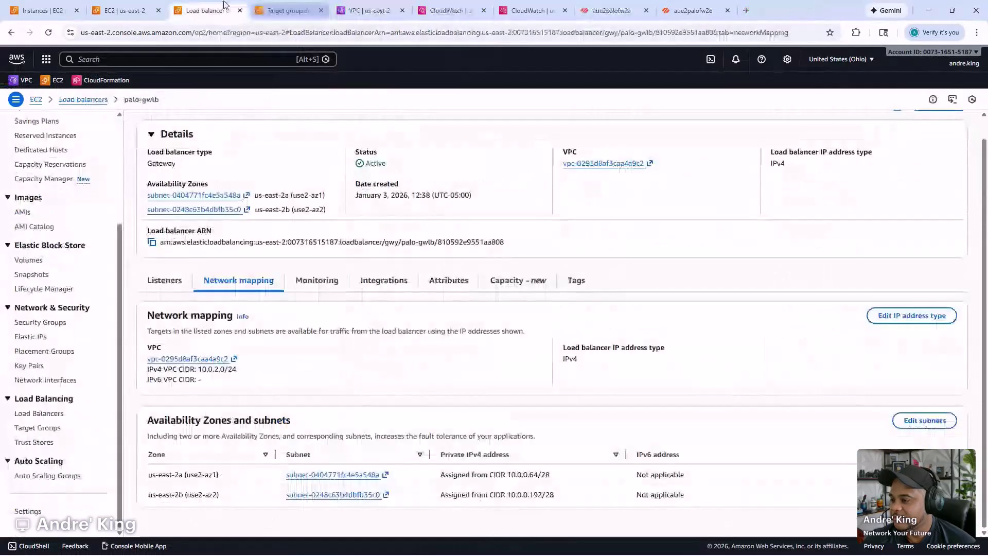
left_click(316, 286)
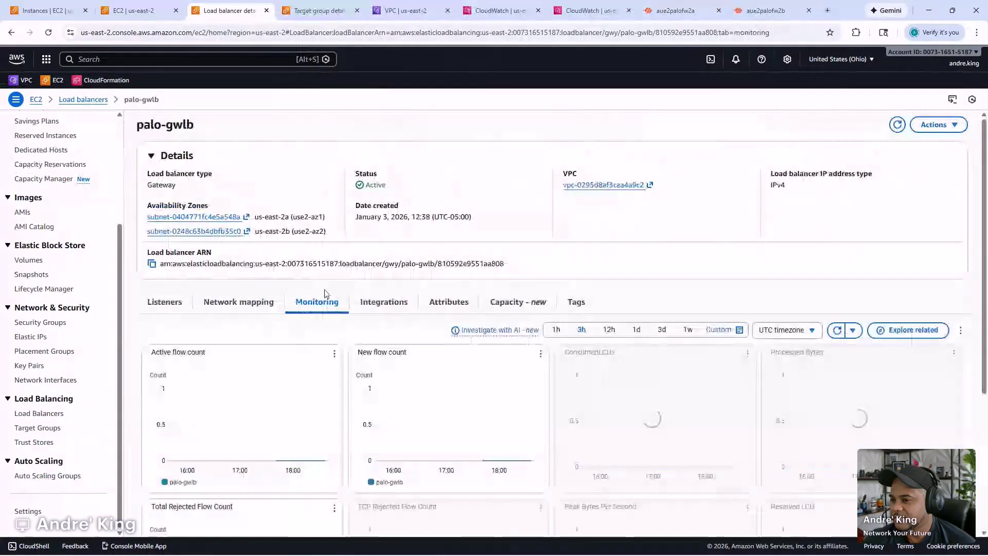
scroll(324, 294, "down", 3)
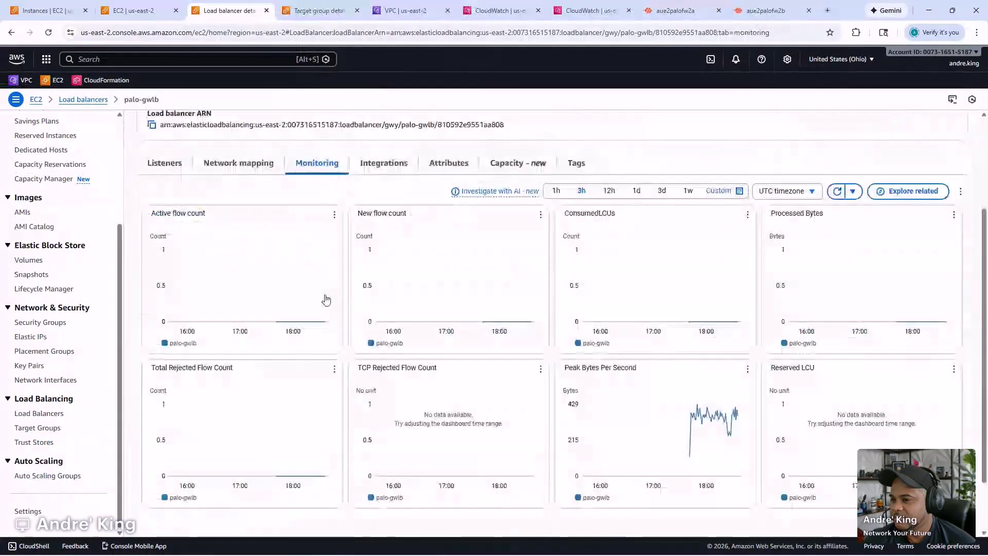
scroll(326, 300, "down", 1)
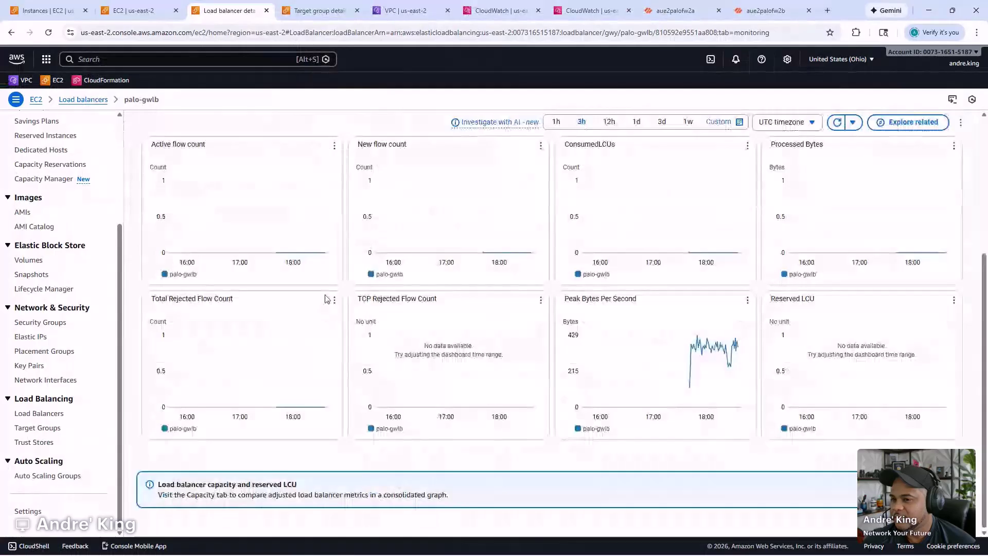
scroll(325, 298, "up", 1)
scroll(326, 298, "up", 2)
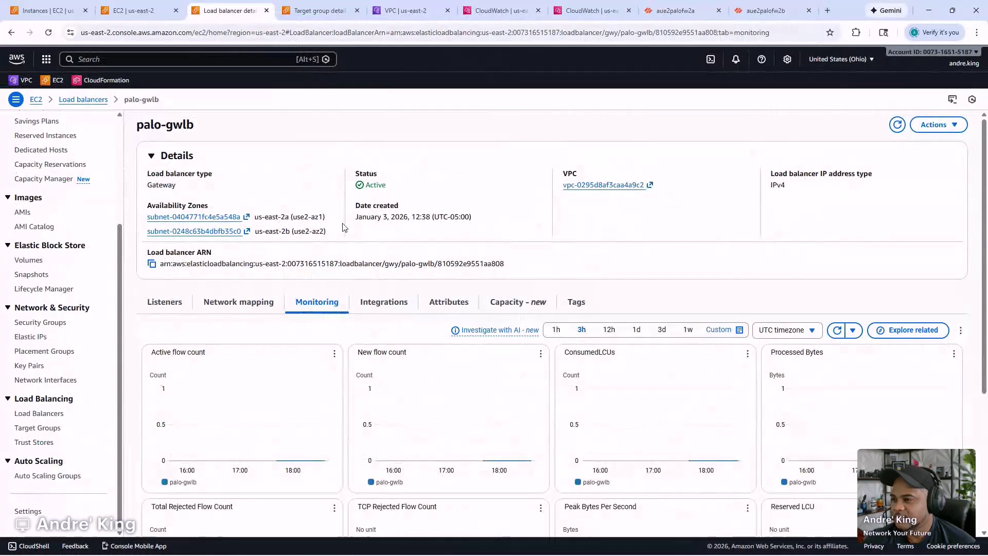
- Turn on cross-zone load balancing for palo-gwlb and refresh palo-gwlb-tg's target health
left_click(434, 308)
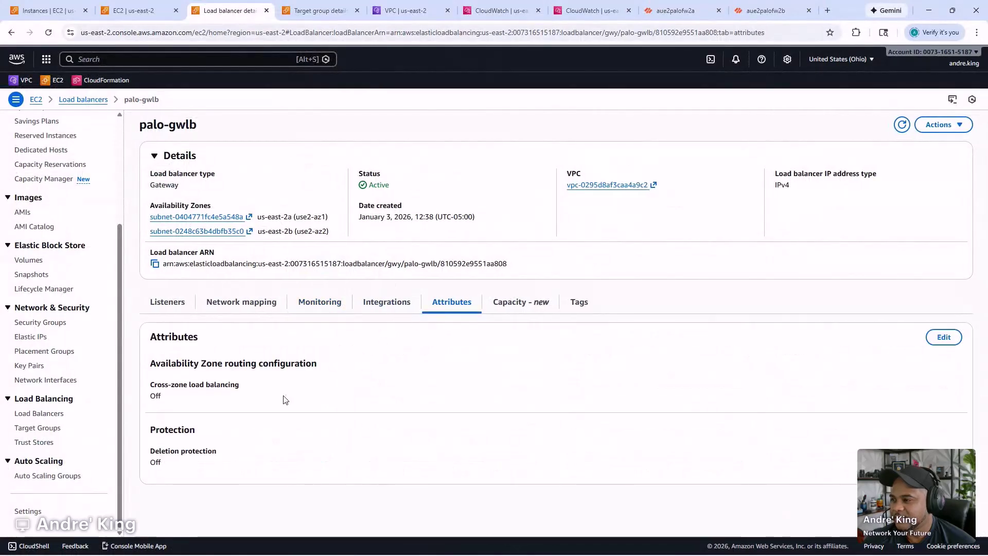
left_click(937, 343)
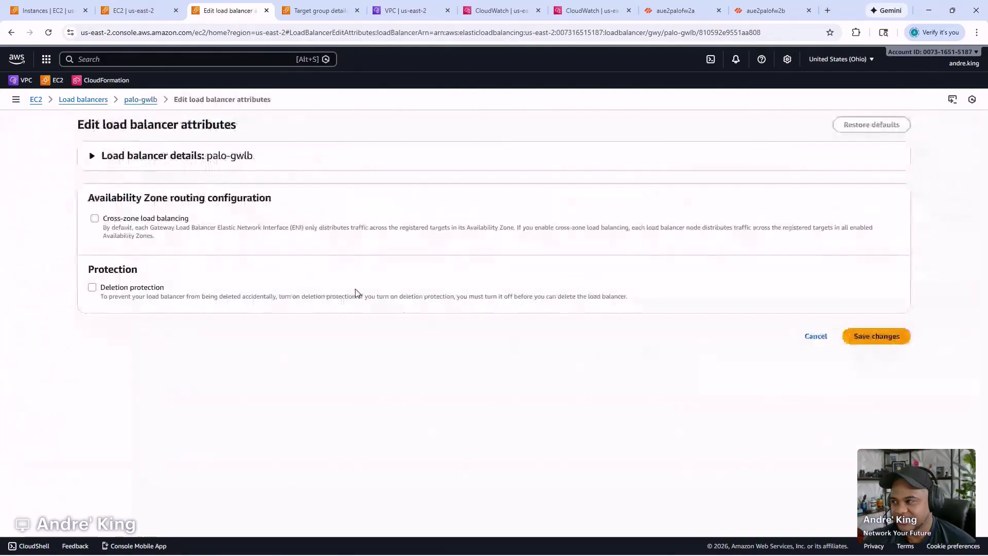
left_click(95, 218)
left_click(875, 371)
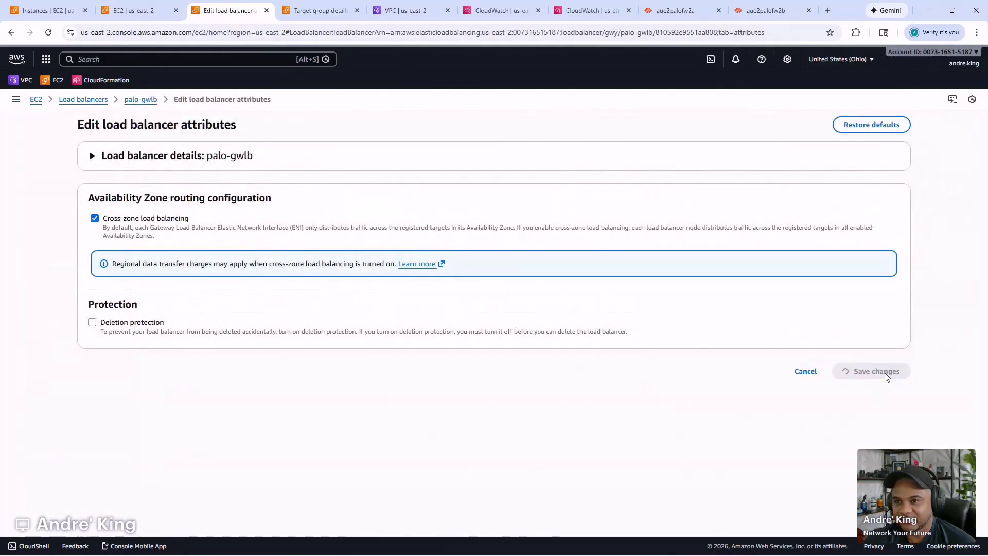
left_click(315, 11)
left_click(806, 382)
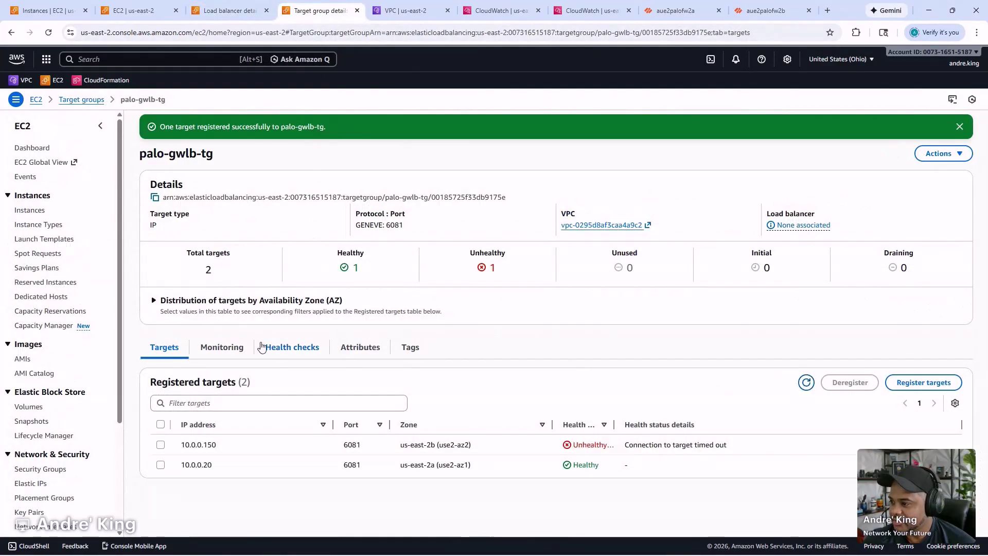
- Review palo-gwlb-tg's monitoring graphs, TCP port 80 health check settings and attributes
left_click(245, 349)
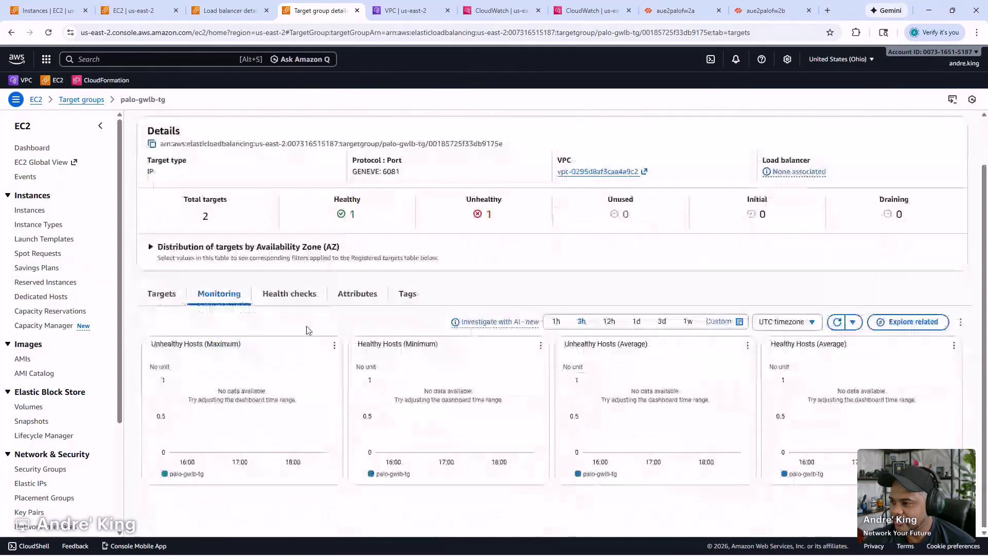
left_click(315, 348)
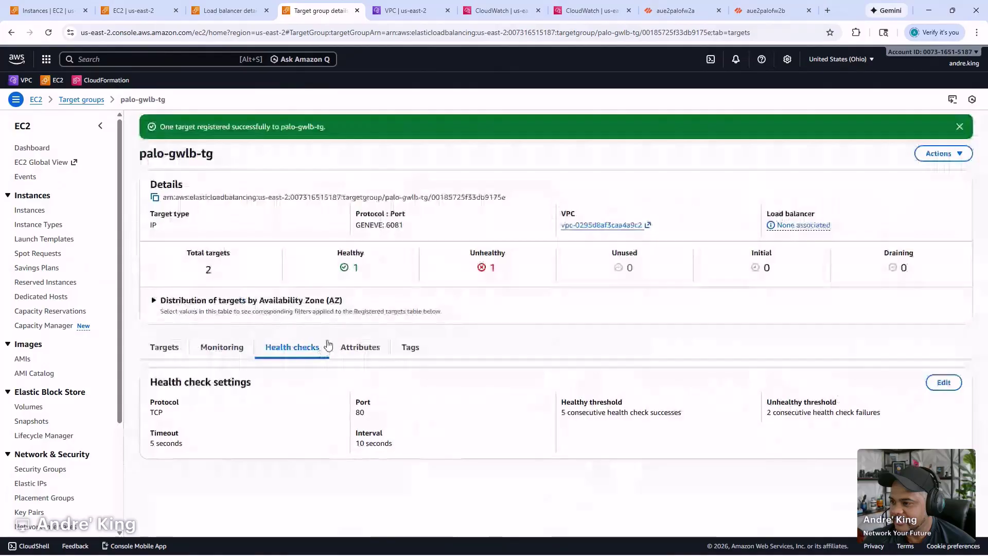
left_click(344, 345)
scroll(343, 345, "down", 2)
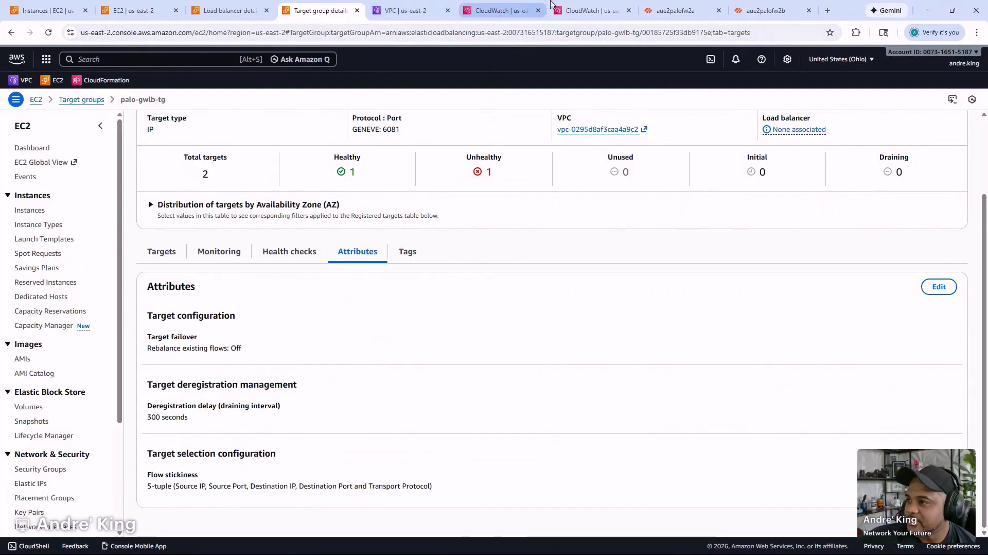
left_click(765, 10)
- Clear the port 2222 filter from aue2palofw2a's traffic log and show its six Security rules
left_click(283, 70)
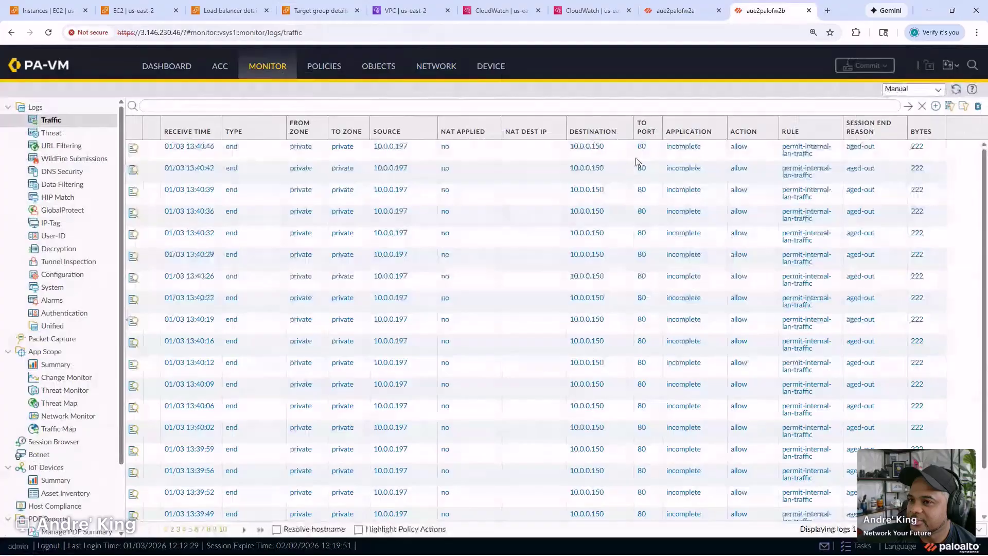
scroll(638, 170, "down", 1)
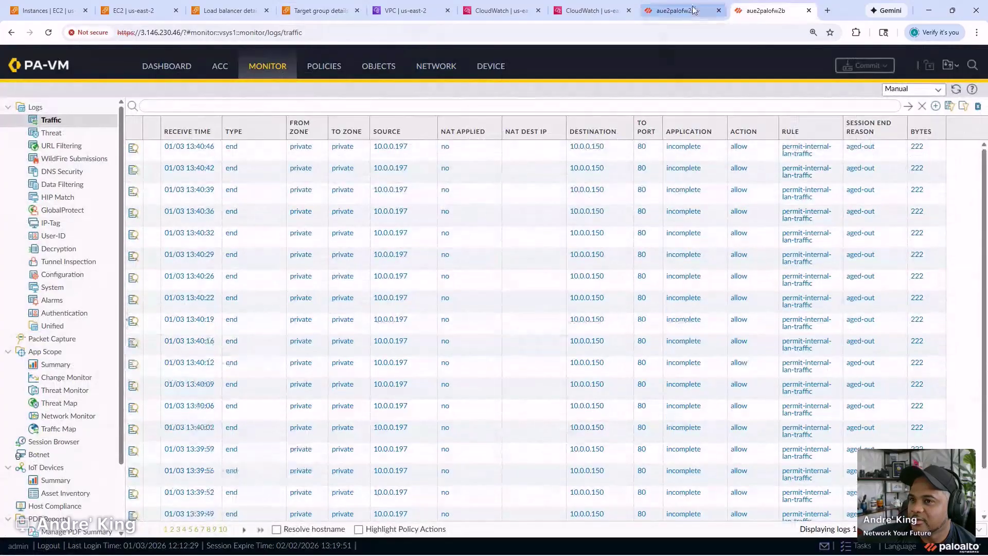
left_click(691, 11)
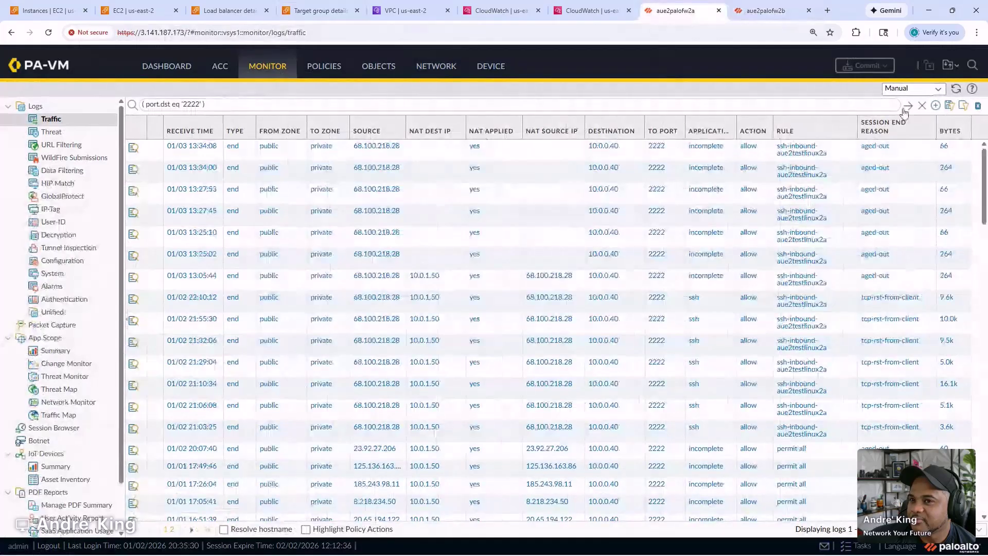
left_click(921, 106)
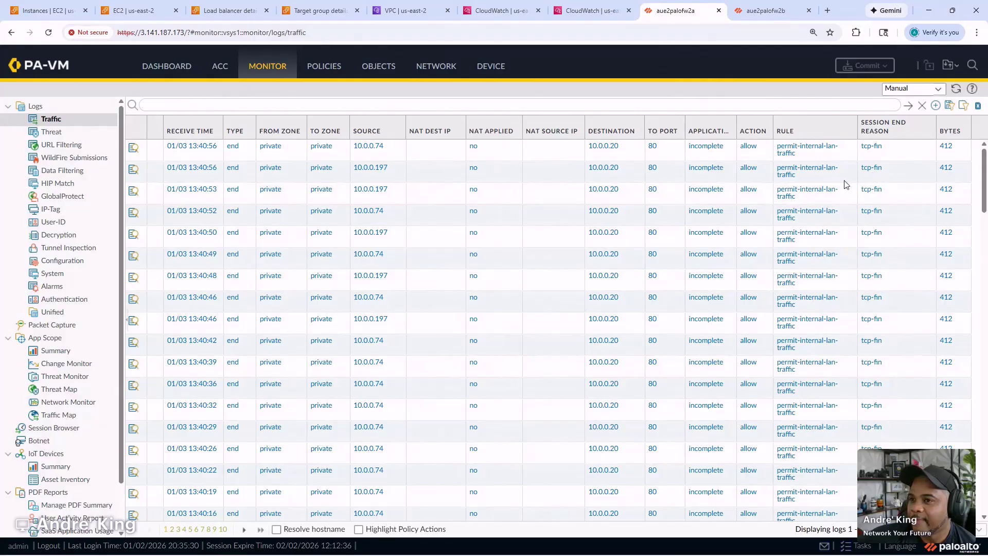
left_click(323, 66)
left_click(83, 107)
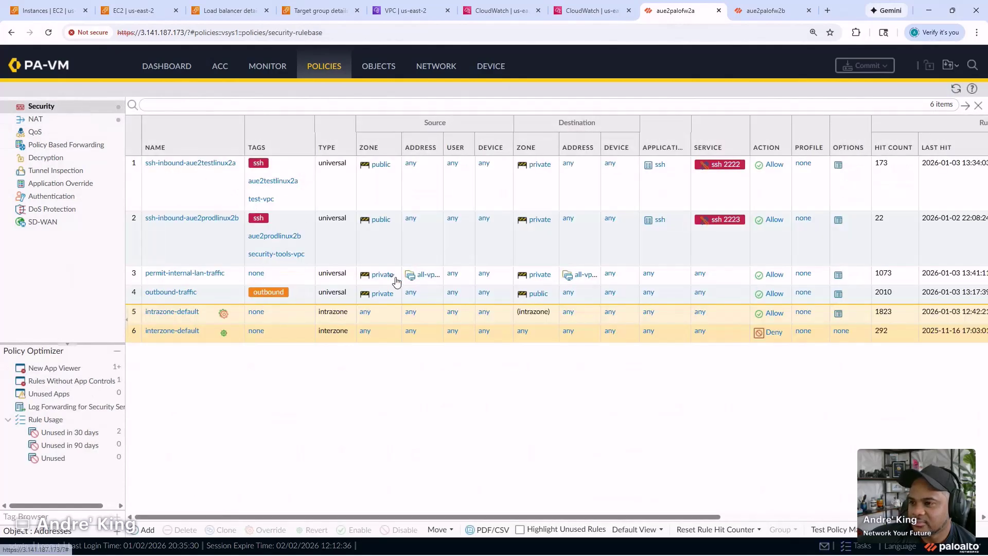
- On aue2palofw2b, browse Policies and Objects, then open the Network Virtual Routers list
left_click(767, 10)
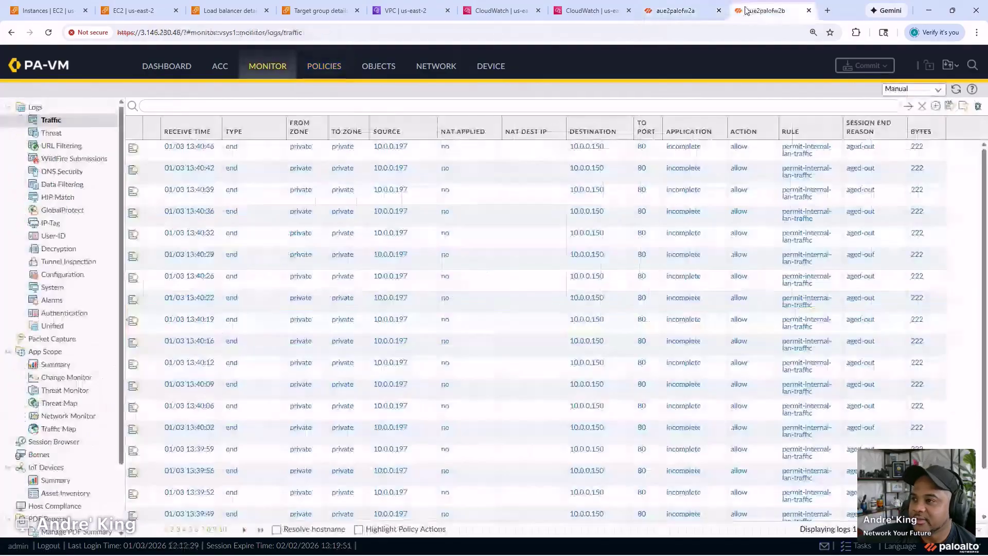
left_click(324, 66)
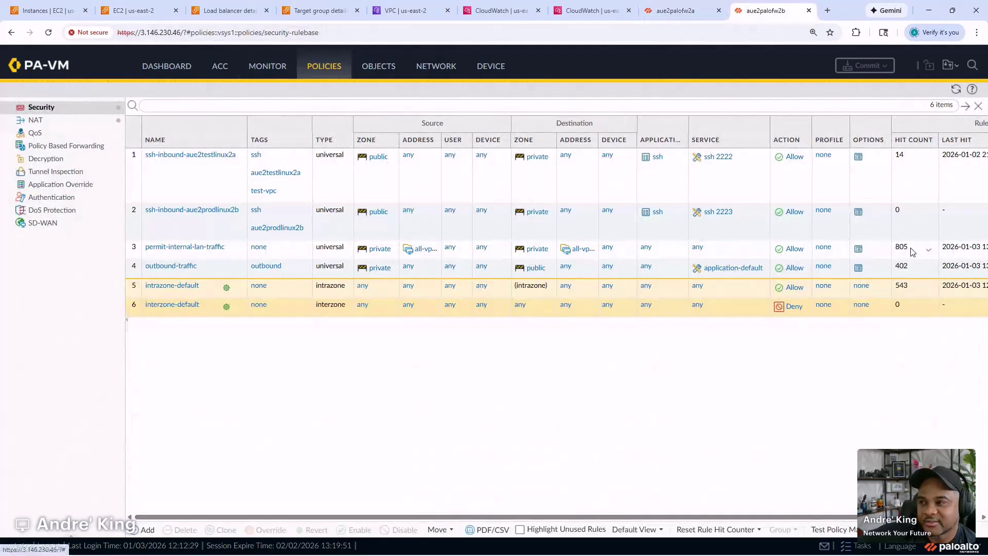
left_click(373, 68)
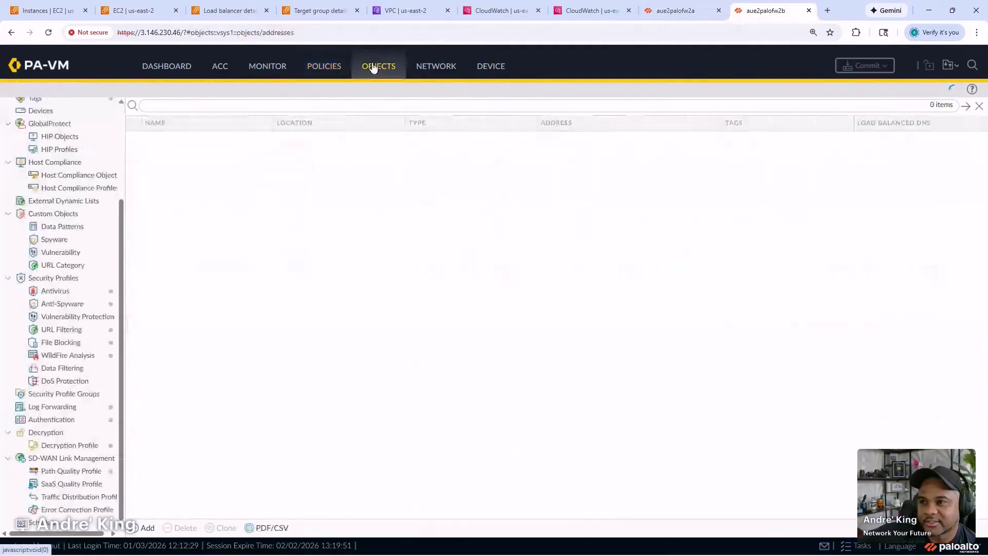
left_click(430, 76)
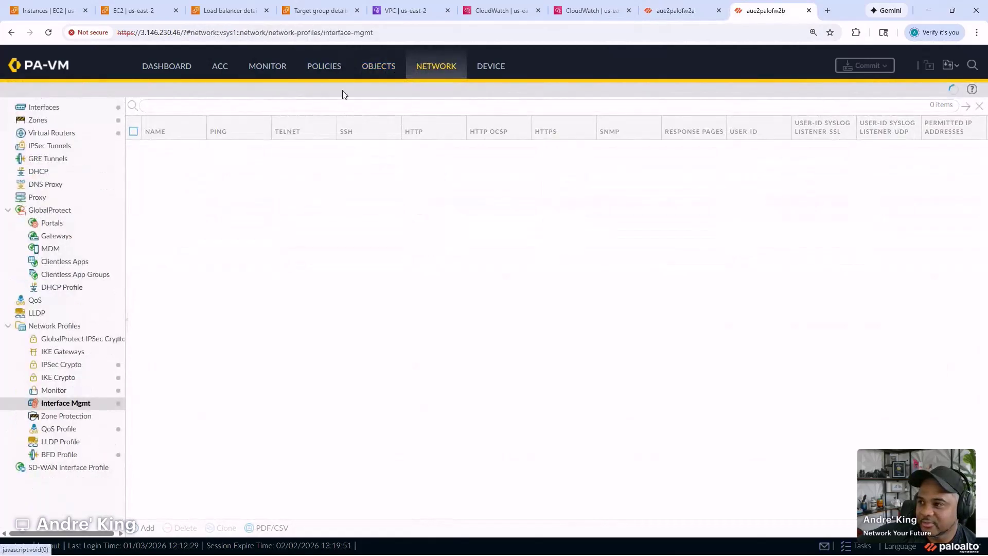
left_click(94, 132)
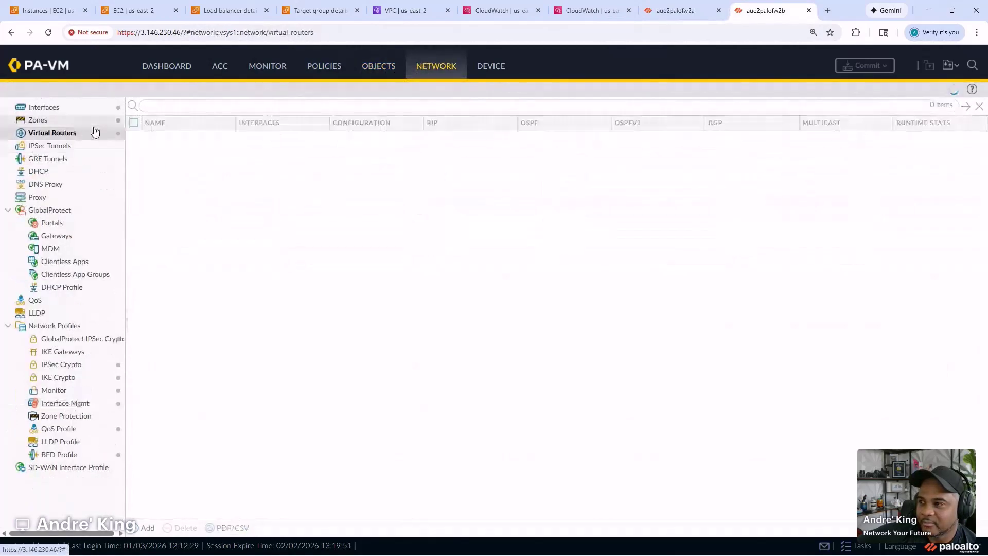
- Open the default router's static routes: 0.0.0.0/0 via ethernet1/2, 10.0.0.0/8 via ethernet1/1
left_click(149, 141)
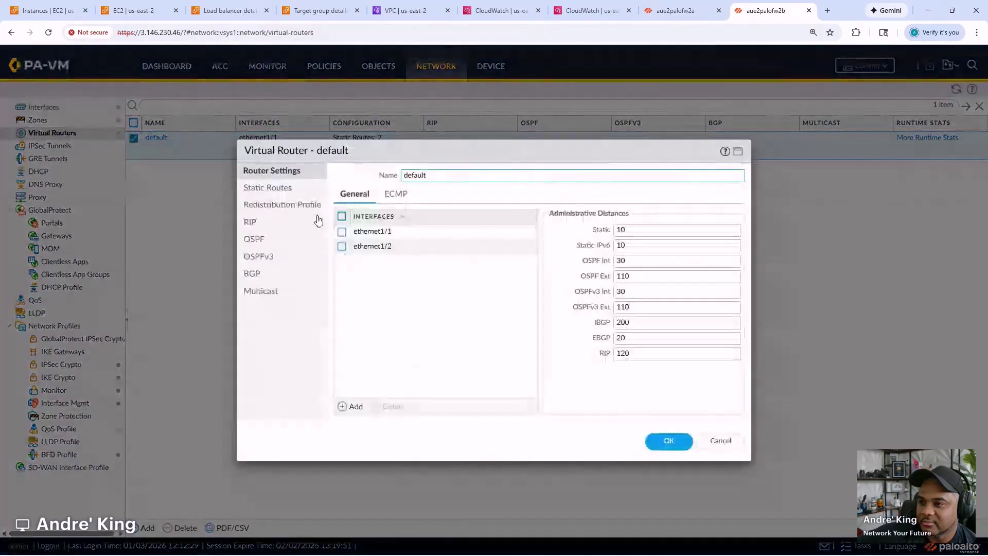
left_click(292, 192)
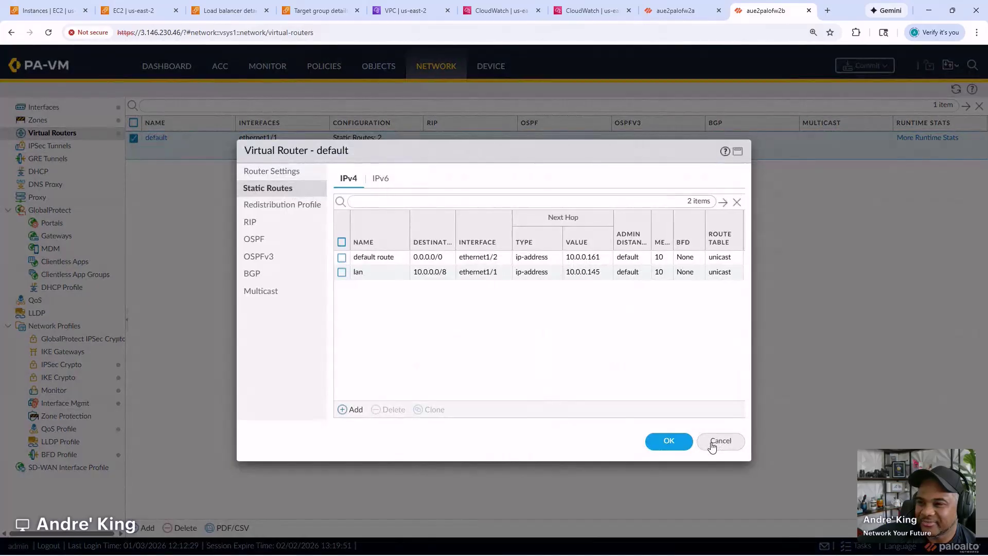
left_click(712, 444)
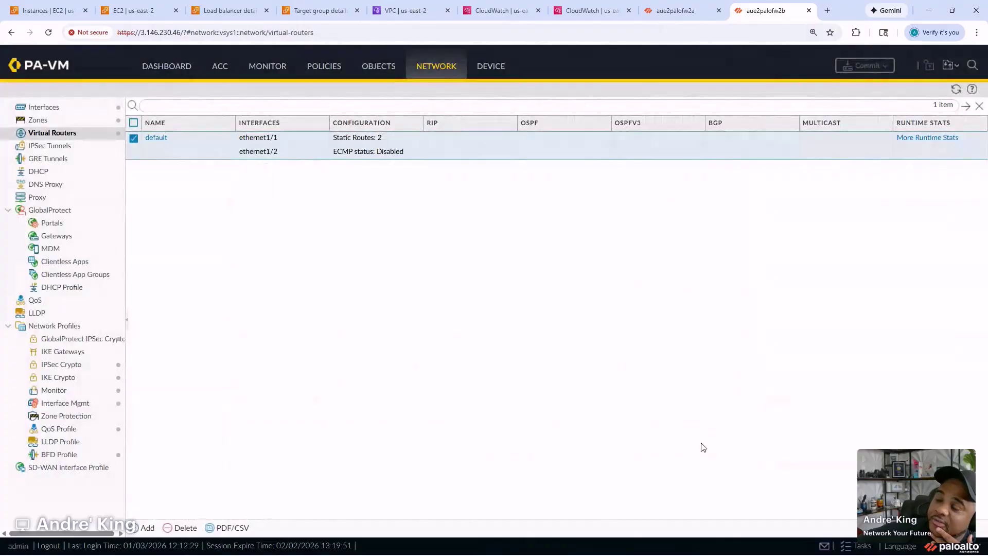
left_click(157, 141)
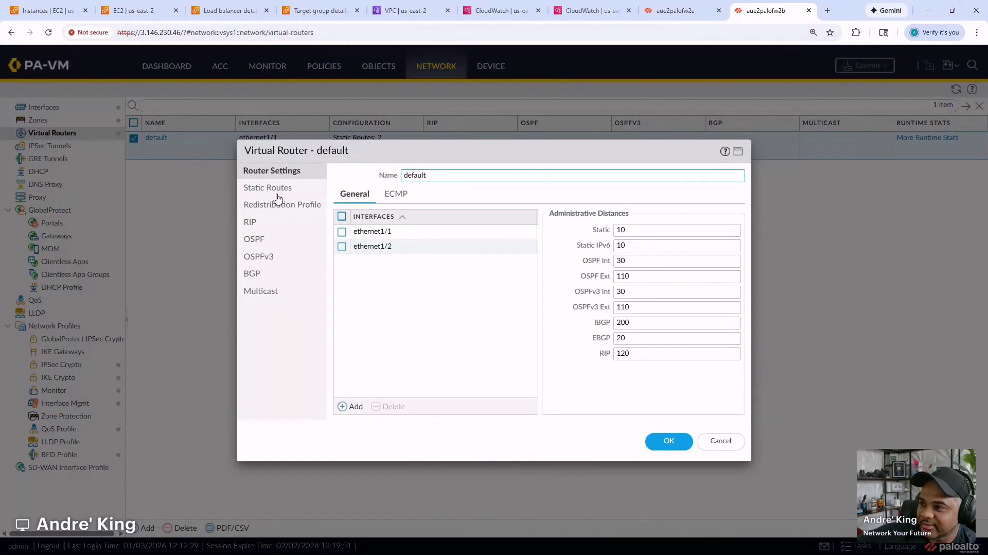
left_click(271, 188)
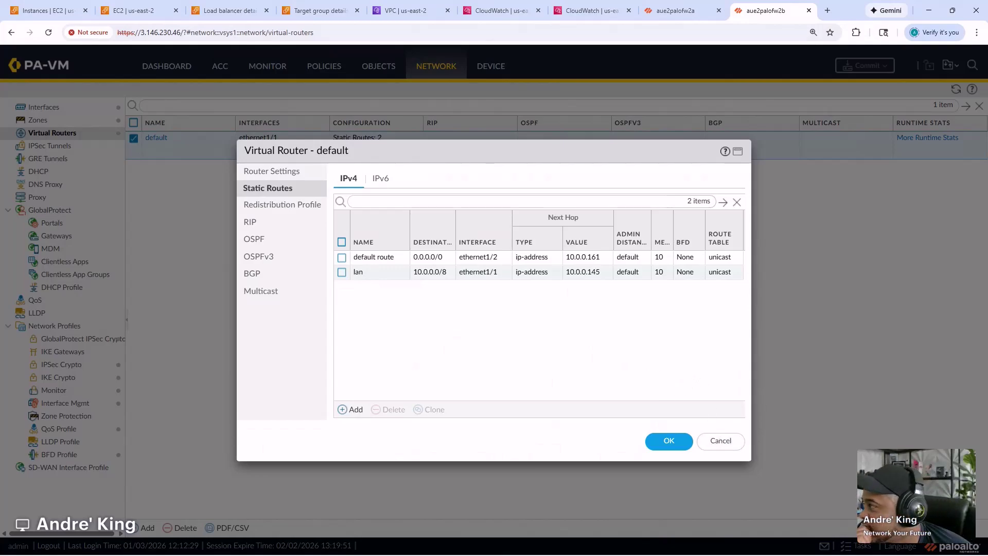
- Run 'ping host 10.0.1.50' from the aue2palofw2b CLI, getting 2 of 2 replies
mouse_move(514, 545)
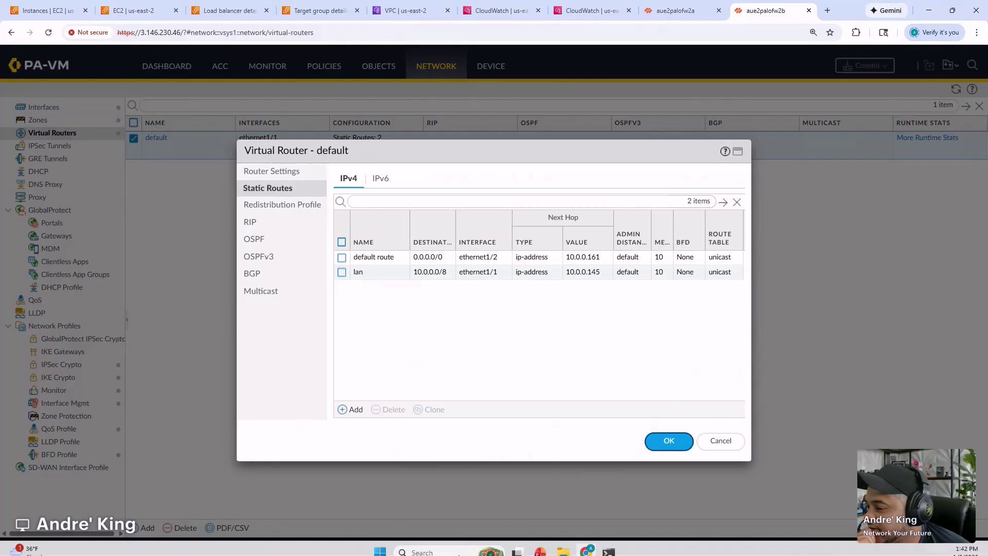
left_click(609, 543)
key("Return")
key("Return")
type("ping ")
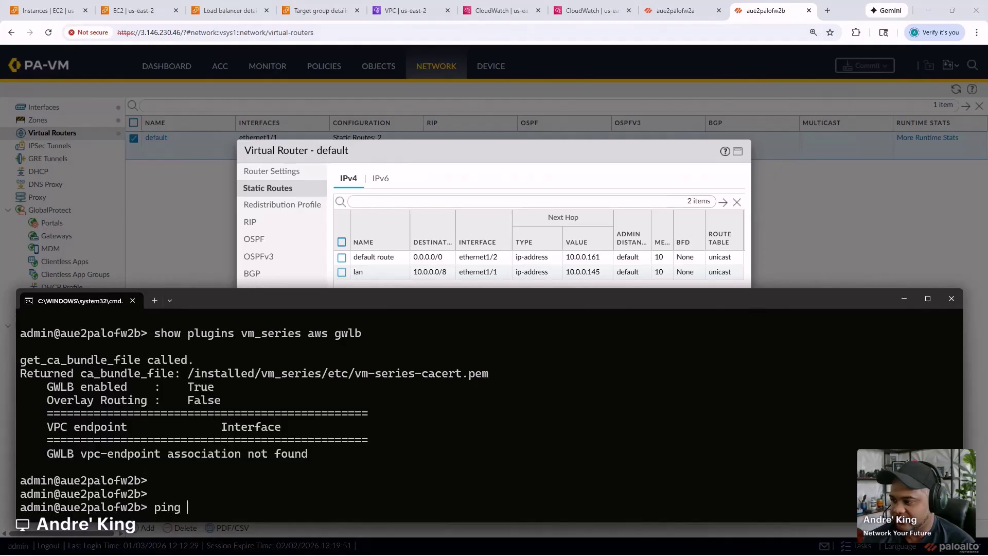
type("host 10.0.1.50")
key("Return")
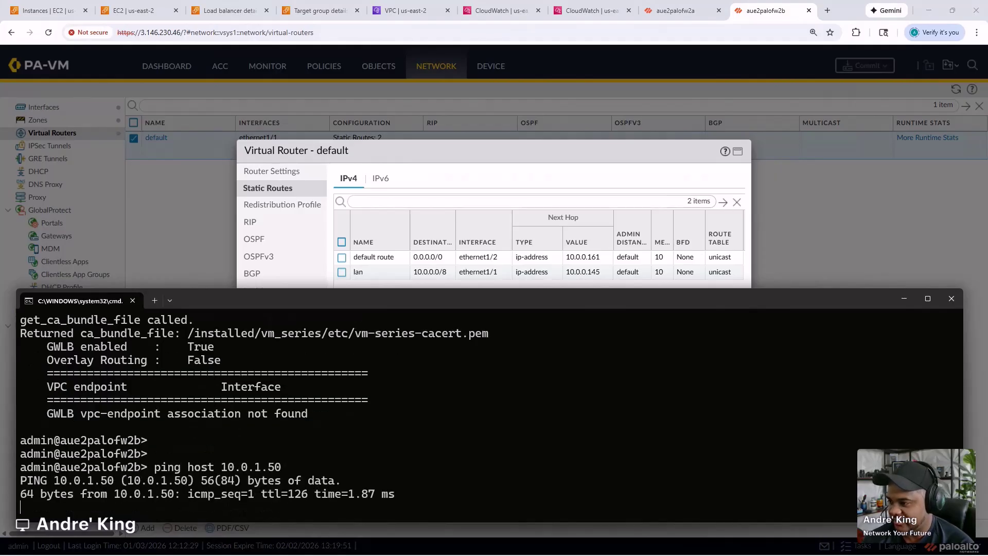
key("ctrl+c")
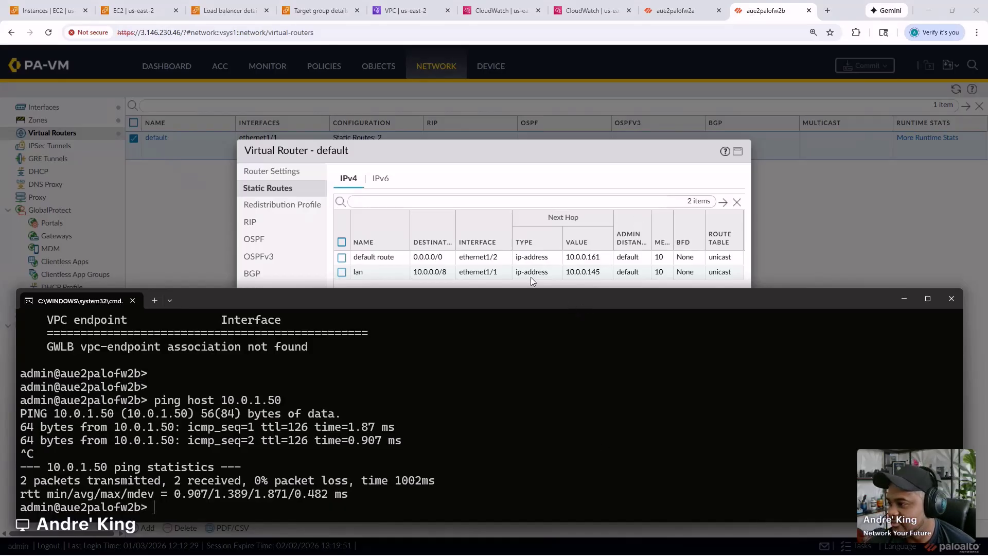
left_click(518, 181)
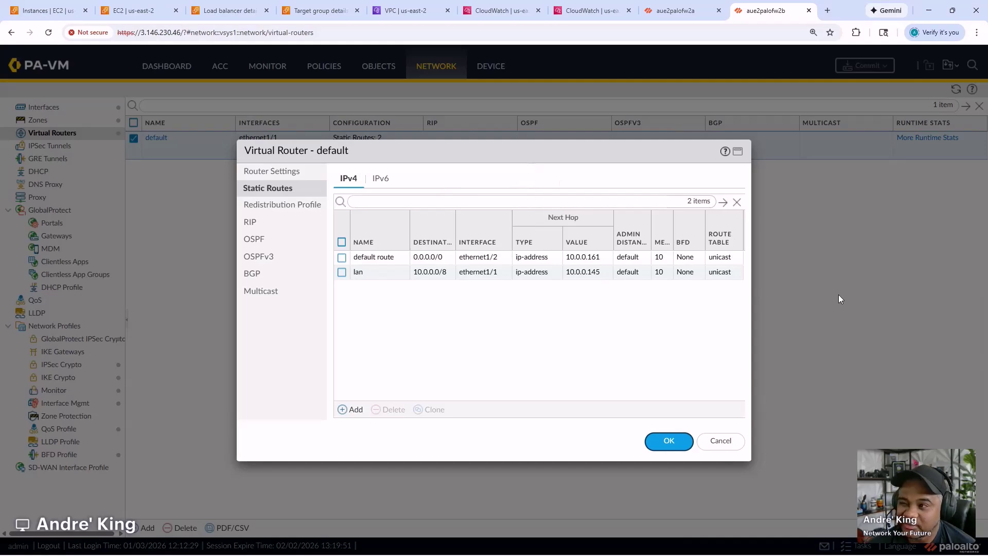
- Compare the Security rule hit counts on aue2palofw2b and aue2palofw2a
left_click(718, 440)
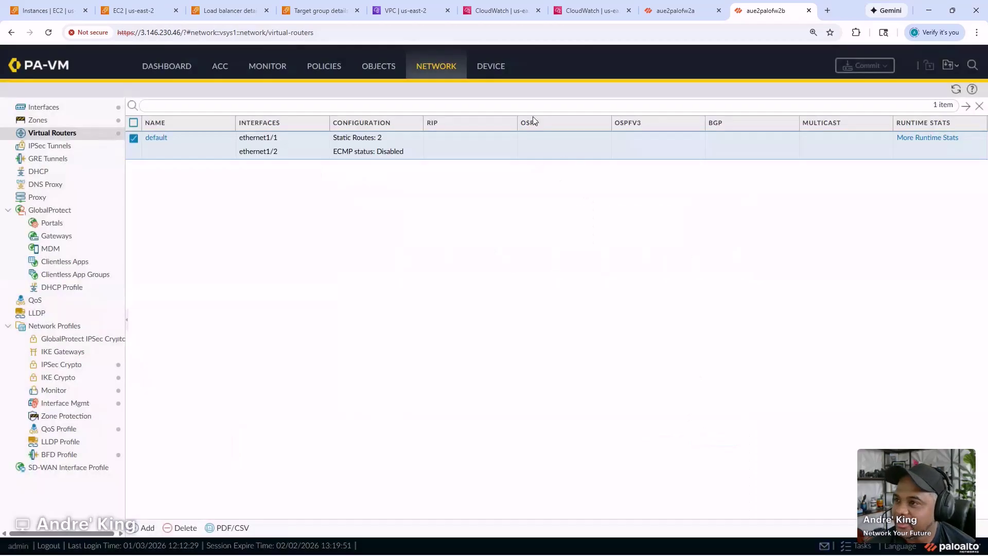
left_click(310, 69)
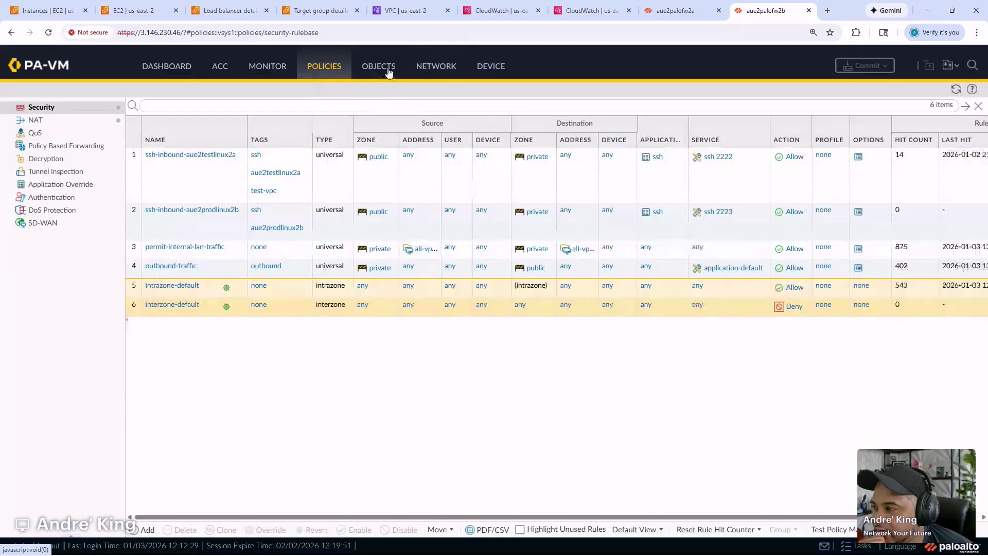
left_click(680, 11)
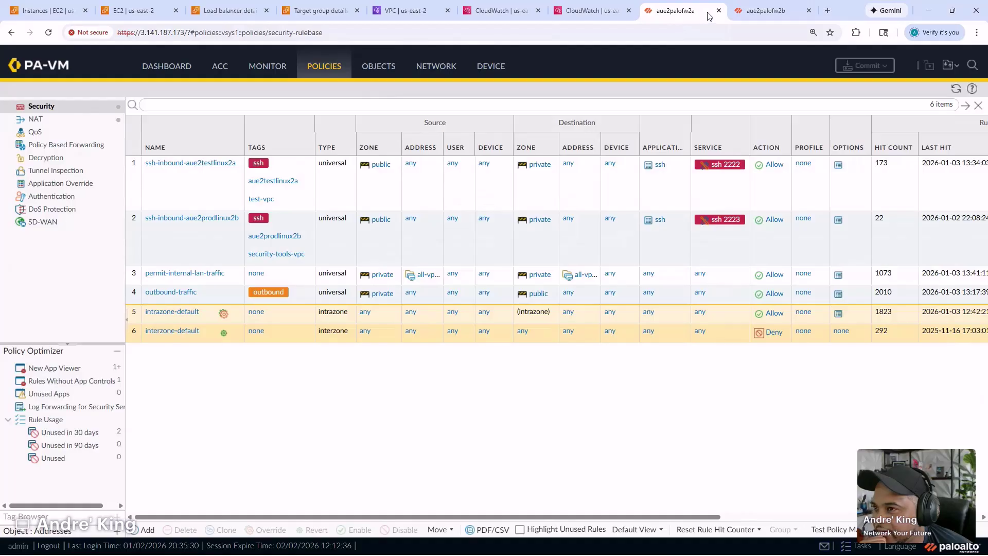
left_click(746, 10)
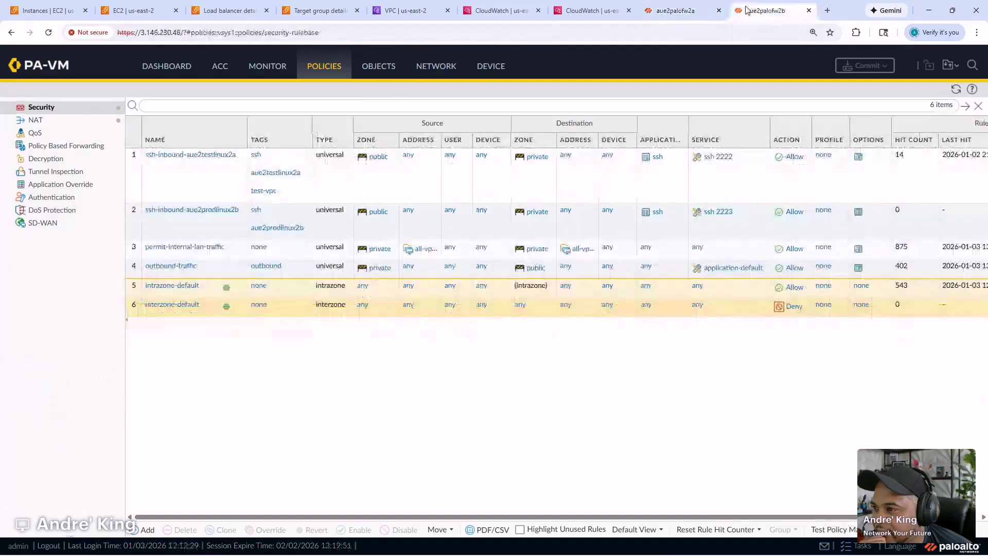
- Check the all-vpcs address group members and address objects, then return to Virtual Routers
left_click(431, 249)
mouse_move(462, 295)
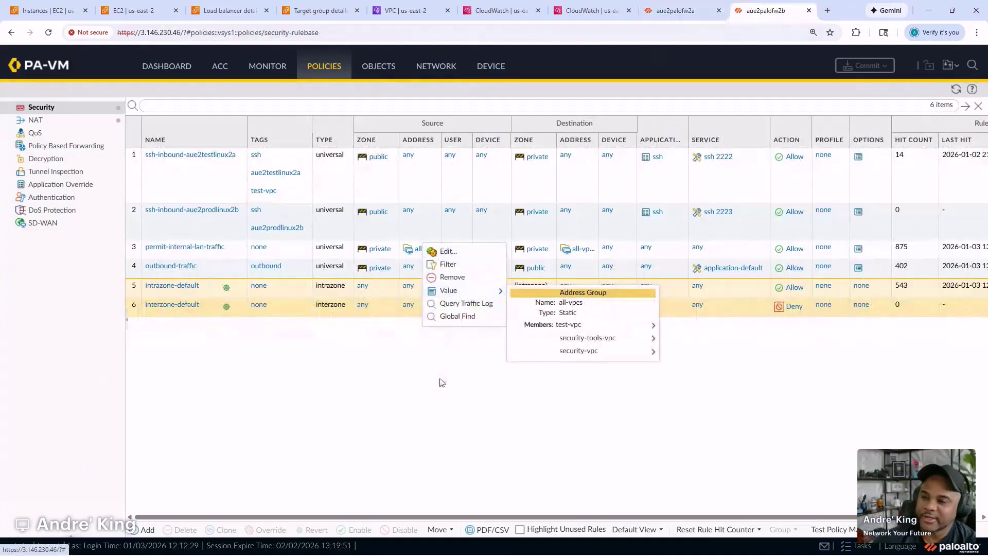
left_click(382, 170)
left_click(379, 66)
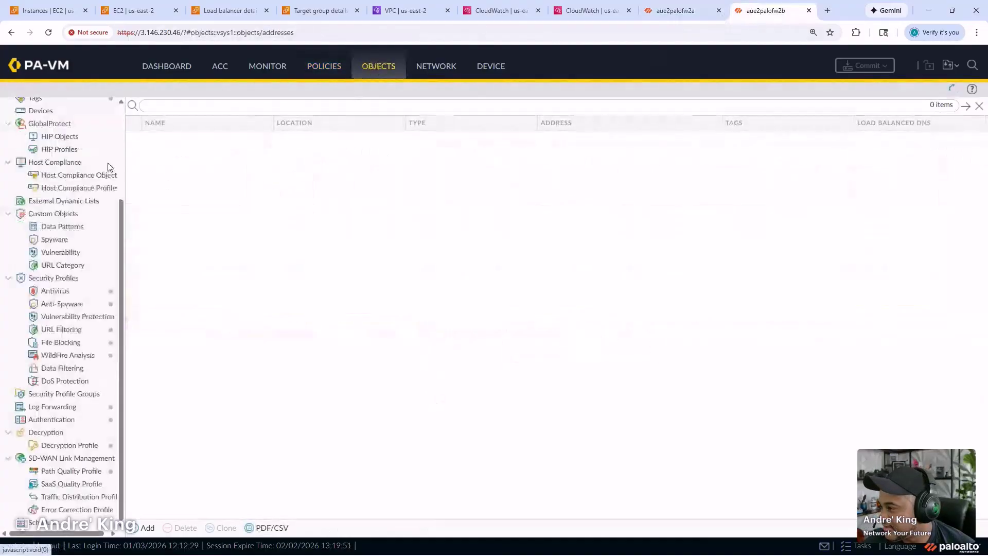
scroll(85, 203, "up", 3)
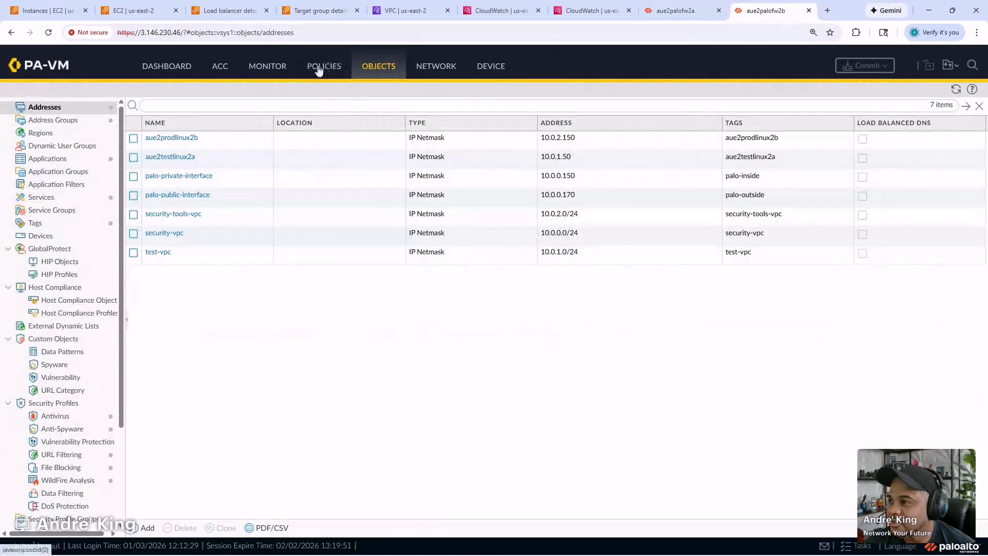
left_click(428, 65)
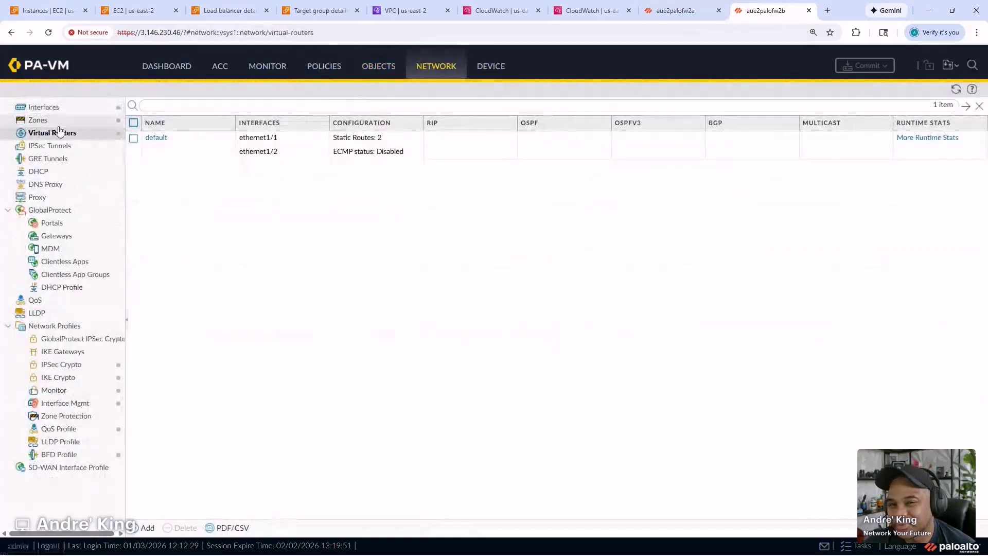
- Inspect the gwlb-health-check interface management profile on the current firewall
left_click(72, 403)
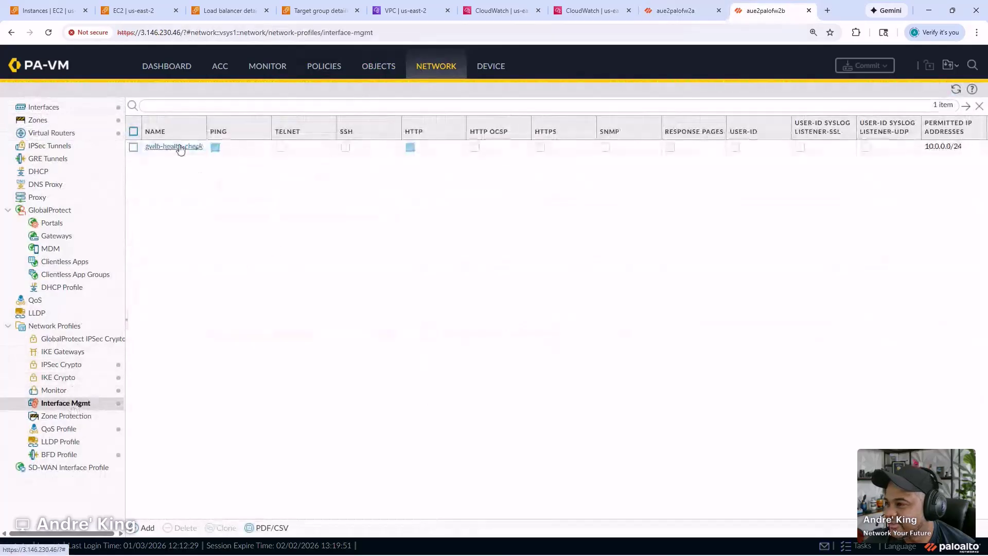
left_click(177, 147)
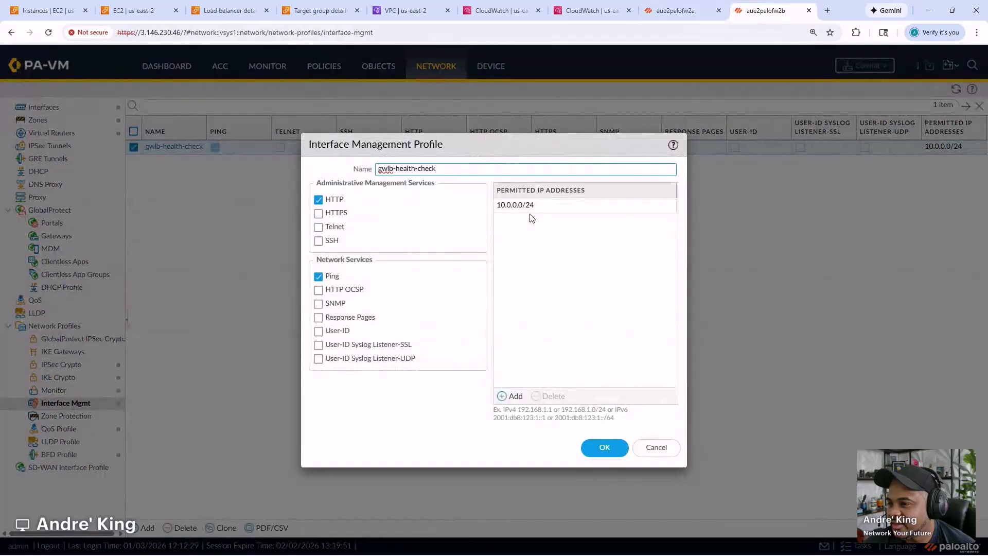
left_click(654, 448)
- Compare with aue2palofw2a's gwlb-health-check profile allowing Ping and HTTP from 10.0.0.0/24
left_click(679, 10)
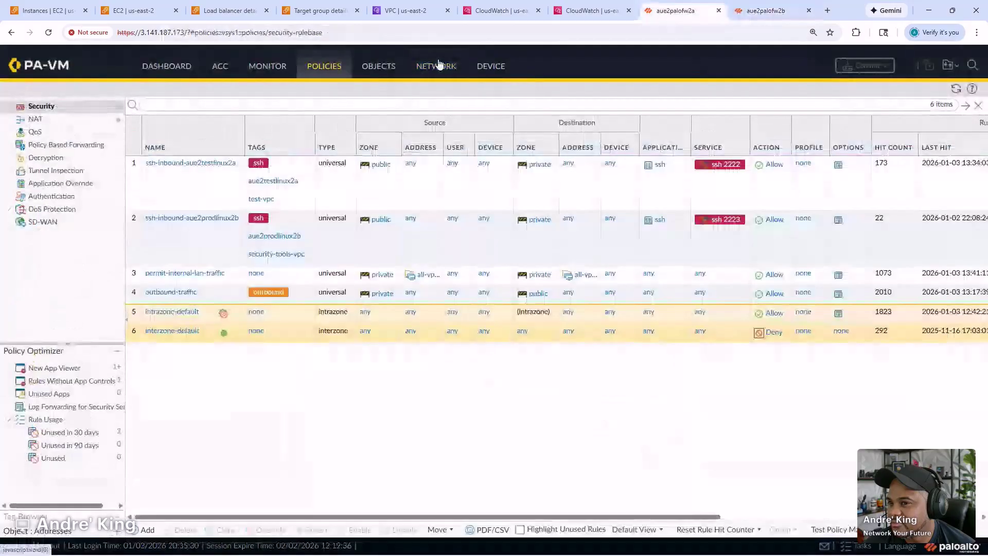
left_click(437, 66)
left_click(178, 165)
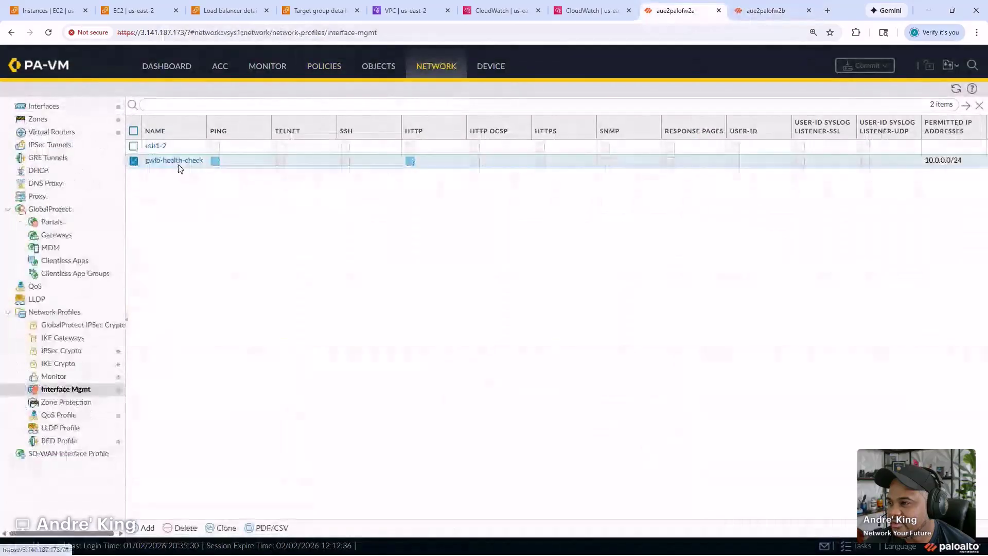
left_click(174, 160)
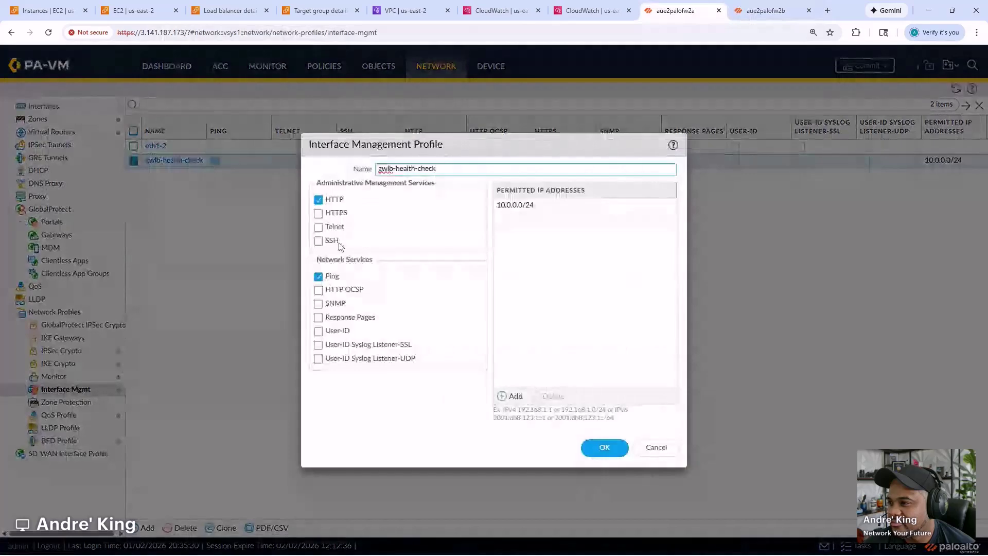
left_click(656, 448)
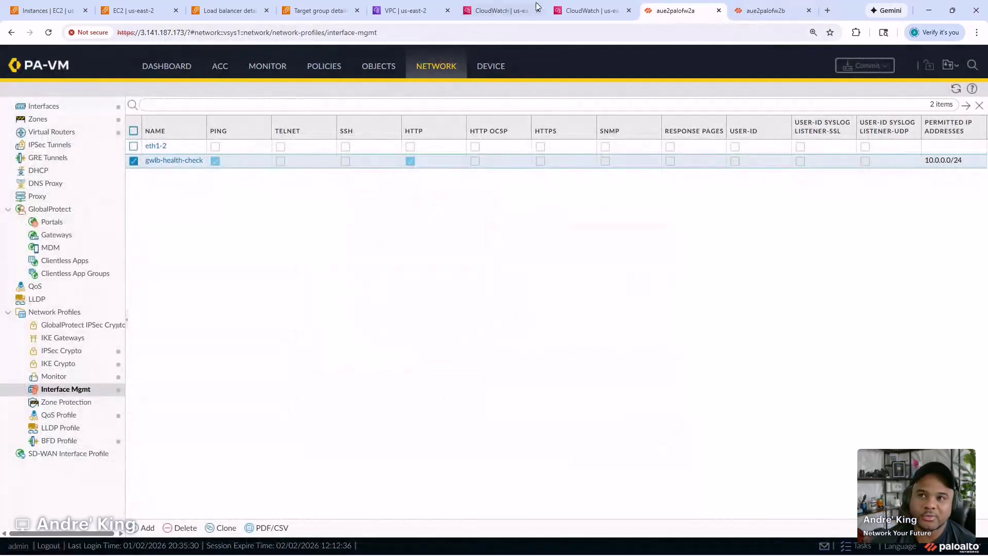
left_click(756, 10)
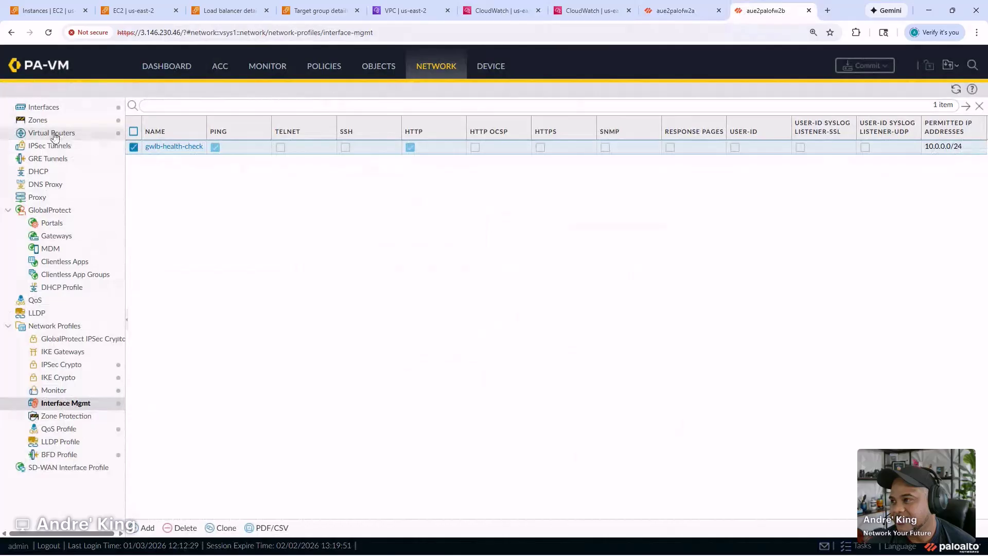
- Set ethernet1/1's management profile to gwlb-health-check on aue2palofw2b and accept the warning
left_click(44, 107)
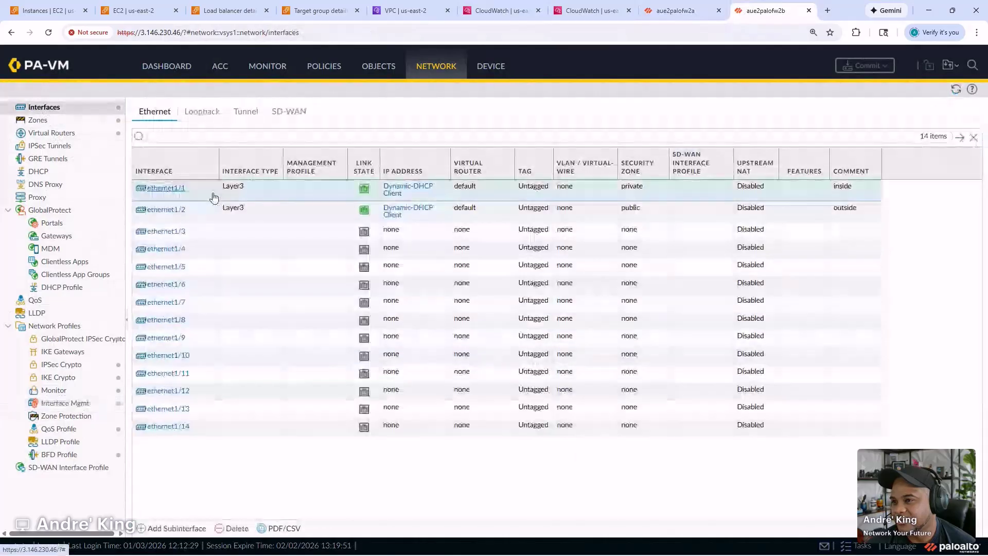
left_click(165, 188)
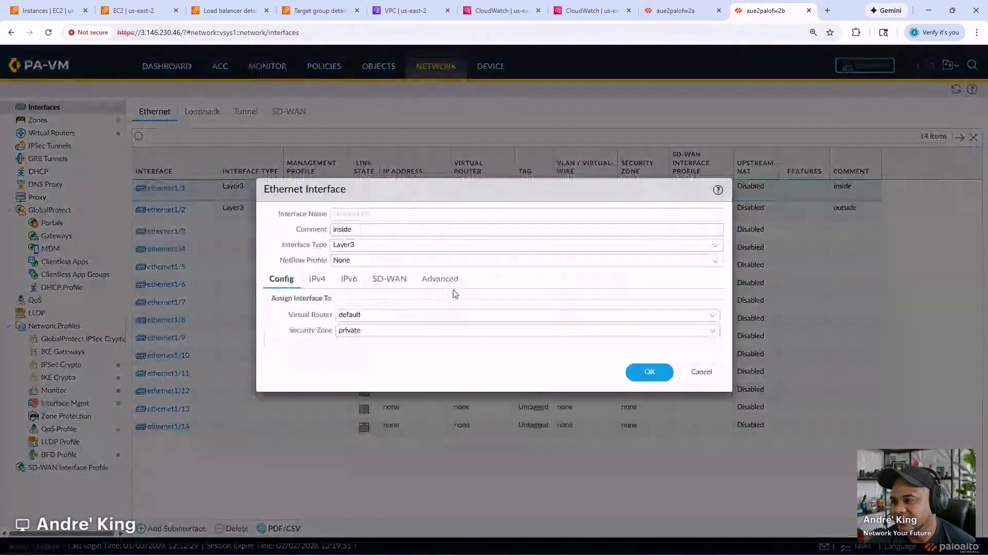
left_click(451, 282)
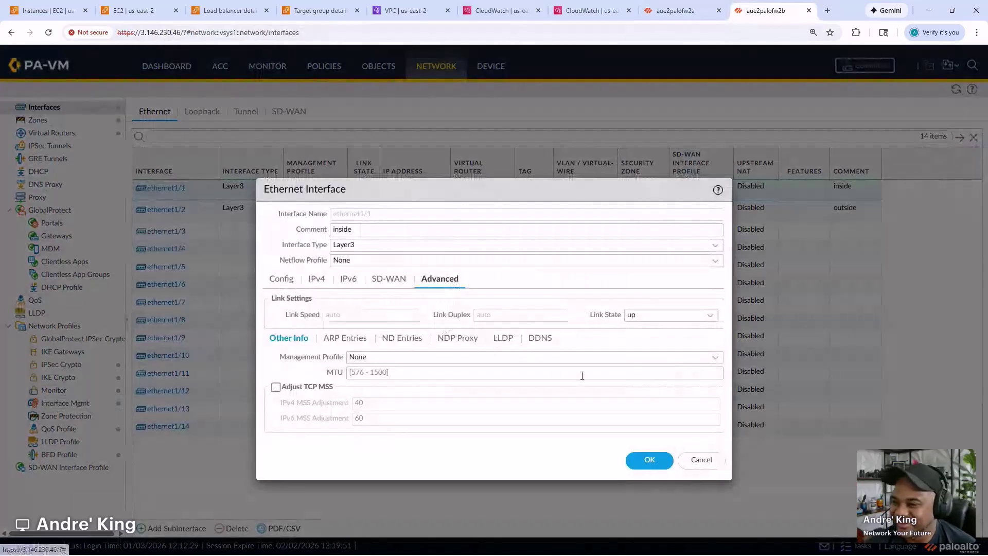
left_click(706, 358)
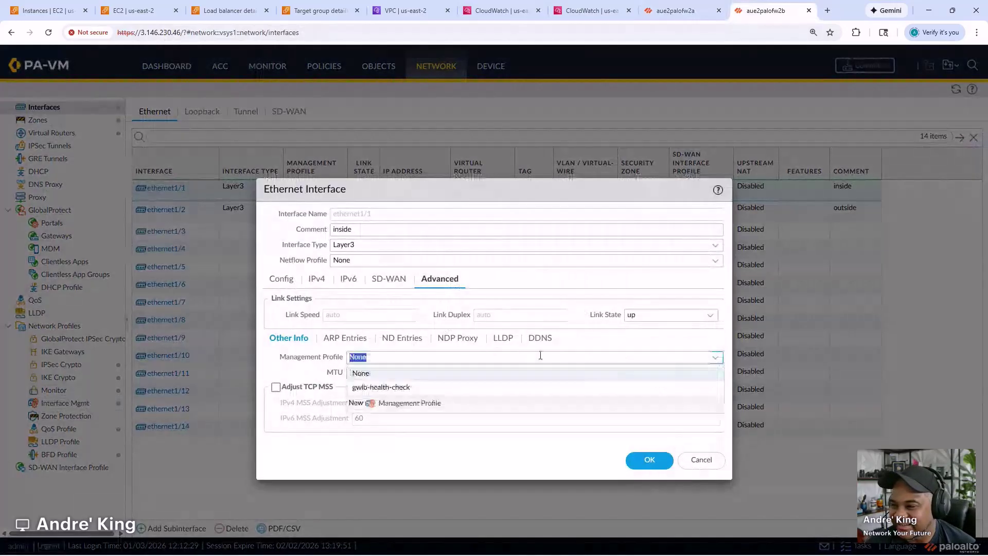
left_click(411, 387)
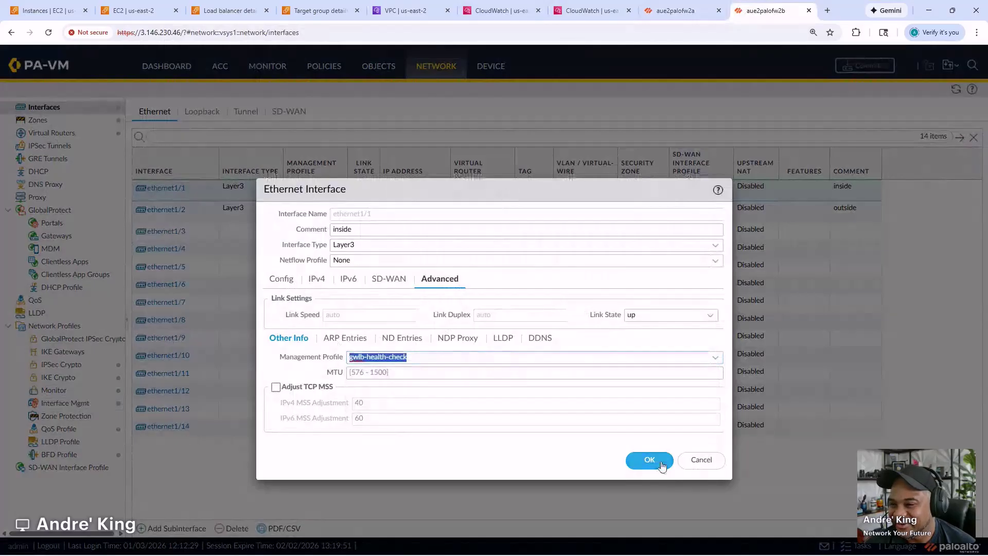
left_click(657, 461)
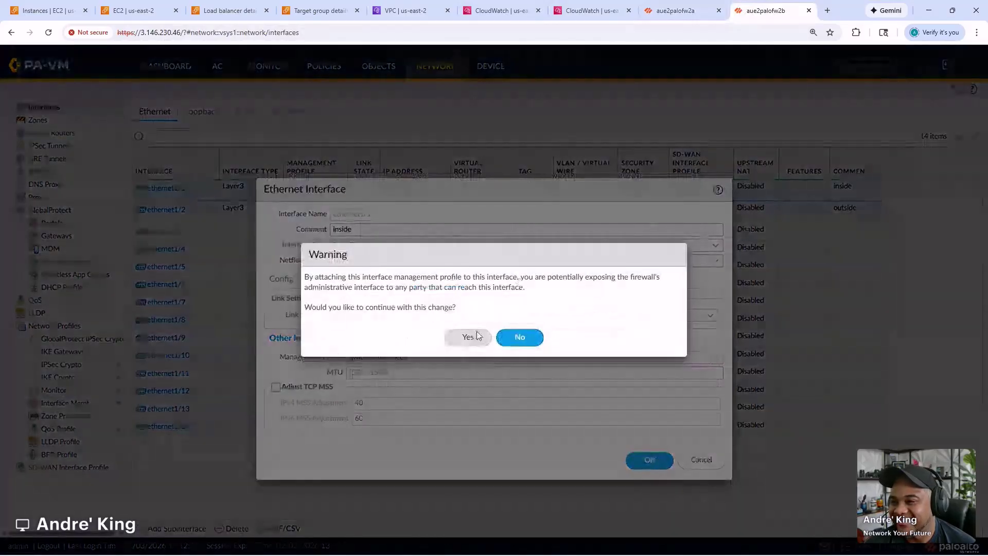
left_click(470, 337)
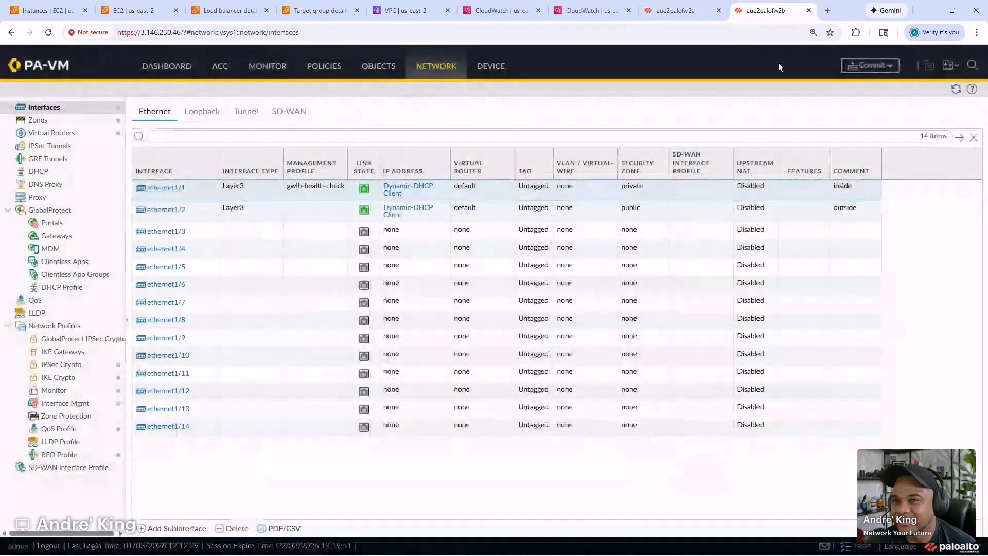
- Commit the gwlb-health-check change on aue2palofw2b, then refresh CloudWatch Log groups (gwlb-poc, testtest)
left_click(870, 66)
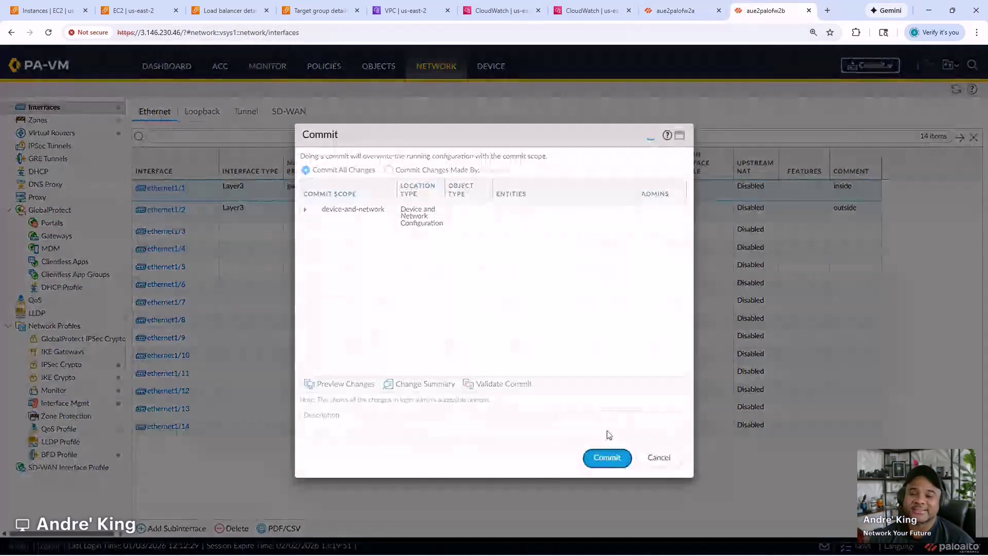
left_click(608, 455)
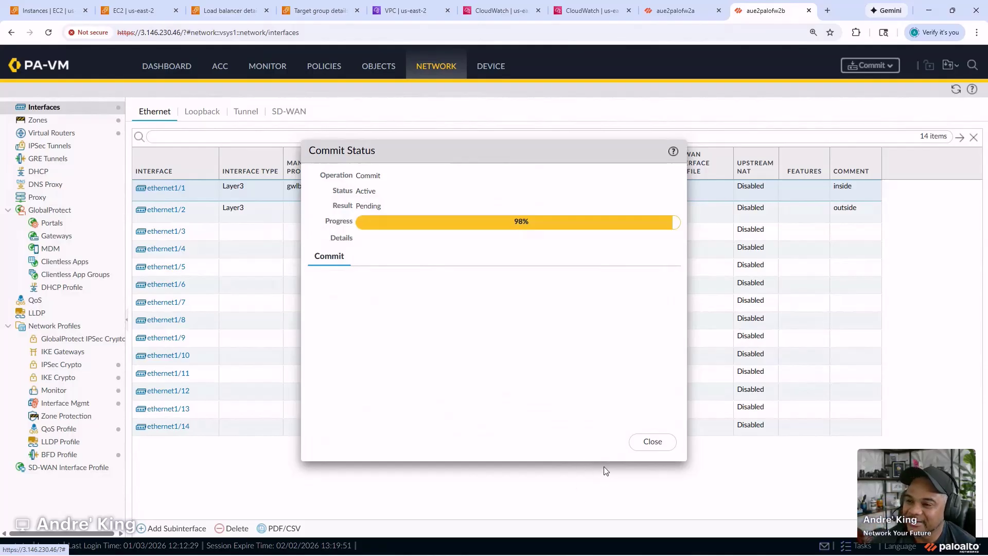
left_click(652, 444)
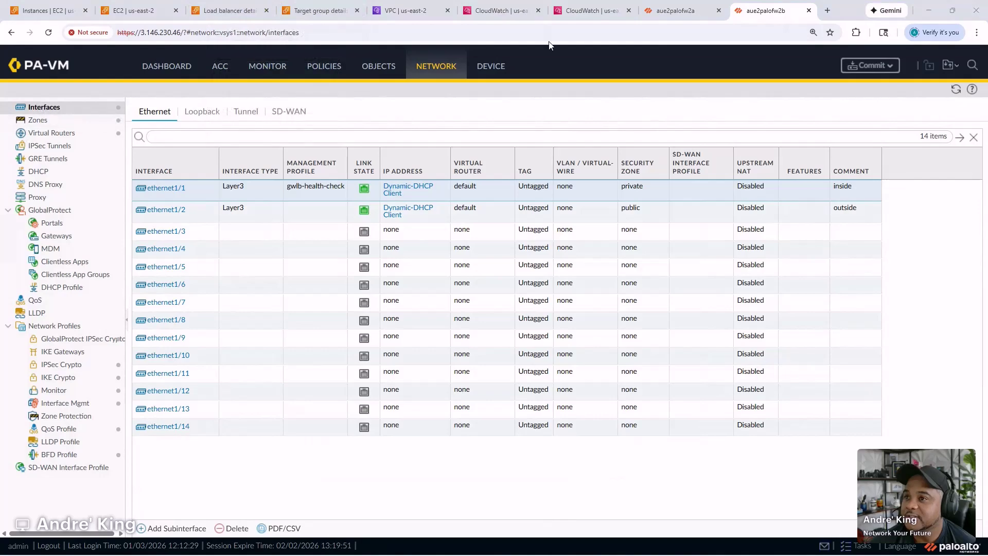
left_click(578, 12)
left_click(653, 157)
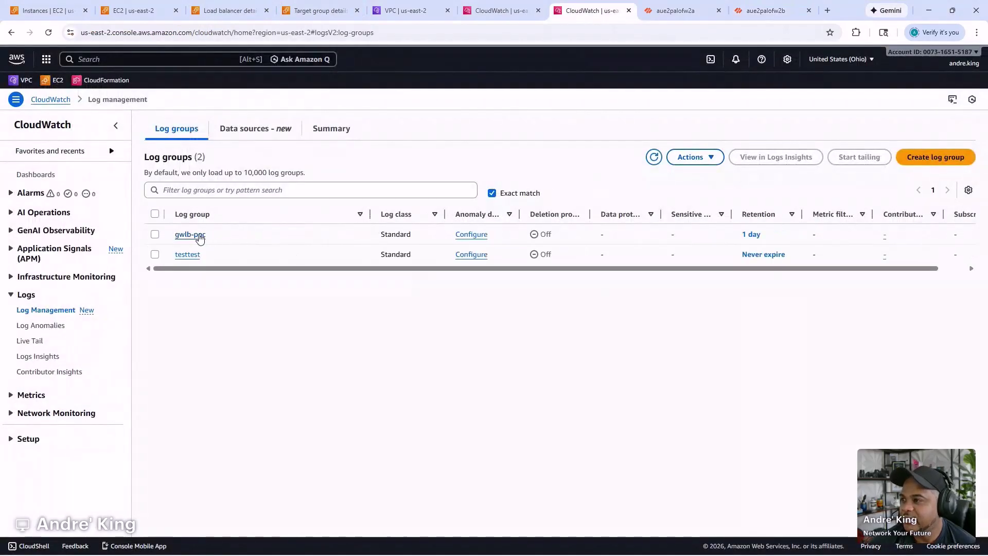
- Open the gwlb-poc log group and refresh its log streams three times; none appear
left_click(190, 234)
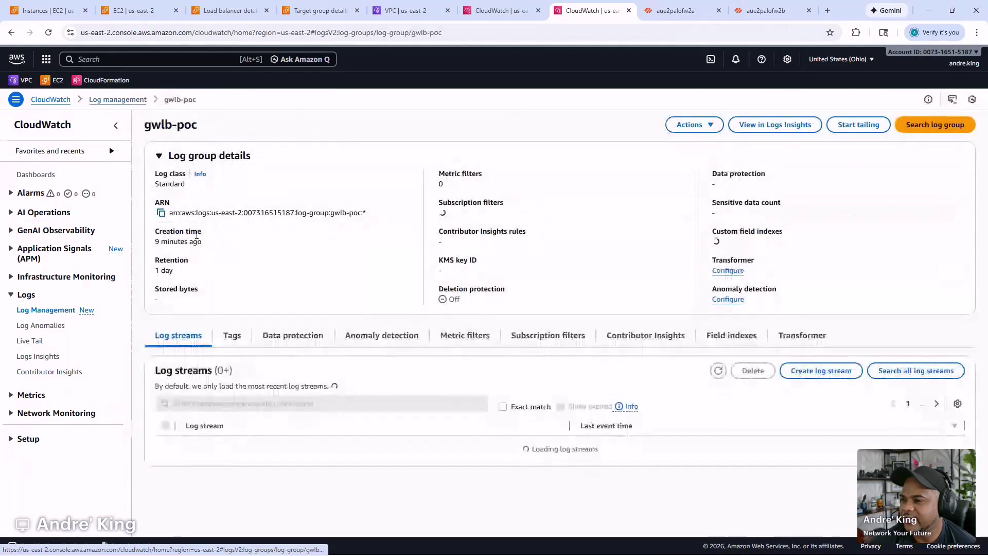
left_click(719, 371)
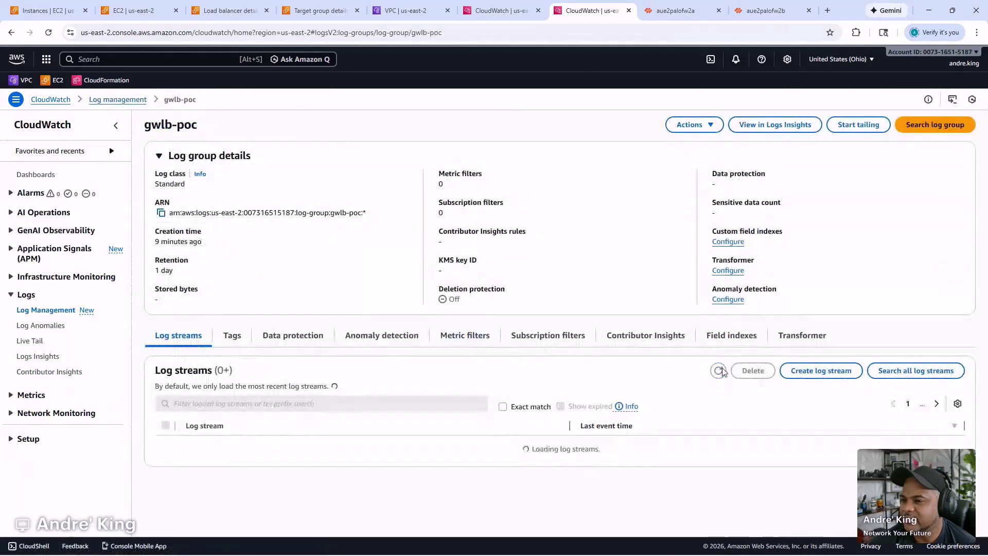
left_click(723, 373)
left_click(723, 373)
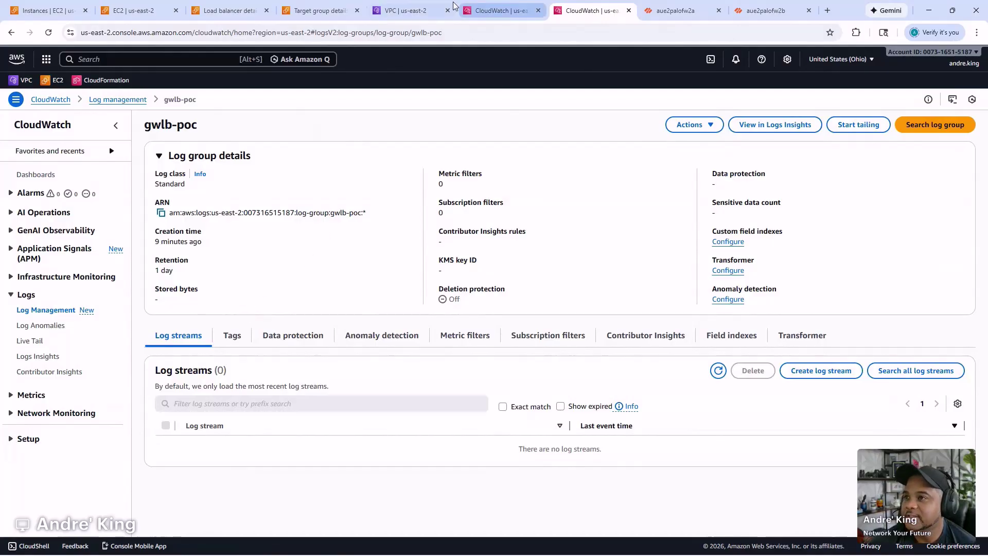
- Check flow logs for the Security, Test and Prod VPCs, then return to palo-gwlb-tg
left_click(434, 8)
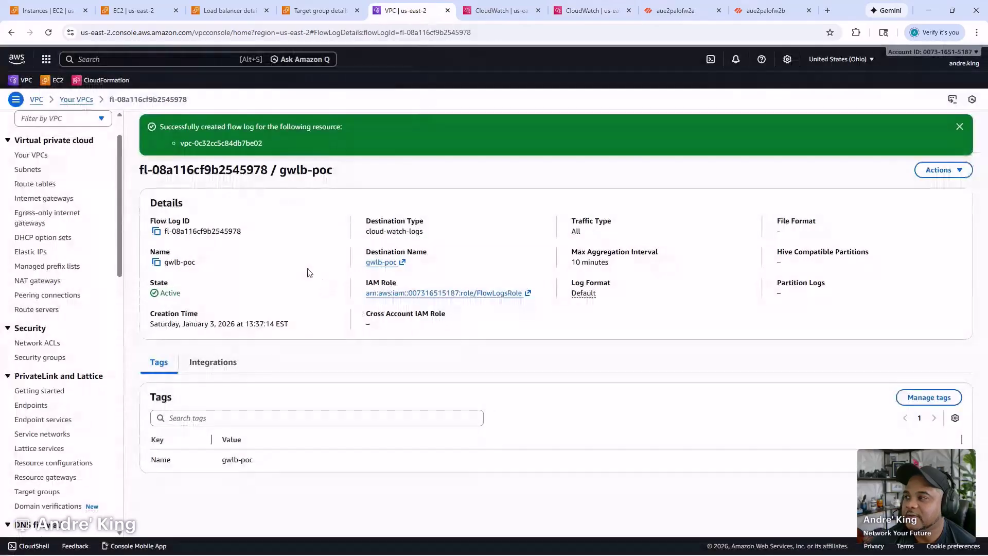
left_click(32, 154)
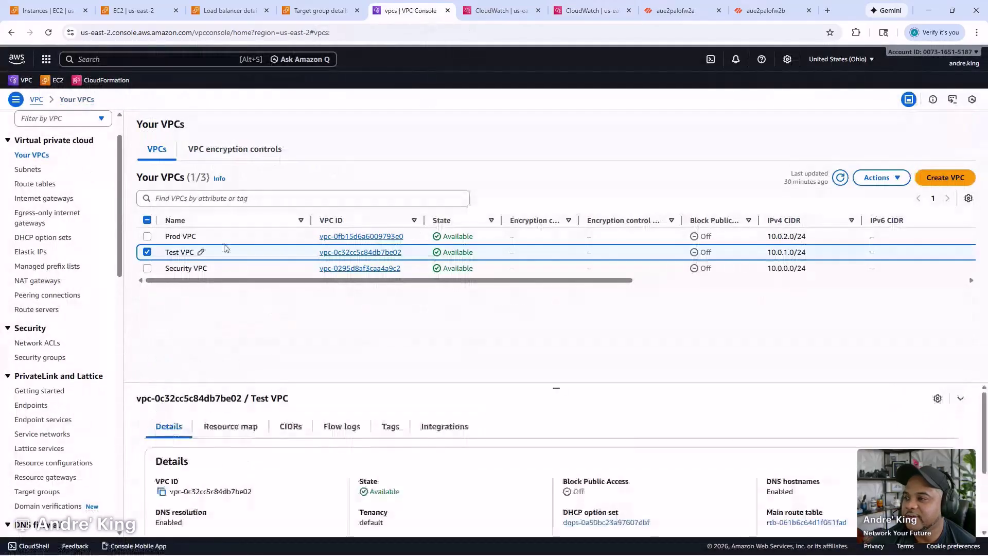
left_click(251, 269)
left_click(359, 427)
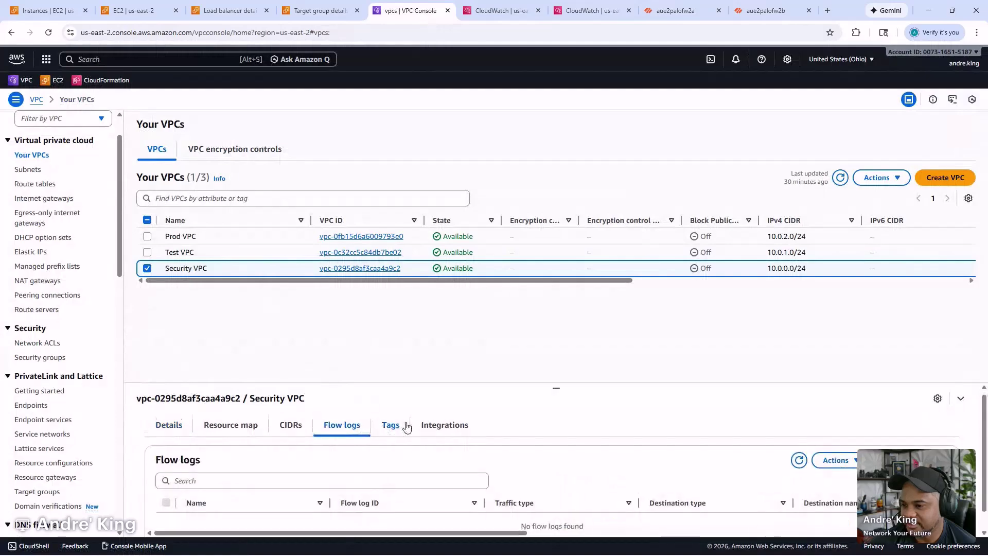
left_click(247, 252)
left_click(247, 236)
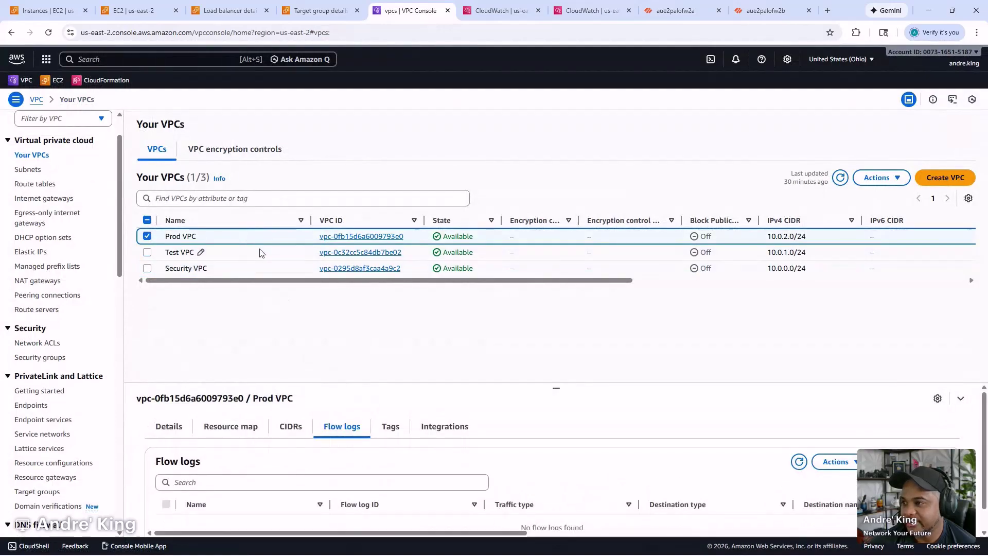
left_click(258, 252)
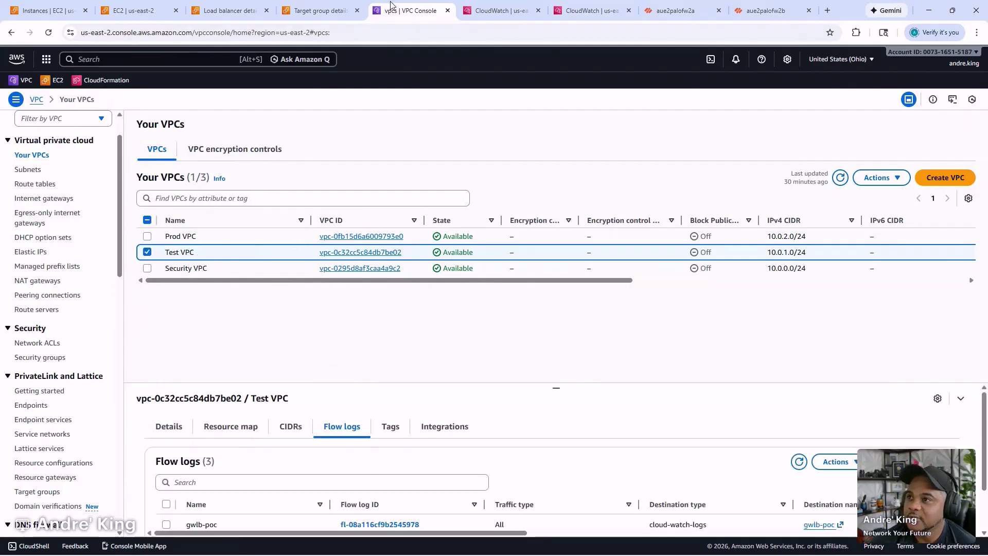
left_click(319, 10)
scroll(593, 178, "up", 2)
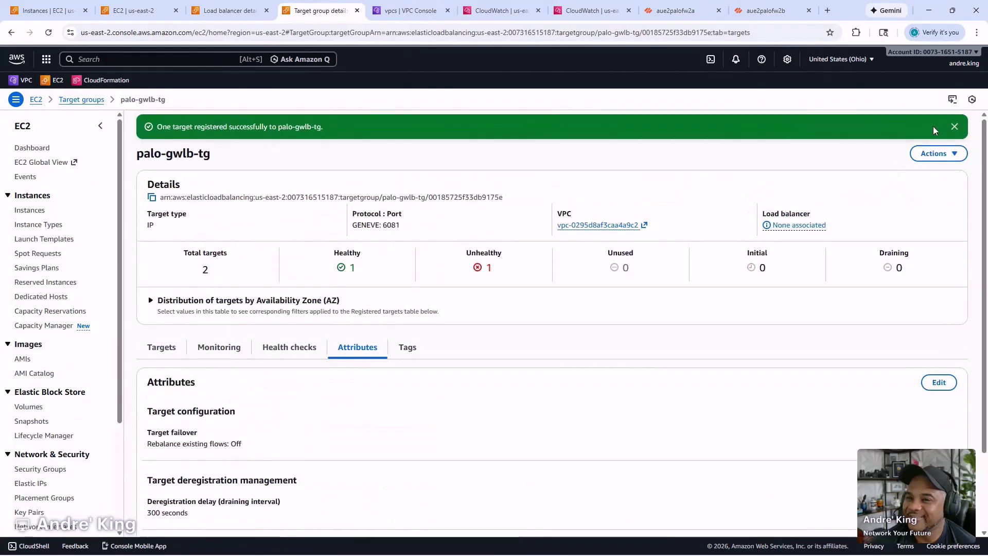
- Dismiss the success banner and refresh palo-gwlb-tg's targets: 10.0.0.150 and 10.0.0.20 both Healthy
left_click(954, 126)
scroll(441, 330, "down", 2)
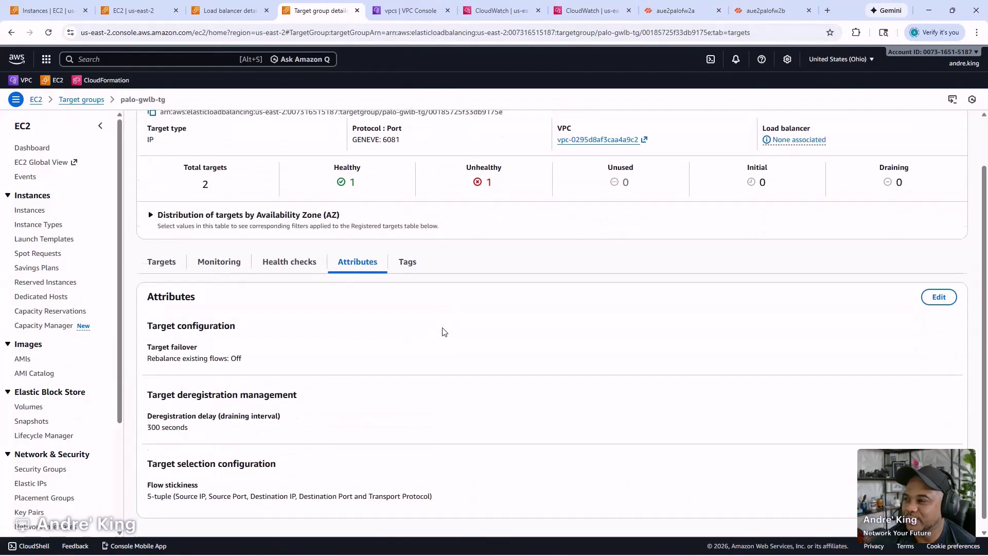
scroll(442, 337, "up", 2)
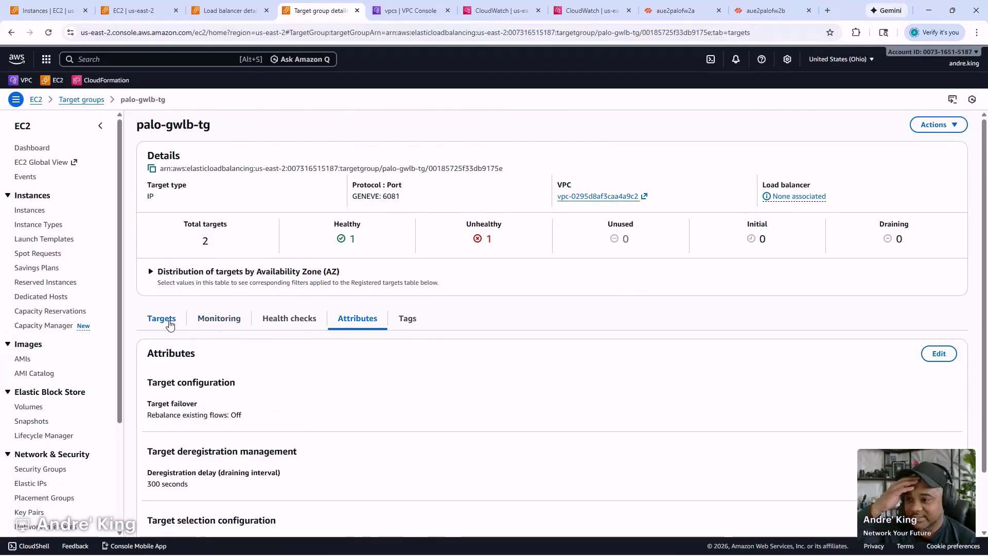
left_click(167, 321)
left_click(806, 354)
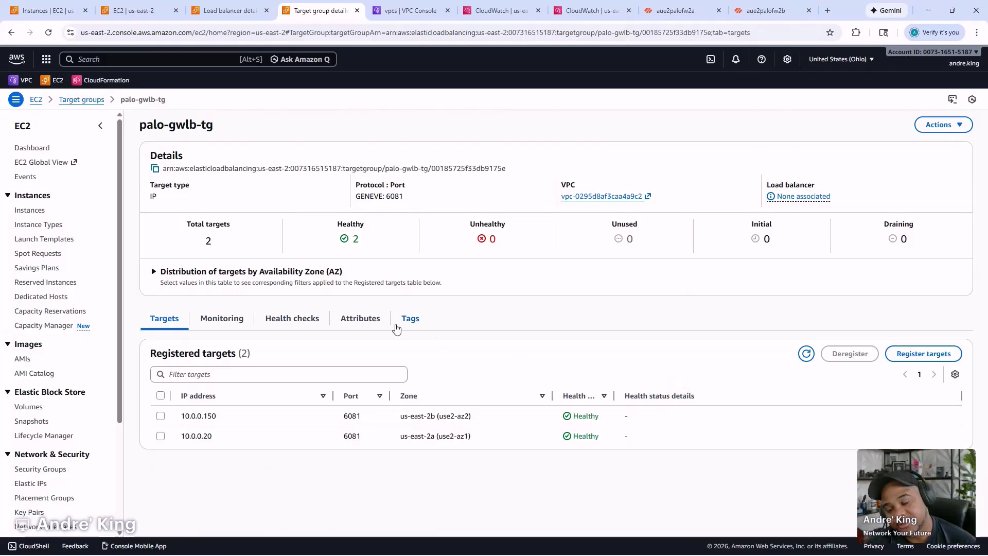
- Bring the terminal forward and recall the ping to 10.0.2.150 from history
key("alt+Tab")
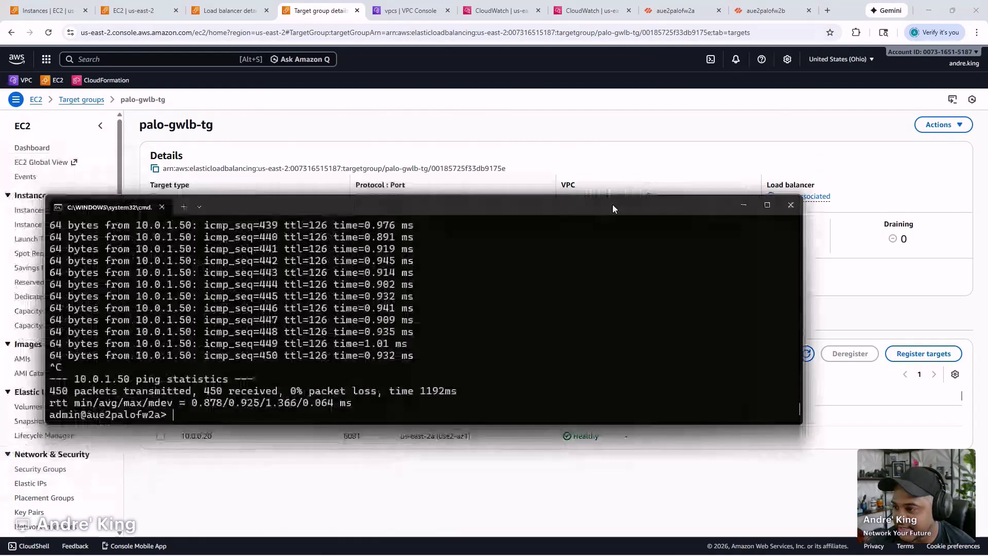
left_click_drag(612, 208, 655, 208)
key("Up")
key("Up")
key("Down")
key("BackSpace")
key("BackSpace")
key("BackSpace")
key("BackSpace")
type("2.150")
key("Up")
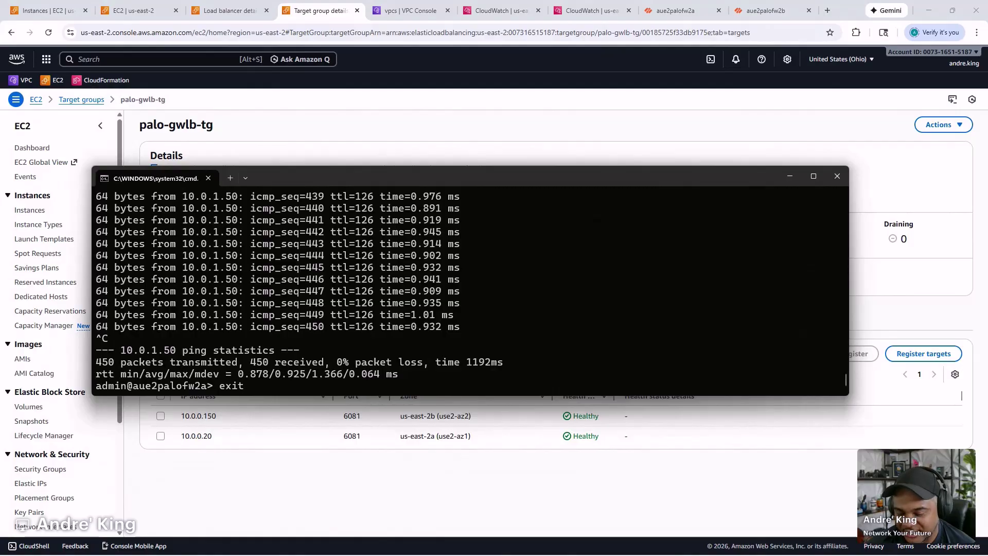
key("Down")
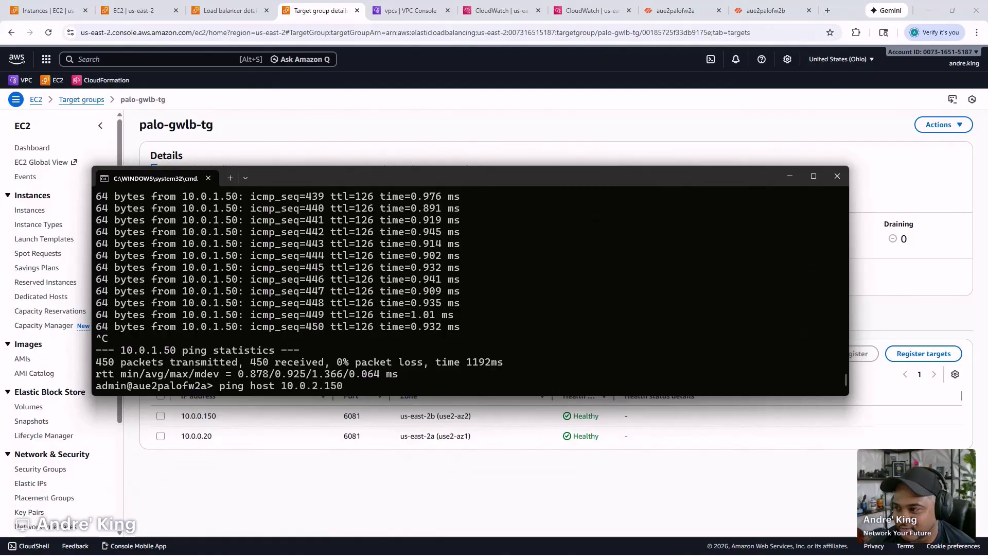
- Clear the prompt and enter exit to end the aue2palofw2a firewall session
key("Up")
key("Up")
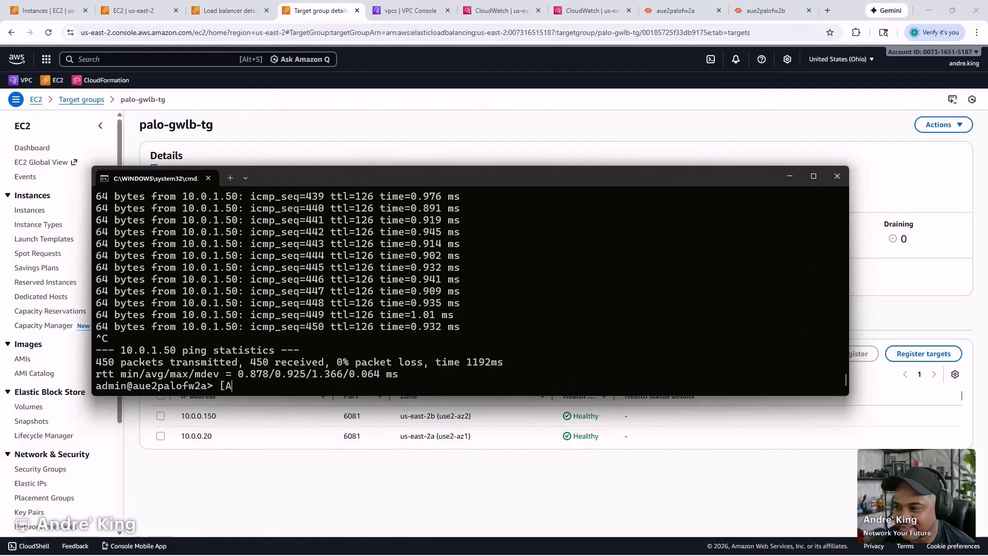
key("Up")
key("Up")
key("Up")
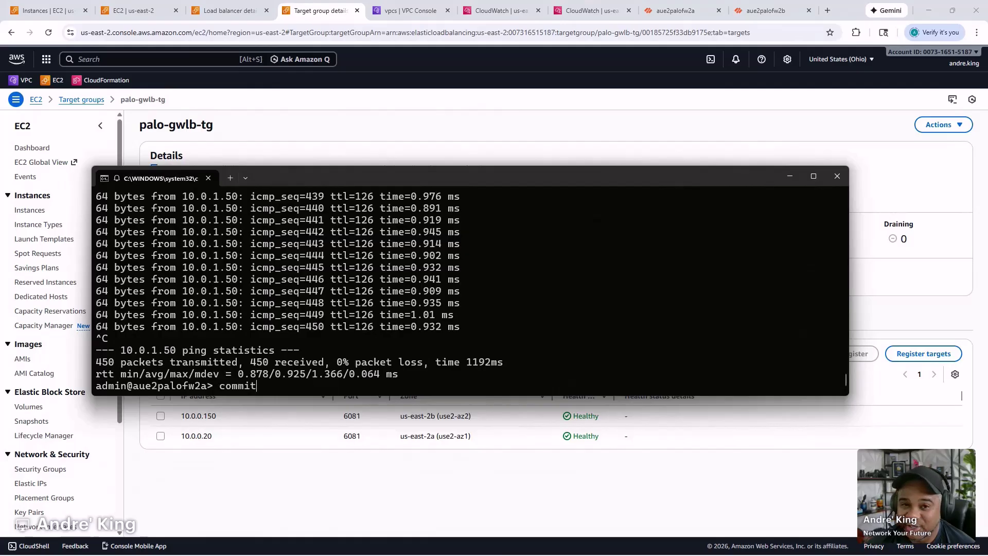
key("Up")
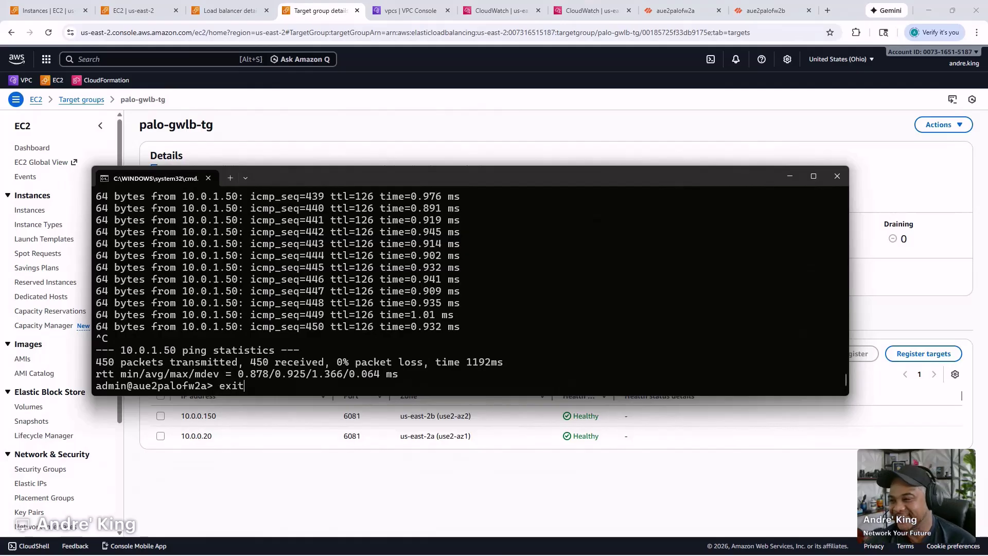
key("Up")
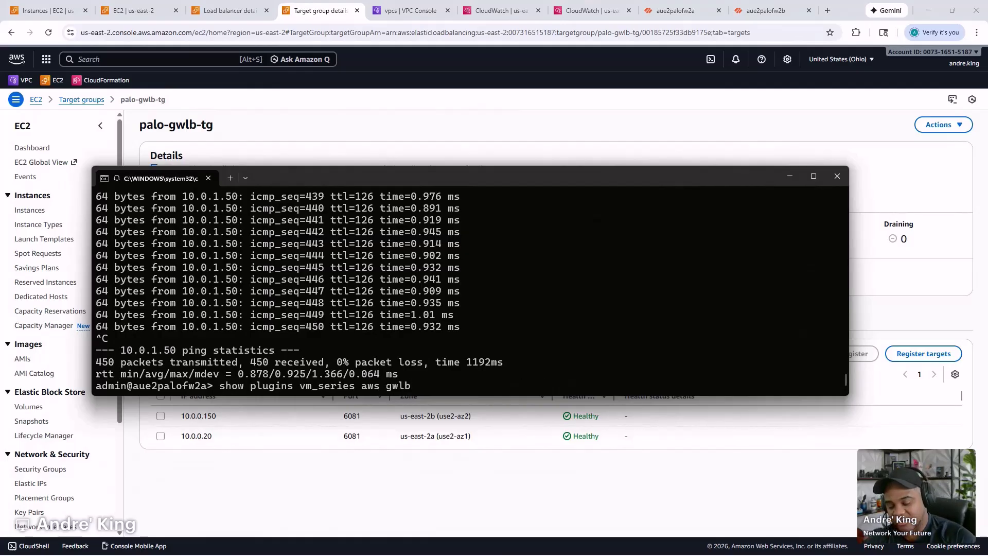
key("Up")
key("Up")
key("Up")
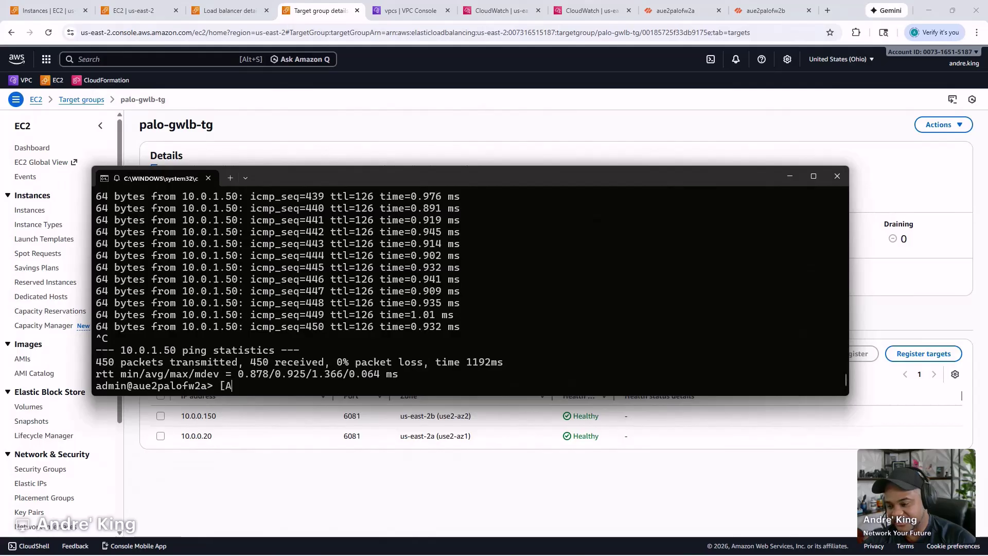
key("BackSpace")
key("BackSpace")
type("exit")
- Rerun ssh -i aue2testlinux2a.pem -p 2222 to the test Linux host; it times out
key("Up")
key("Down")
key("Up")
key("Down")
key("Up")
key("Up")
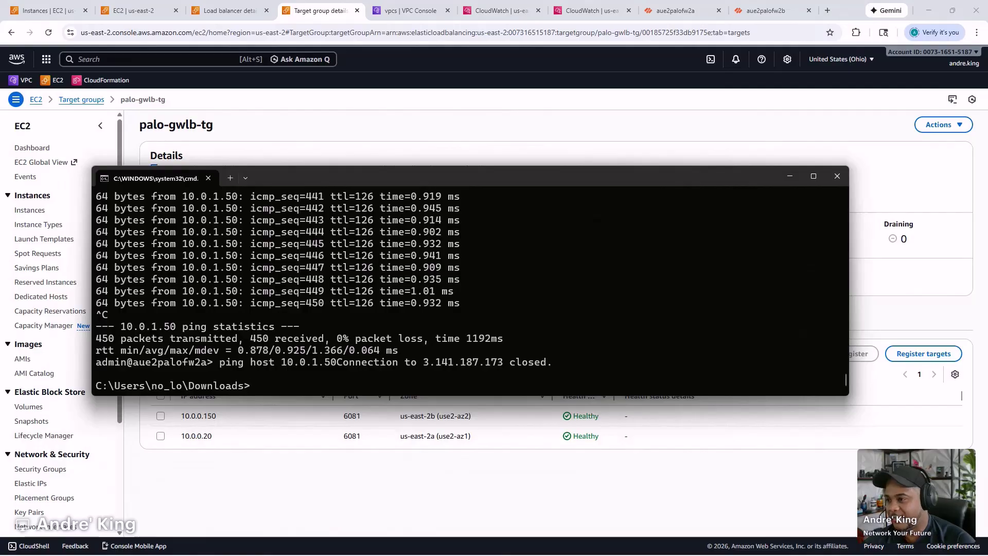
key("Up")
key("Up")
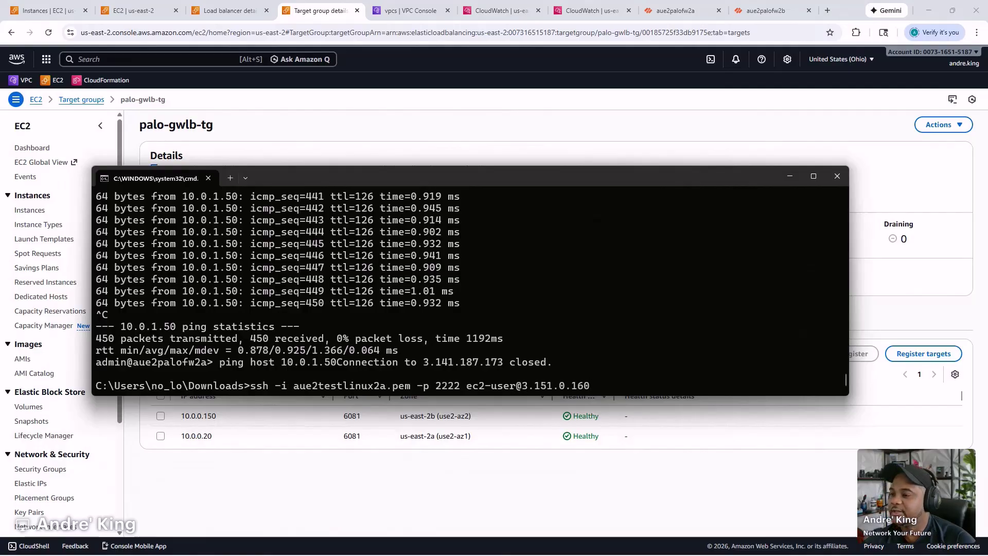
key("Return")
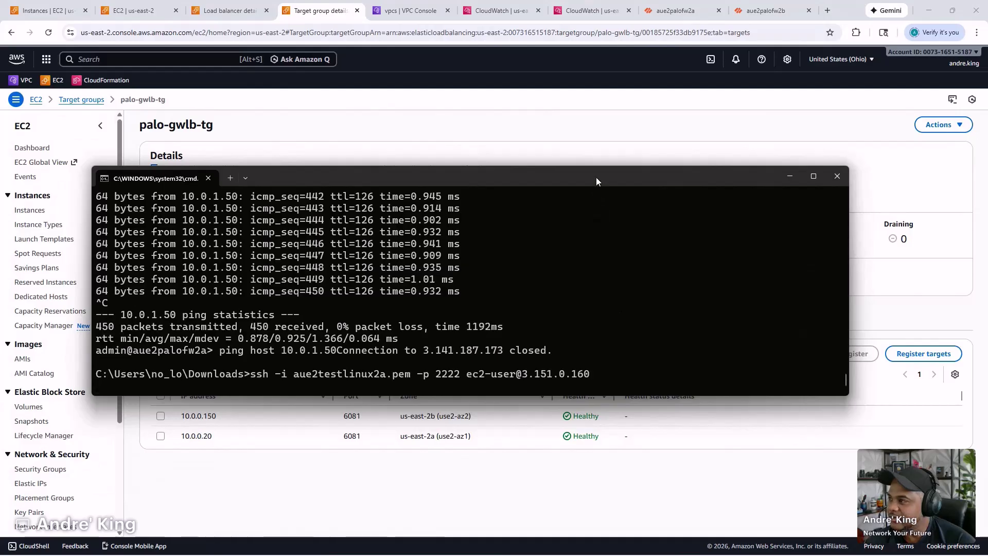
left_click_drag(326, 178, 251, 56)
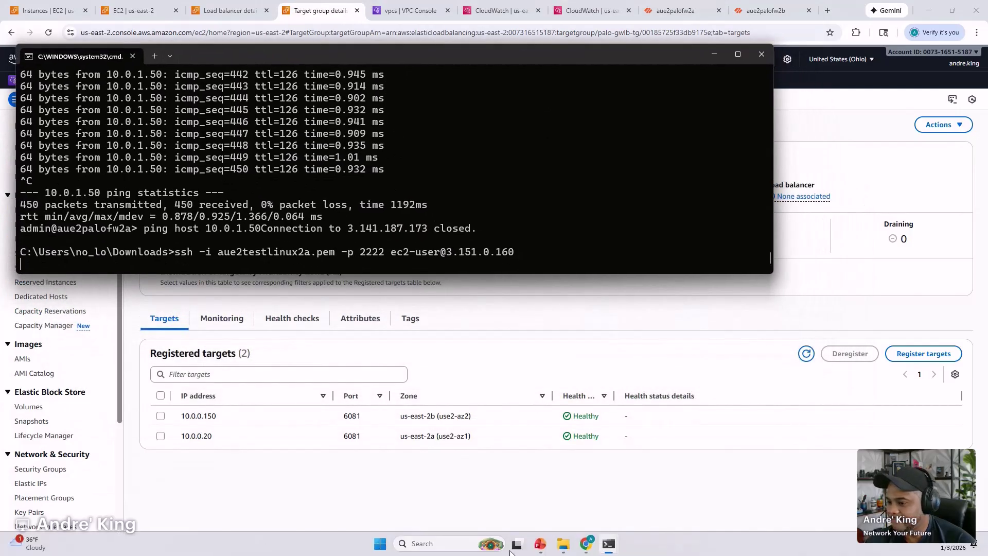
mouse_move(610, 545)
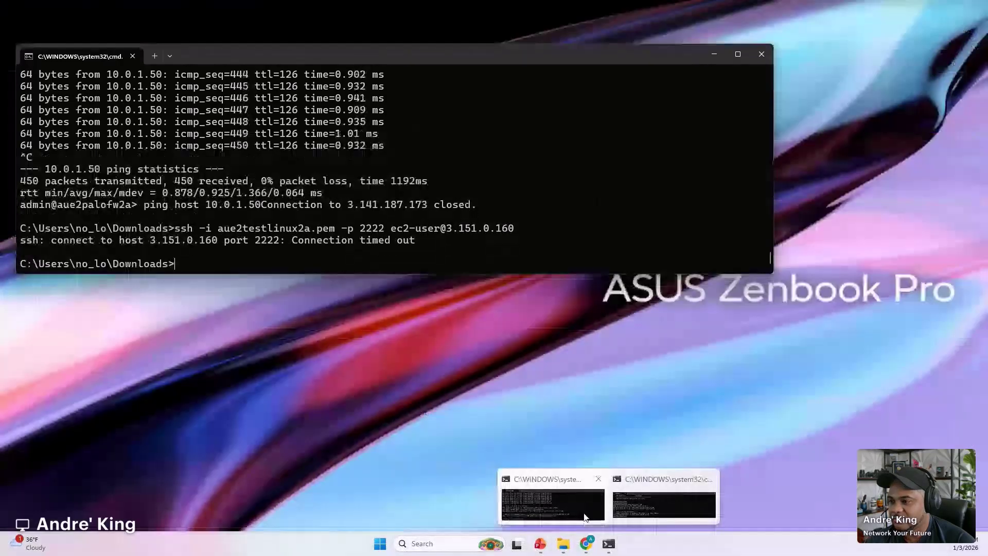
- Exit the aue2palofw2b firewall session in the second Command Prompt window
left_click(642, 509)
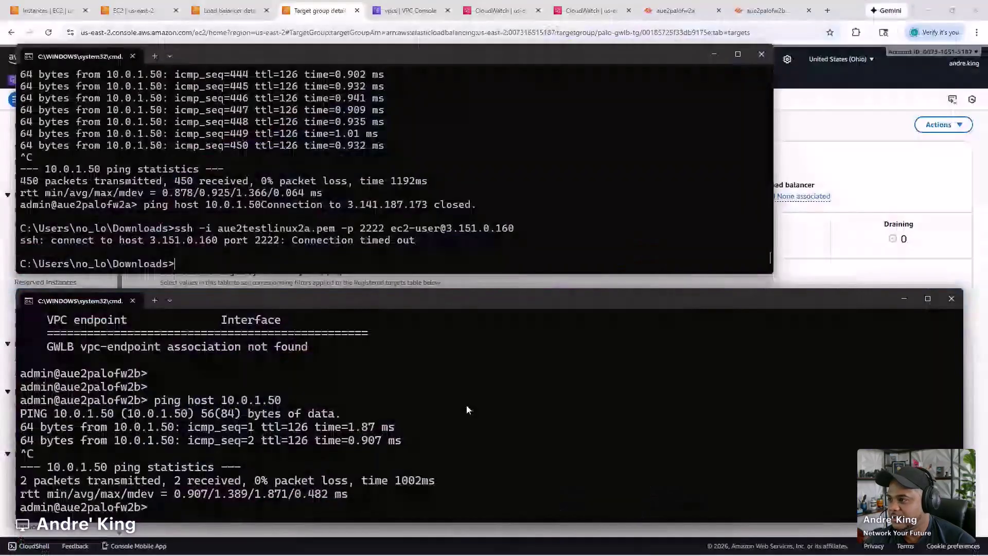
type("ssh -")
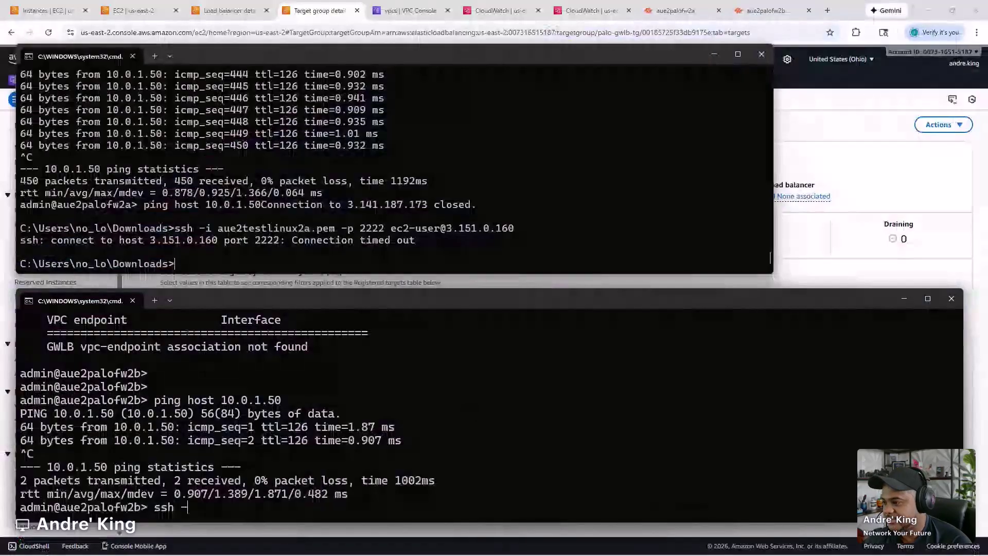
key("BackSpace")
key("BackSpace")
key("BackSpace")
key("BackSpace")
key("BackSpace")
type("exit")
key("Return")
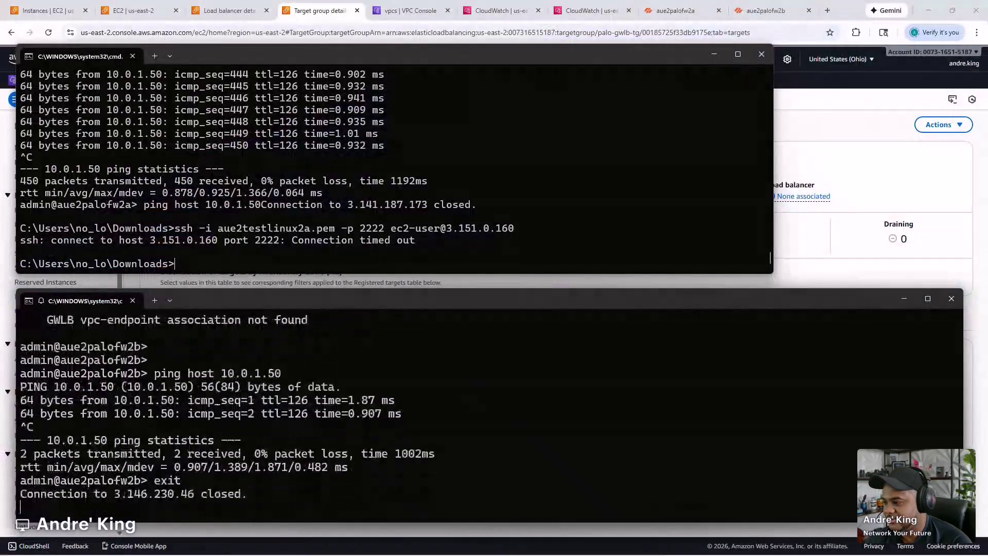
type("ssh -i aue")
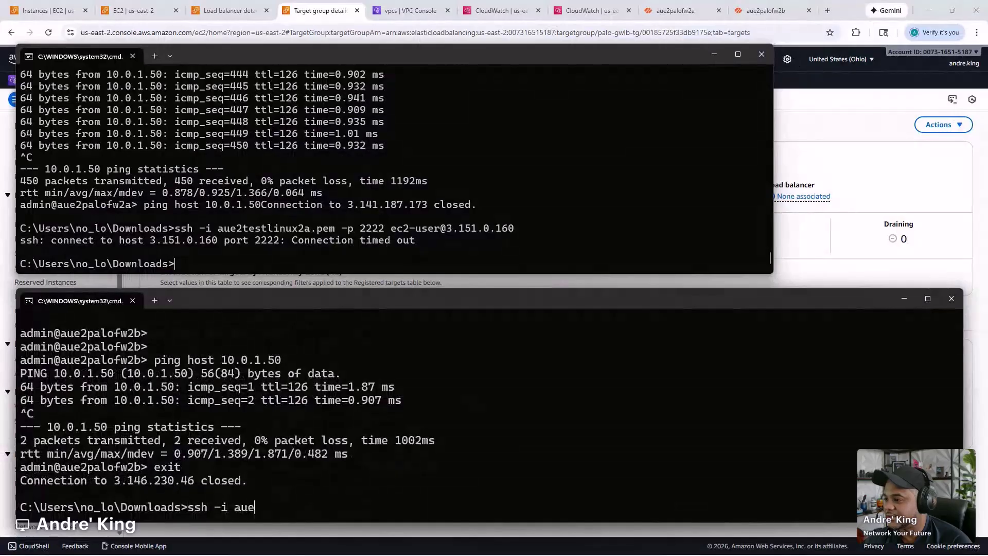
key("Tab")
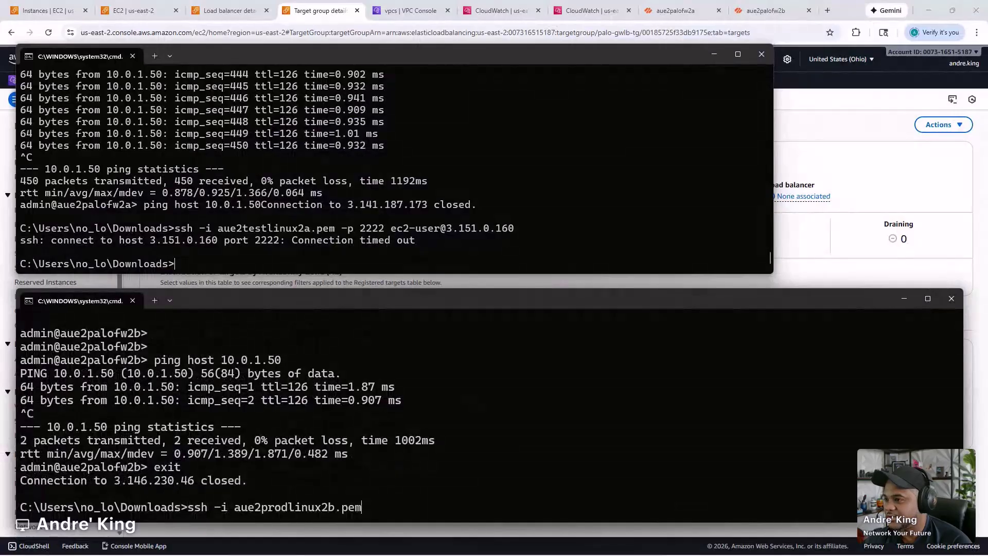
type("-p 2223 ec2-user@")
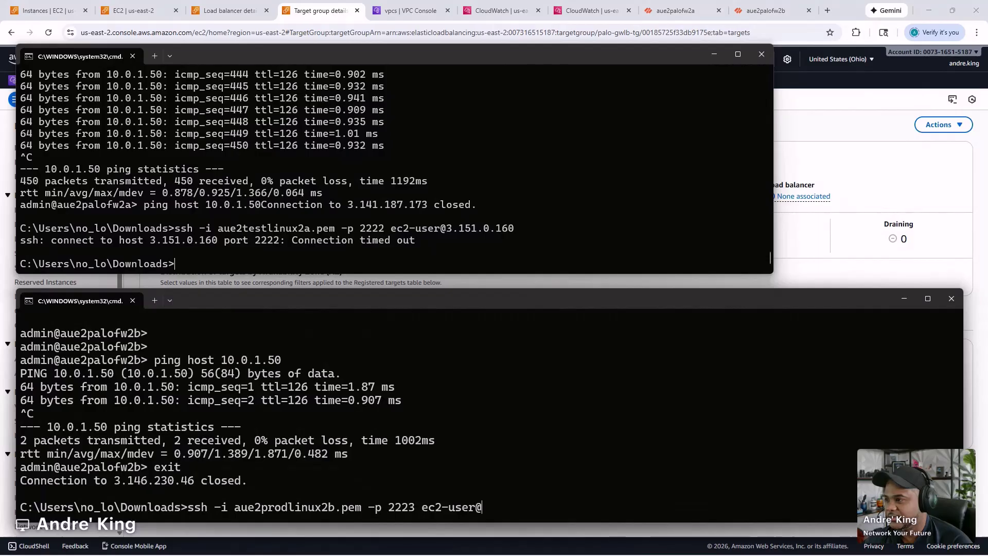
type("18.218.57.53")
key("Return")
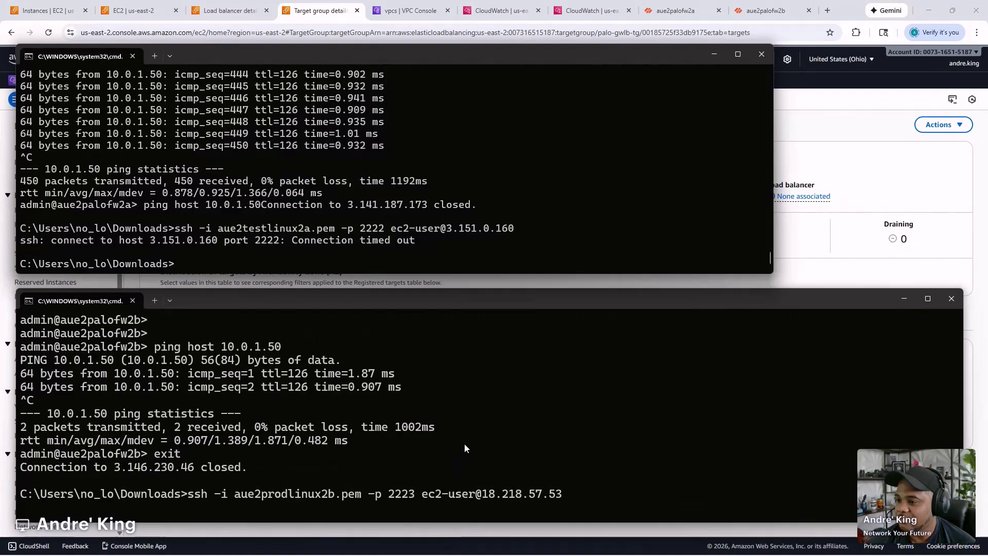
left_click_drag(405, 300, 0, 187)
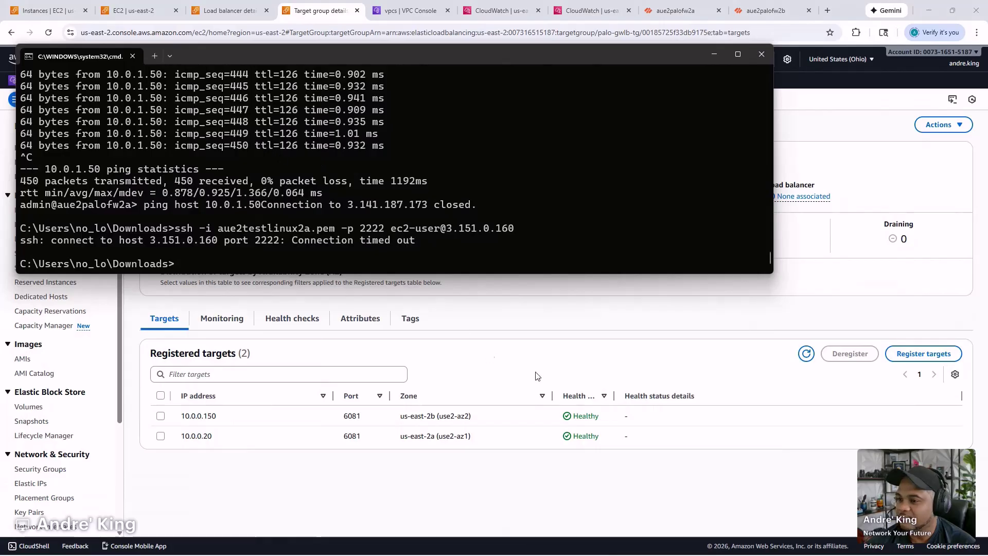
- Refresh the gwlb-poc log streams in CloudWatch, still empty, then return to the VPC console
left_click(578, 346)
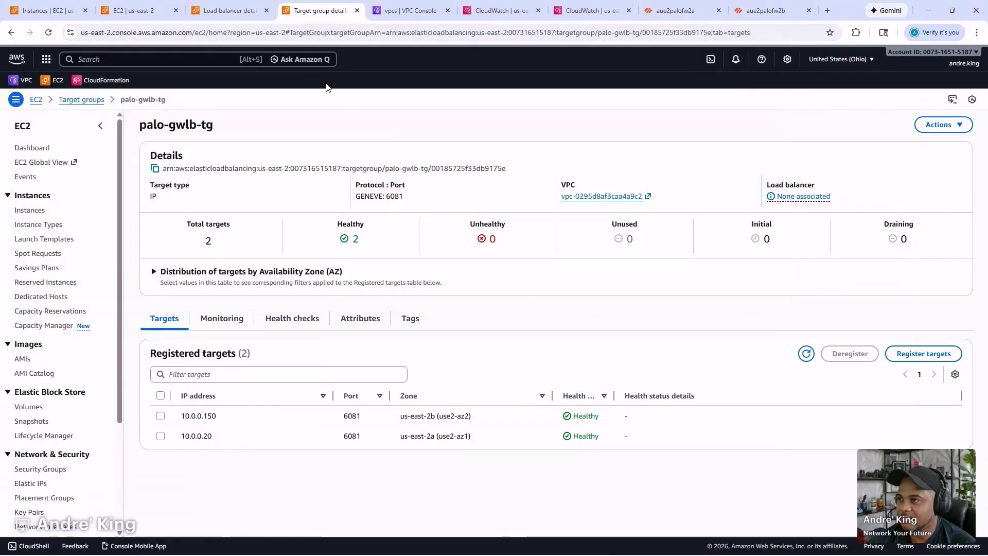
left_click(410, 10)
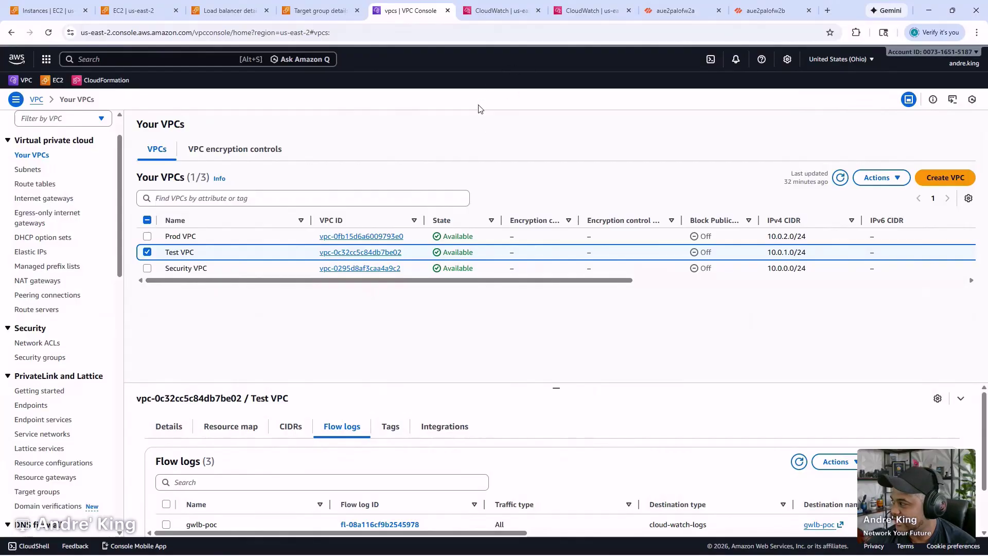
left_click(340, 10)
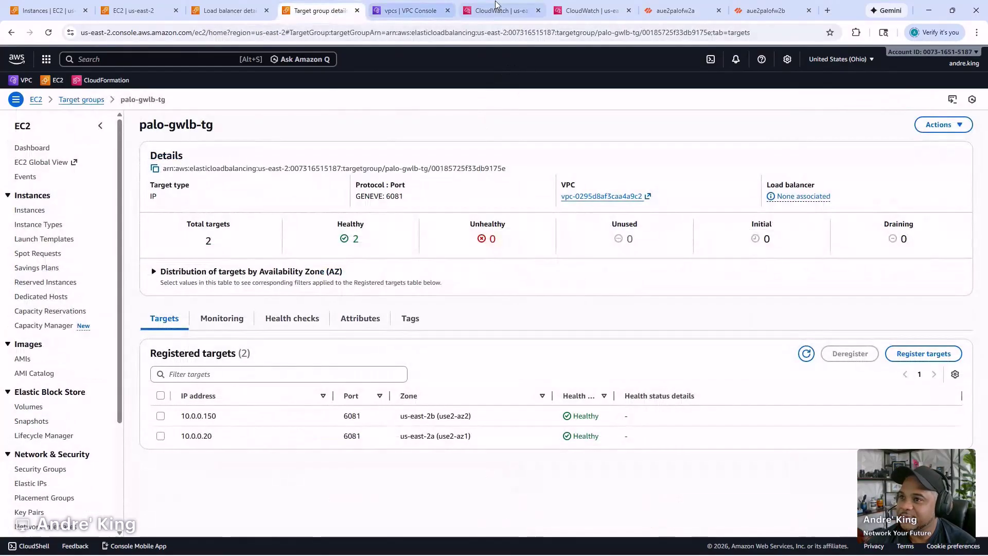
left_click(580, 10)
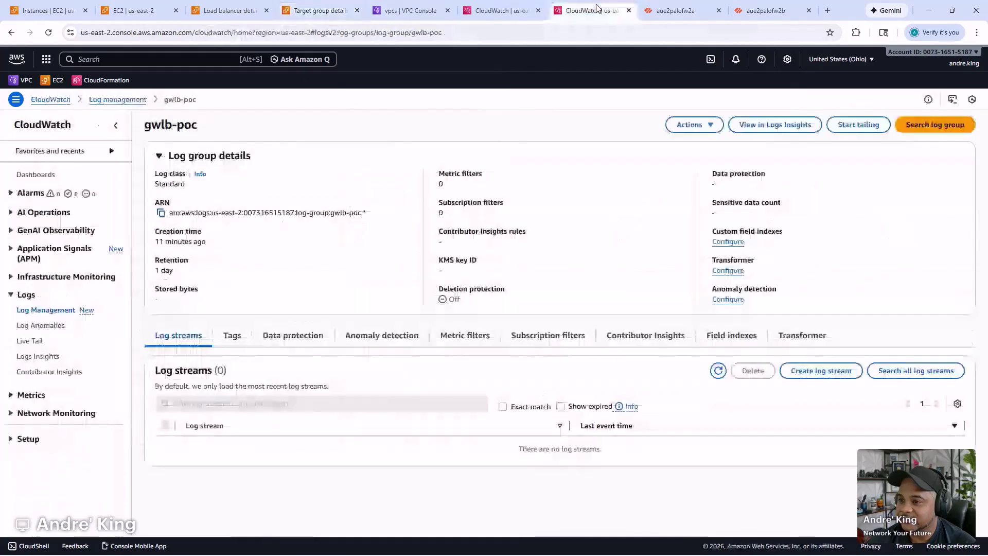
left_click(719, 371)
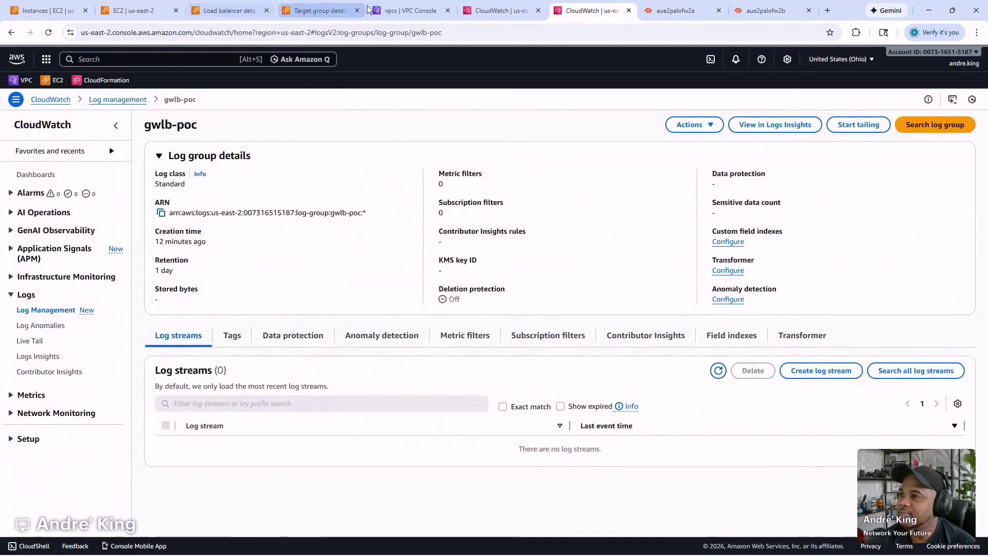
left_click(381, 12)
- Go to Transit gateway route tables and select security-tgw-rt
left_click(46, 184)
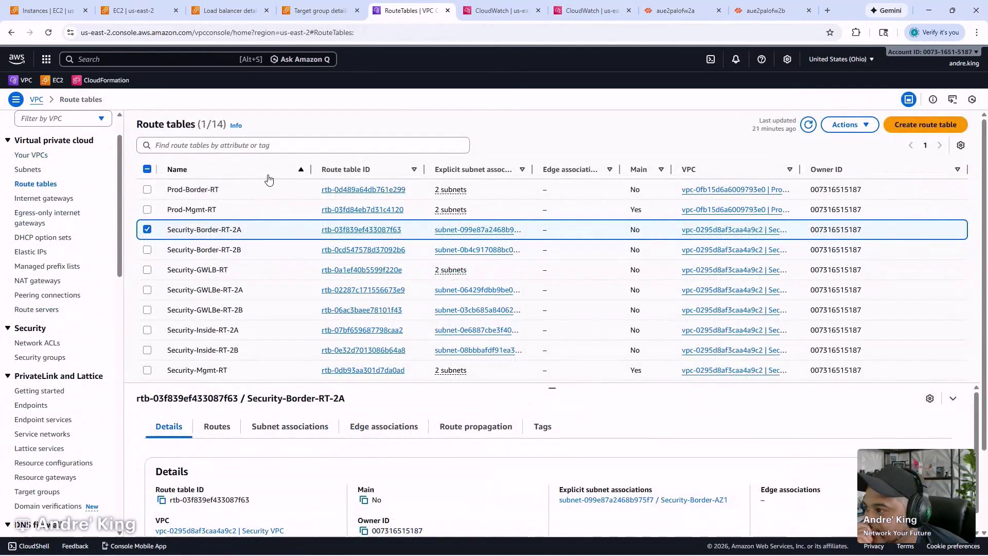
scroll(81, 308, "down", 7)
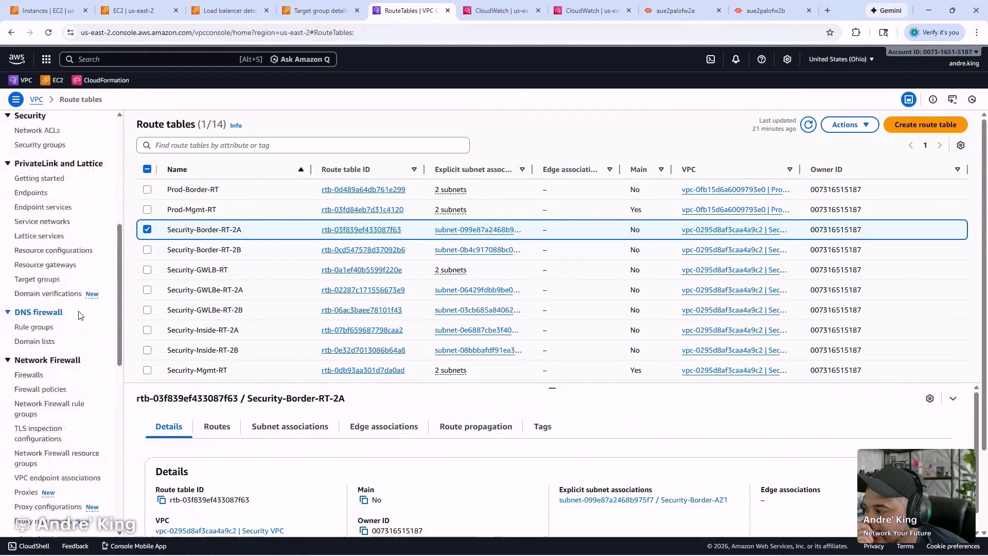
scroll(78, 378, "down", 4)
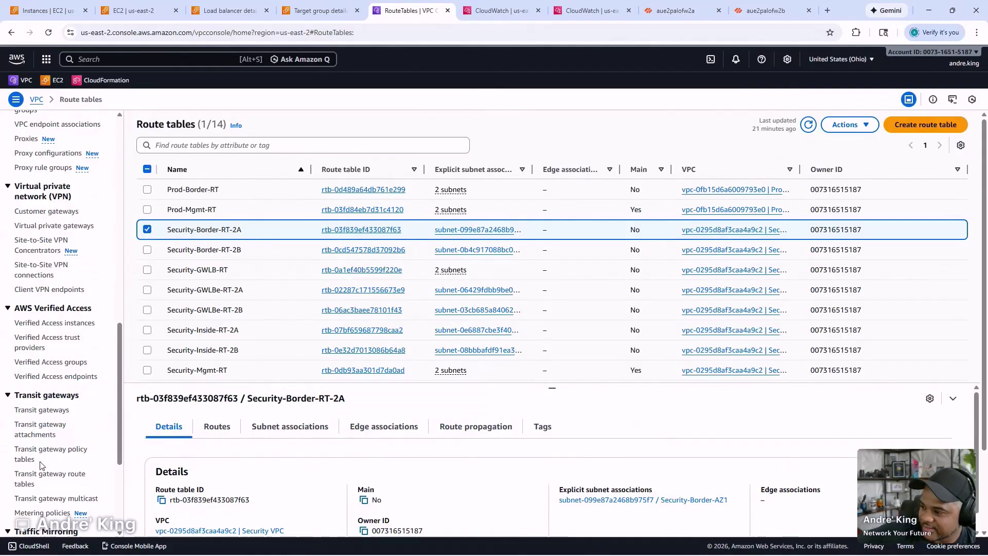
left_click(46, 485)
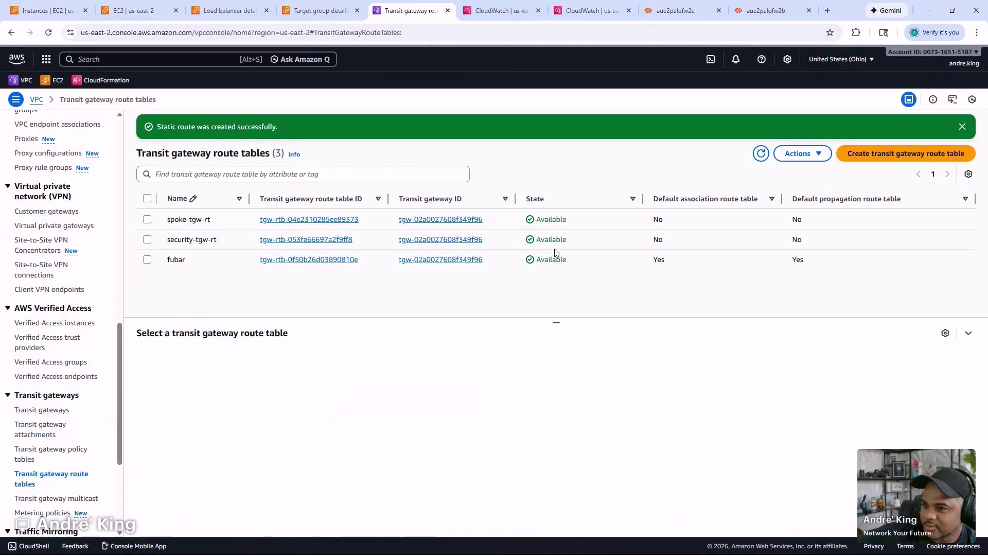
left_click(586, 240)
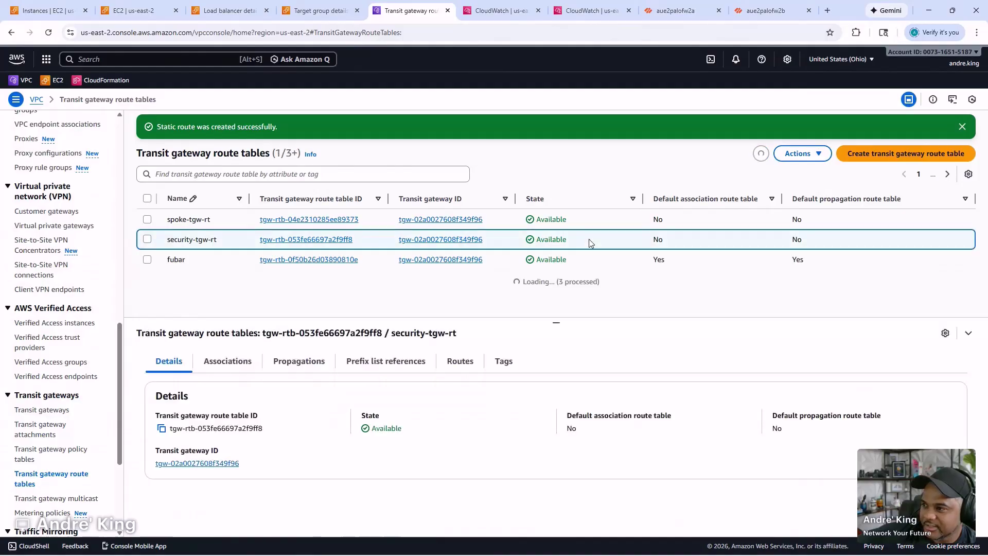
- Attempt to delete the fubar route table, confirming with 'delete'
left_click(221, 261)
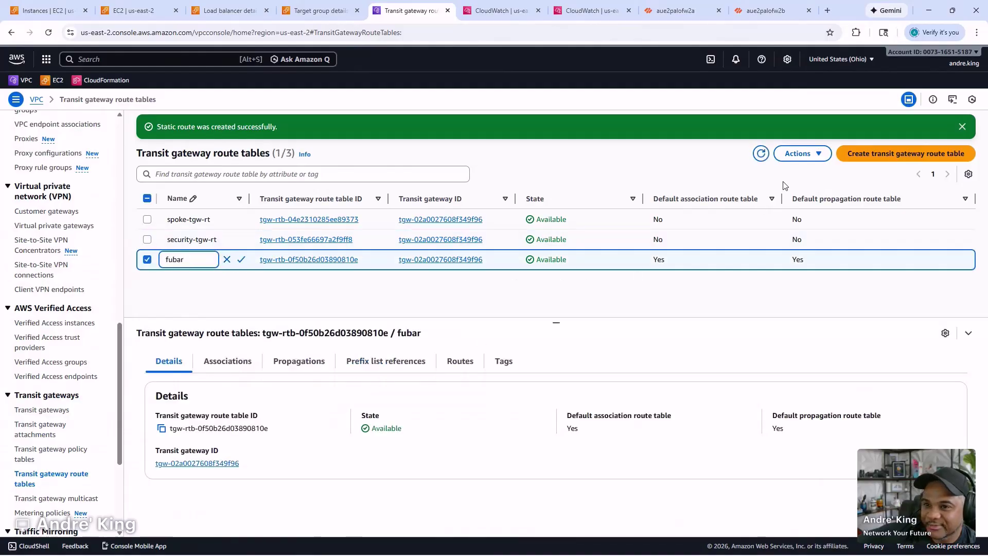
left_click(792, 156)
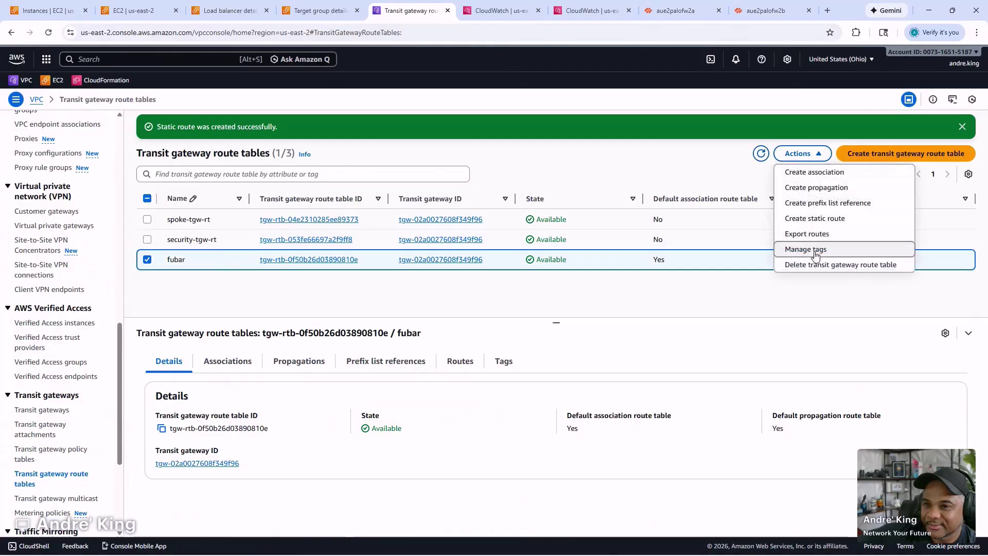
left_click(815, 265)
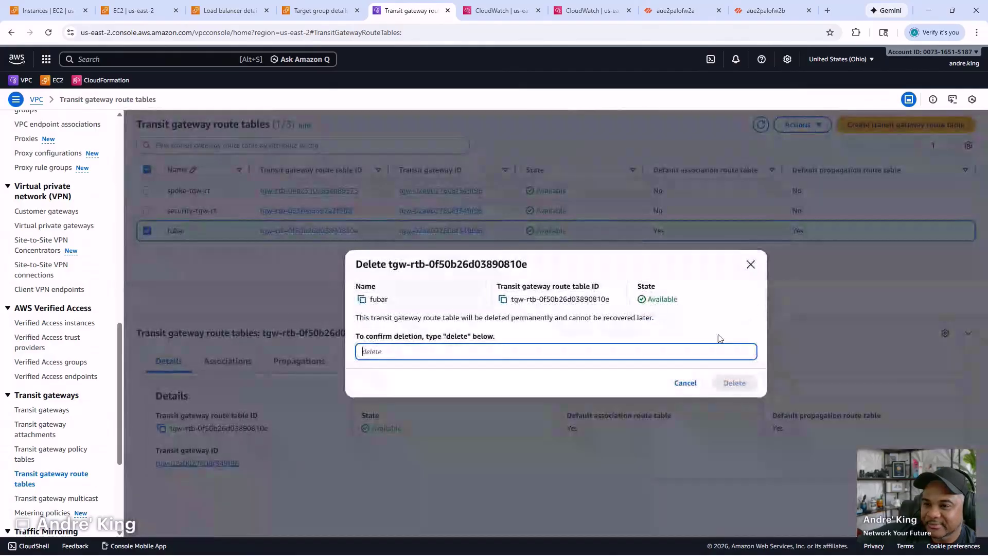
type("delete")
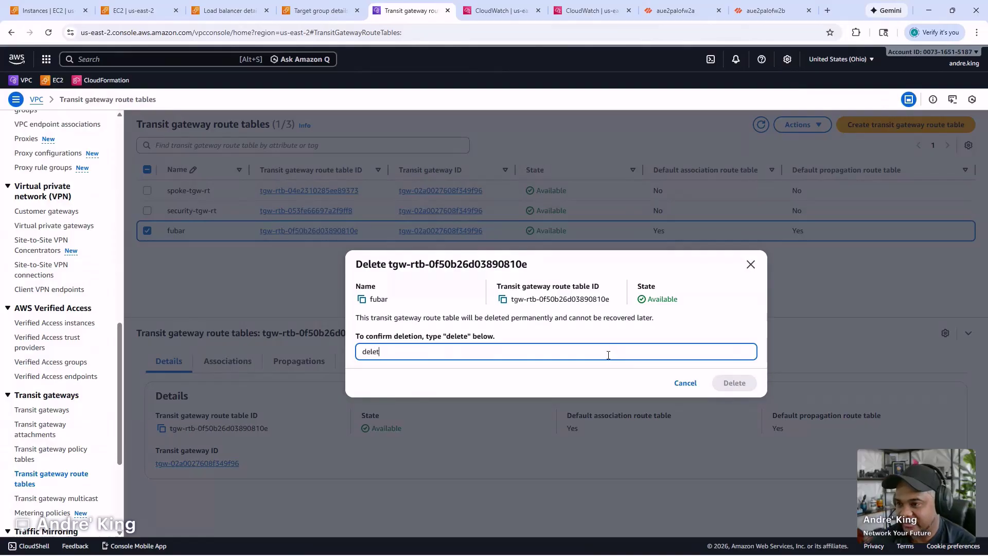
key("Return")
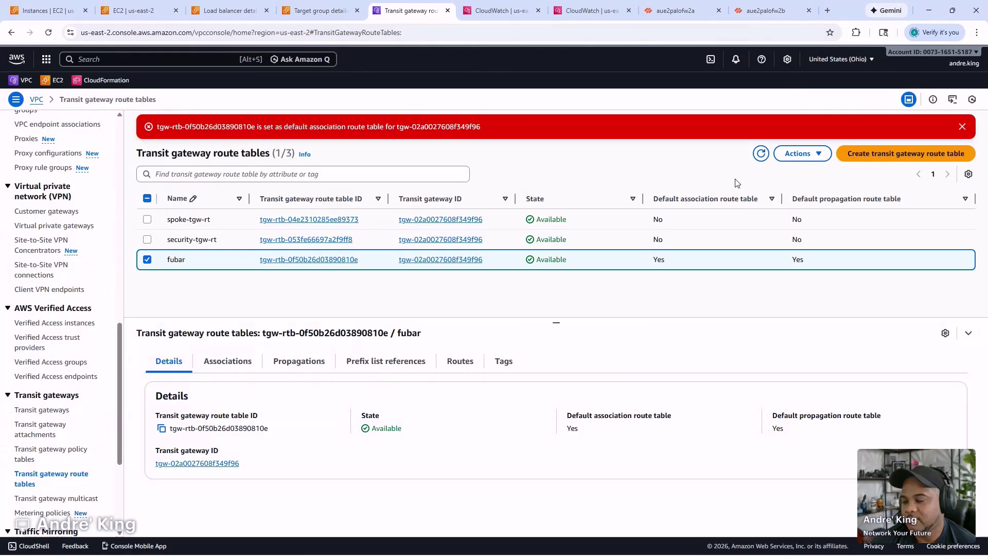
- Review security-tgw-rt's associations, propagations, prefix list references and routes
left_click(709, 242)
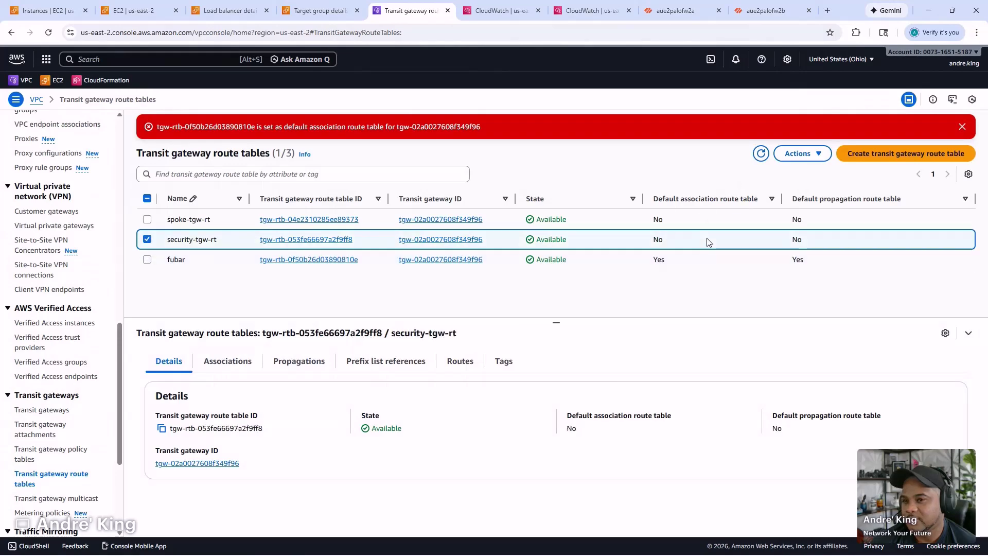
left_click(798, 153)
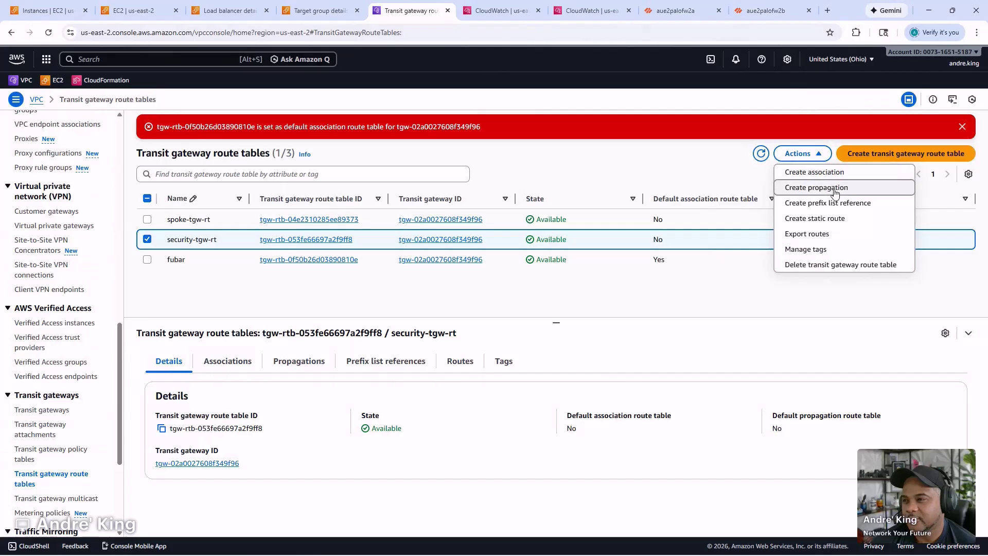
left_click(652, 298)
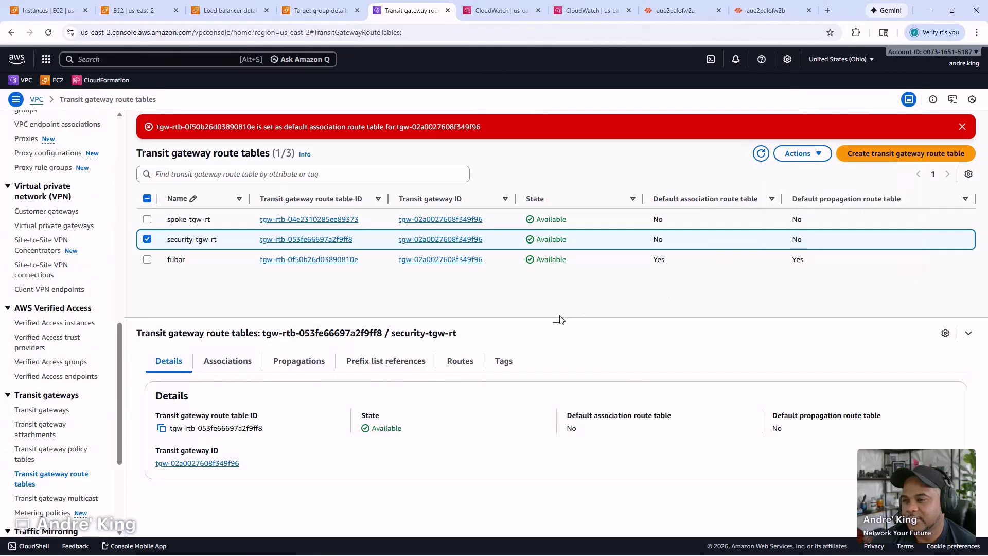
left_click(222, 367)
left_click(295, 366)
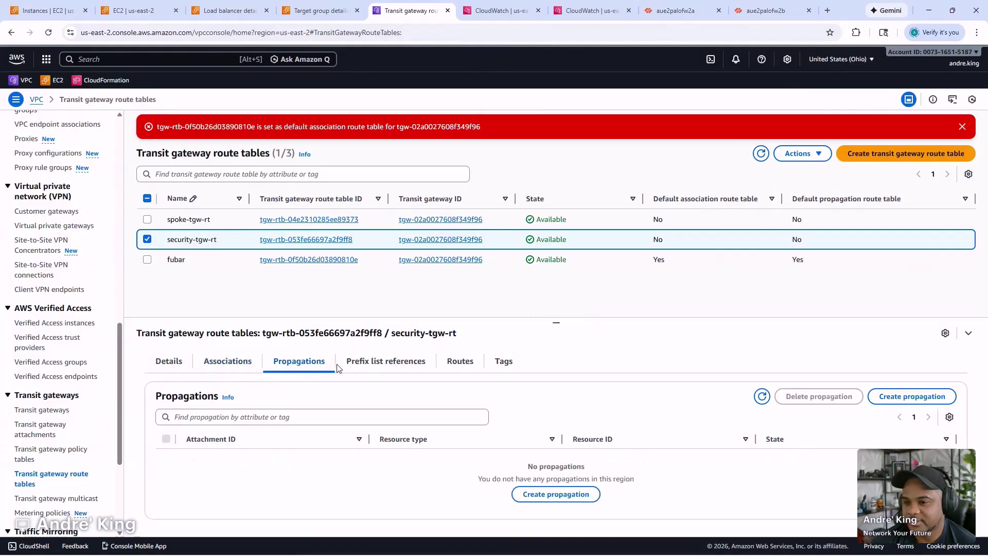
left_click(363, 362)
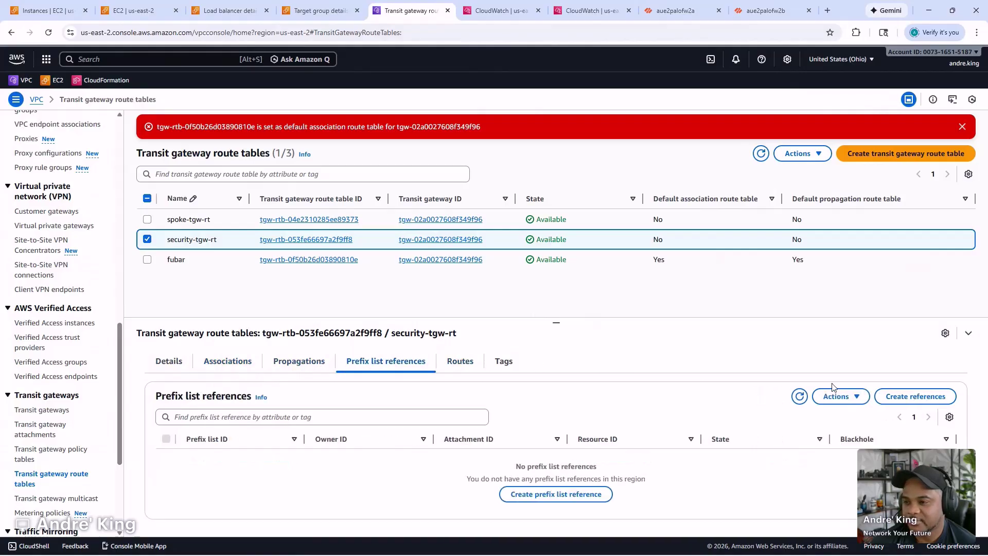
left_click(468, 366)
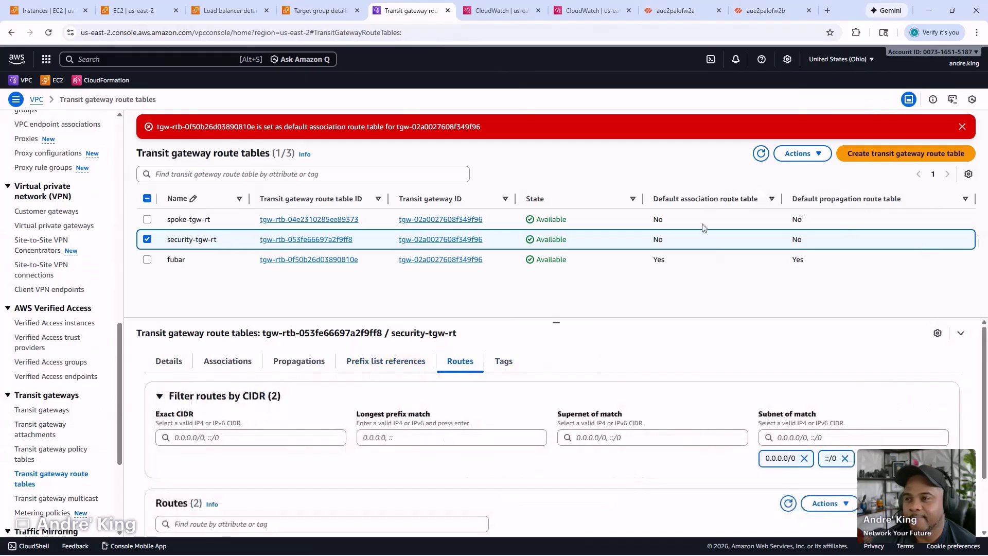
- Select the fubar route table and view its Associations
left_click(194, 263)
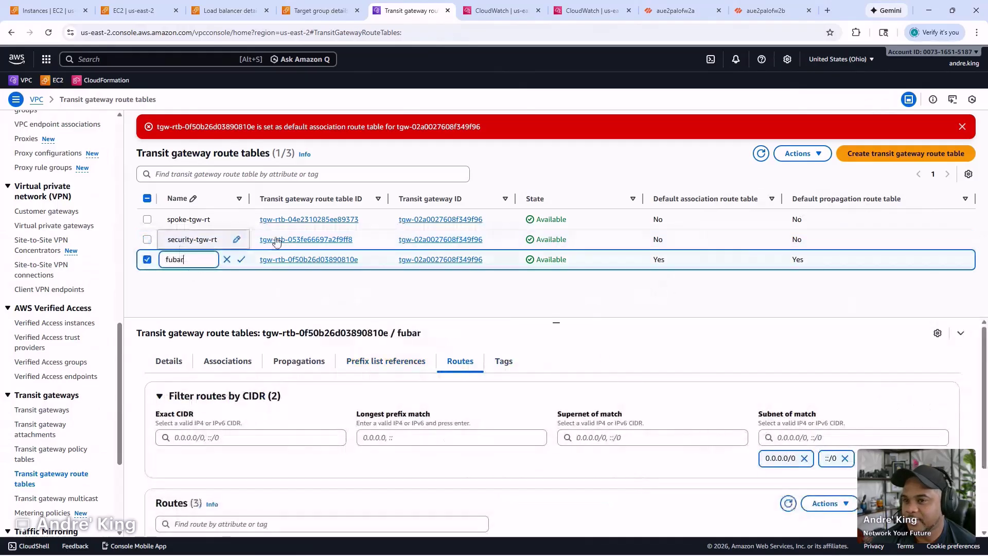
left_click(807, 154)
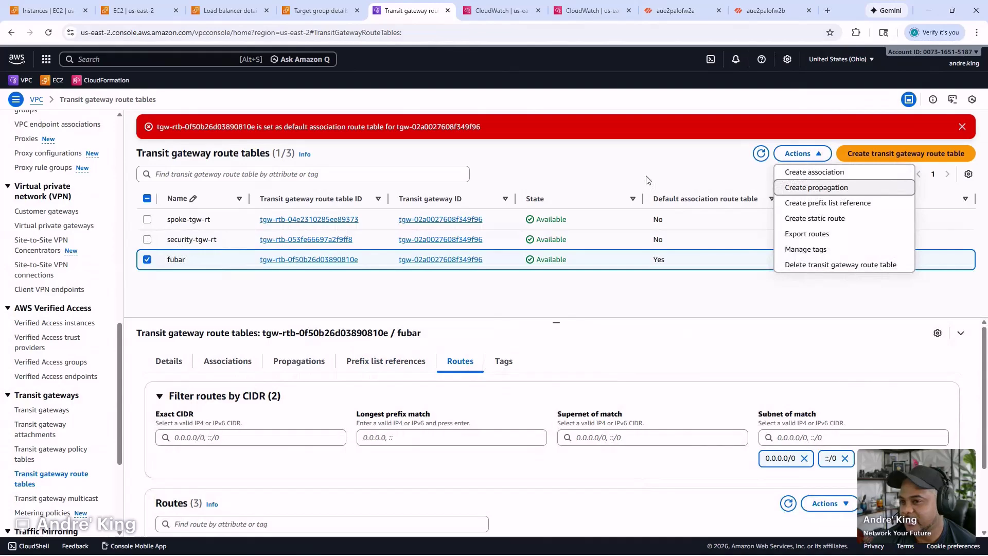
left_click(697, 175)
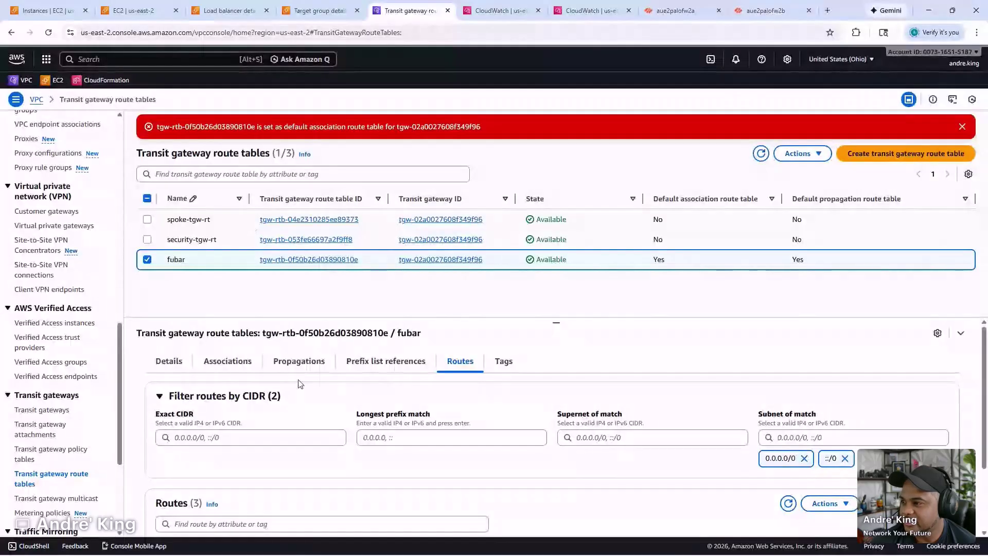
left_click(228, 361)
- Inspect spoke-tgw-rt's VPC associations and its default route
left_click(232, 219)
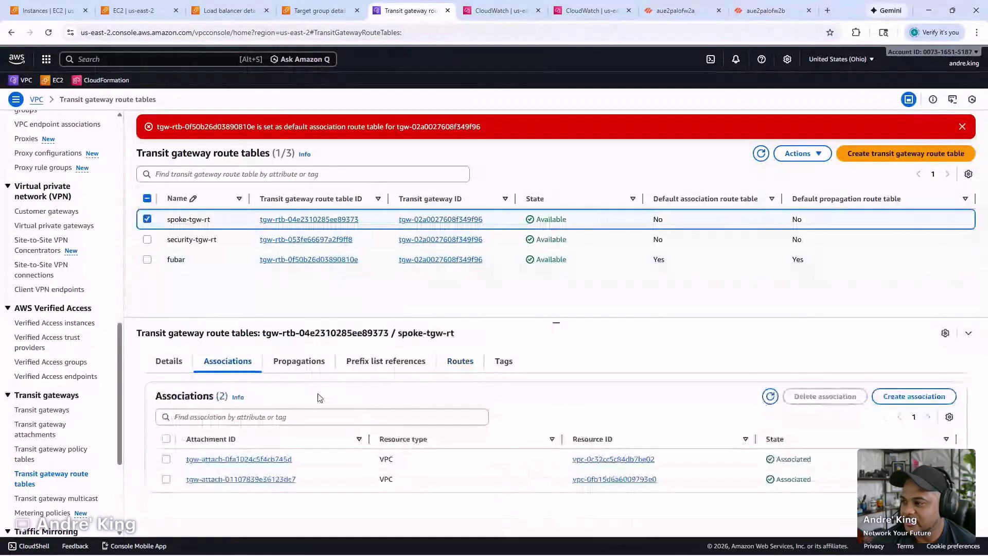
left_click(459, 362)
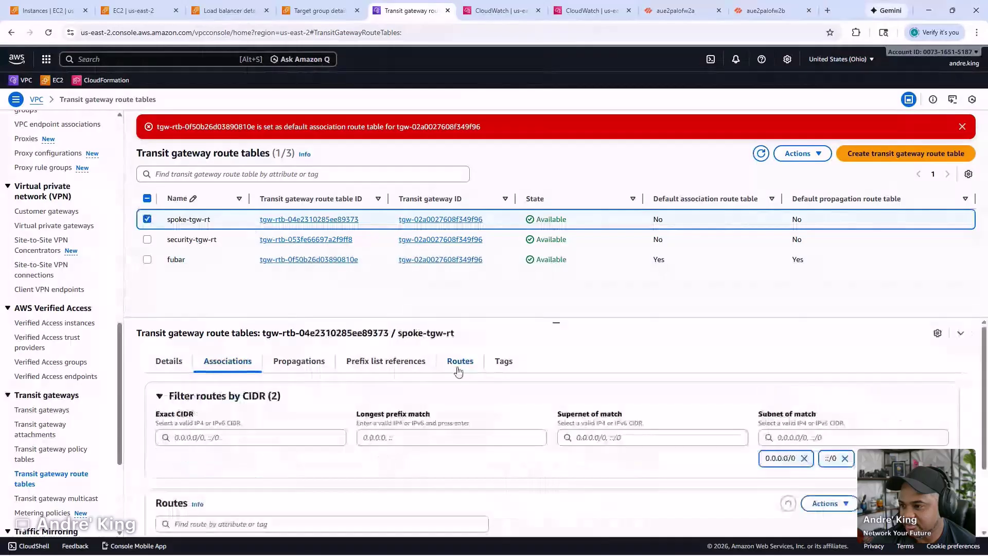
scroll(451, 511, "down", 1)
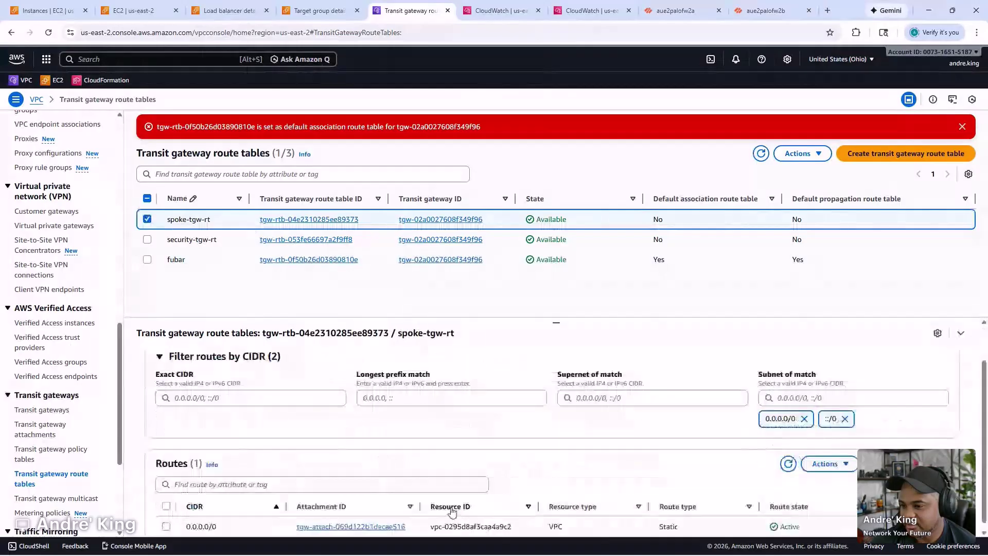
scroll(451, 511, "down", 1)
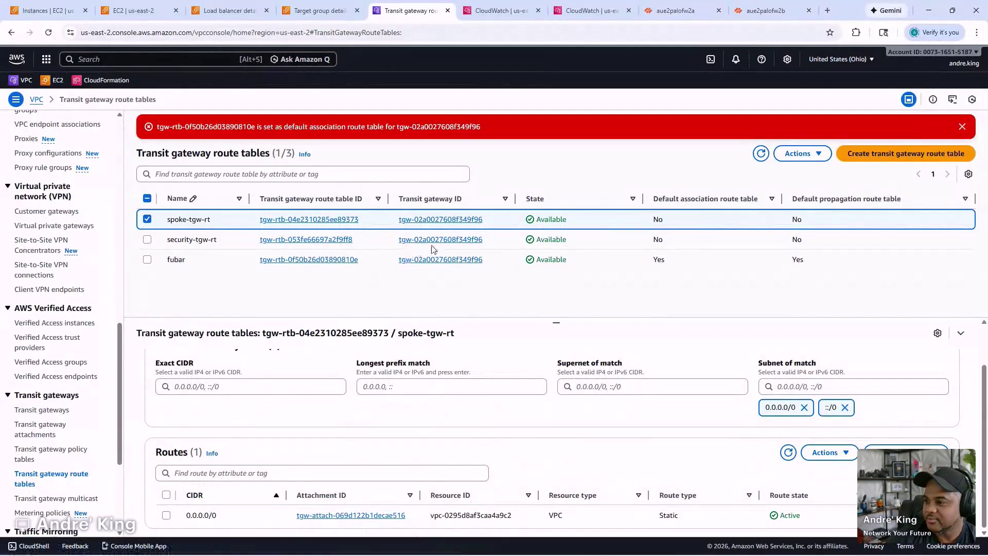
- Inspect security-tgw-rt's association and its 10.0.1.0/24 and 10.0.2.0/24 static routes
left_click(496, 245)
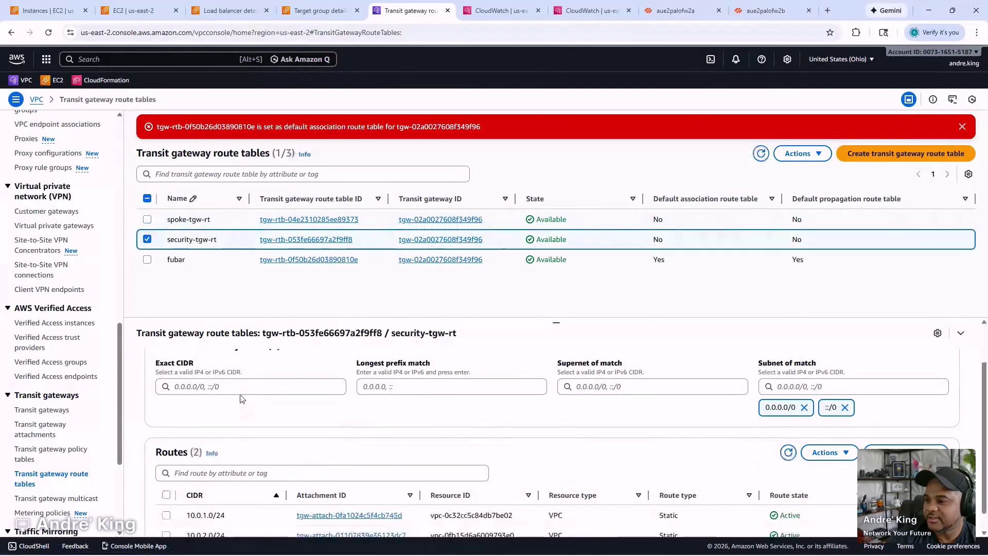
scroll(244, 401, "up", 3)
left_click(227, 370)
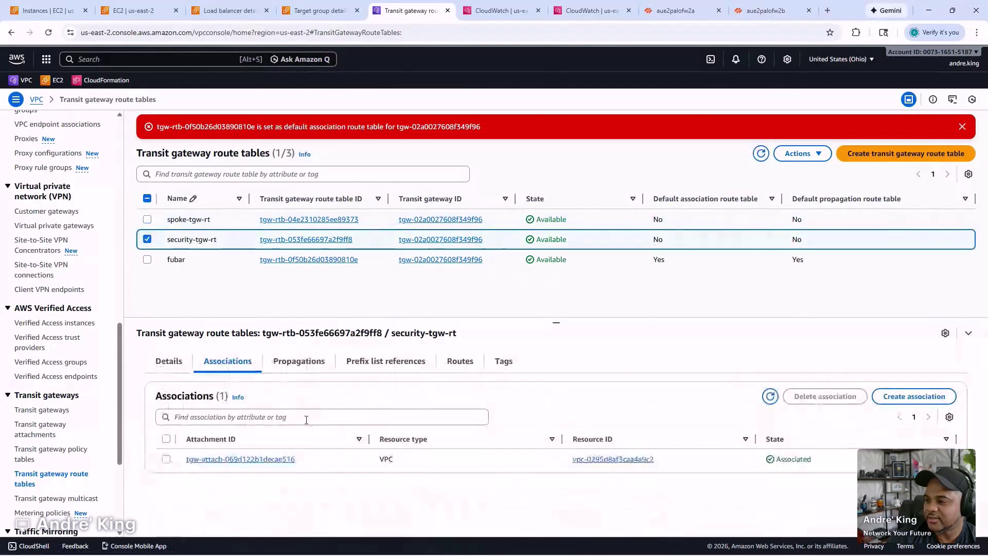
left_click(457, 362)
scroll(423, 447, "down", 2)
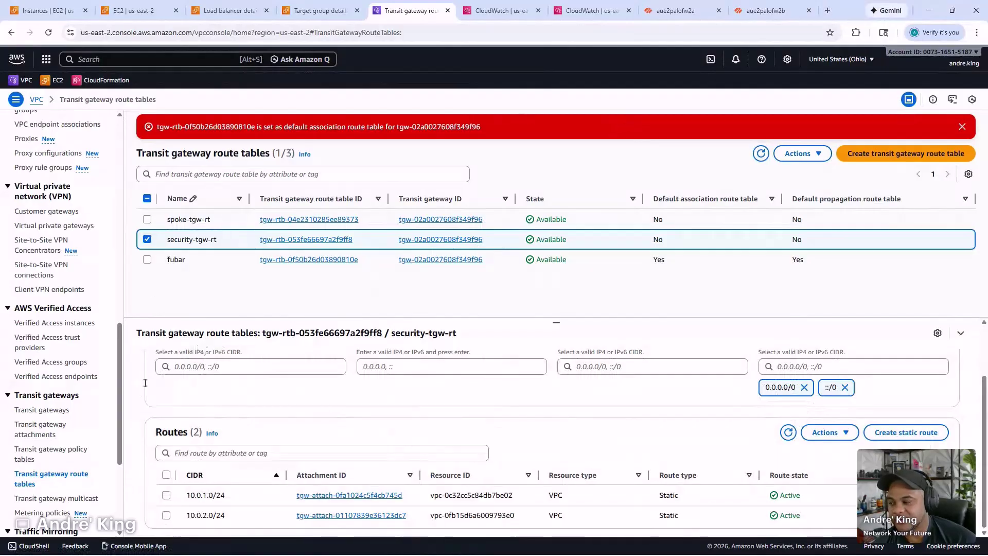
scroll(36, 223, "up", 4)
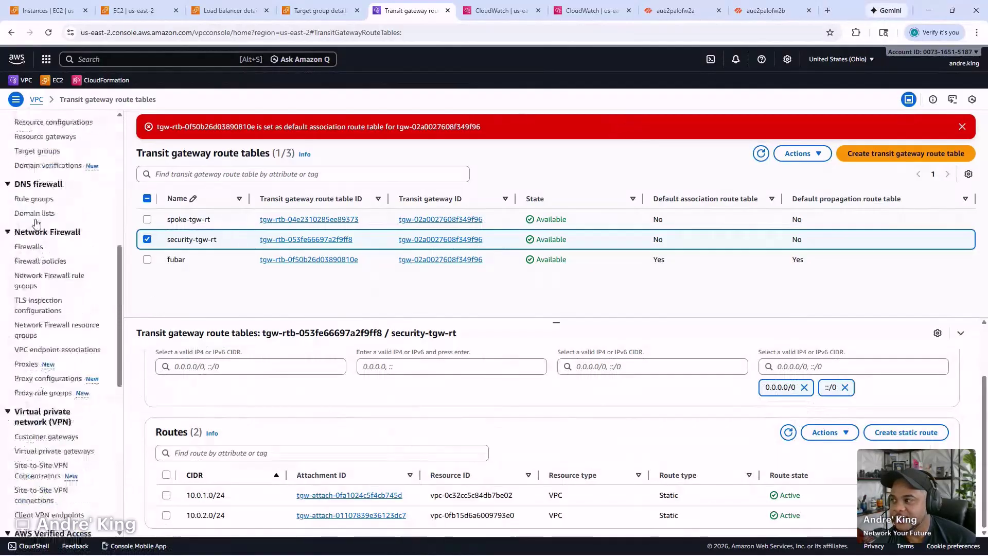
scroll(38, 206, "up", 1)
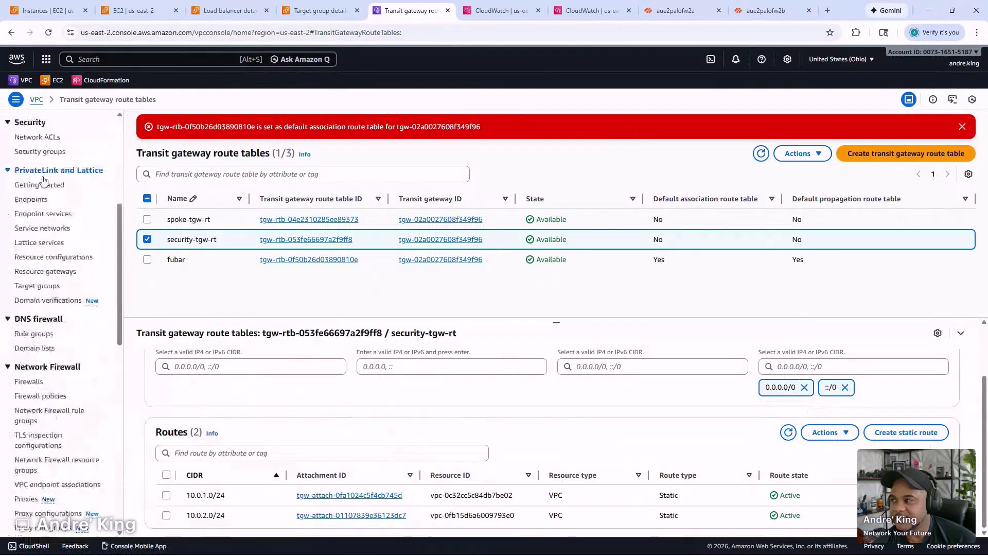
scroll(41, 214, "up", 1)
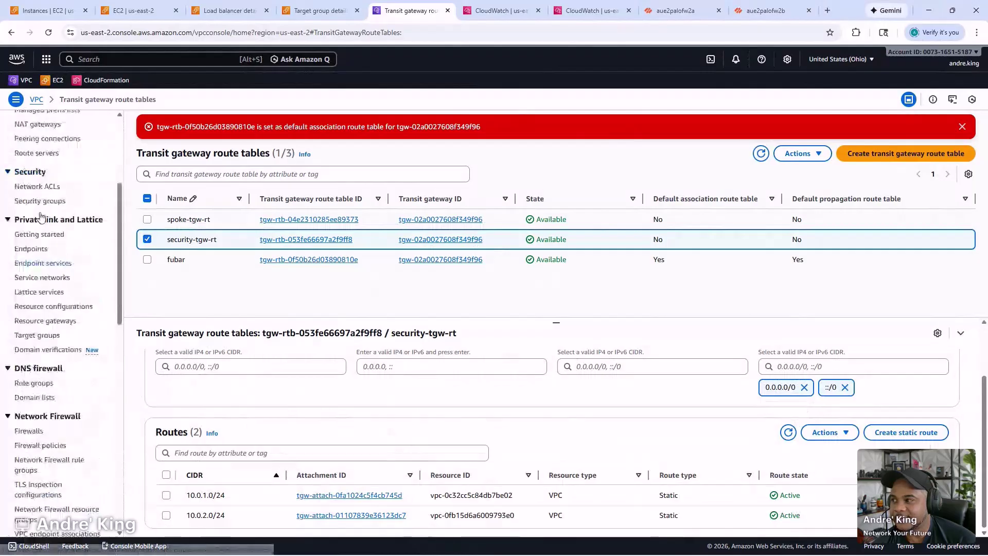
scroll(42, 216, "up", 4)
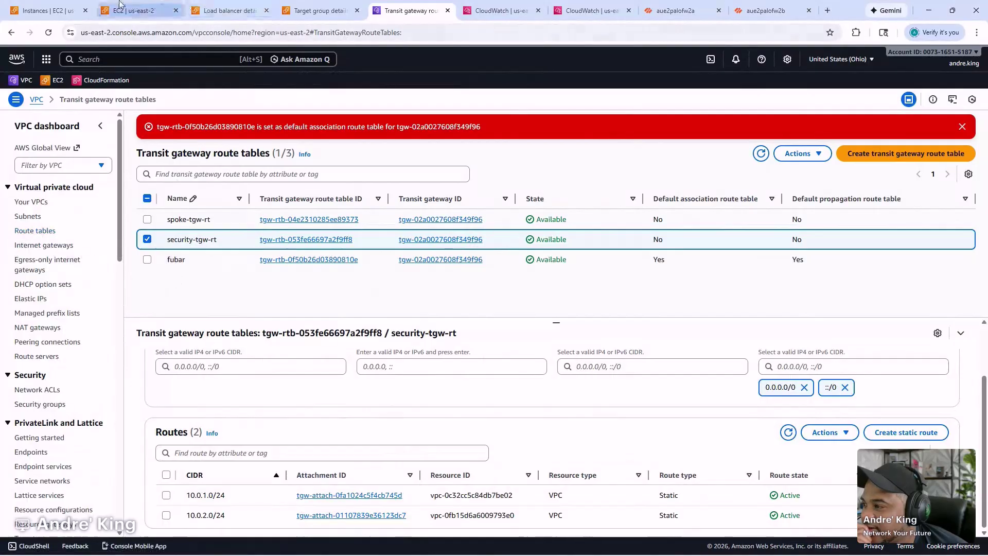
- Inspect aue2testlinux2a's security rules, which allow all traffic from 0.0.0.0/0
left_click(64, 4)
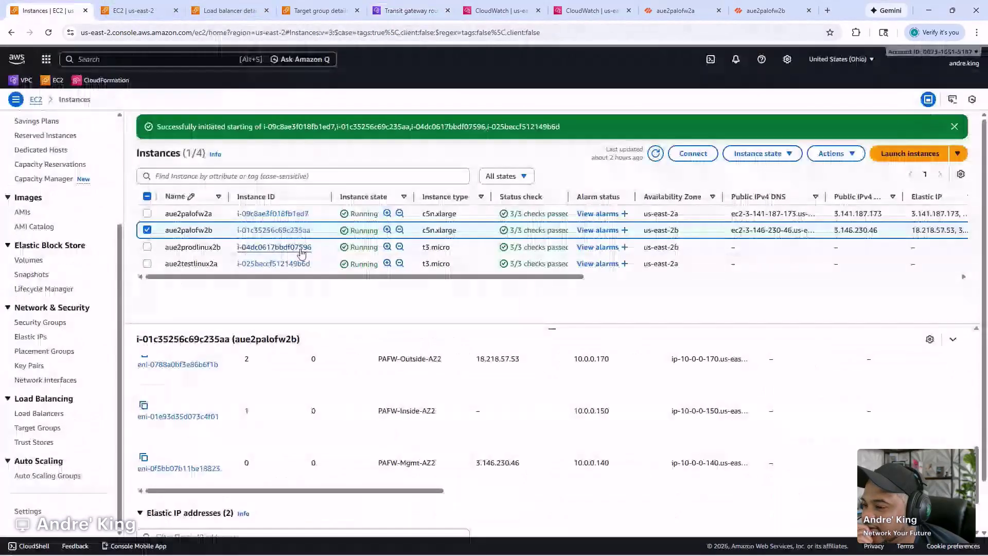
left_click(303, 252)
left_click(325, 265)
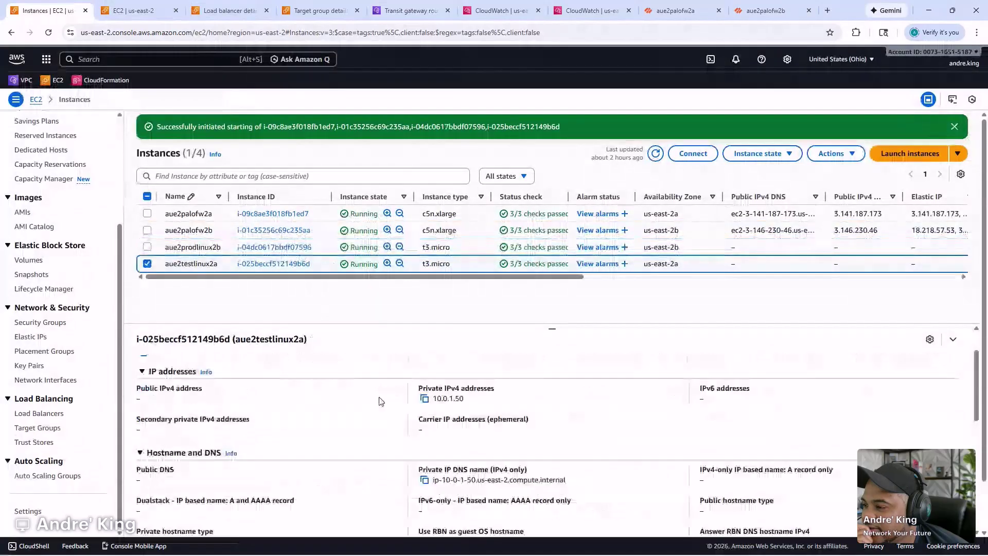
left_click(378, 368)
scroll(436, 421, "down", 3)
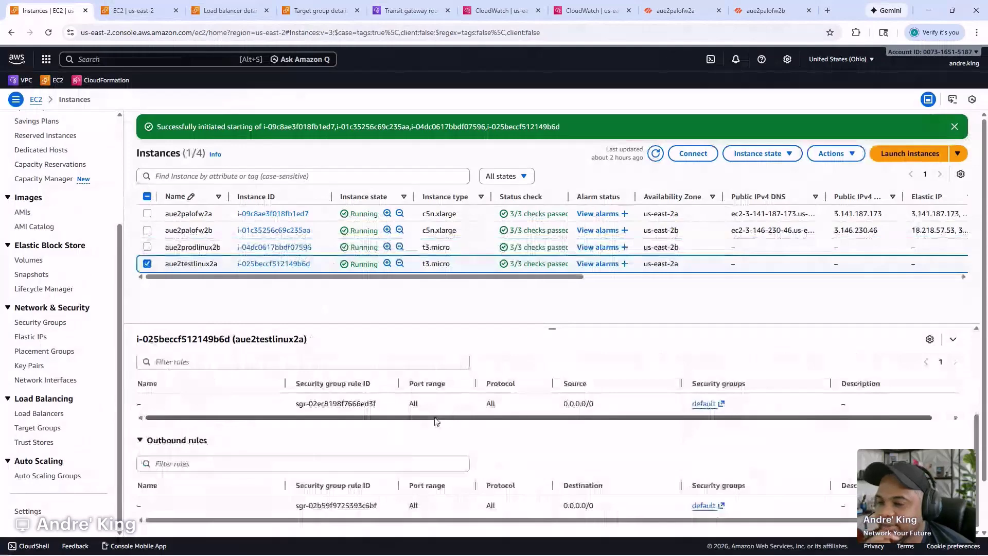
scroll(461, 431, "up", 5)
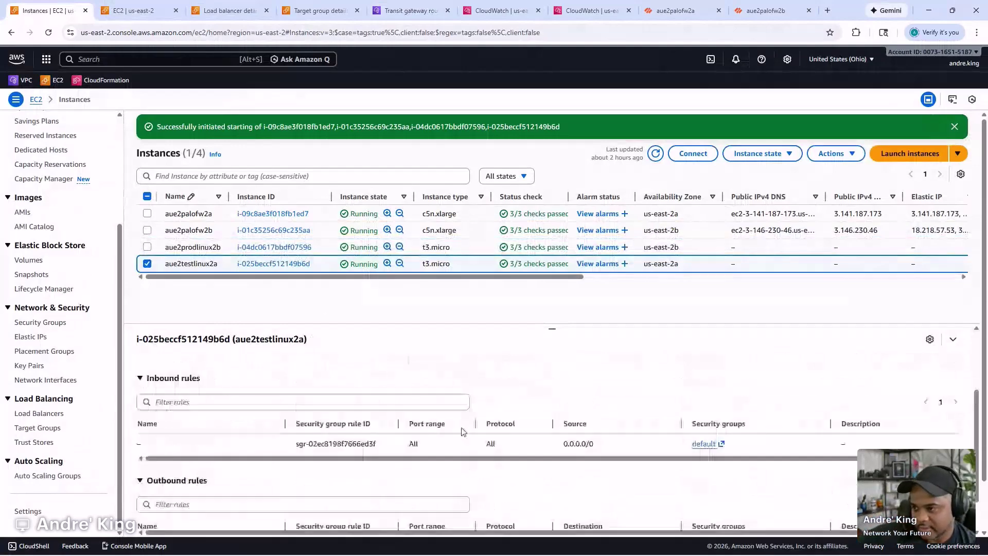
left_click(404, 11)
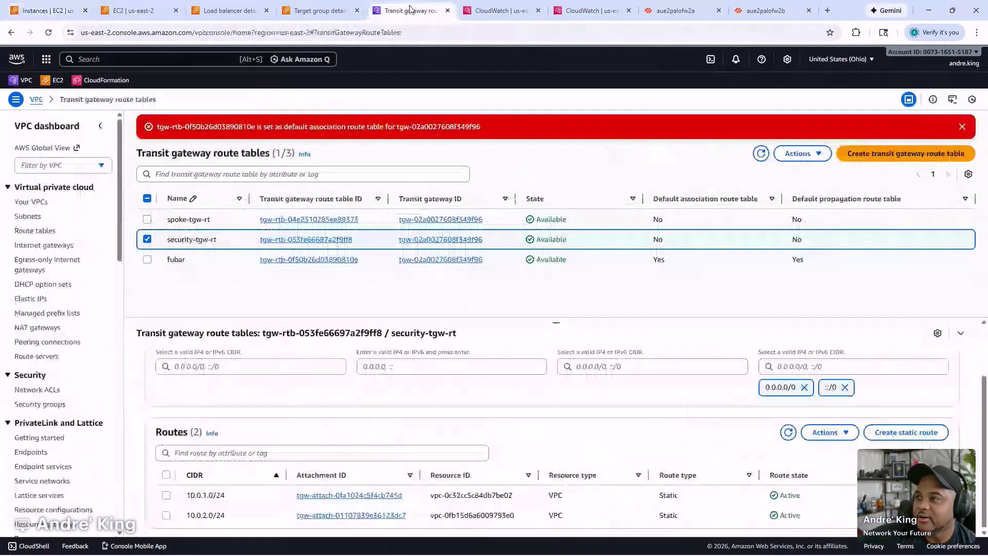
left_click(505, 9)
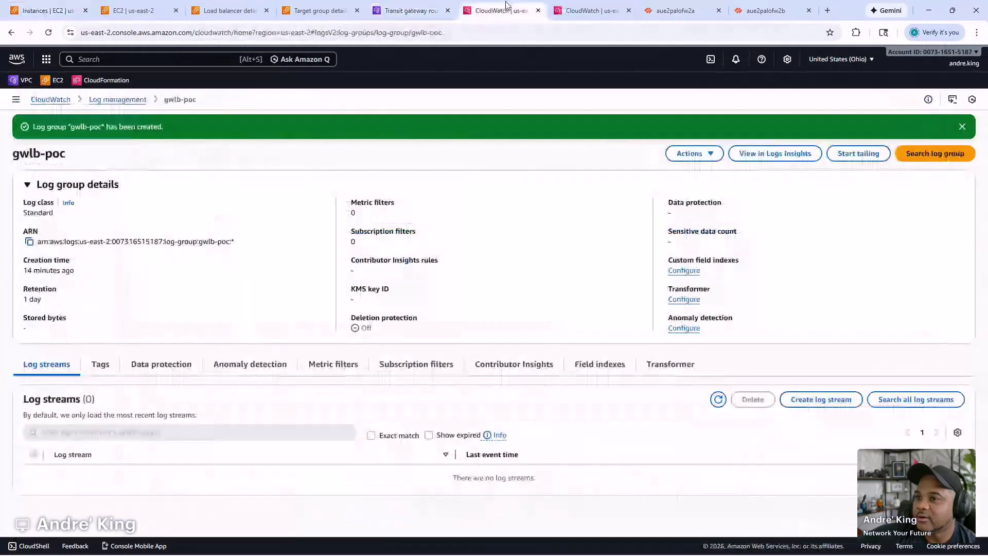
left_click(587, 10)
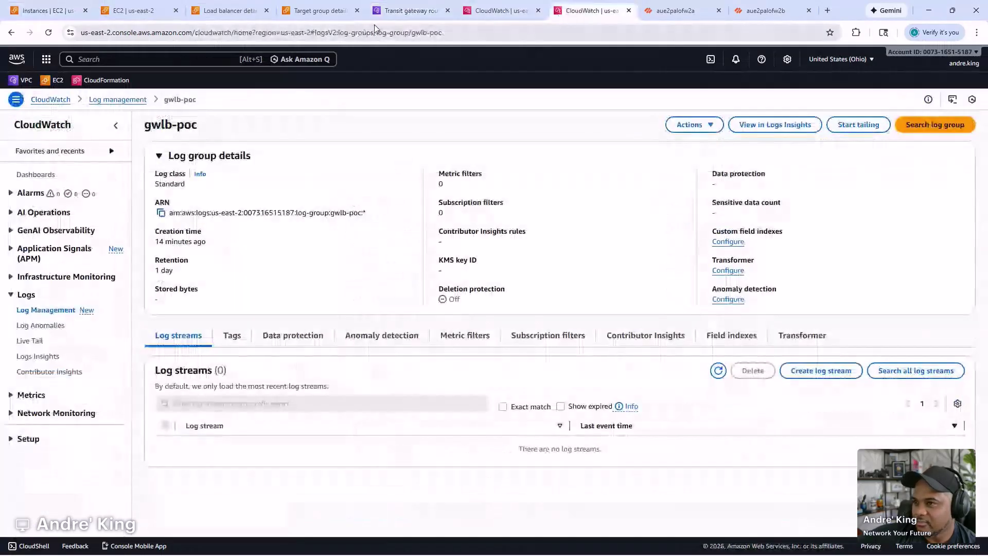
left_click(411, 9)
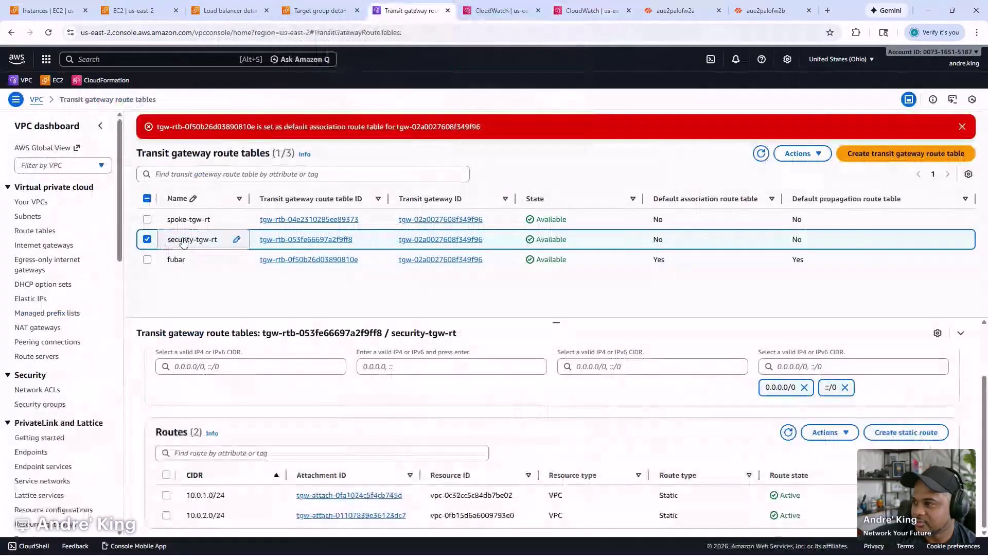
- View Security-Border-RT-2A's four routes, including 0.0.0.0/0 to eni-037cd18549e58410b
left_click(29, 232)
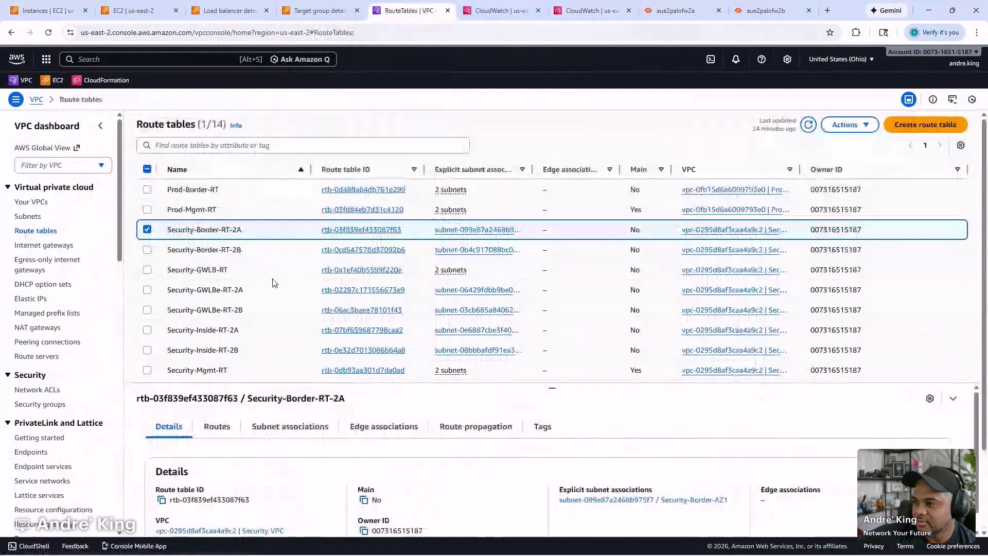
scroll(273, 283, "down", 2)
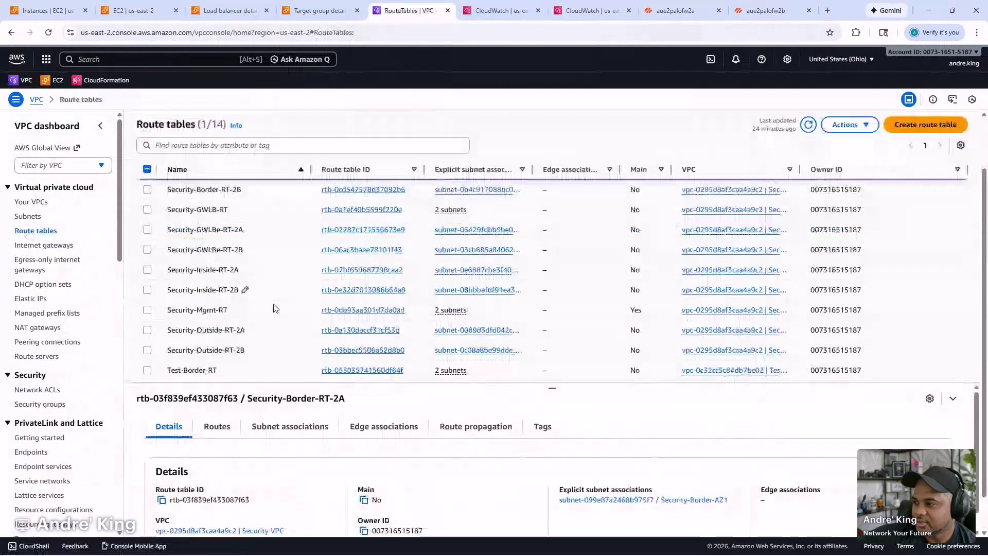
scroll(278, 296, "up", 2)
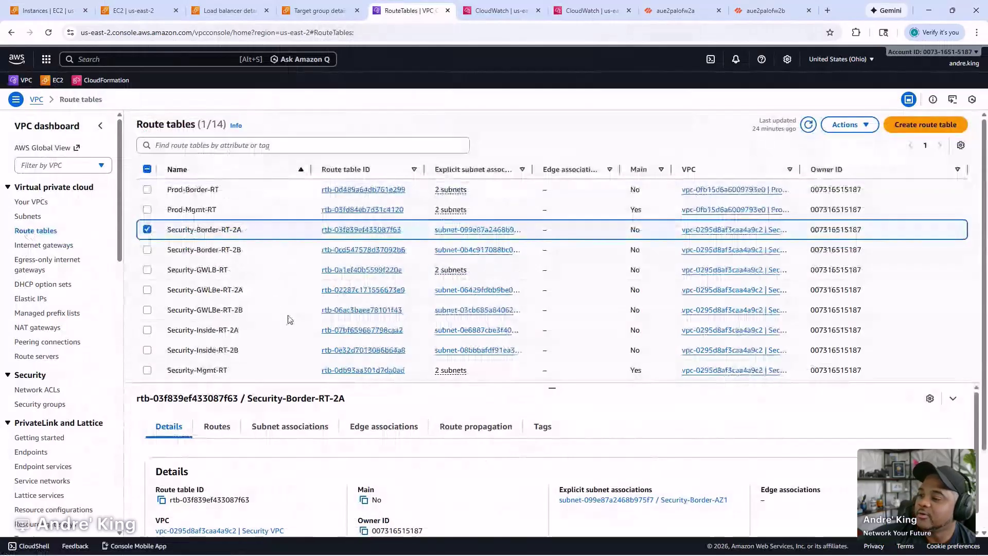
left_click(218, 426)
scroll(554, 400, "down", 2)
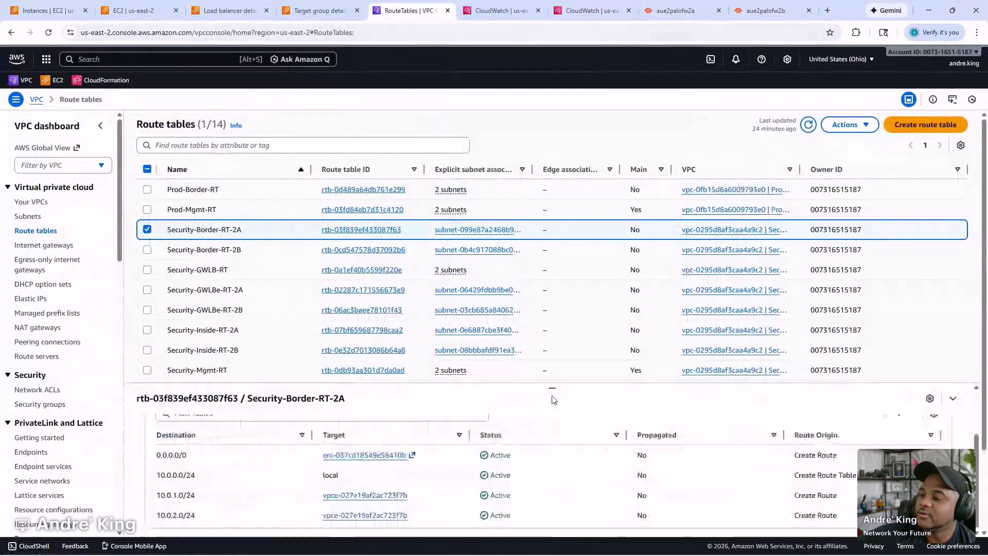
left_click_drag(552, 394, 569, 306)
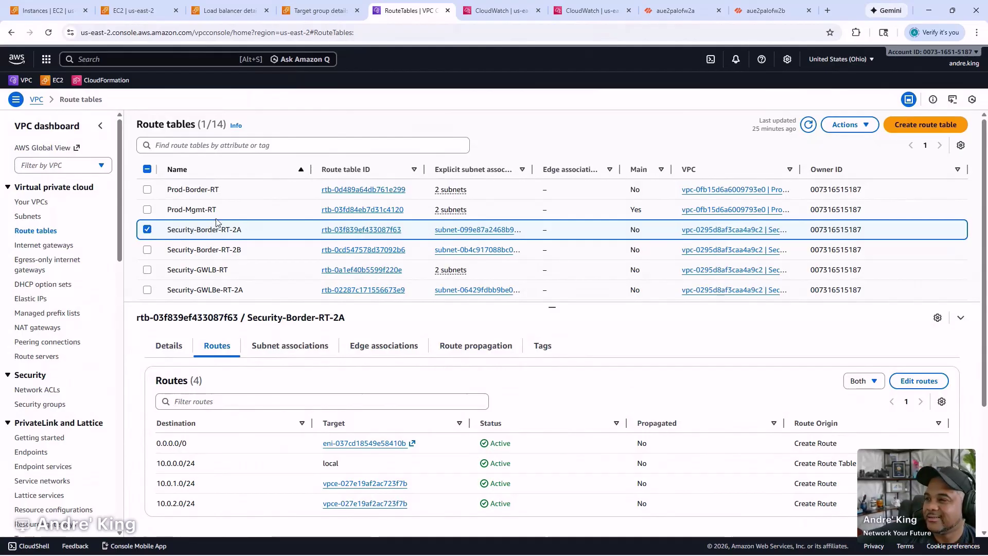
- Review the routes of Security-GWLBe-RT-2A
scroll(266, 255, "down", 1)
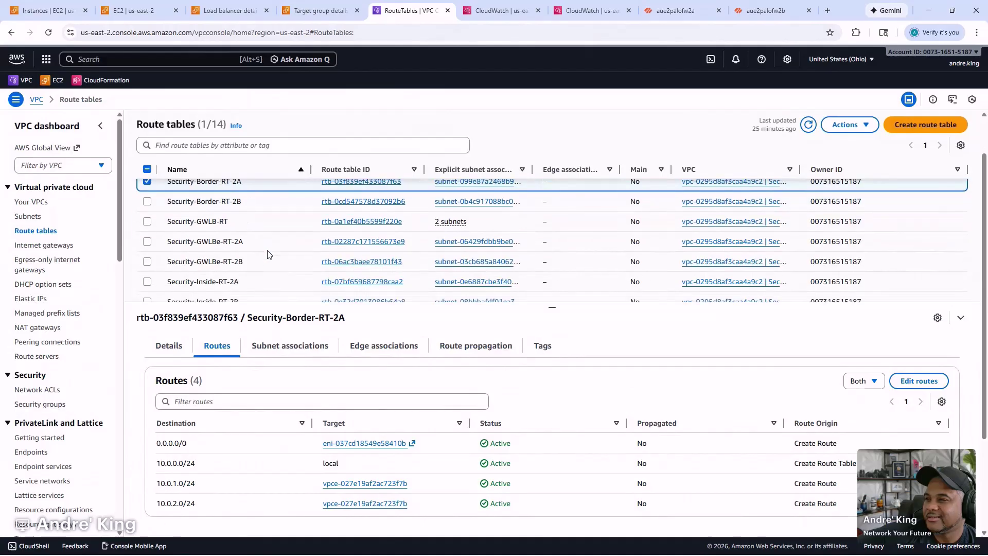
left_click(277, 243)
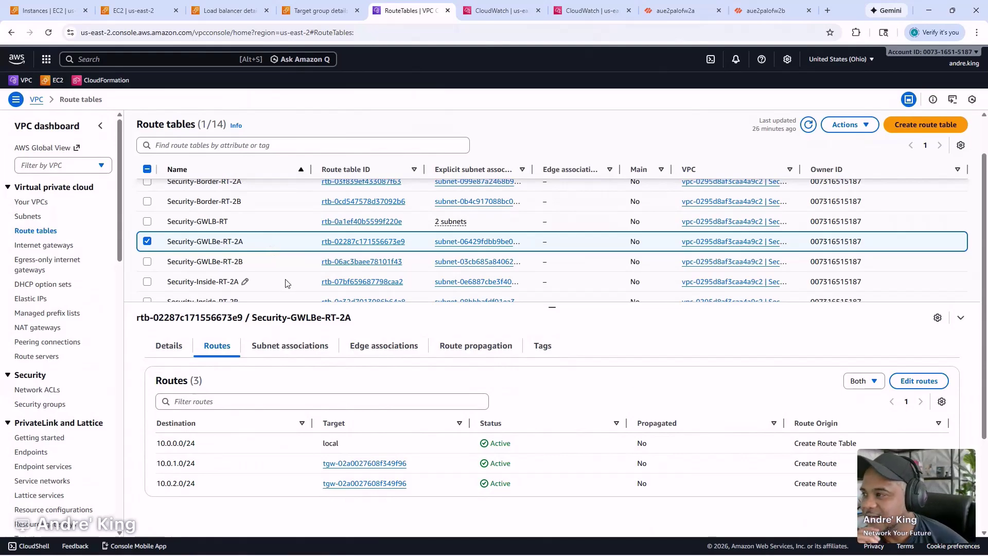
scroll(281, 248, "up", 2)
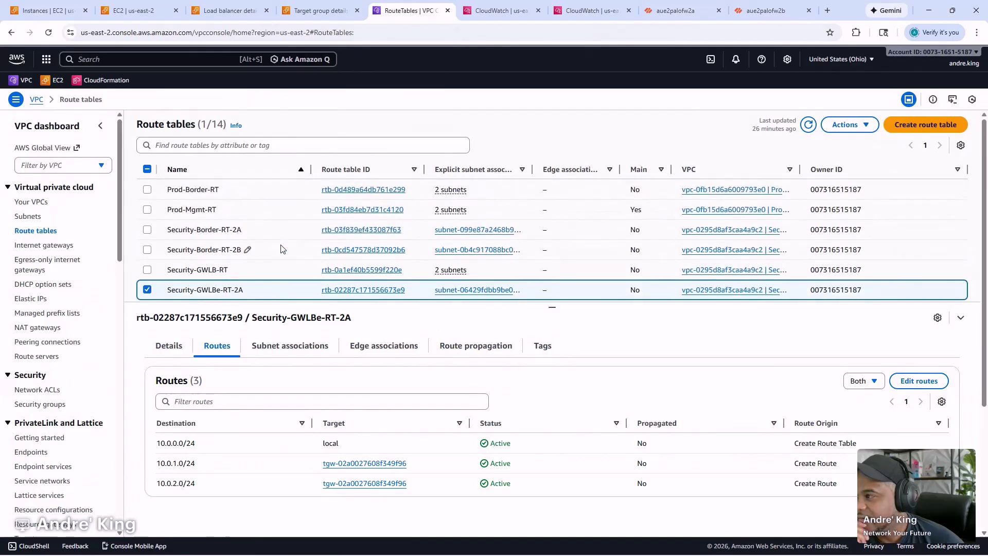
scroll(296, 238, "down", 1)
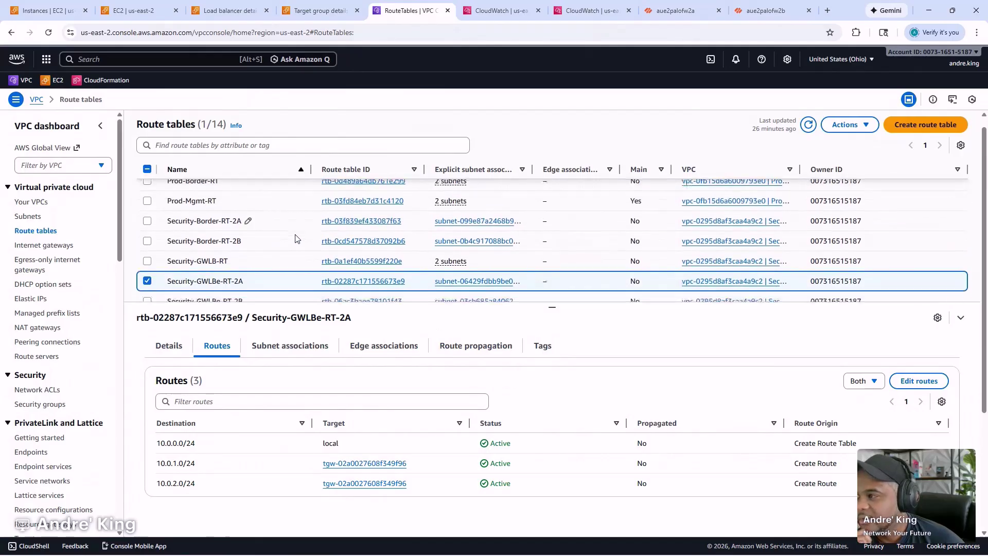
scroll(296, 238, "down", 5)
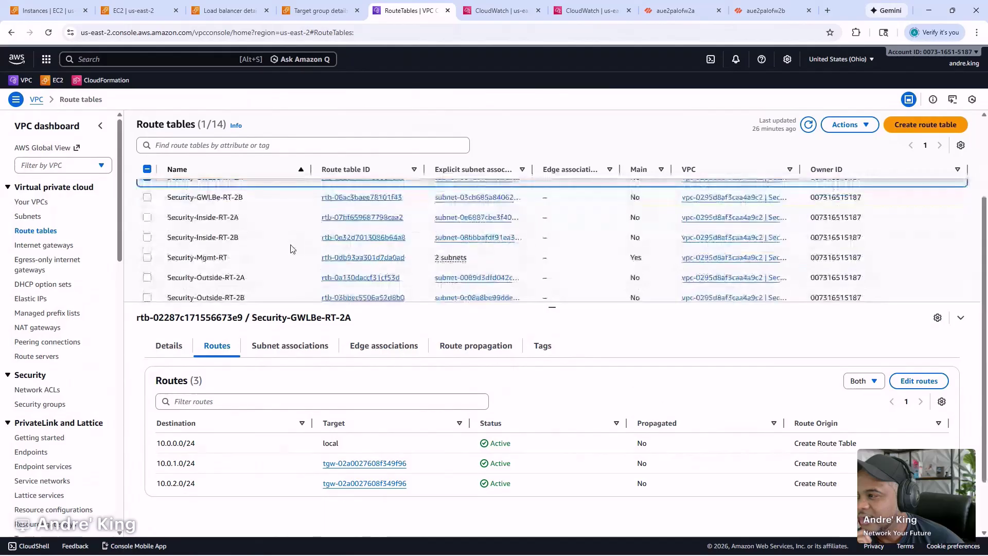
- Compare Security-Outside-RT-2A's routes, then select Security-Border-RT-2A
left_click(296, 214)
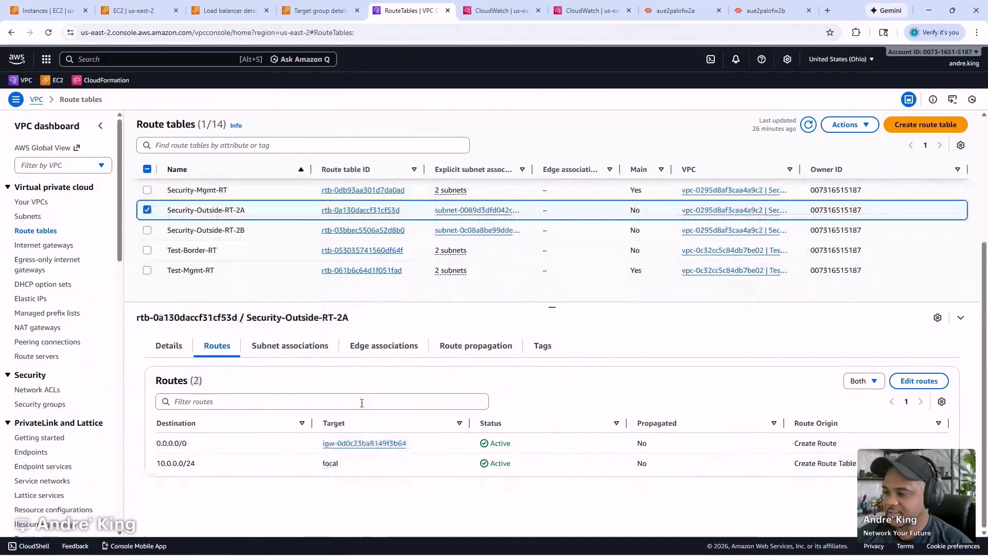
scroll(304, 241, "up", 1)
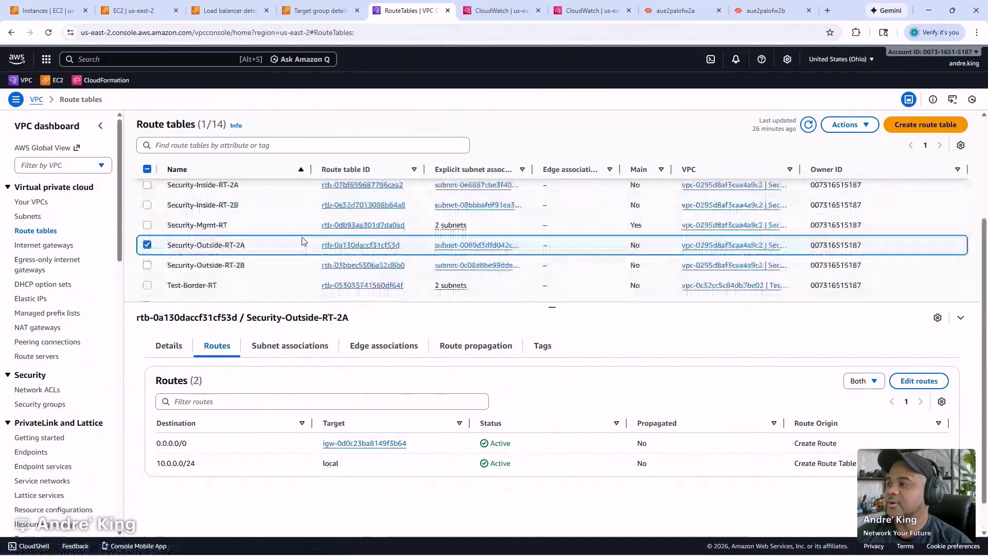
scroll(301, 242, "up", 3)
scroll(300, 243, "down", 1)
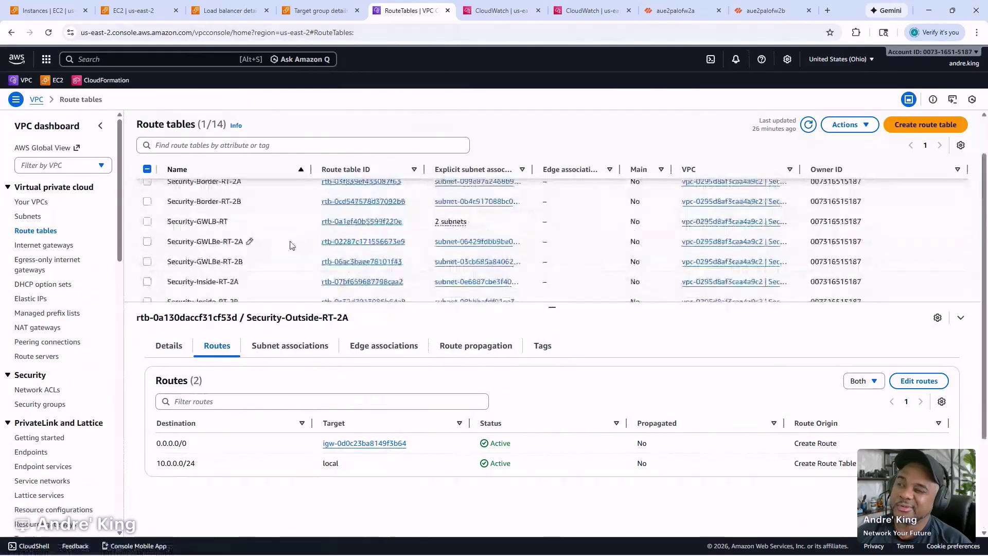
scroll(293, 245, "down", 2)
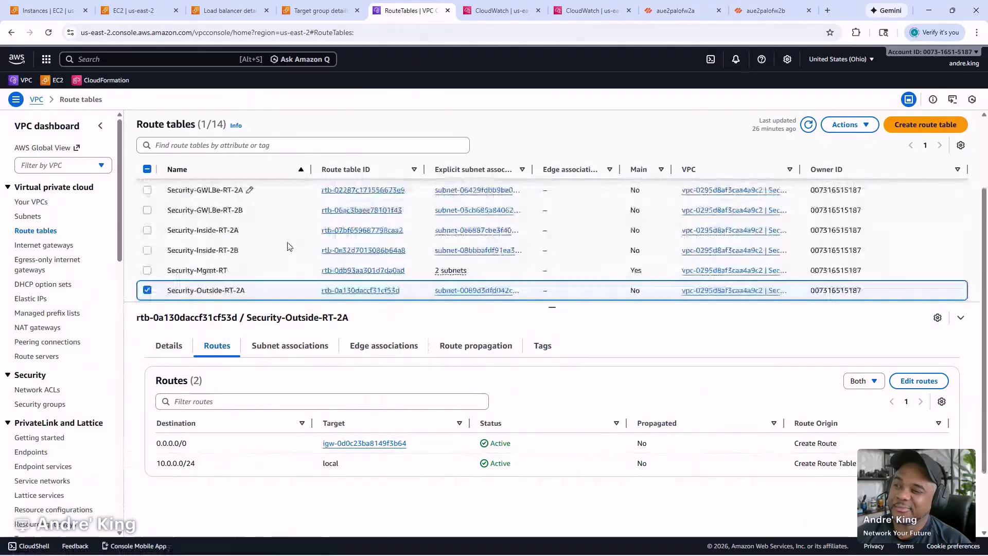
scroll(287, 246, "up", 3)
left_click(249, 230)
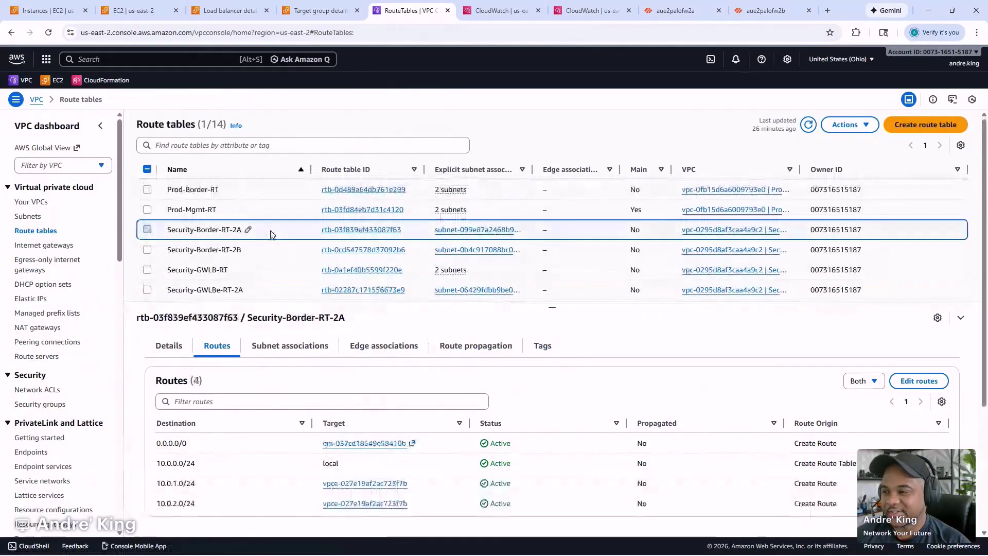
- Point Security-Border-RT-2A's 0.0.0.0/0 route at eni-06f3daf45ef31be10 (PAFW-Inside-AZ1) and save it
left_click(919, 381)
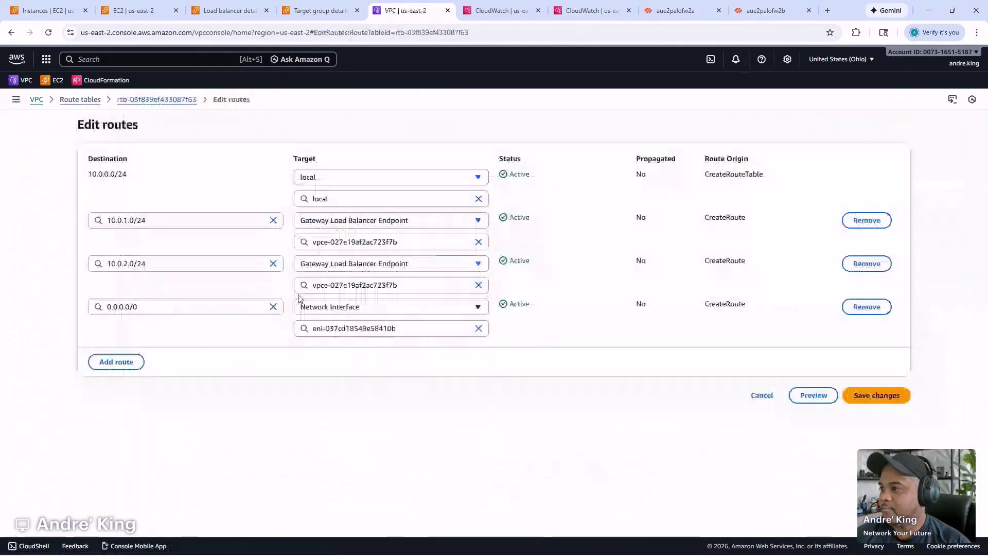
left_click(445, 327)
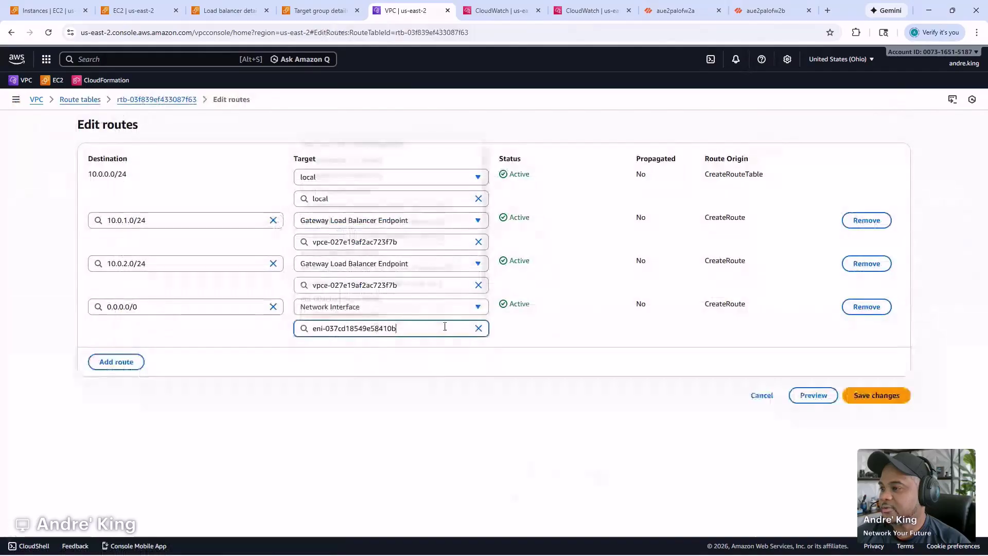
left_click(445, 326)
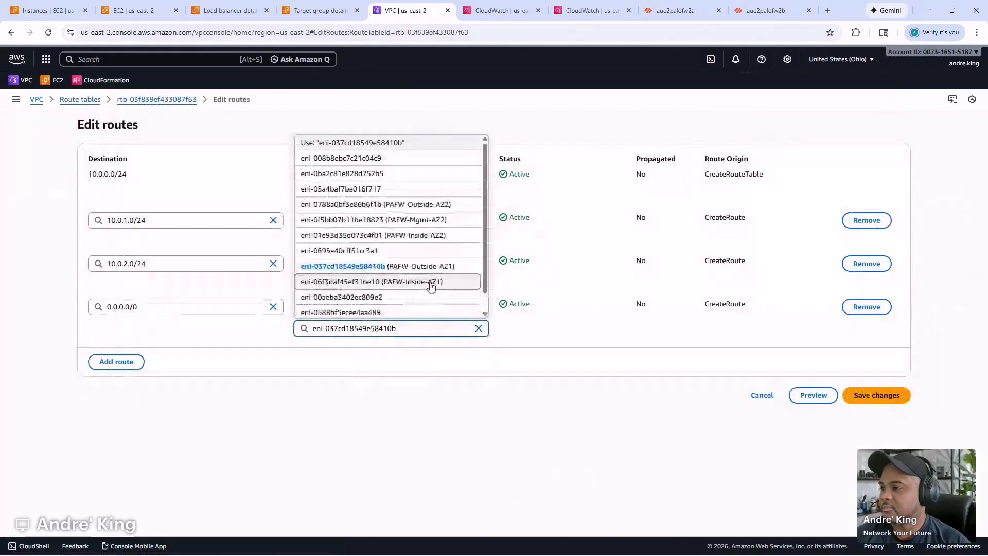
left_click(414, 282)
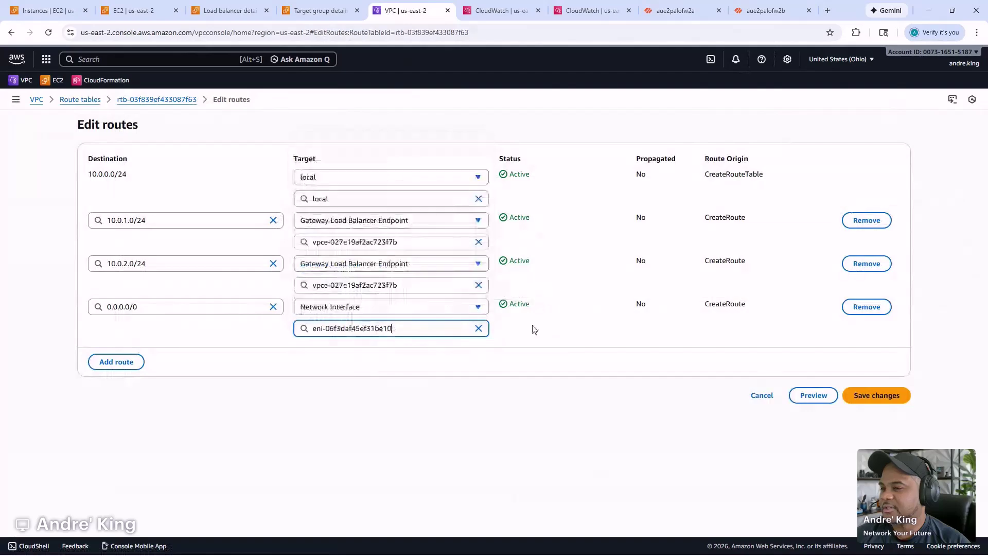
left_click(874, 400)
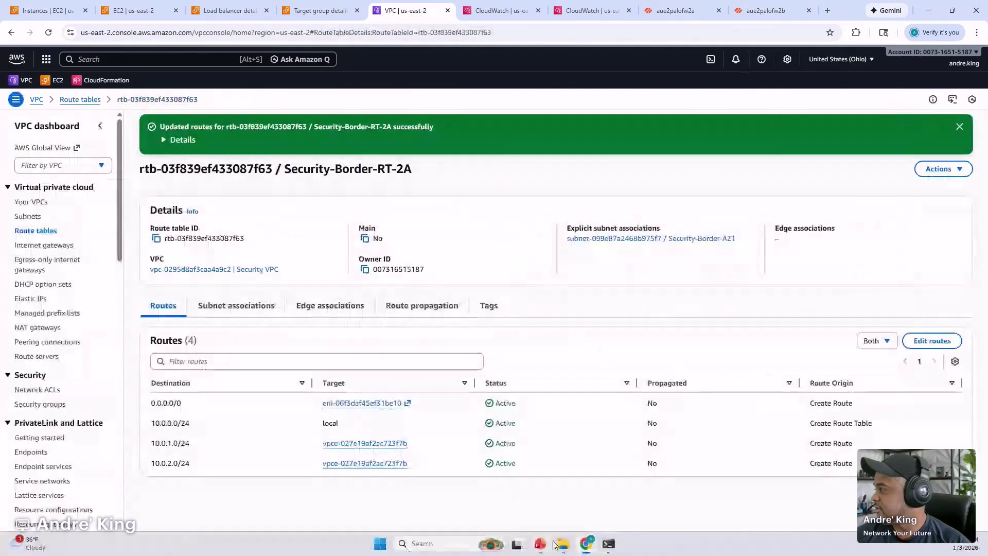
left_click(612, 544)
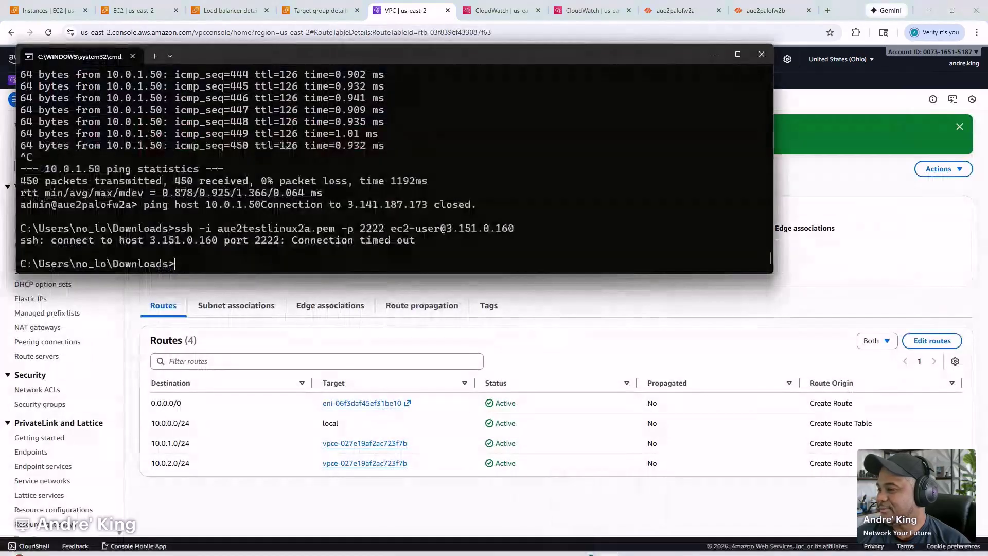
left_click(334, 511)
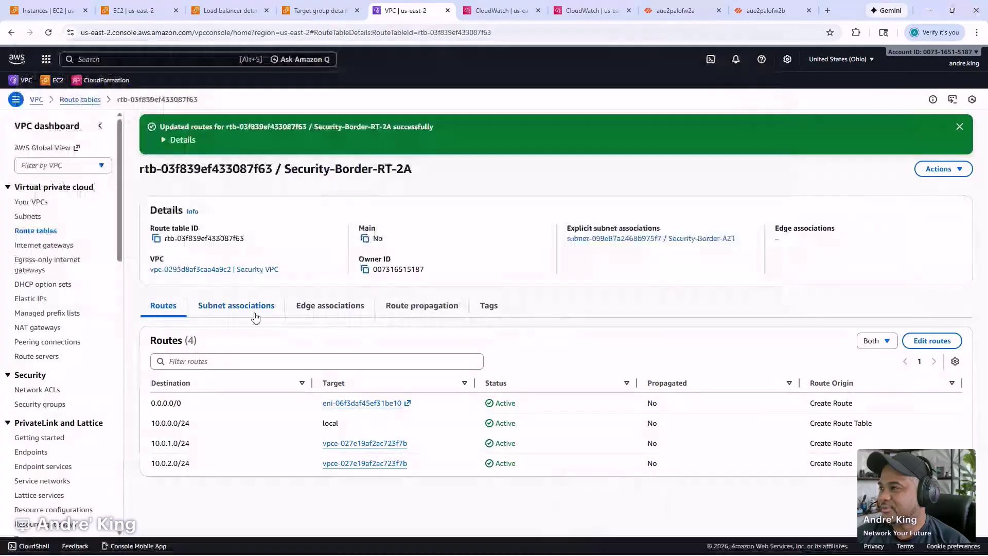
- Add a 0.0.0.0/0 route on Security-Border-RT-2B targeting network interface eni-01e93d35d073c4f01 (PAFW-Inside-AZ2) and save
left_click(80, 100)
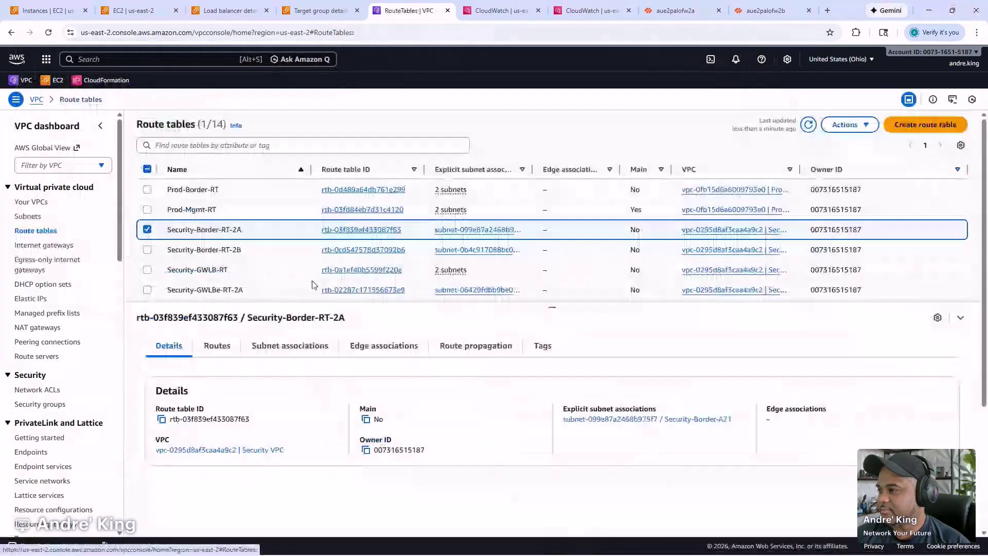
left_click(242, 250)
left_click(216, 345)
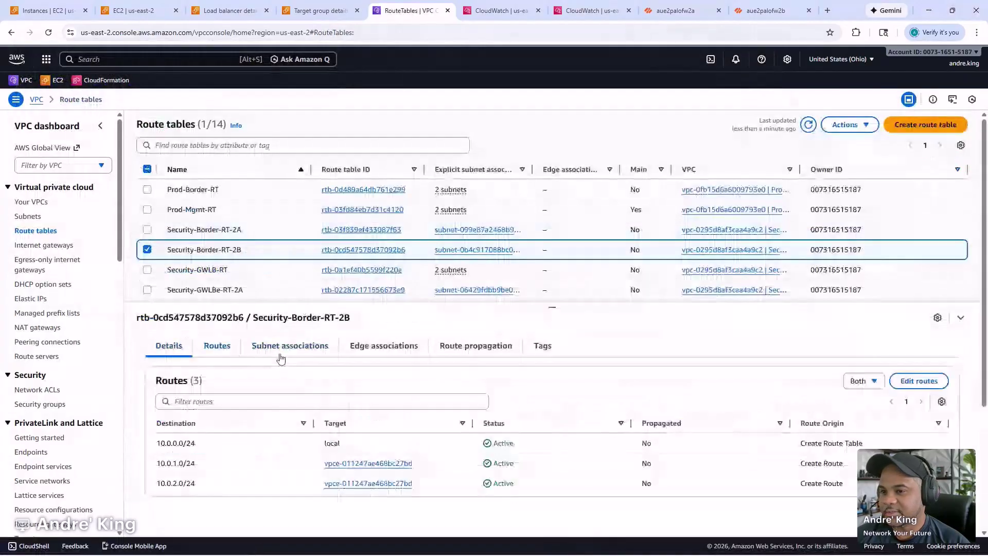
left_click(913, 383)
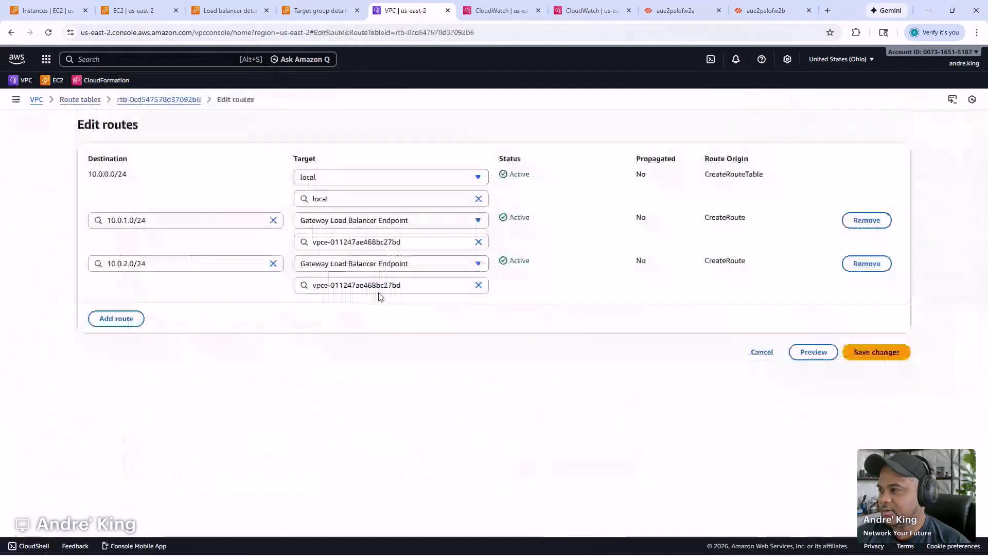
left_click(117, 318)
left_click(141, 307)
left_click(139, 327)
left_click(363, 308)
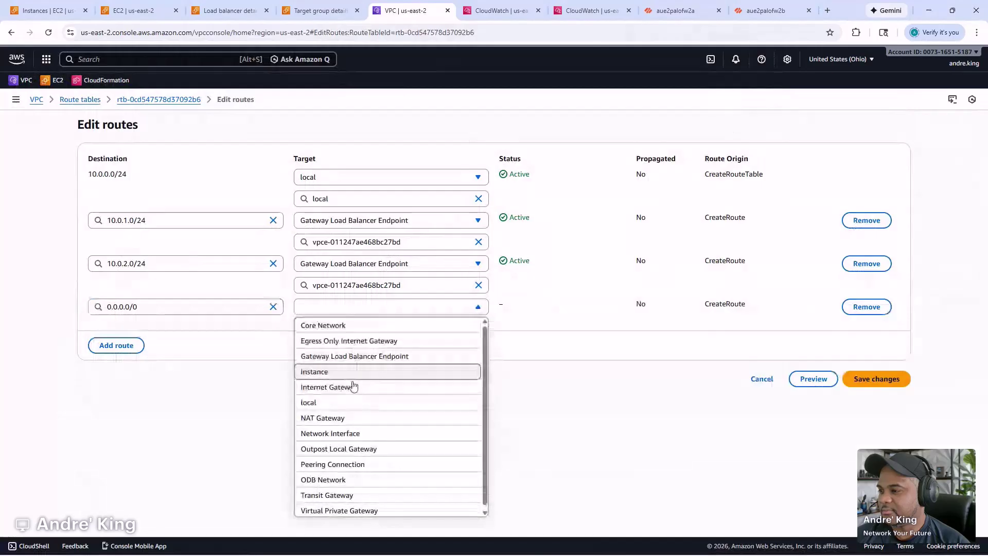
left_click(351, 432)
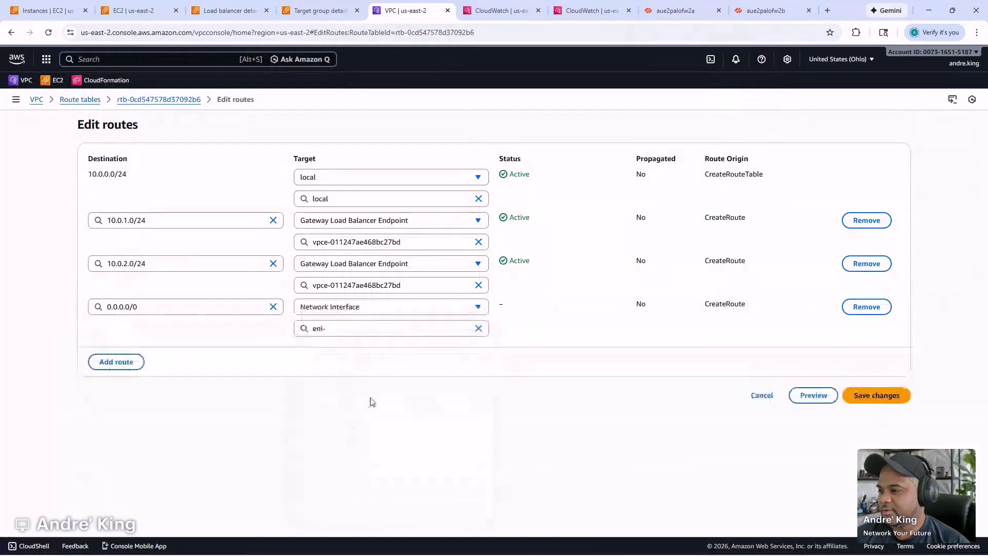
left_click(373, 328)
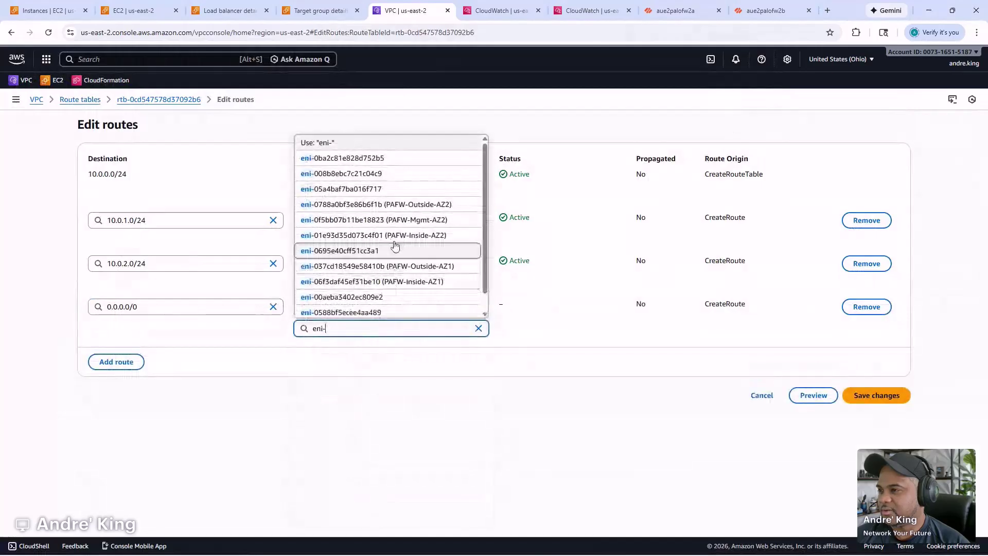
left_click(400, 235)
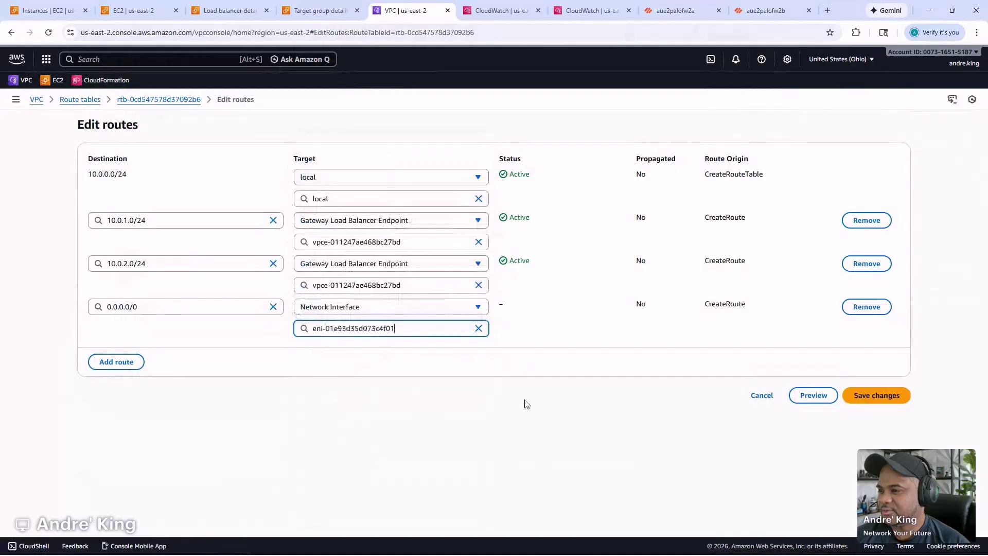
left_click(875, 396)
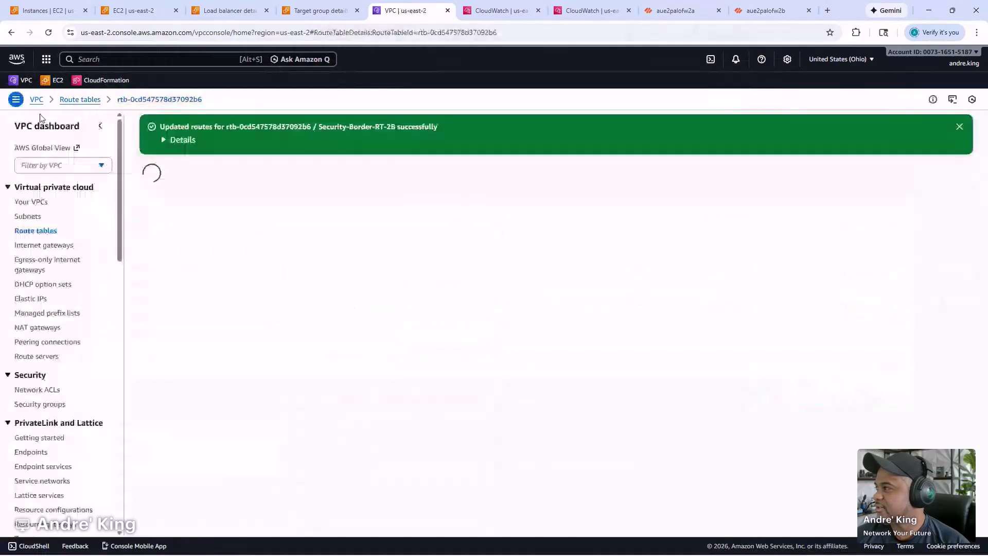
- Rerun the ssh command and accept the host key to log into the test instance
key("alt+Tab")
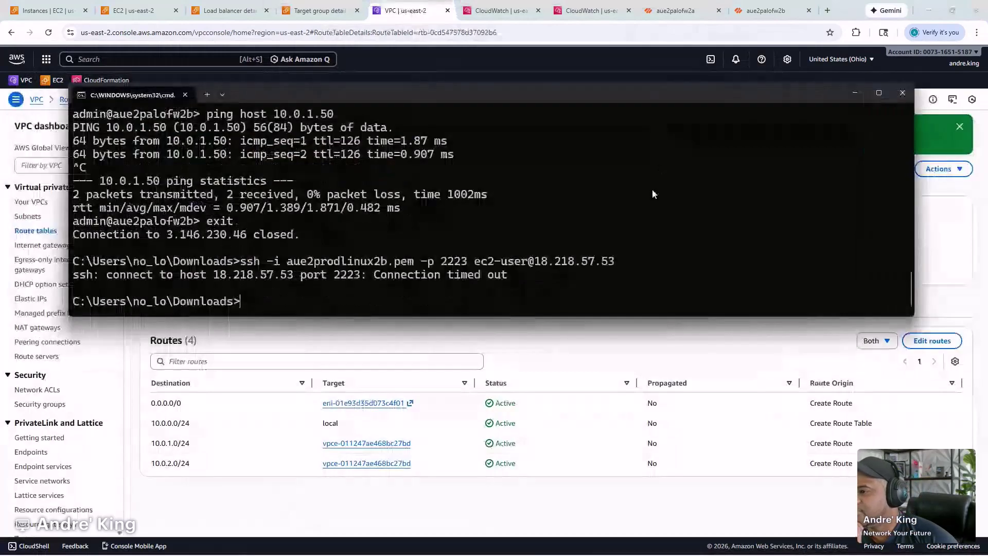
left_click_drag(630, 95, 620, 315)
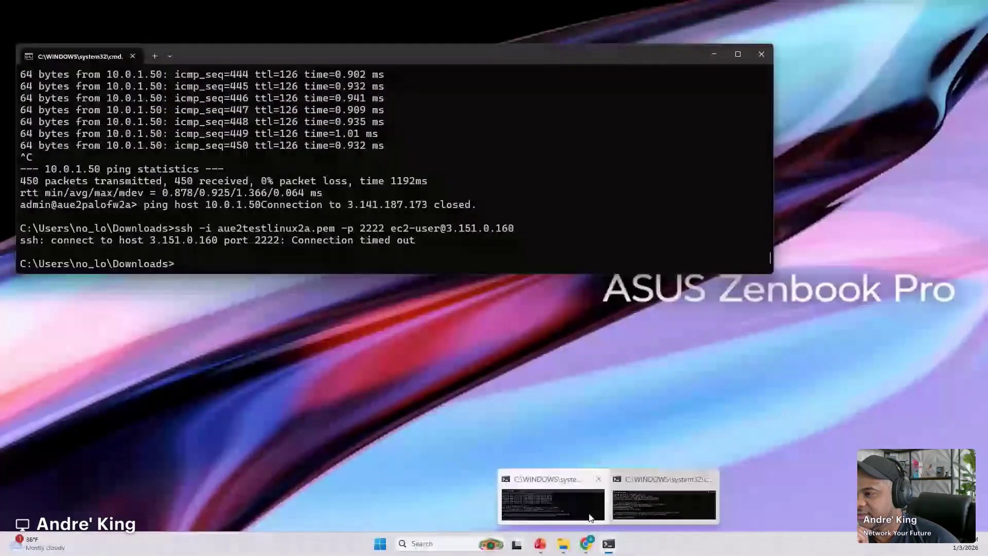
left_click(591, 517)
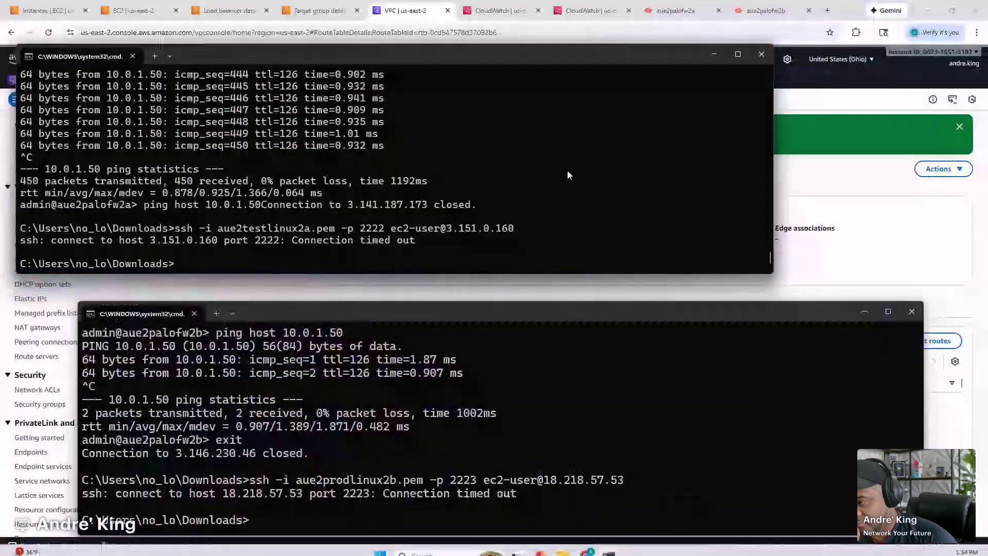
key("Up")
key("Return")
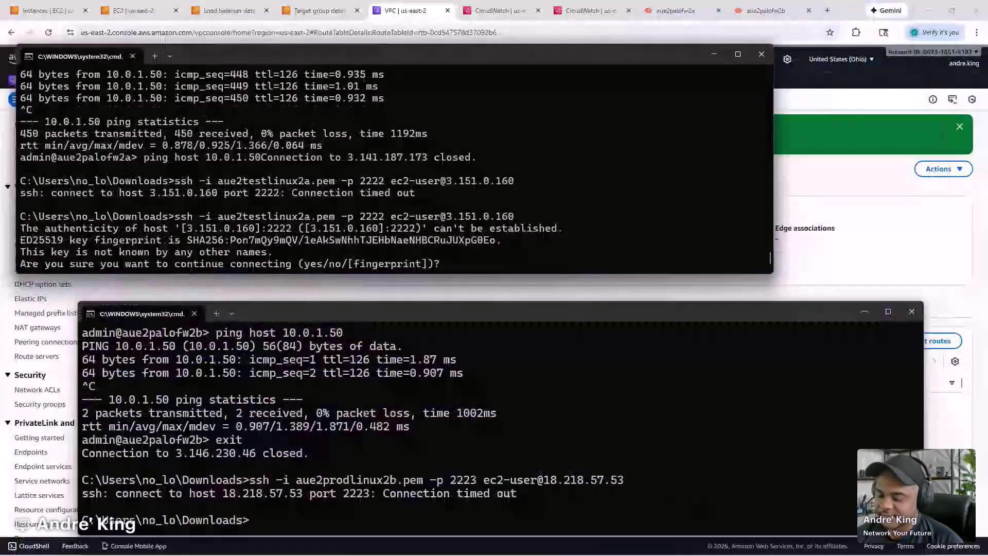
type("yes")
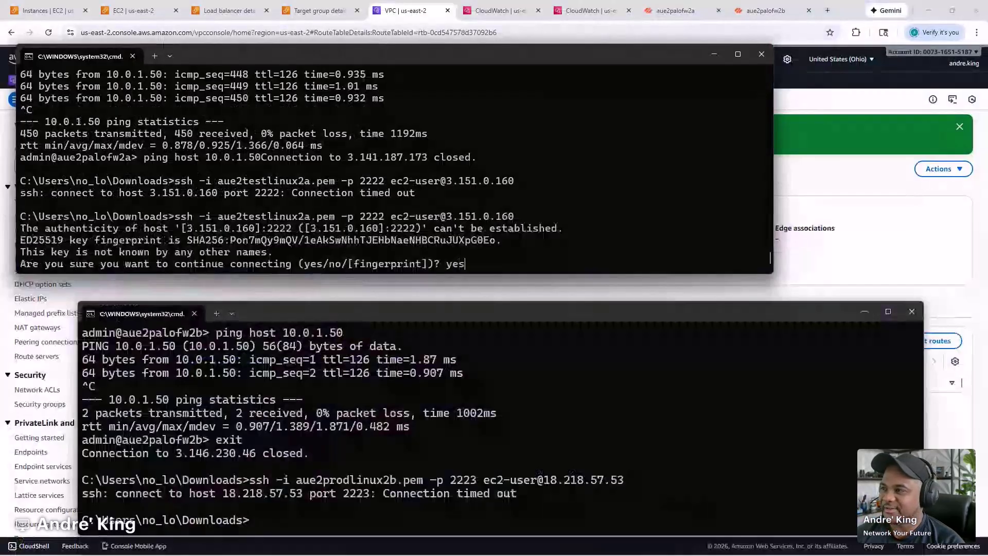
key("Return")
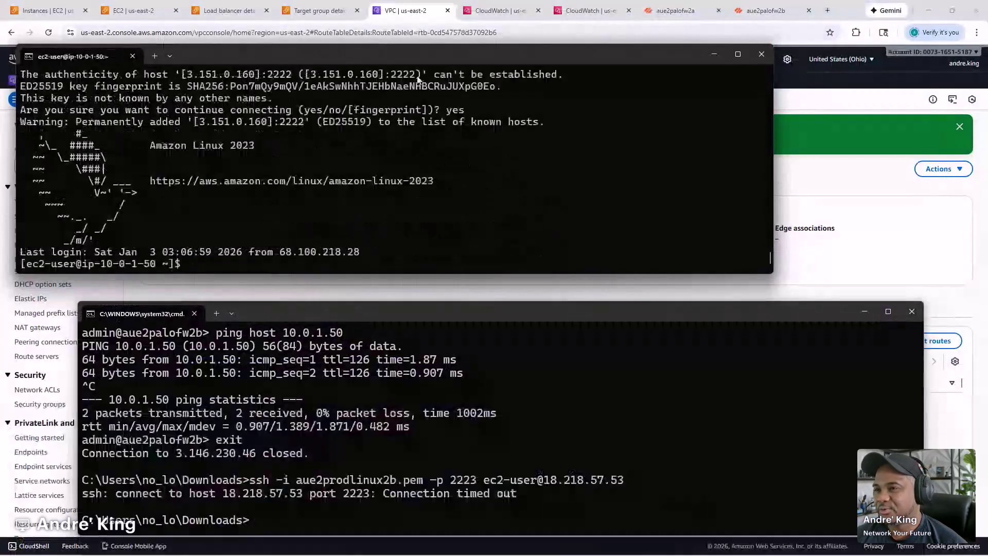
- Narrow the local command prompt and retry the ssh login to the 2b Linux host
left_click_drag(466, 56, 583, 71)
left_click(603, 388)
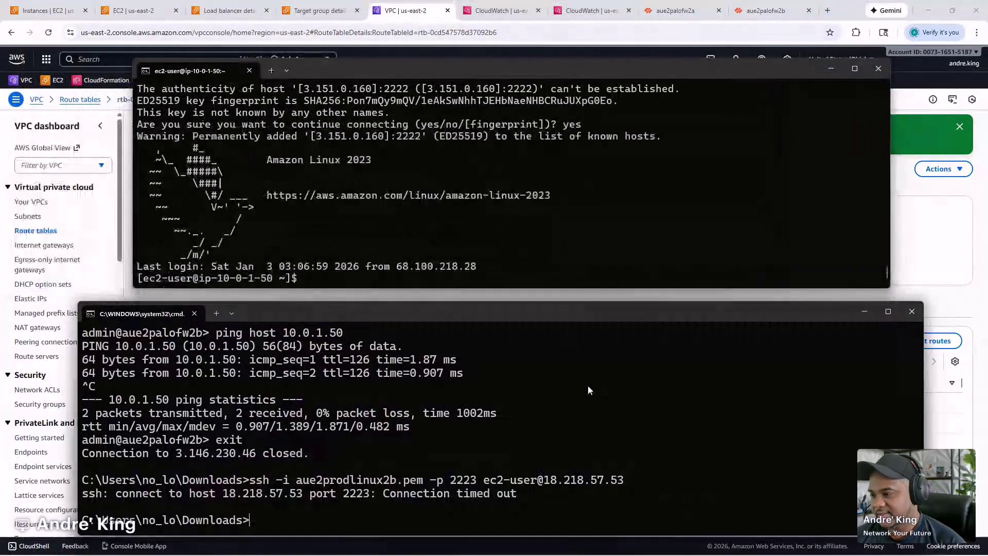
key("Up")
key("Return")
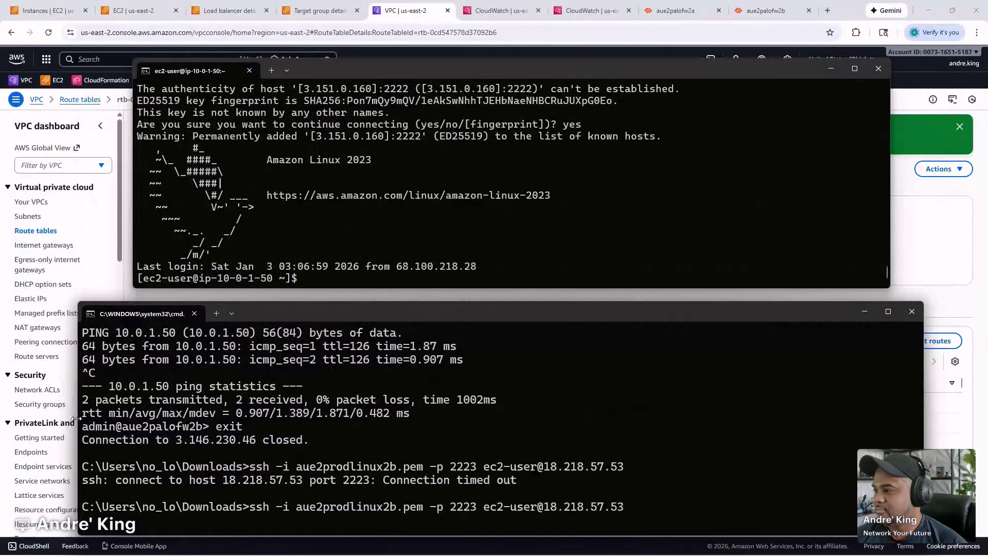
left_click_drag(79, 418, 131, 418)
scroll(900, 407, "up", 5)
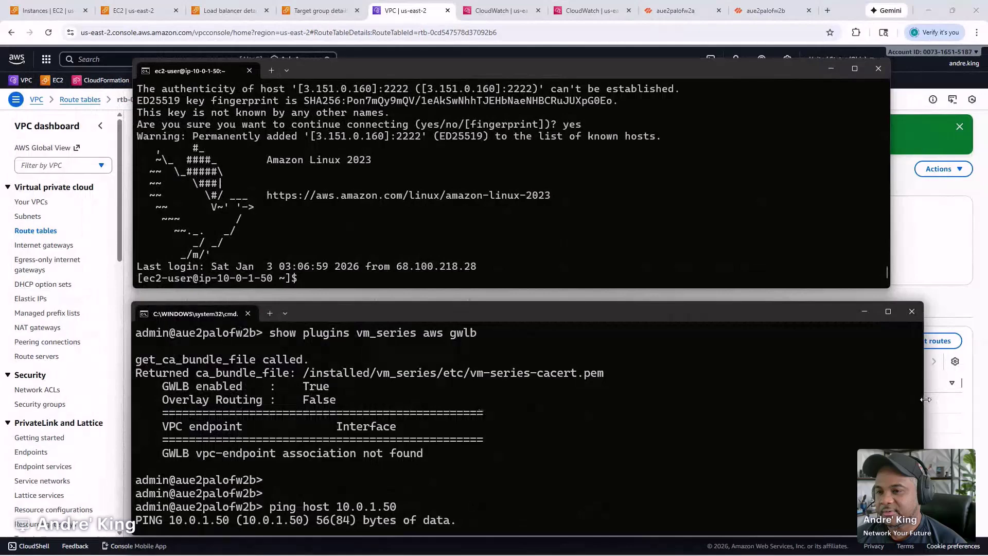
left_click_drag(924, 404, 891, 407)
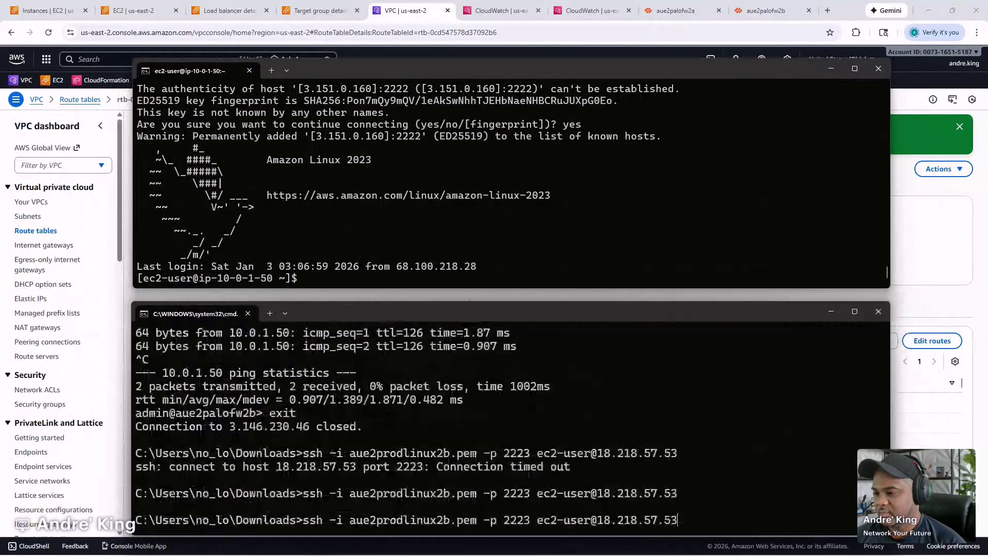
key("Return")
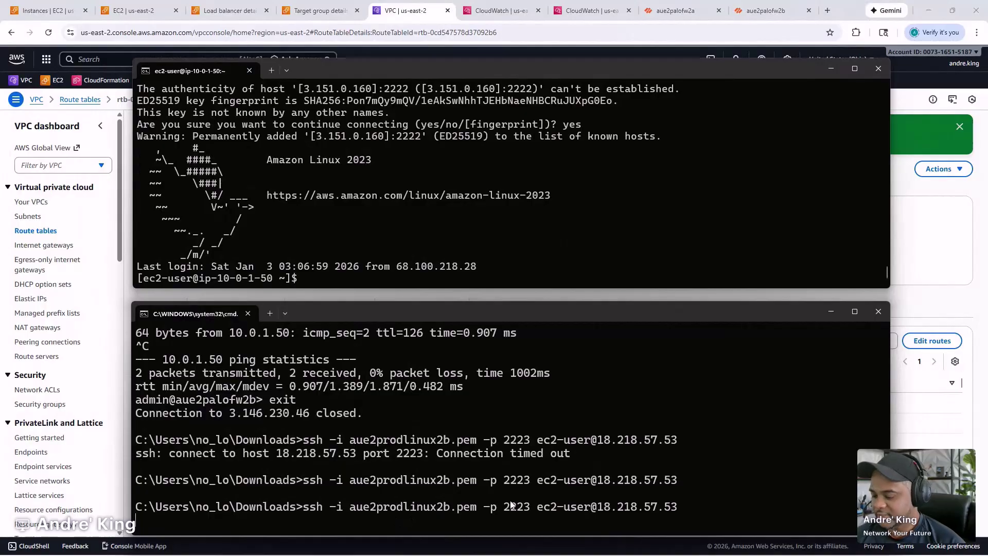
- Start a continuous ping to 10.0.2.150 from the 10.0.1.50 host
left_click_drag(548, 313, 0, 329)
type("ping ")
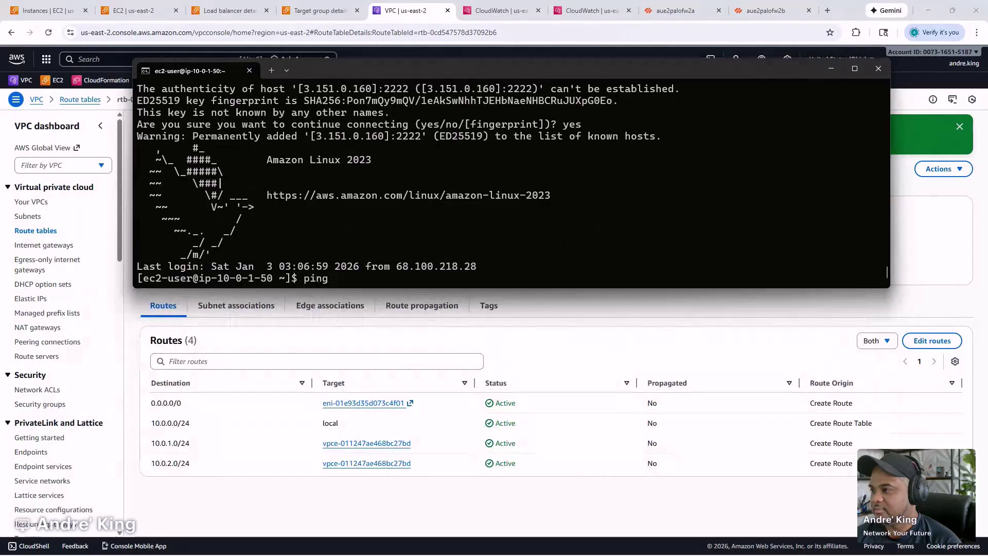
type("10.0.2.15")
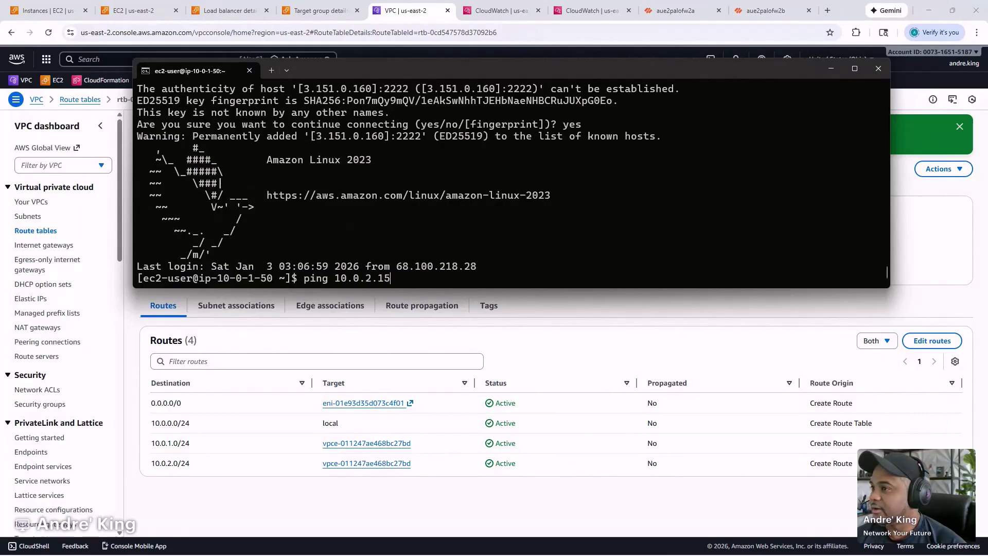
type("0")
key("Return")
left_click_drag(553, 65, 0, 69)
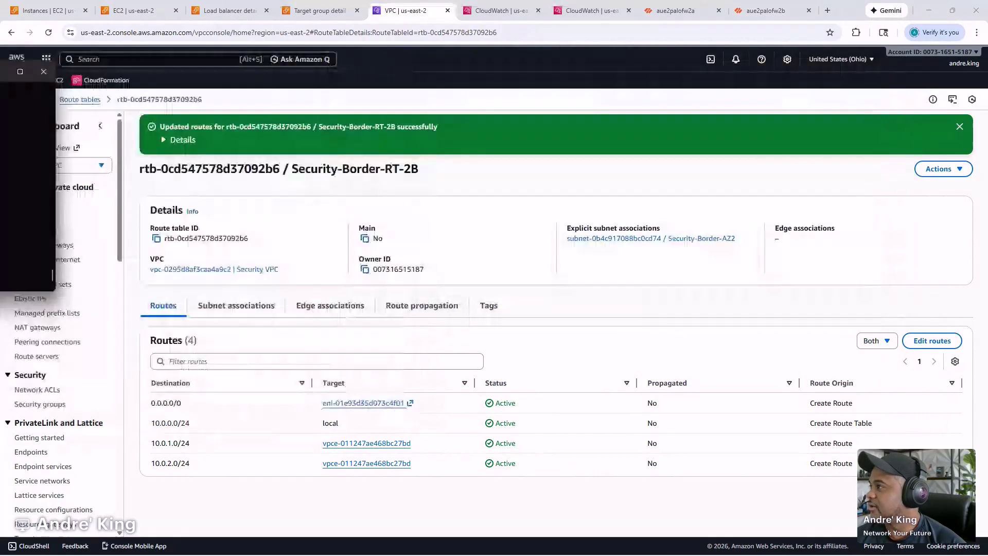
- Open the Traffic logs on the aue2palofw2a firewall's web interface
left_click(675, 10)
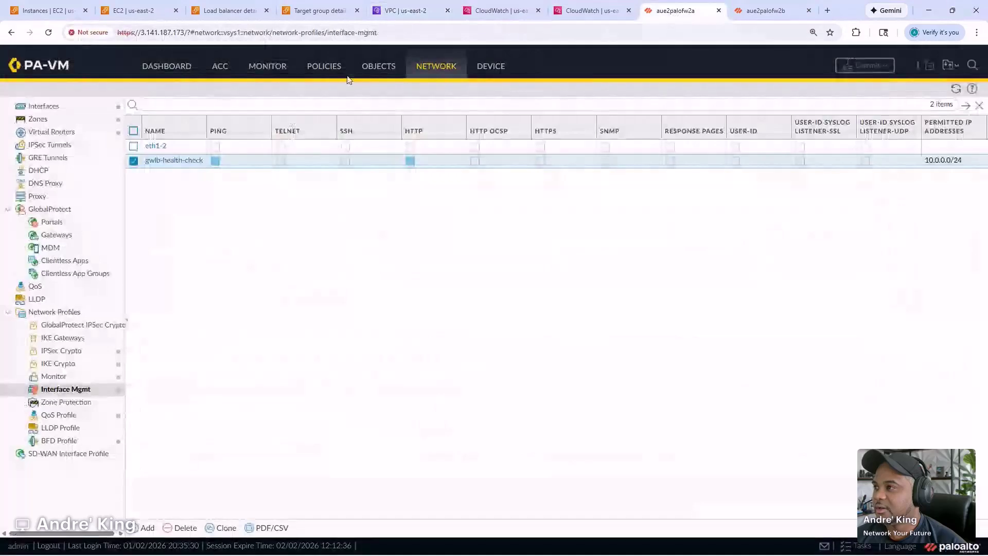
left_click(331, 71)
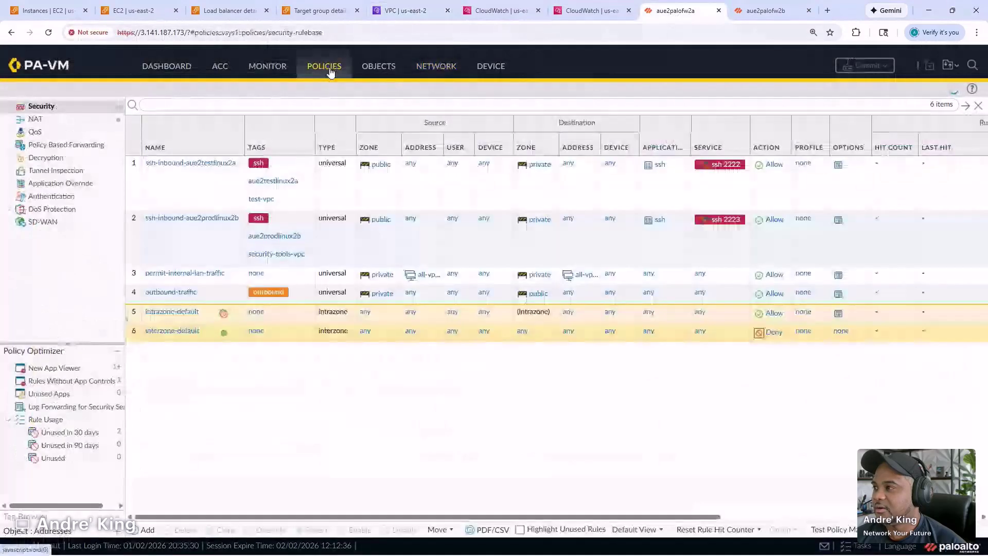
left_click(265, 72)
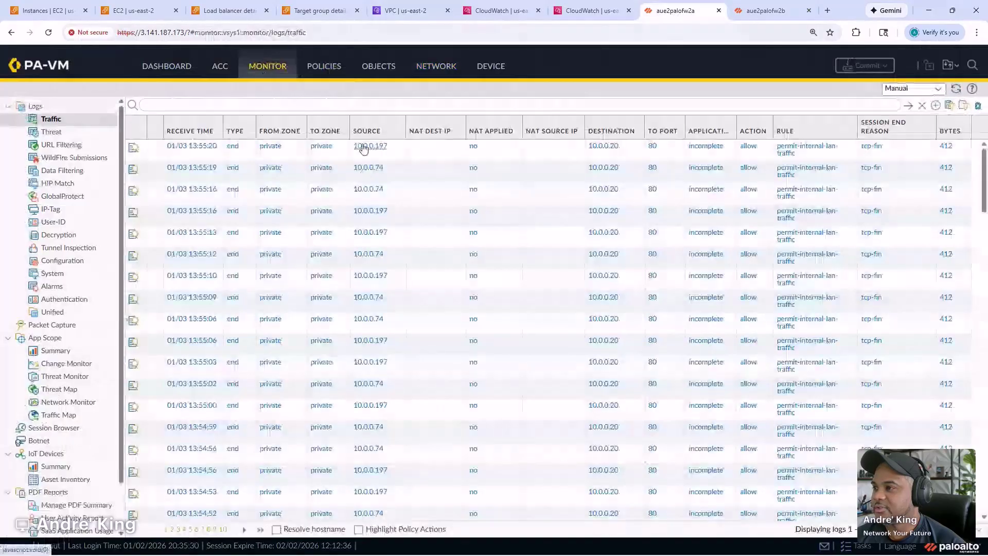
- Filter the traffic log to source 10.0.1.50 and destination 10.0.2.150
left_click(364, 147)
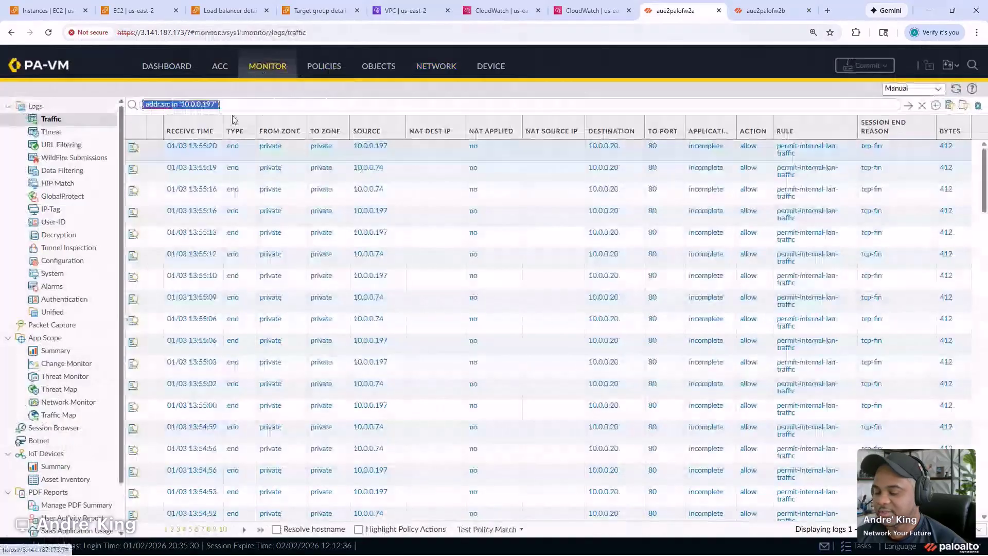
double_click(205, 104)
type("1")
type("0.0.1")
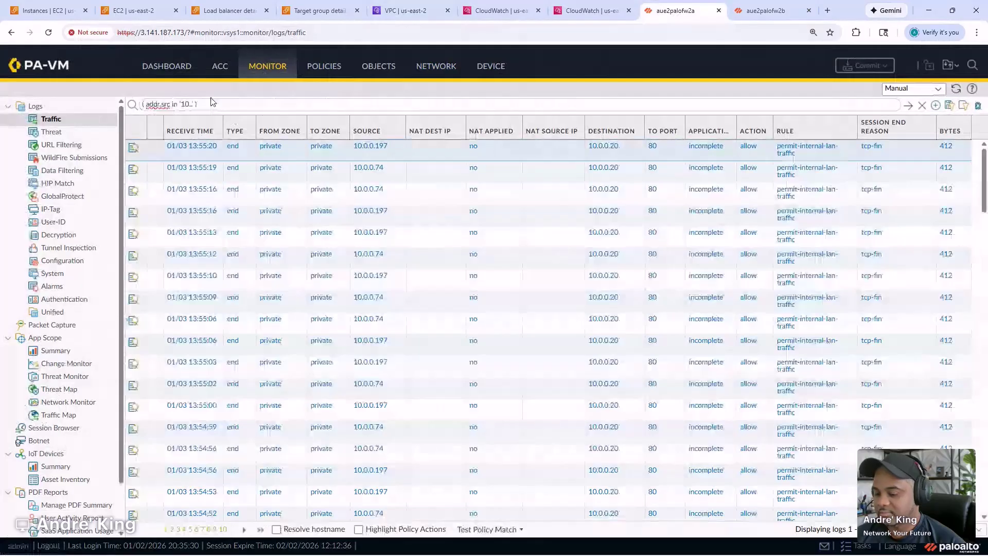
type(".50")
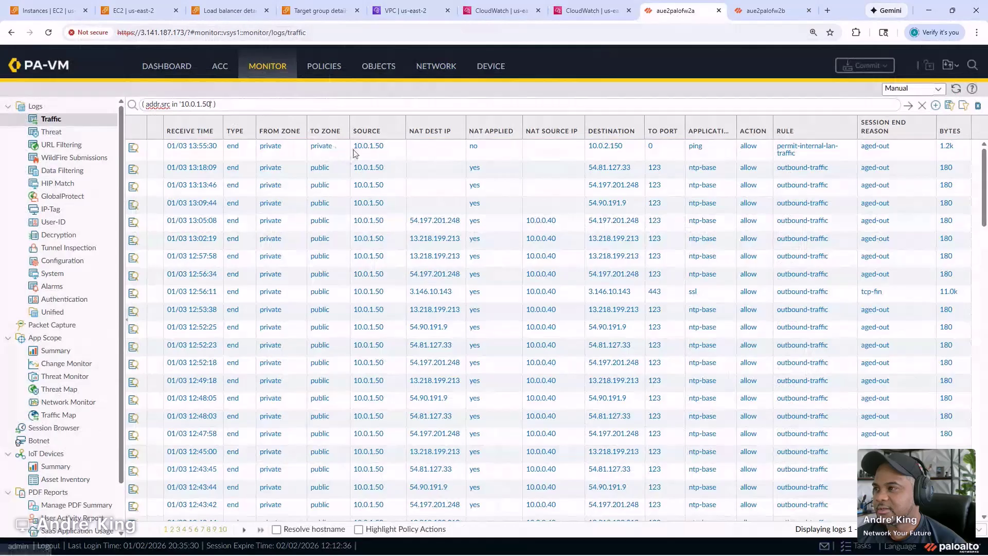
left_click(595, 149)
left_click(595, 147)
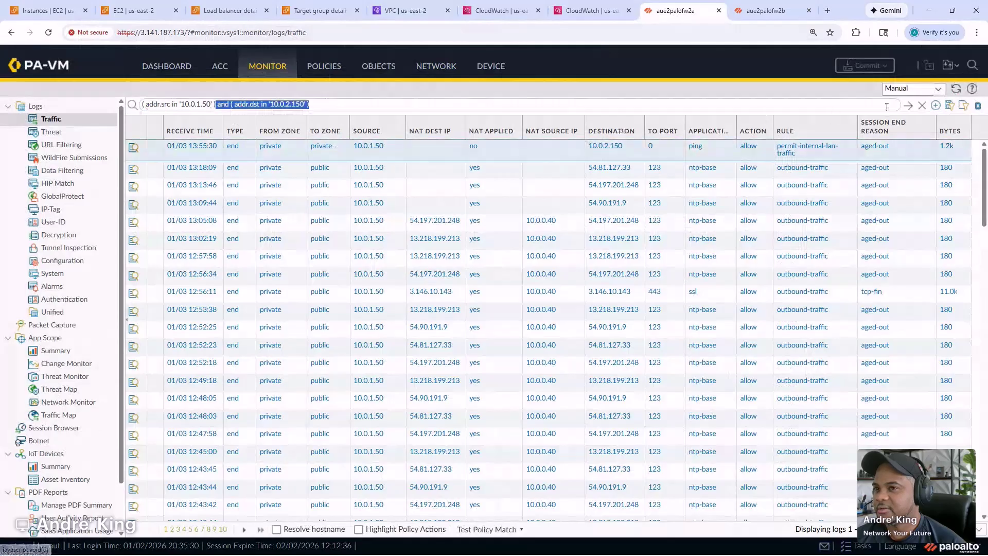
left_click(908, 105)
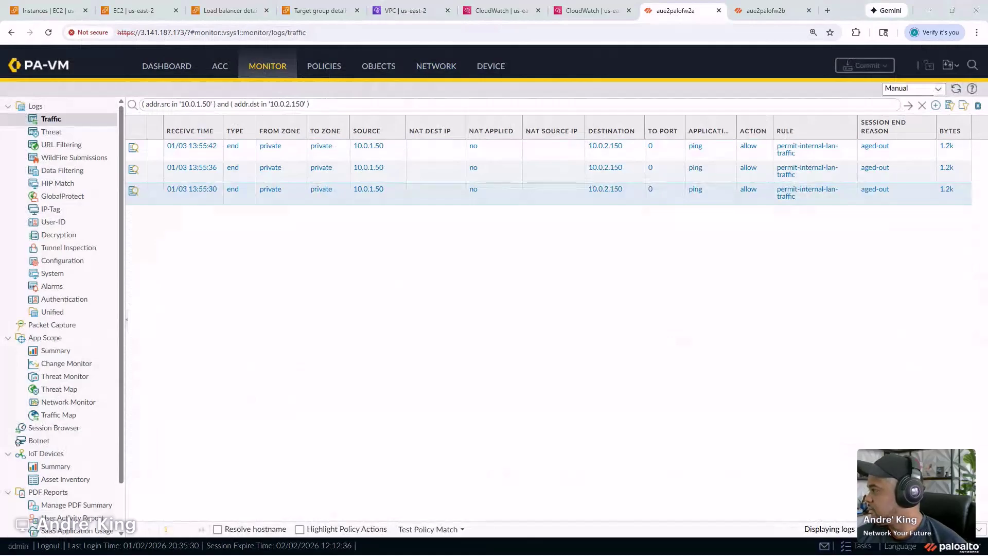
- Bring both terminals back into view and accept the 2b host's key to log in
left_click_drag(0, 150, 514, 60)
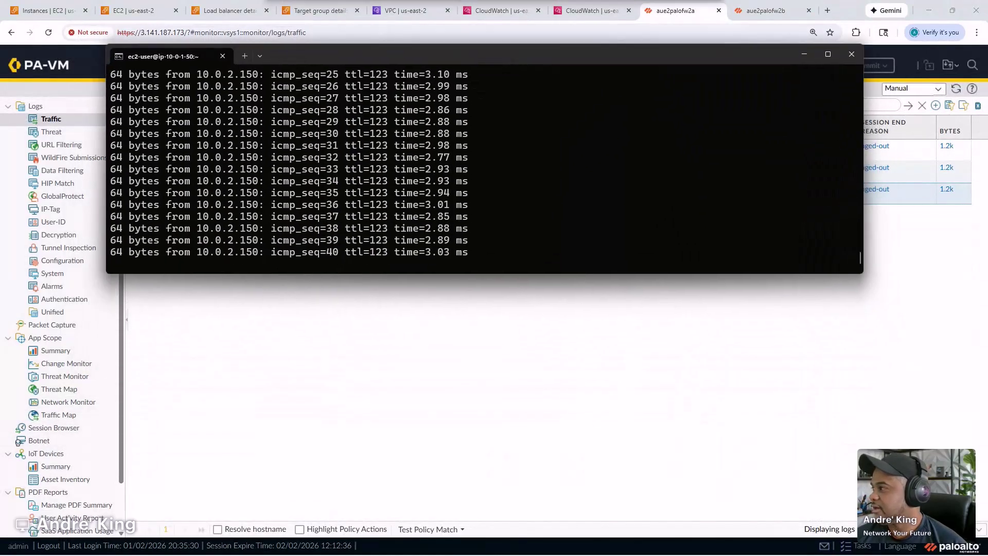
left_click_drag(0, 253, 697, 299)
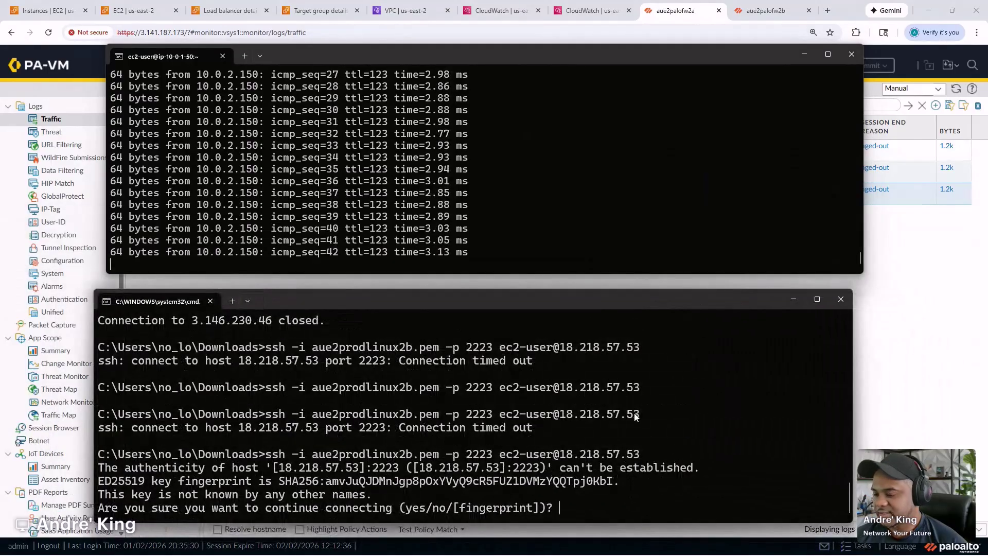
type("yes")
key("Return")
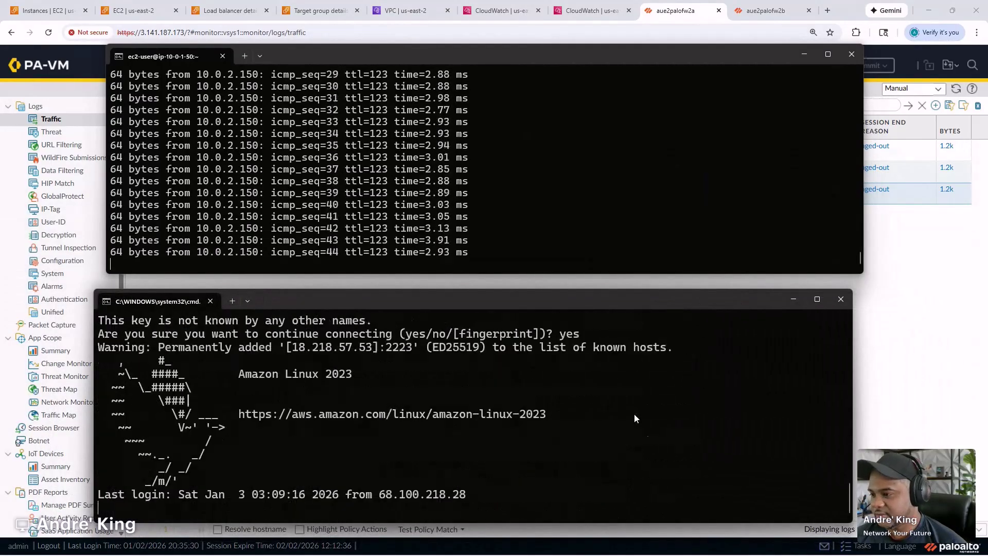
- Ping 10.0.1.50 from the 2b host, then stop the pings
type("ping ")
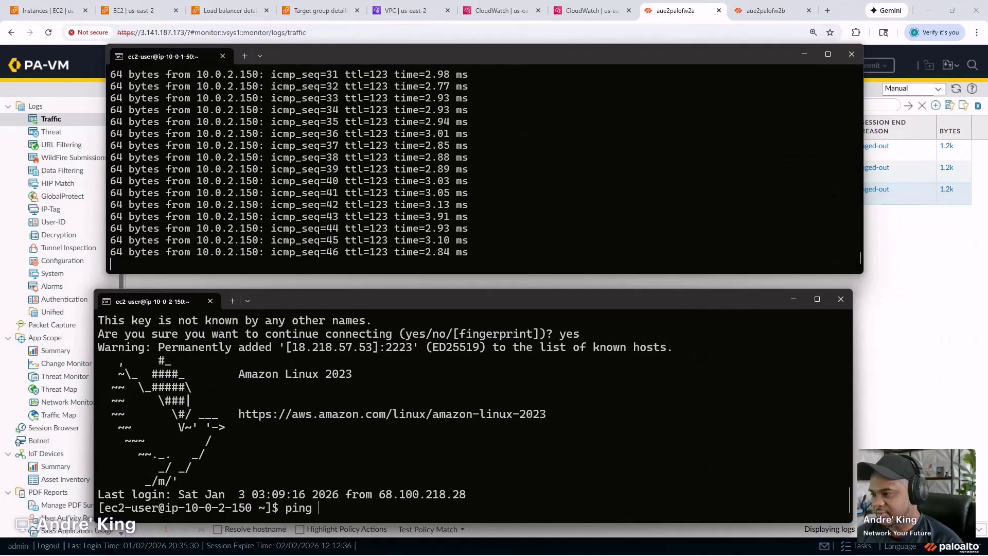
type("10.")
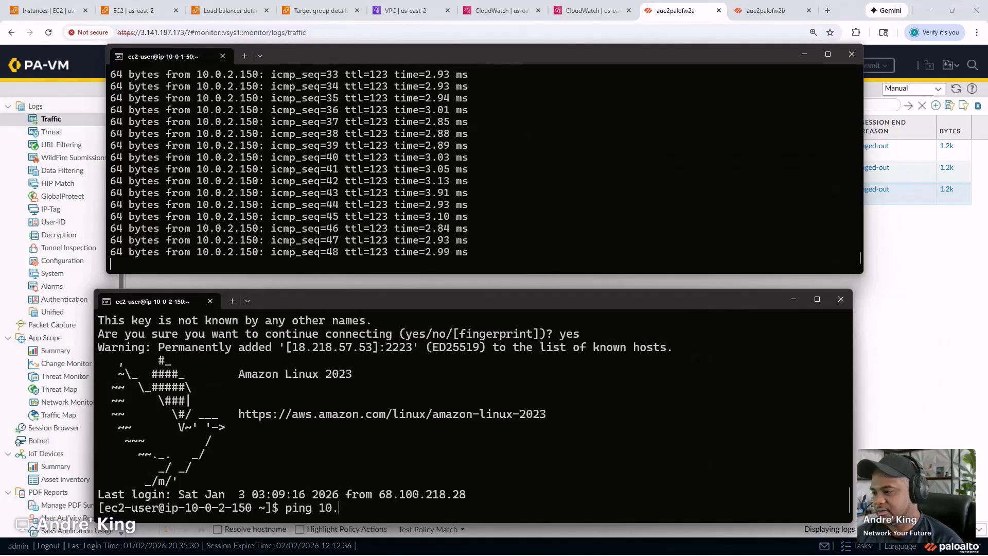
type("0.1")
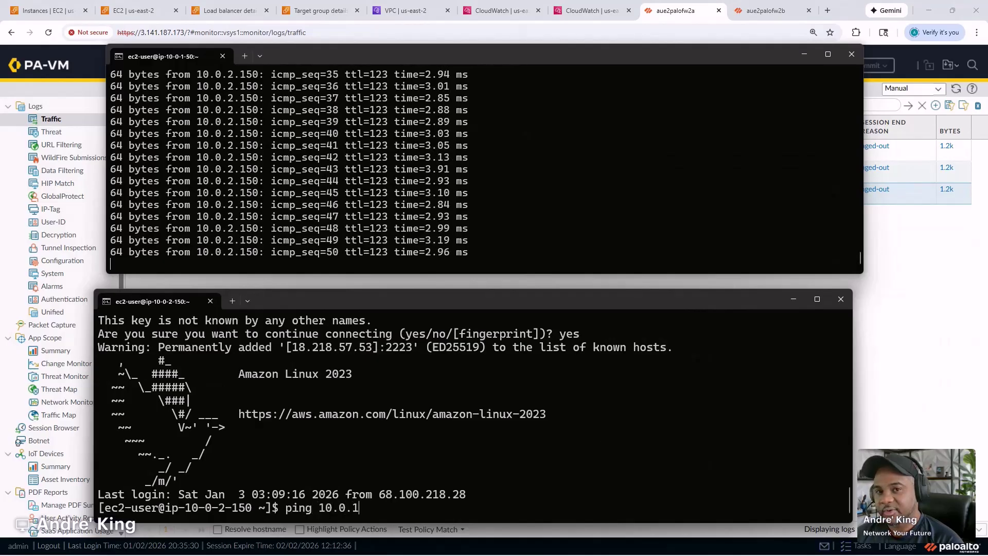
type(".50")
key("Return")
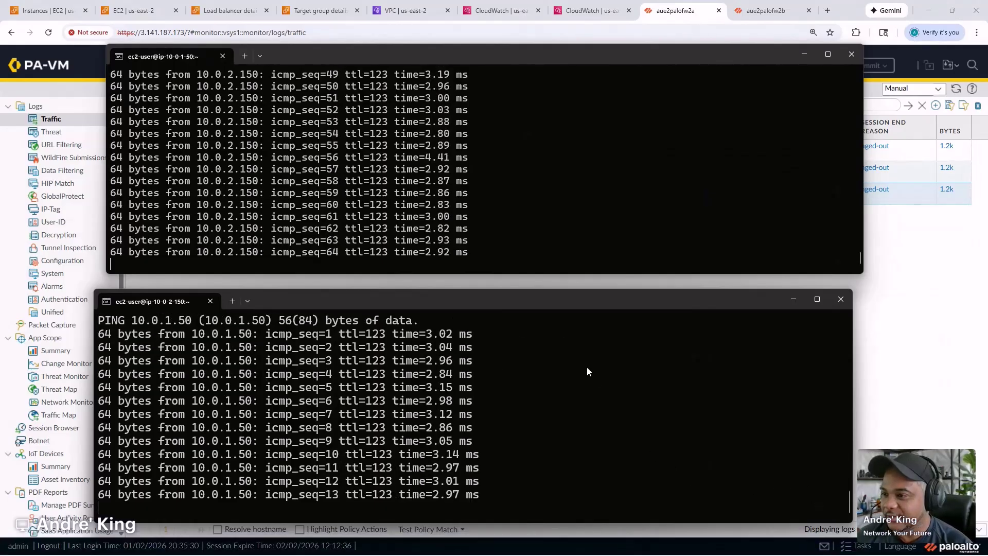
key("ctrl+c")
key("ctrl+c")
- Reapply the 10.0.1.50 → 10.0.2.150 traffic log filter to load the newer ping sessions
left_click(598, 199)
key("ctrl+c")
key("ctrl+c")
left_click(926, 341)
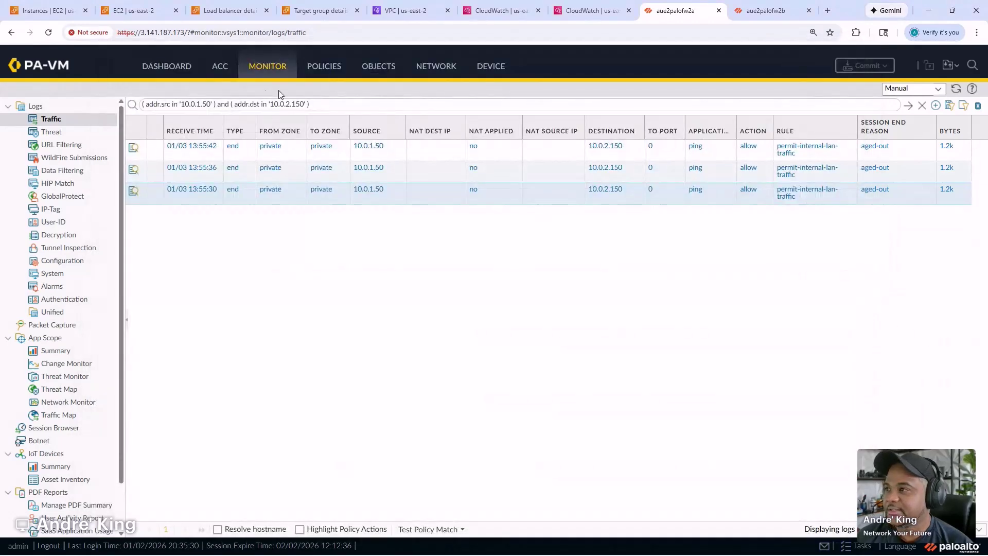
left_click(909, 107)
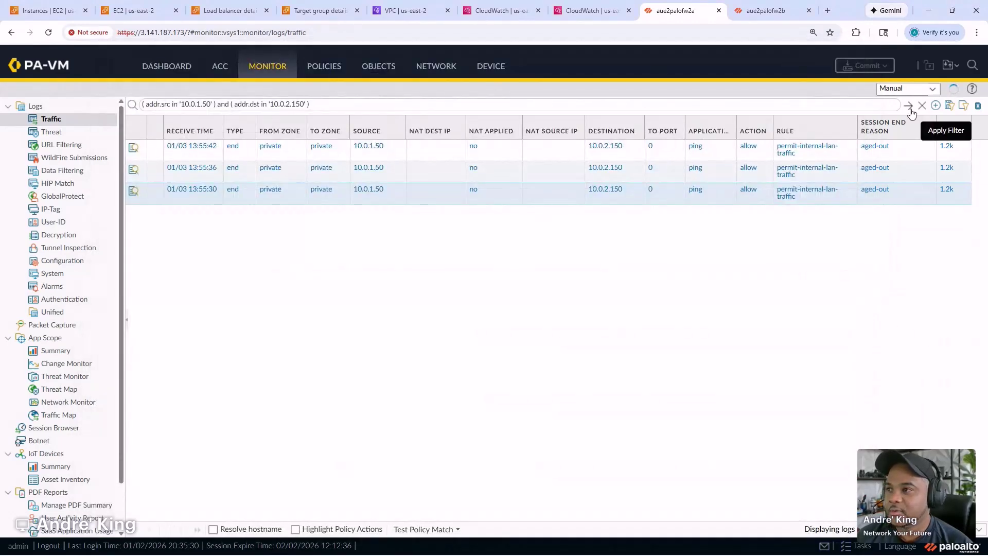
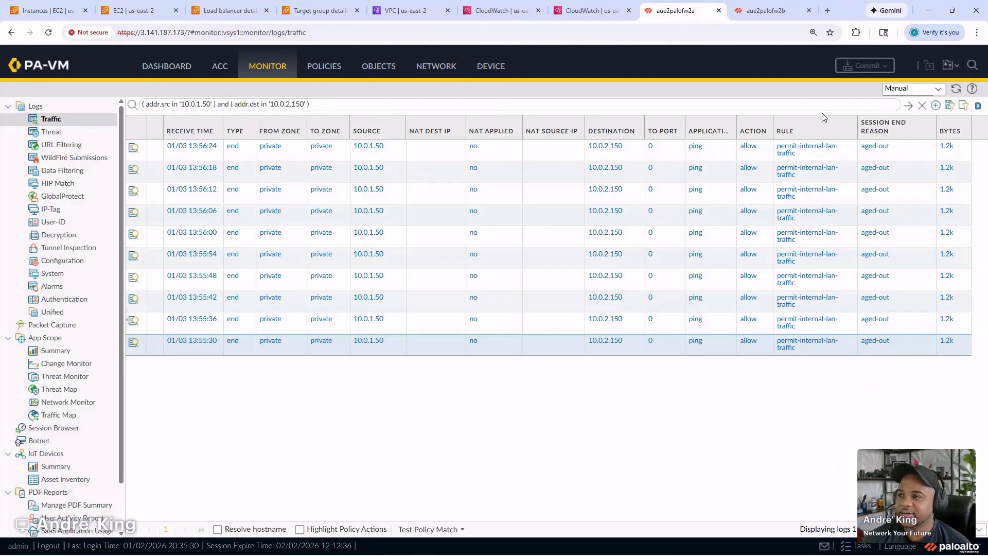
- In the VPC console, review the spoke-tgw-rt transit gateway route table's associations and routes
left_click(399, 7)
scroll(71, 405, "down", 15)
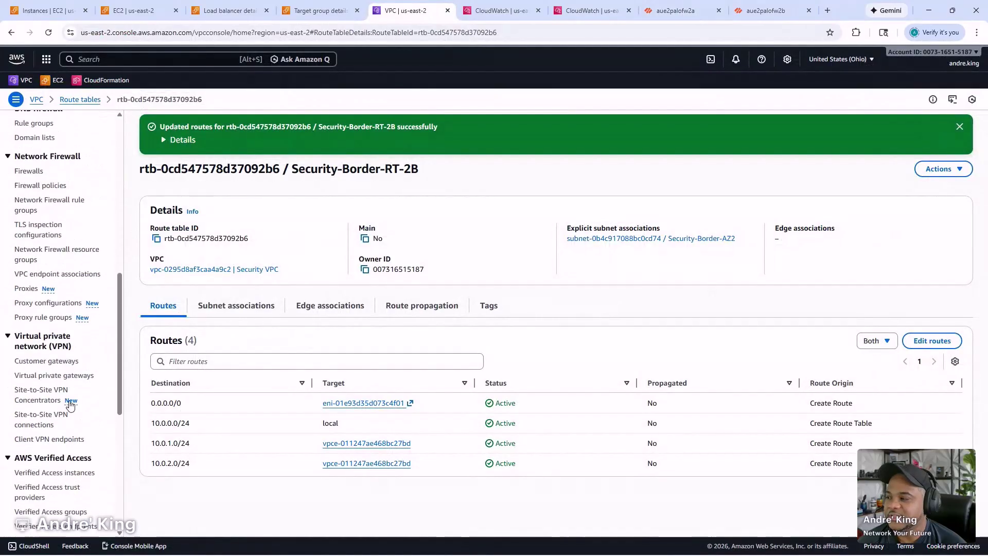
scroll(70, 405, "down", 3)
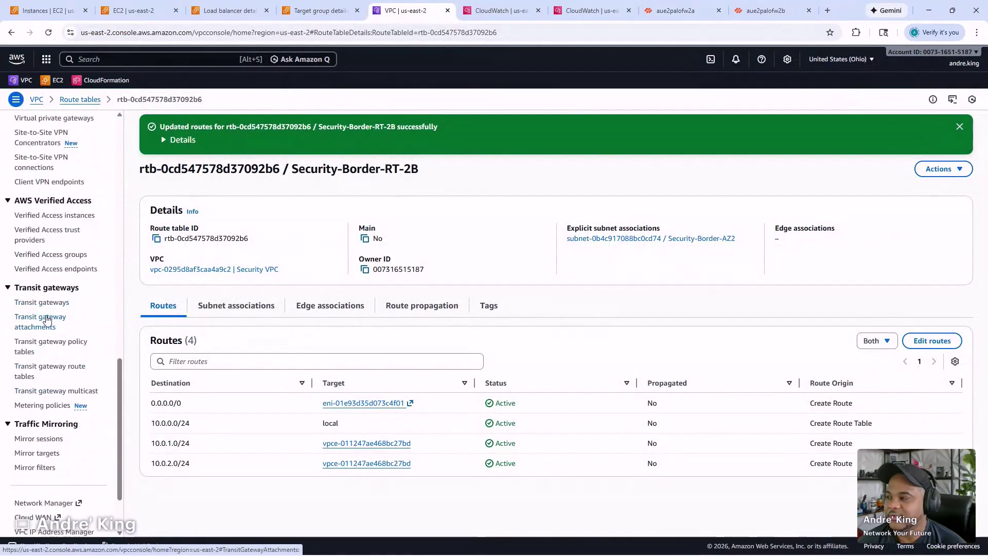
left_click(51, 370)
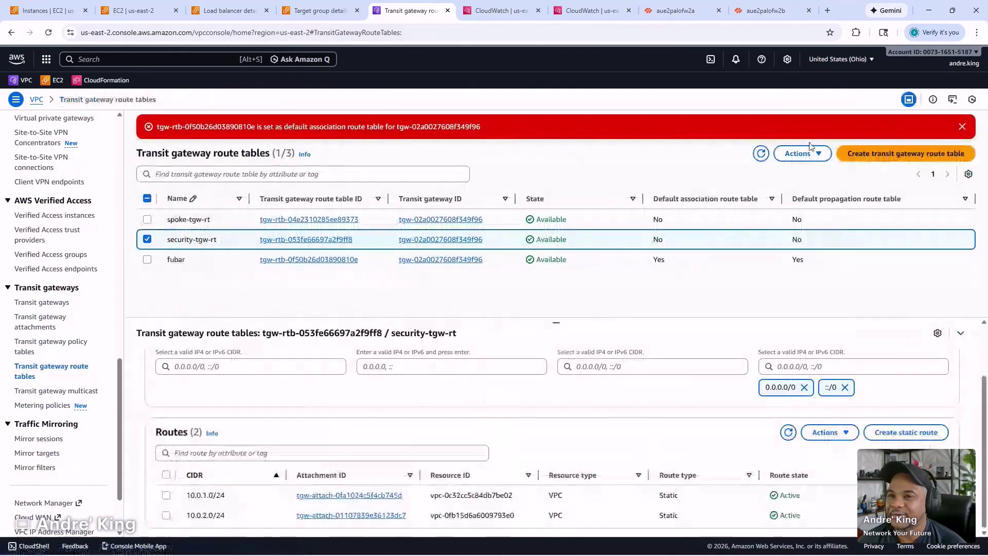
left_click(962, 127)
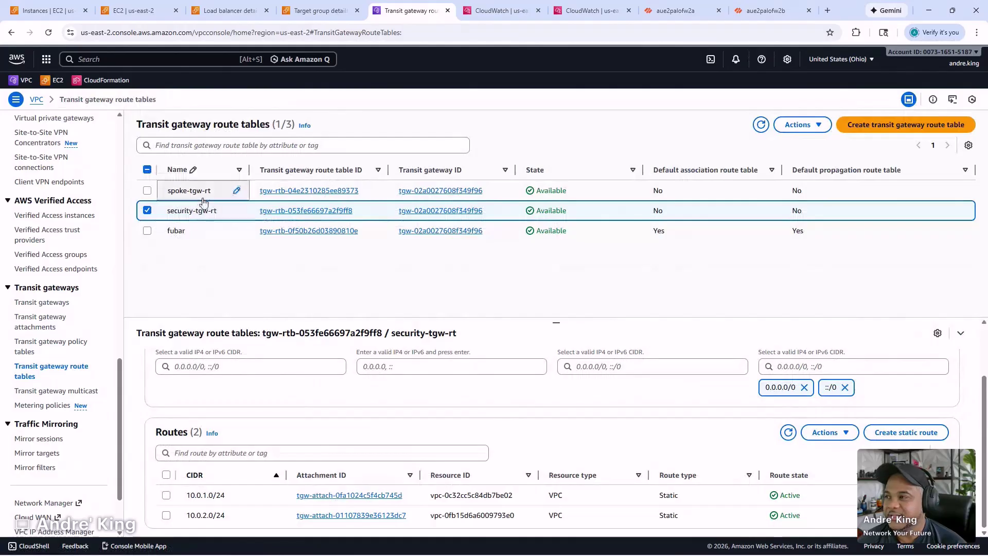
left_click(292, 196)
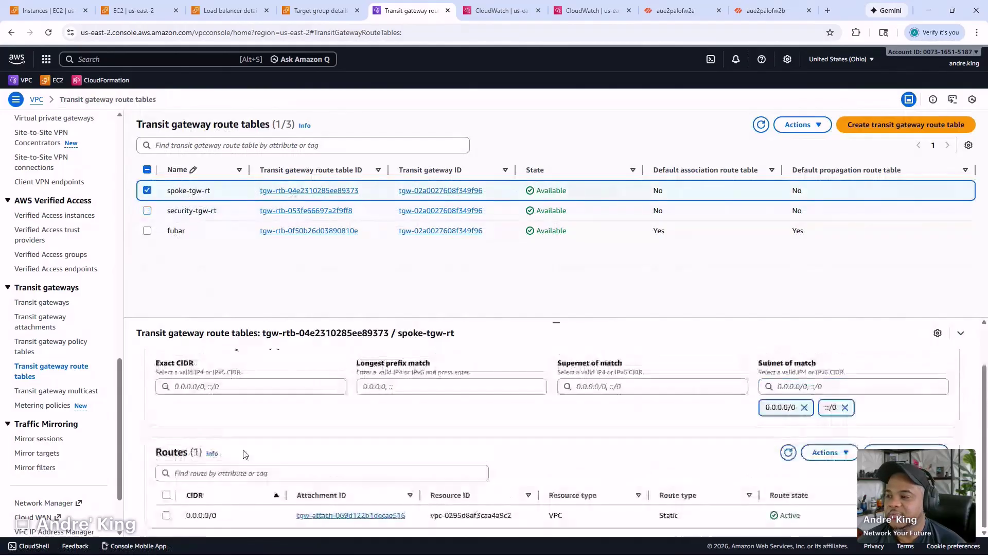
scroll(261, 395, "up", 1)
left_click(231, 360)
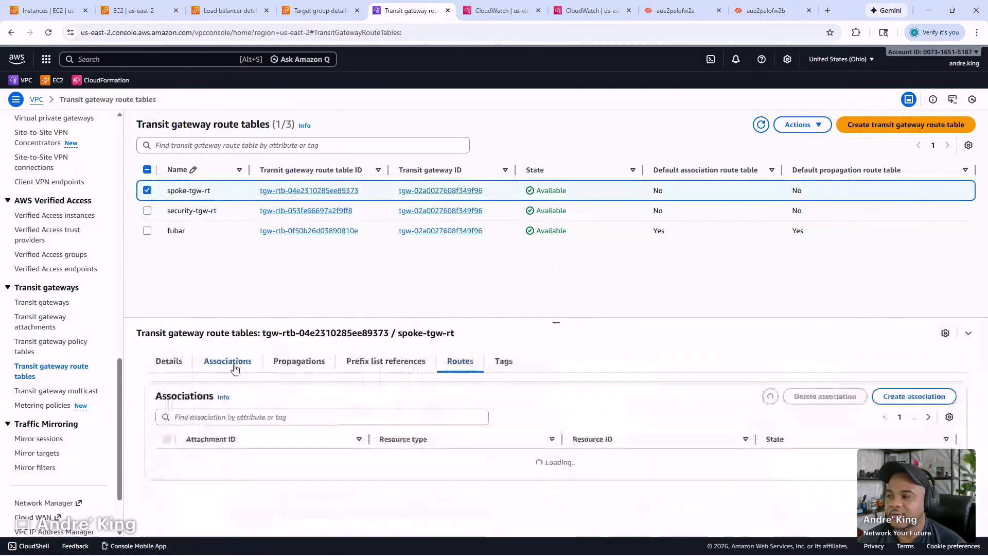
left_click(453, 362)
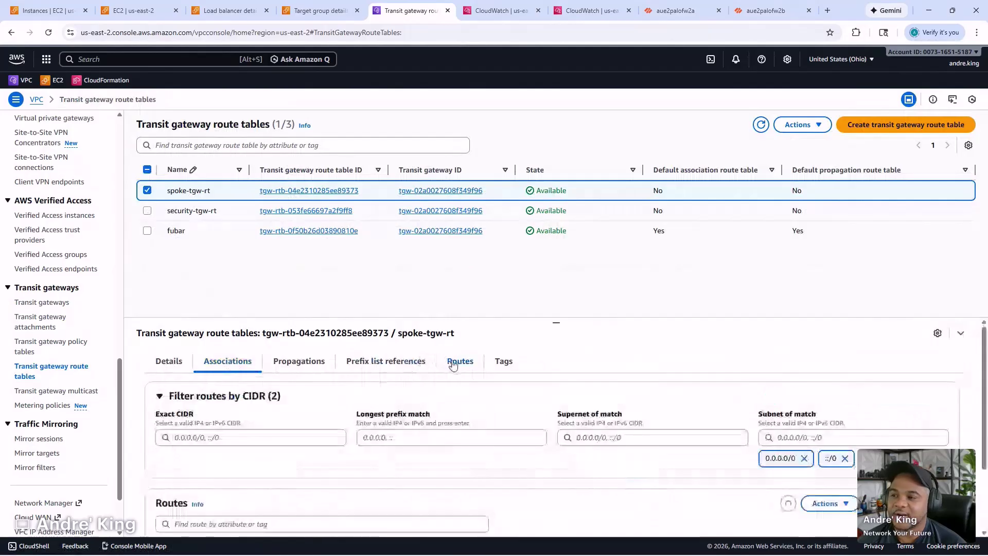
scroll(378, 474, "down", 1)
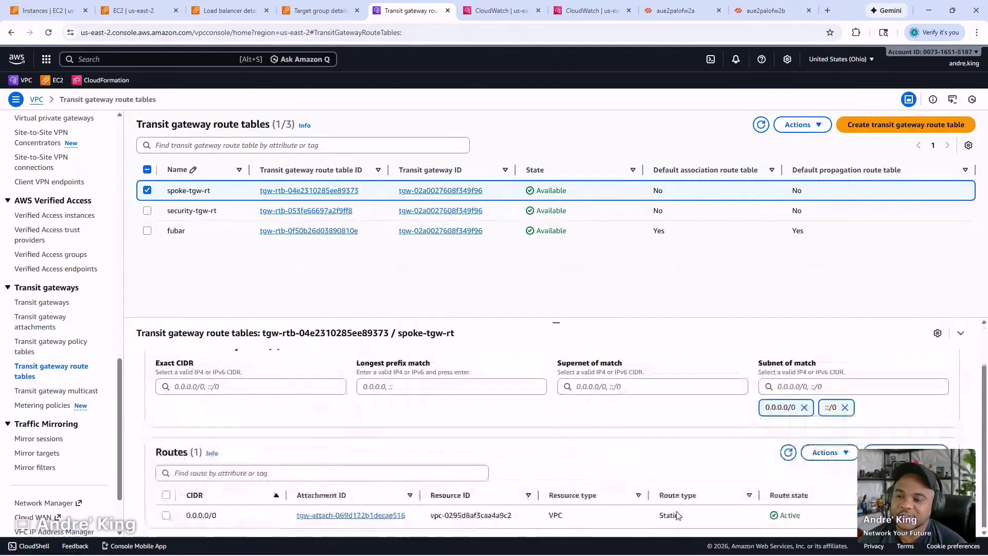
- Review the security-tgw-rt route table's associations and routes
left_click(362, 213)
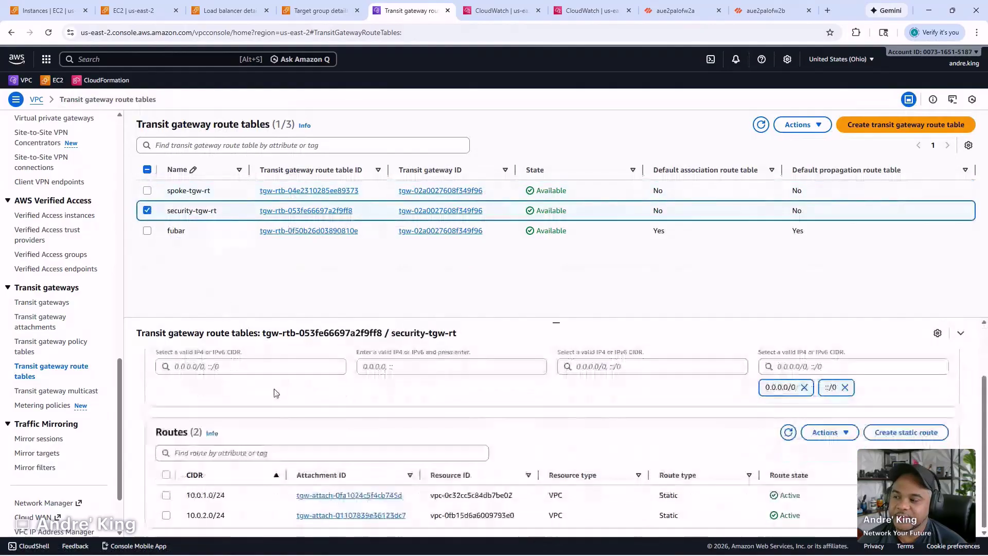
scroll(247, 397, "up", 1)
left_click(227, 361)
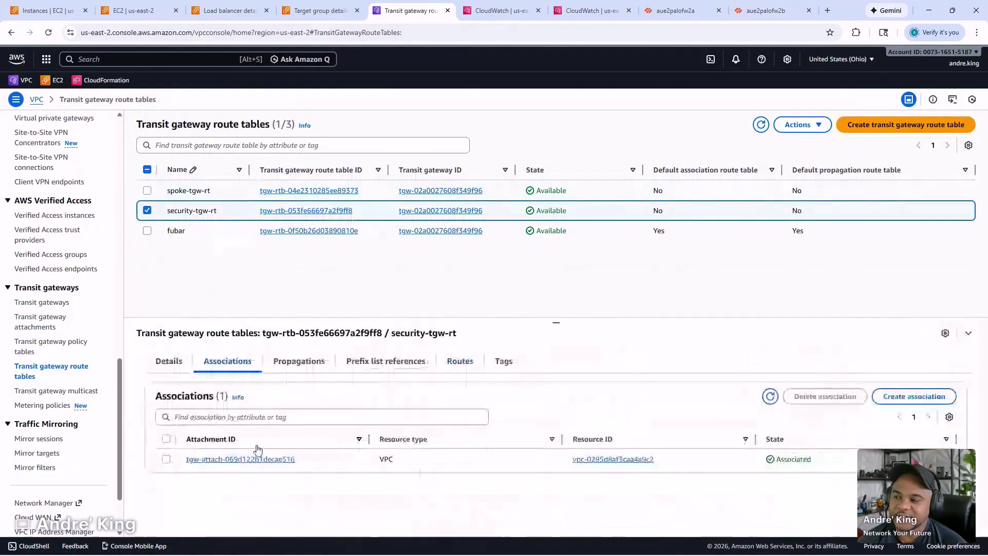
left_click(456, 366)
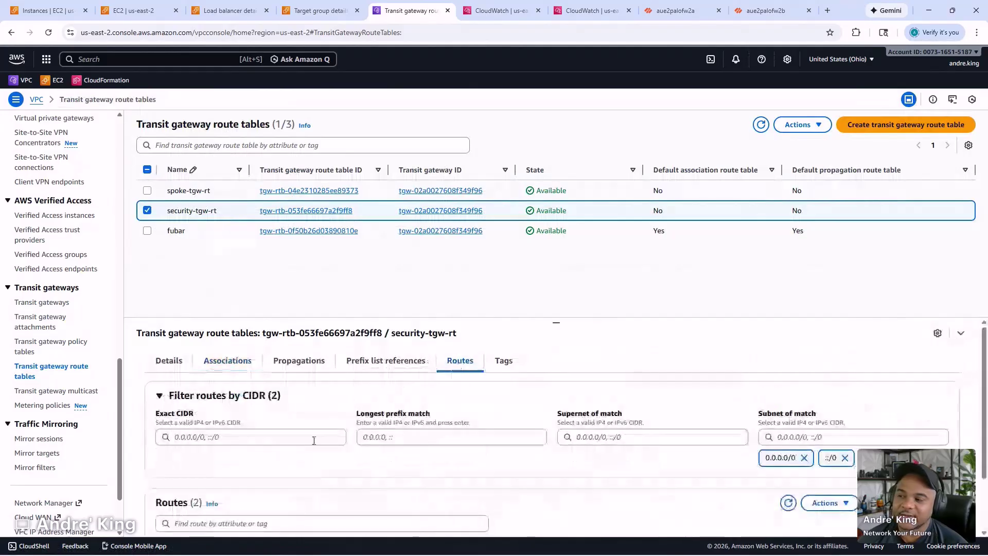
scroll(312, 441, "down", 1)
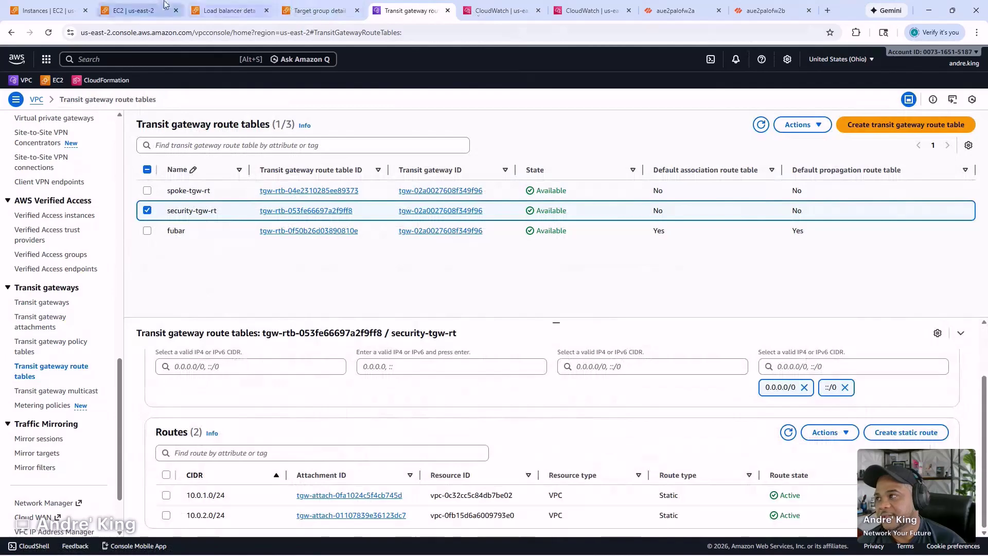
- Clone the permit-internal-lan-traffic security rule and place the copy above the original
left_click(667, 8)
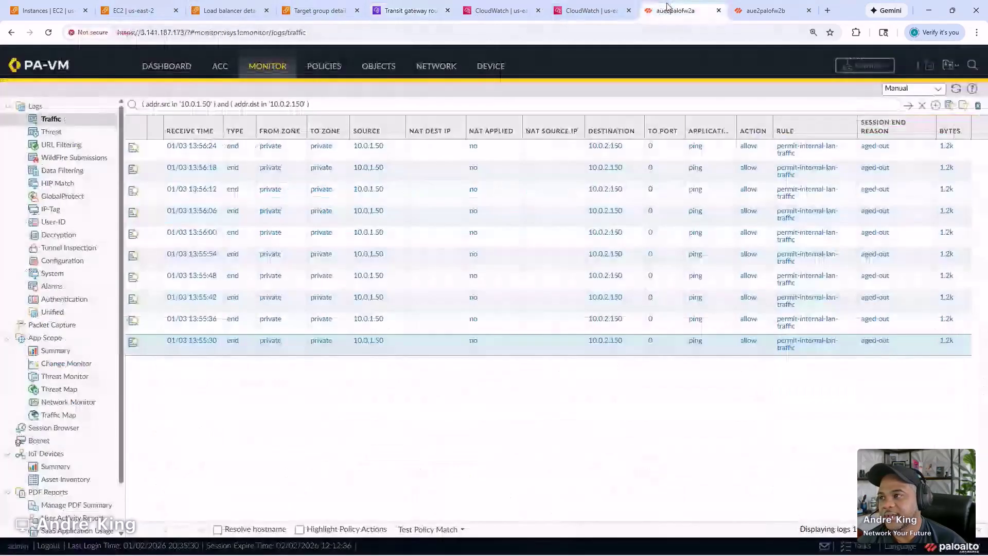
left_click(324, 67)
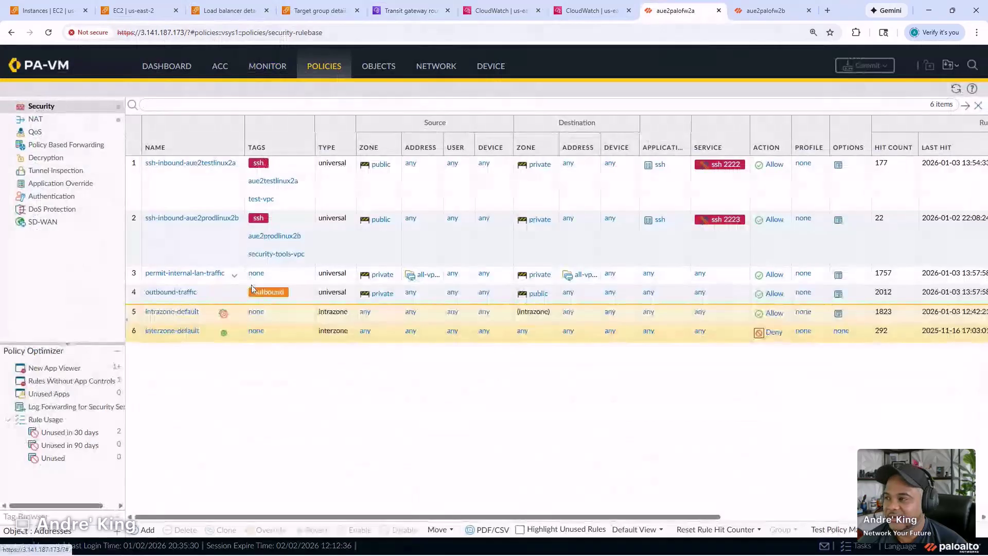
left_click(298, 276)
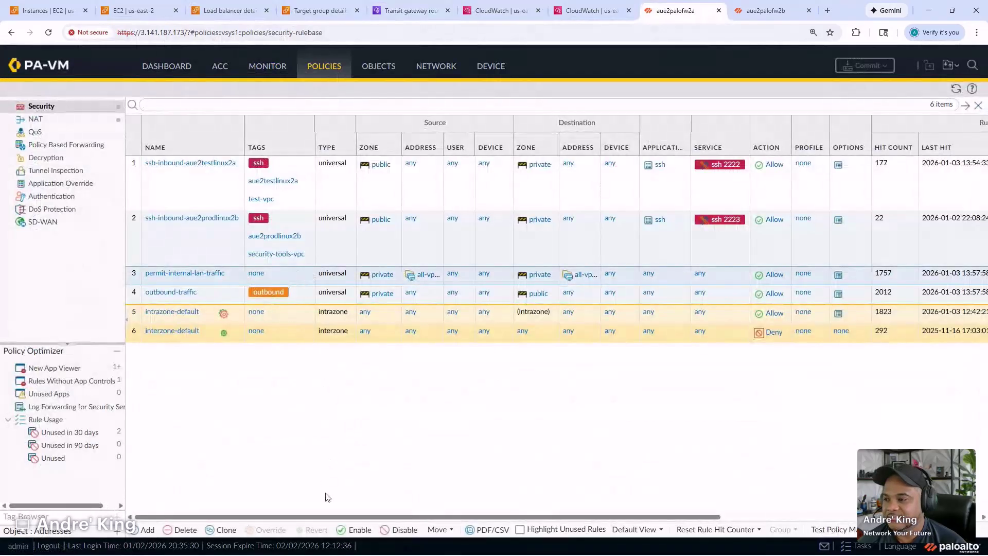
left_click(240, 532)
key("Return")
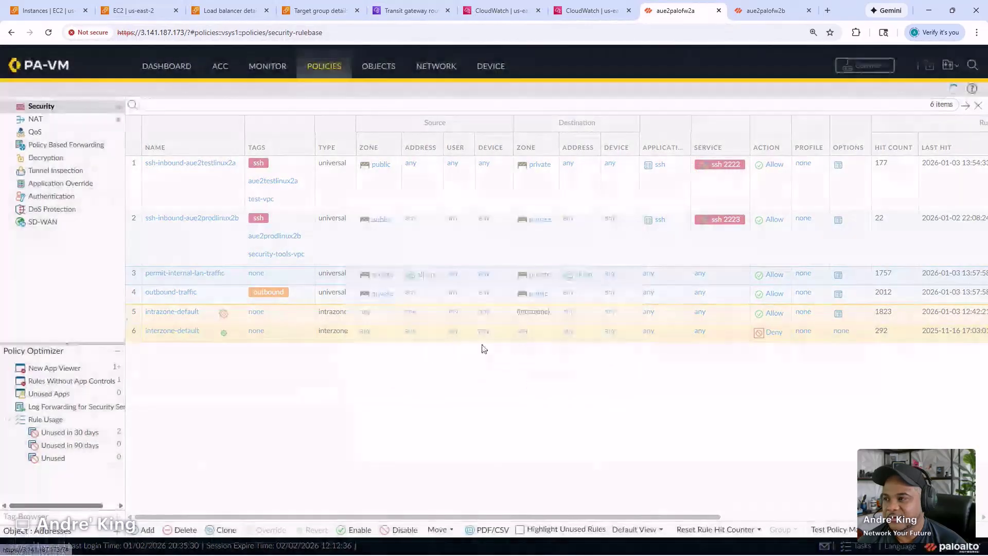
left_click_drag(289, 299, 292, 277)
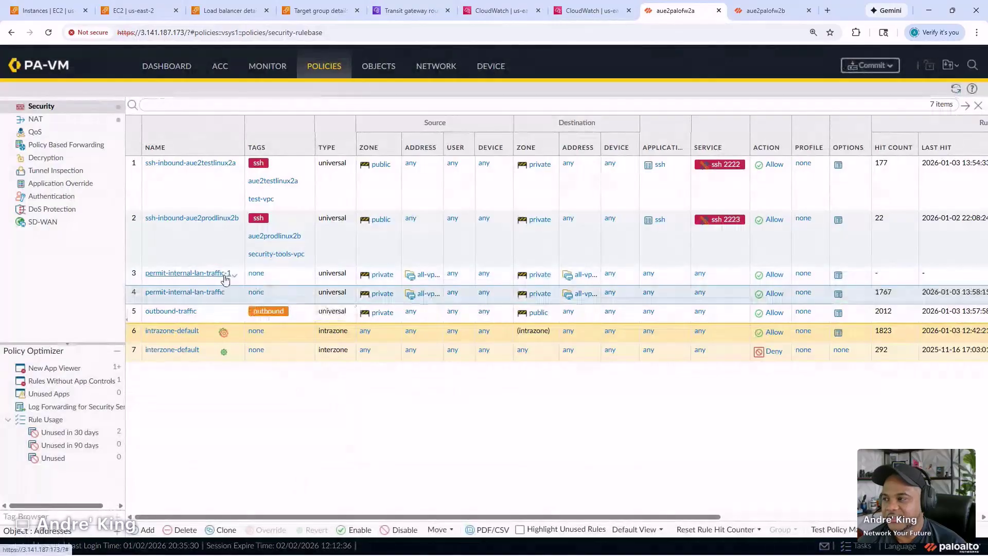
- Rename the cloned rule to deny-test-to-prod
left_click(221, 274)
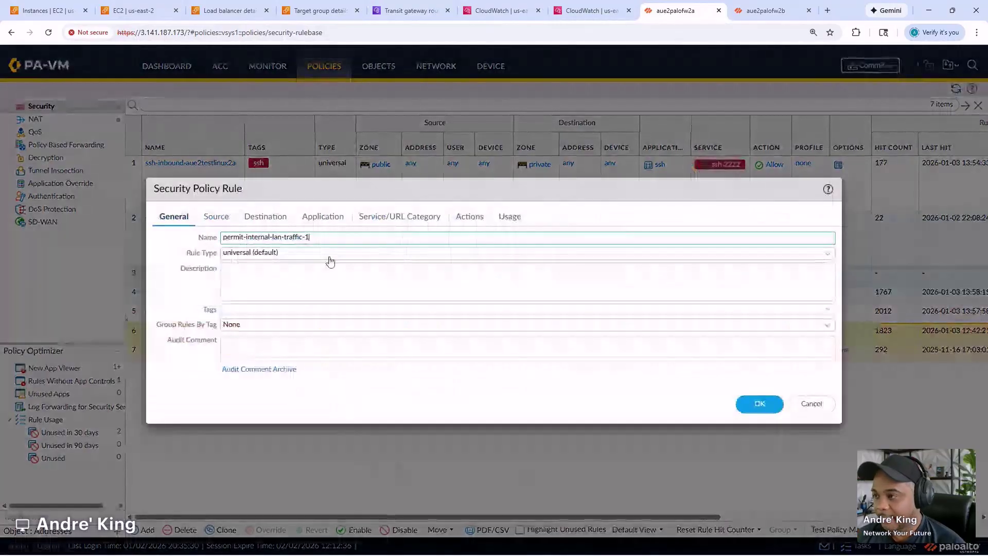
key("BackSpace")
key("BackSpace")
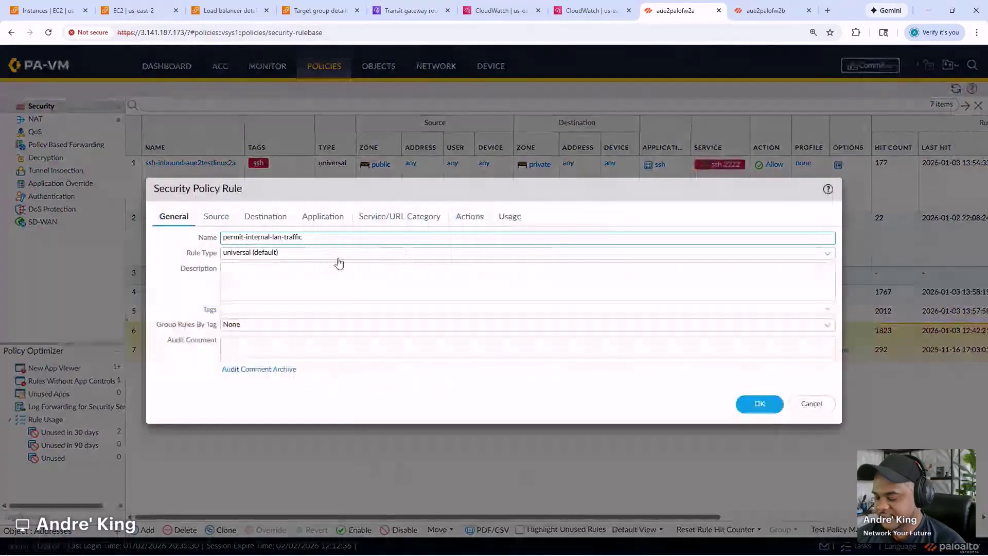
key("ctrl+a")
type("deny=")
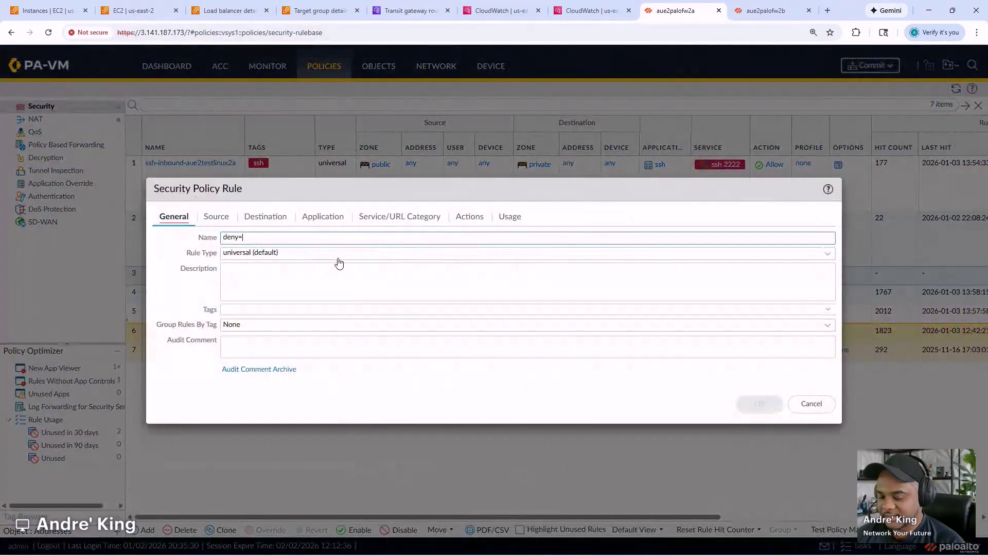
key("BackSpace")
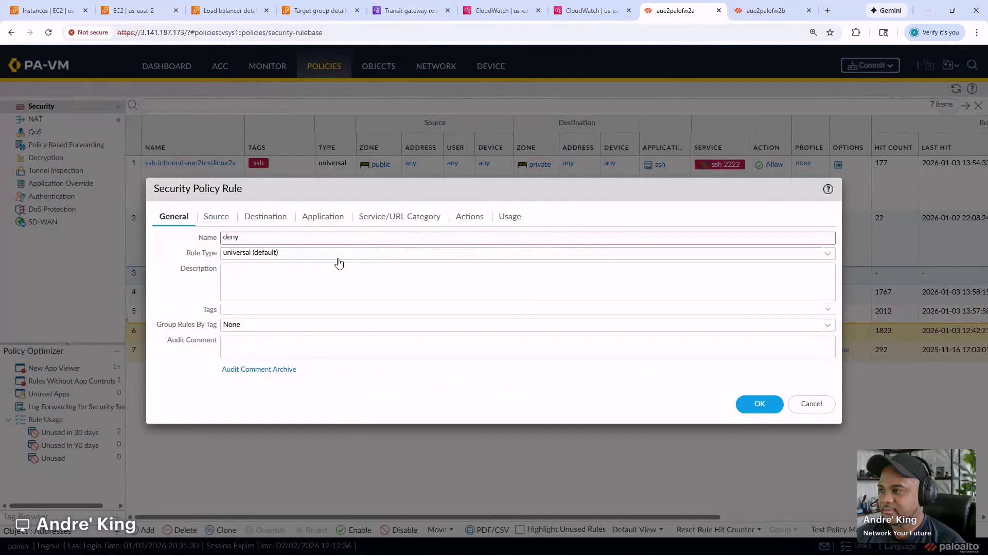
type("-te")
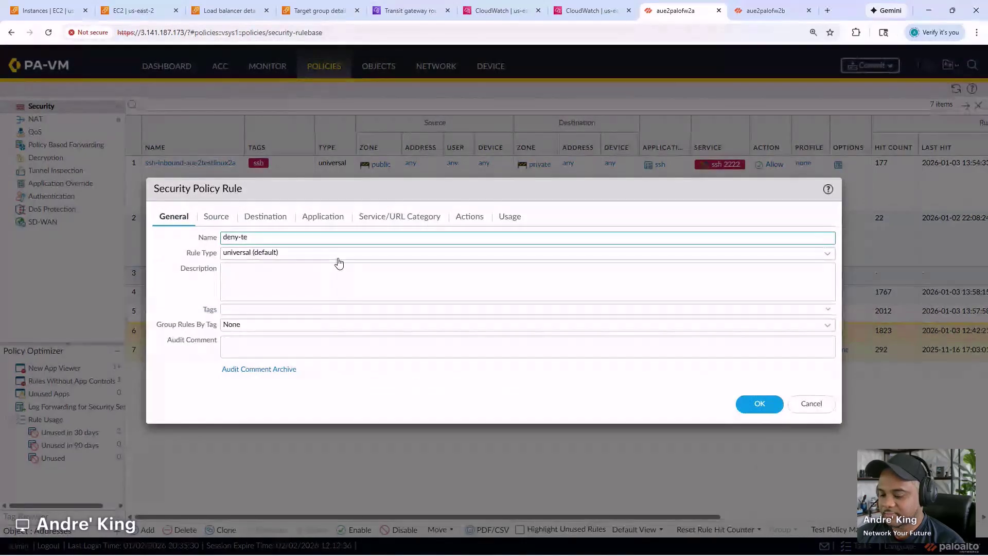
type("st-to-prod")
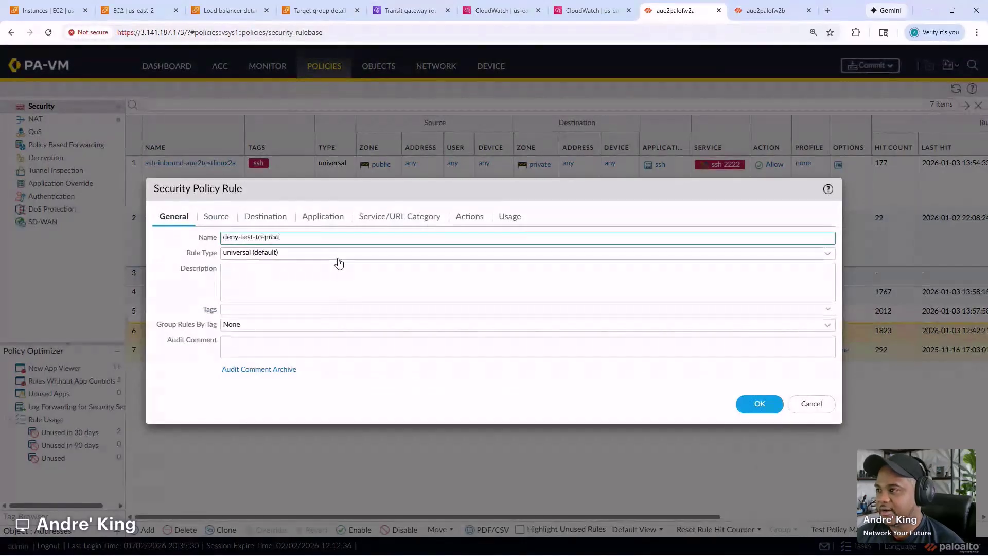
- Set the rule's source address to test-vpc and its destination address to security-tools-vpc
left_click(228, 222)
left_click(366, 271)
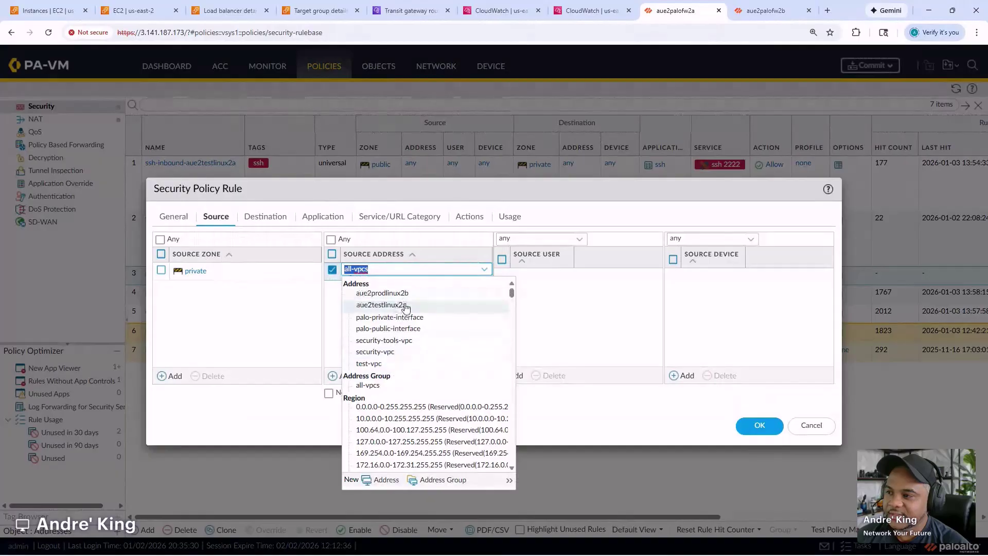
left_click(406, 308)
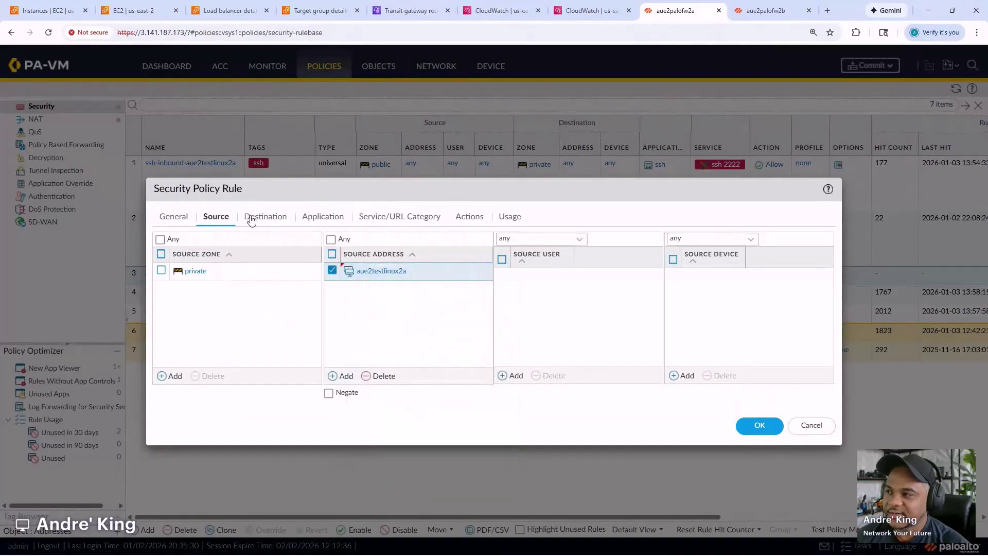
left_click(158, 220)
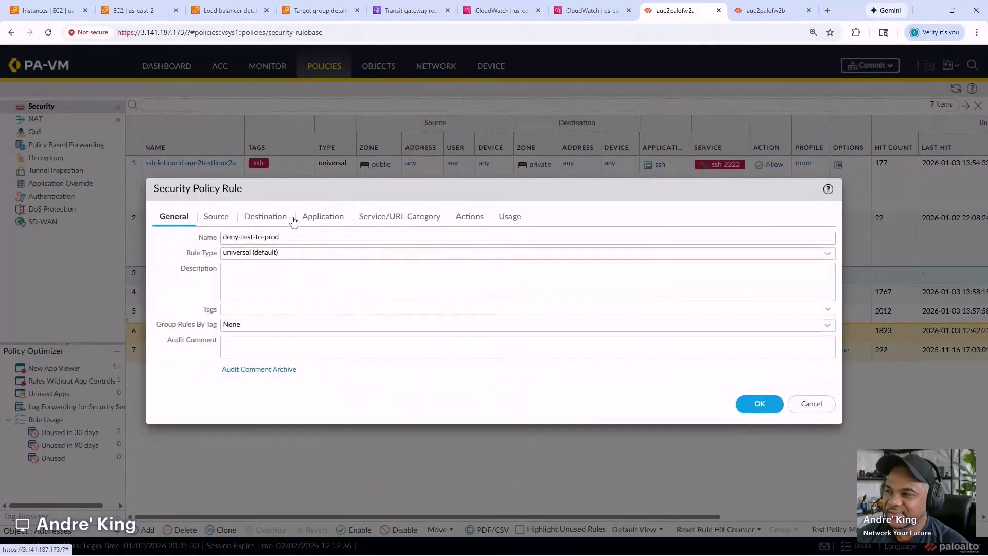
left_click(279, 221)
left_click(431, 276)
left_click(430, 277)
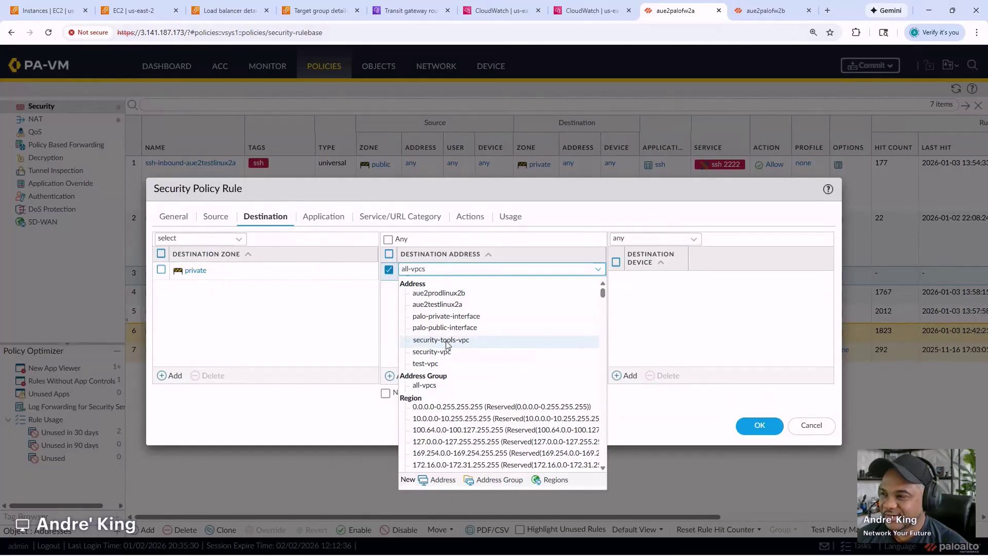
left_click(444, 341)
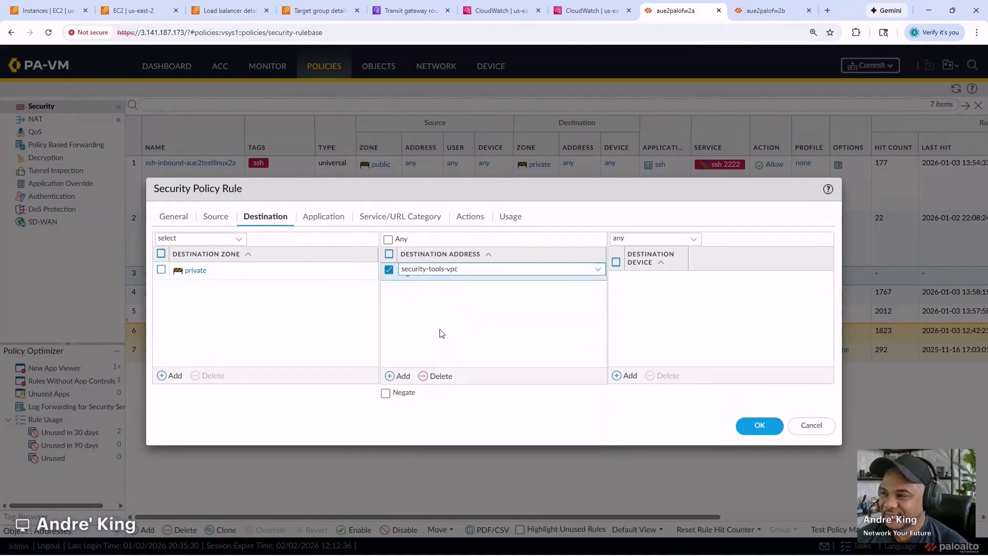
left_click(231, 217)
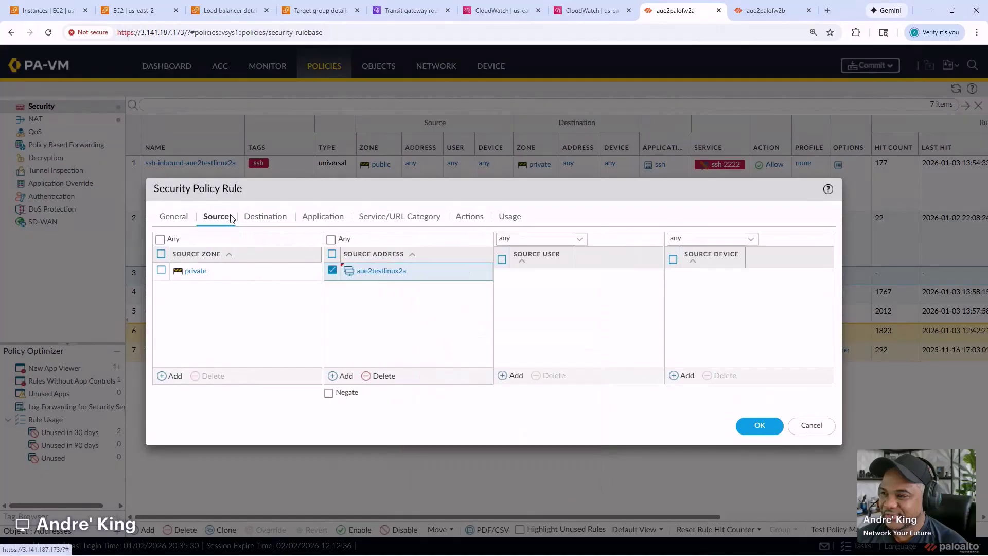
left_click(379, 272)
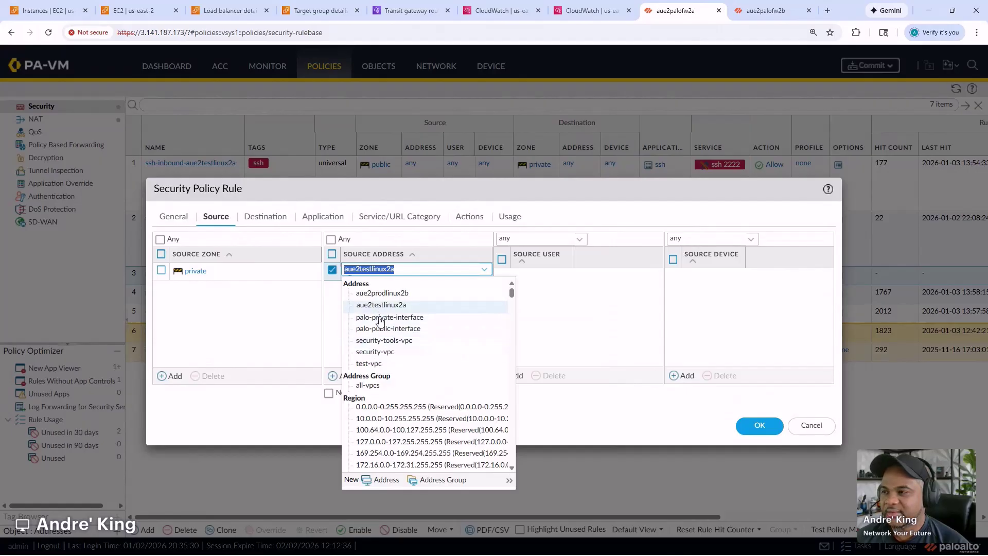
left_click(375, 364)
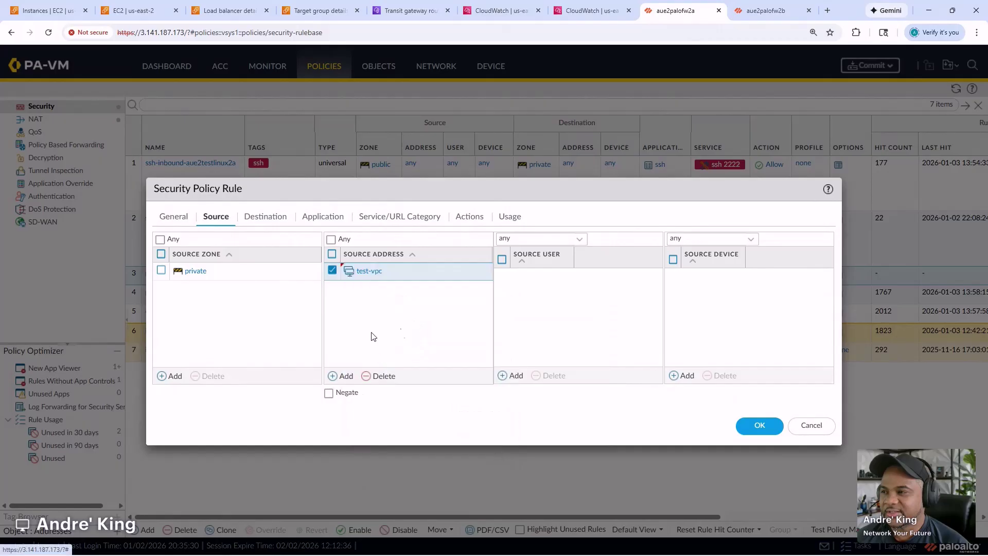
- Set the rule's action to Deny and save the rule
left_click(273, 221)
left_click(324, 218)
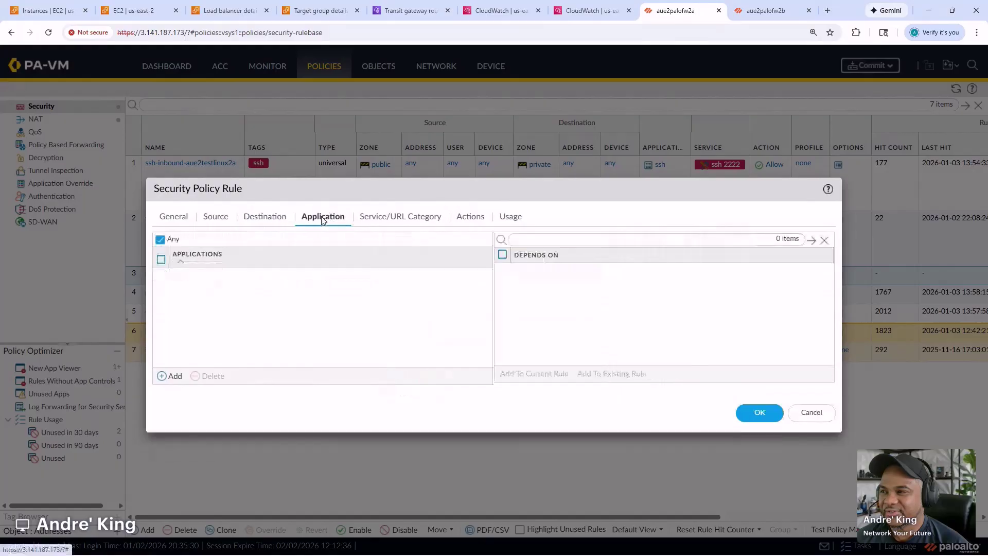
left_click(465, 221)
left_click(477, 253)
left_click(415, 269)
left_click(759, 387)
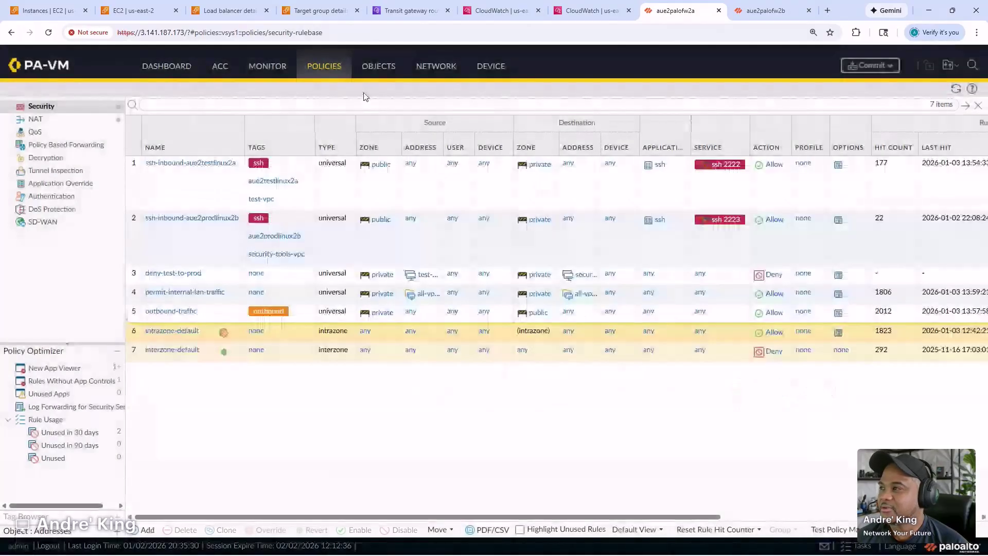
- Change the security-tools-vpc address object's name and tag to prod-vpc and save it
left_click(378, 66)
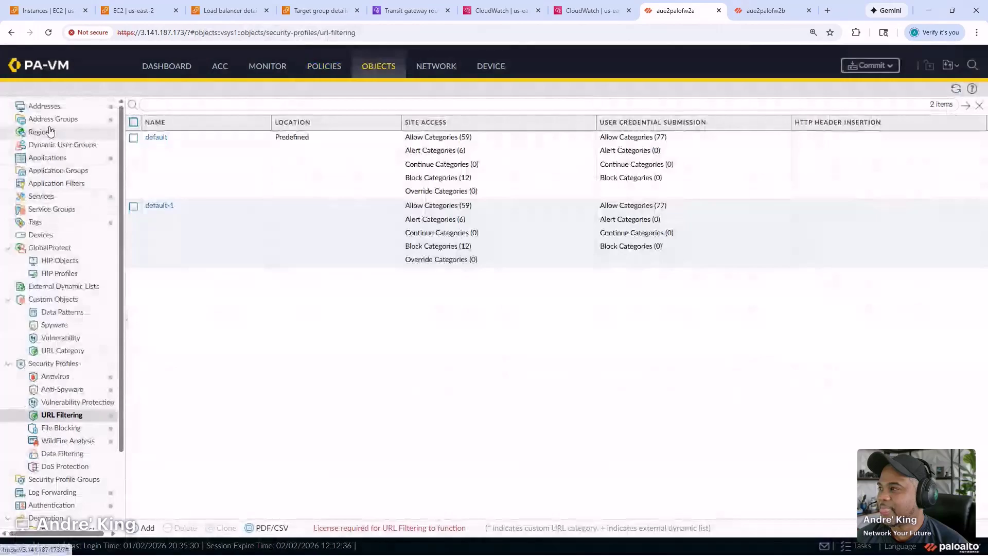
left_click(44, 106)
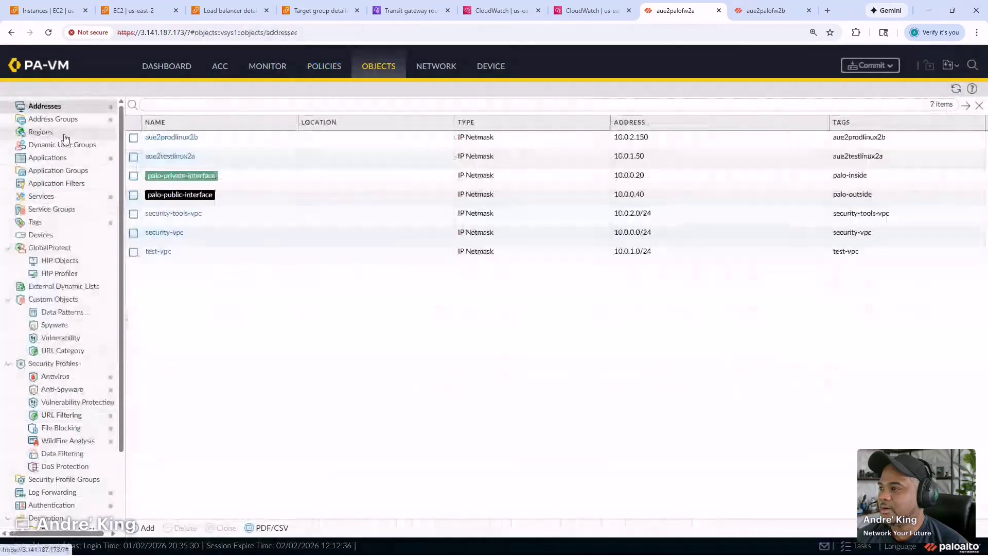
left_click(175, 216)
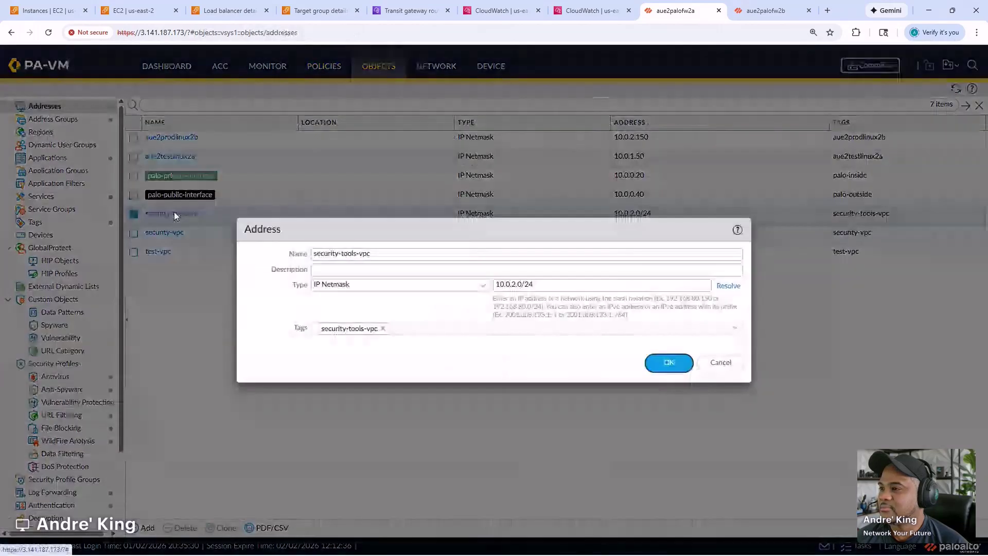
double_click(326, 254)
type("prod")
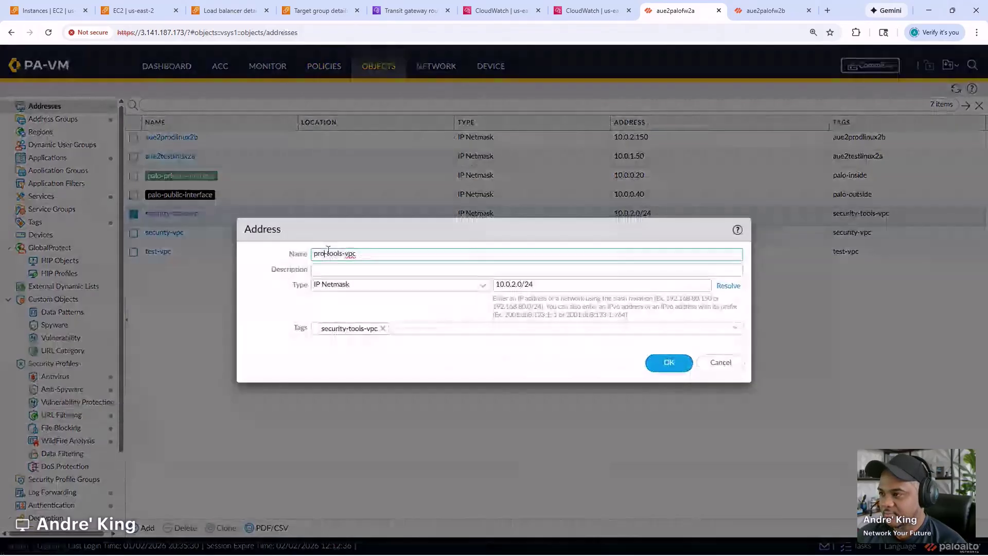
key("Delete")
key("Delete")
key("Delete")
key("Delete")
key("Delete")
key("Delete")
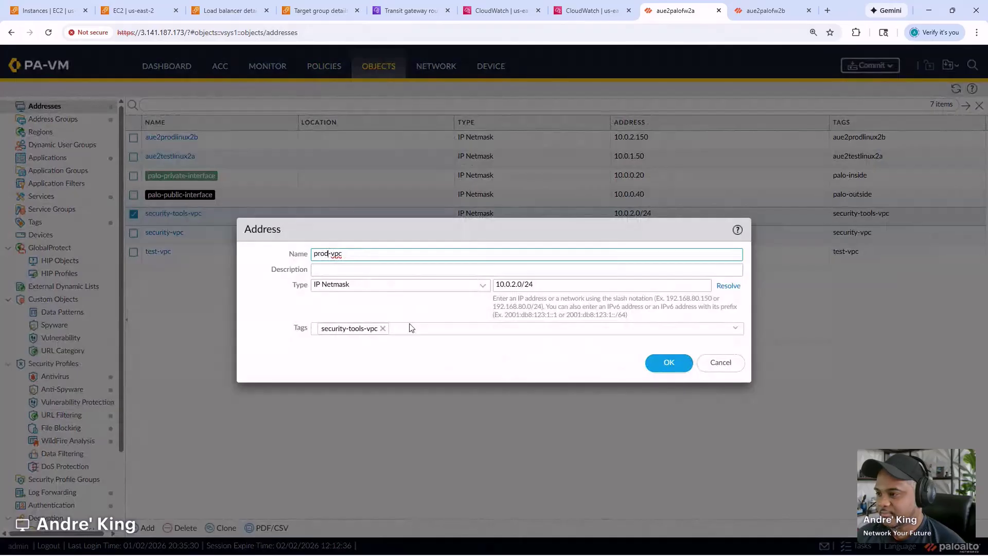
left_click(389, 328)
key("BackSpace")
type("prod-vpc")
key("Return")
left_click(671, 363)
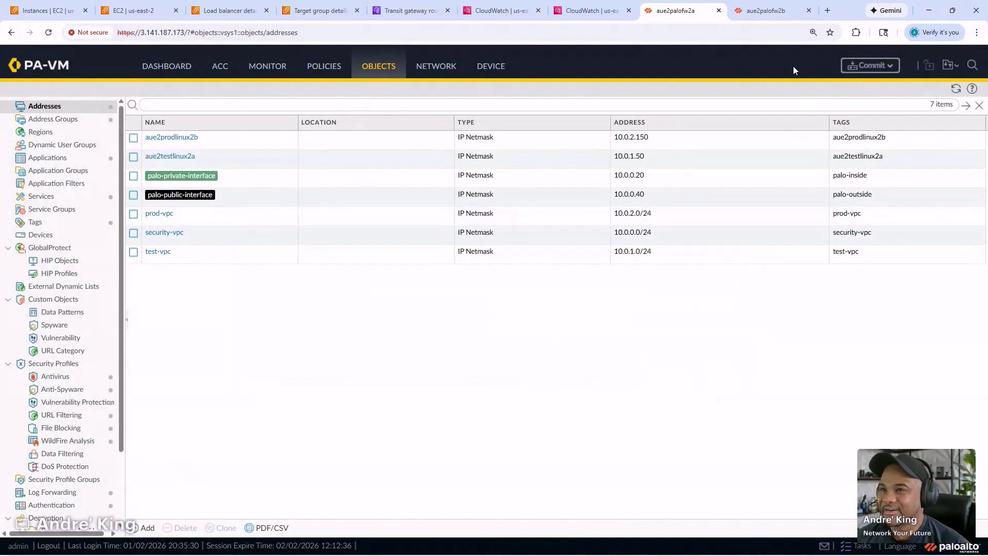
- Commit the PA-VM configuration, then check Task Manager for the completed commit job
left_click(865, 66)
left_click(607, 458)
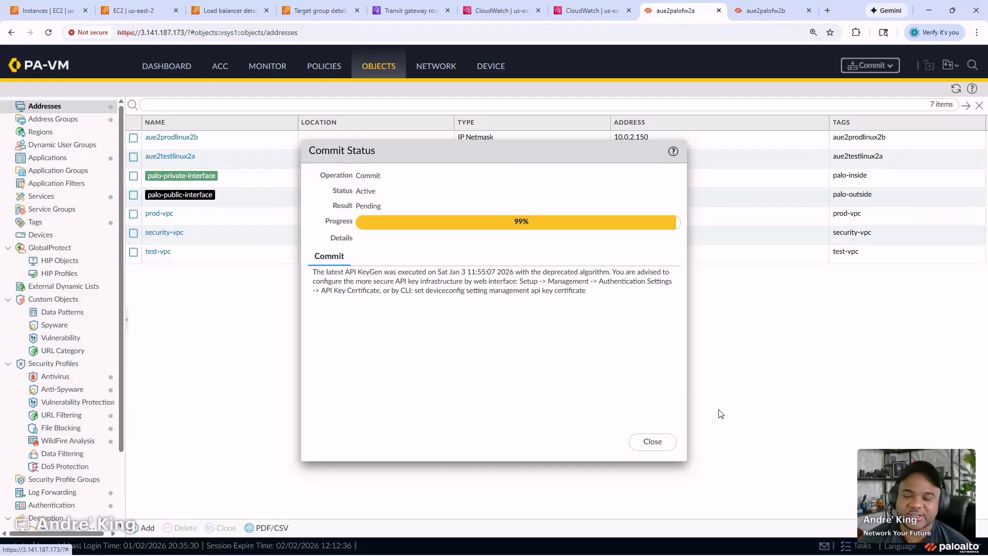
left_click(665, 442)
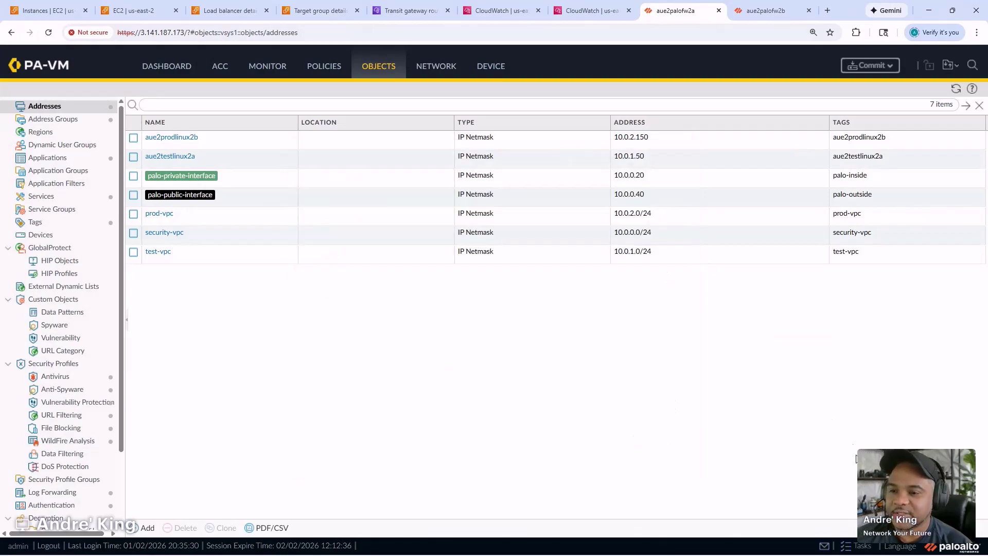
left_click(859, 547)
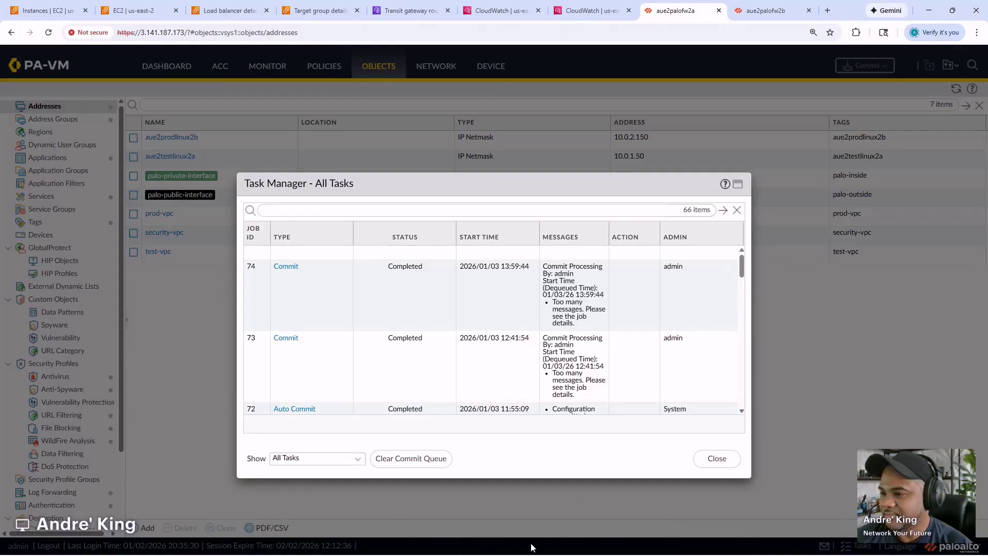
- Ping 10.0.2.150 from the test instance's terminal
mouse_move(533, 546)
mouse_move(612, 547)
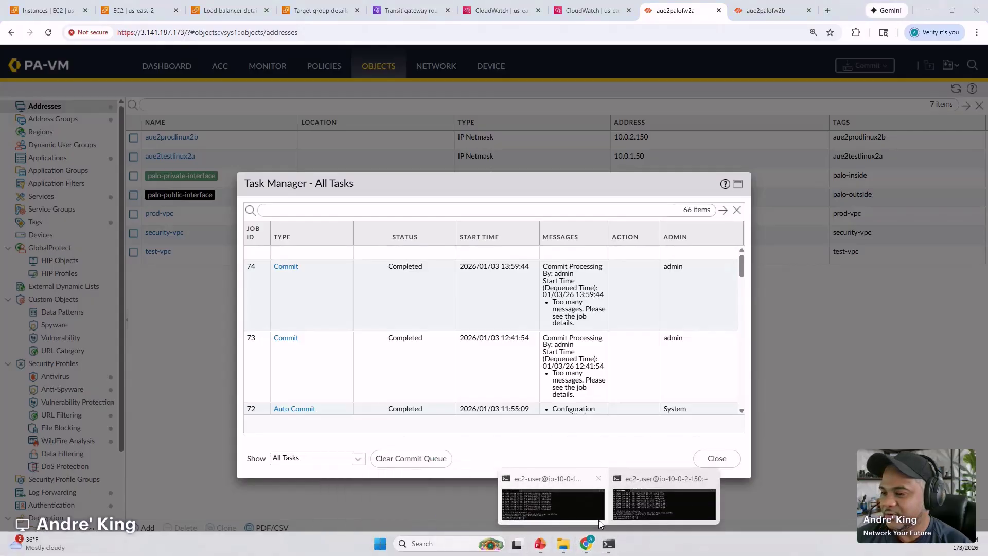
left_click(634, 507)
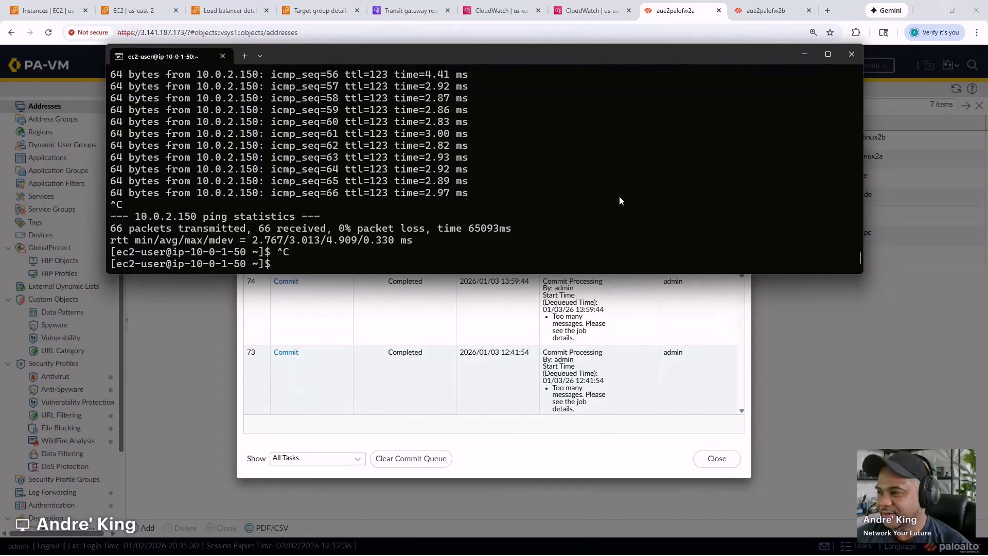
type("ping 10.0.2.150")
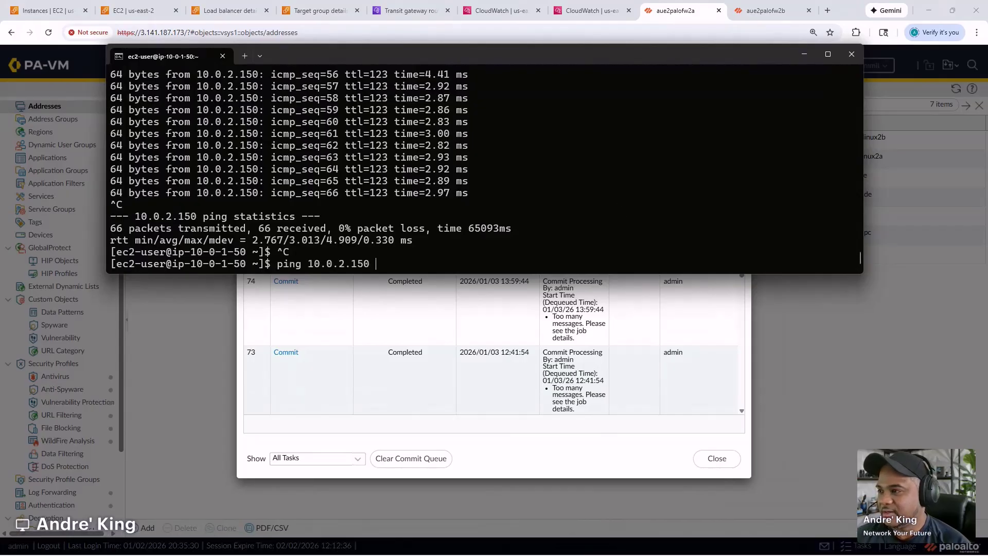
key("Return")
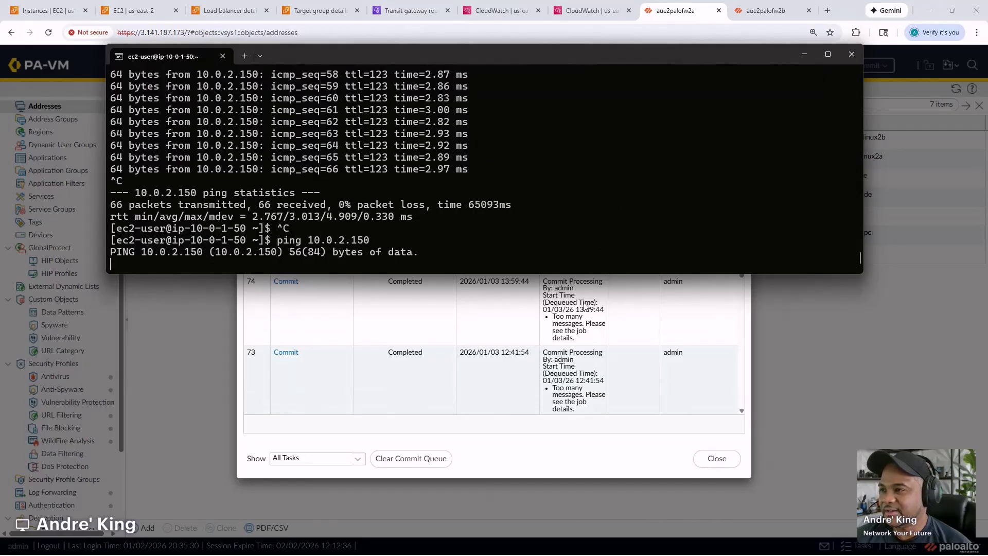
- Rerun the previous ping to 10.0.1.50 from the prod instance's terminal
mouse_move(468, 555)
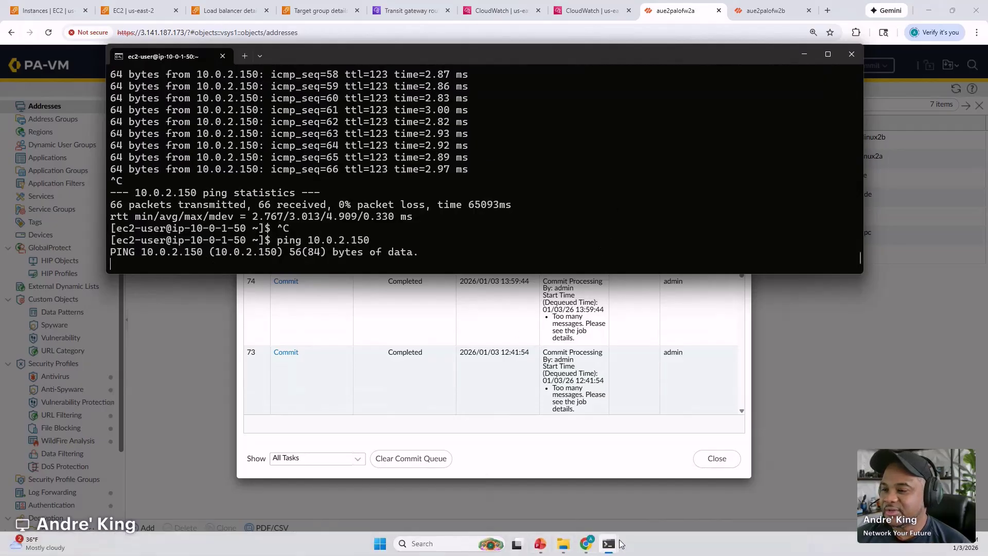
mouse_move(610, 547)
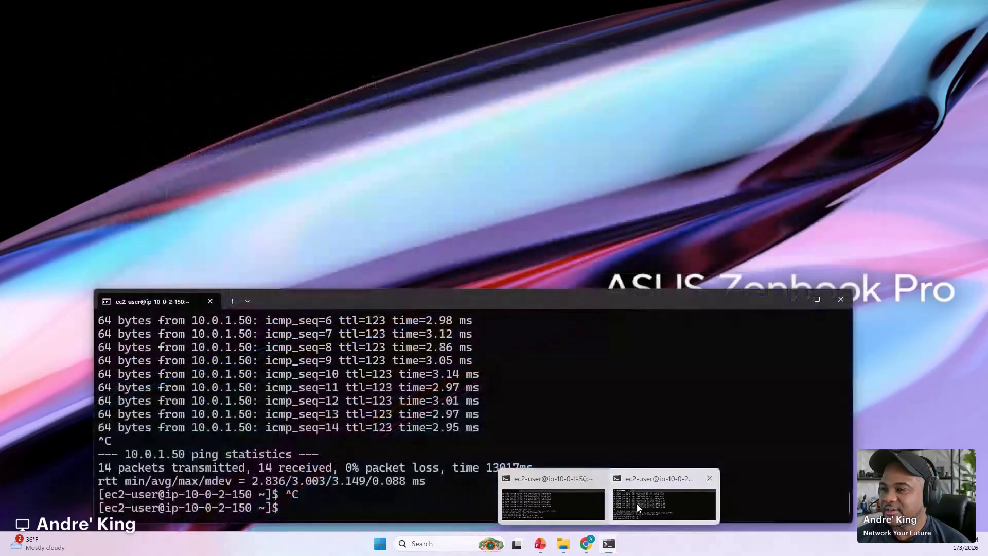
left_click(637, 503)
key("Up")
key("Return")
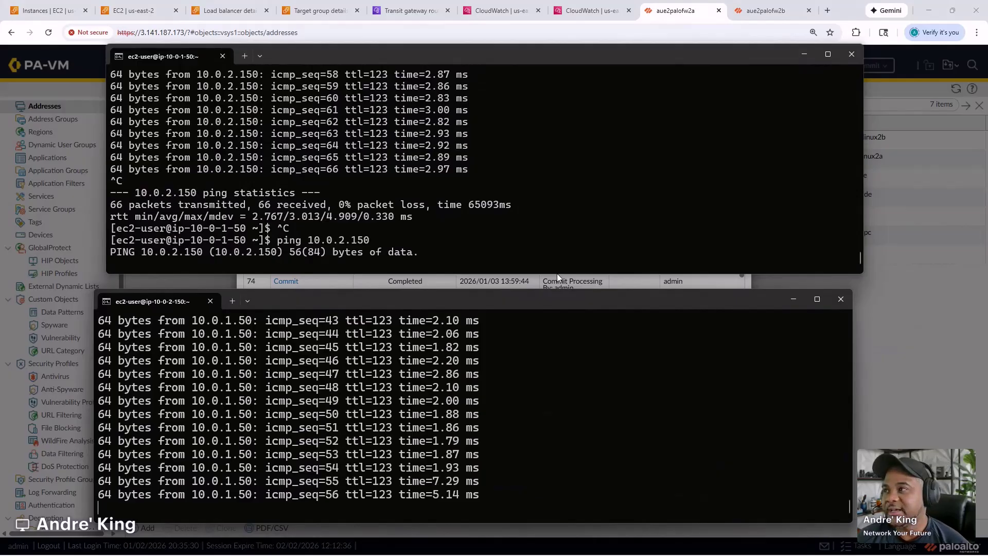
- Switch to the browser showing palo-gwlb-tg with both GENEVE 6081 targets healthy
left_click(310, 4)
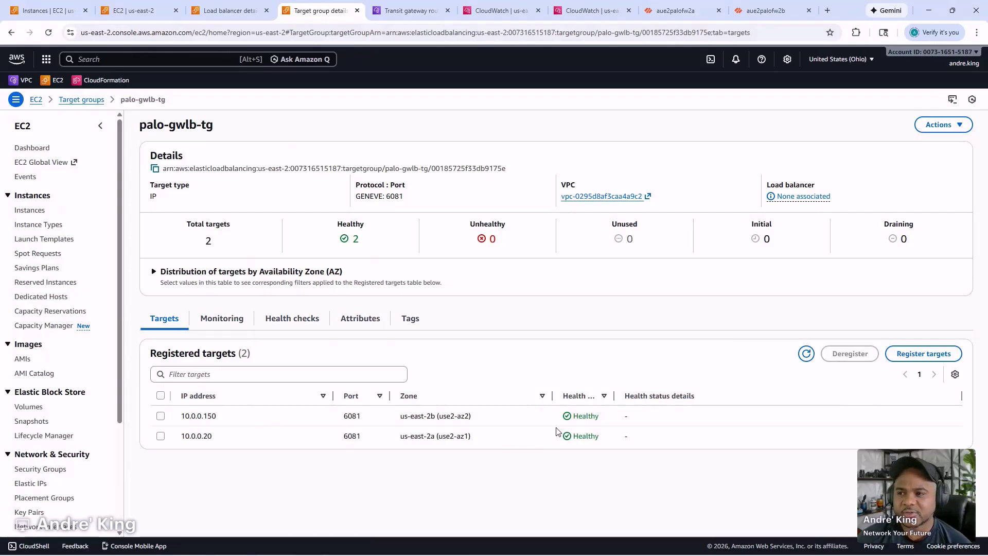
- Start the PowerPoint slide show from the beginning and advance to the VPC architecture slide
mouse_move(514, 553)
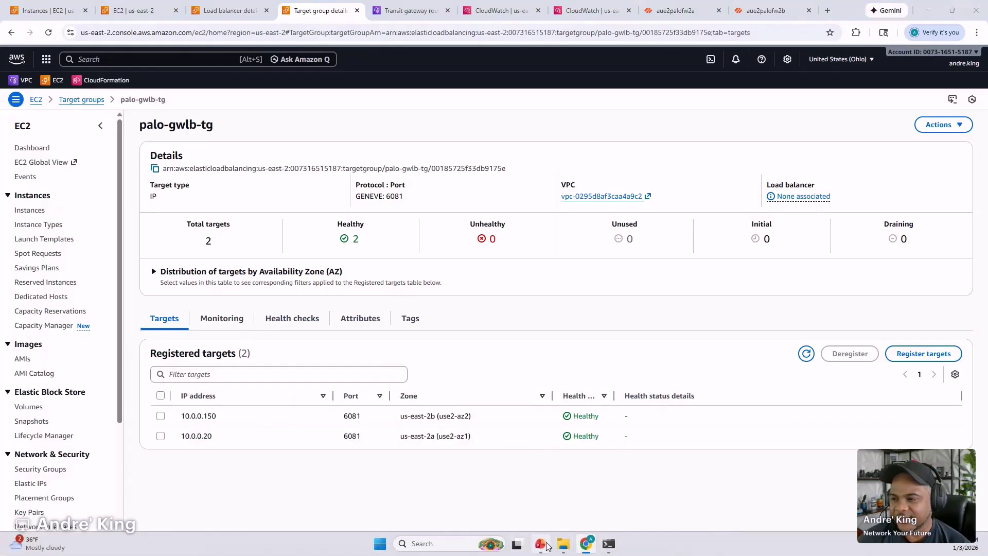
left_click(540, 544)
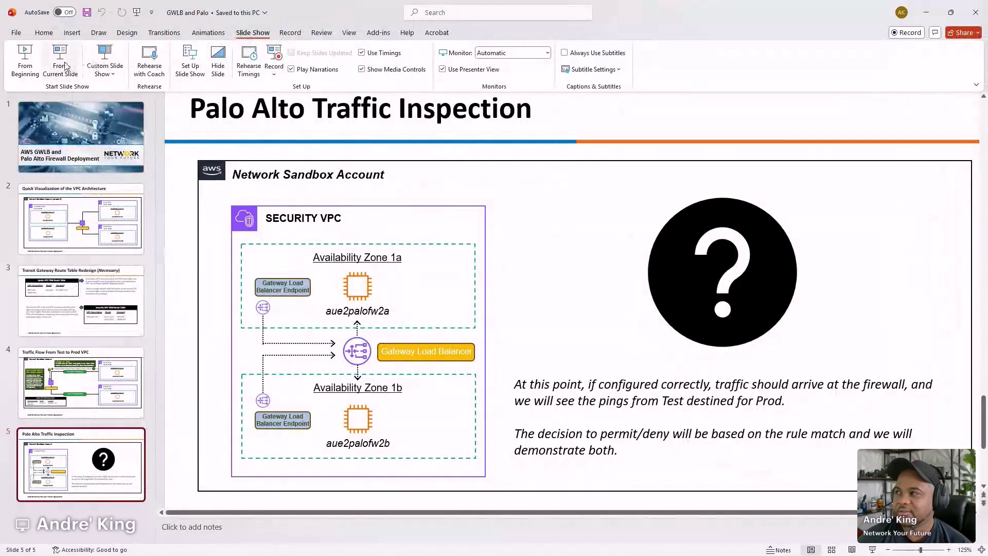
left_click(32, 60)
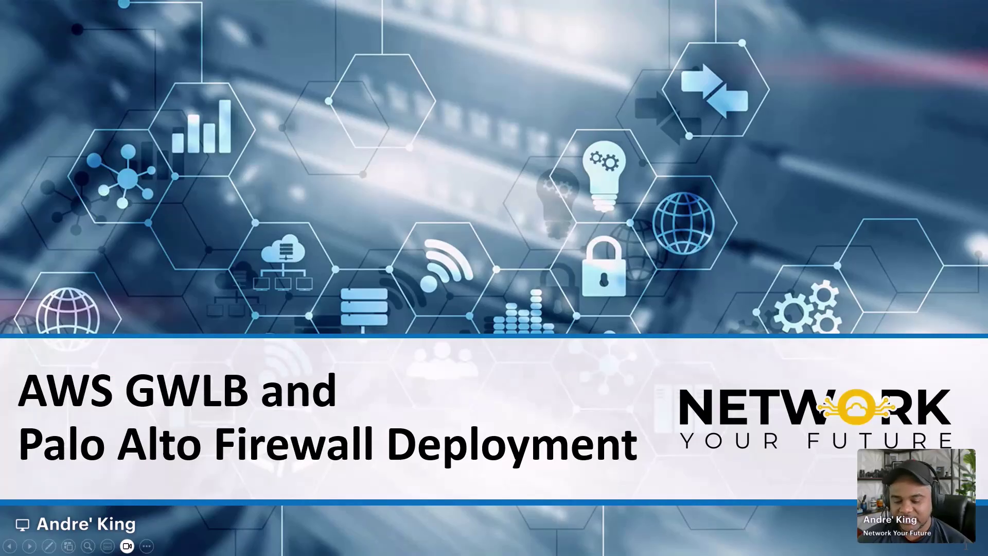
key("Right")
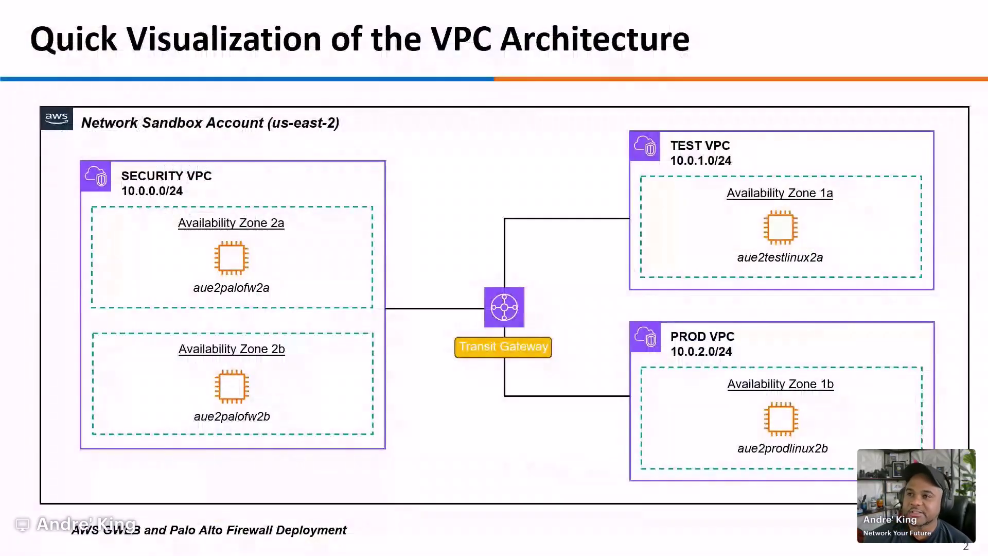